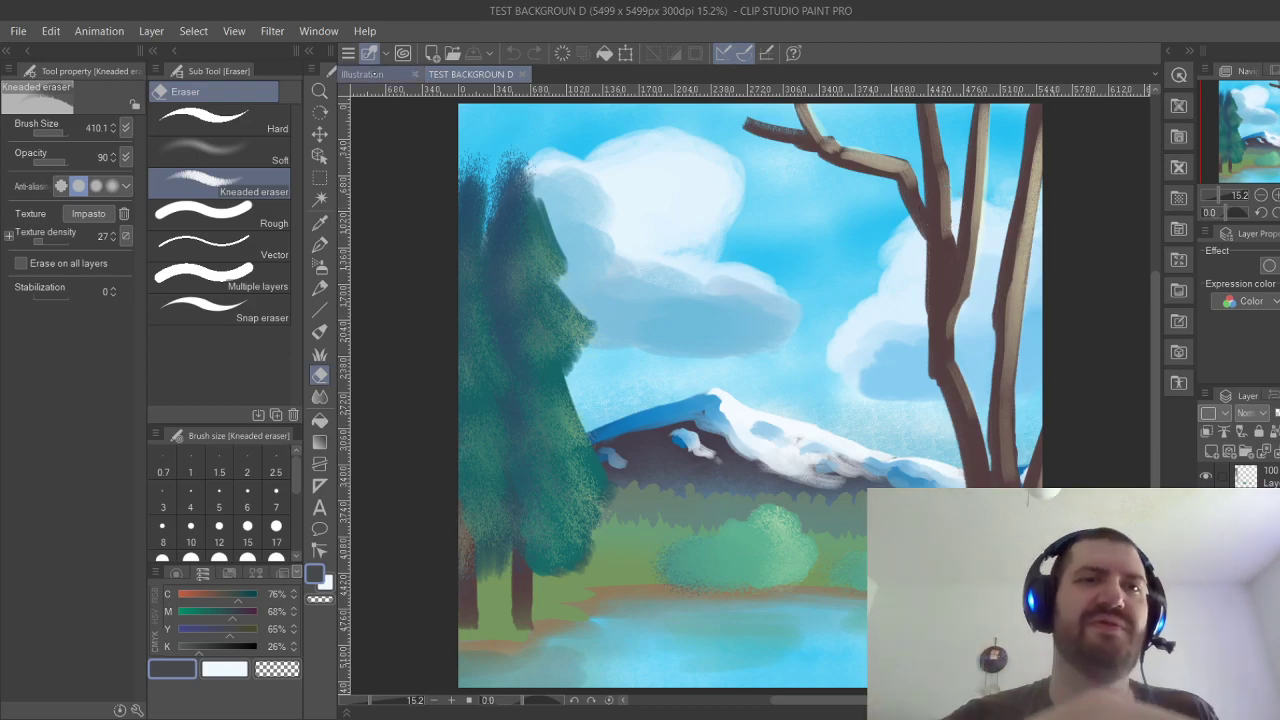
Switch to the blank Illustration canvas and choose the Darker pencil.
click(370, 75)
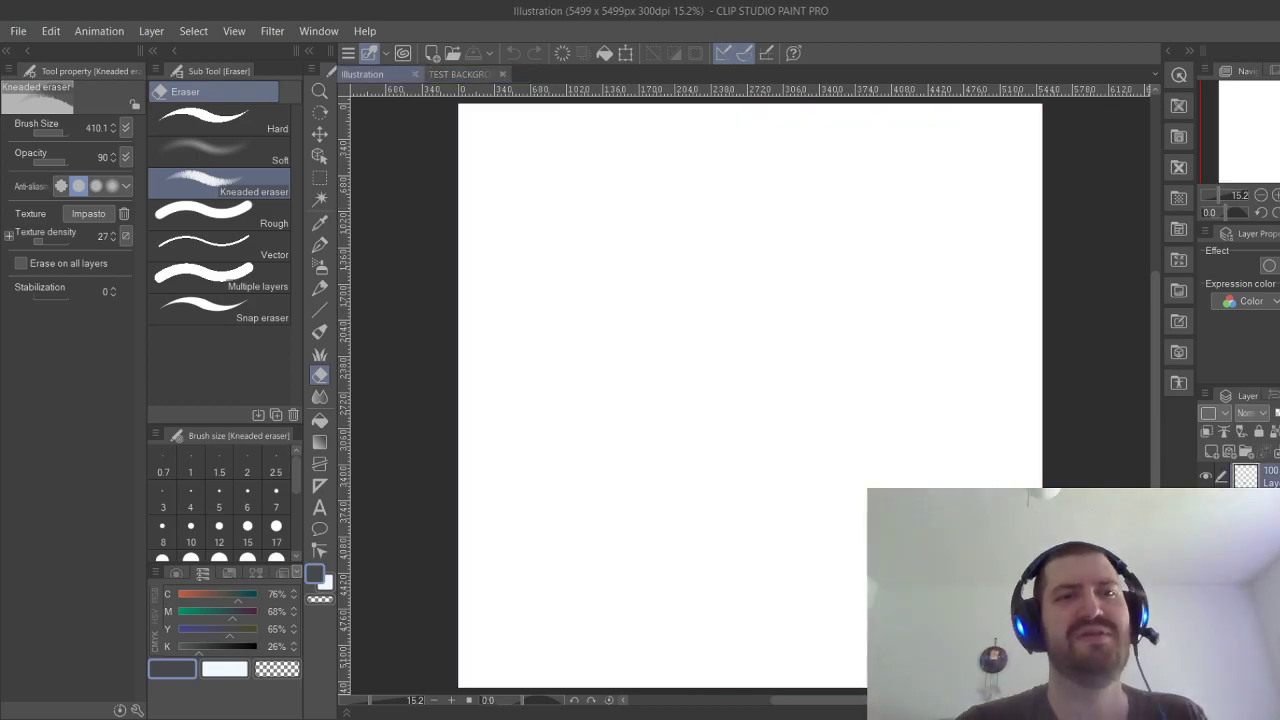
key(p)
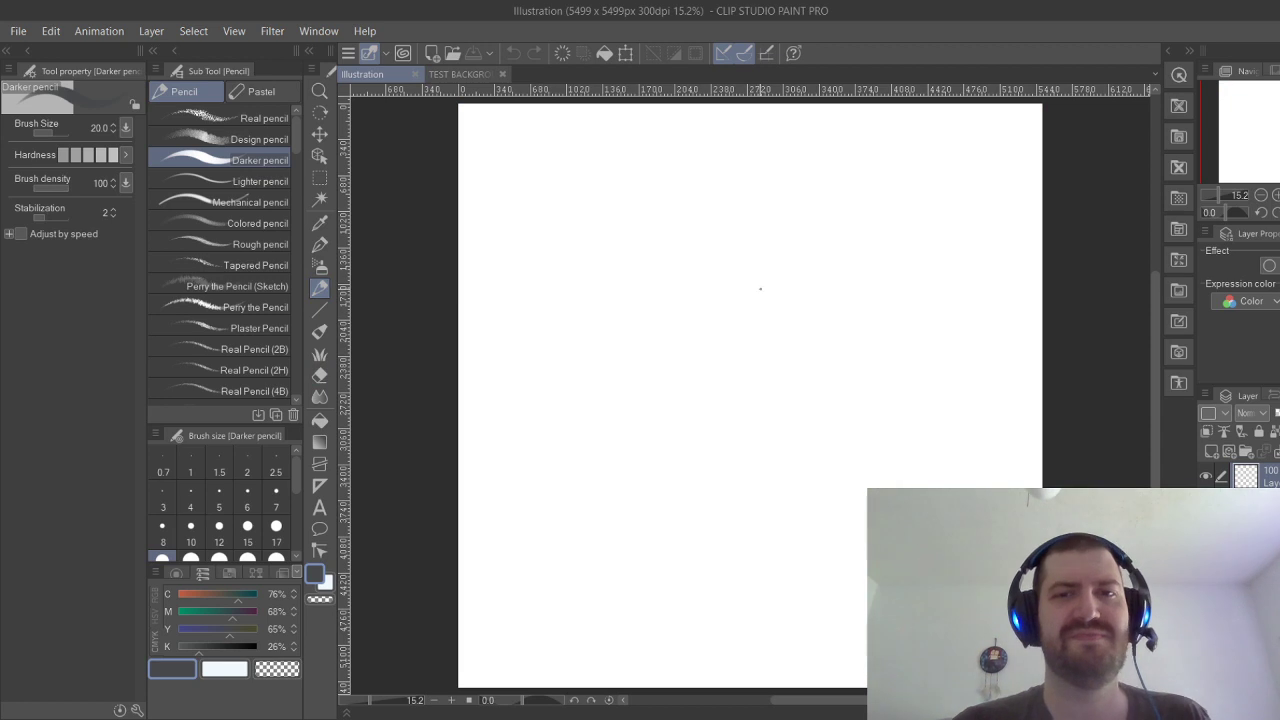
mouse_move(757, 309)
mouse_down()
mouse_move(793, 275)
mouse_move(826, 325)
mouse_move(760, 269)
mouse_up()
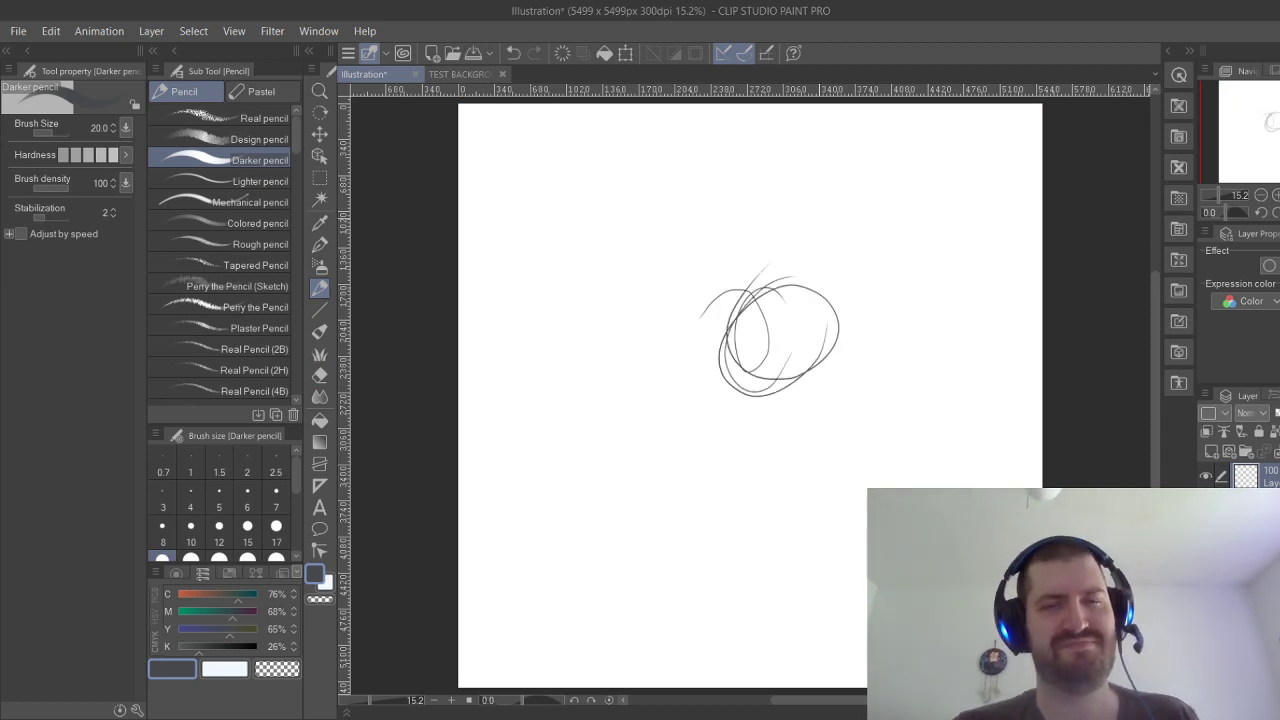
key(ctrl+z)
key(ctrl+z)
key(ctrl+z)
key(ctrl+z)
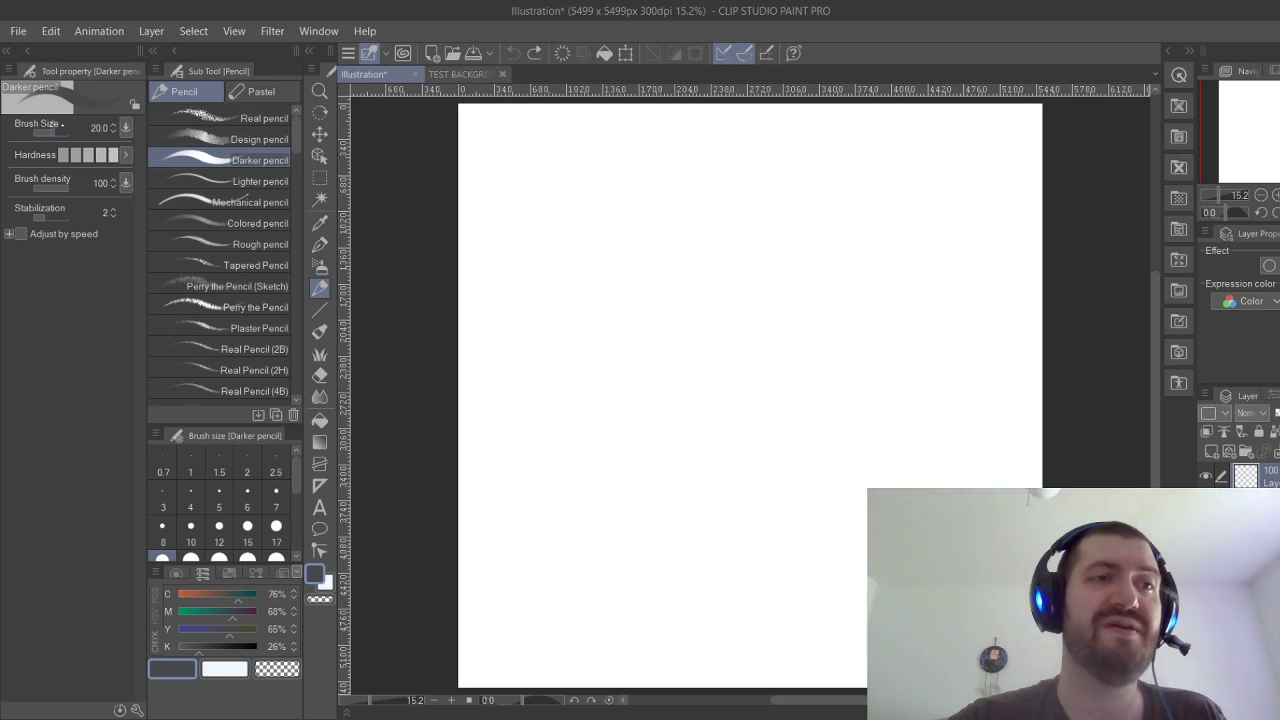
click(53, 131)
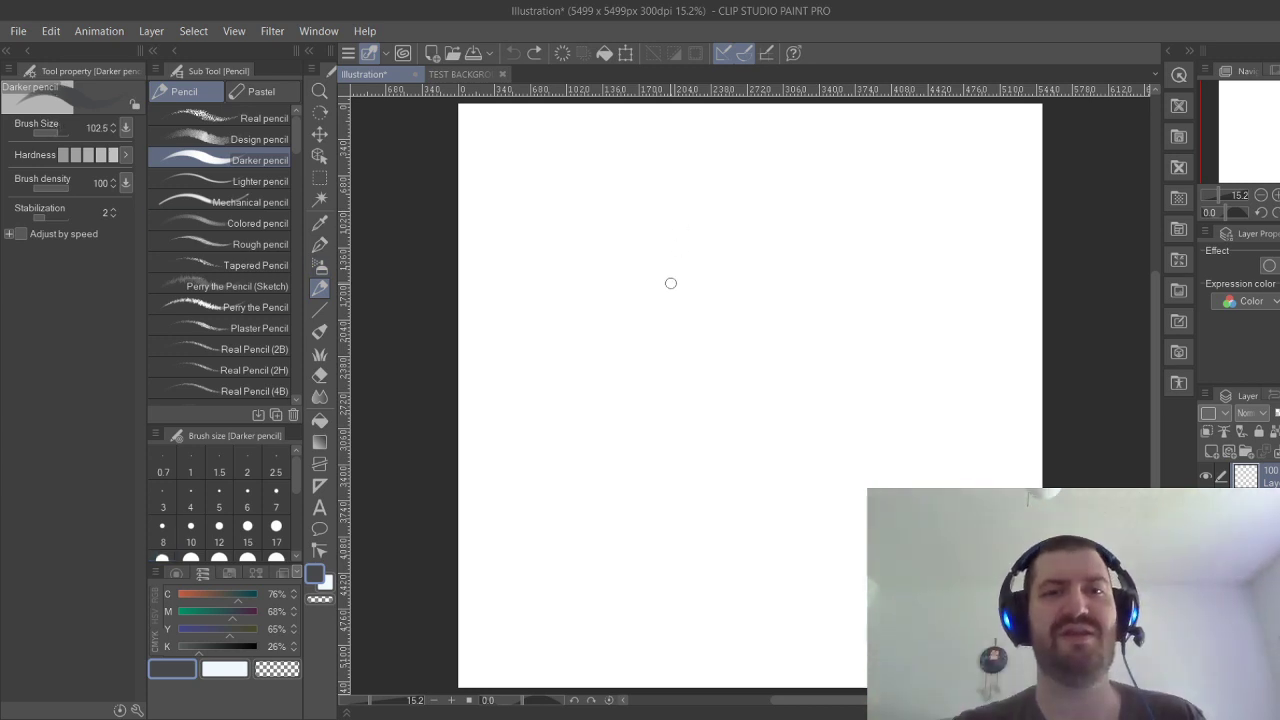
mouse_move(604, 276)
mouse_down()
mouse_move(691, 401)
mouse_move(720, 290)
mouse_up()
key(Delete)
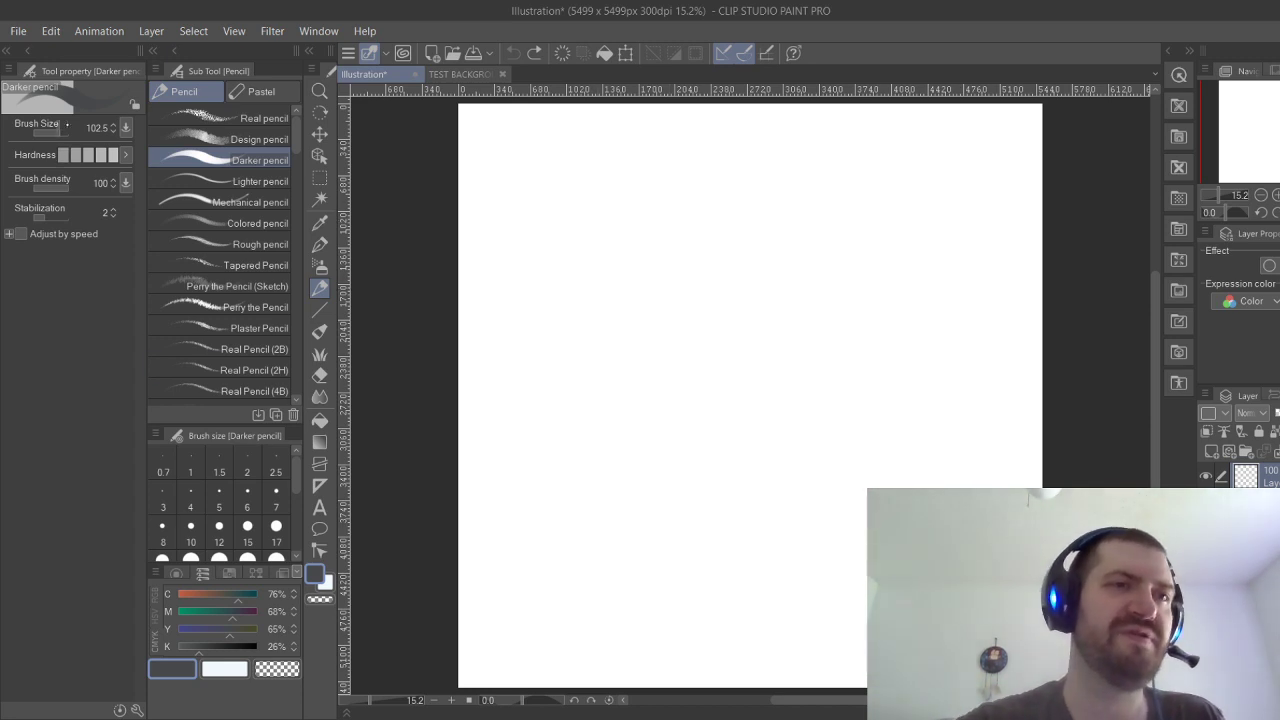
Set the Darker pencil's brush size to 31.2 and undo a quick test stroke.
click(53, 127)
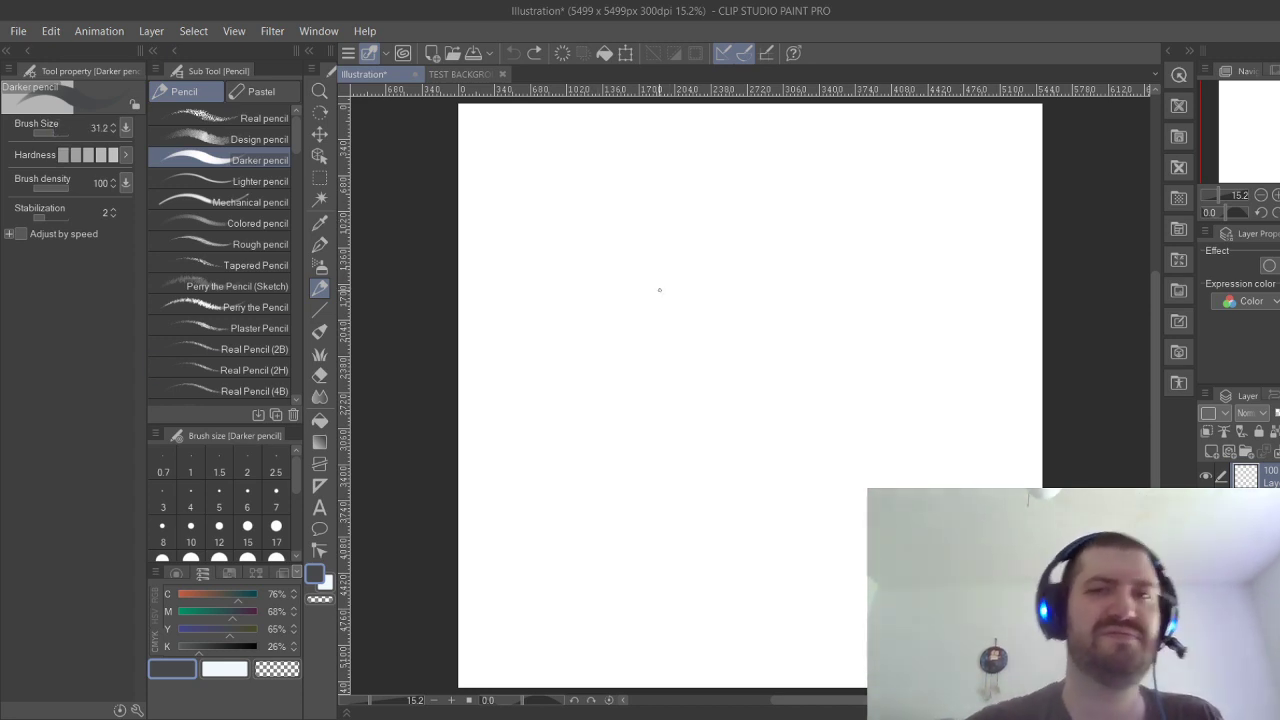
mouse_move(594, 278)
mouse_down()
mouse_move(629, 234)
mouse_move(690, 240)
mouse_move(600, 255)
mouse_up()
key(ctrl+z)
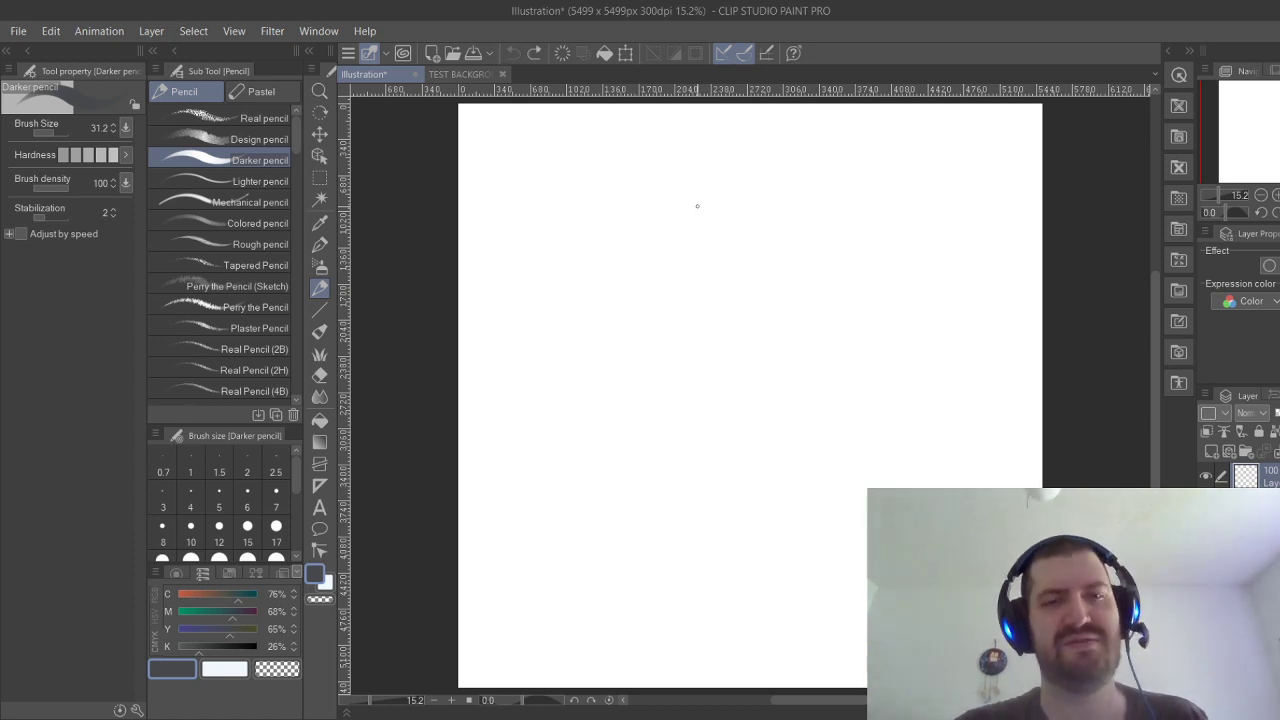
mouse_move(610, 325)
mouse_down()
mouse_move(686, 246)
mouse_move(651, 403)
mouse_move(594, 300)
mouse_move(752, 318)
mouse_move(782, 298)
mouse_up()
drag(668, 266, 703, 402)
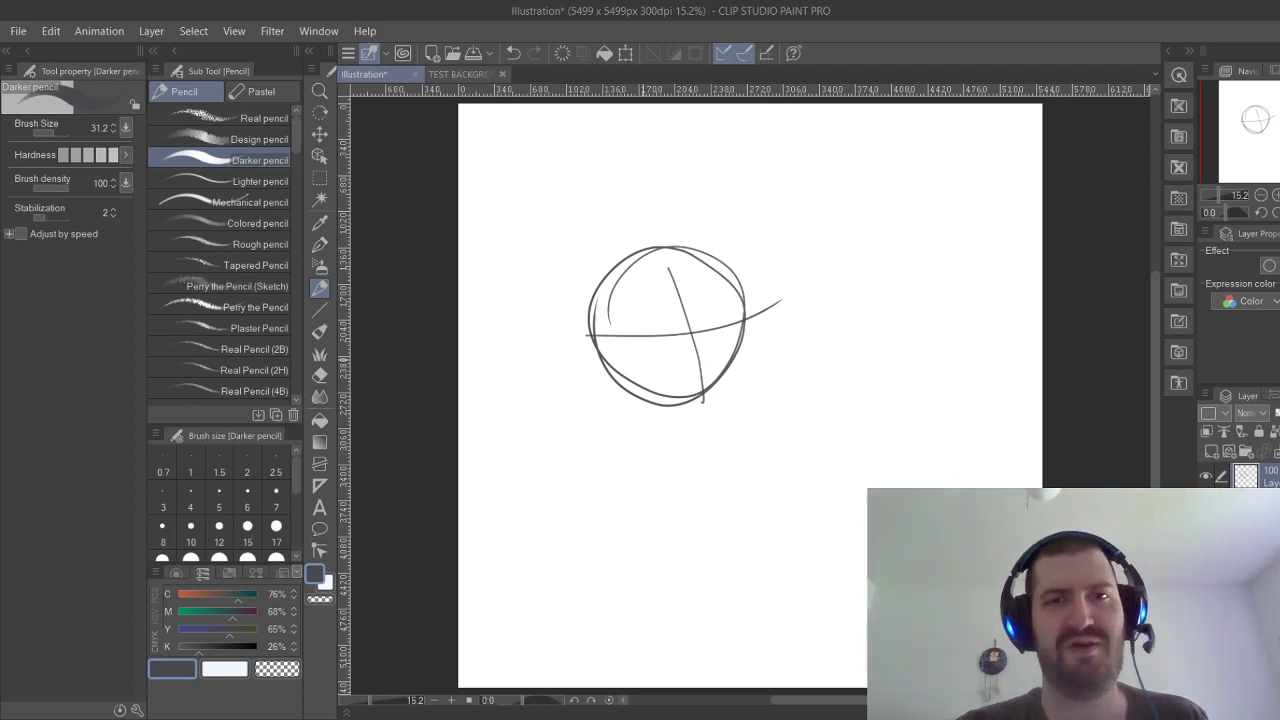
key(ctrl+z)
key(ctrl+z)
key(ctrl+z)
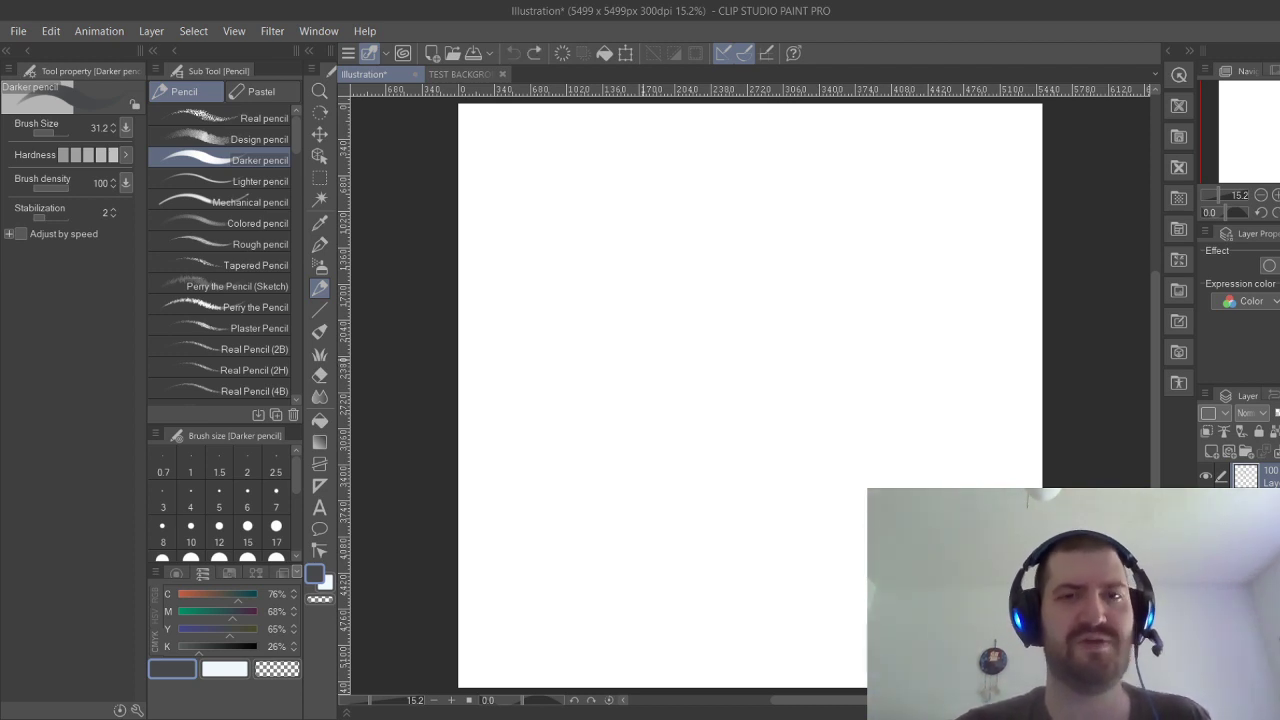
drag(675, 281, 627, 306)
mouse_move(606, 334)
mouse_down()
mouse_move(734, 334)
mouse_move(607, 336)
mouse_move(686, 433)
mouse_up()
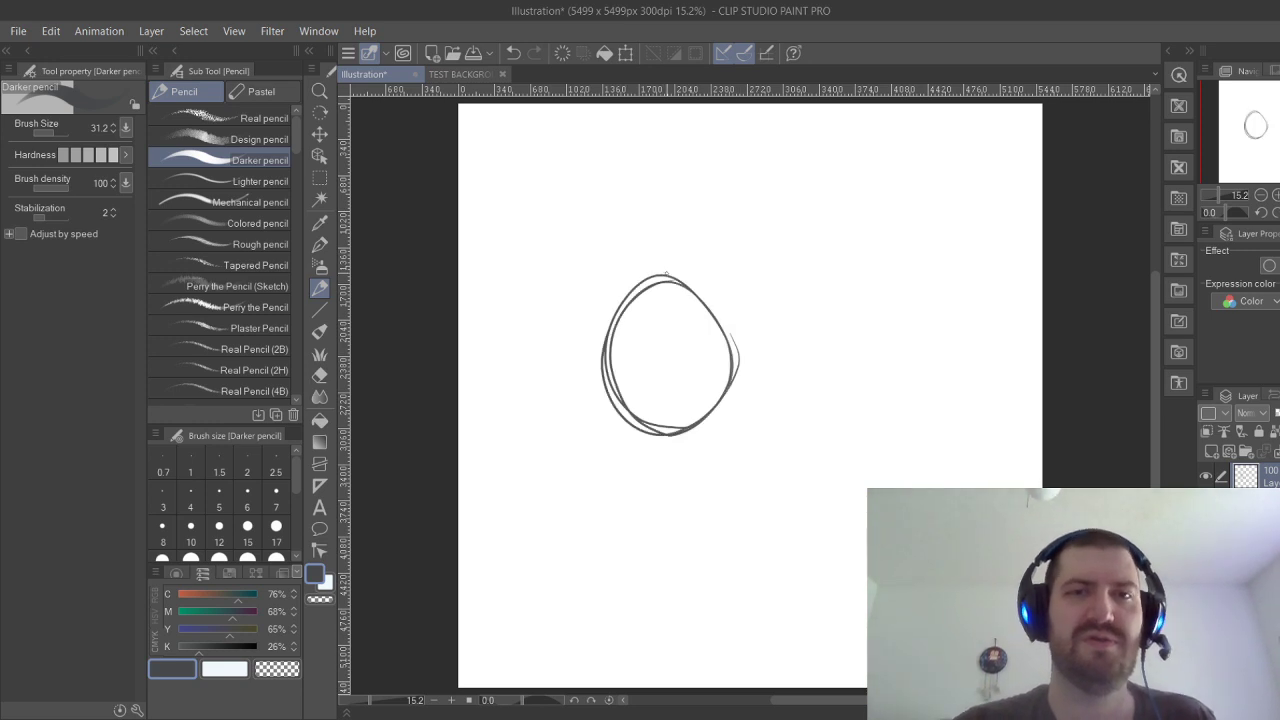
key(ctrl+z)
mouse_move(690, 335)
mouse_down()
mouse_move(694, 440)
mouse_move(737, 405)
mouse_up()
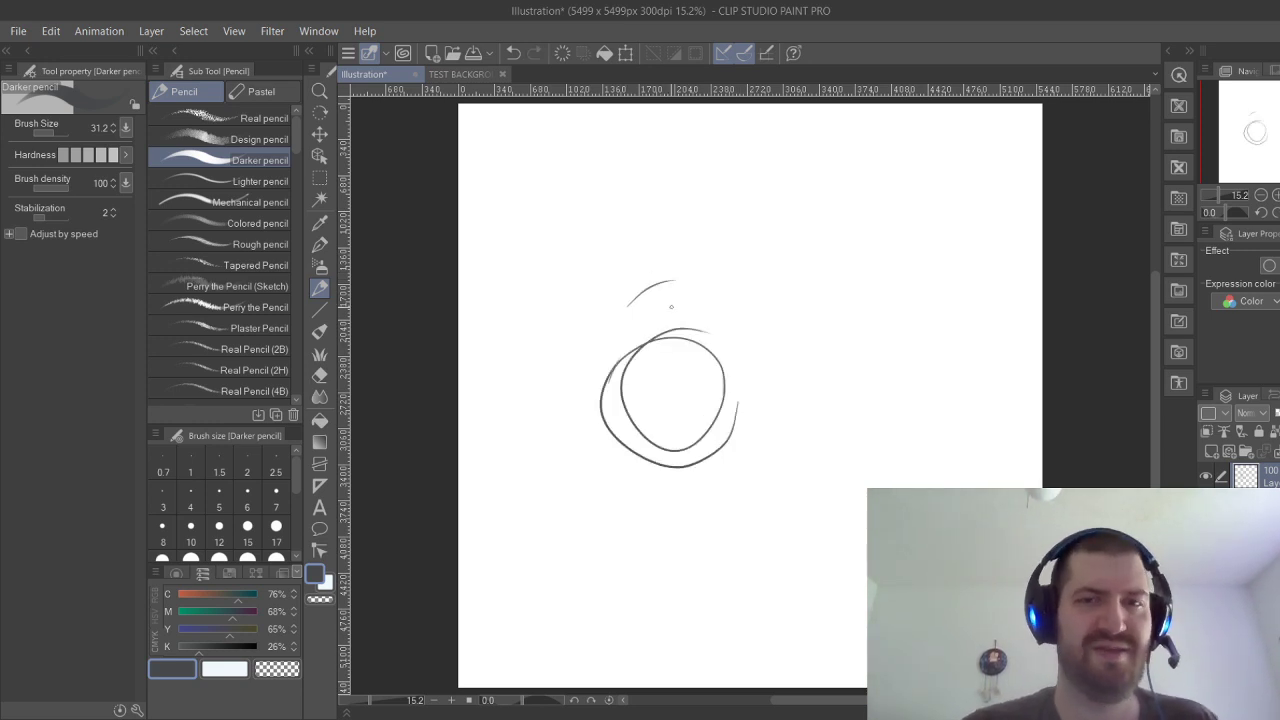
key(ctrl+z)
key(ctrl+z)
key(ctrl+z)
Sketch a tilted oval head with crossed face guidelines, small rounded shapes at both sides and an angular pointed jaw.
mouse_move(642, 336)
mouse_down()
mouse_move(606, 400)
mouse_move(634, 443)
mouse_move(612, 350)
mouse_move(724, 357)
mouse_move(672, 378)
mouse_move(688, 448)
mouse_up()
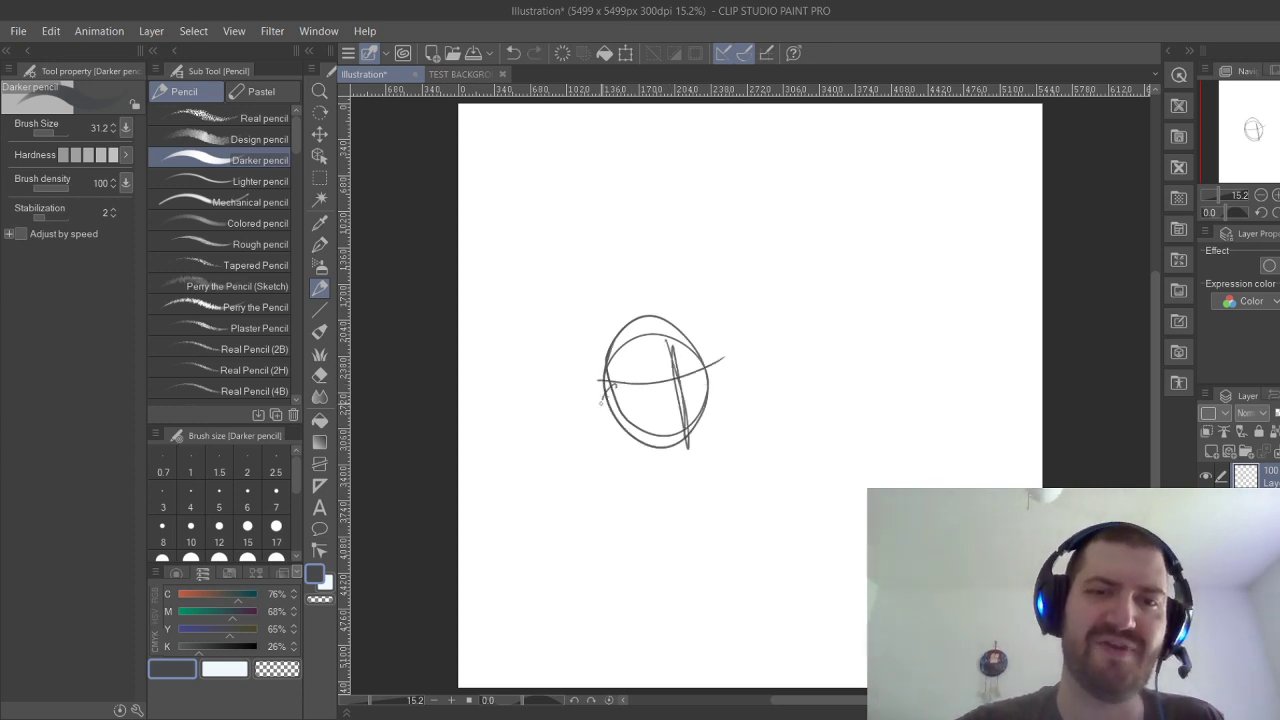
drag(613, 384, 636, 411)
mouse_move(712, 362)
mouse_down()
mouse_move(724, 378)
mouse_move(714, 396)
mouse_up()
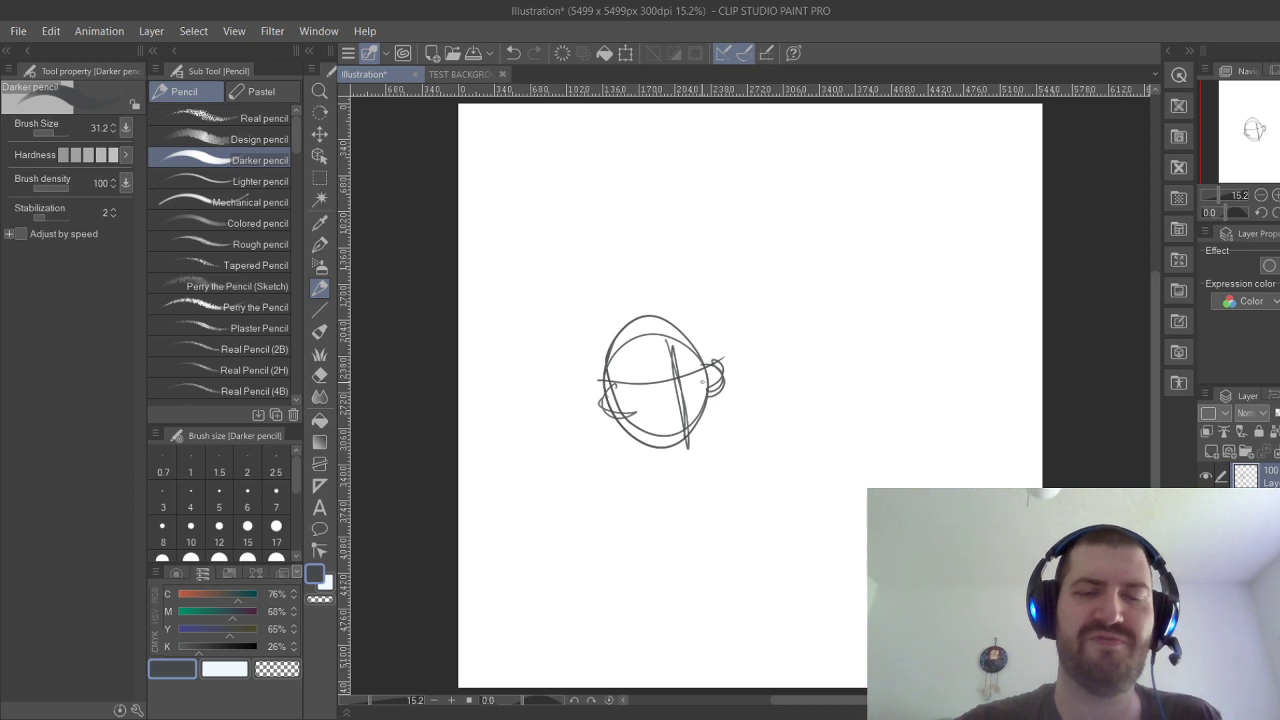
mouse_move(628, 404)
mouse_down()
mouse_move(617, 446)
mouse_move(712, 496)
mouse_up()
drag(620, 450, 718, 494)
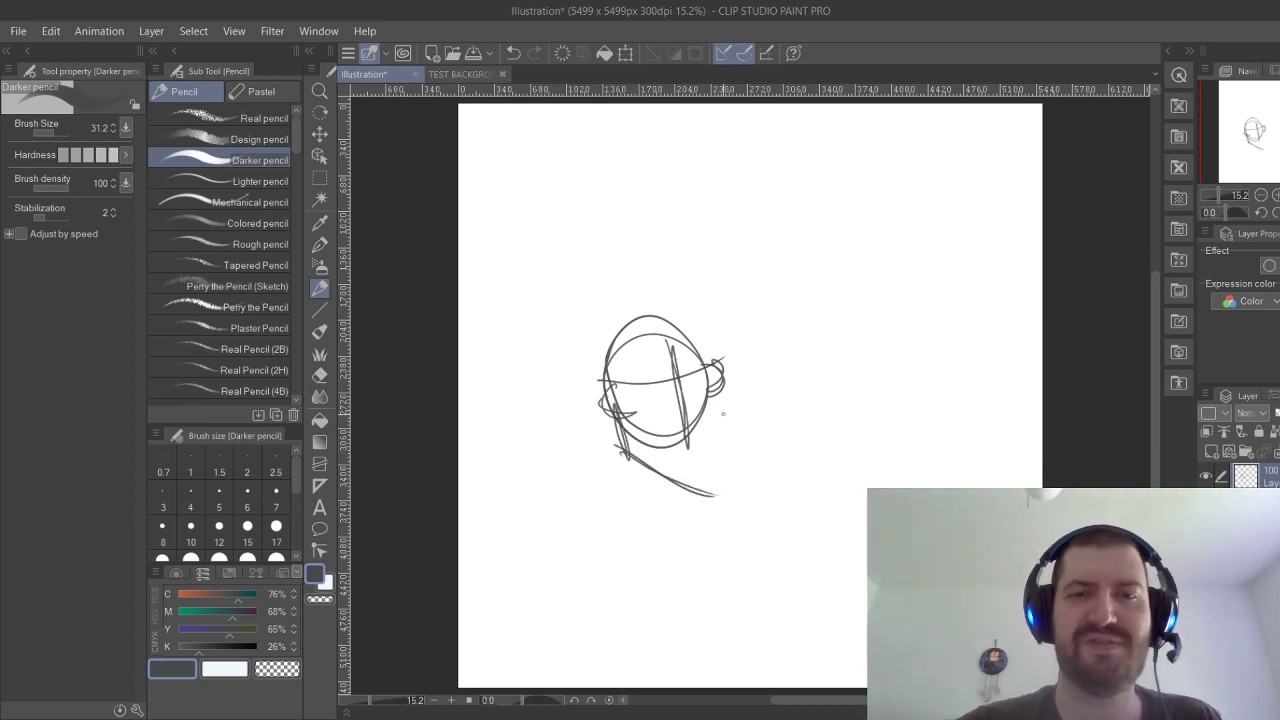
mouse_move(716, 378)
mouse_down()
mouse_move(730, 452)
mouse_move(721, 493)
mouse_up()
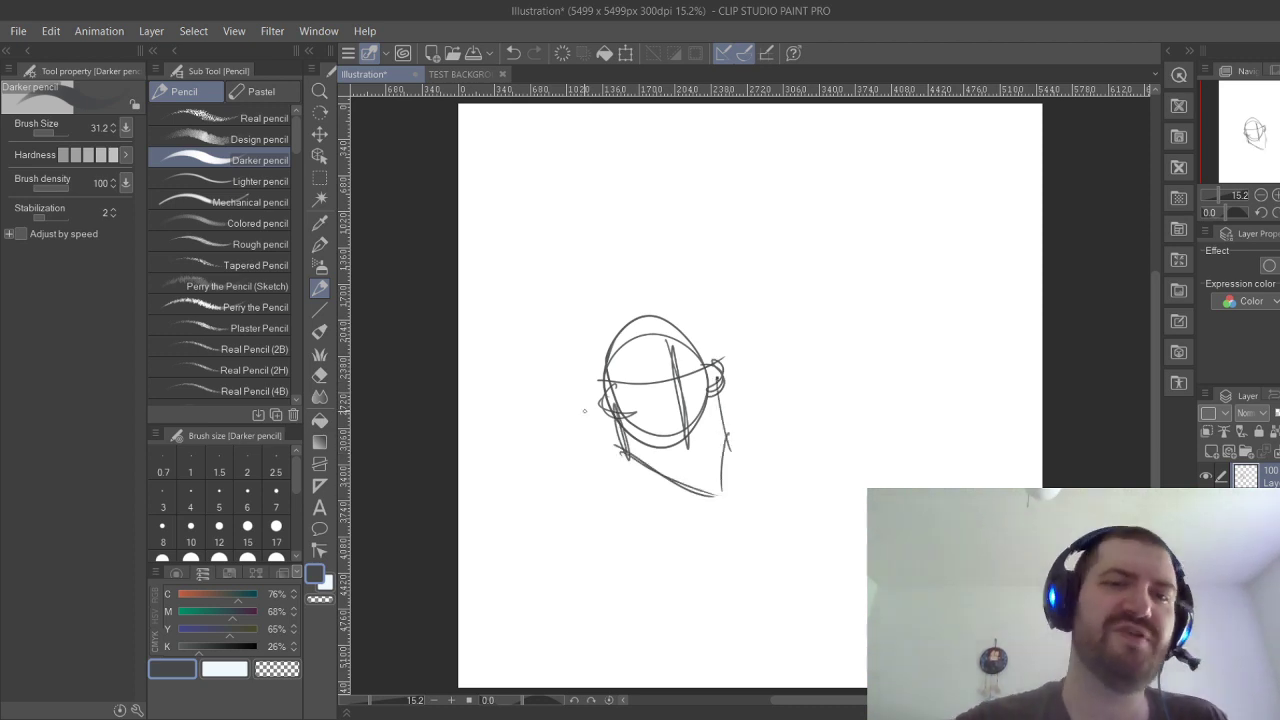
Sketch a long tapering shape sweeping from the left side of the head and jaw up toward the canvas's upper-left corner.
drag(597, 414, 489, 278)
drag(611, 428, 494, 267)
drag(526, 336, 491, 143)
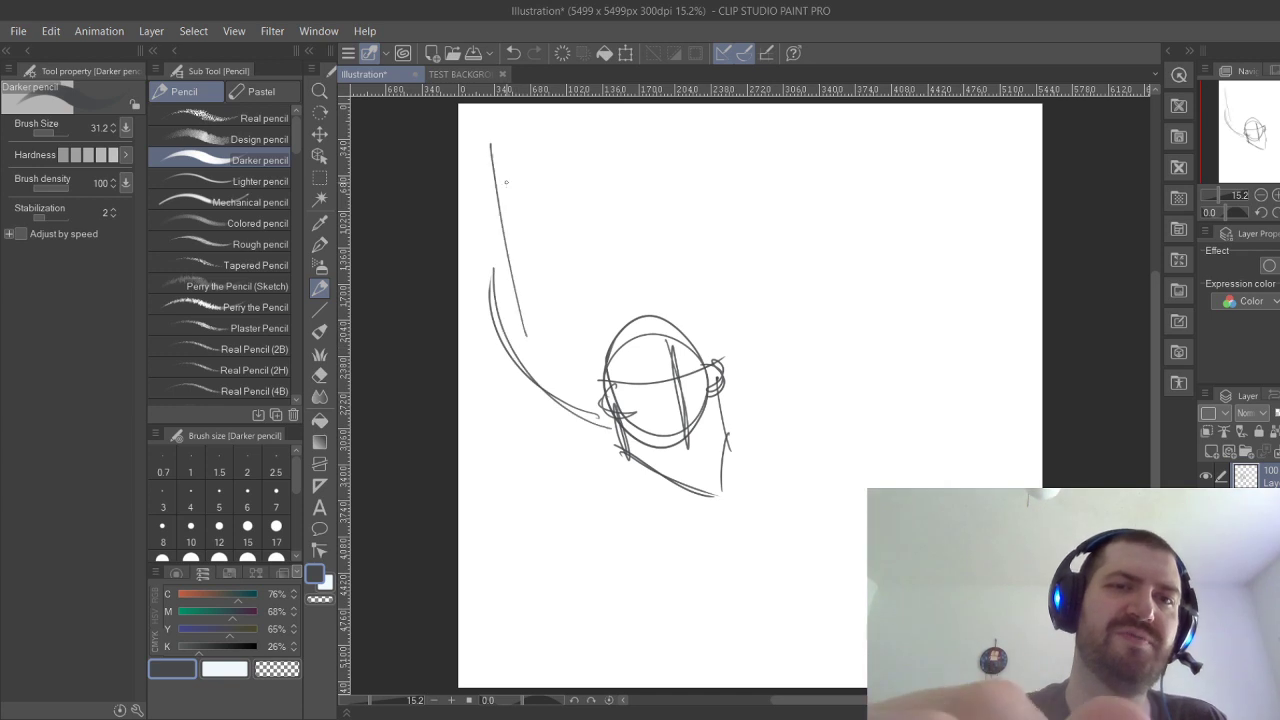
drag(506, 187, 495, 119)
drag(495, 119, 549, 237)
drag(512, 143, 579, 304)
drag(573, 278, 598, 364)
drag(532, 209, 598, 388)
drag(495, 136, 595, 438)
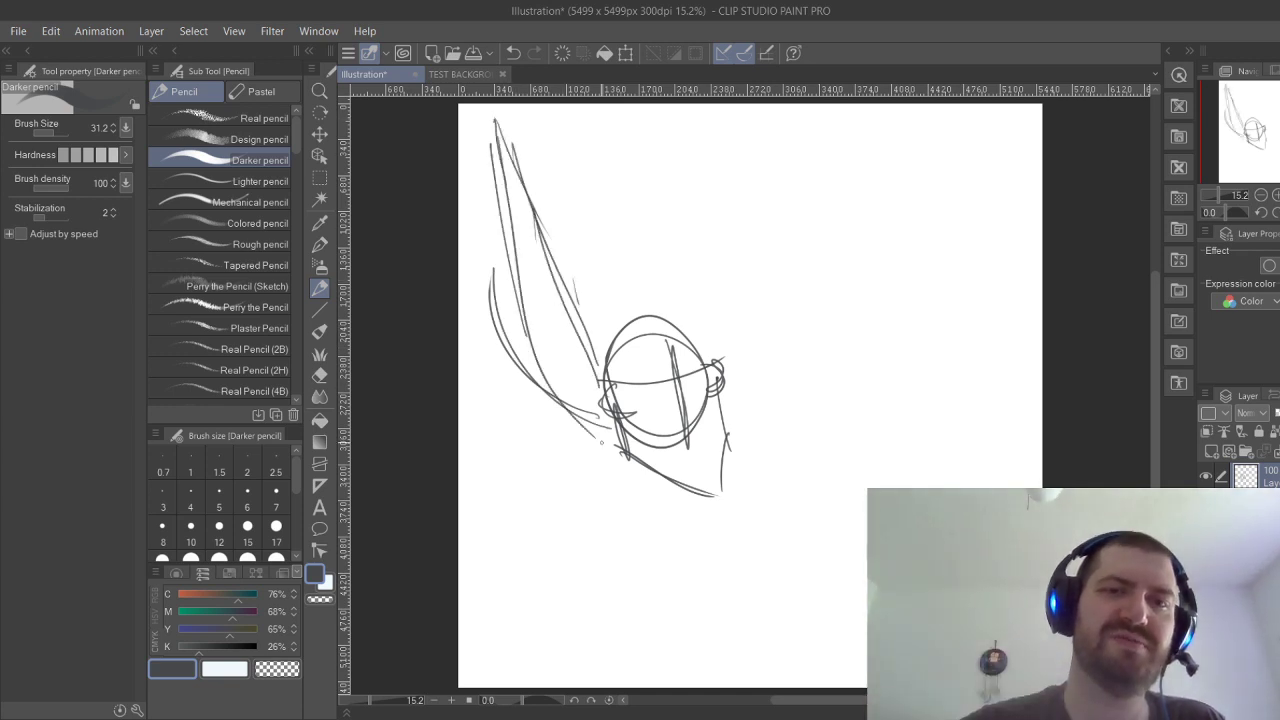
drag(523, 305, 622, 450)
drag(569, 397, 597, 431)
Move the sketch layer down and to the right on the canvas with the Move layer tool.
click(319, 133)
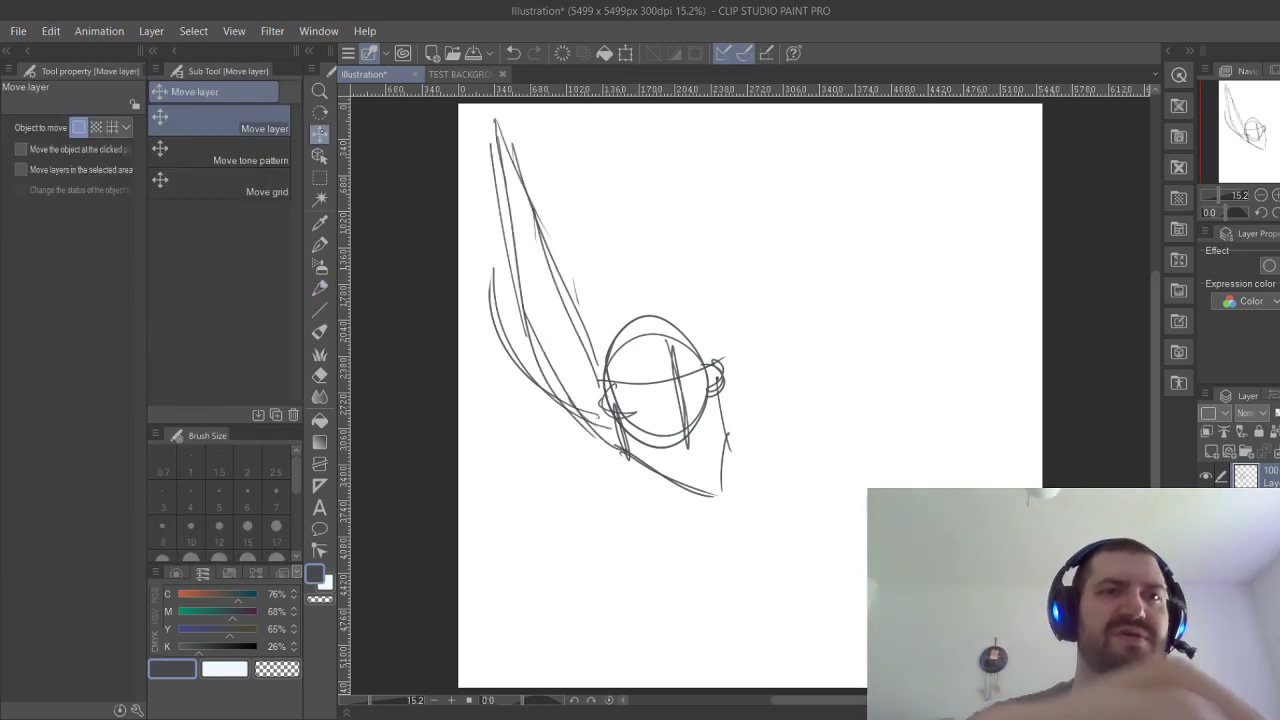
drag(670, 398, 720, 464)
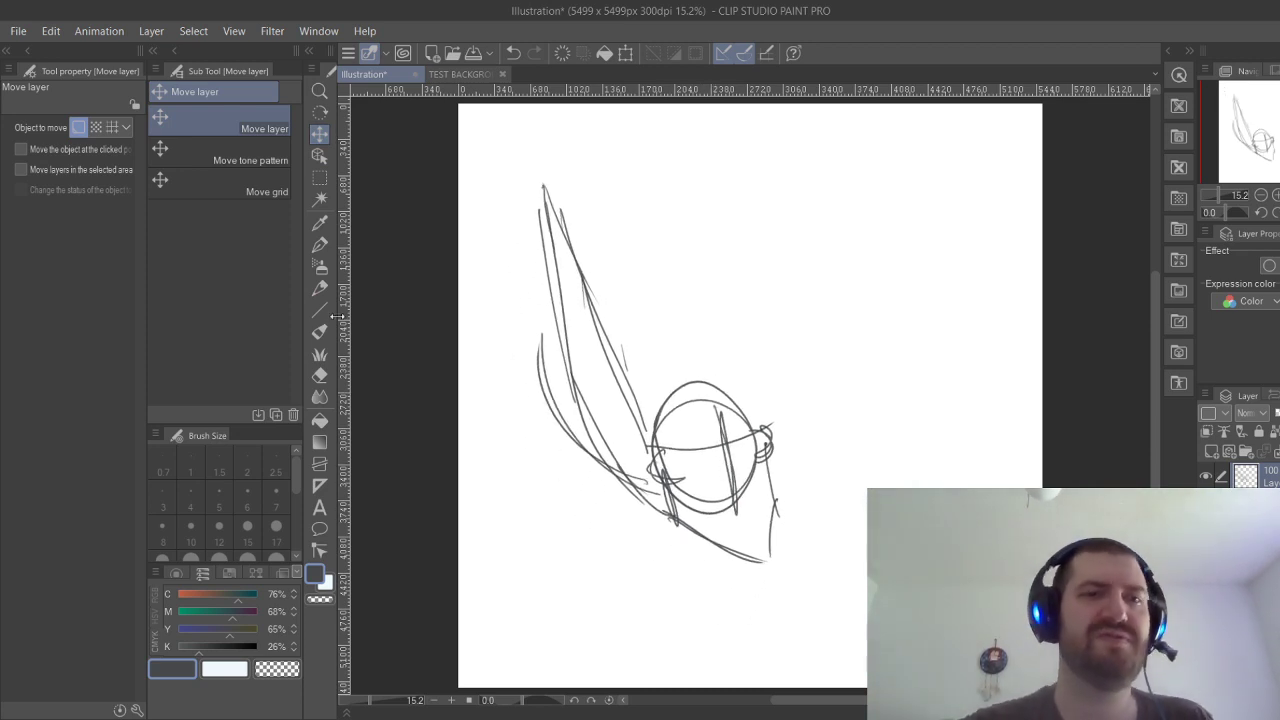
Extend the tapering shape left of the head further upward with the Darker pencil and reinforce its edges.
click(319, 288)
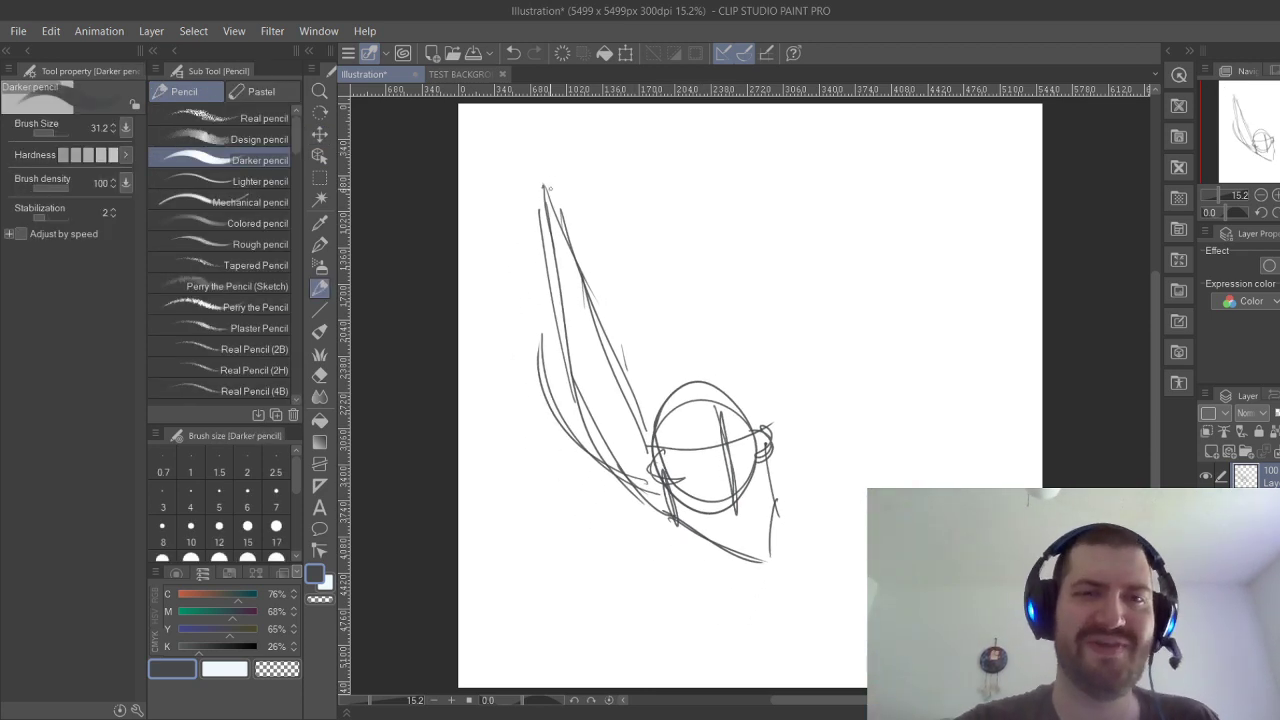
mouse_move(537, 153)
mouse_down()
mouse_move(590, 460)
mouse_move(645, 520)
mouse_move(668, 520)
mouse_up()
drag(540, 142, 580, 278)
mouse_move(568, 218)
mouse_down()
mouse_move(652, 434)
mouse_move(516, 115)
mouse_move(587, 394)
mouse_up()
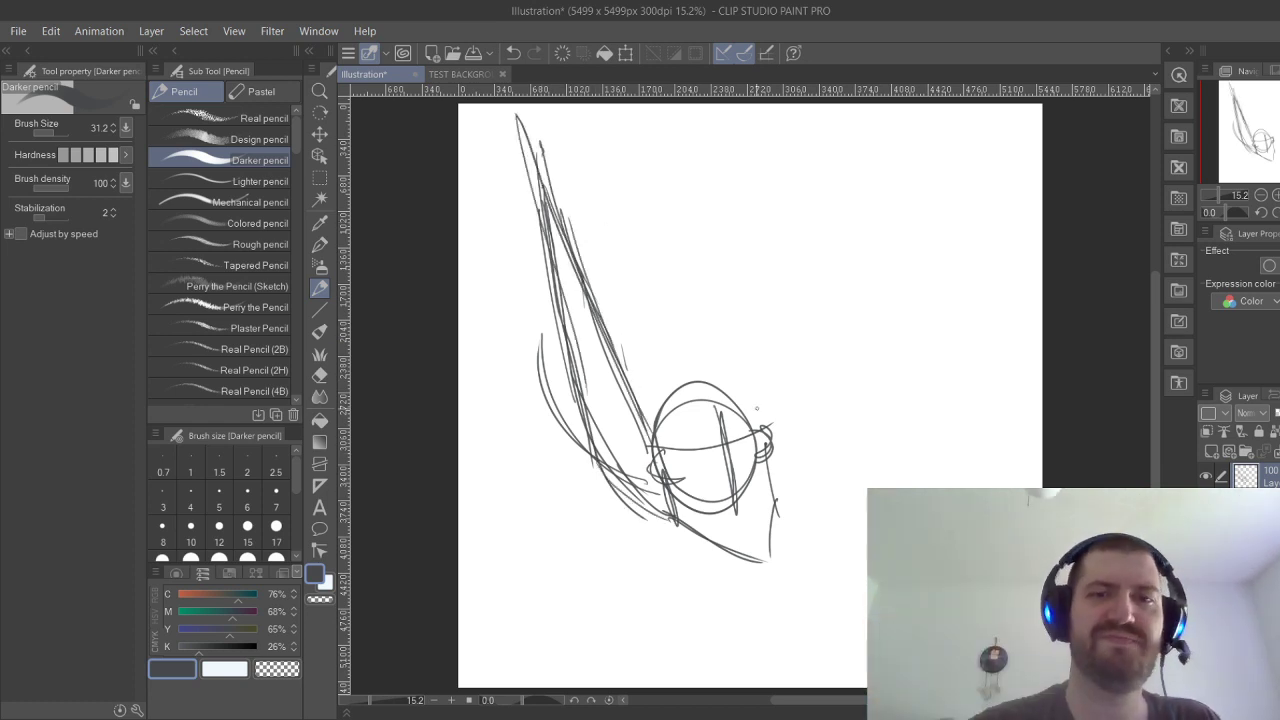
Sketch a second long tapering shape rising from the top and right side of the head, parallel to the first.
mouse_move(757, 408)
mouse_down()
mouse_move(632, 144)
mouse_move(664, 212)
mouse_up()
drag(618, 112, 688, 322)
drag(626, 122, 660, 266)
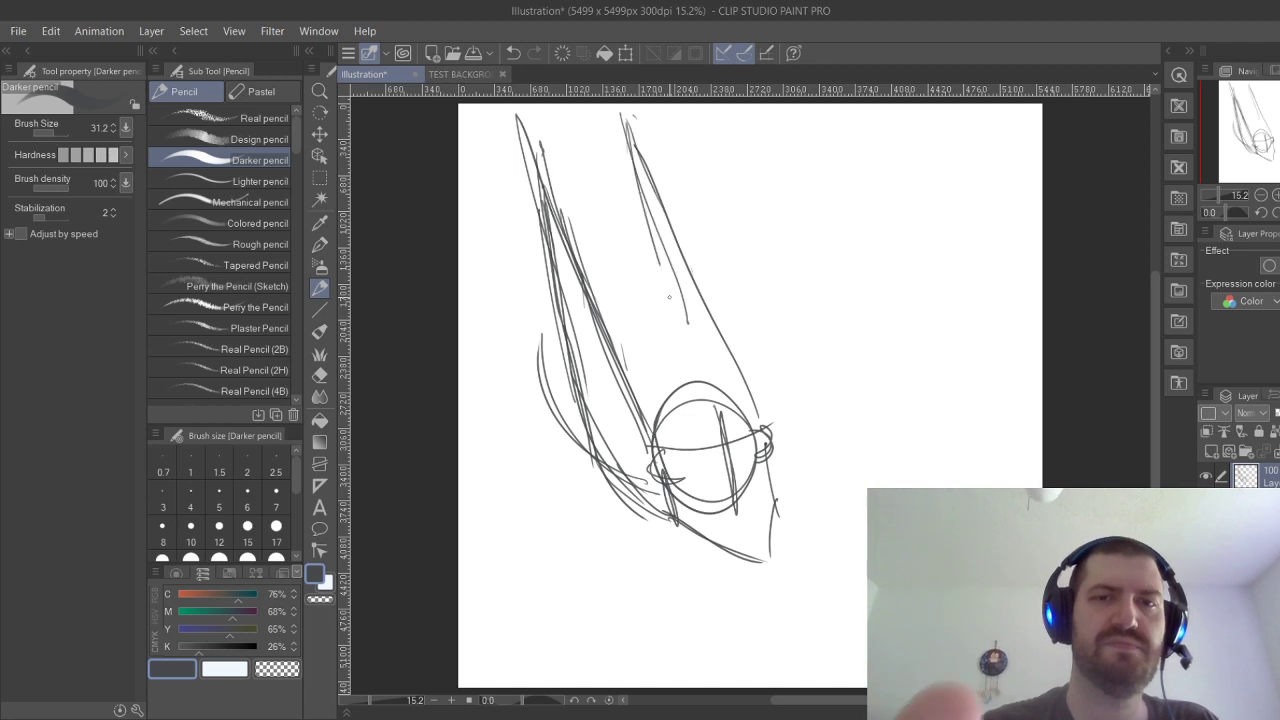
drag(688, 372, 622, 134)
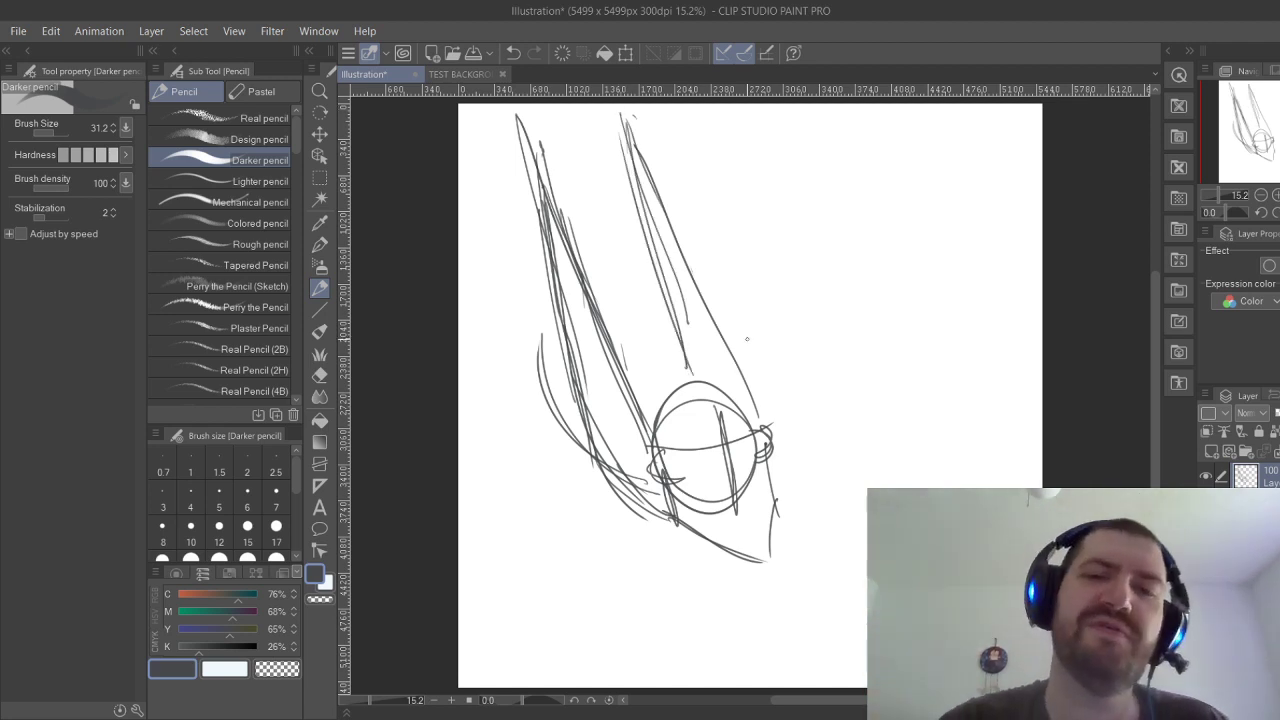
Draw loose wavy outer contours on both sides of the tapering shapes, from the head up to the canvas's upper area.
mouse_move(757, 408)
mouse_down()
mouse_move(761, 317)
mouse_move(716, 148)
mouse_up()
mouse_move(640, 500)
mouse_down()
mouse_move(510, 380)
mouse_move(480, 338)
mouse_move(500, 293)
mouse_move(504, 214)
mouse_move(484, 130)
mouse_up()
drag(718, 150, 712, 124)
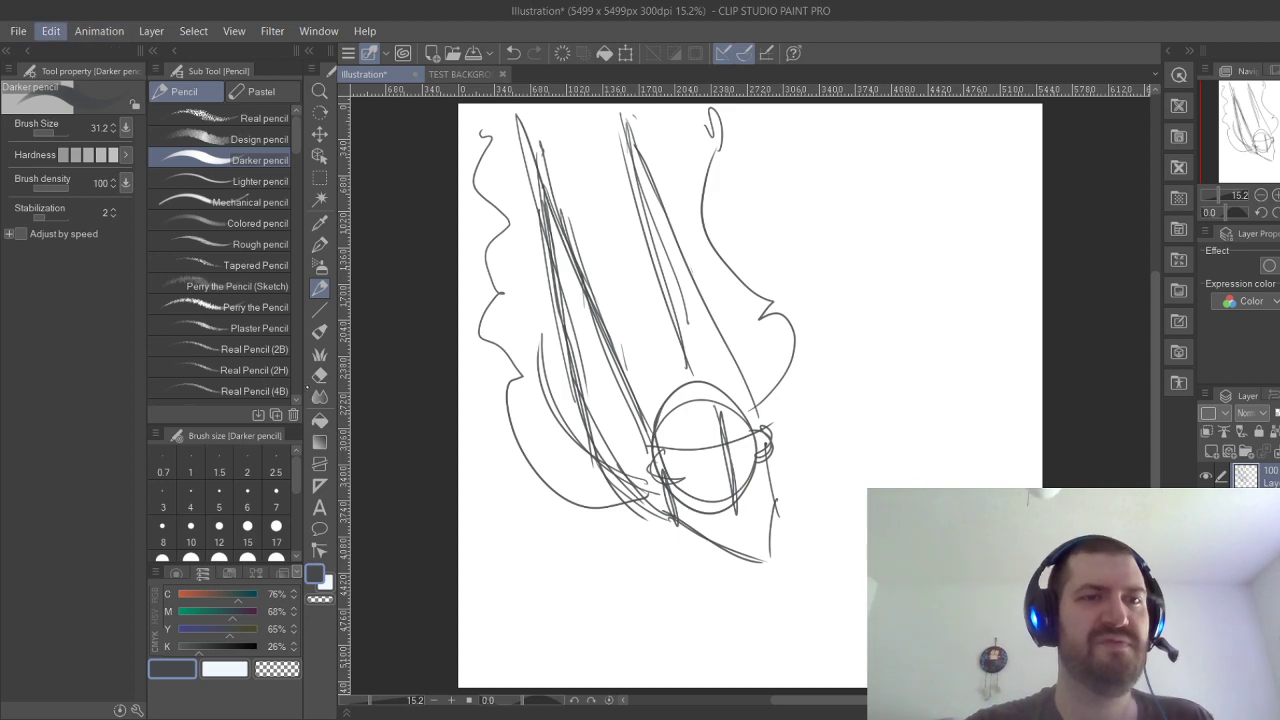
Scale the whole sketch down to 70% with its aspect ratio kept.
key(ctrl+t)
mouse_move(466, 106)
mouse_down()
mouse_move(601, 261)
mouse_move(540, 191)
mouse_move(569, 244)
mouse_up()
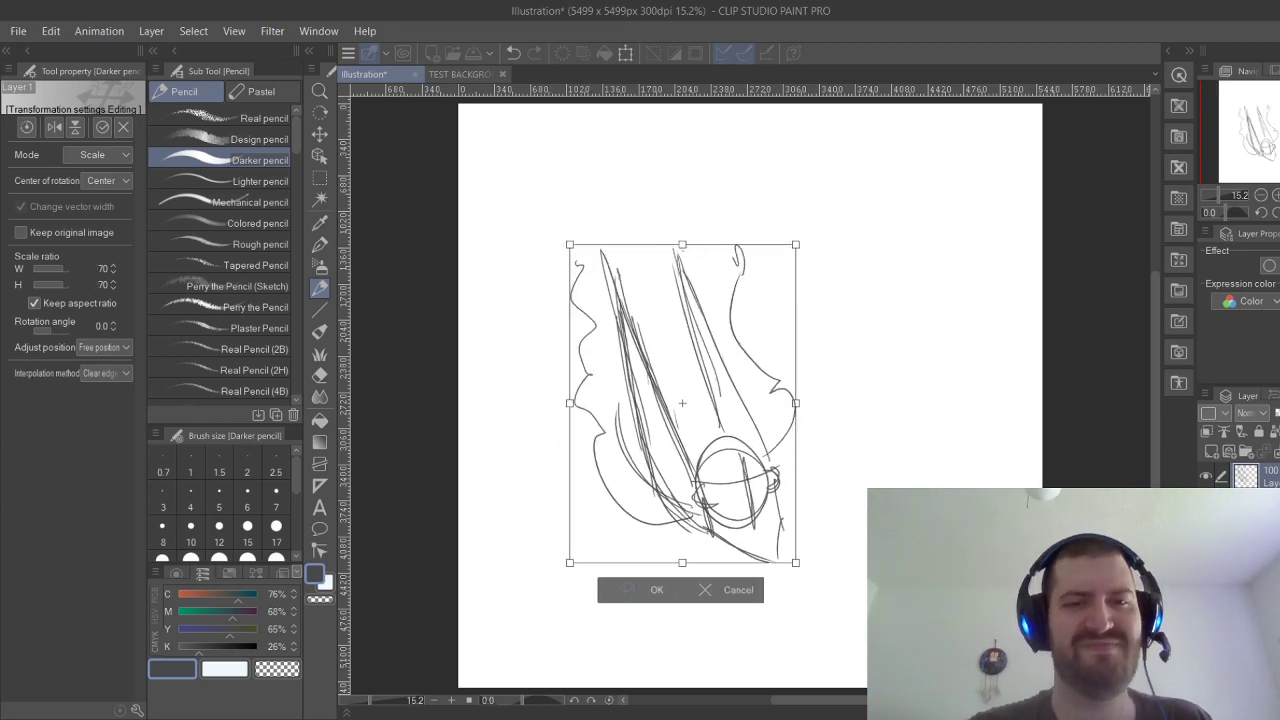
click(660, 590)
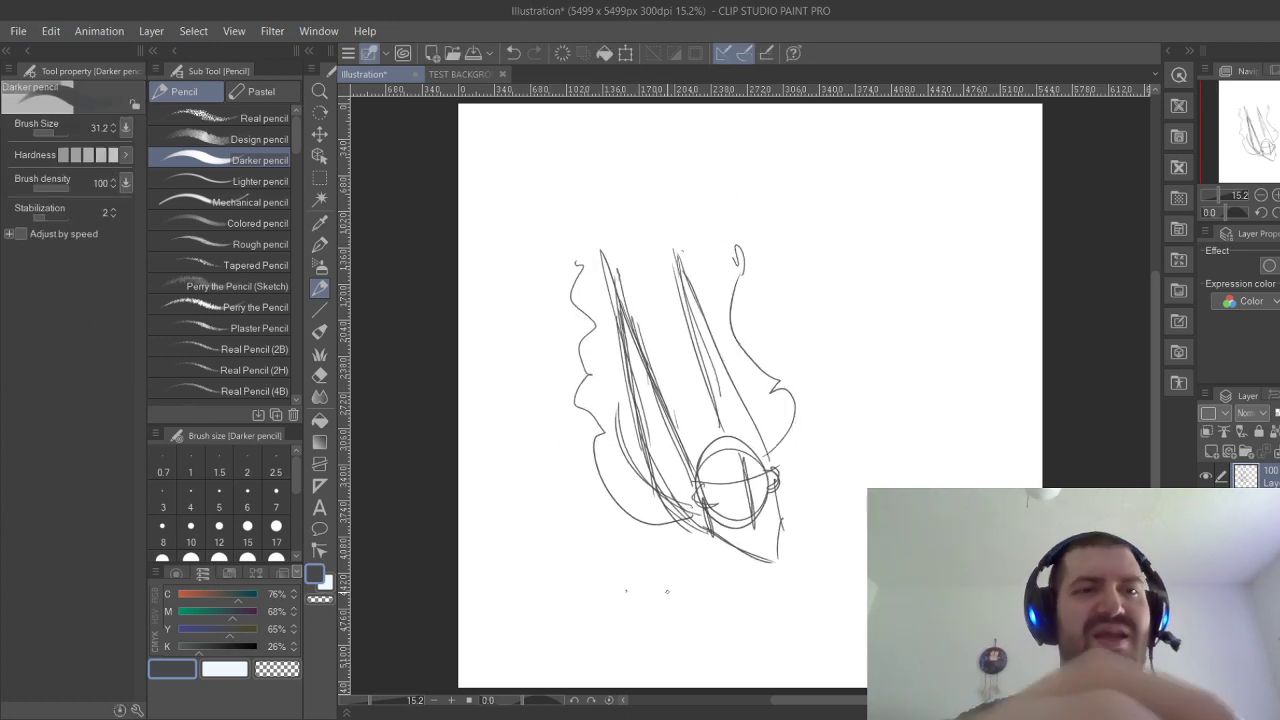
Draw a wavy contour above the tapering shapes to continue the outline between its two upper ends.
mouse_move(742, 255)
mouse_down()
mouse_move(668, 238)
mouse_move(603, 165)
mouse_up()
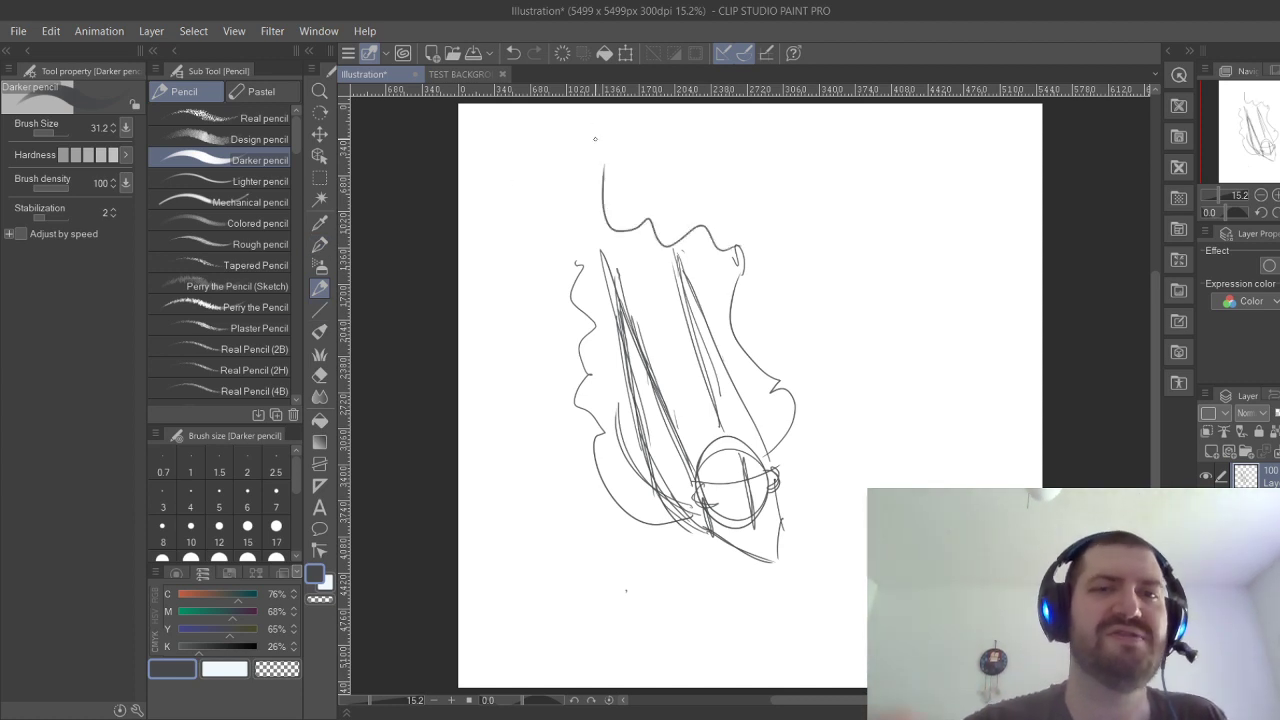
mouse_move(577, 266)
mouse_down()
mouse_move(550, 180)
mouse_move(585, 128)
mouse_move(604, 200)
mouse_up()
Sketch the nose and small curved mouth along the vertical face guideline, undoing and redrawing the unsatisfactory strokes.
drag(764, 422, 733, 332)
scroll(740, 378, up, 3)
mouse_move(740, 378)
mouse_down()
mouse_move(806, 317)
mouse_move(788, 308)
mouse_move(786, 385)
mouse_move(761, 361)
mouse_move(764, 308)
mouse_up()
key(ctrl+z)
key(ctrl+z)
key(ctrl+z)
drag(764, 308, 784, 382)
key(ctrl+z)
key(ctrl+z)
mouse_move(735, 325)
mouse_down()
mouse_move(764, 317)
mouse_move(788, 386)
mouse_up()
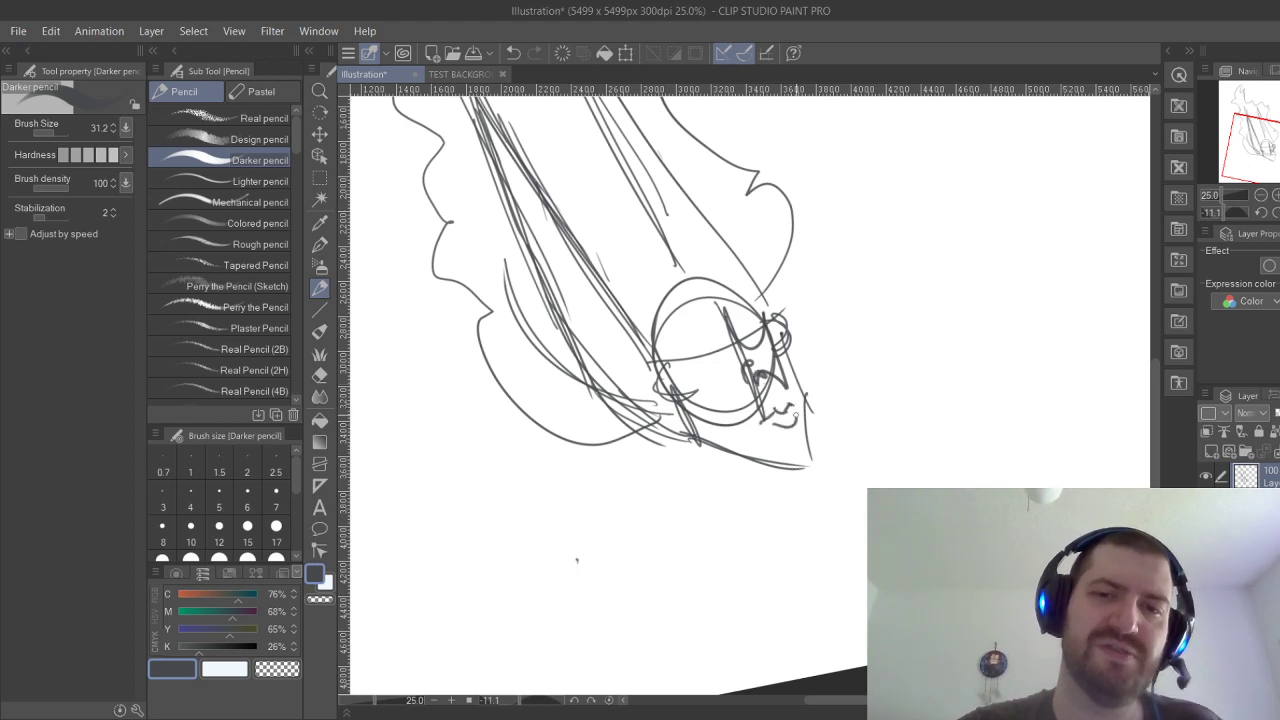
Draw a curved cheek contour across the lower face and add pointed, leaf-like ear shapes on both sides of the head.
drag(760, 384, 700, 416)
mouse_move(590, 330)
mouse_down()
mouse_move(650, 409)
mouse_move(701, 438)
mouse_move(750, 412)
mouse_up()
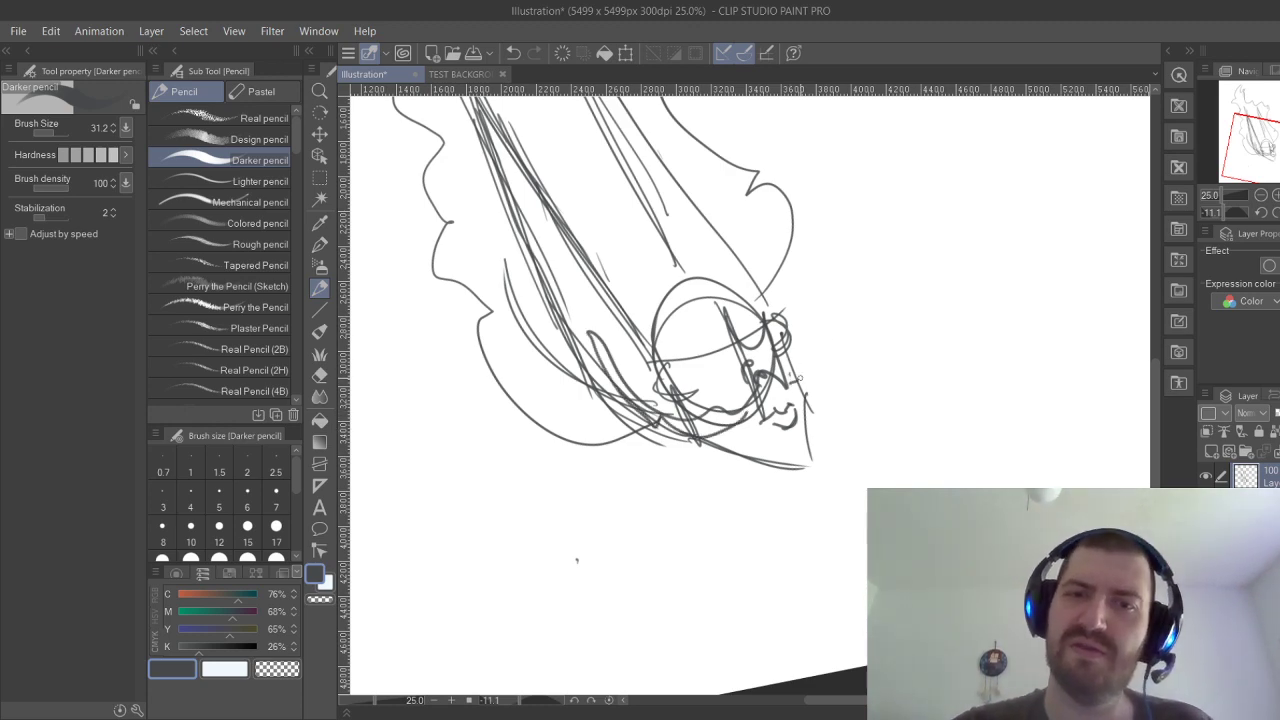
mouse_move(800, 378)
mouse_down()
mouse_move(834, 260)
mouse_move(834, 357)
mouse_move(800, 380)
mouse_up()
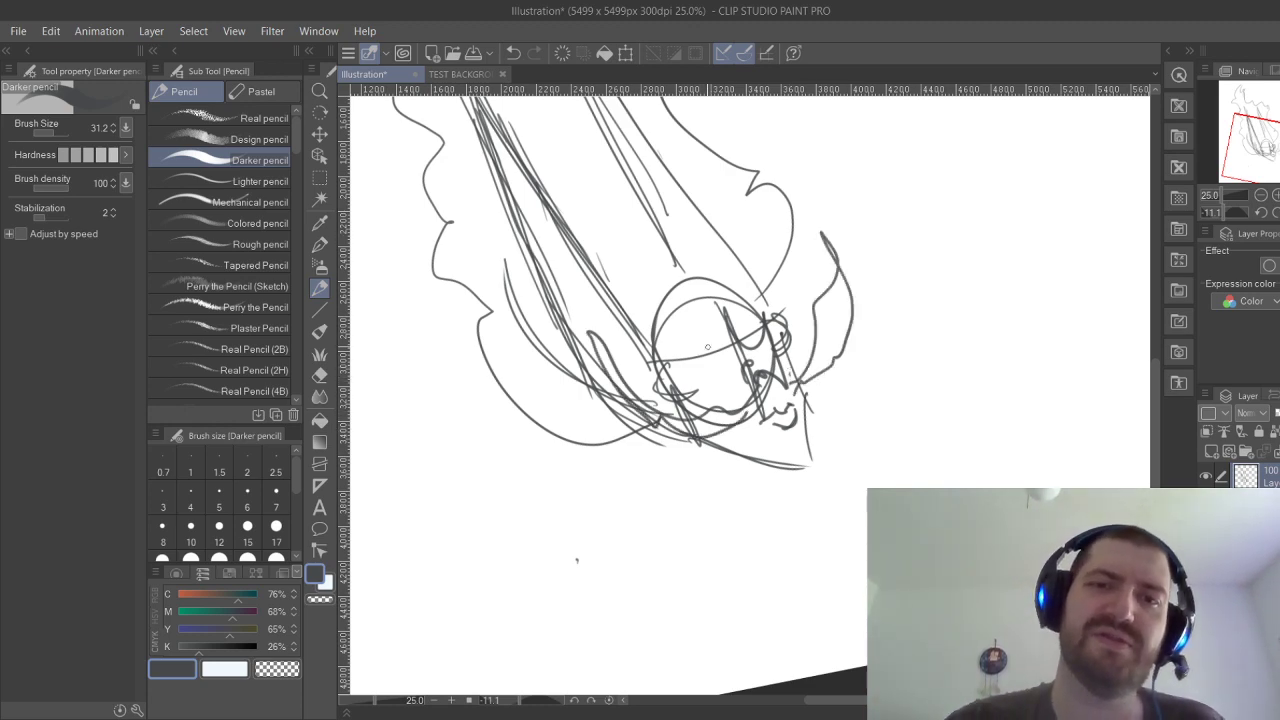
Undo the first eye attempts, redraw two lidded eyes along the horizontal guideline and add angled eyebrows above them.
key(ctrl+z)
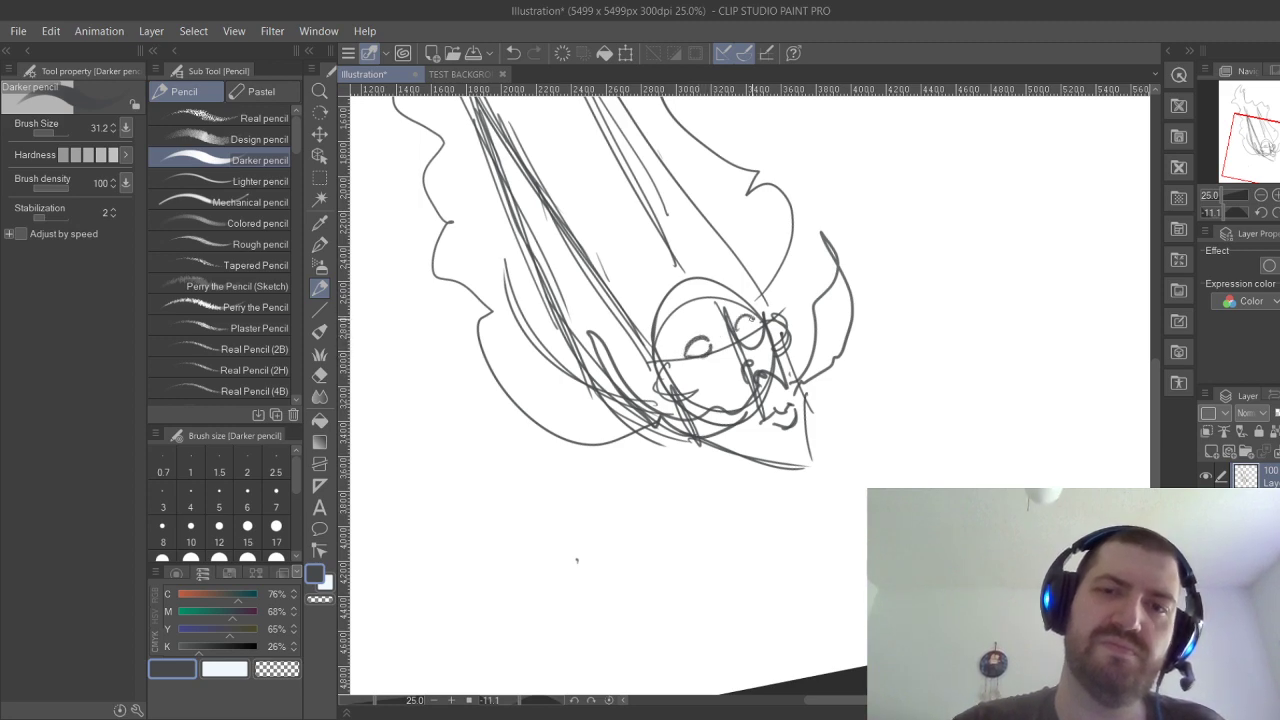
key(ctrl+z)
key(ctrl+z)
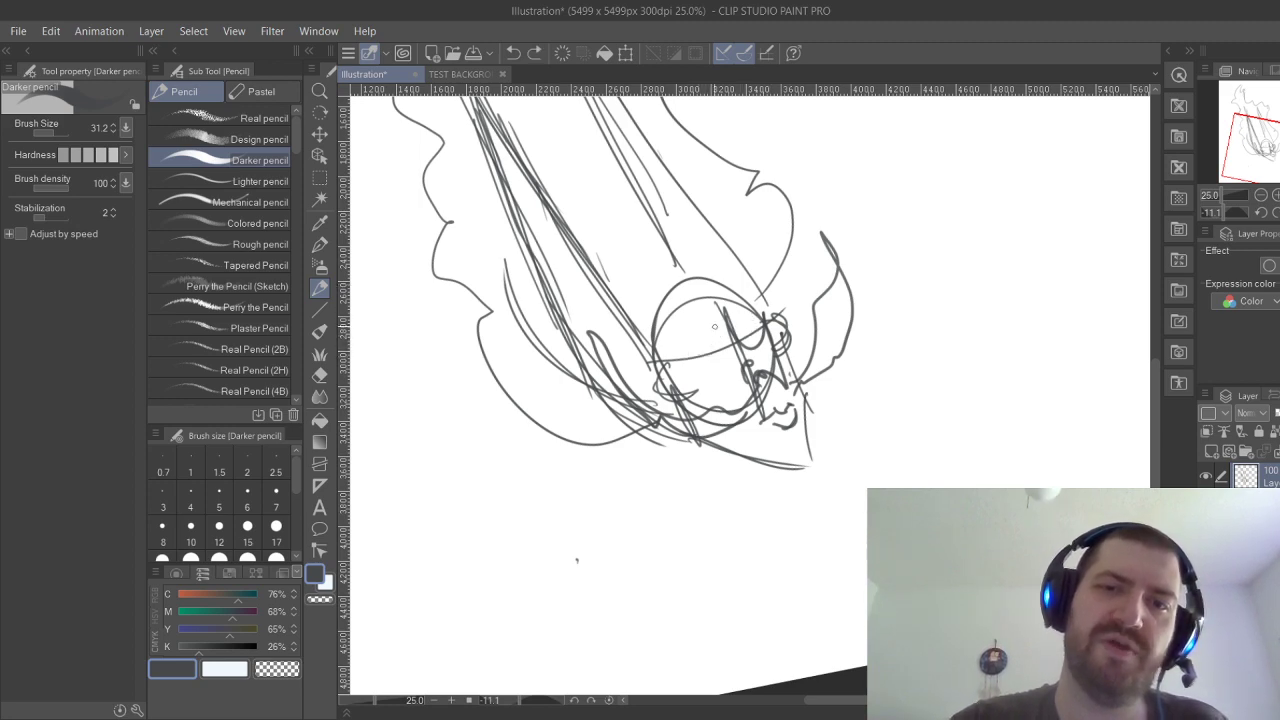
key(ctrl+z)
drag(688, 355, 762, 322)
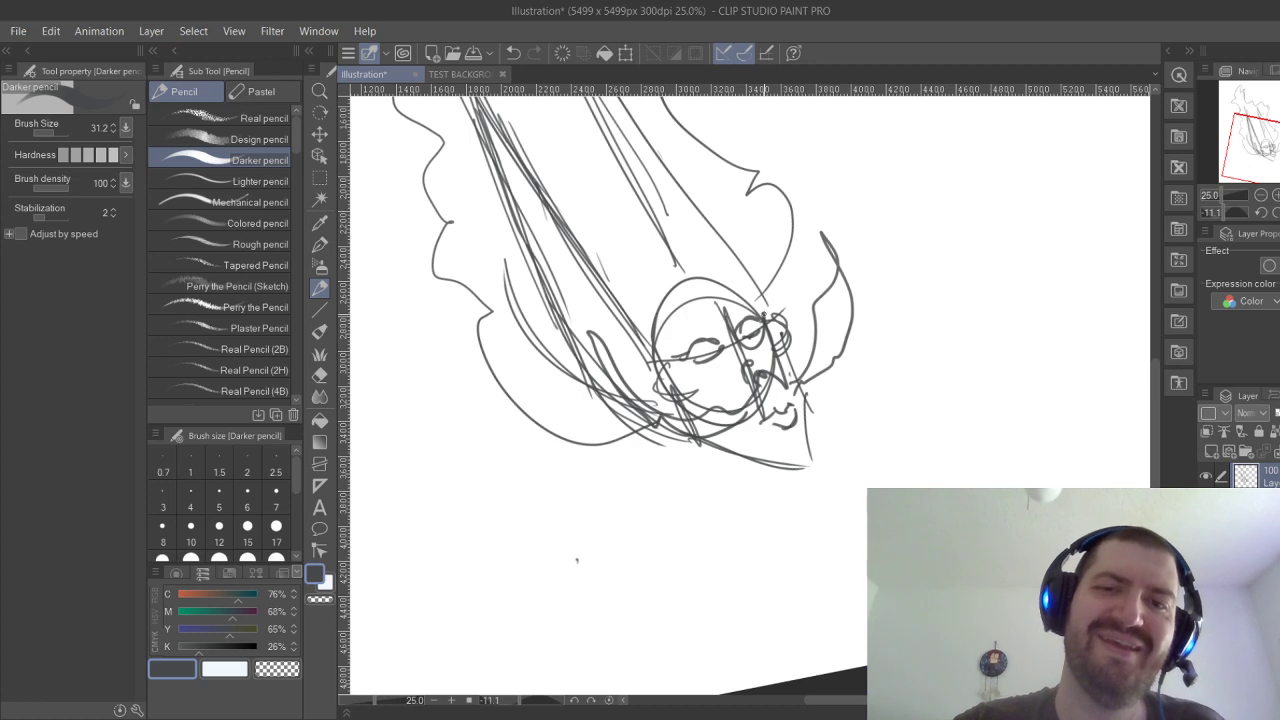
drag(667, 343, 722, 316)
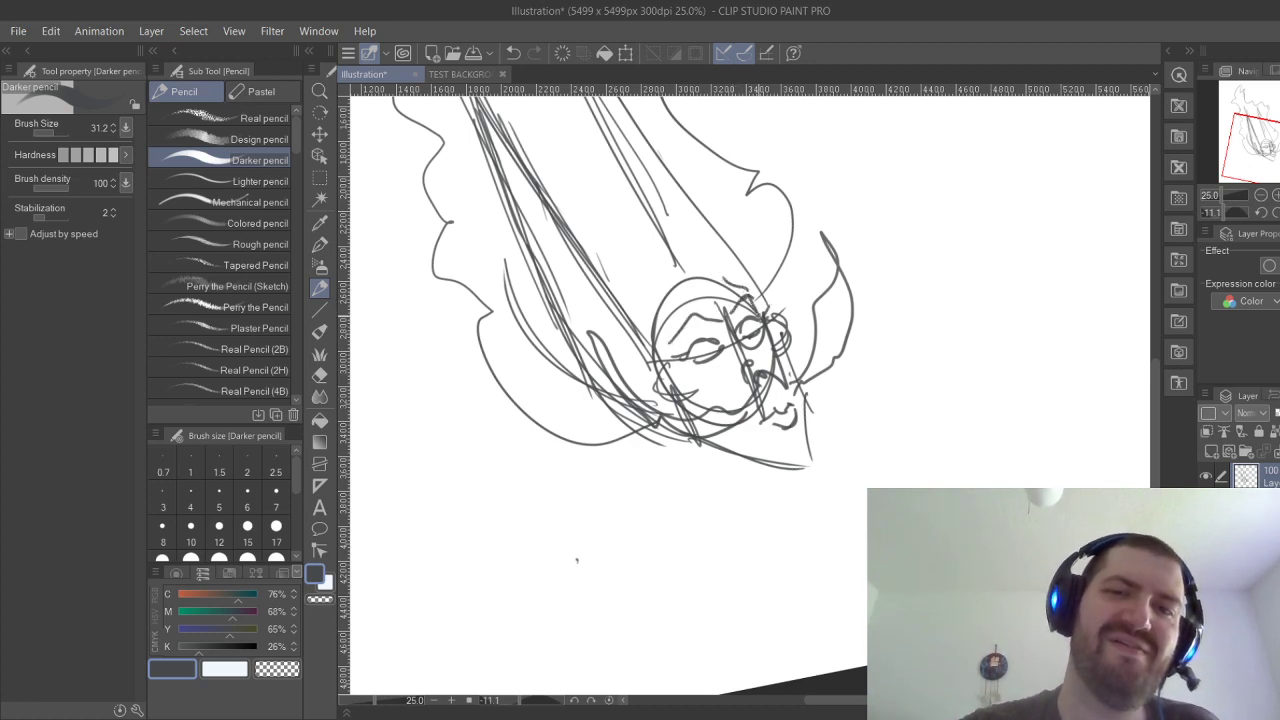
Sketch a jagged hairline over the forehead, then the neck and sloping shoulder lines below the head.
mouse_move(728, 272)
mouse_down()
mouse_move(680, 262)
mouse_move(642, 340)
mouse_move(658, 358)
mouse_move(567, 306)
mouse_move(600, 204)
mouse_up()
drag(600, 204, 713, 268)
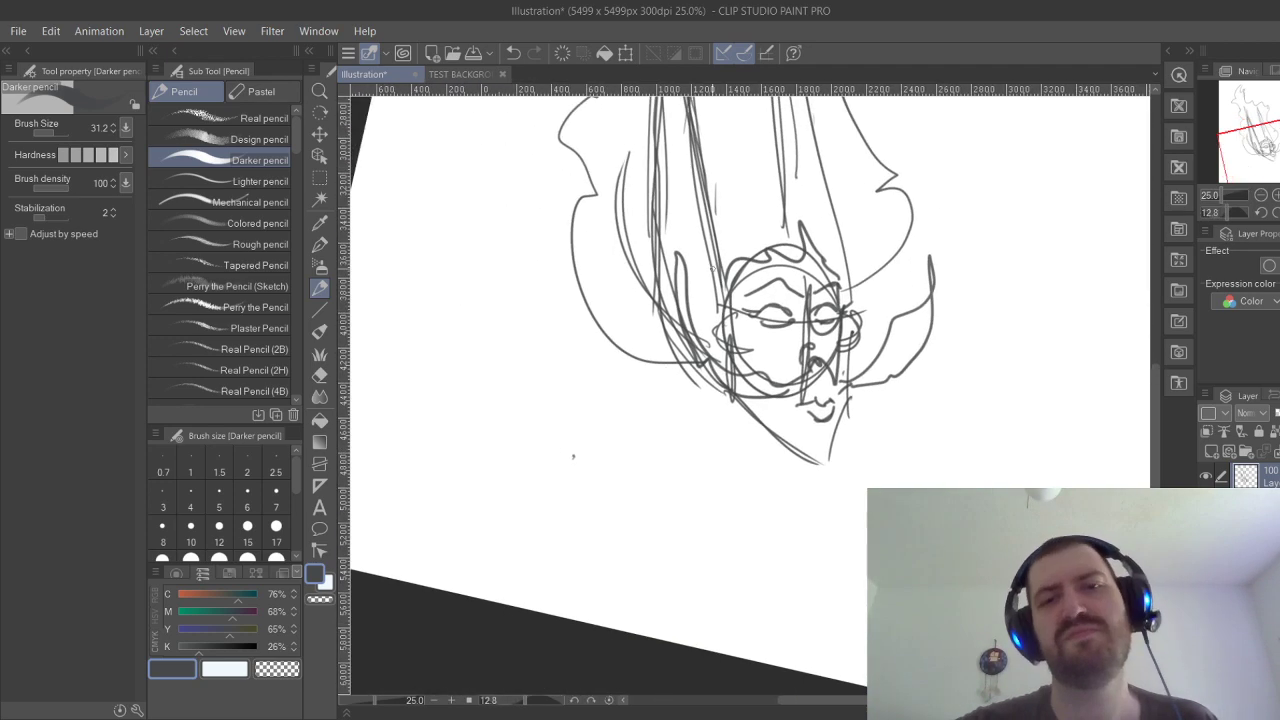
drag(714, 374, 691, 439)
drag(774, 438, 785, 512)
drag(707, 424, 588, 467)
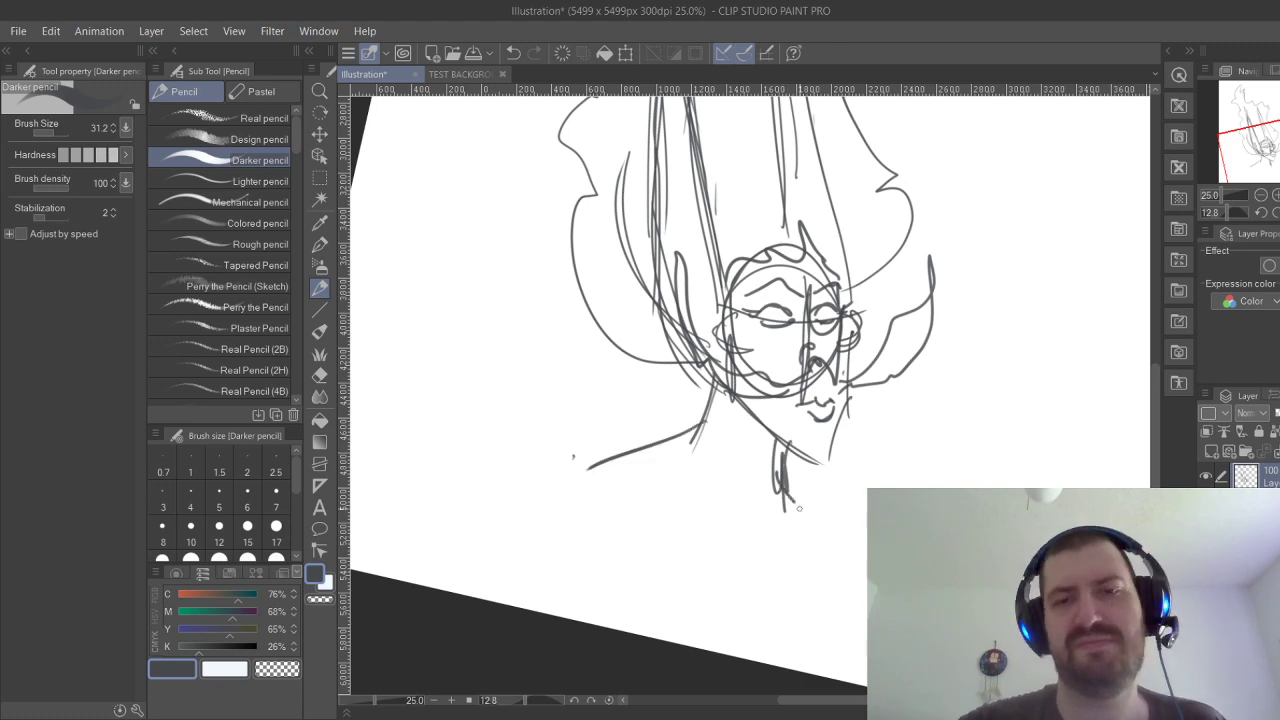
drag(799, 509, 822, 525)
drag(783, 477, 828, 524)
drag(703, 425, 544, 474)
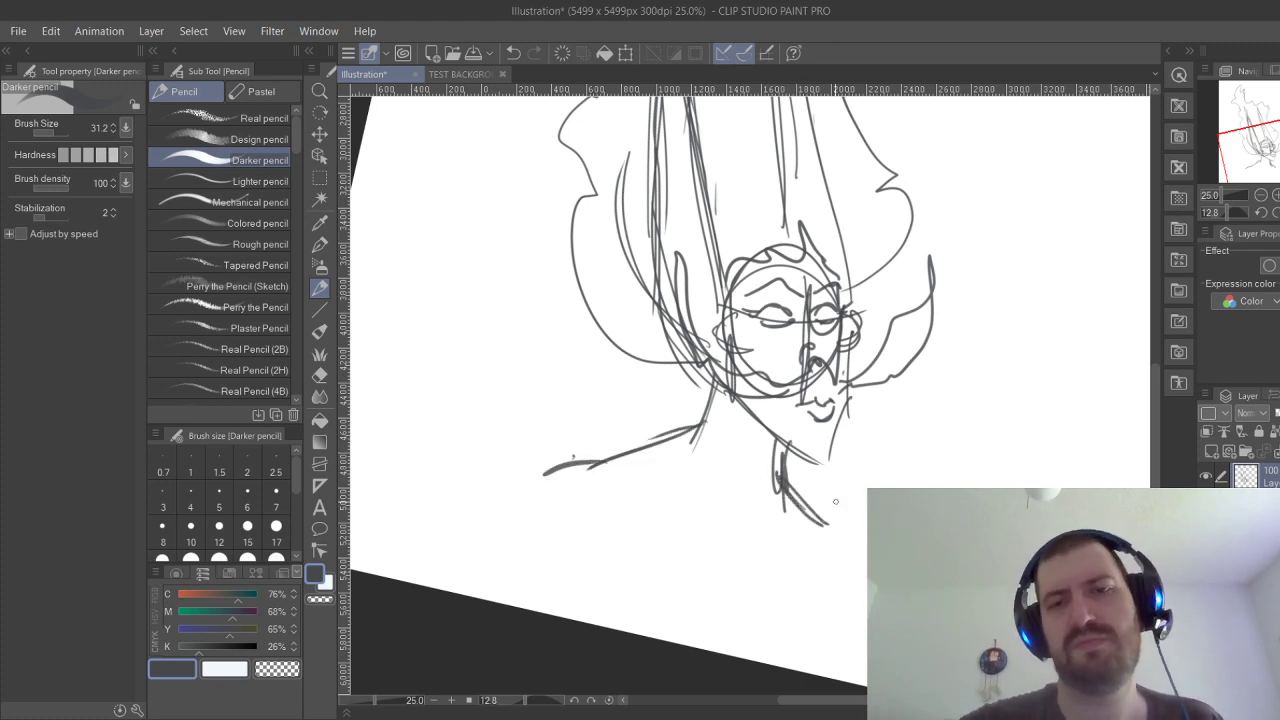
mouse_move(790, 495)
mouse_down()
mouse_move(866, 545)
mouse_move(754, 618)
mouse_up()
Lower the sketch layer's opacity to 34% and add a new layer for painting.
scroll(840, 360, down, 2)
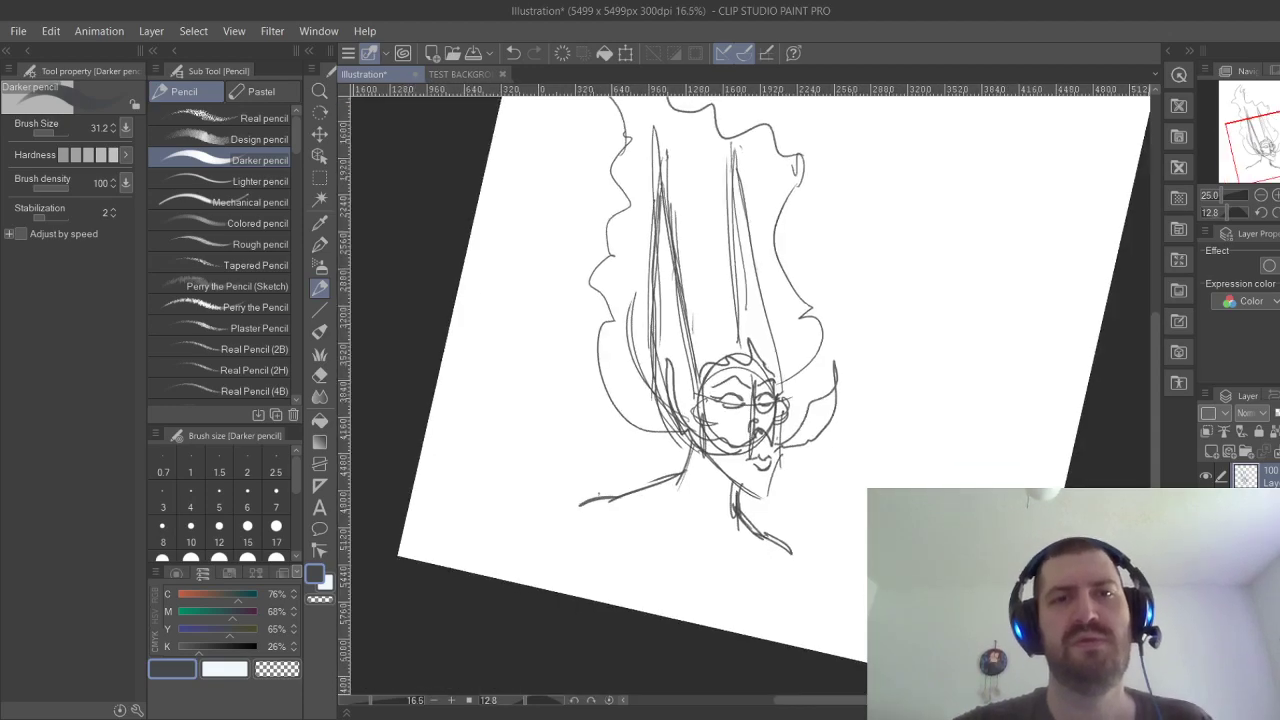
drag(840, 360, 861, 401)
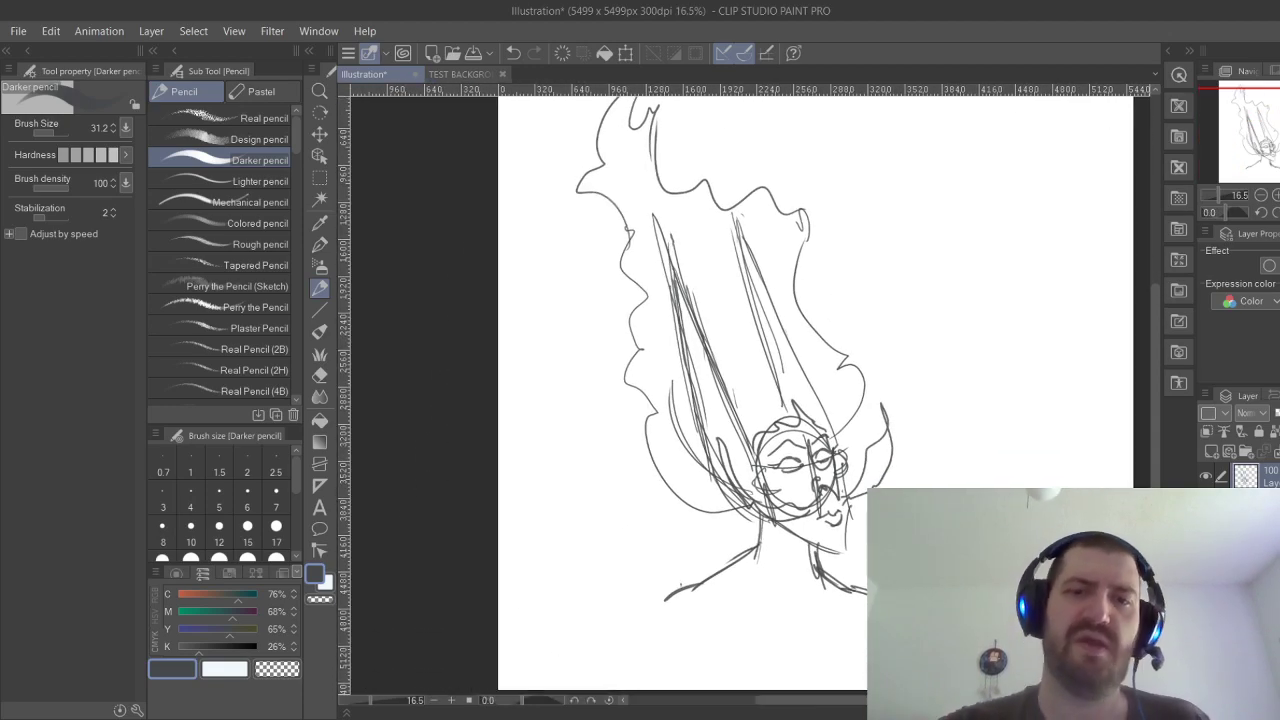
mouse_move(716, 482)
mouse_down()
mouse_move(720, 329)
mouse_move(687, 340)
mouse_move(679, 408)
mouse_up()
key(ctrl+z)
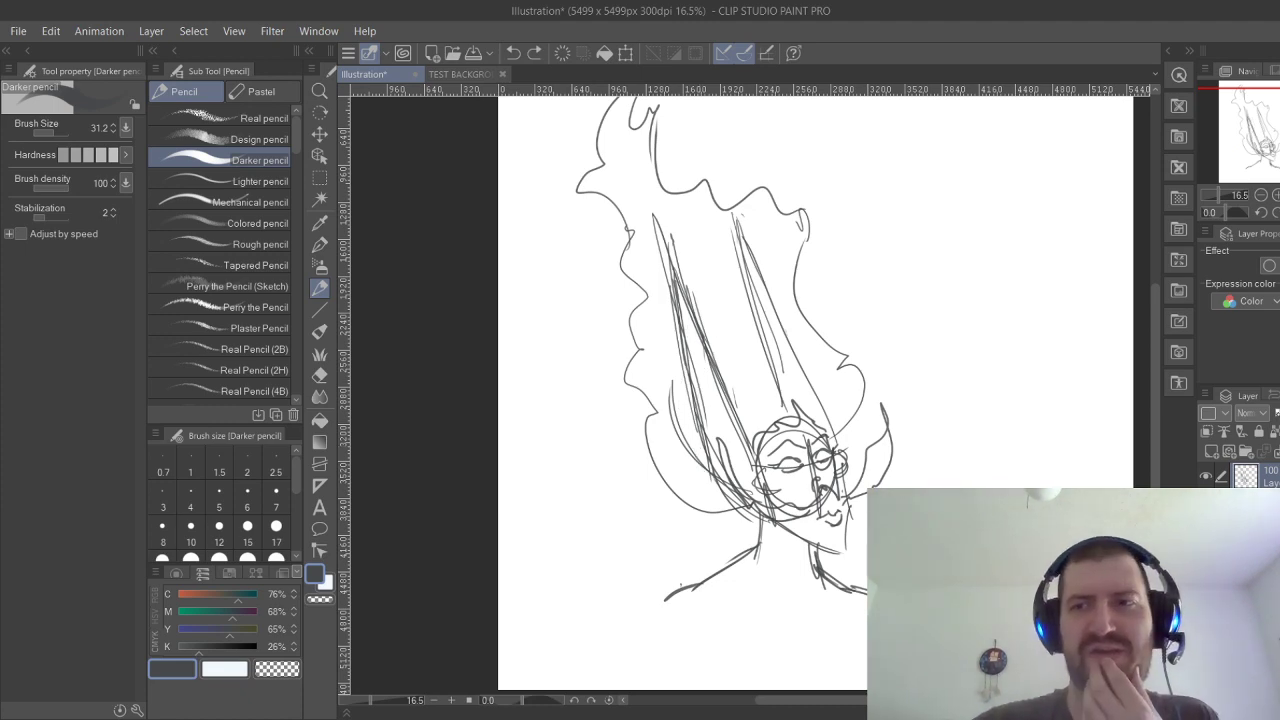
click(1278, 413)
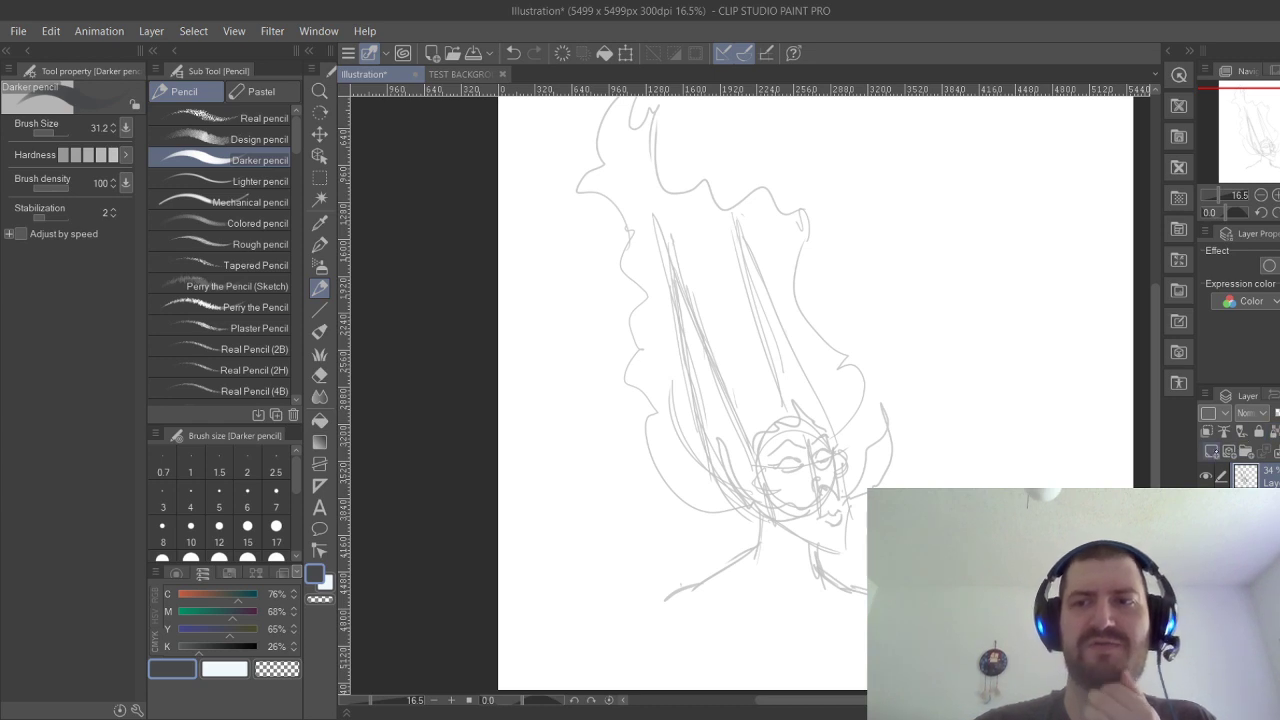
click(1213, 452)
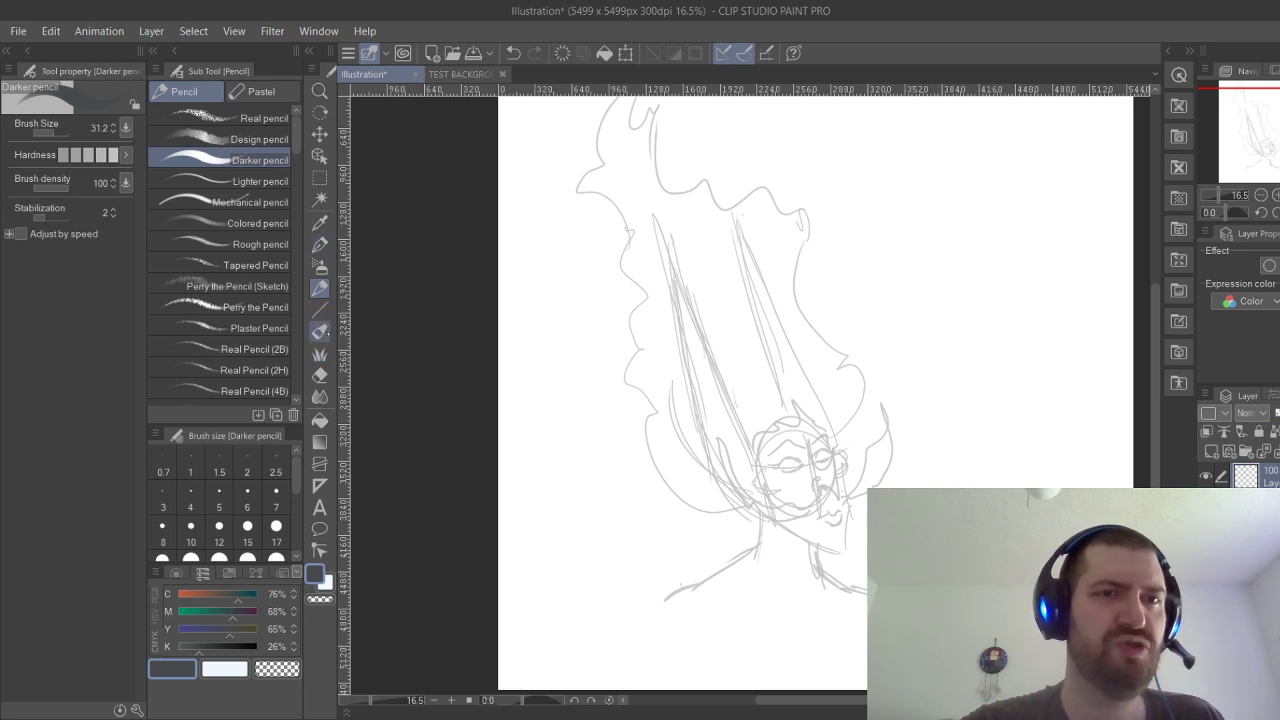
Choose the Oil brush and mix a blue of C 88%, M 30%, Y 13% and K 18%.
click(320, 331)
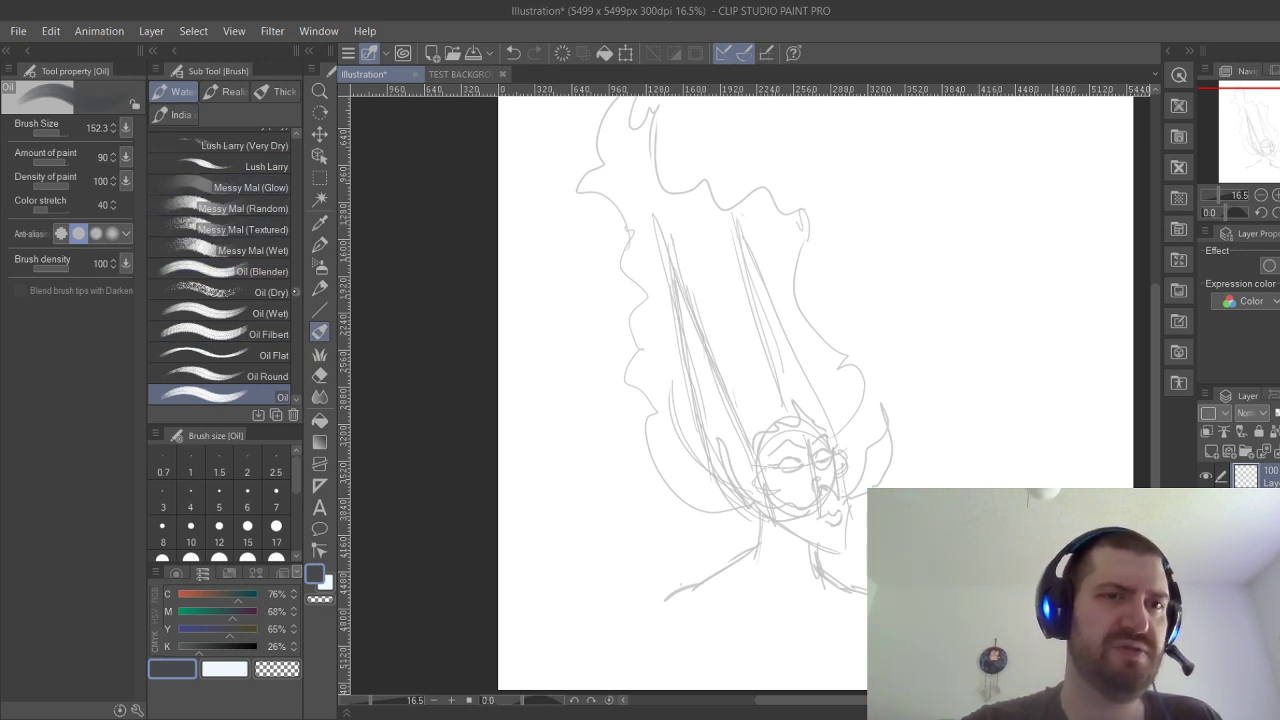
scroll(219, 264, down, 4)
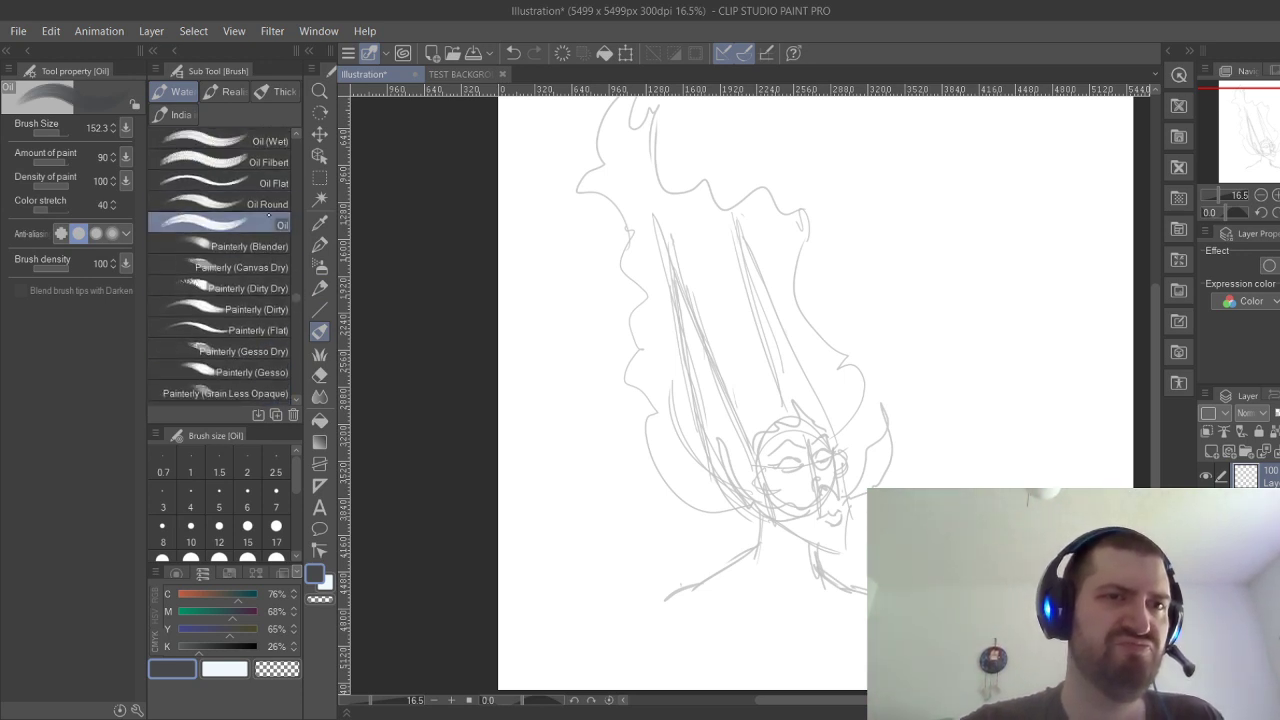
mouse_move(702, 352)
mouse_down()
mouse_move(710, 372)
mouse_move(792, 330)
mouse_move(945, 200)
mouse_up()
key(ctrl+z)
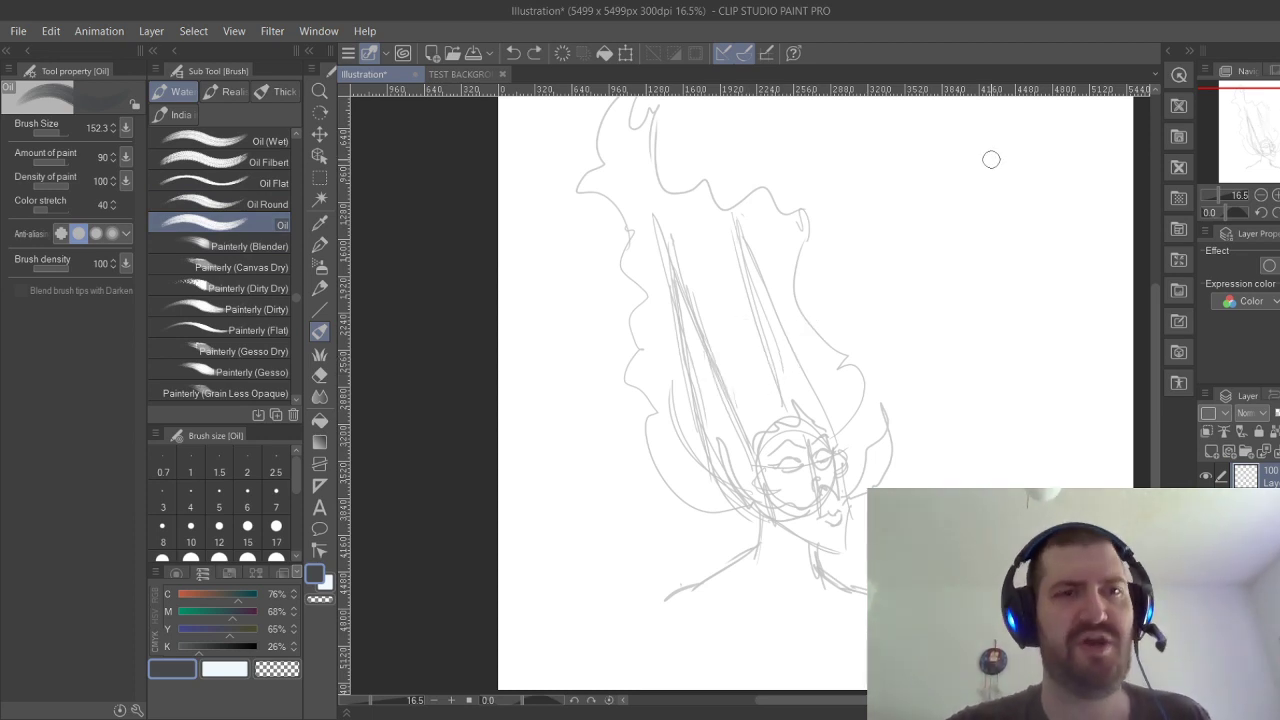
click(198, 612)
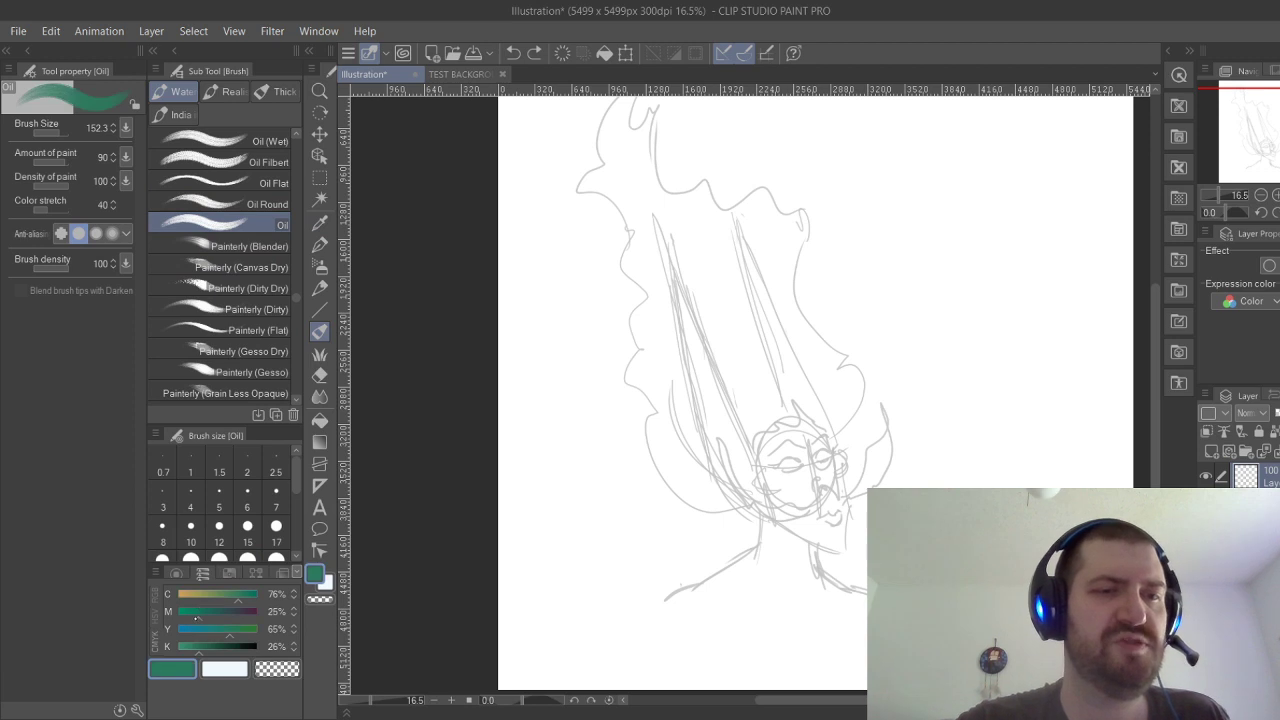
click(189, 630)
drag(197, 647, 189, 647)
click(249, 593)
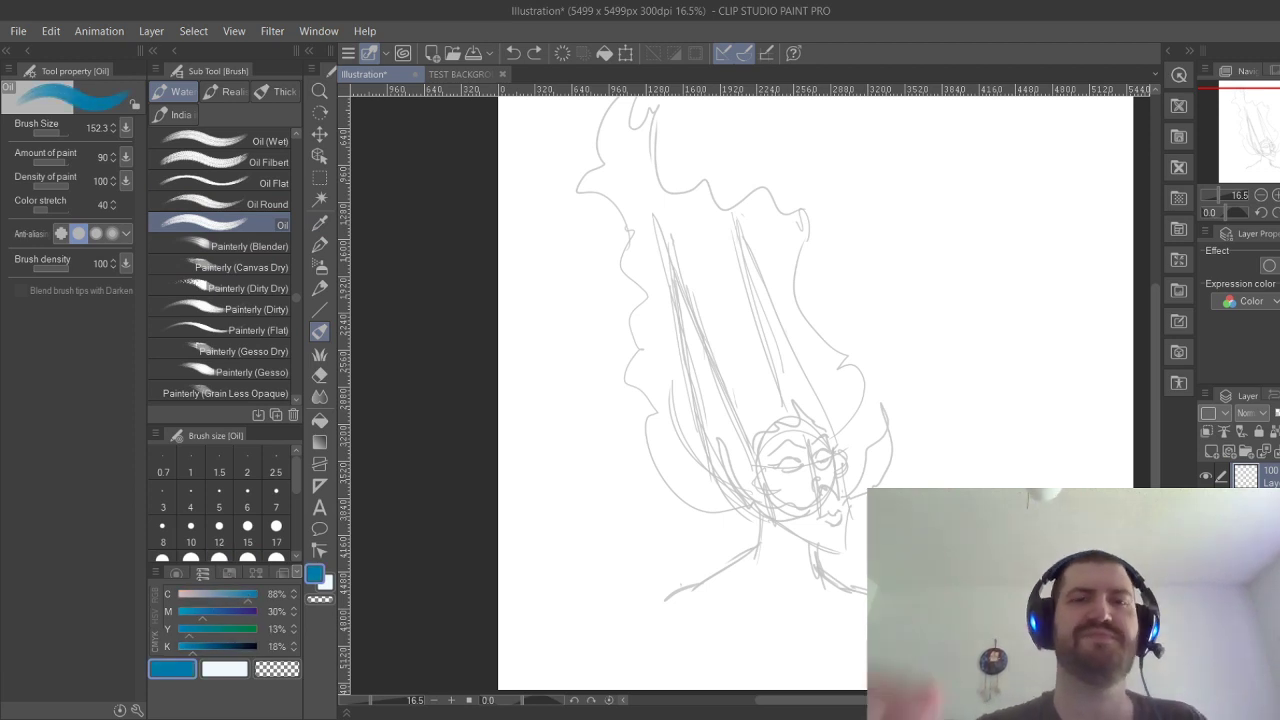
drag(605, 115, 579, 162)
scroll(808, 402, down, 1)
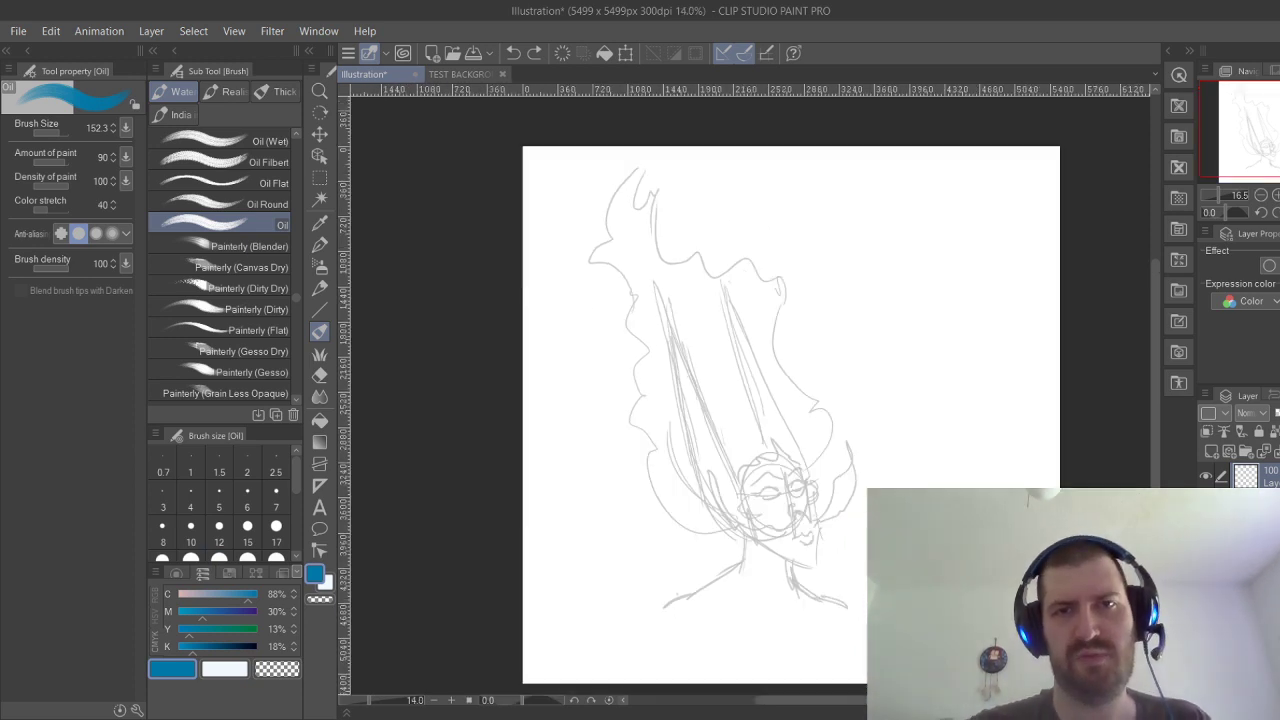
drag(808, 402, 792, 394)
drag(622, 164, 605, 218)
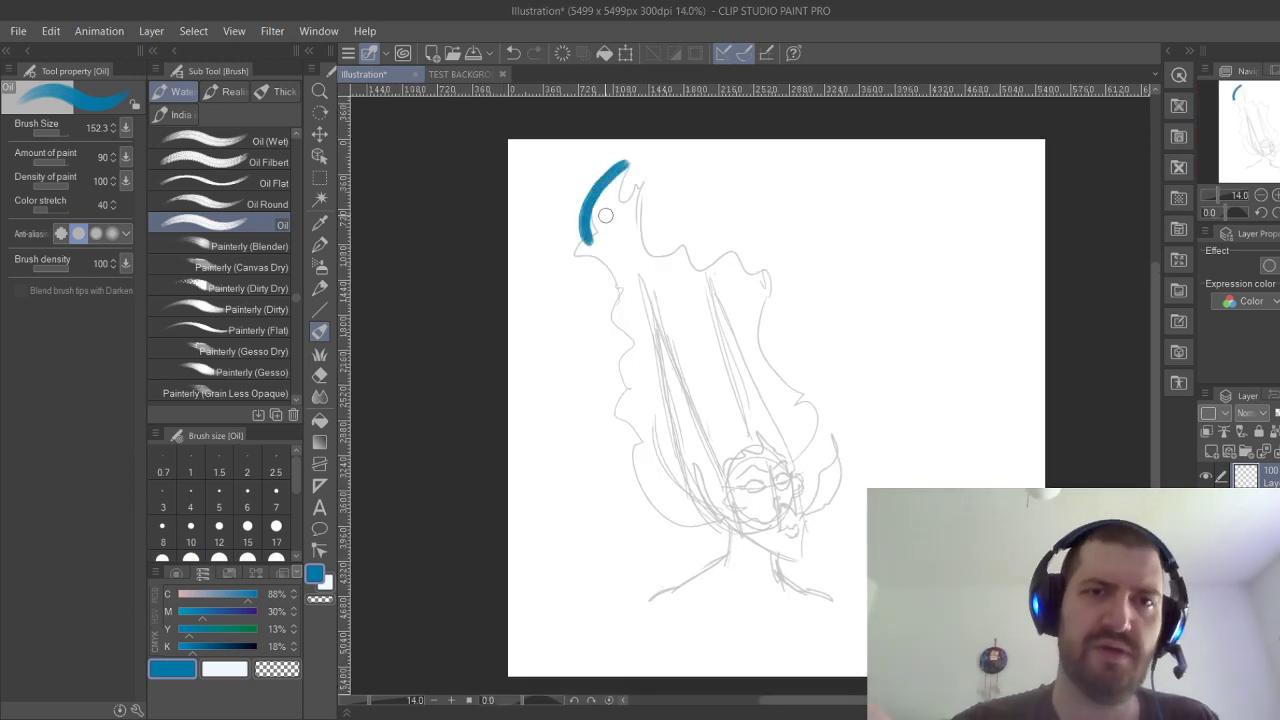
key(ctrl+z)
mouse_move(632, 172)
mouse_down()
mouse_move(611, 226)
mouse_move(622, 308)
mouse_up()
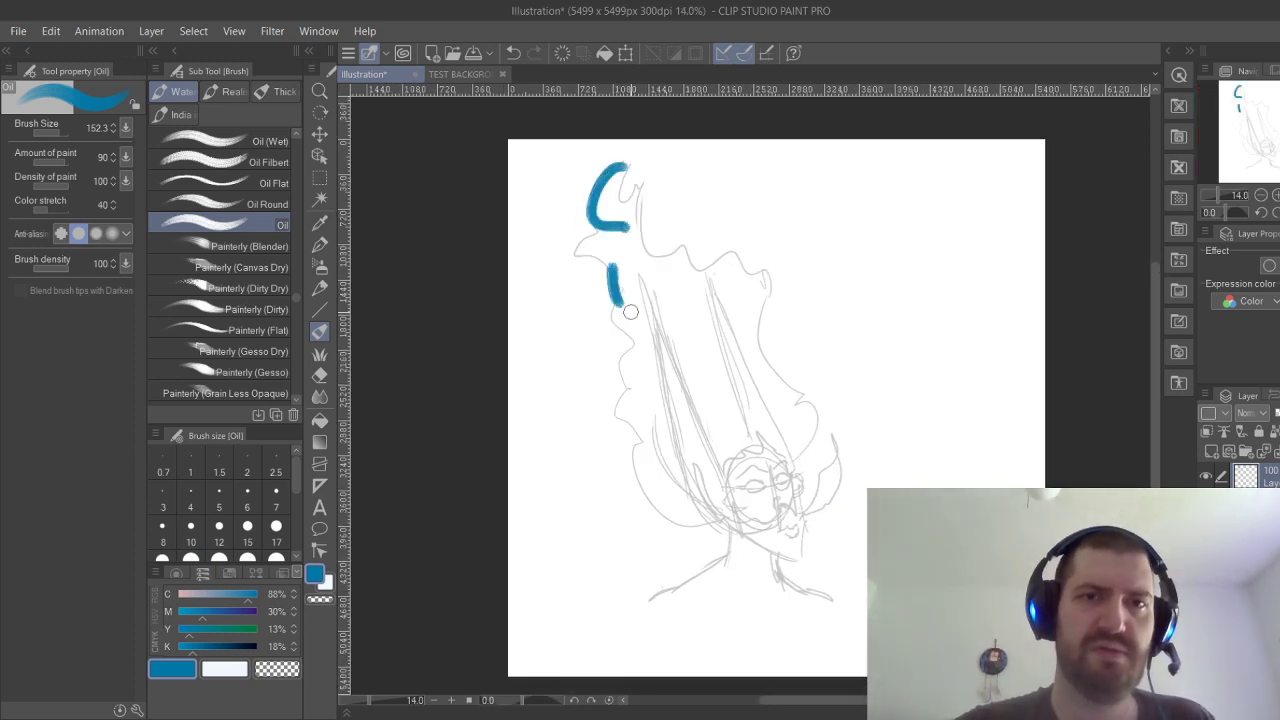
key(ctrl+z)
key(ctrl+z)
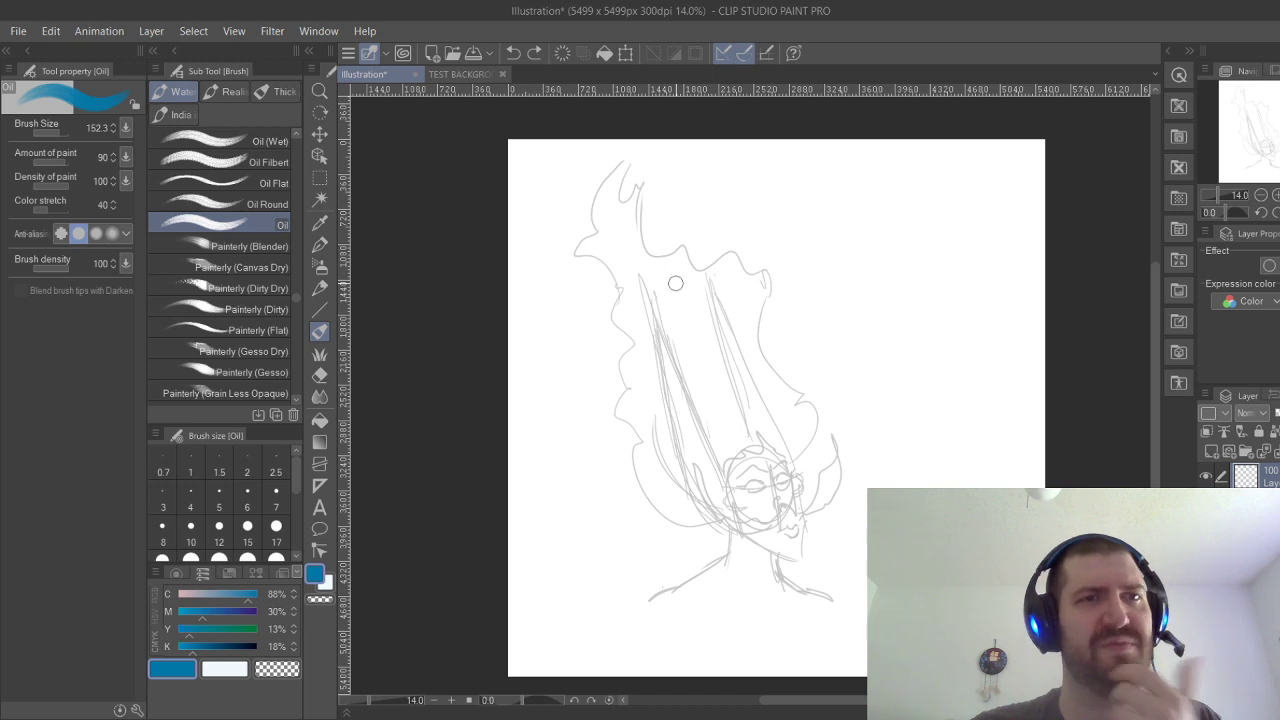
drag(601, 412, 628, 378)
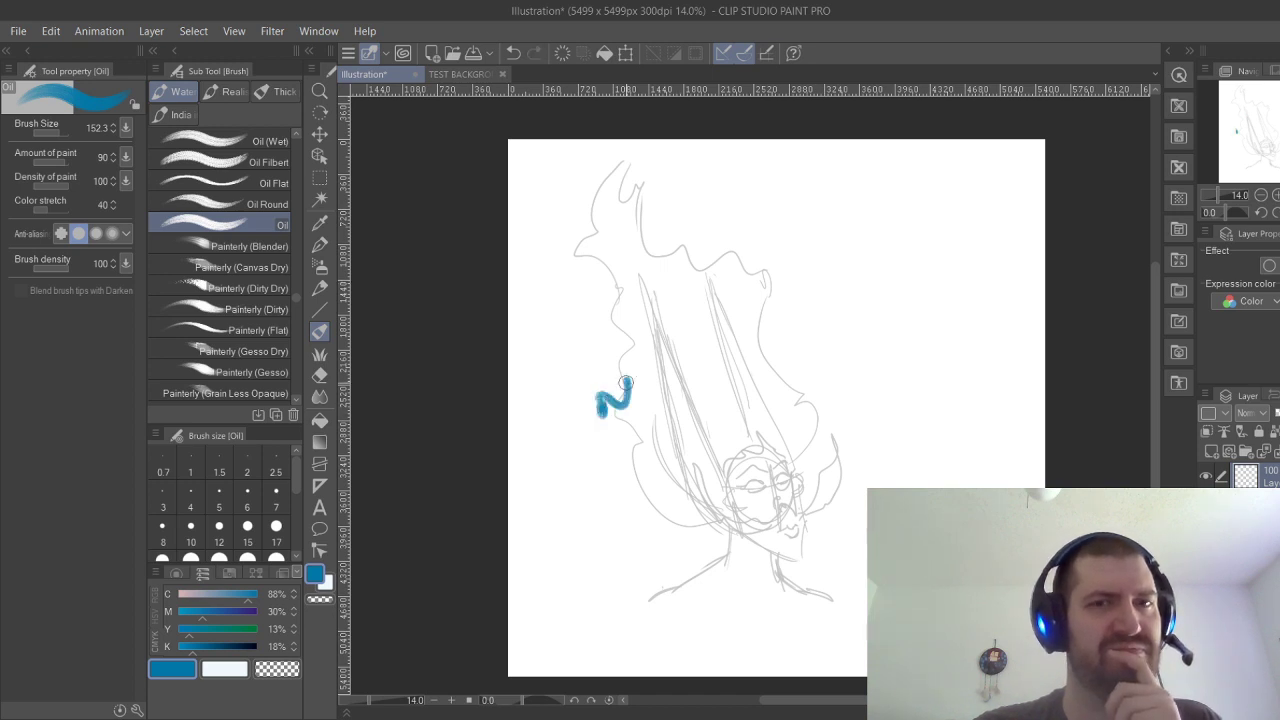
drag(738, 288, 890, 226)
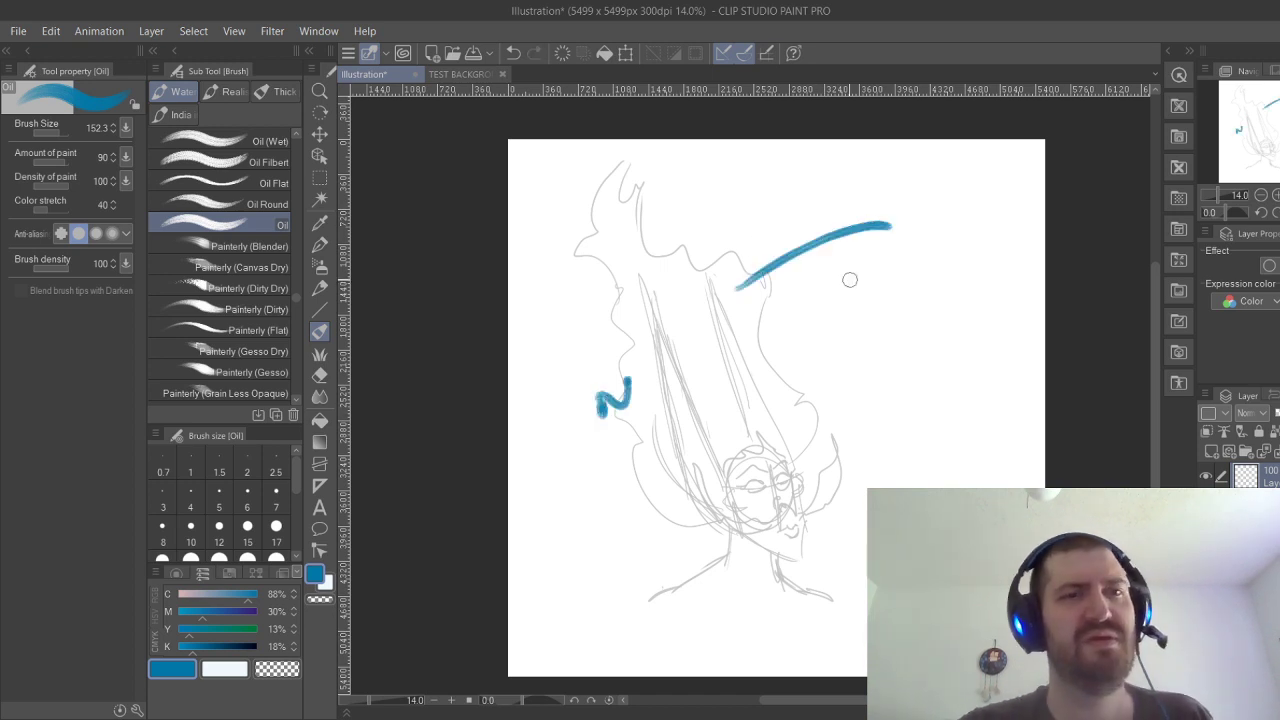
key(ctrl+z)
key(ctrl+z)
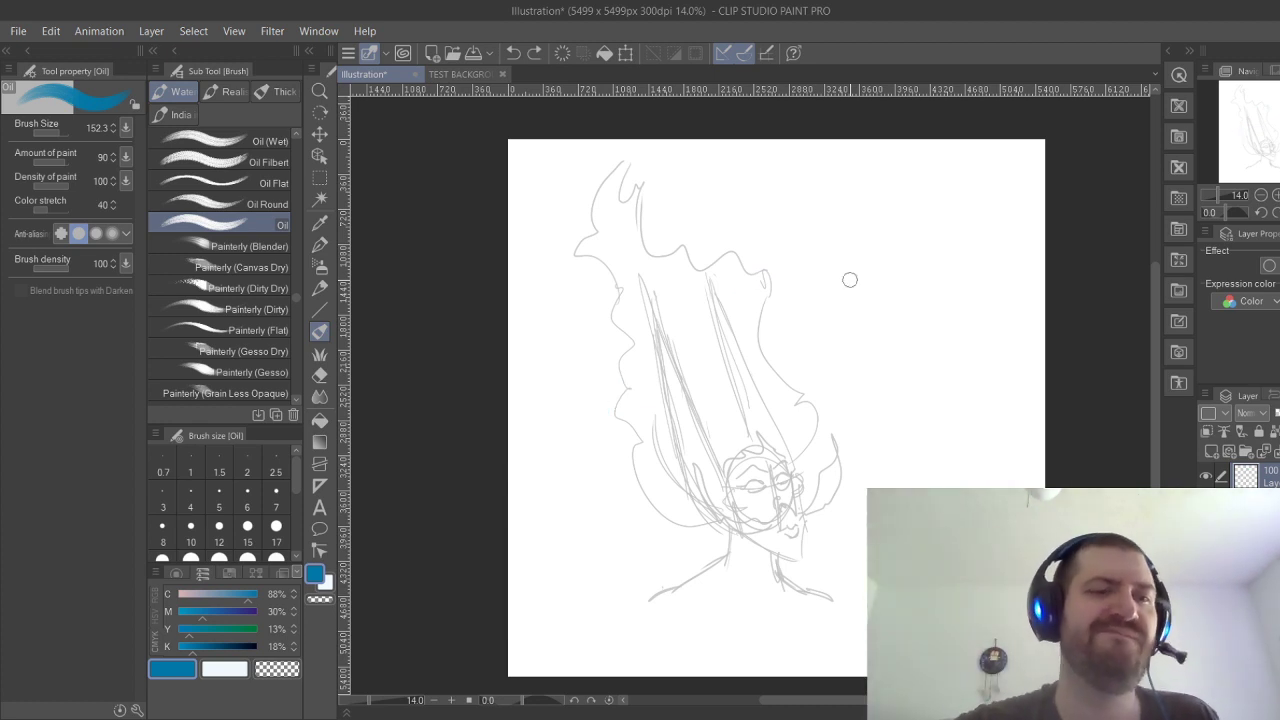
Lighten the blue to C 61% and M 4%, and paint the hair's left edge from the flame-like upper tips down toward the jaw.
drag(204, 618, 182, 619)
click(228, 601)
mouse_move(630, 283)
mouse_down()
mouse_move(593, 261)
mouse_move(612, 365)
mouse_up()
key(ctrl+z)
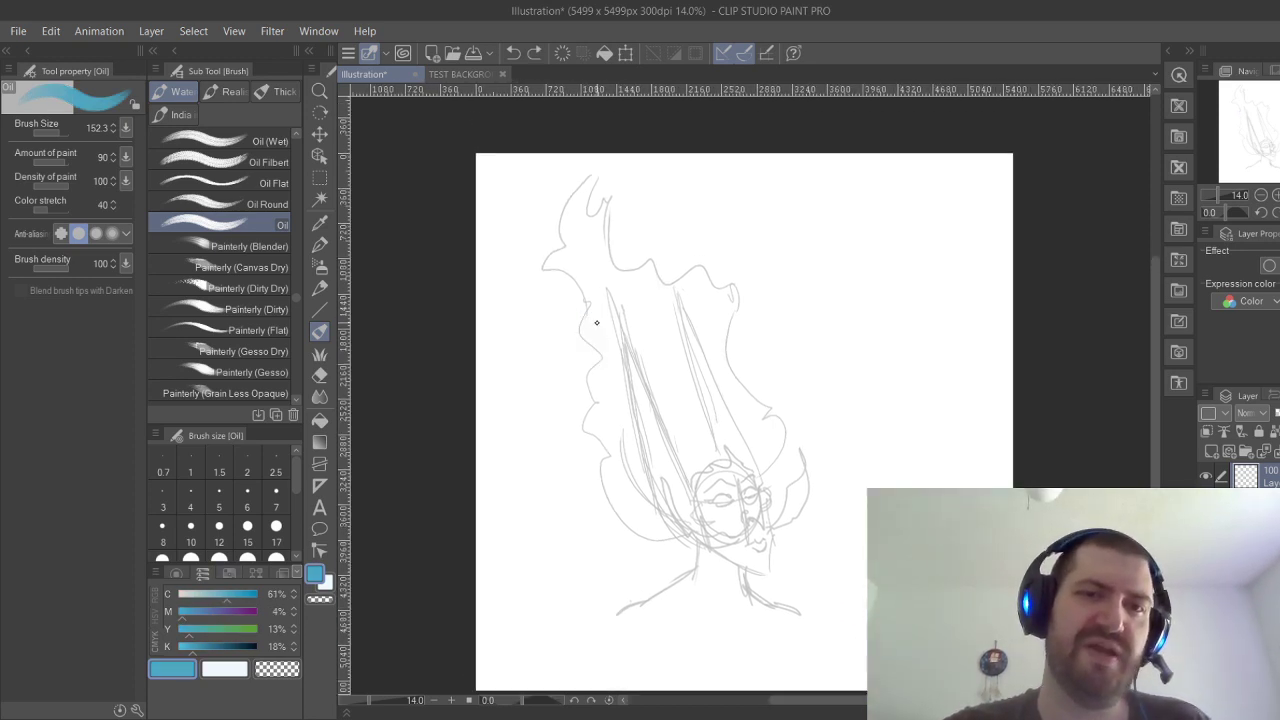
mouse_move(596, 312)
mouse_down()
mouse_move(619, 406)
mouse_move(611, 351)
mouse_move(615, 401)
mouse_move(594, 375)
mouse_move(613, 415)
mouse_move(611, 371)
mouse_move(620, 443)
mouse_move(603, 419)
mouse_move(586, 426)
mouse_move(626, 482)
mouse_up()
key(ctrl+z)
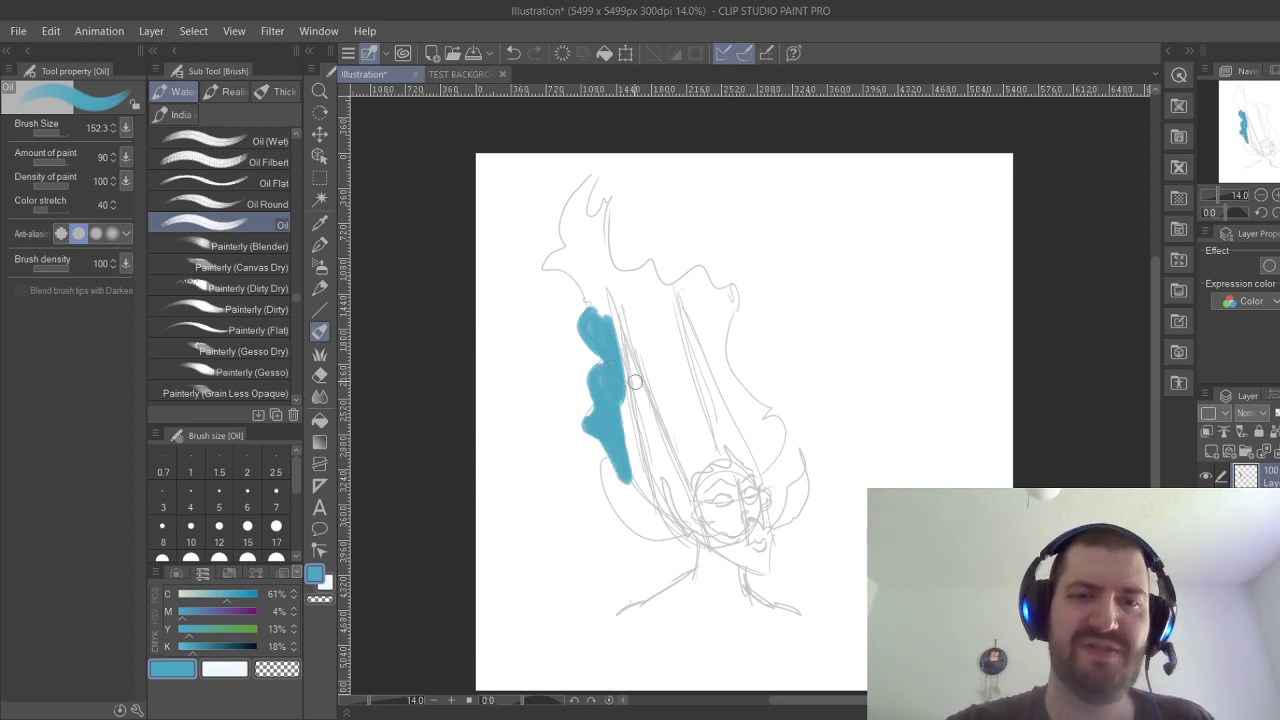
mouse_move(634, 382)
mouse_down()
mouse_move(610, 344)
mouse_move(647, 496)
mouse_move(630, 442)
mouse_move(647, 497)
mouse_move(610, 463)
mouse_move(630, 516)
mouse_move(610, 468)
mouse_move(653, 527)
mouse_move(619, 512)
mouse_move(666, 531)
mouse_move(646, 506)
mouse_move(664, 533)
mouse_up()
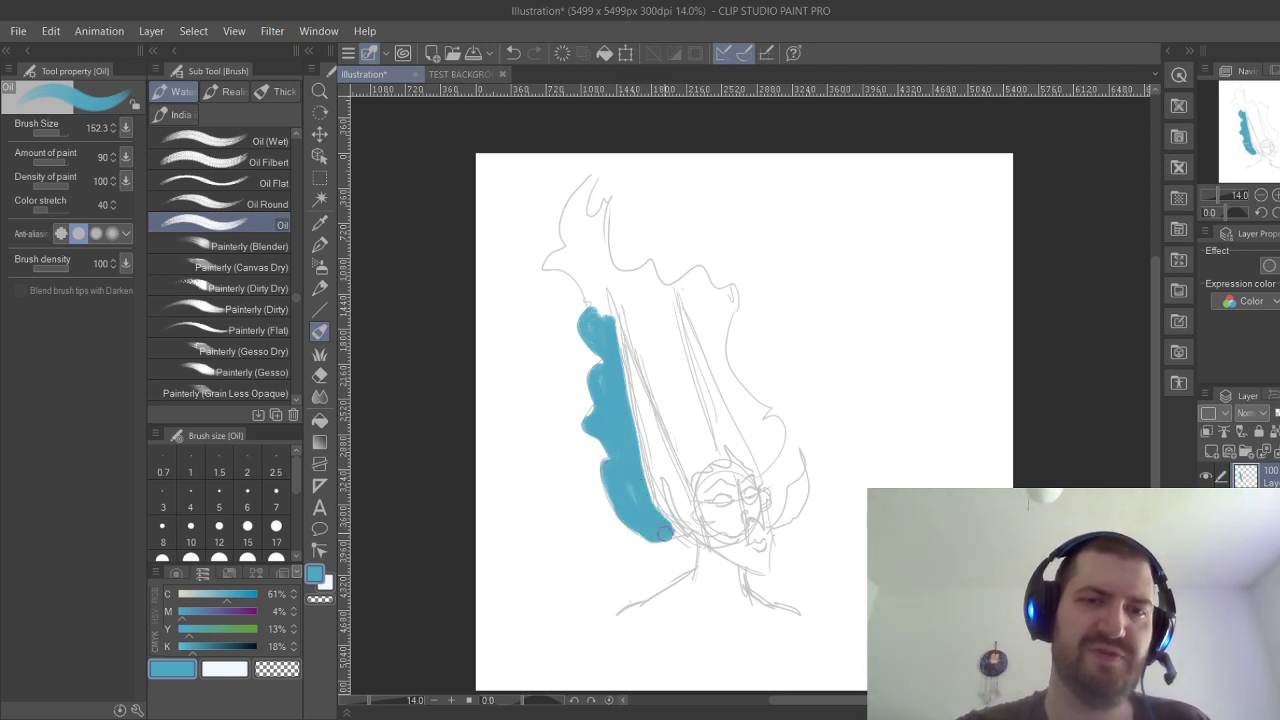
mouse_move(603, 313)
mouse_down()
mouse_move(590, 262)
mouse_move(593, 308)
mouse_move(585, 258)
mouse_move(591, 296)
mouse_move(543, 260)
mouse_move(573, 262)
mouse_move(551, 262)
mouse_move(570, 265)
mouse_move(535, 226)
mouse_move(545, 217)
mouse_move(534, 237)
mouse_move(577, 261)
mouse_move(561, 254)
mouse_move(571, 201)
mouse_move(593, 181)
mouse_move(571, 213)
mouse_move(596, 168)
mouse_move(593, 260)
mouse_move(576, 234)
mouse_move(599, 242)
mouse_move(584, 212)
mouse_move(607, 269)
mouse_move(604, 210)
mouse_move(616, 284)
mouse_move(604, 252)
mouse_up()
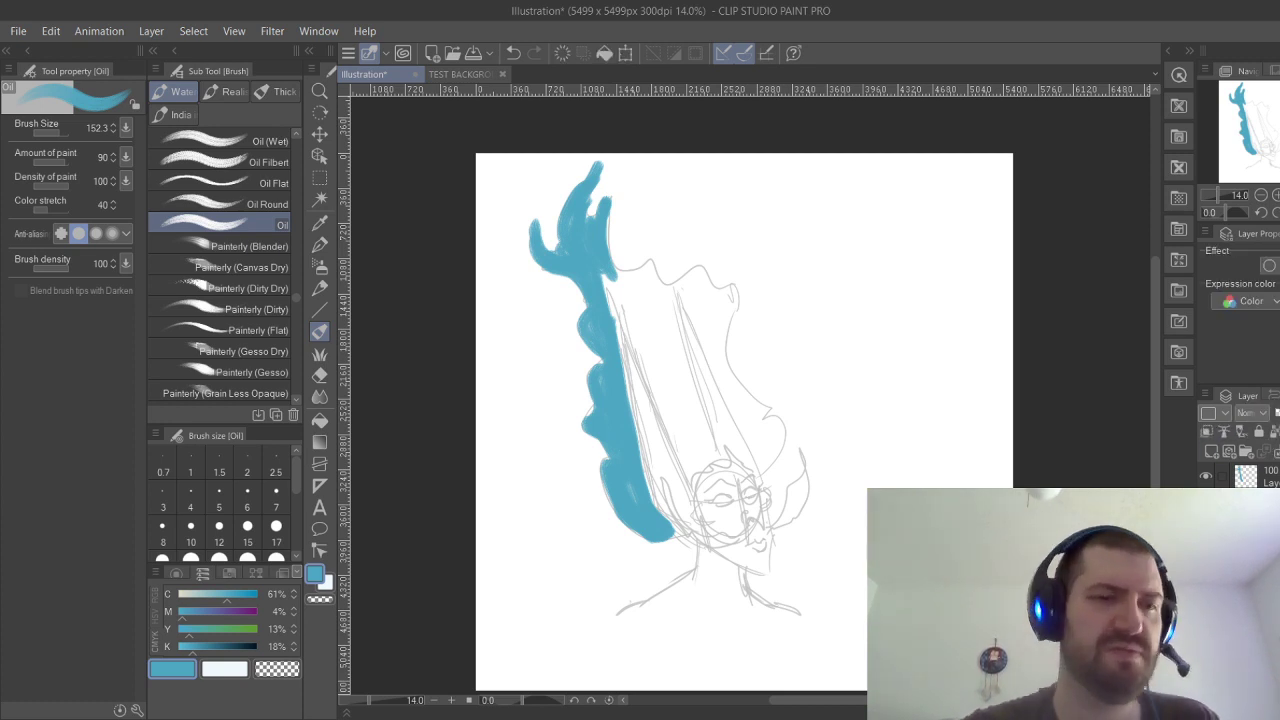
Fill the background with a warm yellow of C 6%, M 23%, Y 61% and K 0%, and return to the blue on the hair layer.
key(x)
drag(217, 628, 219, 617)
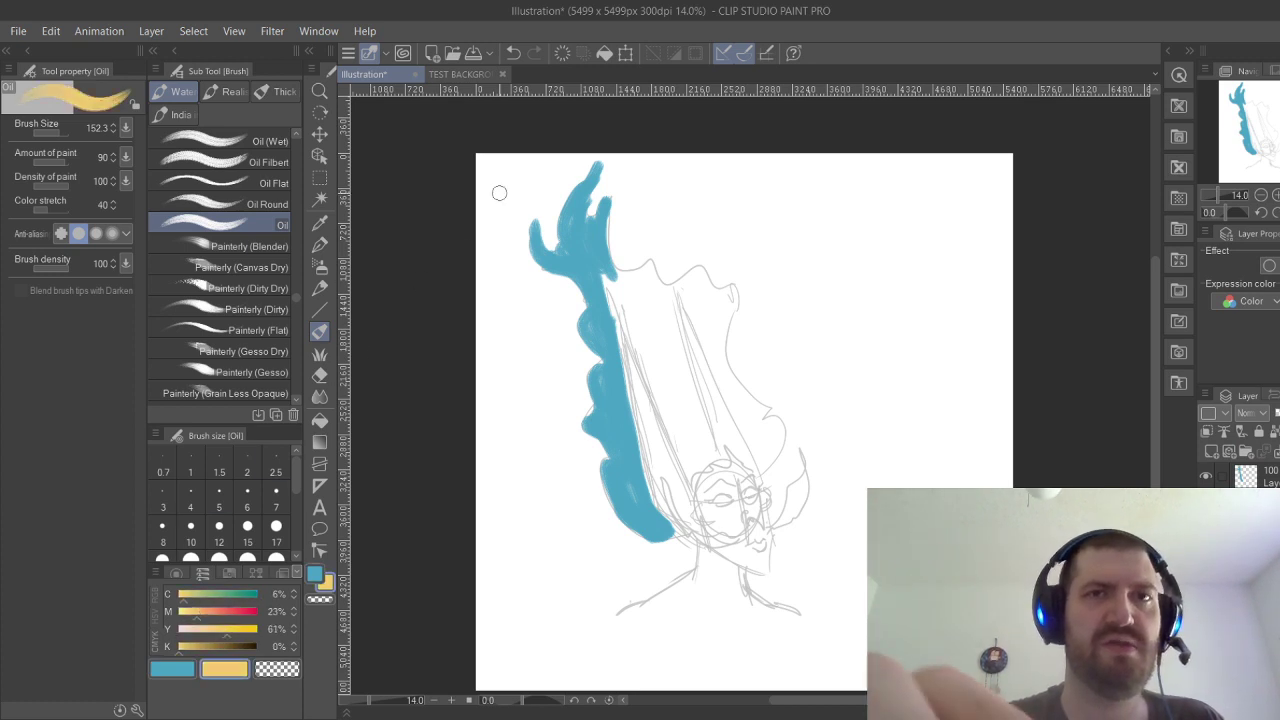
click(604, 53)
click(1270, 477)
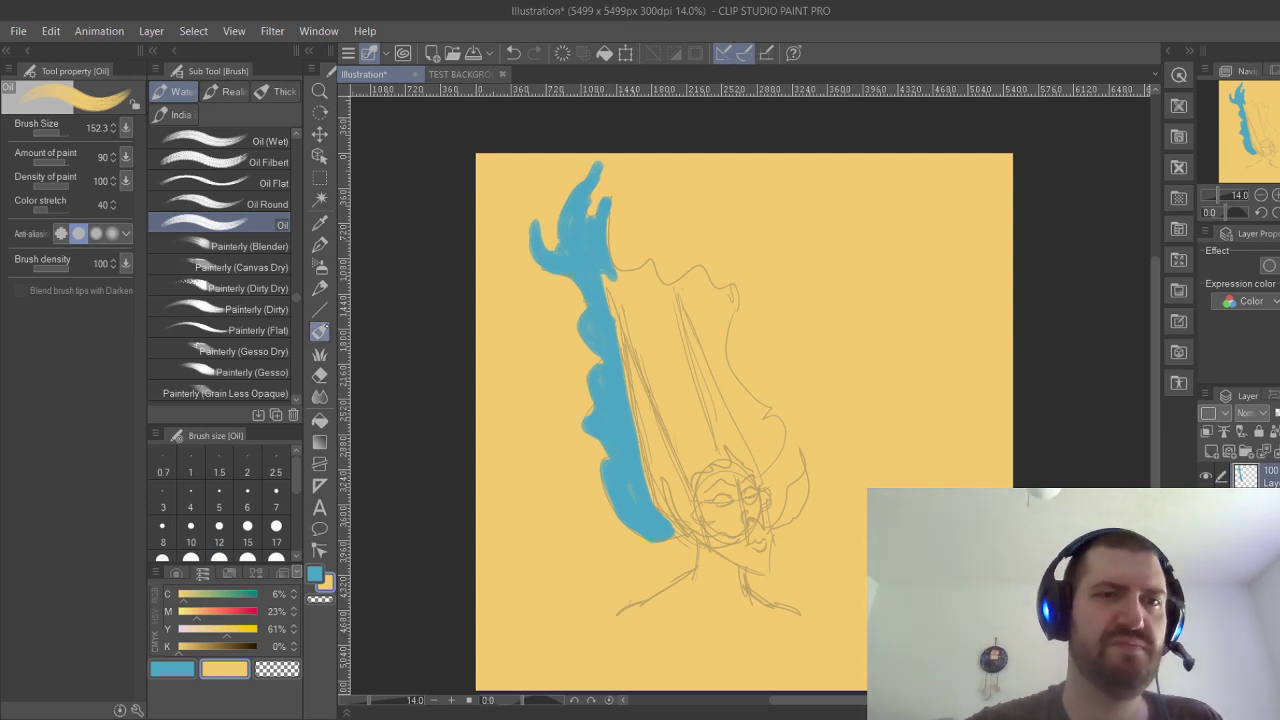
key(x)
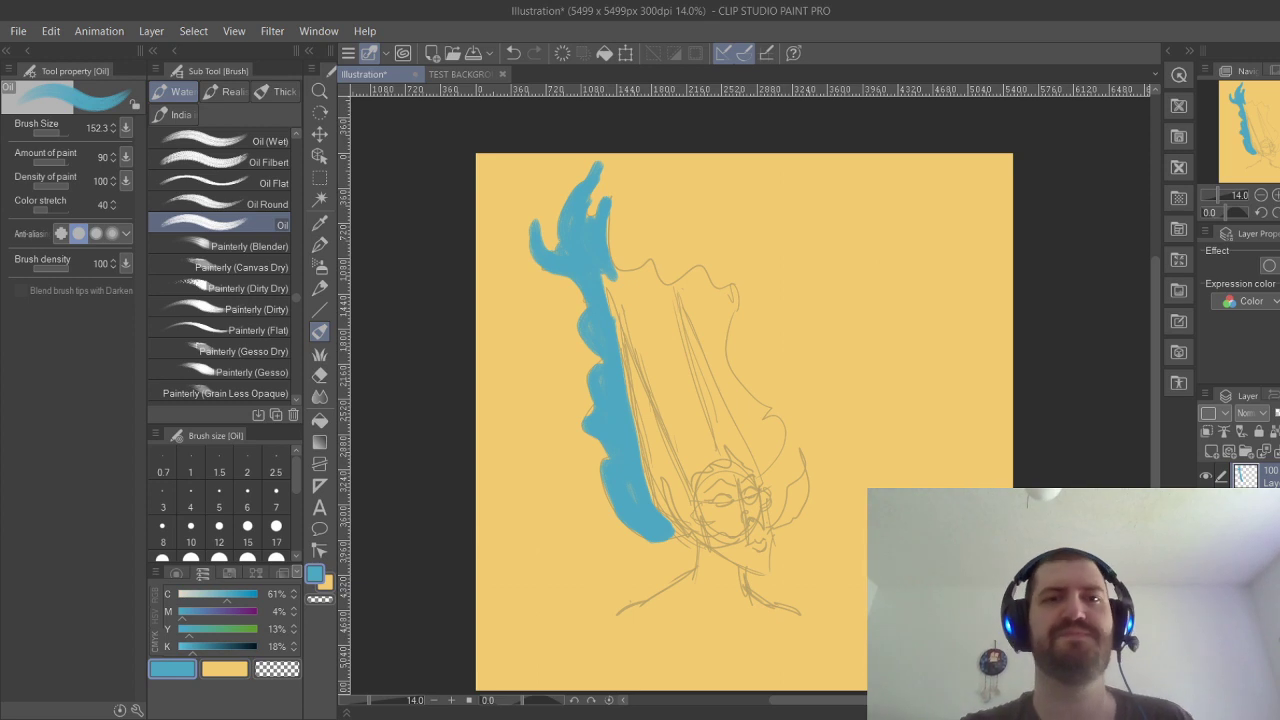
Paint the central hair mass blue down to the hairline and add curved strands beside the cheek and under the face.
scroll(719, 403, up, 2)
mouse_move(563, 222)
mouse_down()
mouse_move(677, 500)
mouse_move(672, 470)
mouse_up()
mouse_move(560, 145)
mouse_down()
mouse_move(598, 210)
mouse_move(599, 184)
mouse_move(625, 186)
mouse_move(646, 328)
mouse_move(603, 266)
mouse_move(632, 321)
mouse_move(604, 284)
mouse_move(665, 295)
mouse_move(668, 308)
mouse_move(688, 215)
mouse_move(688, 308)
mouse_move(719, 395)
mouse_move(687, 286)
mouse_move(739, 269)
mouse_move(713, 345)
mouse_move(731, 343)
mouse_move(732, 295)
mouse_move(696, 292)
mouse_move(770, 440)
mouse_up()
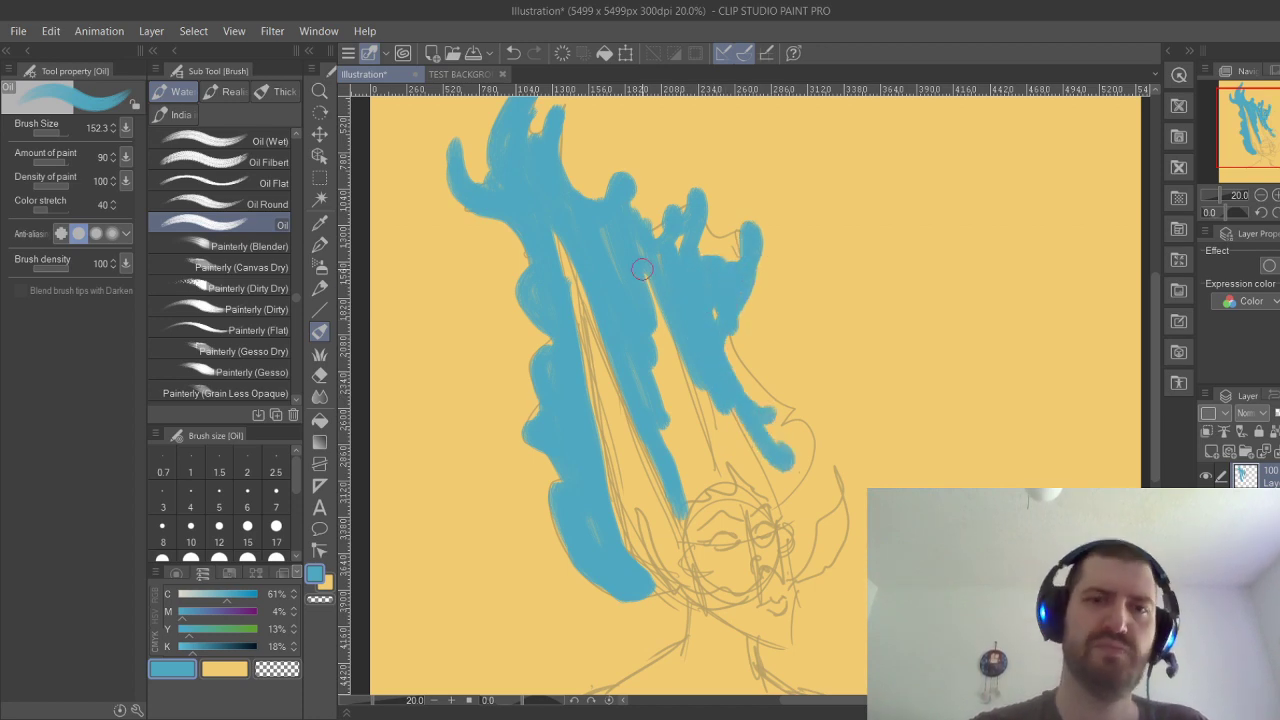
mouse_move(642, 269)
mouse_down()
mouse_move(725, 400)
mouse_move(681, 378)
mouse_move(694, 436)
mouse_move(669, 375)
mouse_move(675, 446)
mouse_move(657, 400)
mouse_move(699, 497)
mouse_move(729, 478)
mouse_move(720, 454)
mouse_move(773, 497)
mouse_move(725, 429)
mouse_move(773, 448)
mouse_up()
drag(760, 384, 694, 366)
mouse_move(664, 314)
mouse_down()
mouse_move(660, 342)
mouse_move(738, 458)
mouse_move(733, 443)
mouse_move(718, 472)
mouse_move(722, 452)
mouse_up()
drag(735, 408, 762, 317)
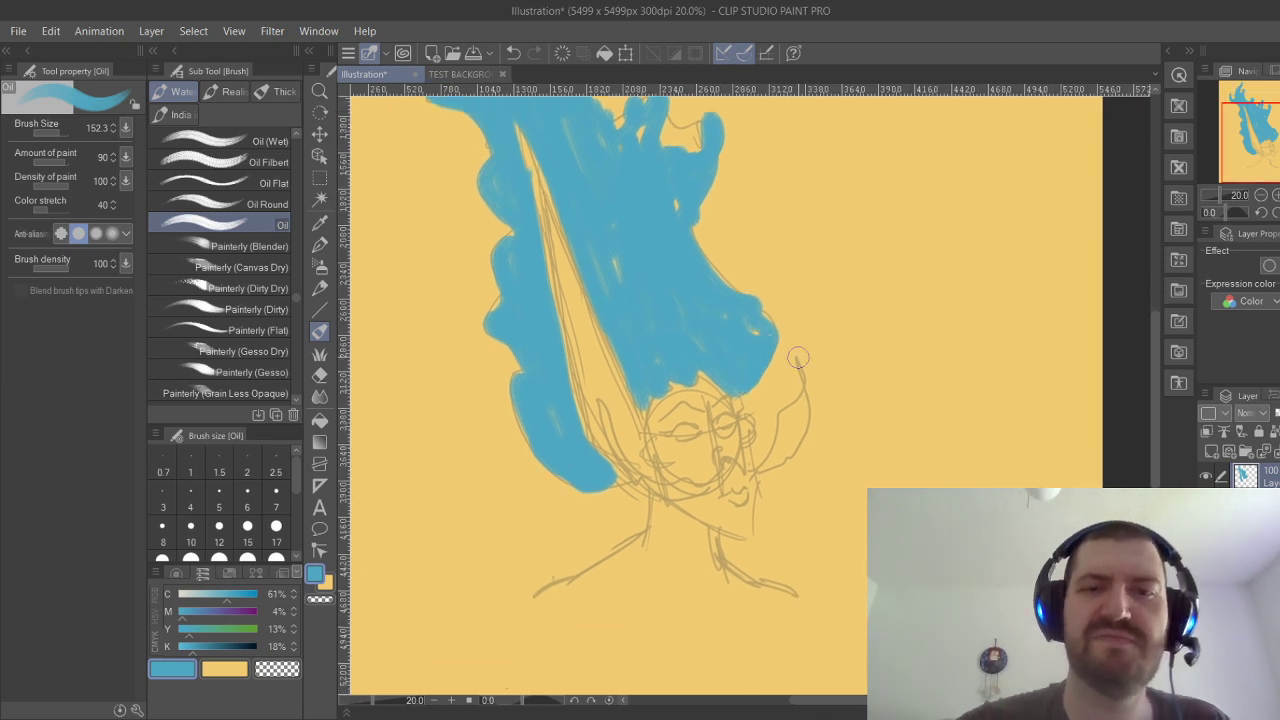
mouse_move(745, 485)
mouse_down()
mouse_move(788, 445)
mouse_move(807, 401)
mouse_move(795, 435)
mouse_up()
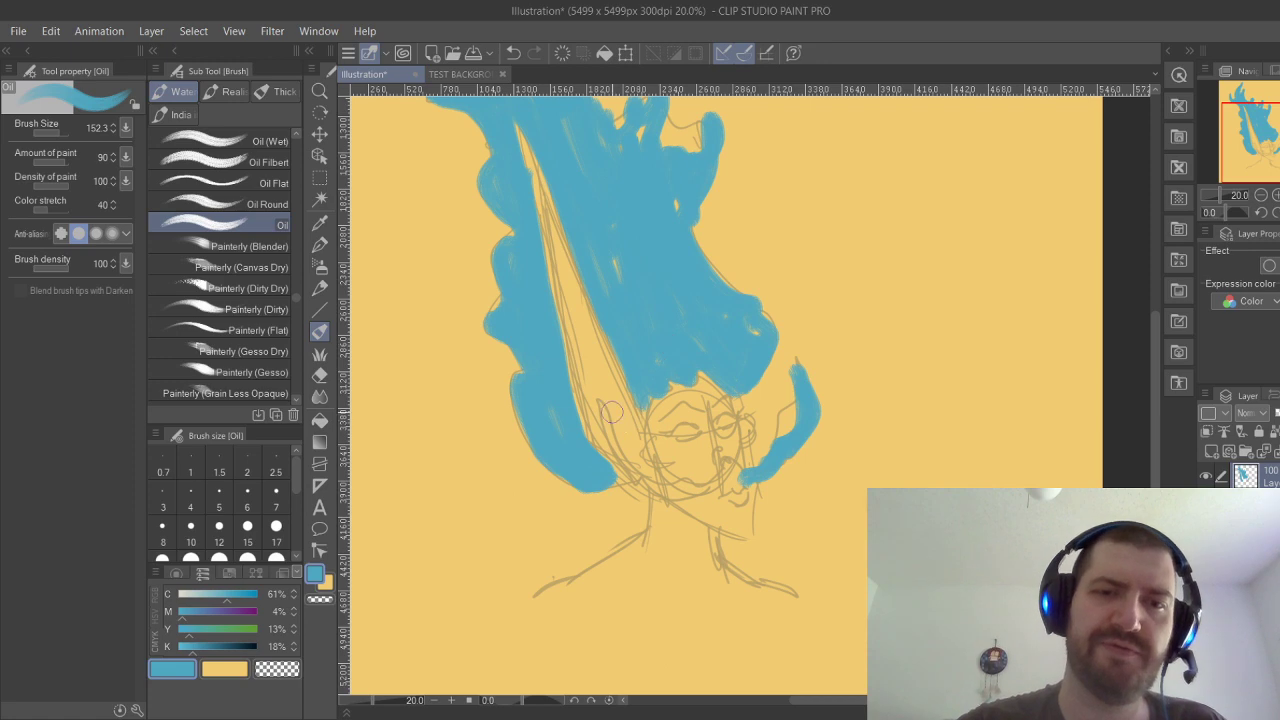
mouse_move(612, 412)
mouse_down()
mouse_move(658, 486)
mouse_move(710, 488)
mouse_move(710, 476)
mouse_up()
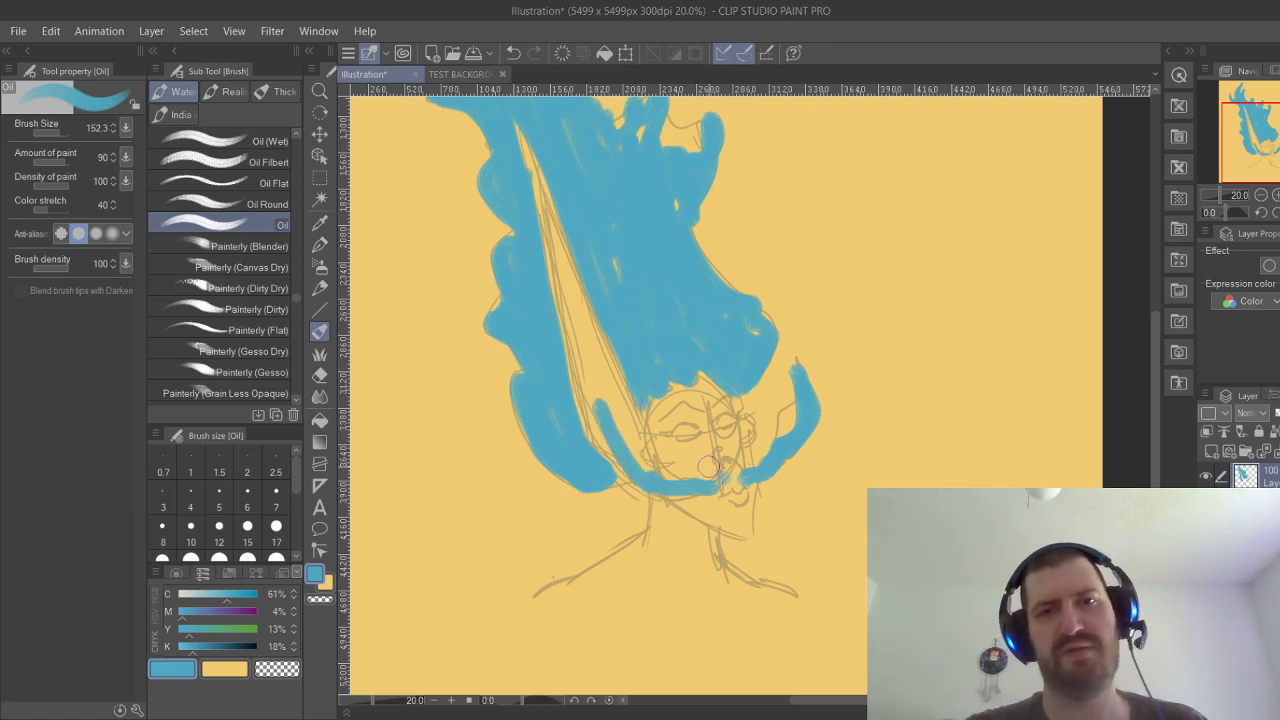
Mix a pale grey of C 12%, M 4%, Y 0% and K 18%, and paint the long gap between the blue hair masses down to the cheek.
click(1250, 503)
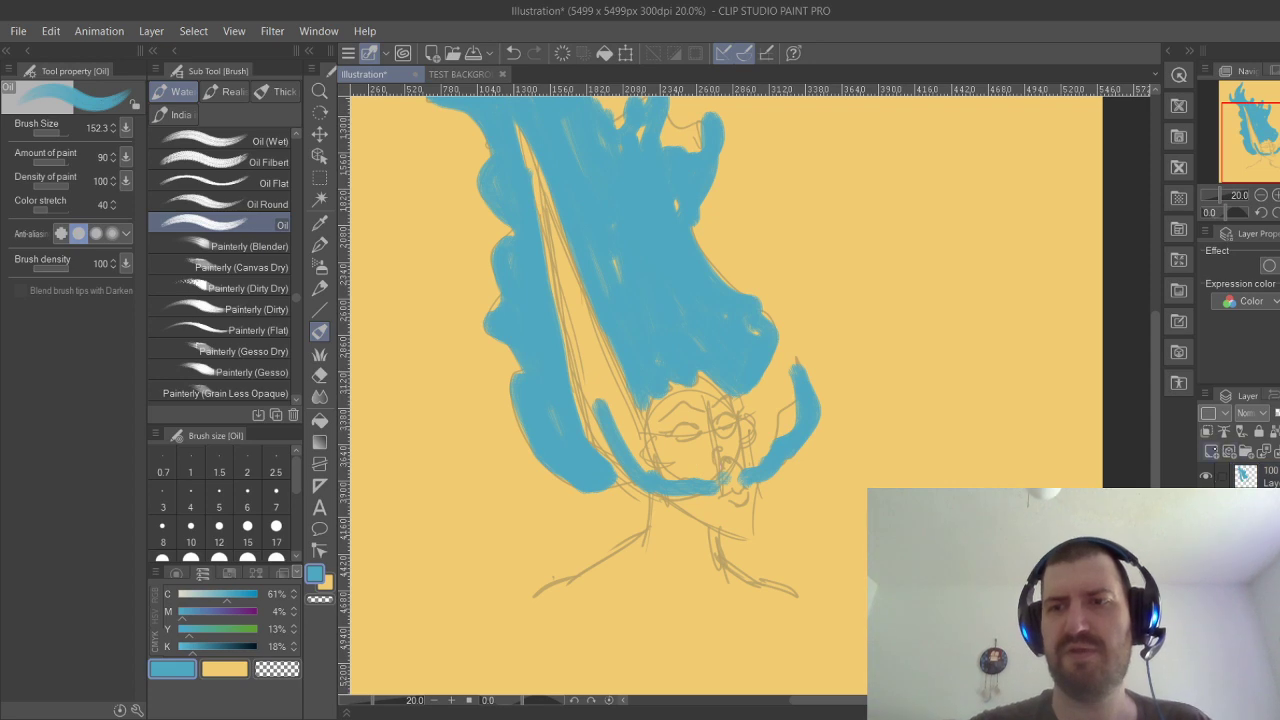
drag(194, 594, 178, 629)
mouse_move(532, 134)
mouse_down()
mouse_move(575, 370)
mouse_move(615, 452)
mouse_up()
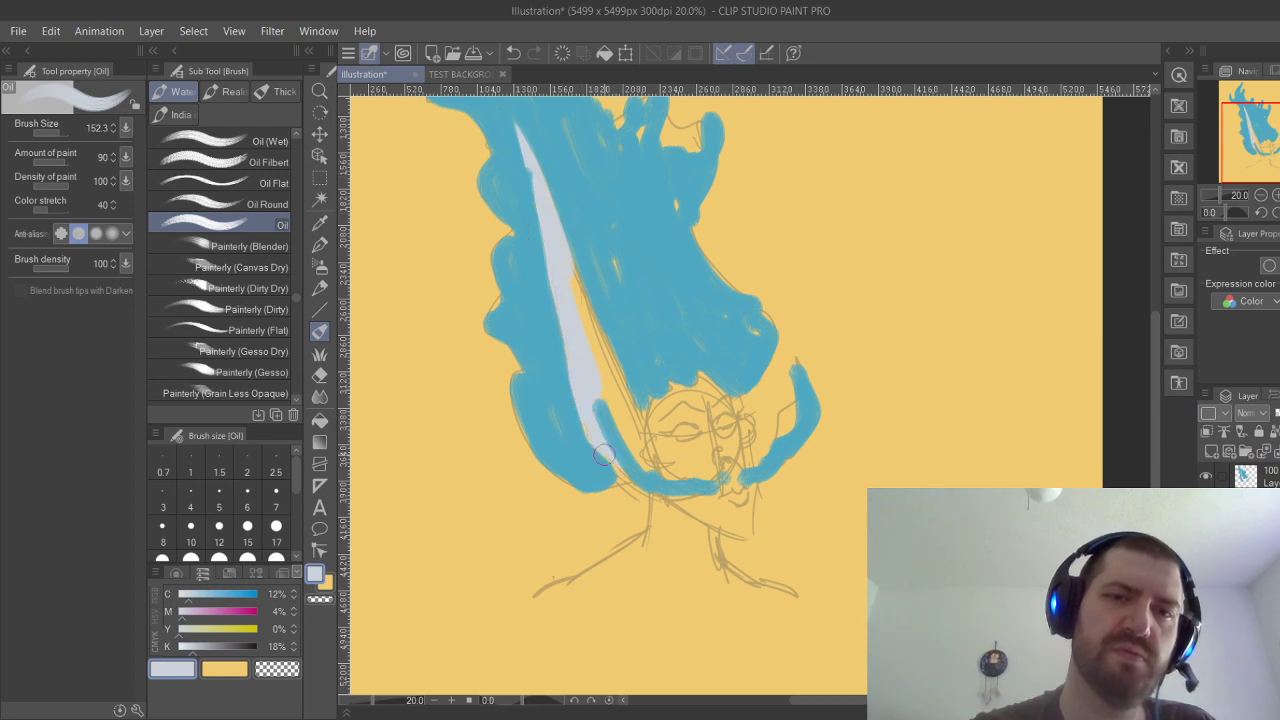
mouse_move(568, 270)
mouse_down()
mouse_move(645, 465)
mouse_move(646, 426)
mouse_up()
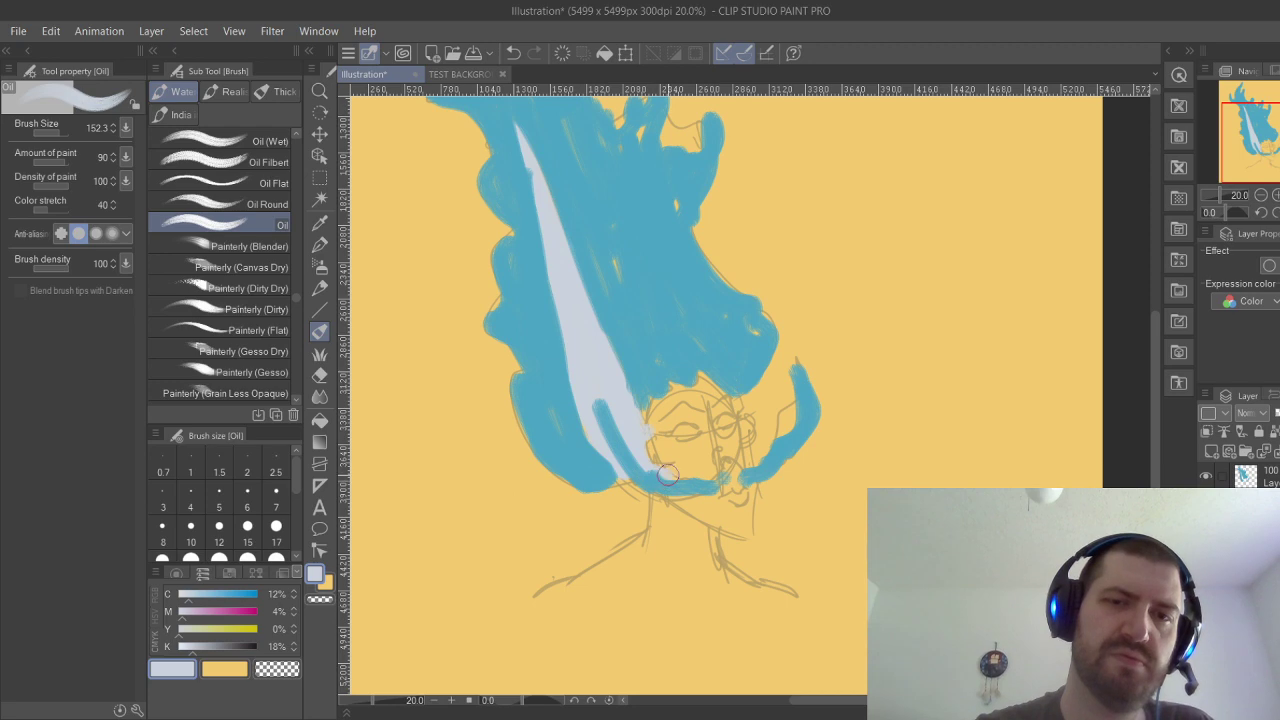
Paint the jaw, chin and face pale grey up to the hairline, leaving the blue strands in front.
drag(764, 405, 773, 305)
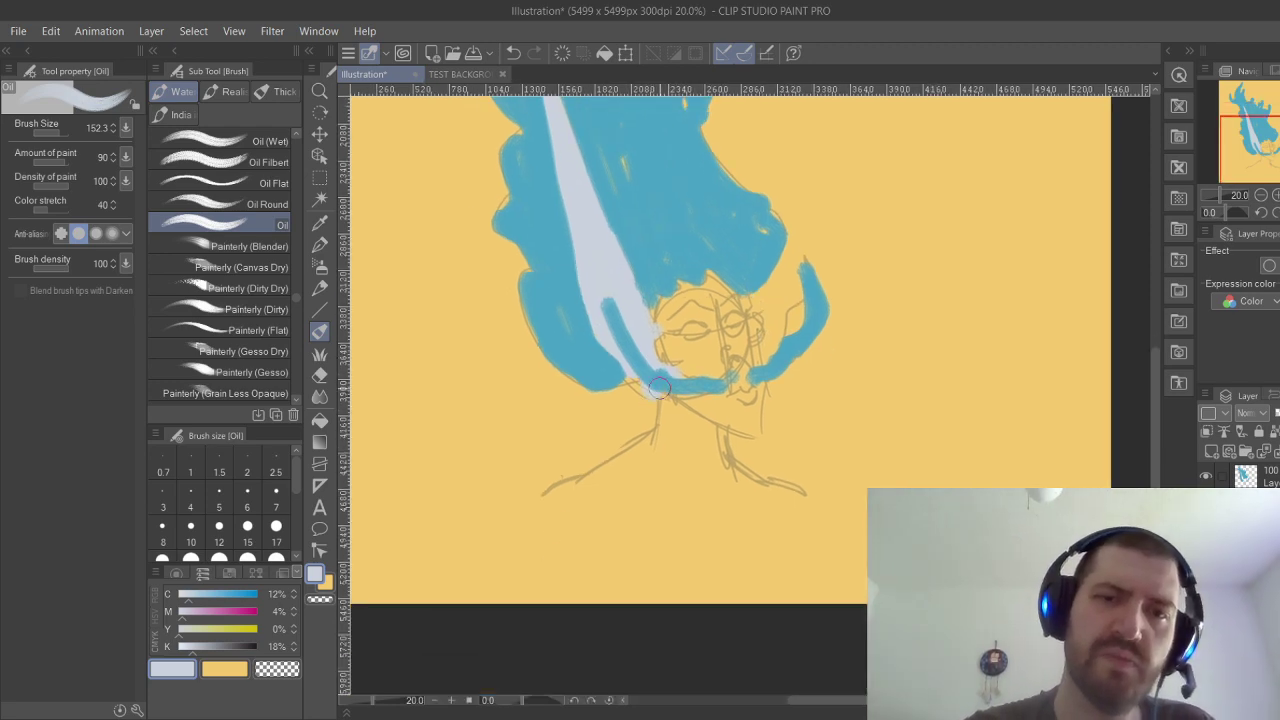
mouse_move(658, 388)
mouse_down()
mouse_move(736, 433)
mouse_move(761, 398)
mouse_up()
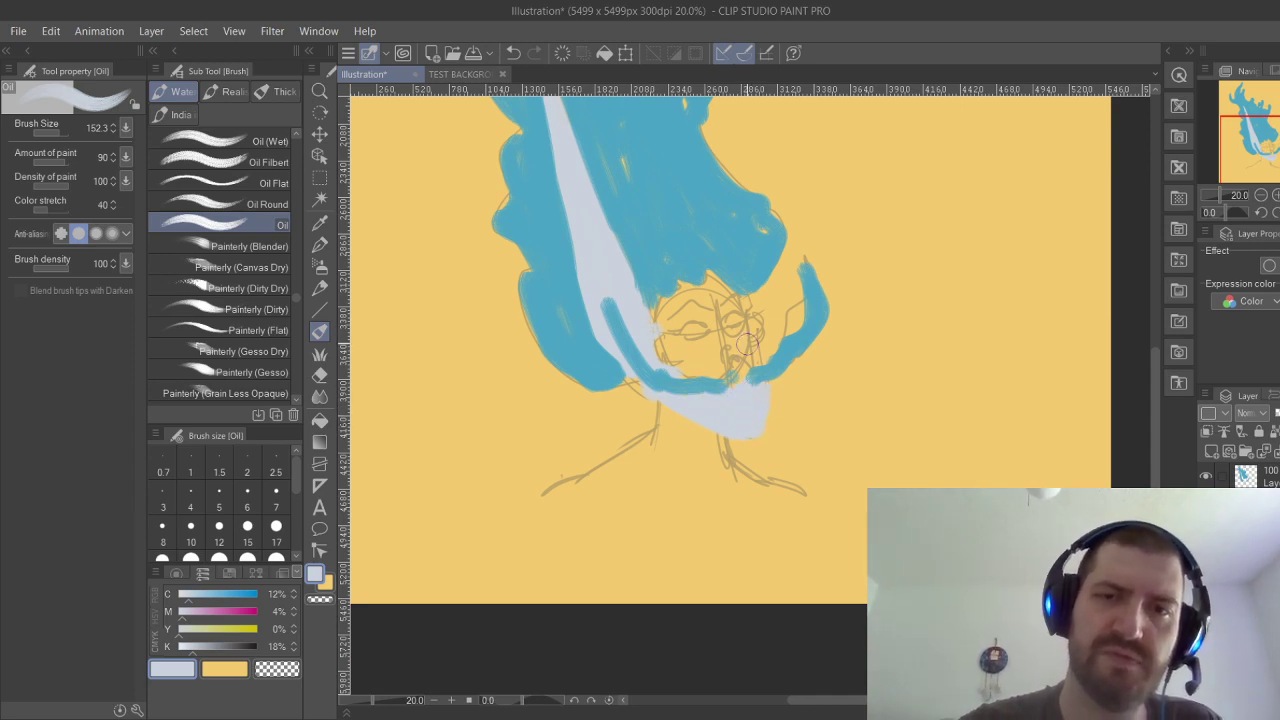
mouse_move(748, 343)
mouse_down()
mouse_move(732, 345)
mouse_move(750, 376)
mouse_up()
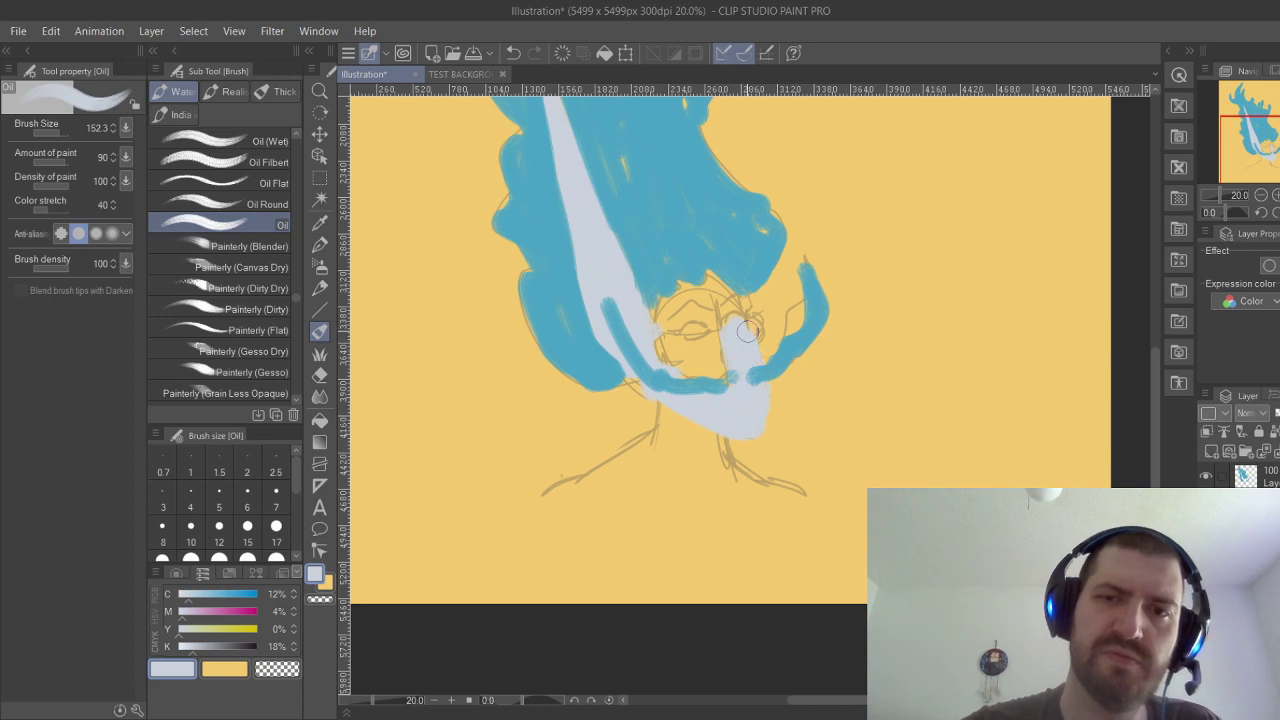
mouse_move(748, 332)
mouse_down()
mouse_move(707, 275)
mouse_move(687, 374)
mouse_move(663, 329)
mouse_move(670, 292)
mouse_up()
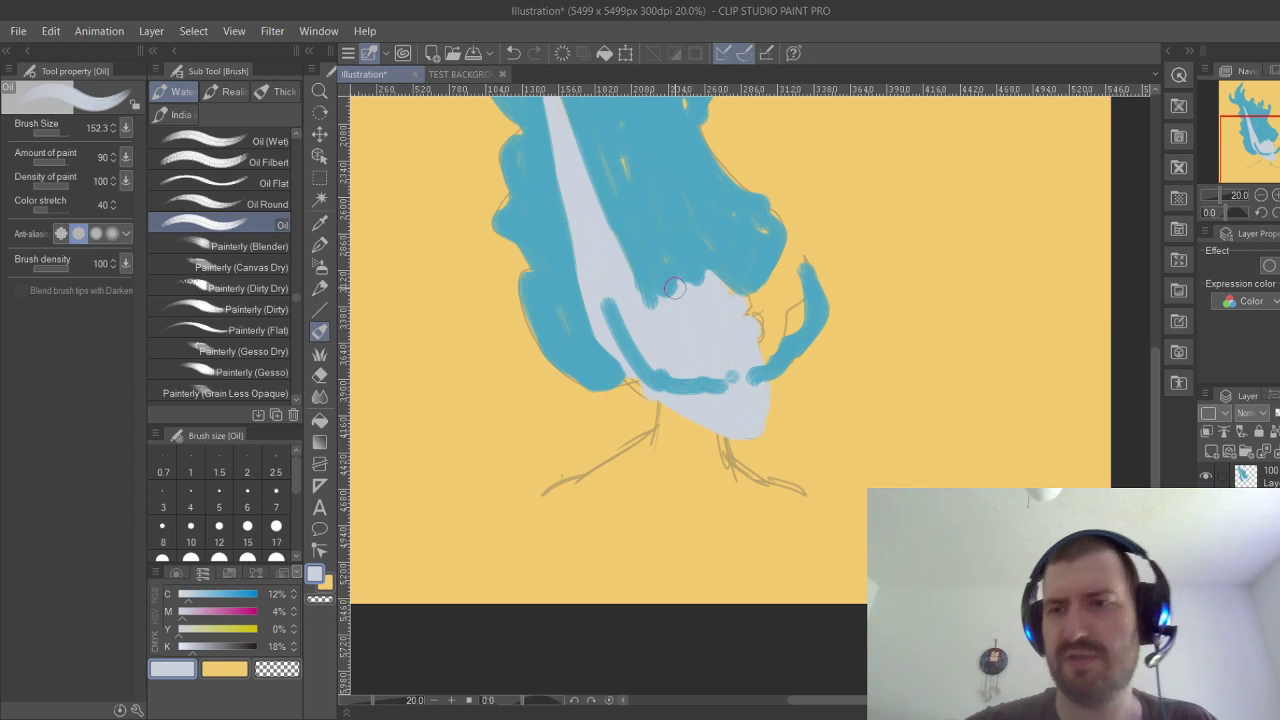
Lower the pale grey layer's opacity so the sketch shows through, and paint the neck and shoulders.
click(1279, 413)
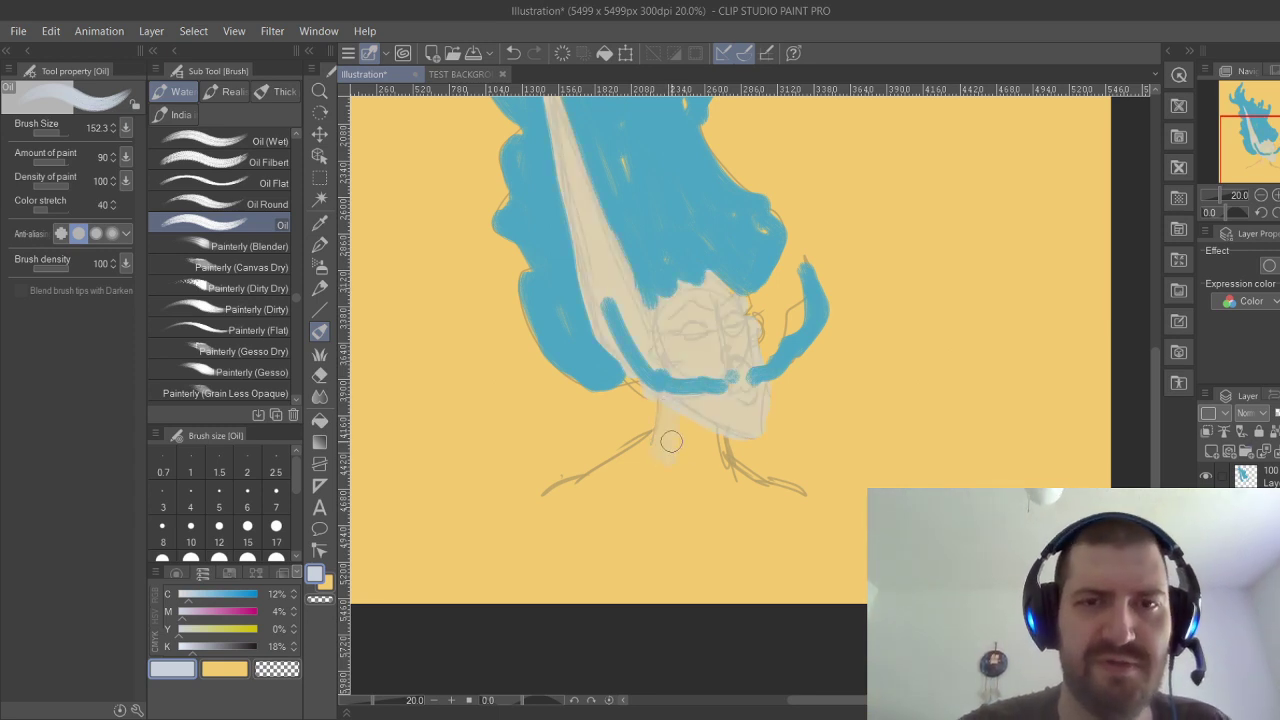
mouse_move(687, 413)
mouse_down()
mouse_move(710, 462)
mouse_move(721, 421)
mouse_up()
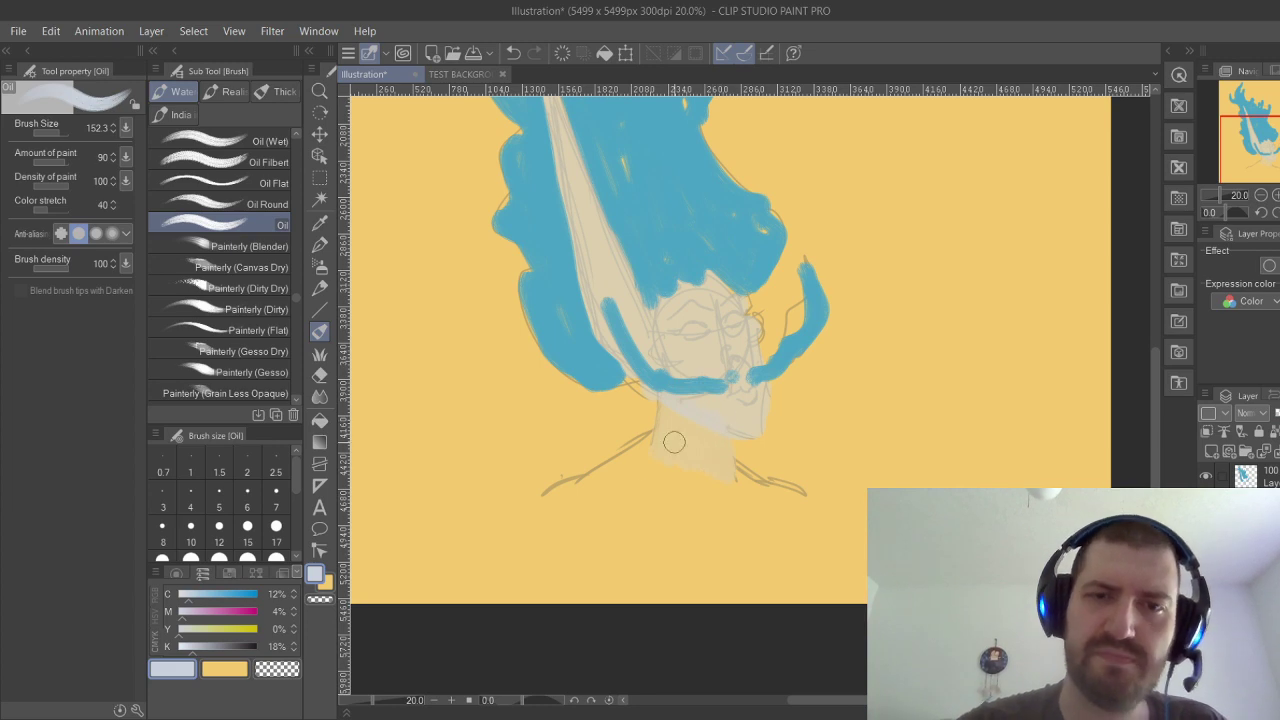
key(ctrl+z)
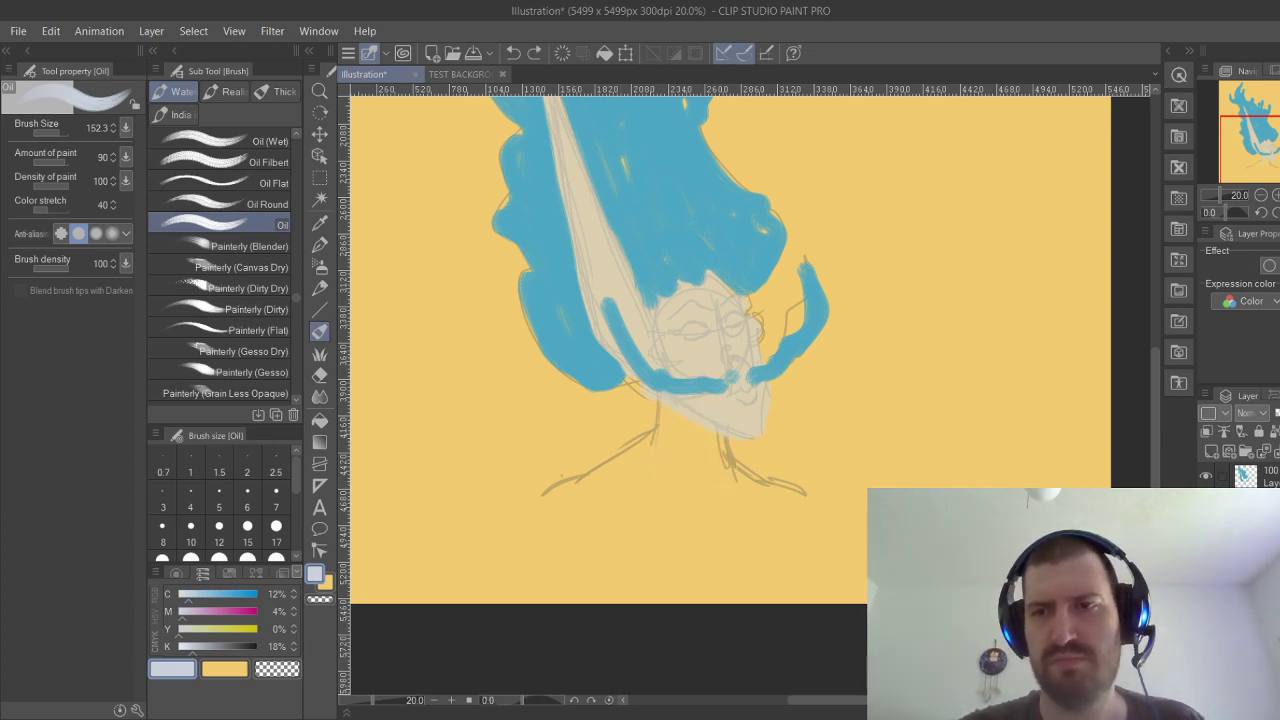
drag(670, 390, 655, 452)
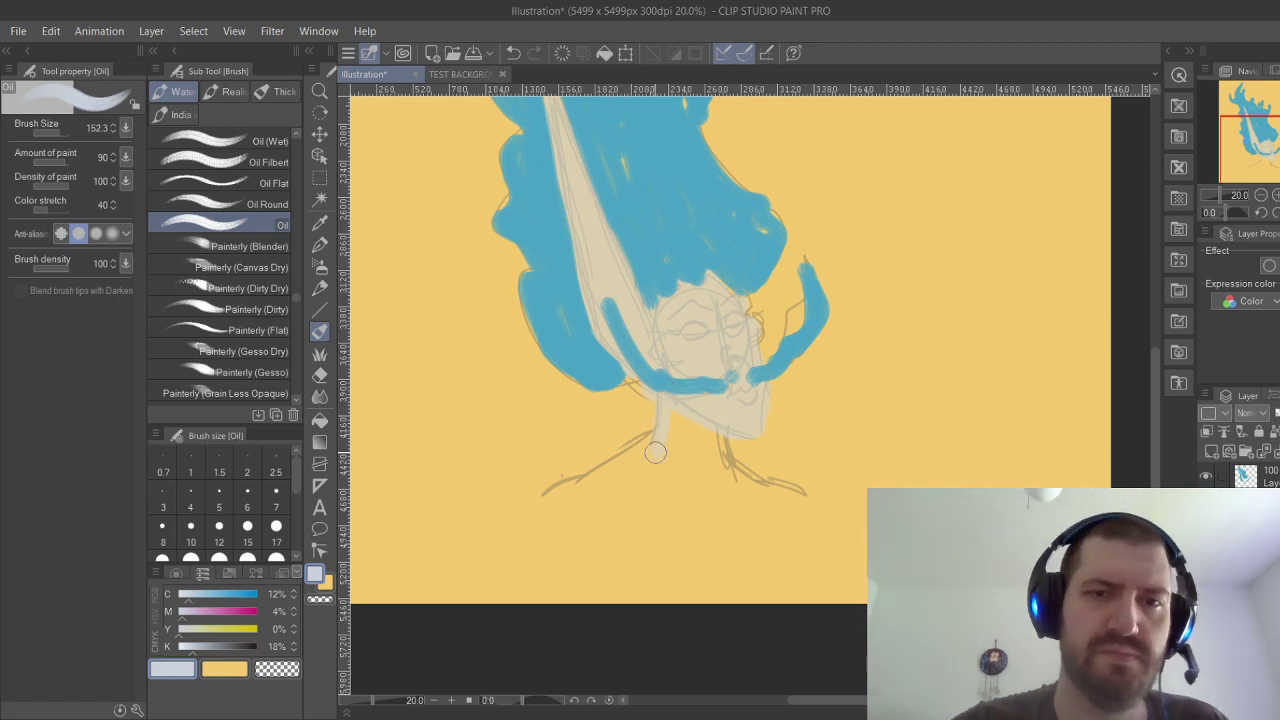
mouse_move(548, 493)
mouse_down()
mouse_move(670, 434)
mouse_move(631, 461)
mouse_move(677, 409)
mouse_move(689, 463)
mouse_move(698, 424)
mouse_move(728, 473)
mouse_move(765, 452)
mouse_move(729, 463)
mouse_move(795, 489)
mouse_up()
mouse_move(578, 502)
mouse_down()
mouse_move(784, 491)
mouse_move(620, 485)
mouse_up()
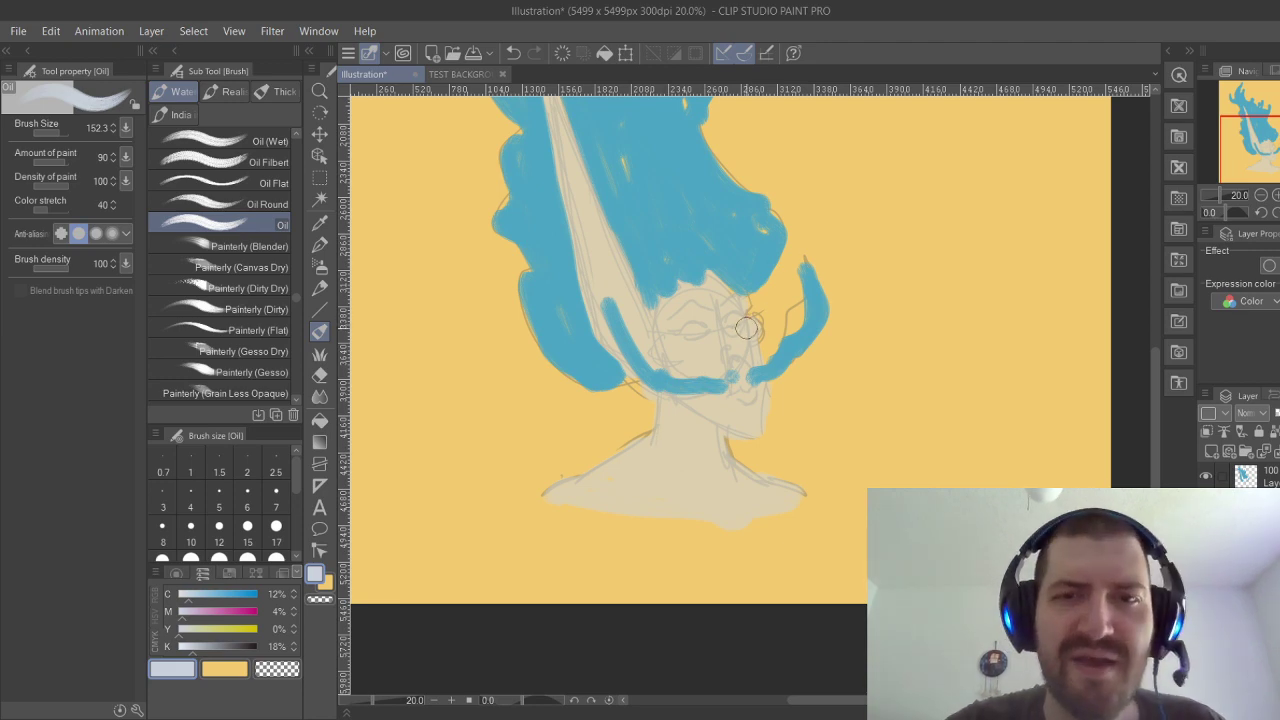
Add a new layer above the hair and mix an orange of C 6%, M 46%, Y 89% and K 0%.
mouse_move(774, 300)
mouse_down()
mouse_move(752, 548)
mouse_move(785, 428)
mouse_move(783, 382)
mouse_move(769, 479)
mouse_up()
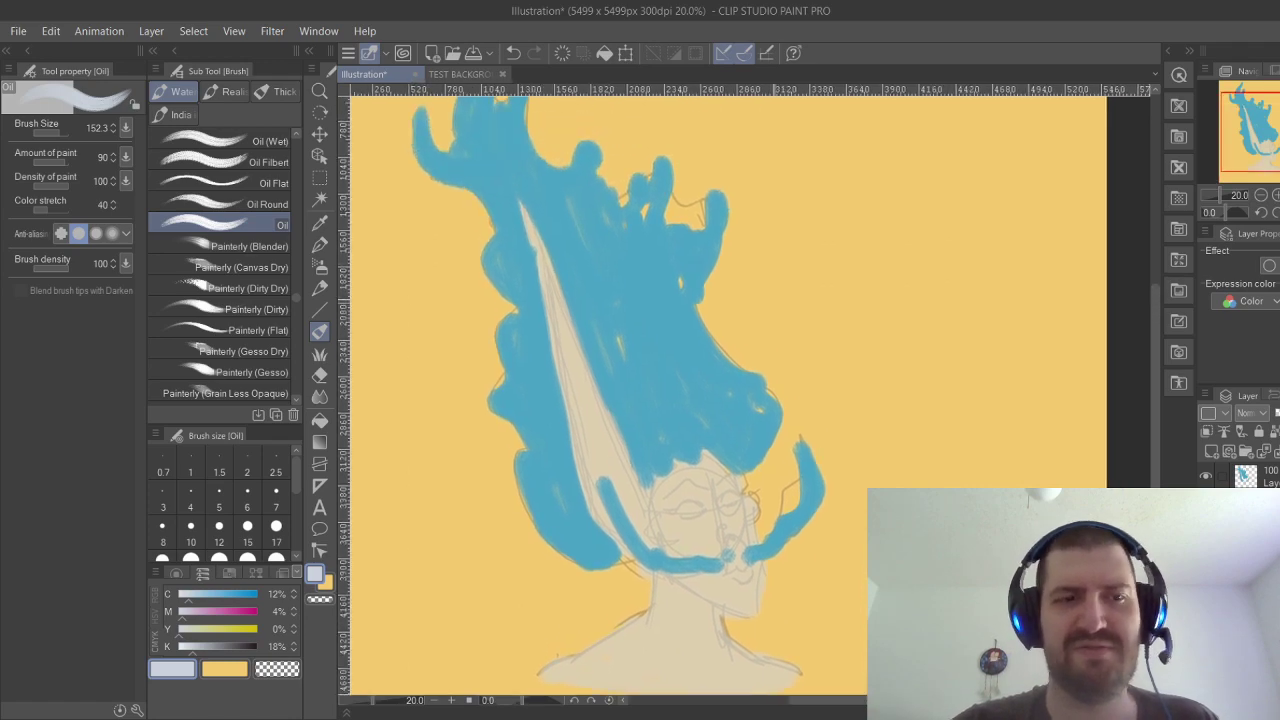
click(1271, 475)
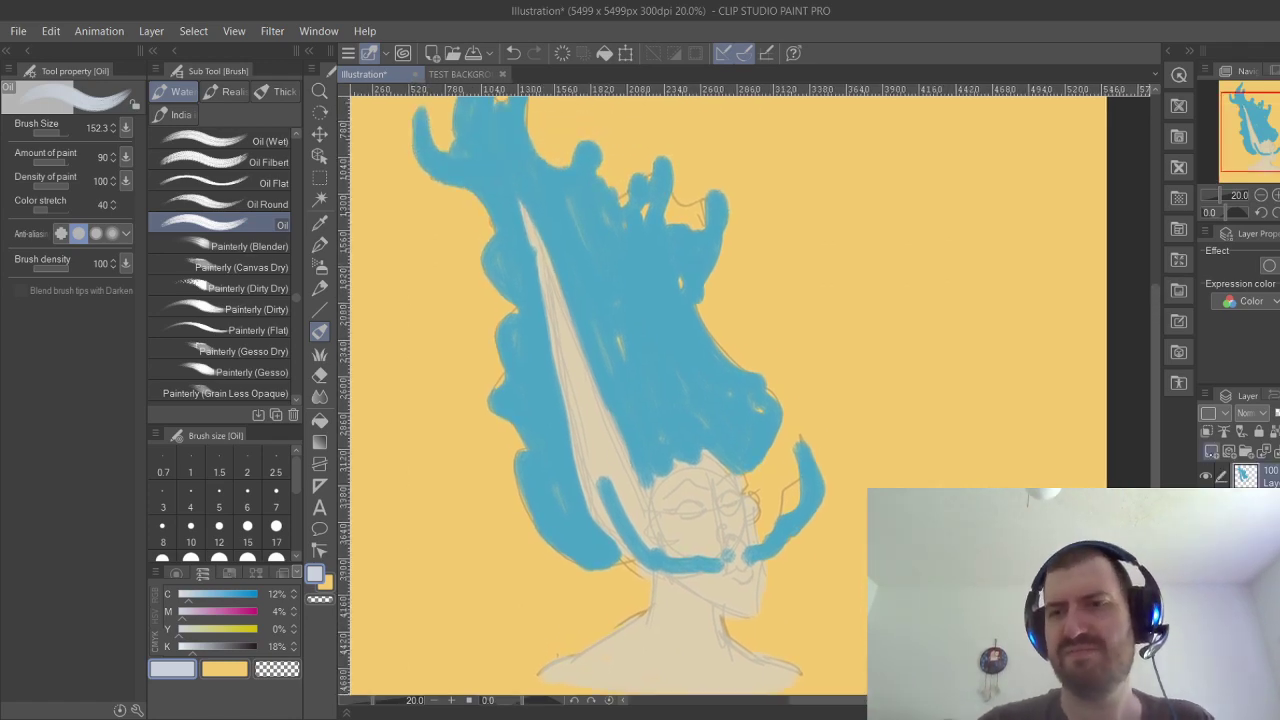
click(1211, 451)
click(1207, 431)
click(234, 666)
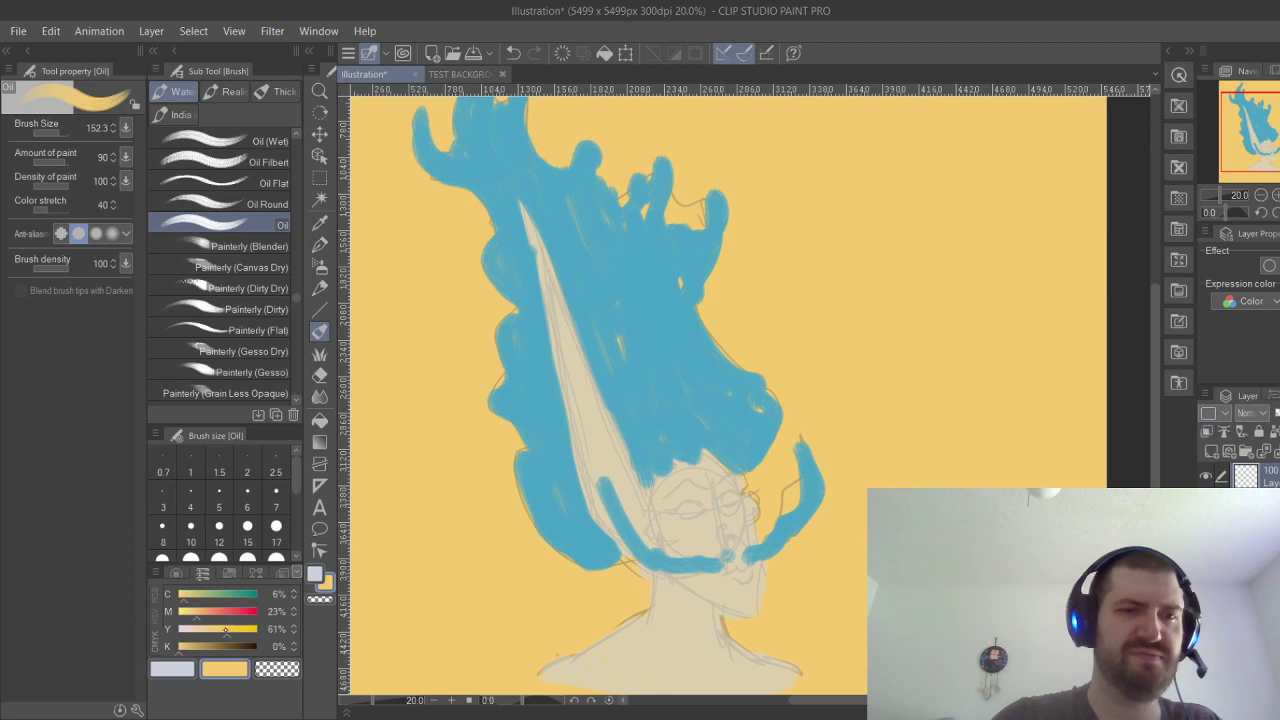
click(214, 611)
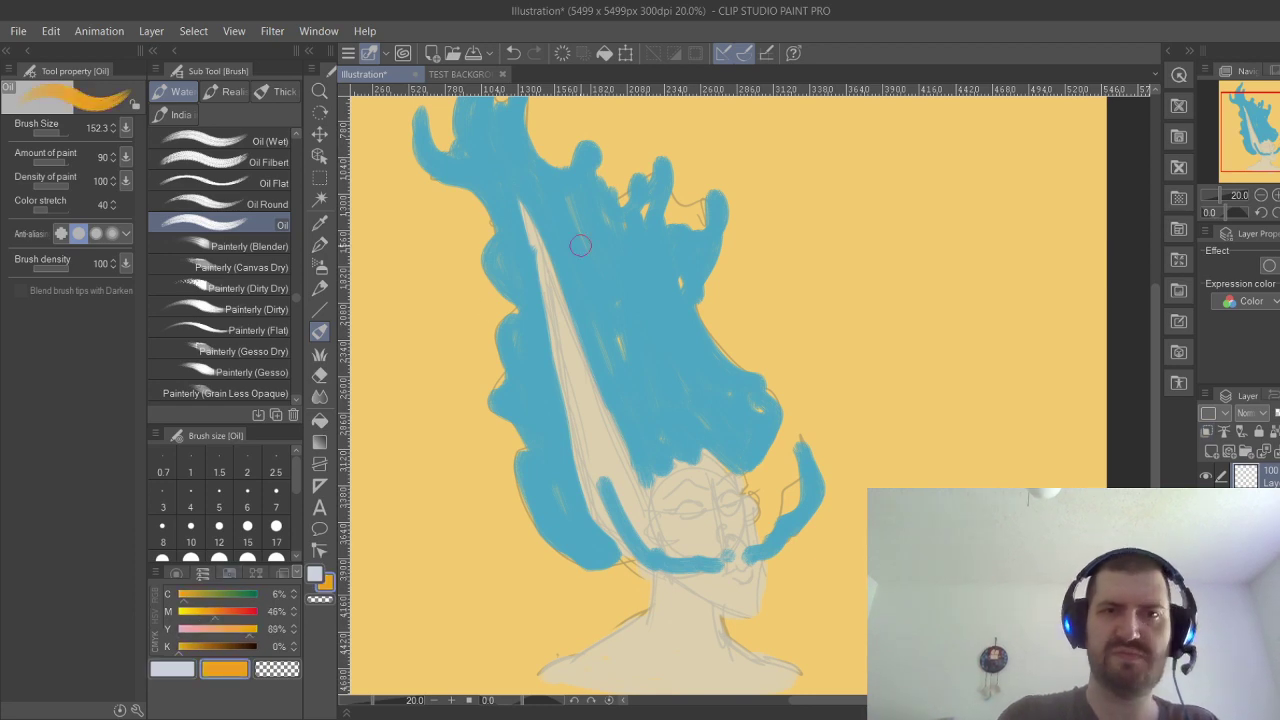
Paint a tilted orange halo ring around the tall hair, leaving its front open, and redo strokes until the far end curves back narrowly.
mouse_move(425, 342)
mouse_down()
mouse_move(833, 217)
mouse_move(700, 272)
mouse_up()
key(ctrl+z)
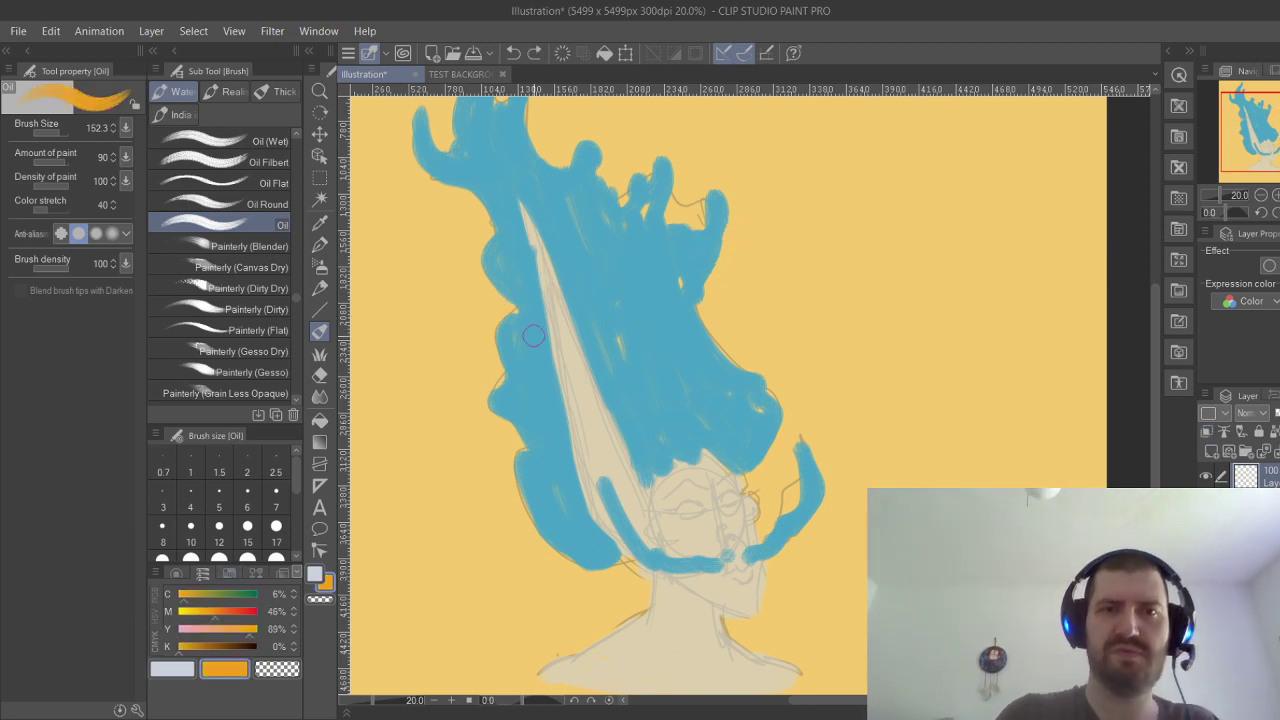
mouse_move(420, 358)
mouse_down()
mouse_move(454, 335)
mouse_move(826, 239)
mouse_move(837, 250)
mouse_move(815, 249)
mouse_move(729, 300)
mouse_up()
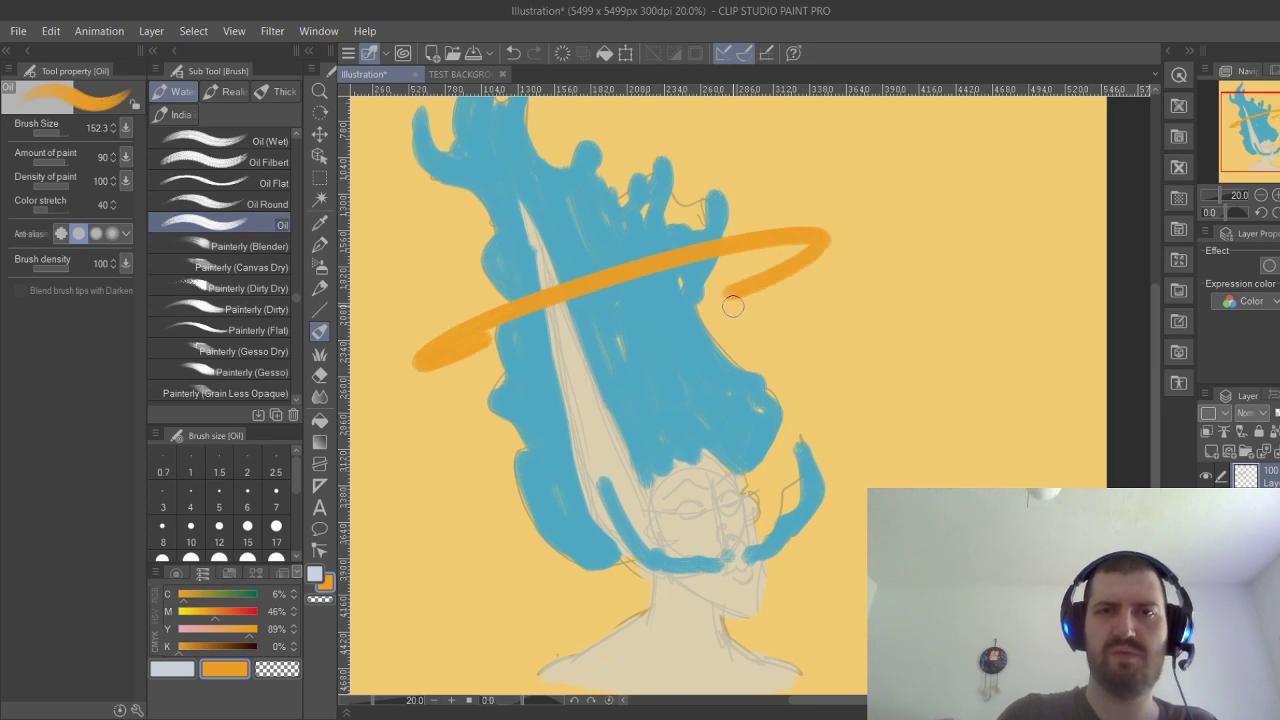
key(ctrl+z)
mouse_move(828, 242)
mouse_down()
mouse_move(745, 280)
mouse_move(804, 249)
mouse_up()
key(ctrl+z)
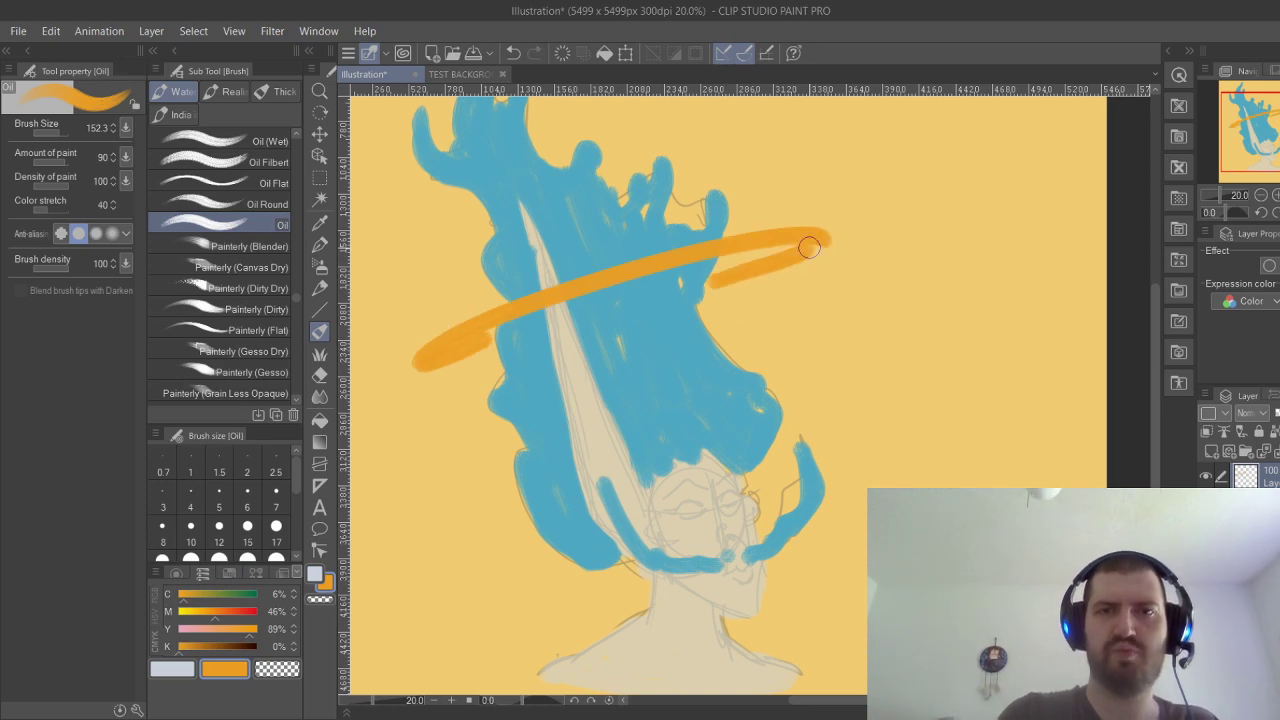
key(ctrl+z)
drag(715, 279, 818, 249)
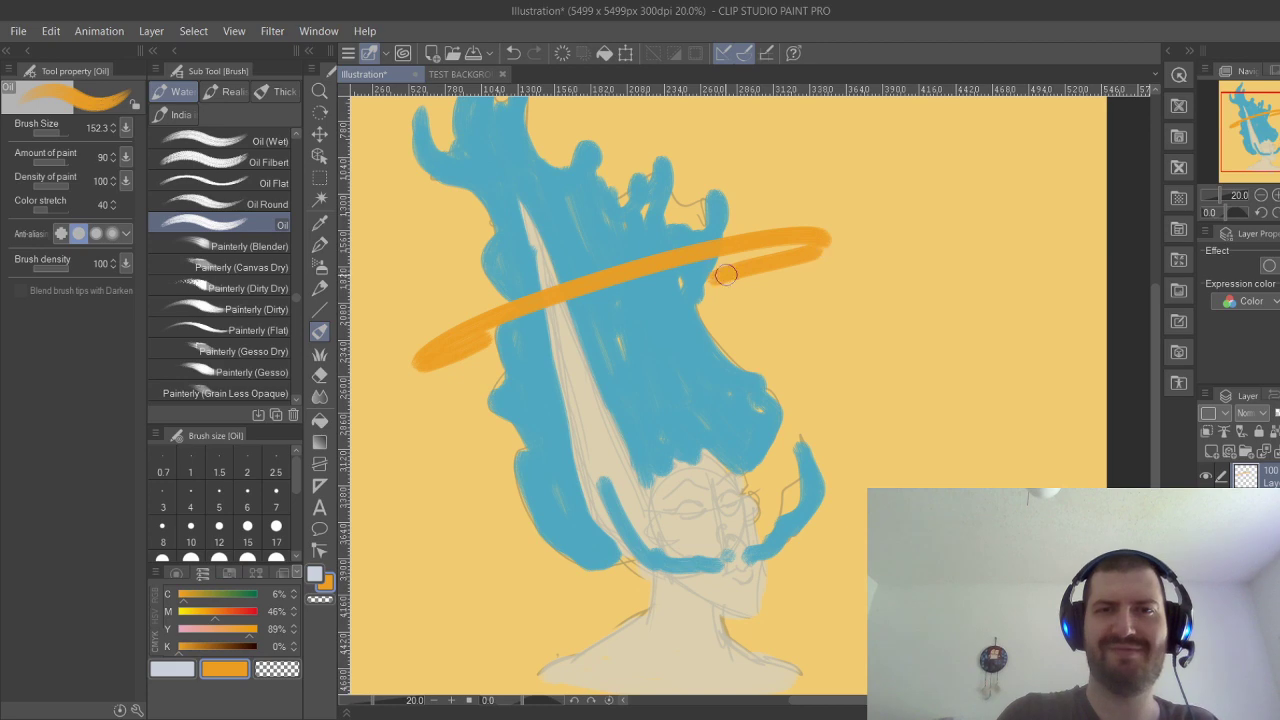
drag(725, 274, 820, 243)
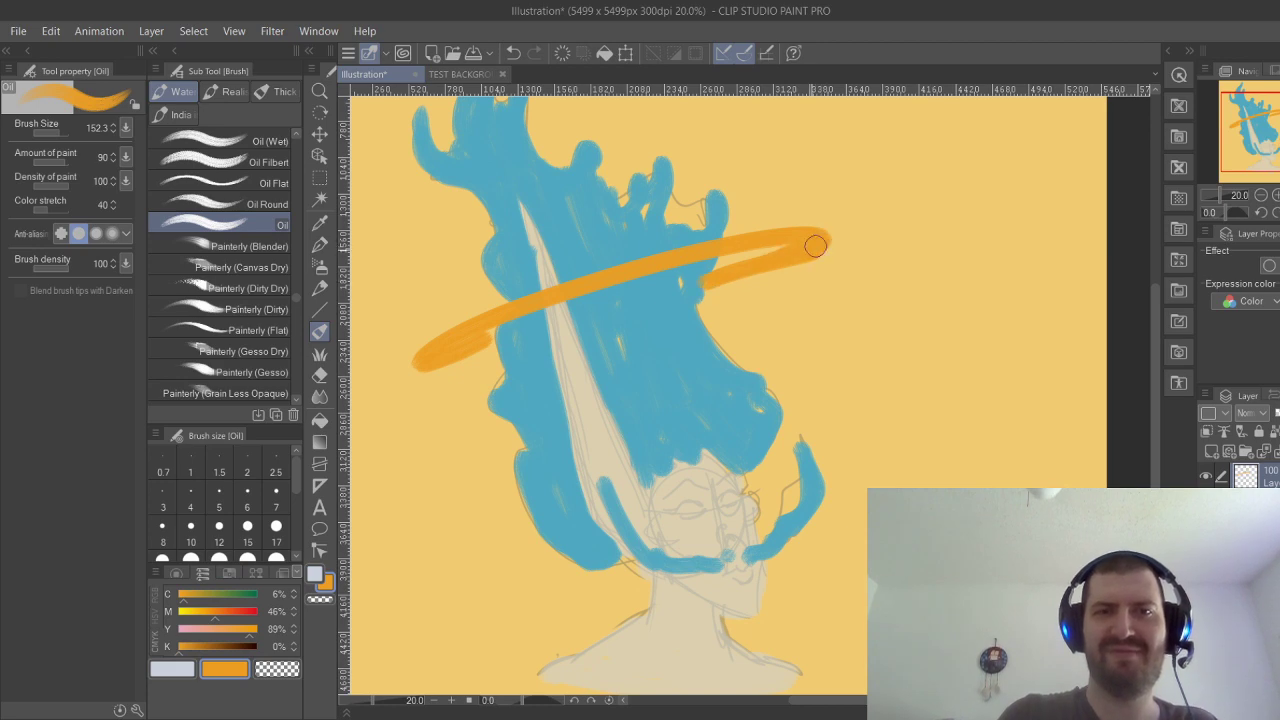
Restore the pale grey skin layer to full opacity.
scroll(820, 374, down, 2)
mouse_move(822, 374)
mouse_down()
mouse_move(782, 351)
mouse_move(845, 383)
mouse_move(821, 393)
mouse_up()
scroll(793, 400, up, 2)
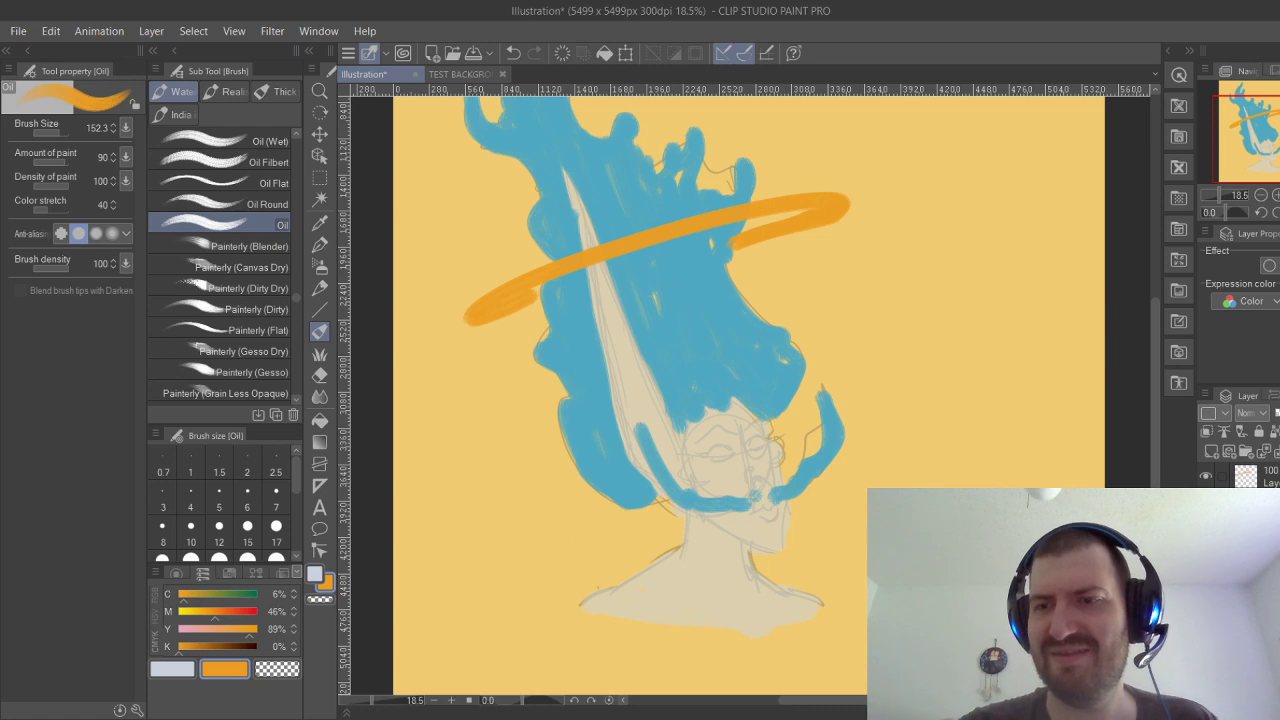
key(alt+BackSpace)
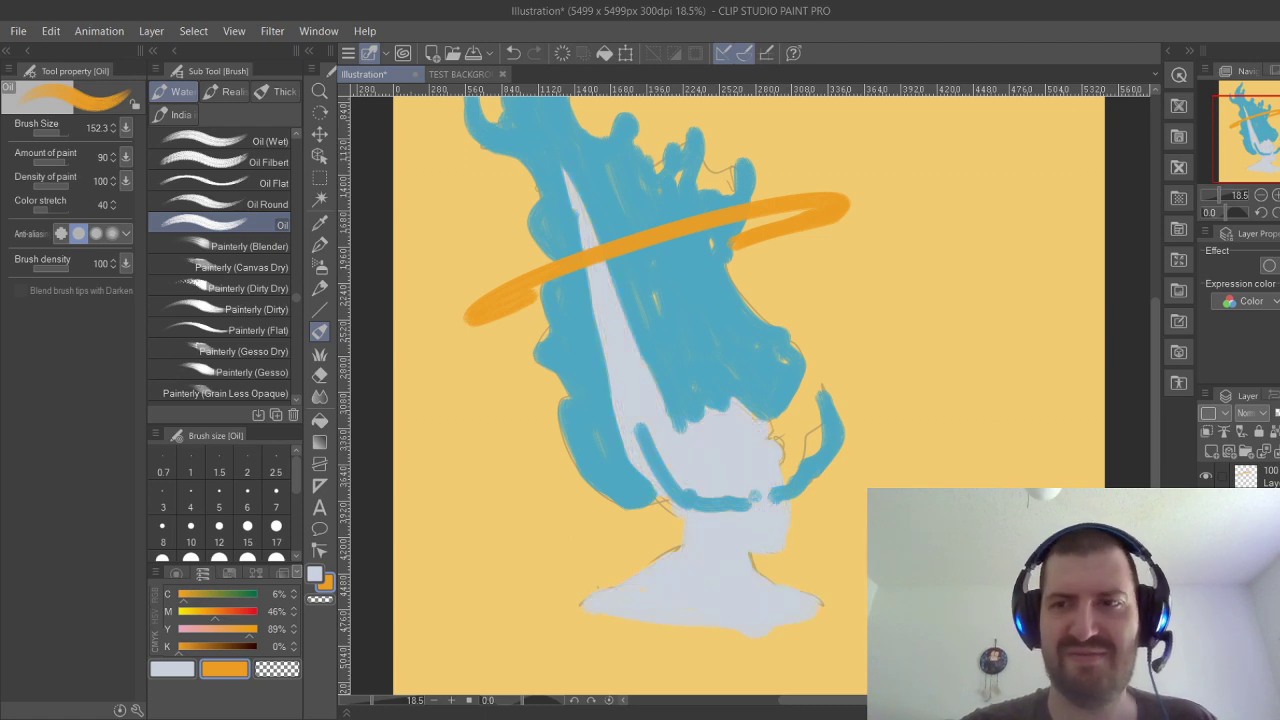
key(e)
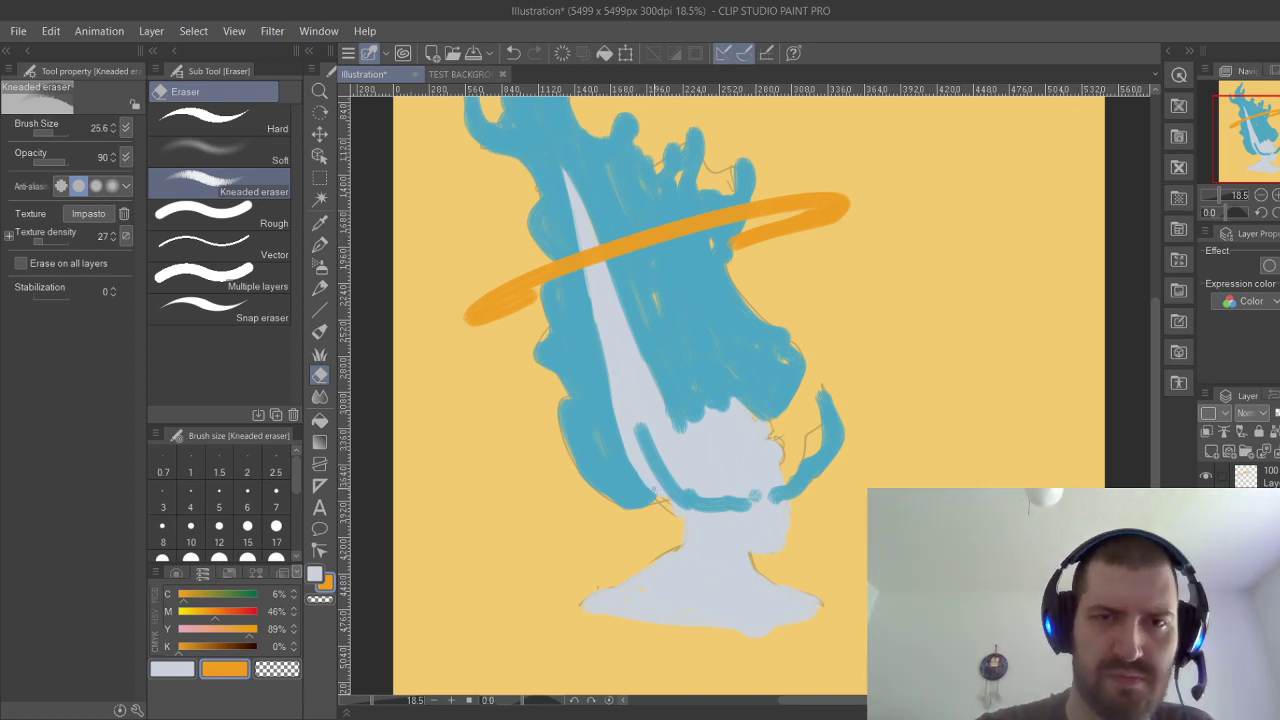
key(ctrl+z)
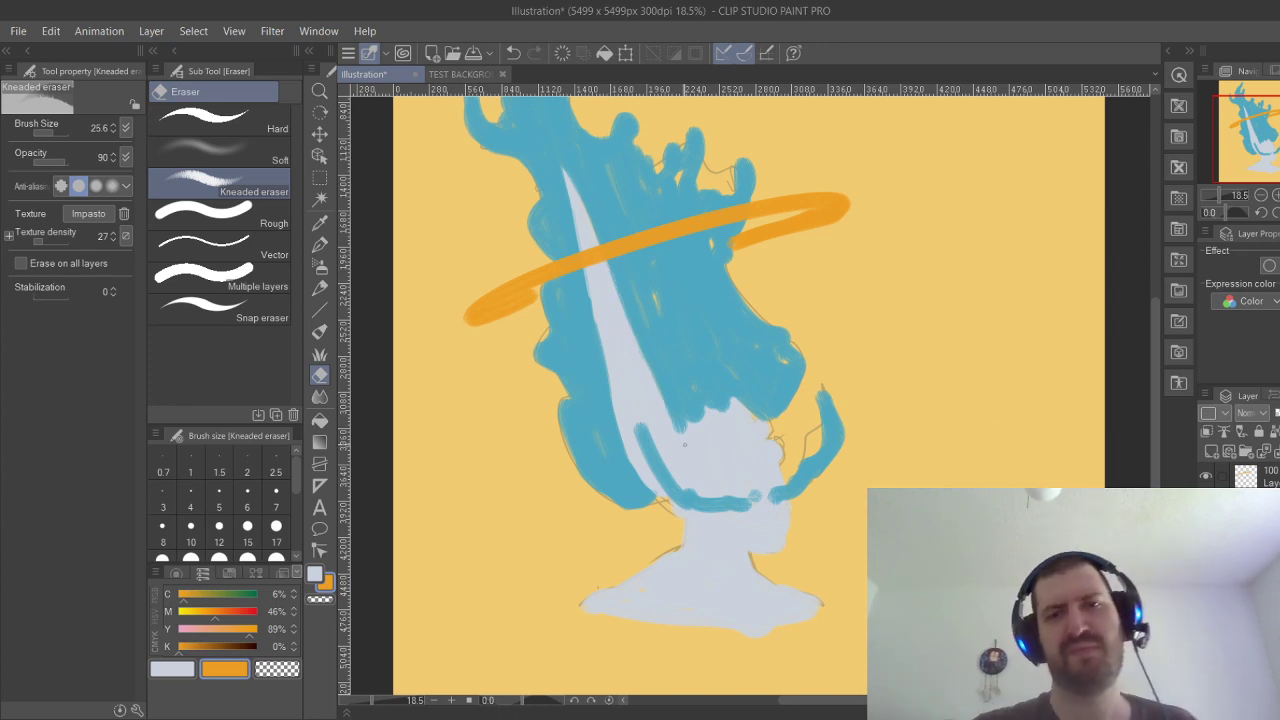
mouse_move(685, 444)
mouse_down()
mouse_move(661, 572)
mouse_move(689, 465)
mouse_up()
key(ctrl+z)
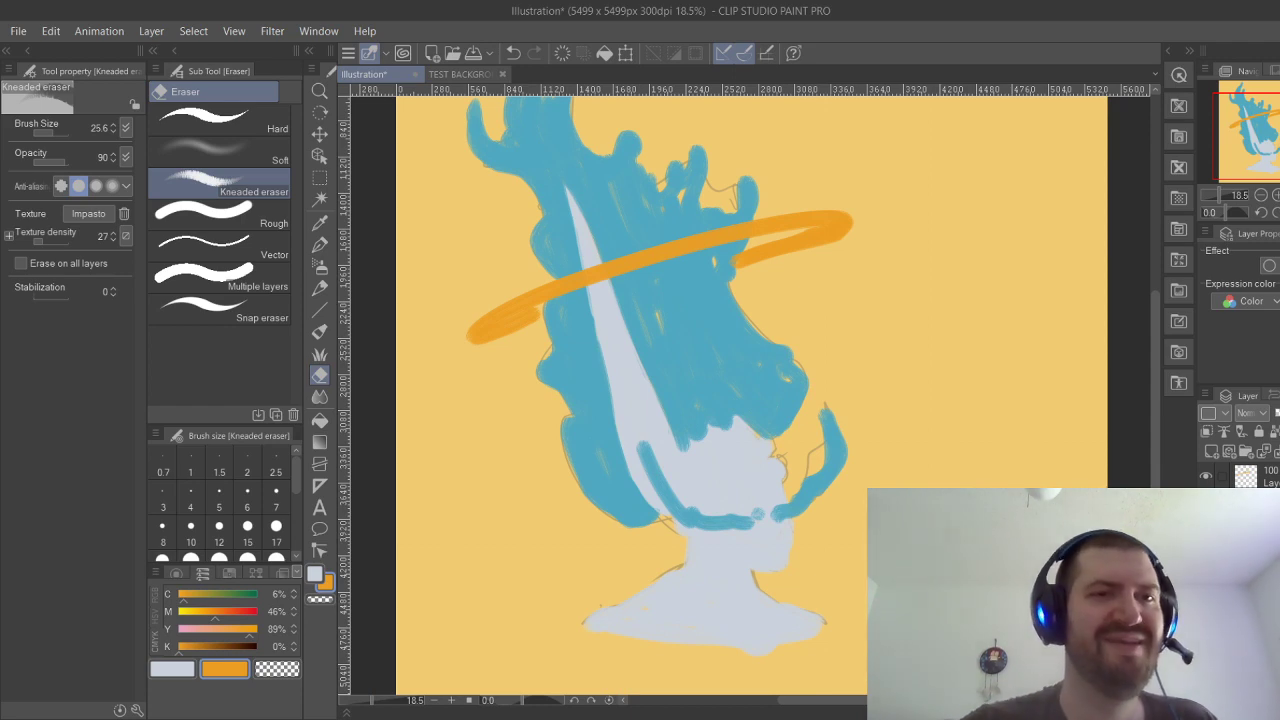
Look through the watercolor brush groups, choose the Gouache brush and set its size to 46.4.
key(b)
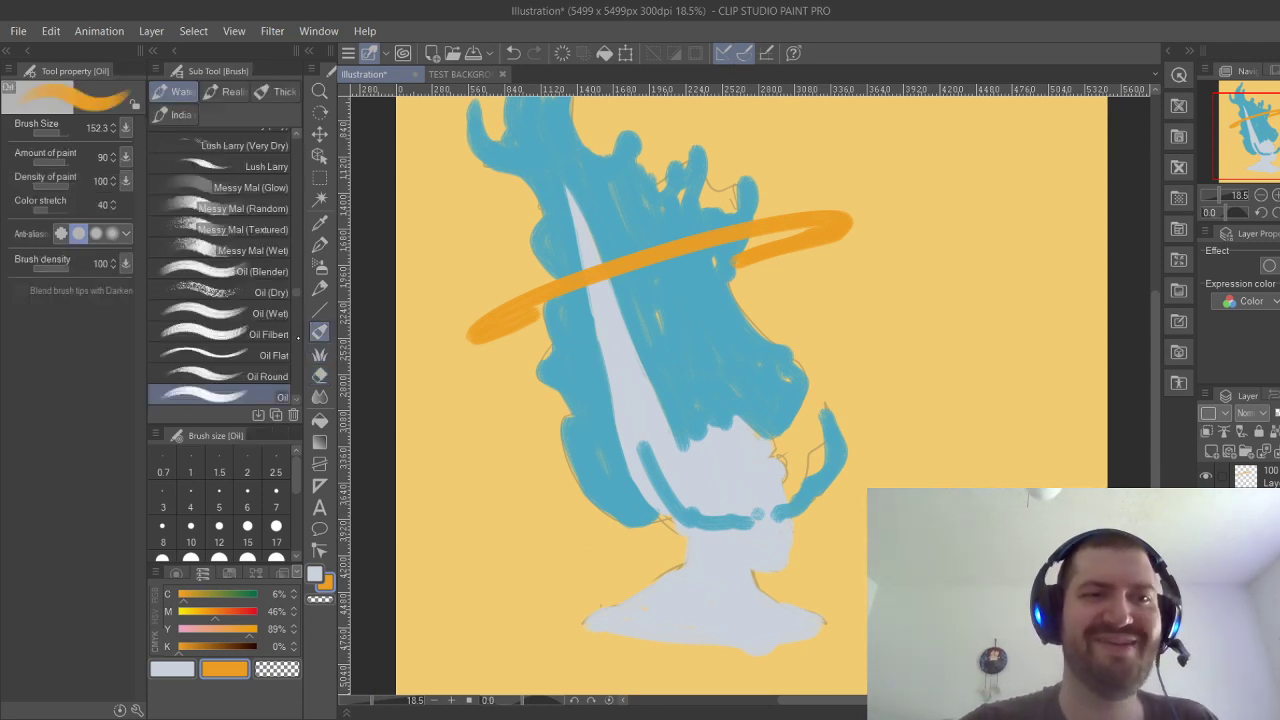
click(288, 271)
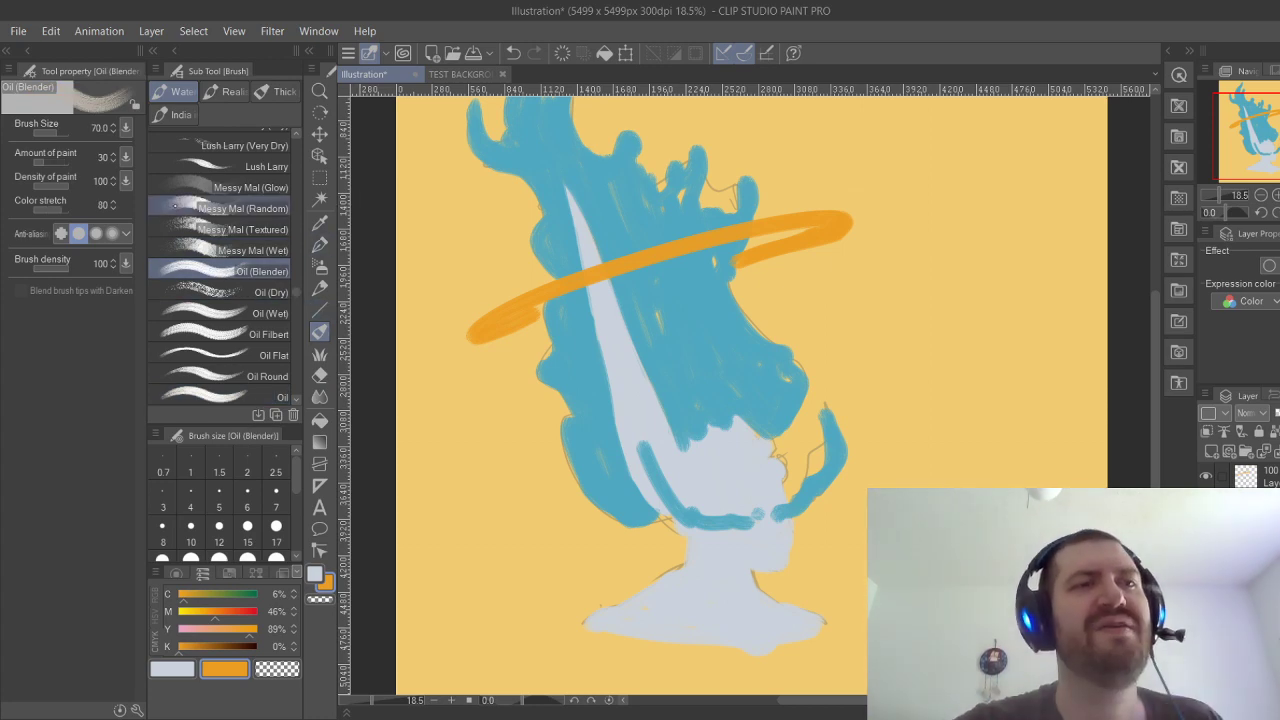
click(228, 92)
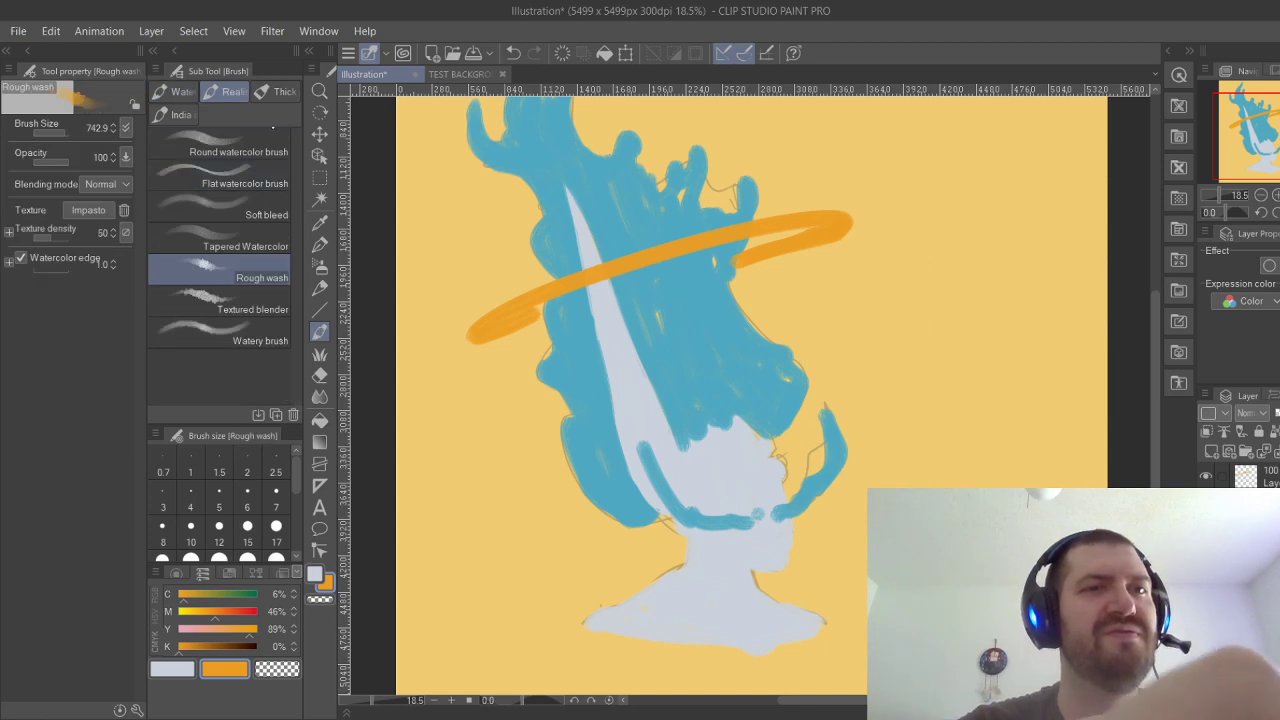
click(280, 91)
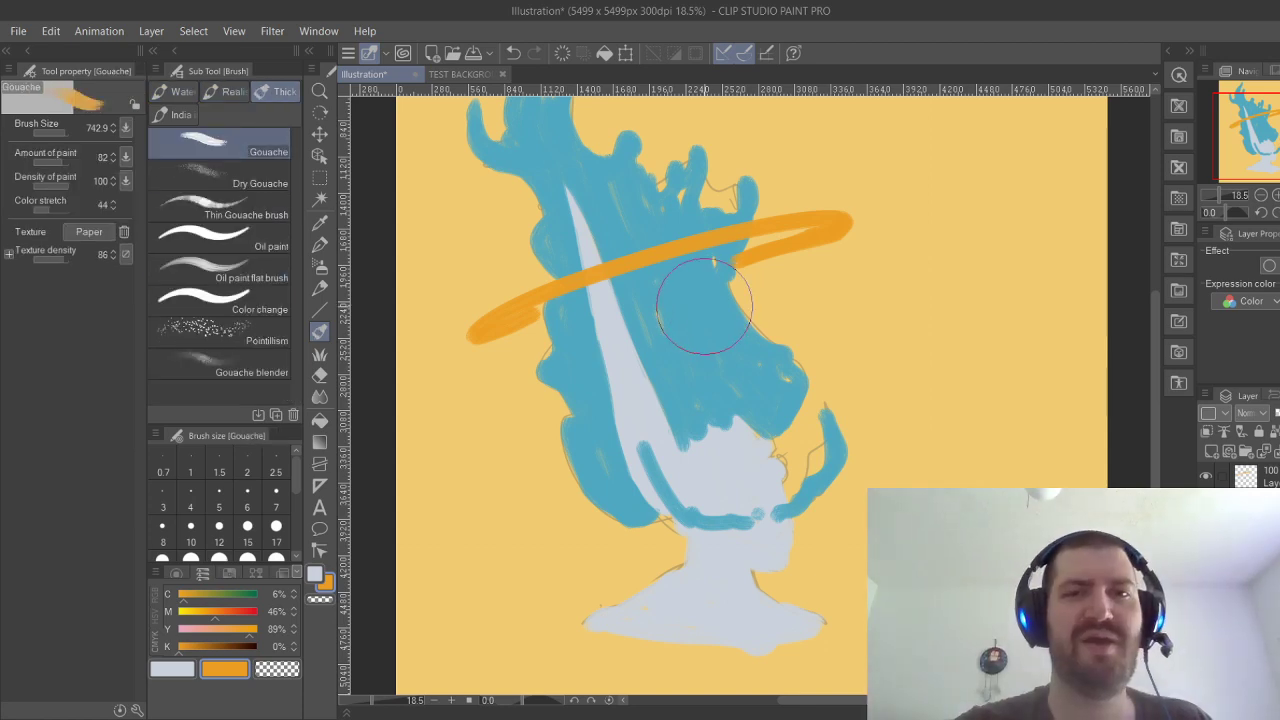
click(56, 133)
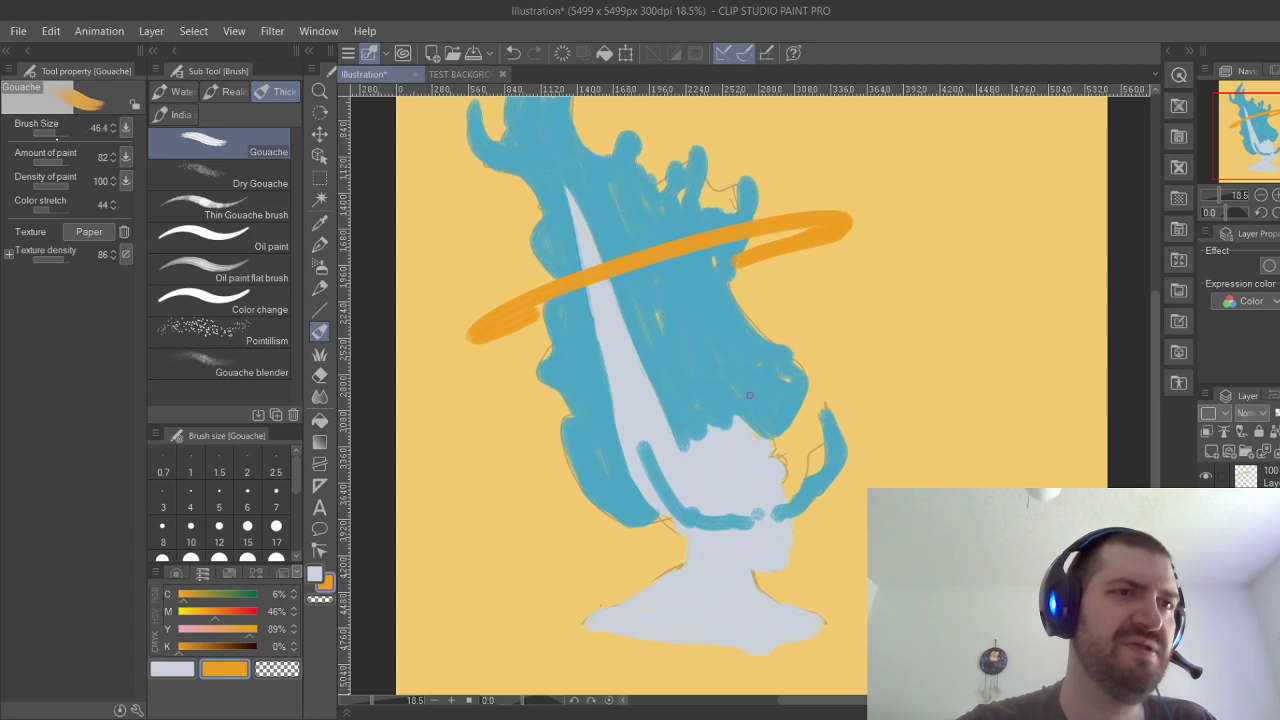
Mix a light blue of C 38%, M 4%, Y 3% and K 0%, and choose the Dry Gouache brush.
click(190, 616)
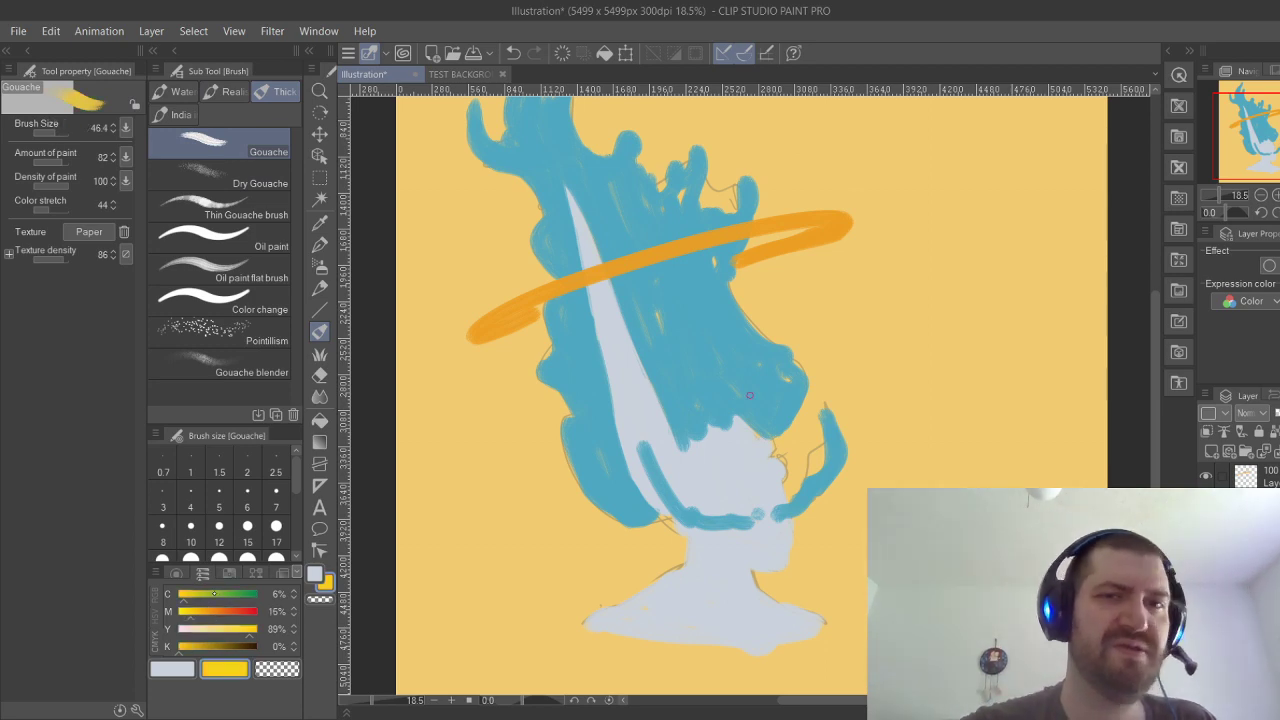
key(ctrl+z)
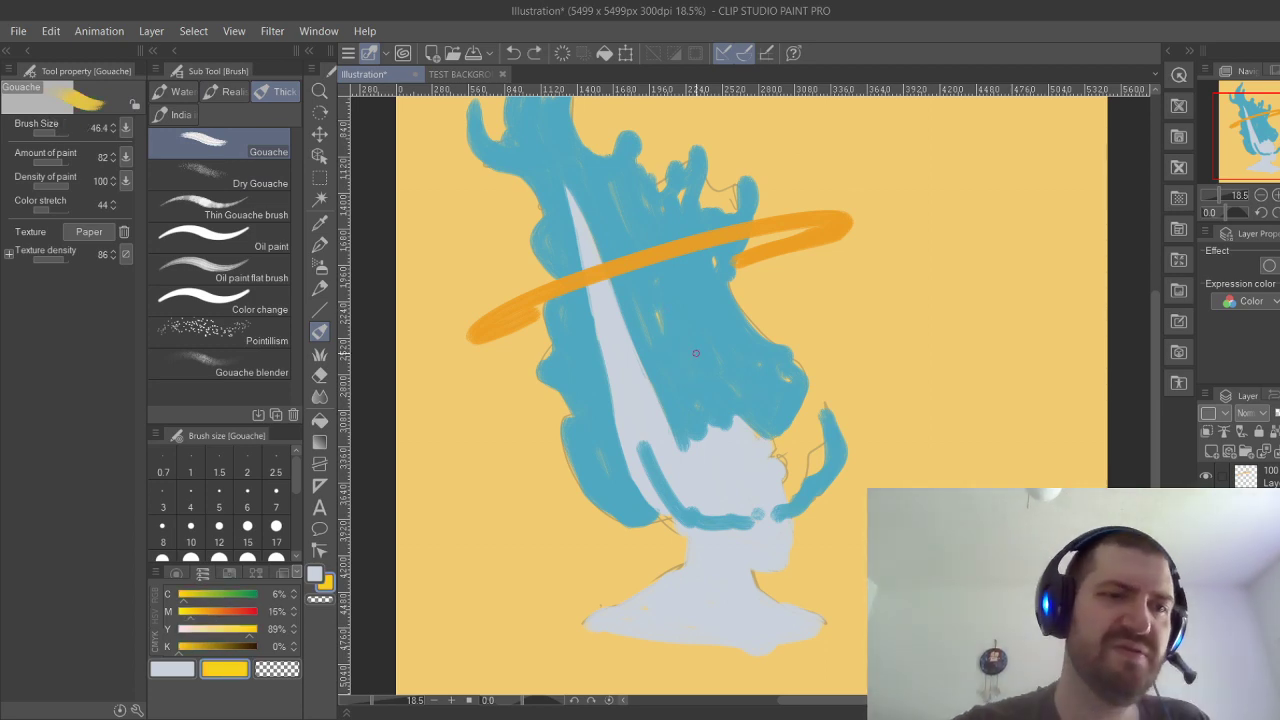
mouse_move(190, 628)
mouse_down()
mouse_move(208, 594)
mouse_move(181, 611)
mouse_up()
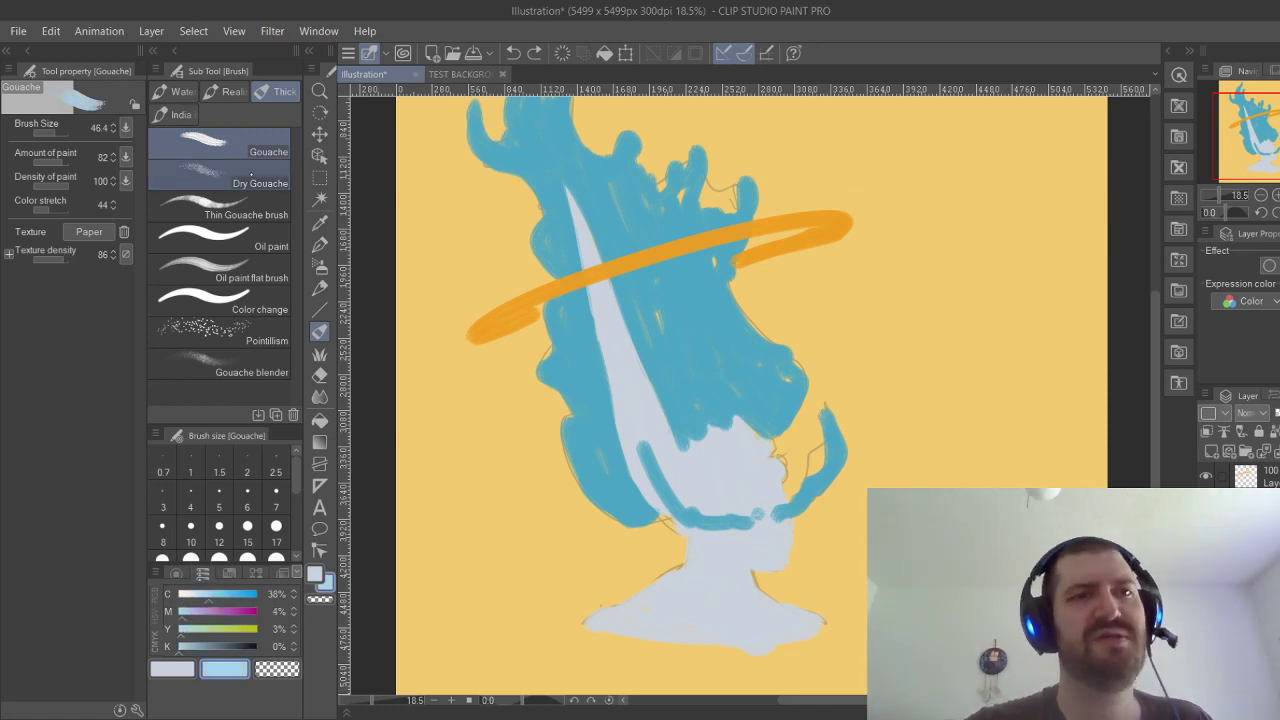
click(230, 177)
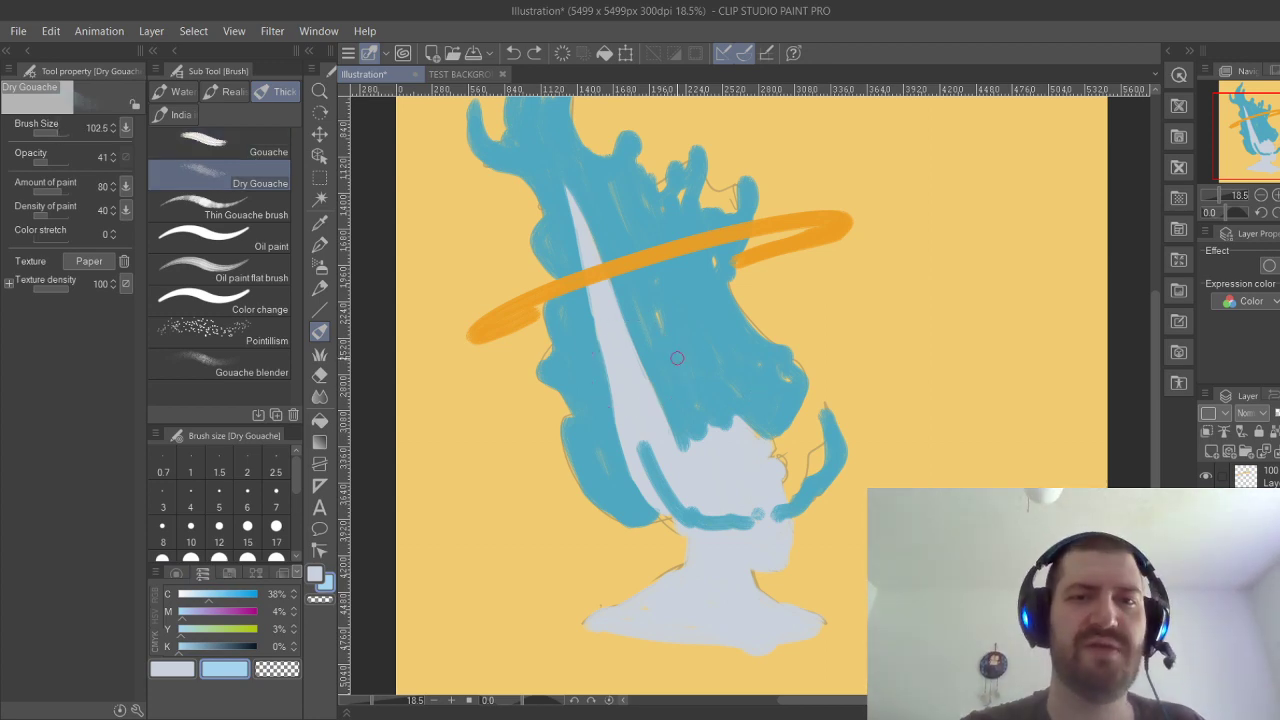
Brush a soft light blue highlight into the middle of the hair with Dry Gouache at size 410.1, raising opacity to 62.
click(64, 132)
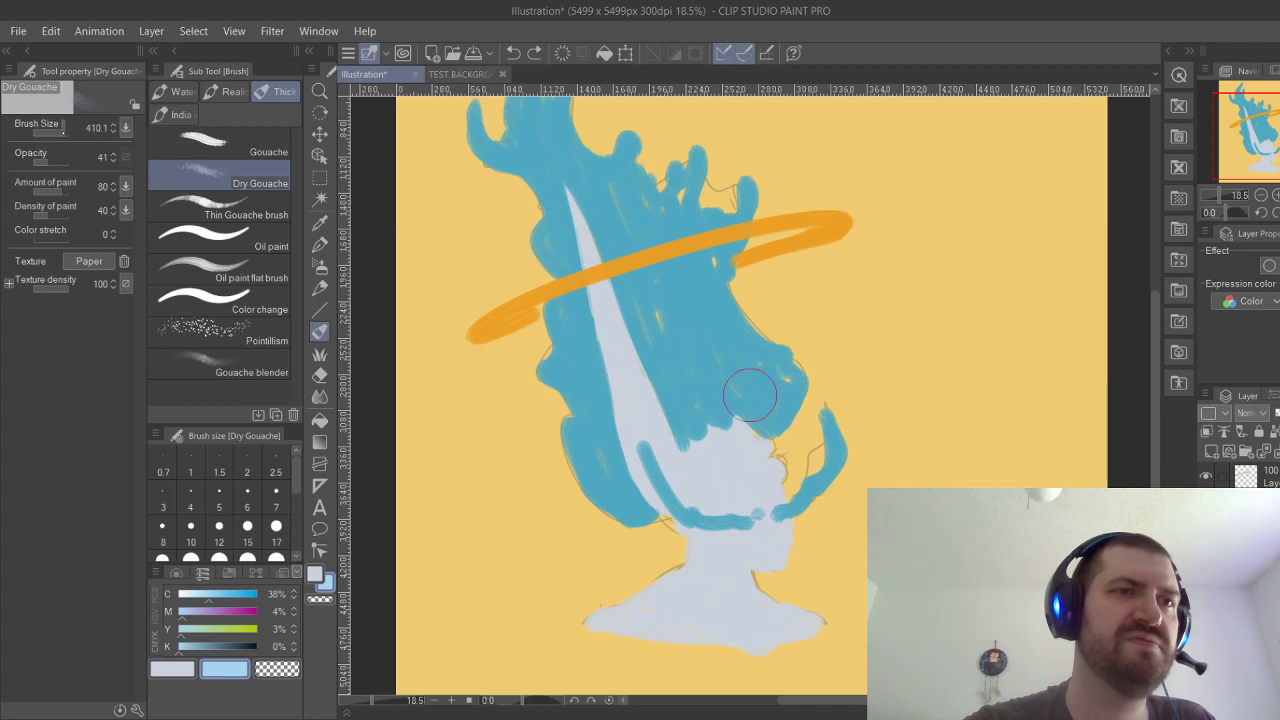
mouse_move(750, 395)
mouse_down()
mouse_move(673, 355)
mouse_move(693, 402)
mouse_move(661, 318)
mouse_move(698, 404)
mouse_move(668, 320)
mouse_move(710, 390)
mouse_move(662, 305)
mouse_move(711, 397)
mouse_move(677, 339)
mouse_up()
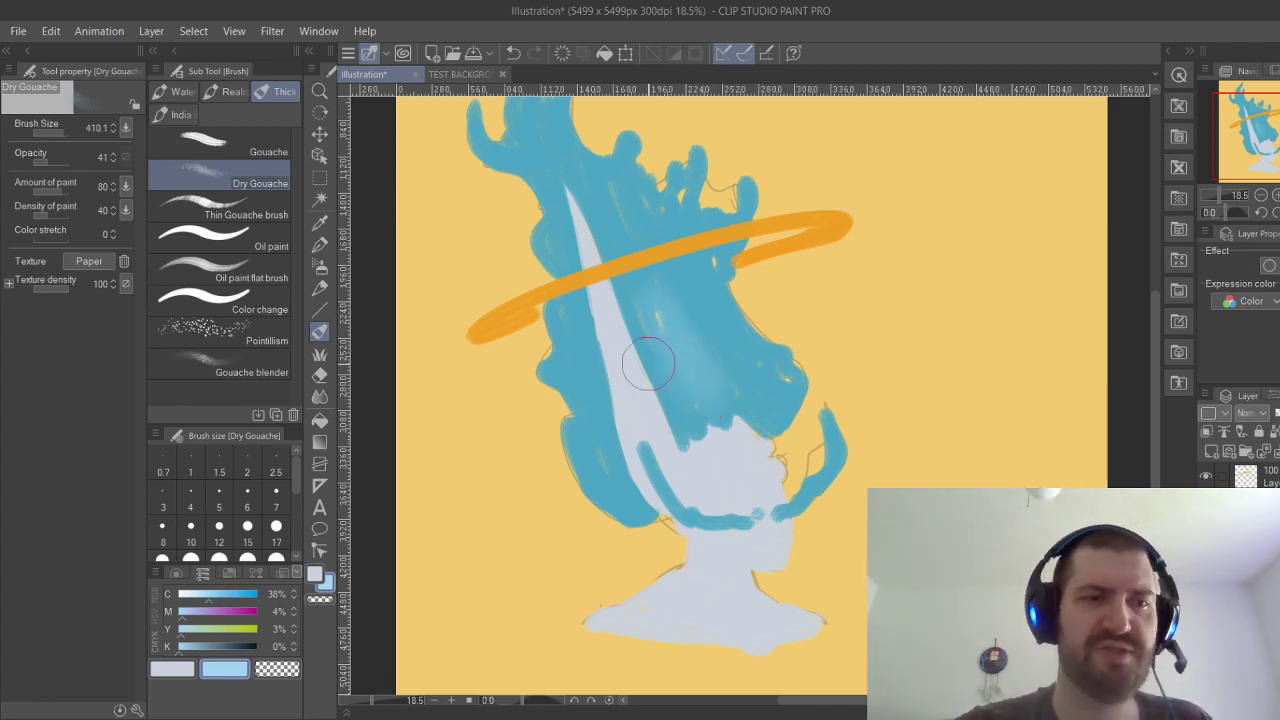
click(54, 162)
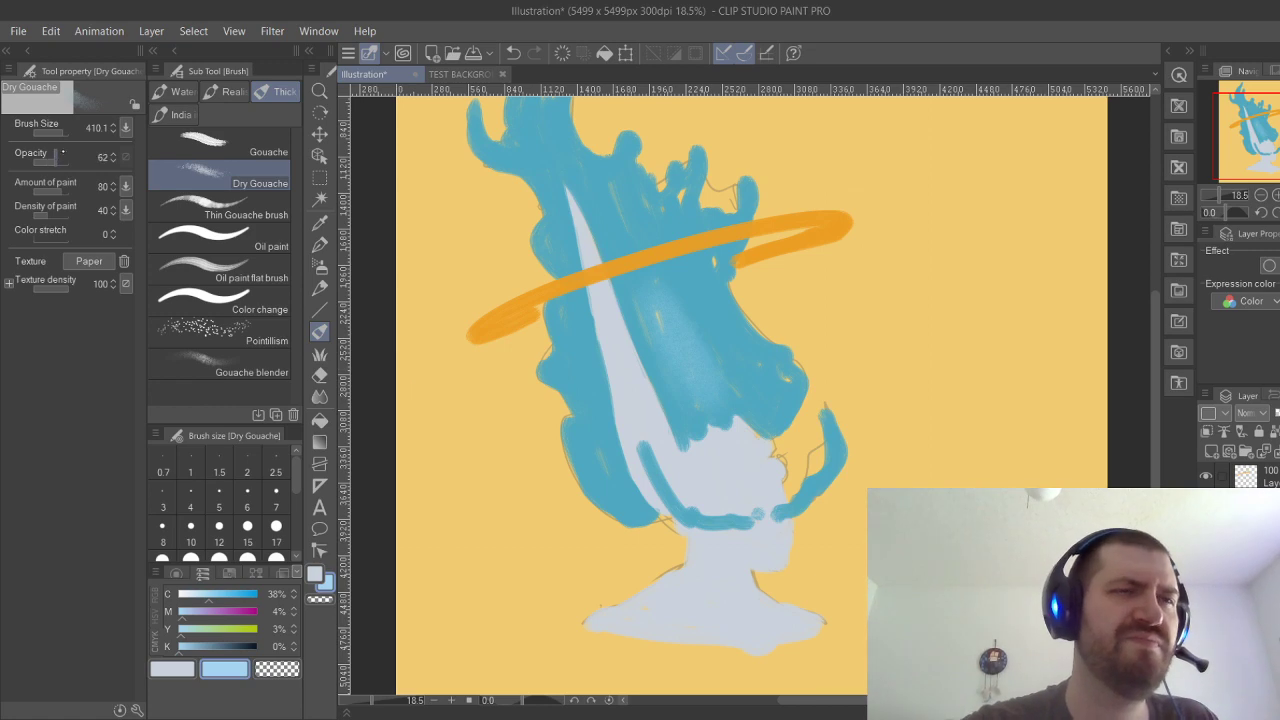
mouse_move(707, 350)
mouse_down()
mouse_move(707, 382)
mouse_move(681, 327)
mouse_move(698, 403)
mouse_move(648, 293)
mouse_move(688, 411)
mouse_move(660, 343)
mouse_move(706, 391)
mouse_move(657, 317)
mouse_move(696, 396)
mouse_move(669, 293)
mouse_move(689, 314)
mouse_move(687, 387)
mouse_up()
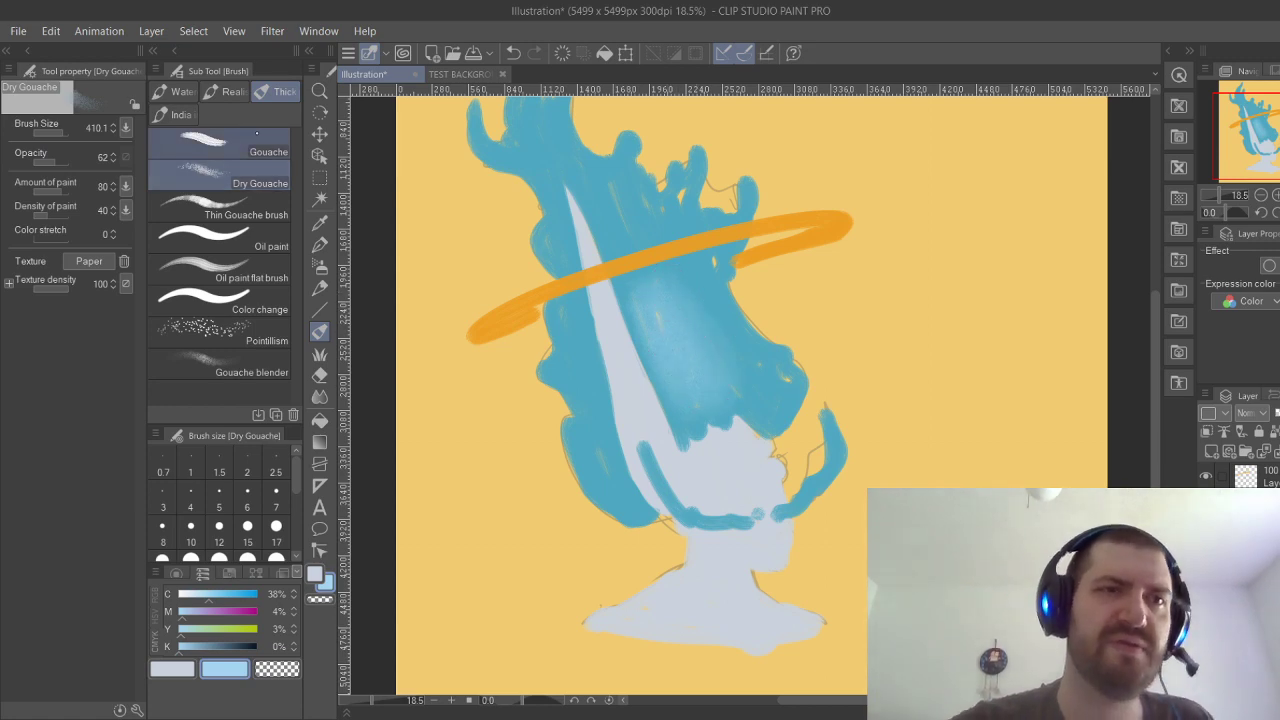
Paint stronger light blue highlights on the front and back hair below the halo using the Gouache brush at size 410.1.
click(220, 144)
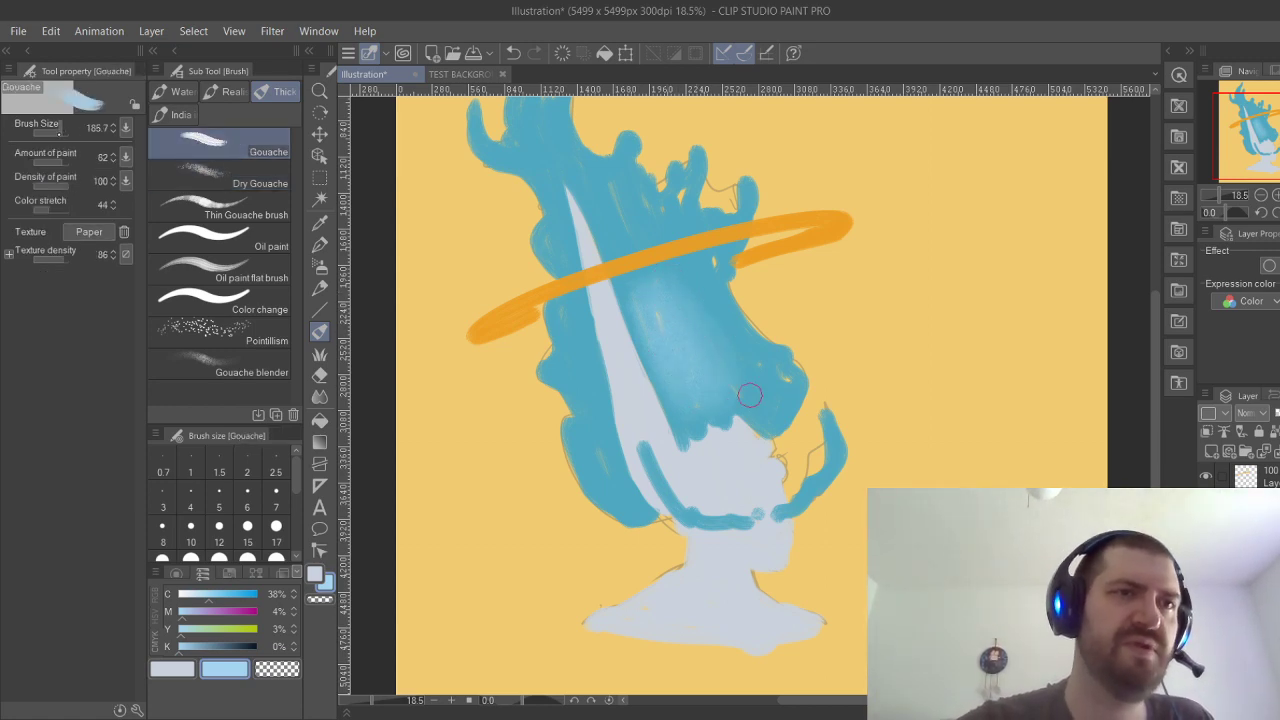
drag(643, 290, 690, 372)
key(ctrl+z)
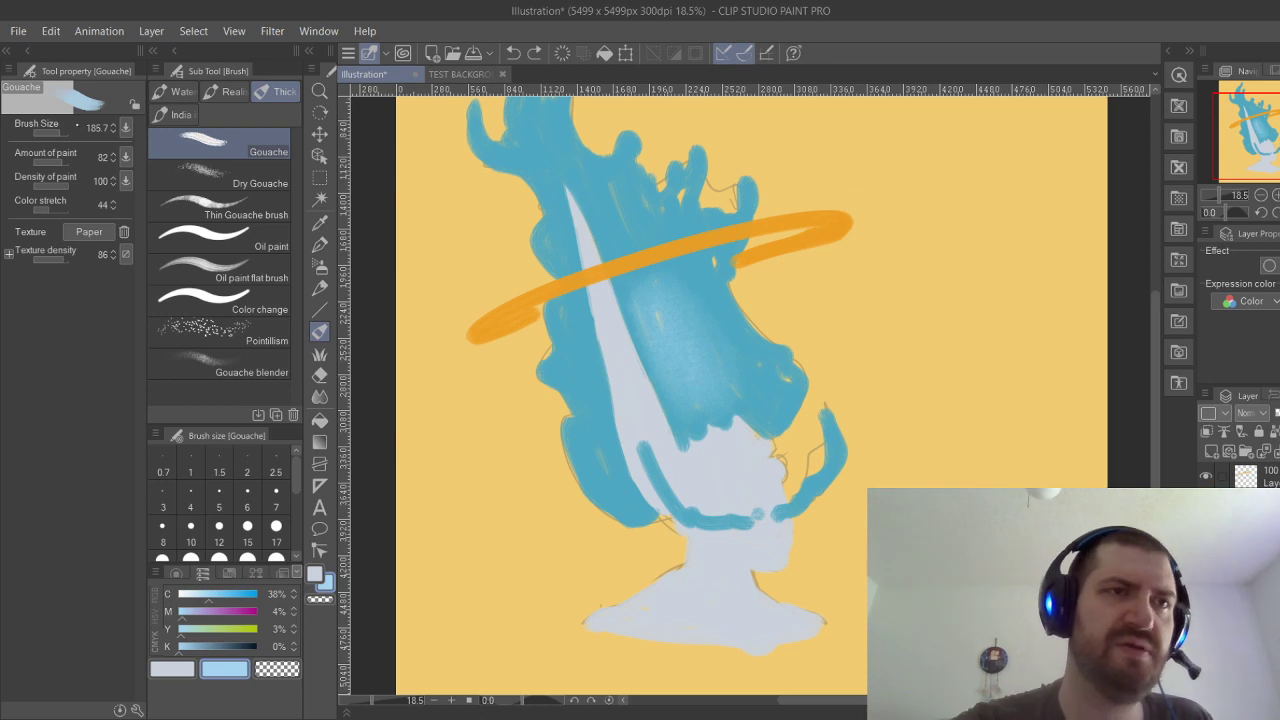
click(62, 132)
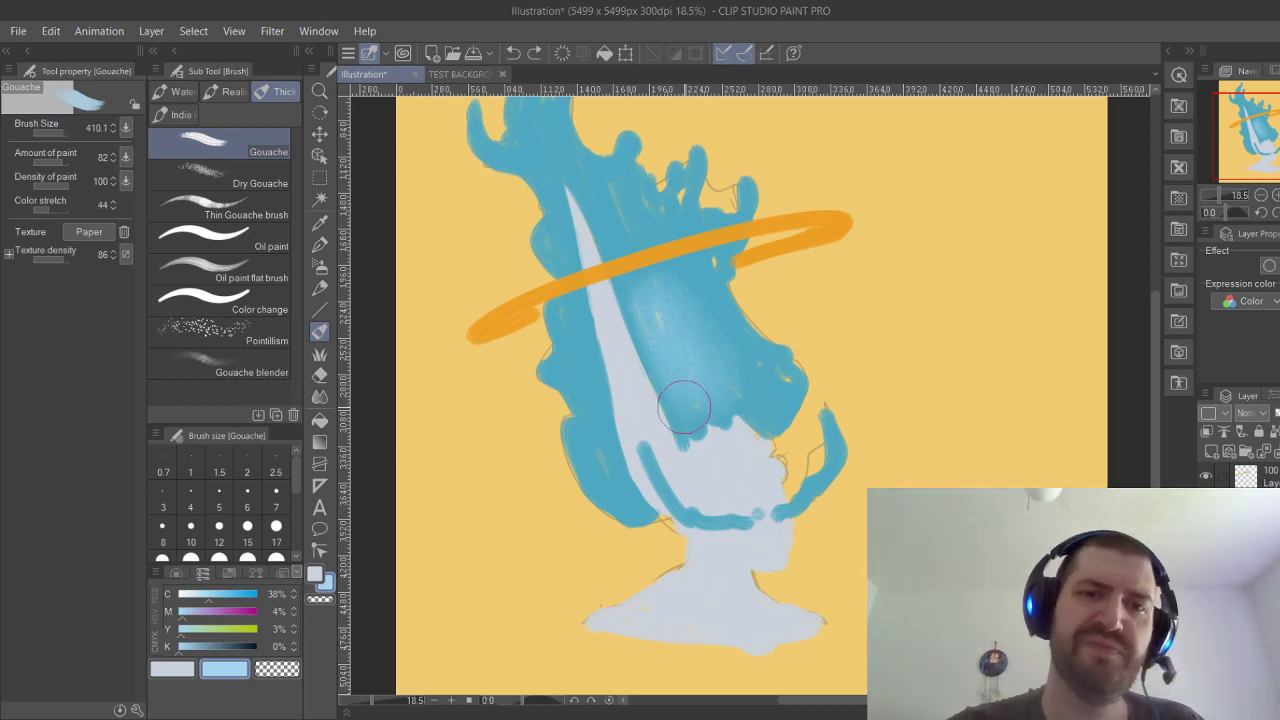
mouse_move(686, 414)
mouse_down()
mouse_move(644, 312)
mouse_move(706, 403)
mouse_move(683, 374)
mouse_move(685, 342)
mouse_move(708, 387)
mouse_move(669, 301)
mouse_move(680, 286)
mouse_move(723, 375)
mouse_move(729, 335)
mouse_move(696, 334)
mouse_move(670, 277)
mouse_move(714, 403)
mouse_move(706, 340)
mouse_move(670, 272)
mouse_move(703, 323)
mouse_move(706, 285)
mouse_move(733, 385)
mouse_move(767, 406)
mouse_move(746, 392)
mouse_move(706, 307)
mouse_move(645, 311)
mouse_move(669, 373)
mouse_move(667, 310)
mouse_move(675, 335)
mouse_move(684, 323)
mouse_move(691, 371)
mouse_move(676, 339)
mouse_move(679, 388)
mouse_move(668, 315)
mouse_move(702, 386)
mouse_move(676, 296)
mouse_move(717, 344)
mouse_move(693, 276)
mouse_up()
mouse_move(578, 321)
mouse_down()
mouse_move(601, 419)
mouse_move(571, 310)
mouse_move(595, 376)
mouse_move(596, 433)
mouse_move(640, 507)
mouse_move(615, 484)
mouse_move(590, 372)
mouse_up()
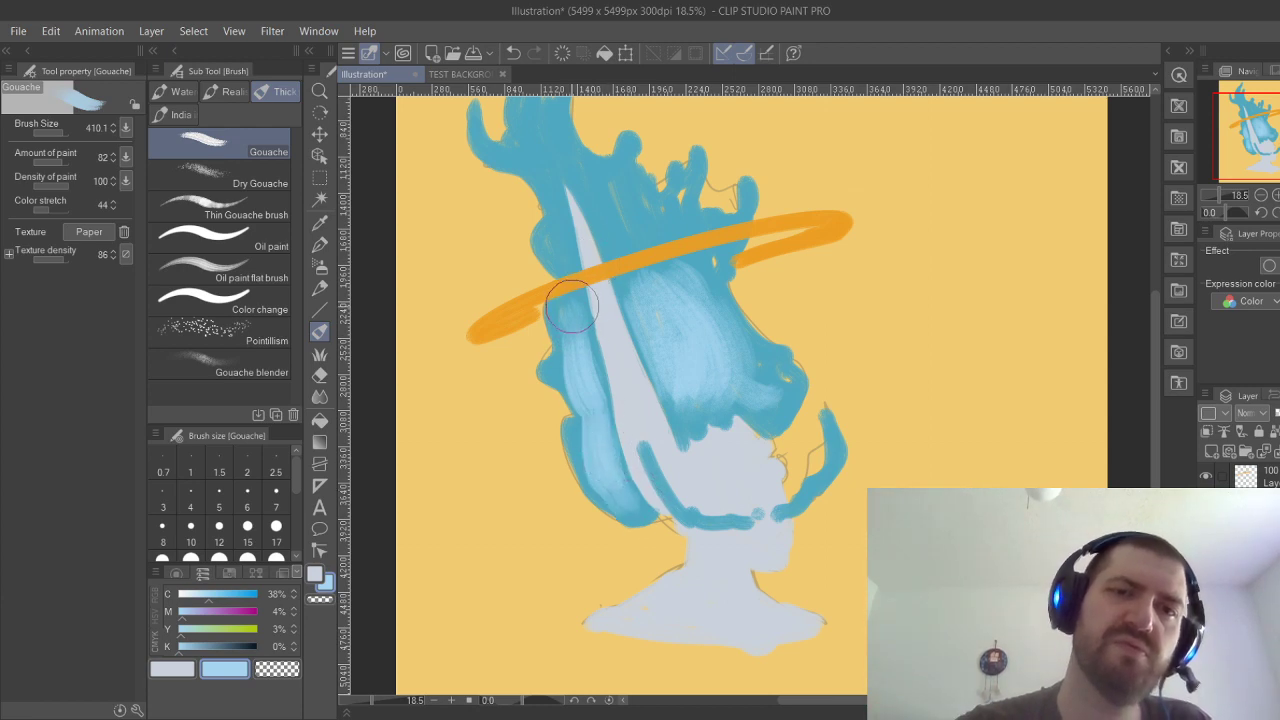
mouse_move(573, 327)
mouse_down()
mouse_move(563, 255)
mouse_move(566, 305)
mouse_move(578, 270)
mouse_move(578, 345)
mouse_up()
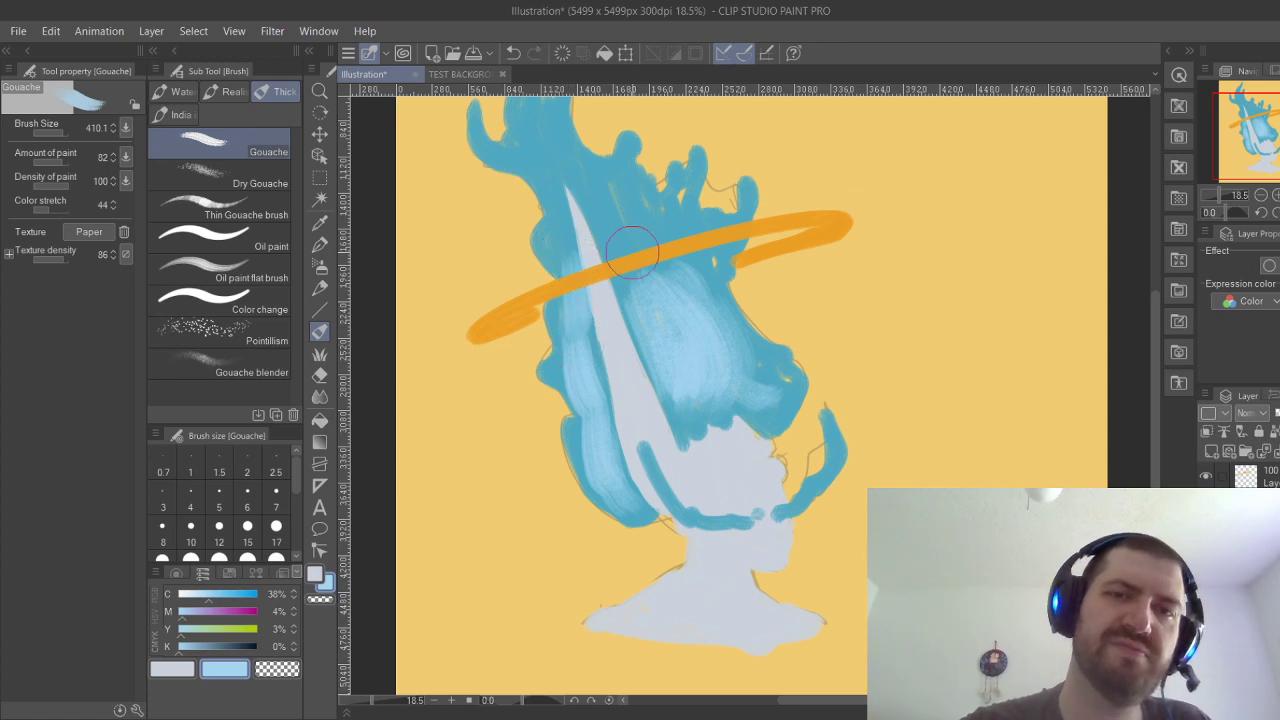
Extend the light blue highlights above the halo toward the upper hair tufts and blend them with the strokes below.
mouse_move(619, 221)
mouse_down()
mouse_move(601, 186)
mouse_move(723, 321)
mouse_up()
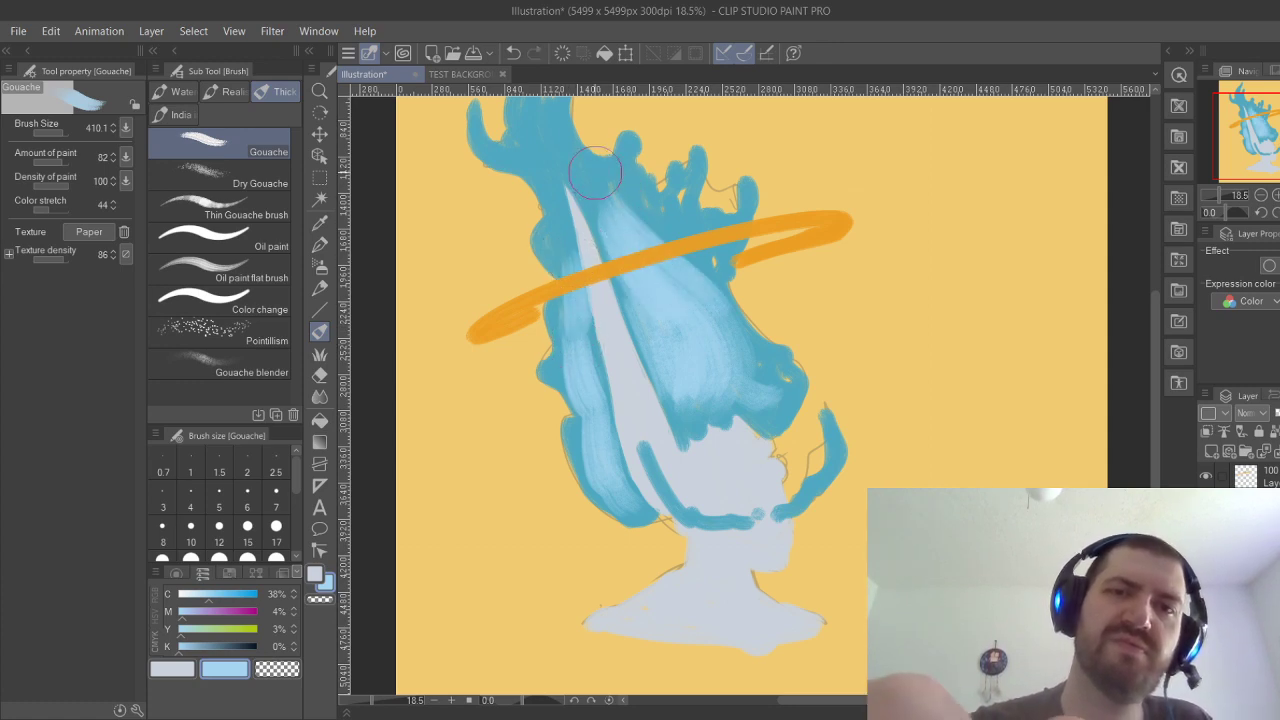
drag(580, 165, 651, 245)
drag(599, 197, 708, 297)
drag(648, 202, 703, 355)
mouse_move(666, 193)
mouse_down()
mouse_move(560, 149)
mouse_move(703, 330)
mouse_move(631, 209)
mouse_move(666, 239)
mouse_move(681, 261)
mouse_move(671, 250)
mouse_move(641, 300)
mouse_move(564, 172)
mouse_move(545, 180)
mouse_move(565, 265)
mouse_move(553, 170)
mouse_up()
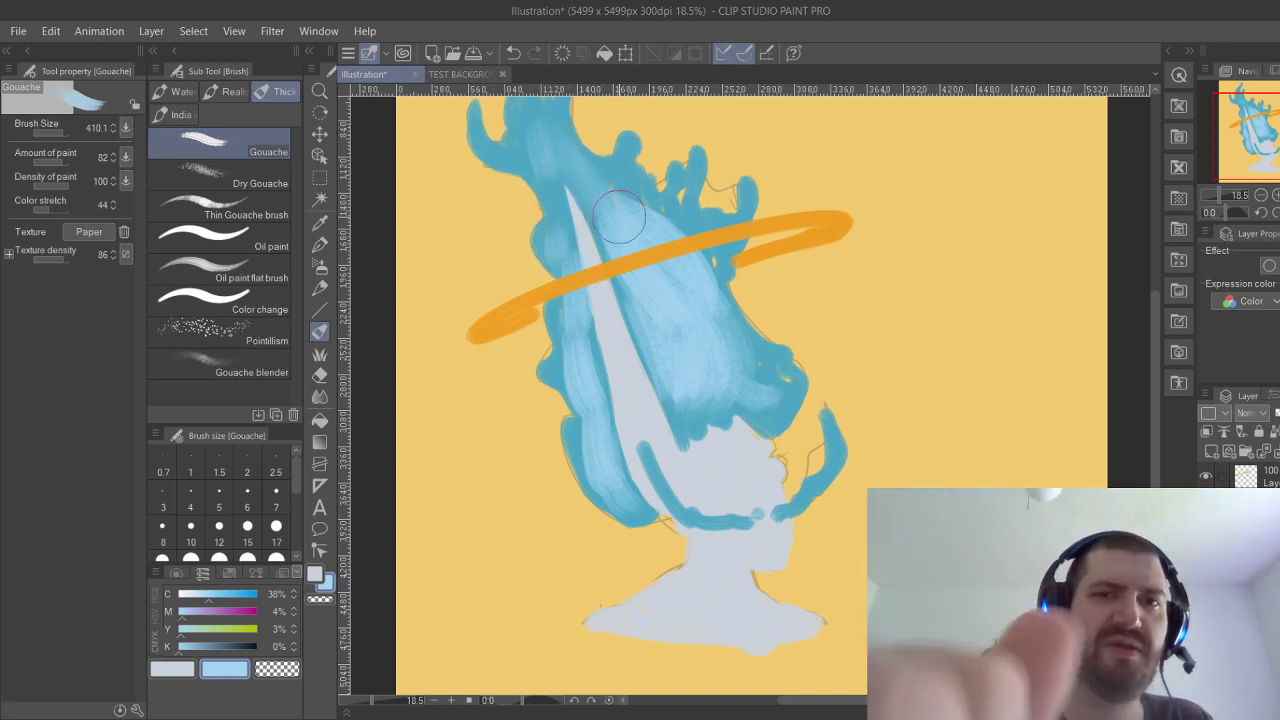
drag(676, 234, 706, 424)
drag(594, 360, 589, 373)
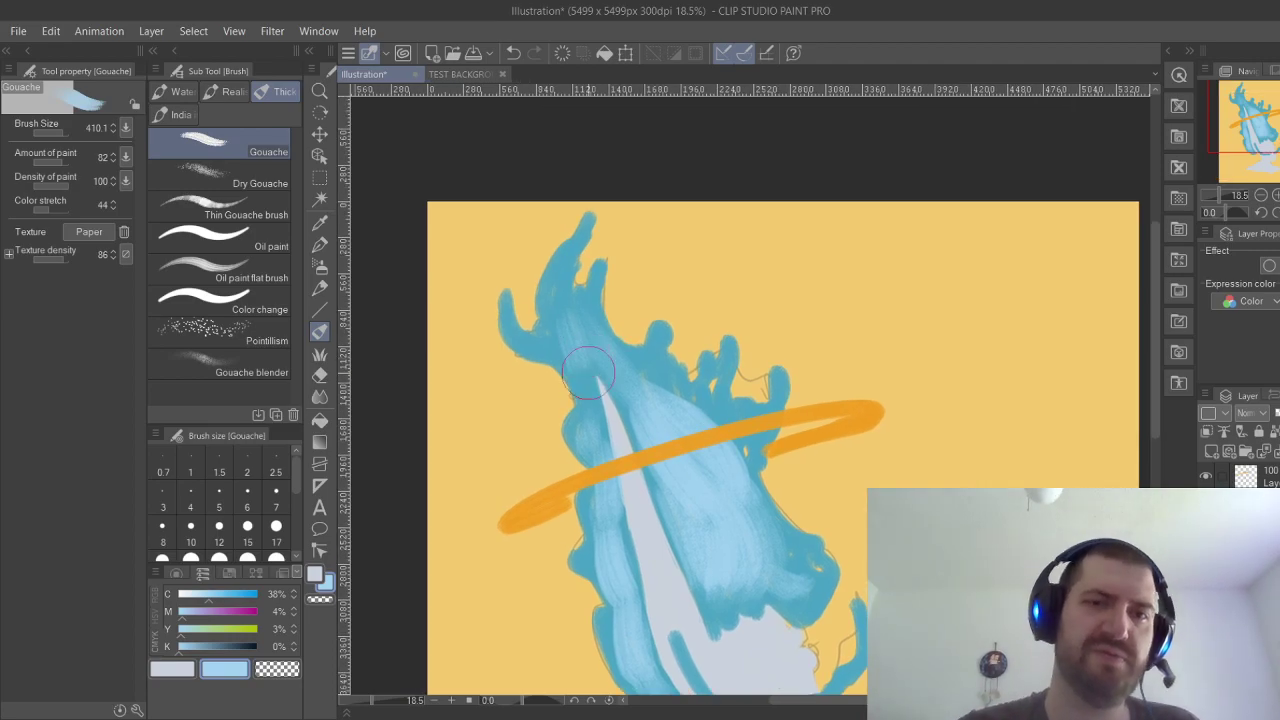
key(ctrl+z)
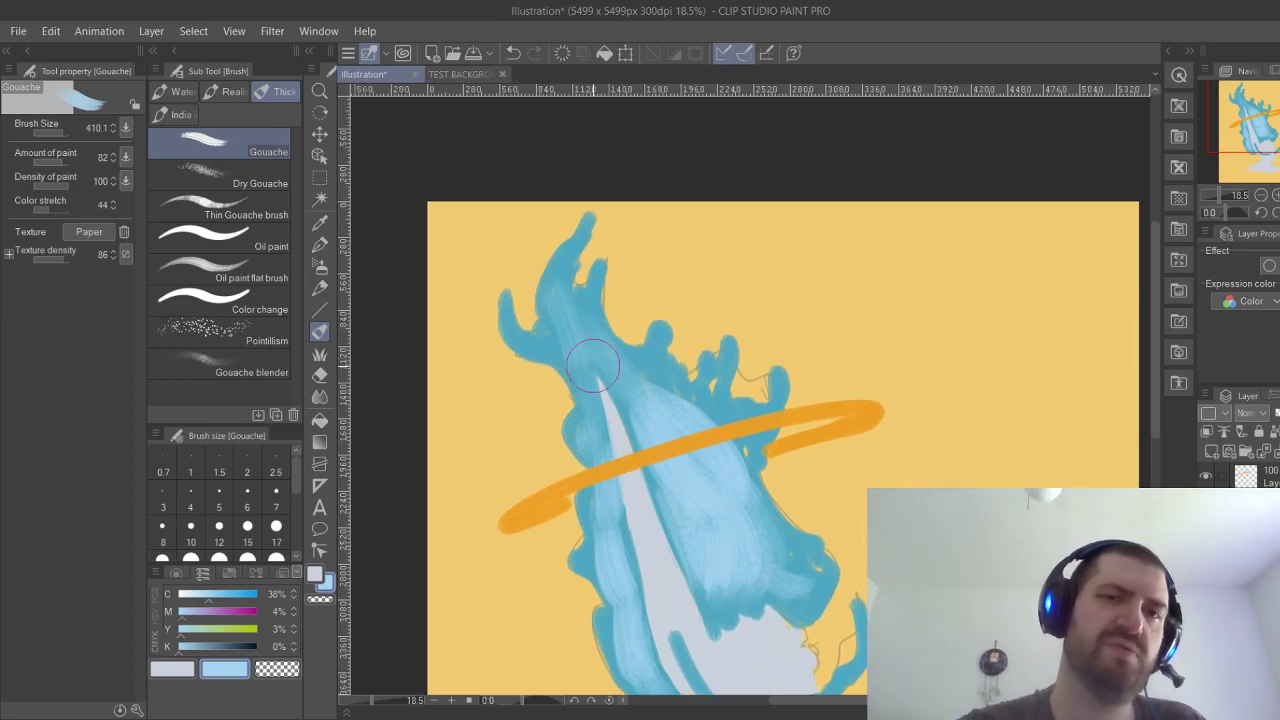
mouse_move(682, 413)
mouse_down()
mouse_move(608, 292)
mouse_move(608, 371)
mouse_move(578, 285)
mouse_move(643, 450)
mouse_move(599, 351)
mouse_move(626, 427)
mouse_move(655, 468)
mouse_move(615, 399)
mouse_move(628, 457)
mouse_up()
mouse_move(563, 427)
mouse_down()
mouse_move(571, 459)
mouse_move(558, 374)
mouse_move(603, 569)
mouse_move(574, 497)
mouse_move(588, 479)
mouse_move(562, 506)
mouse_move(571, 531)
mouse_move(598, 545)
mouse_up()
Set up the Kneaded eraser with size 609.4, opacity 41 and the strongest anti-aliasing.
key(e)
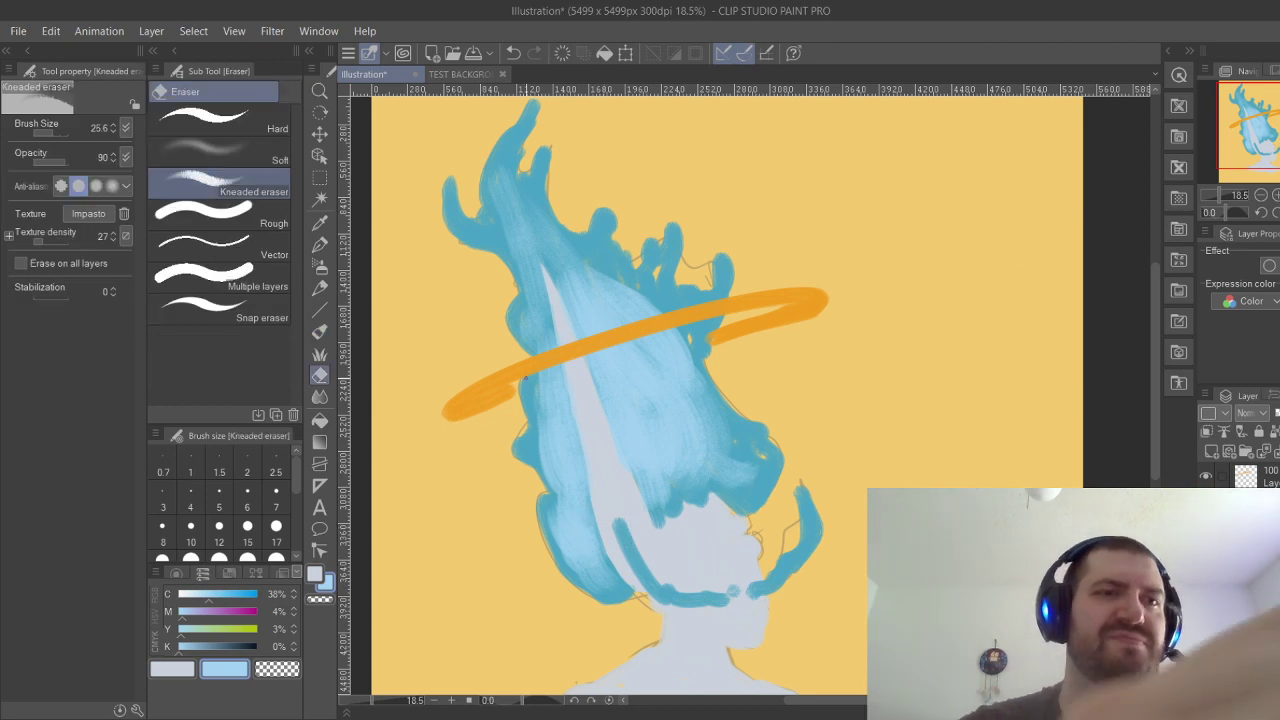
click(230, 153)
click(228, 183)
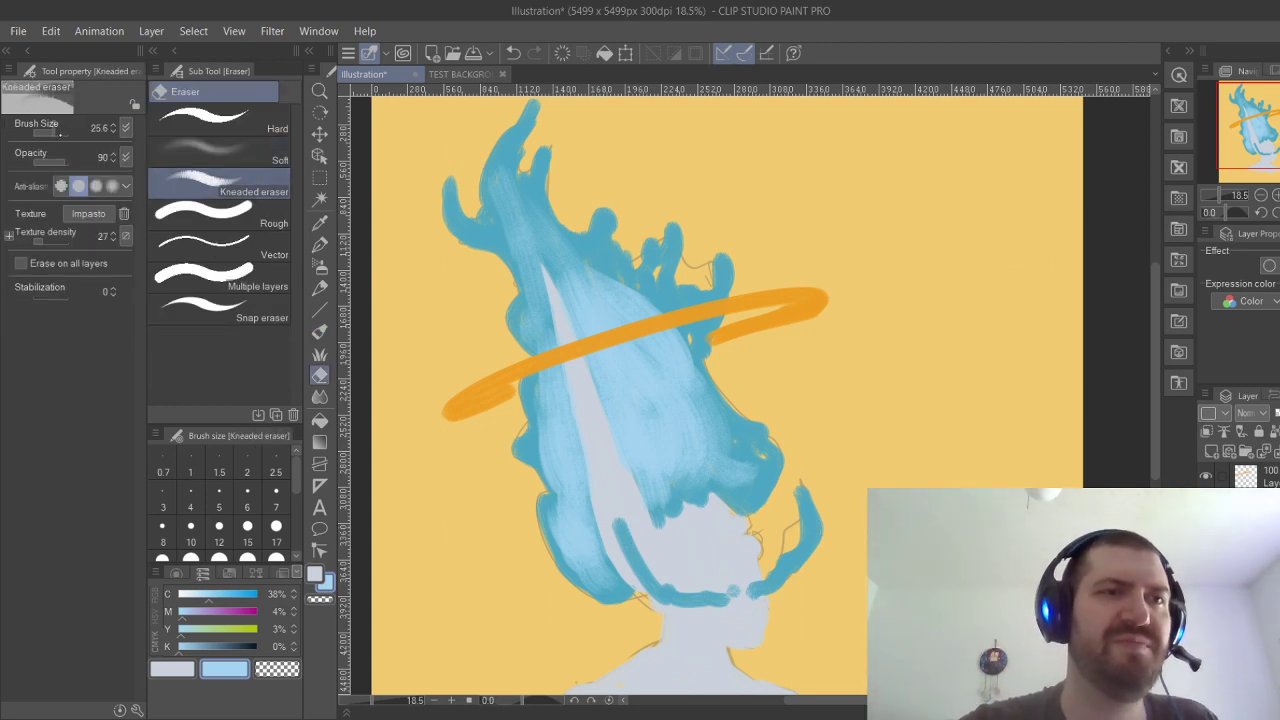
drag(60, 134, 63, 134)
click(111, 185)
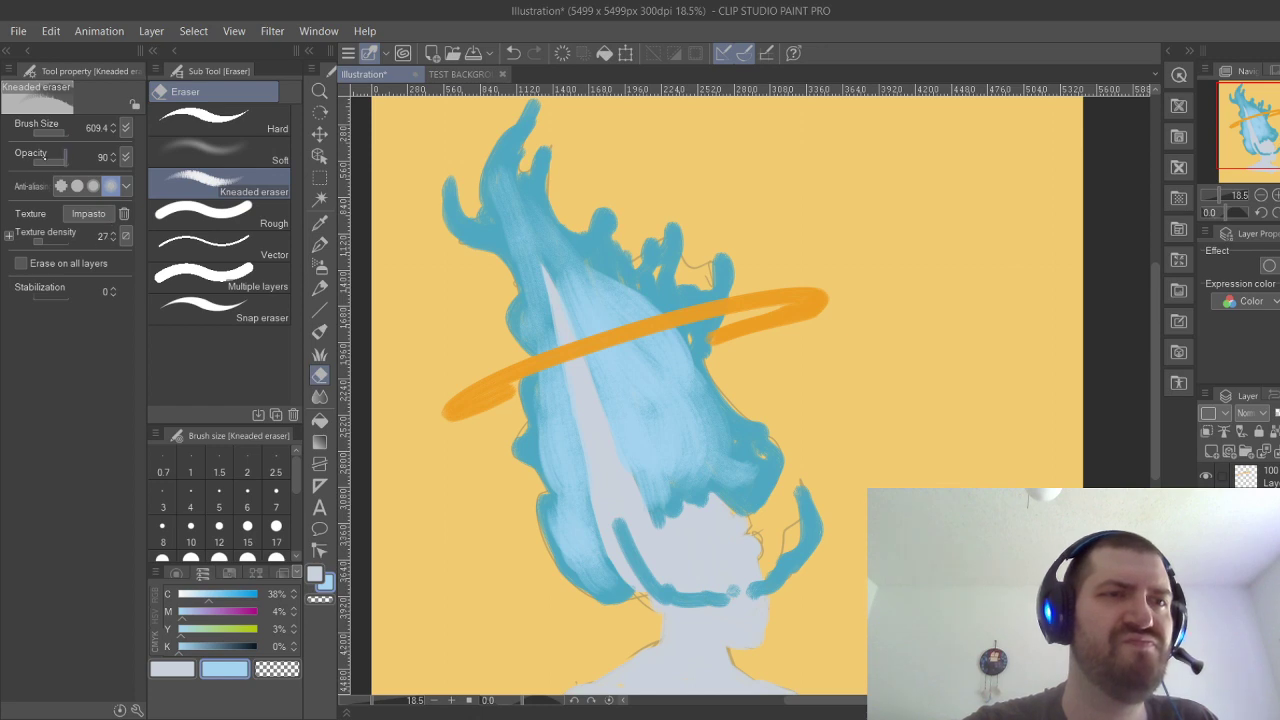
drag(44, 155, 38, 156)
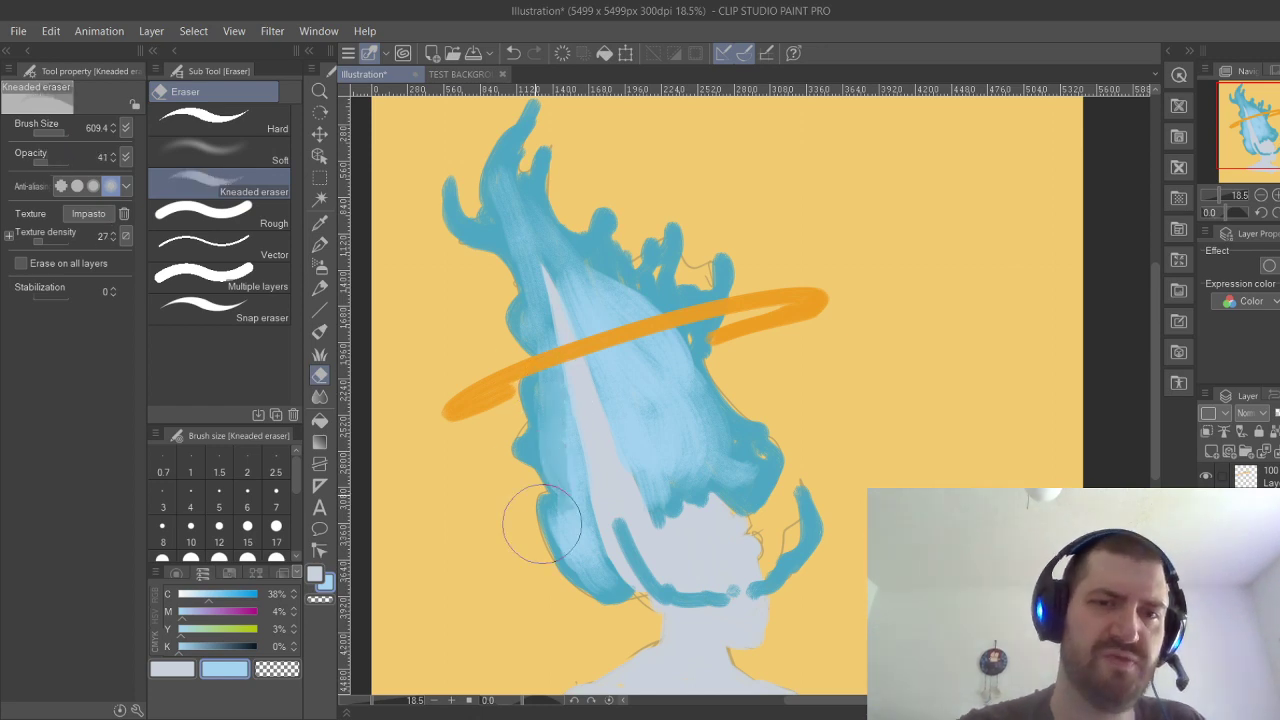
Softly erase the outer edges of the light blue hair highlights, redoing strokes and reducing the eraser size to 336.4.
key(ctrl+z)
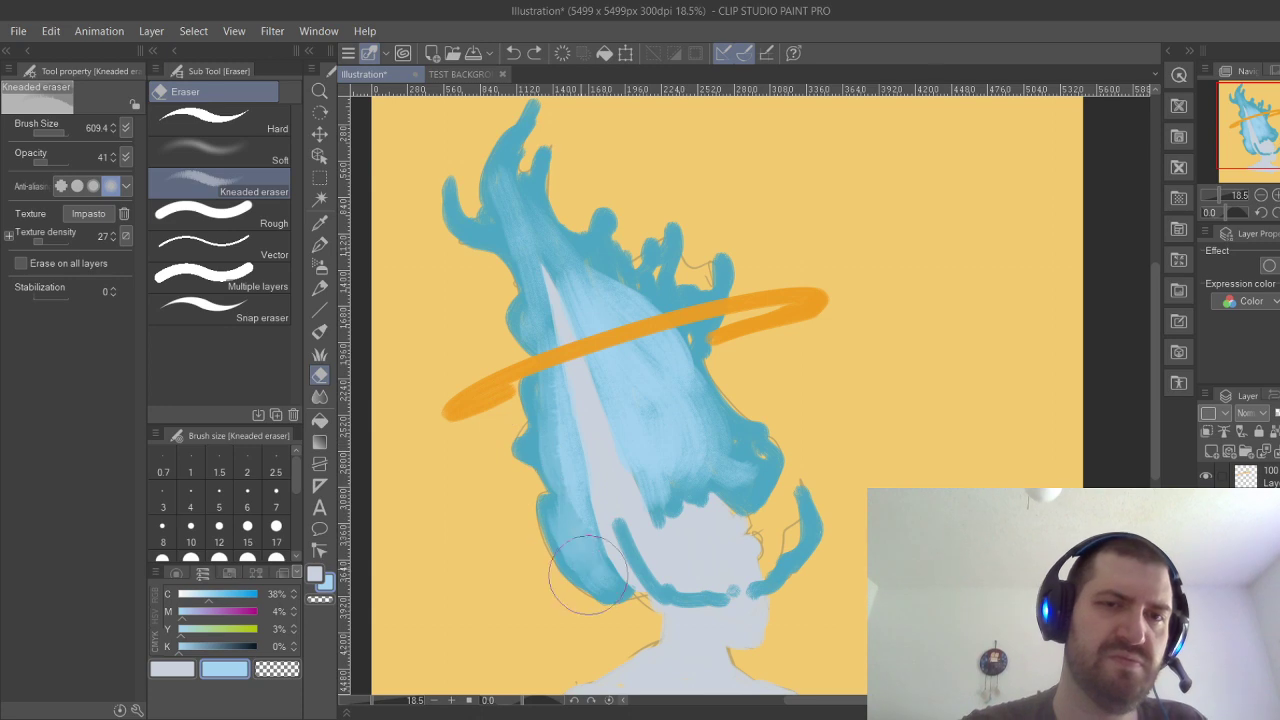
drag(588, 574, 631, 600)
mouse_move(515, 457)
mouse_down()
mouse_move(540, 555)
mouse_move(577, 598)
mouse_up()
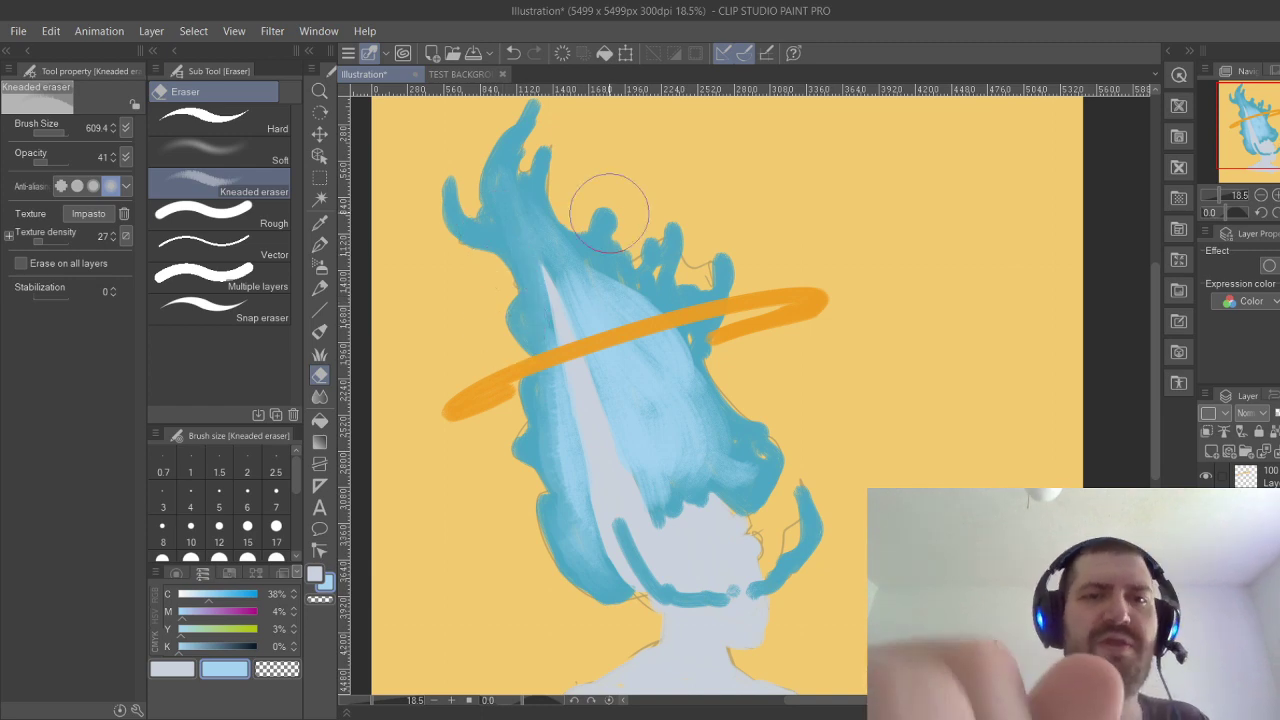
mouse_move(583, 254)
mouse_down()
mouse_move(667, 320)
mouse_move(759, 456)
mouse_move(625, 294)
mouse_move(677, 330)
mouse_move(714, 381)
mouse_move(730, 436)
mouse_move(760, 410)
mouse_up()
key(ctrl+z)
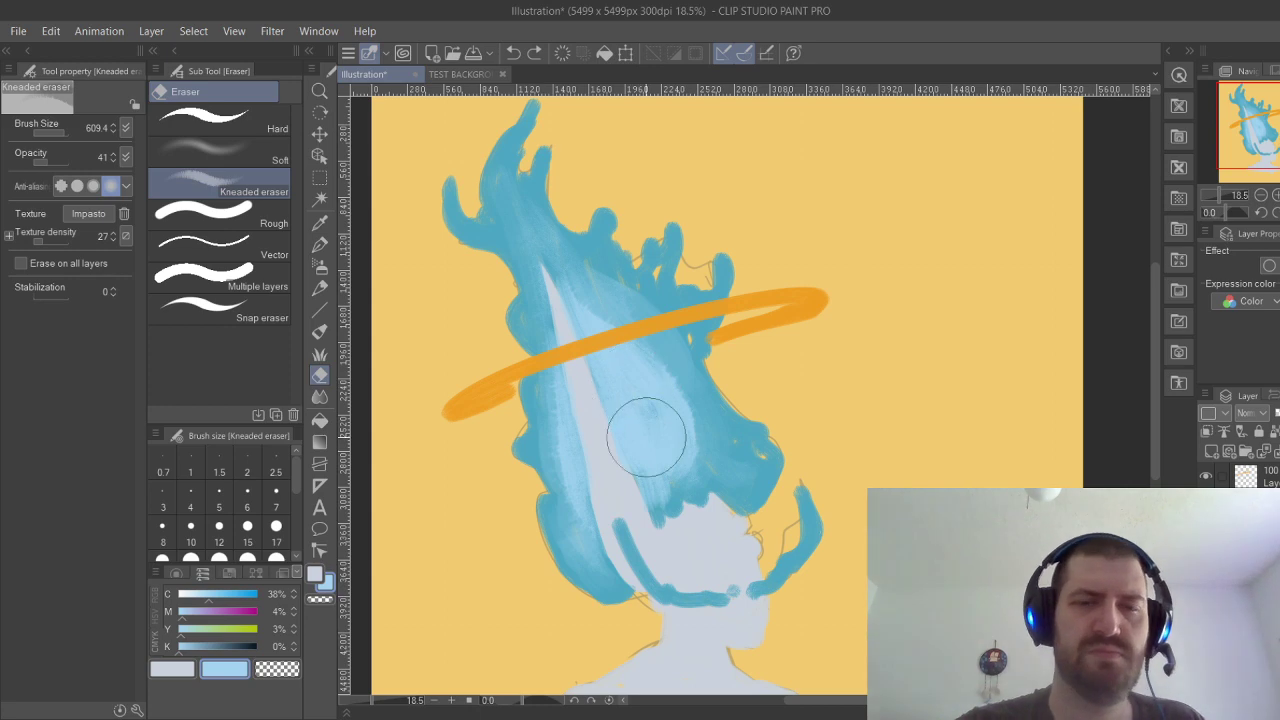
mouse_move(646, 437)
mouse_down()
mouse_move(646, 400)
mouse_move(609, 443)
mouse_move(643, 457)
mouse_move(643, 511)
mouse_up()
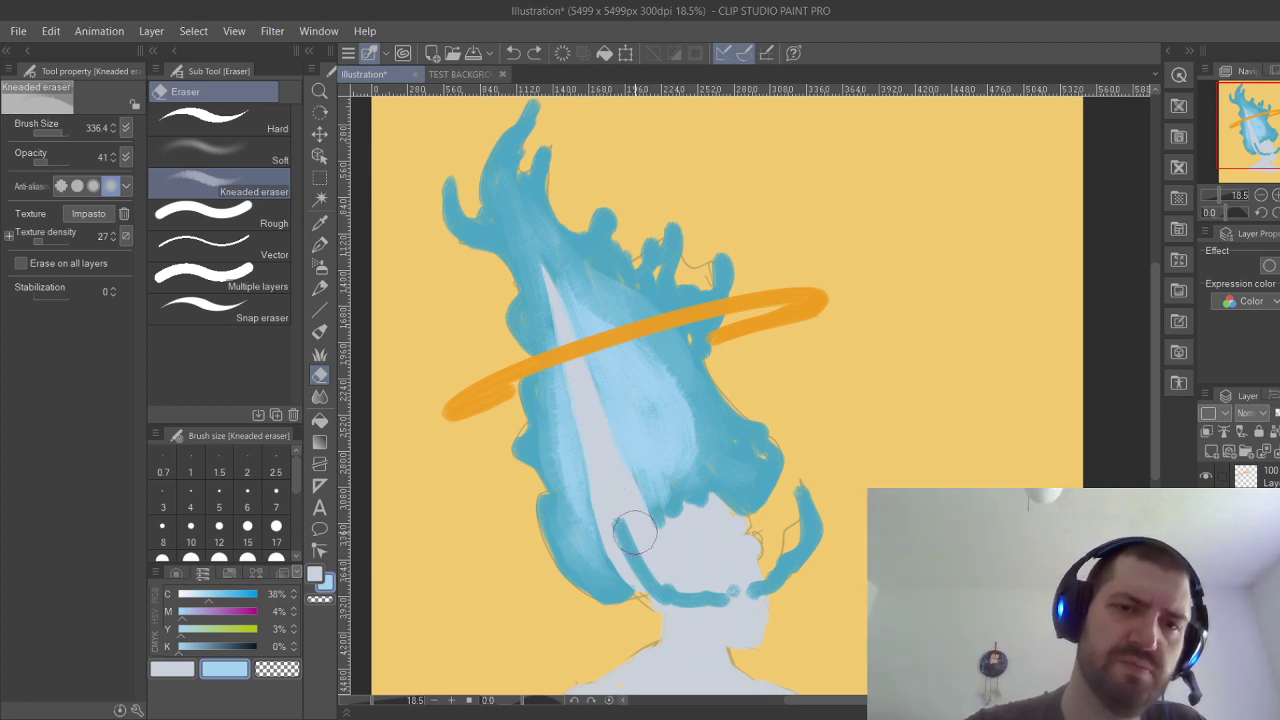
Mix a pale yellow of C 4%, M 4%, Y 50% and K 0%, and return to the Gouache brush.
scroll(613, 414, down, 3)
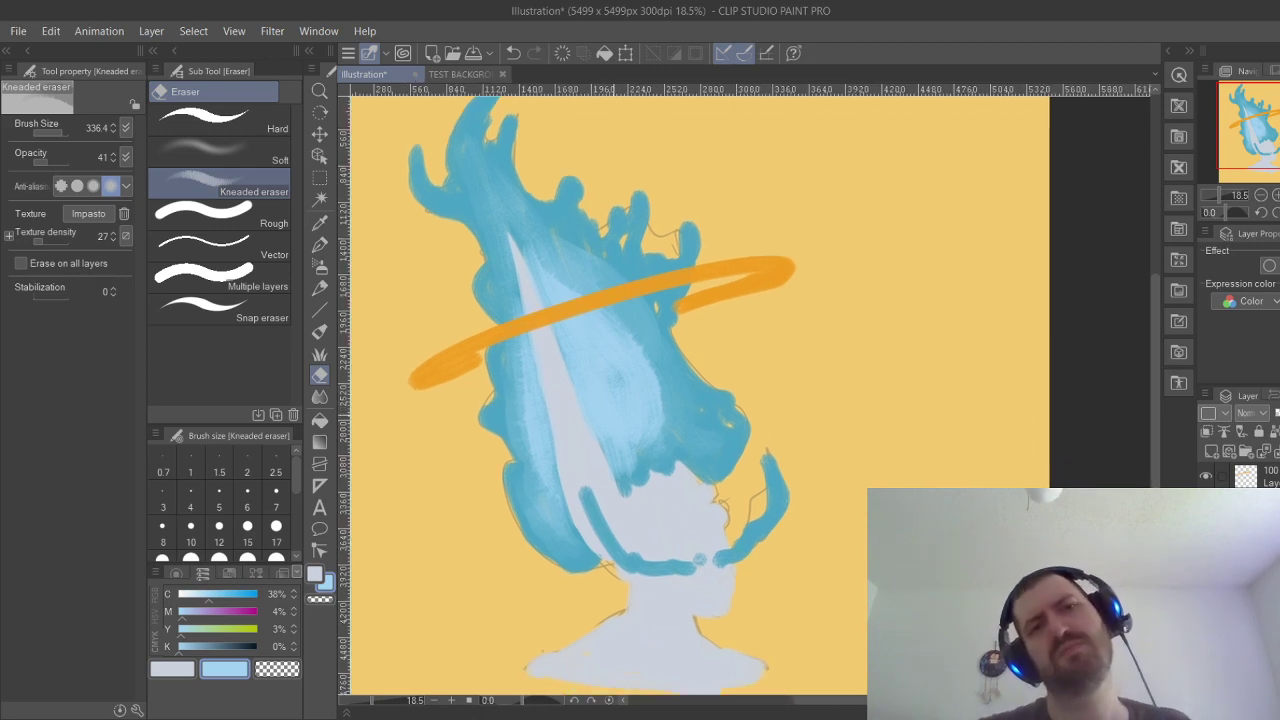
scroll(647, 345, up, 3)
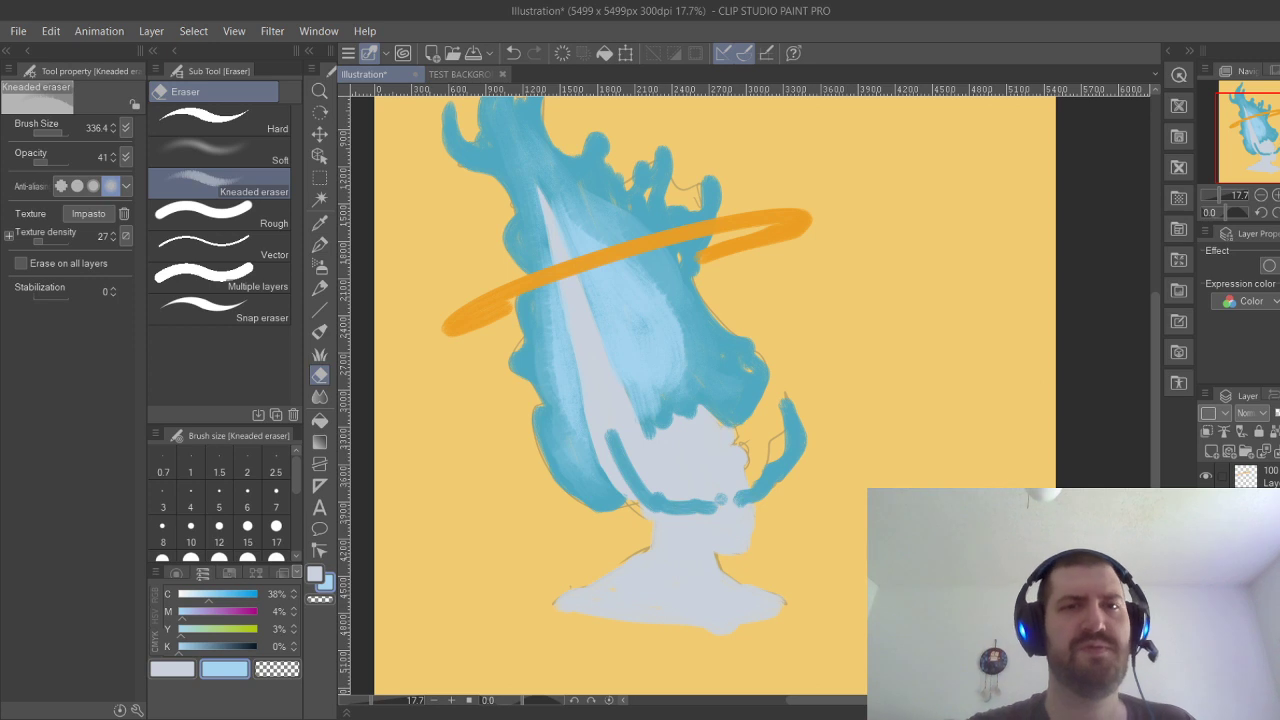
scroll(727, 390, up, 2)
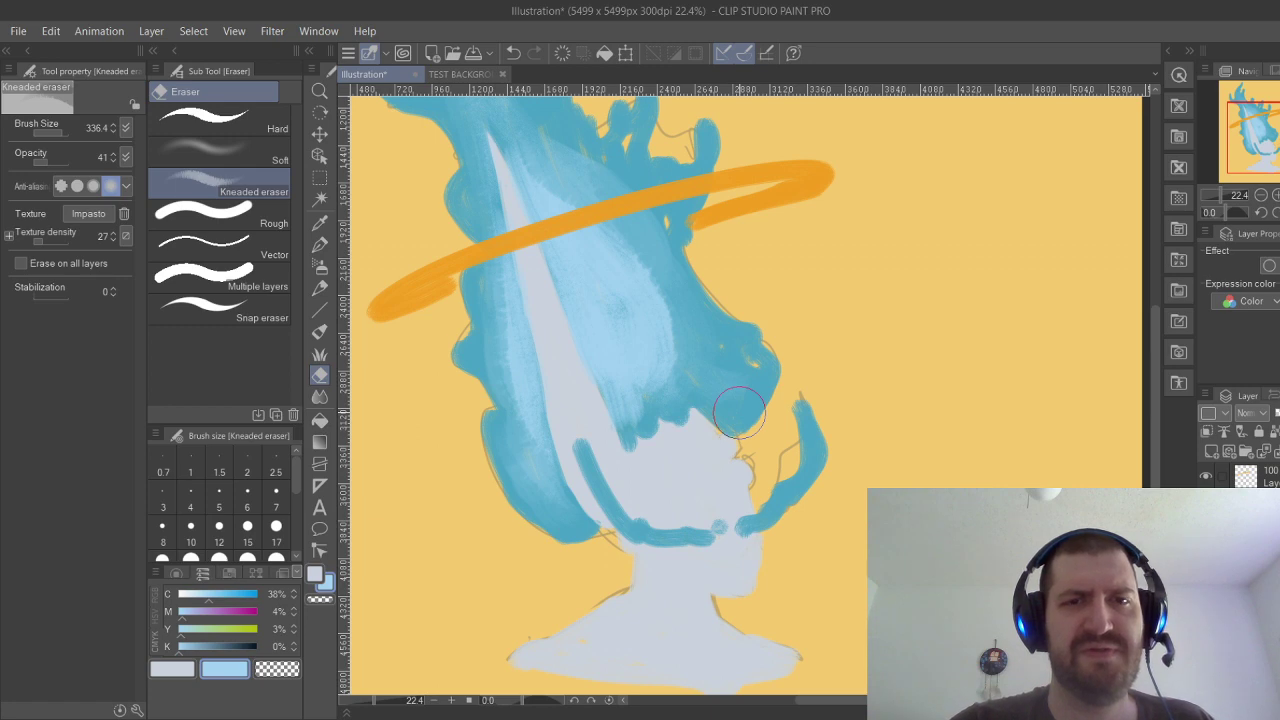
drag(740, 412, 838, 550)
shift+drag(838, 550, 885, 515)
drag(740, 450, 778, 379)
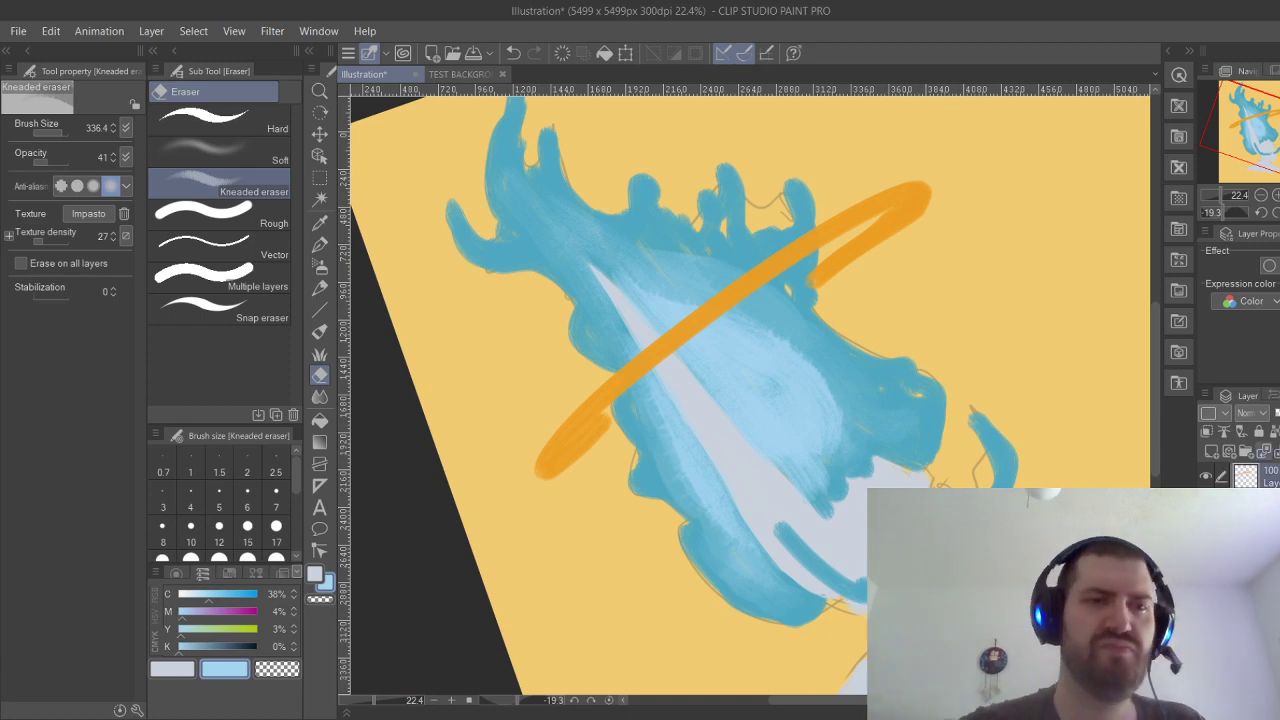
click(188, 594)
click(218, 628)
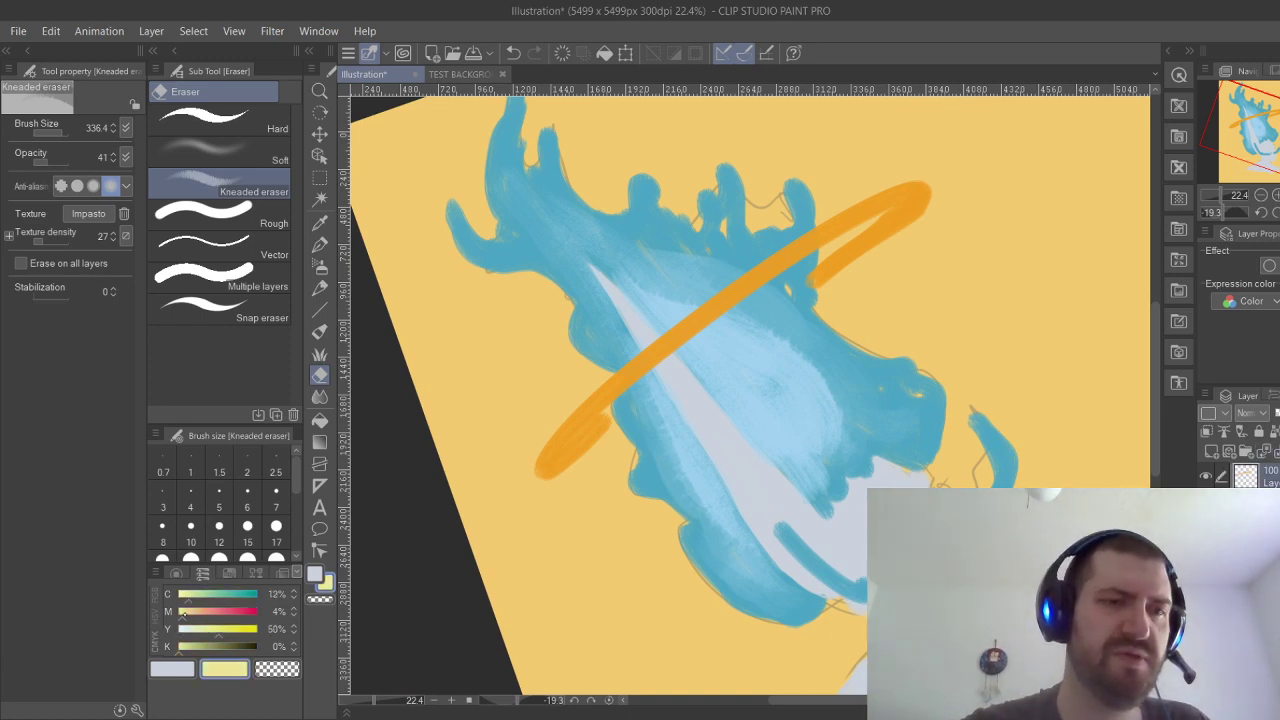
click(182, 595)
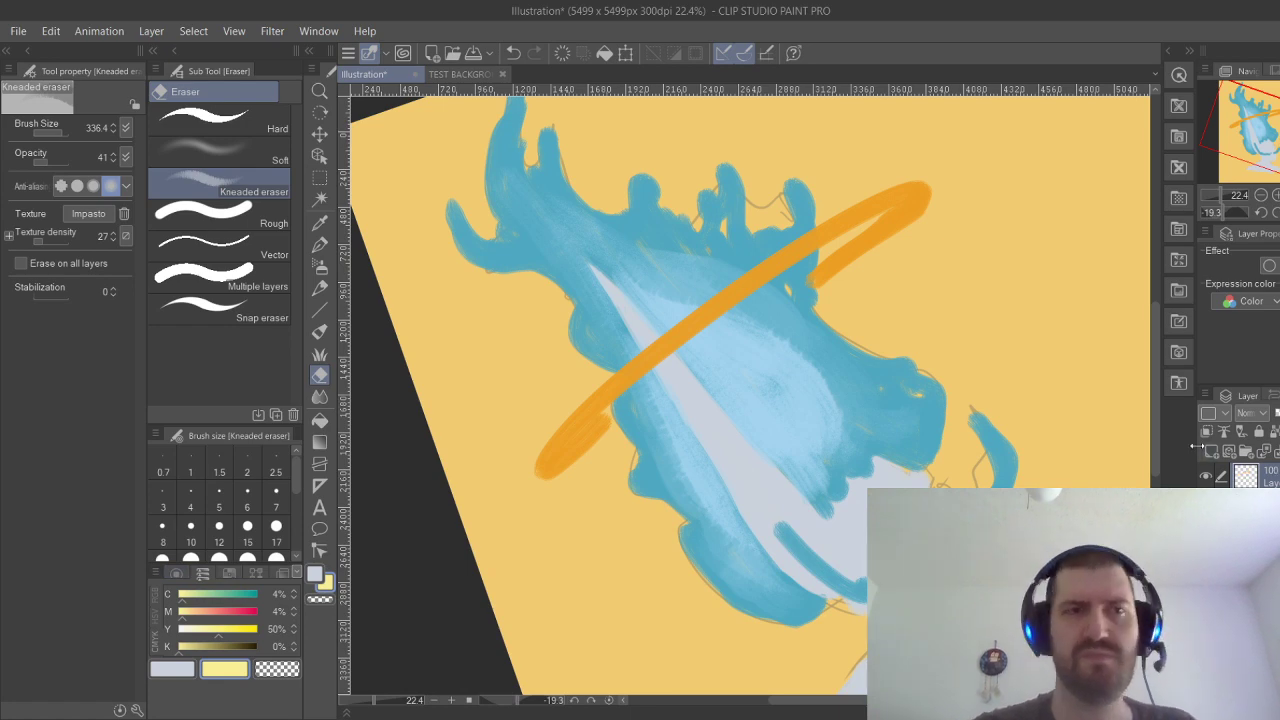
click(320, 331)
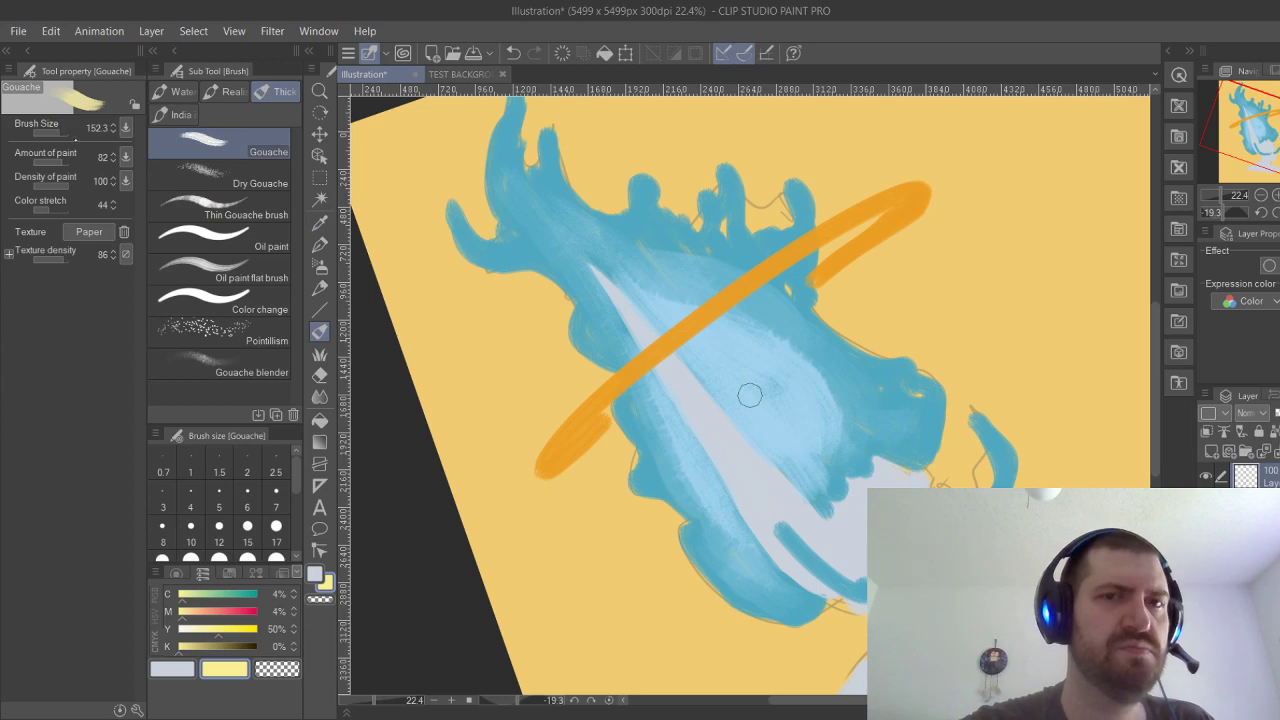
Paint a pale yellow highlight along the halo's front band and around its far end at brush size 152.3, redoing unsatisfactory strokes.
mouse_move(575, 437)
mouse_down()
mouse_move(664, 335)
mouse_move(571, 438)
mouse_move(710, 310)
mouse_up()
key(ctrl+z)
drag(663, 352, 834, 221)
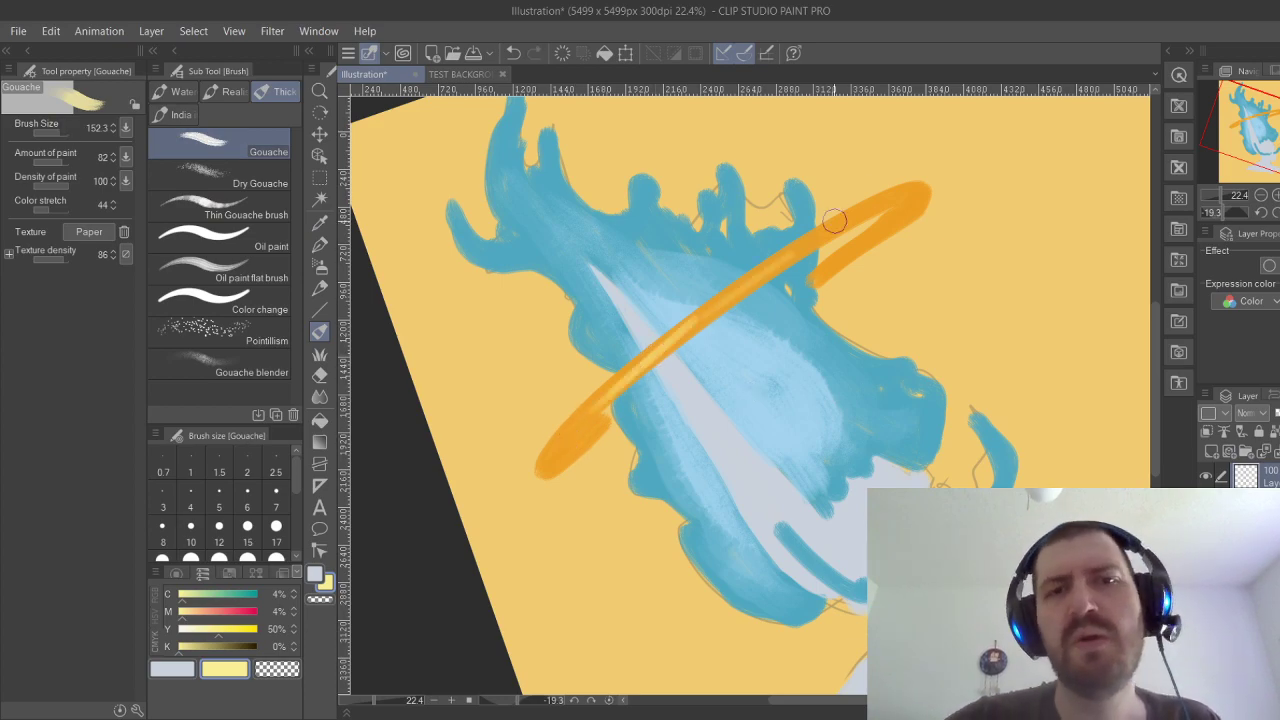
drag(693, 327, 832, 230)
key(ctrl+z)
mouse_move(744, 283)
mouse_down()
mouse_move(846, 211)
mouse_move(913, 190)
mouse_up()
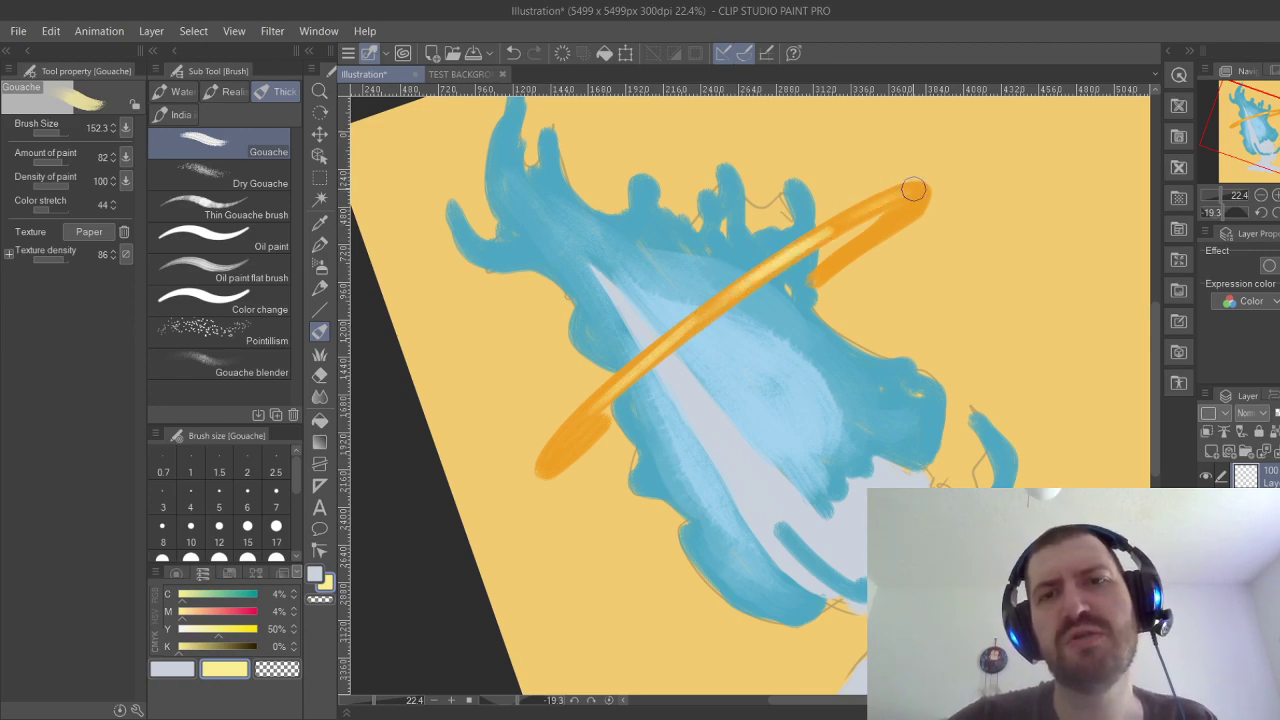
mouse_move(833, 257)
mouse_down()
mouse_move(933, 191)
mouse_move(860, 241)
mouse_move(933, 196)
mouse_move(911, 193)
mouse_move(910, 210)
mouse_move(918, 194)
mouse_move(898, 197)
mouse_move(828, 232)
mouse_move(880, 204)
mouse_move(901, 198)
mouse_move(791, 257)
mouse_up()
key(ctrl+z)
key(ctrl+z)
mouse_move(852, 219)
mouse_down()
mouse_move(804, 248)
mouse_move(834, 227)
mouse_move(814, 242)
mouse_up()
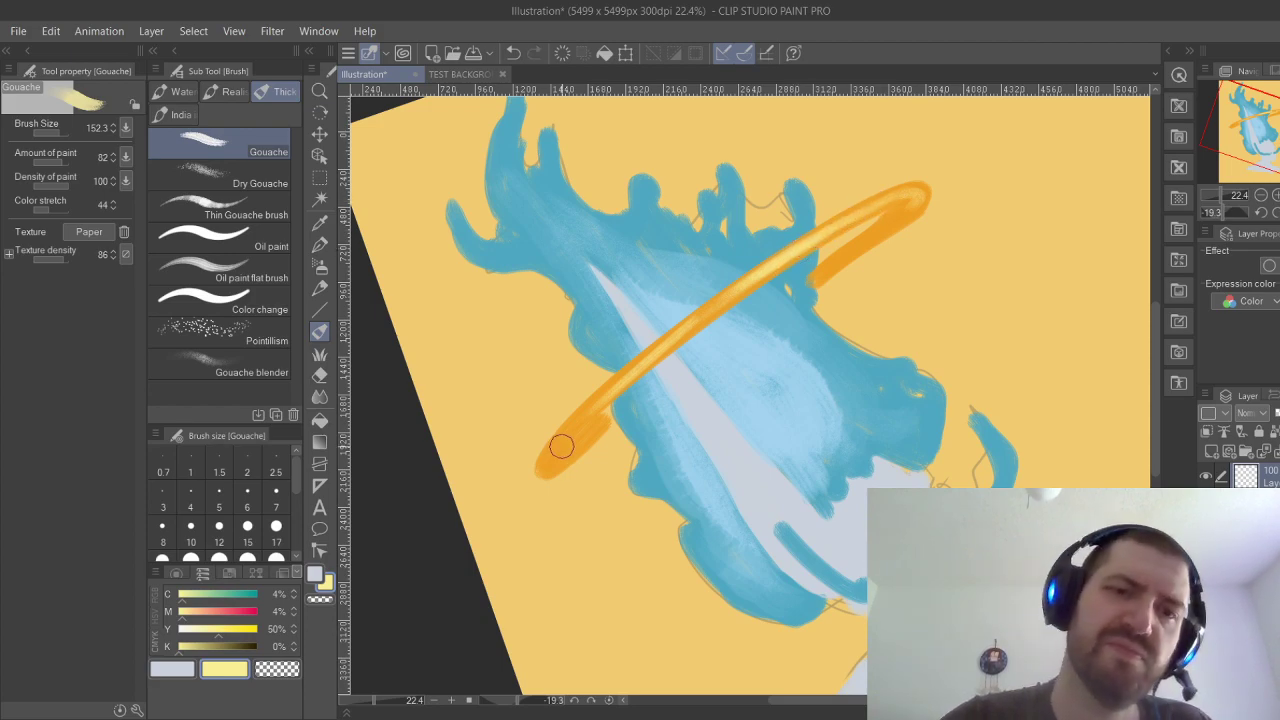
Carry the pale yellow highlight to the halo's near end and brighten the front band, redoing strokes as needed.
drag(561, 446, 652, 355)
key(ctrl+z)
drag(545, 456, 653, 352)
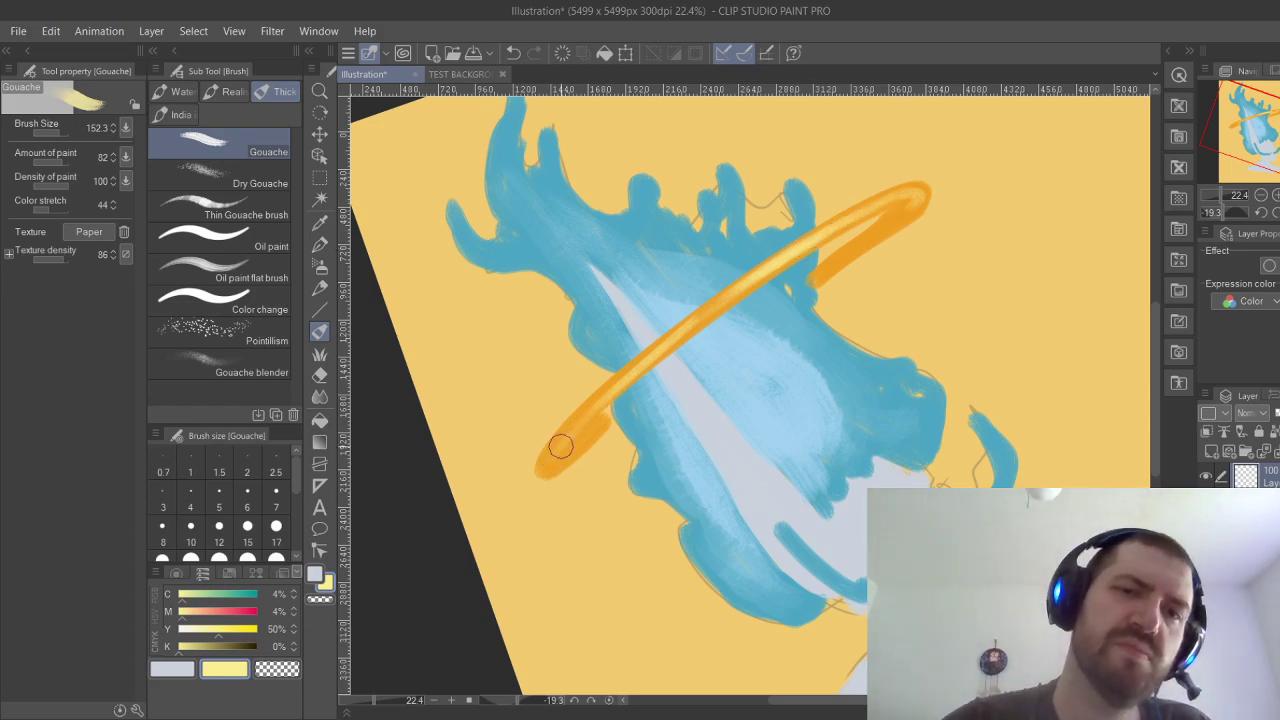
mouse_move(561, 446)
mouse_down()
mouse_move(745, 269)
mouse_move(681, 330)
mouse_move(826, 229)
mouse_up()
key(ctrl+z)
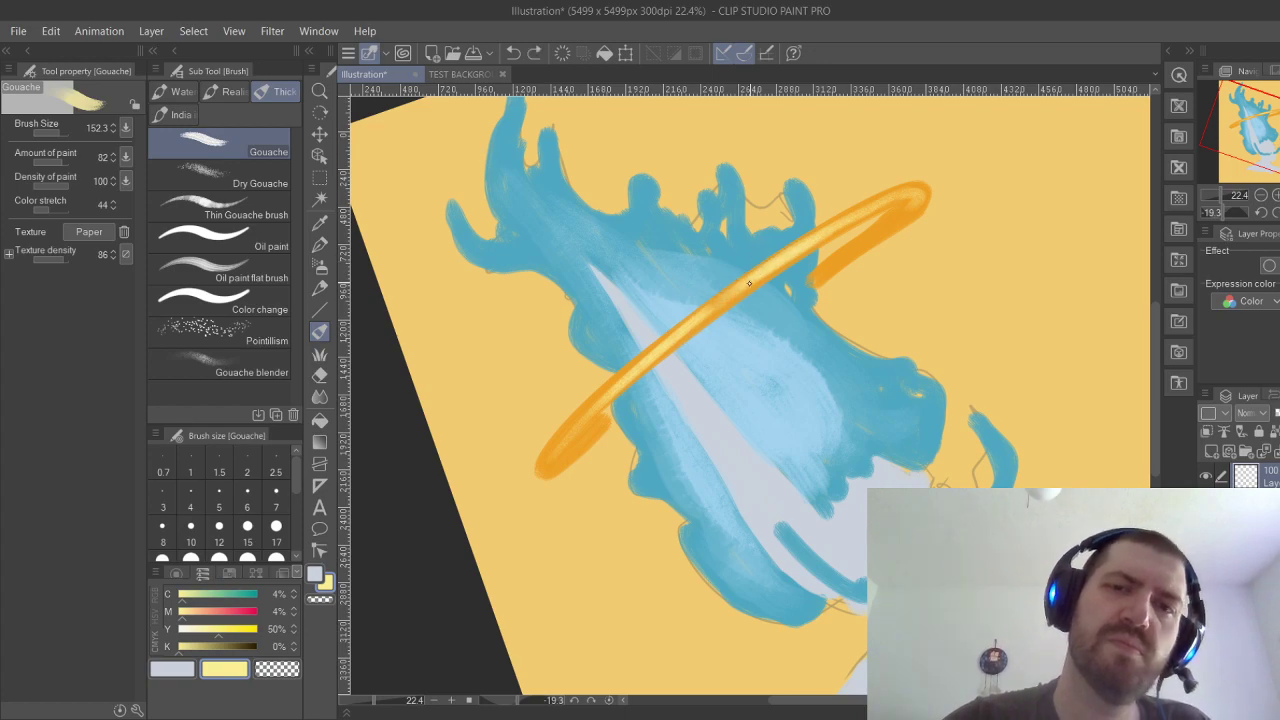
drag(665, 338, 810, 230)
drag(722, 298, 574, 431)
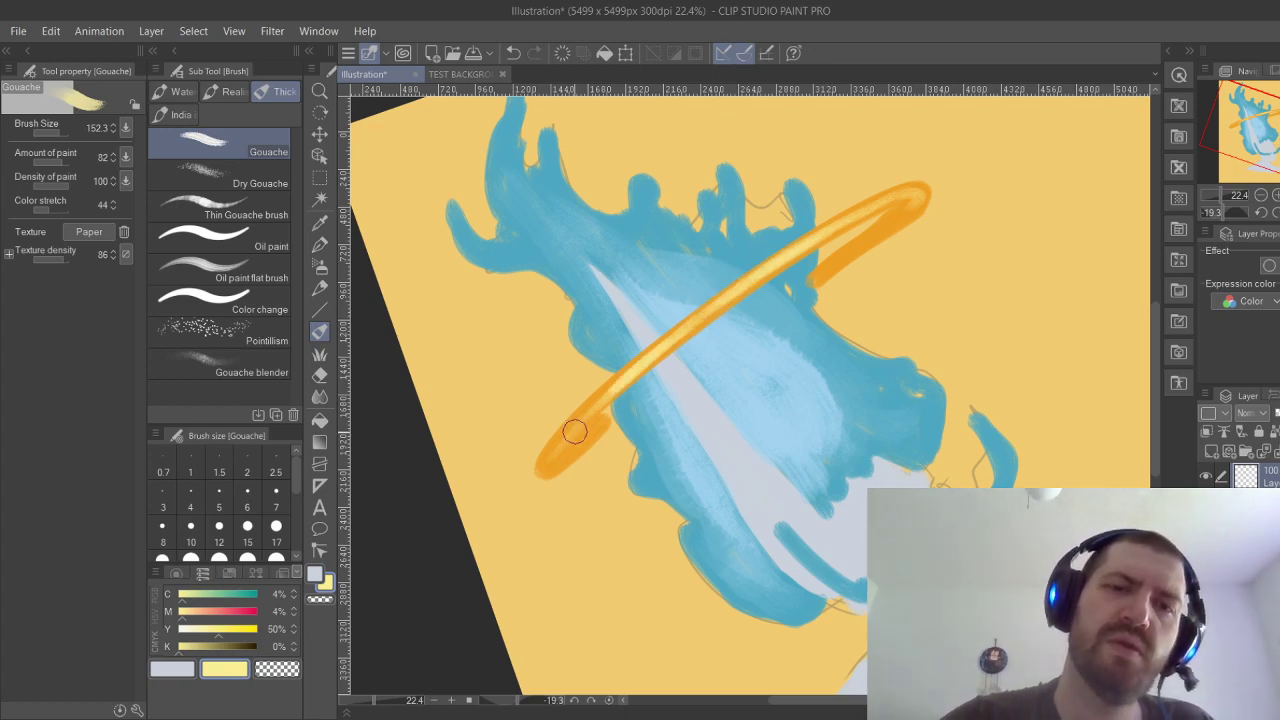
mouse_move(626, 374)
mouse_down()
mouse_move(558, 447)
mouse_move(571, 451)
mouse_up()
key(ctrl+z)
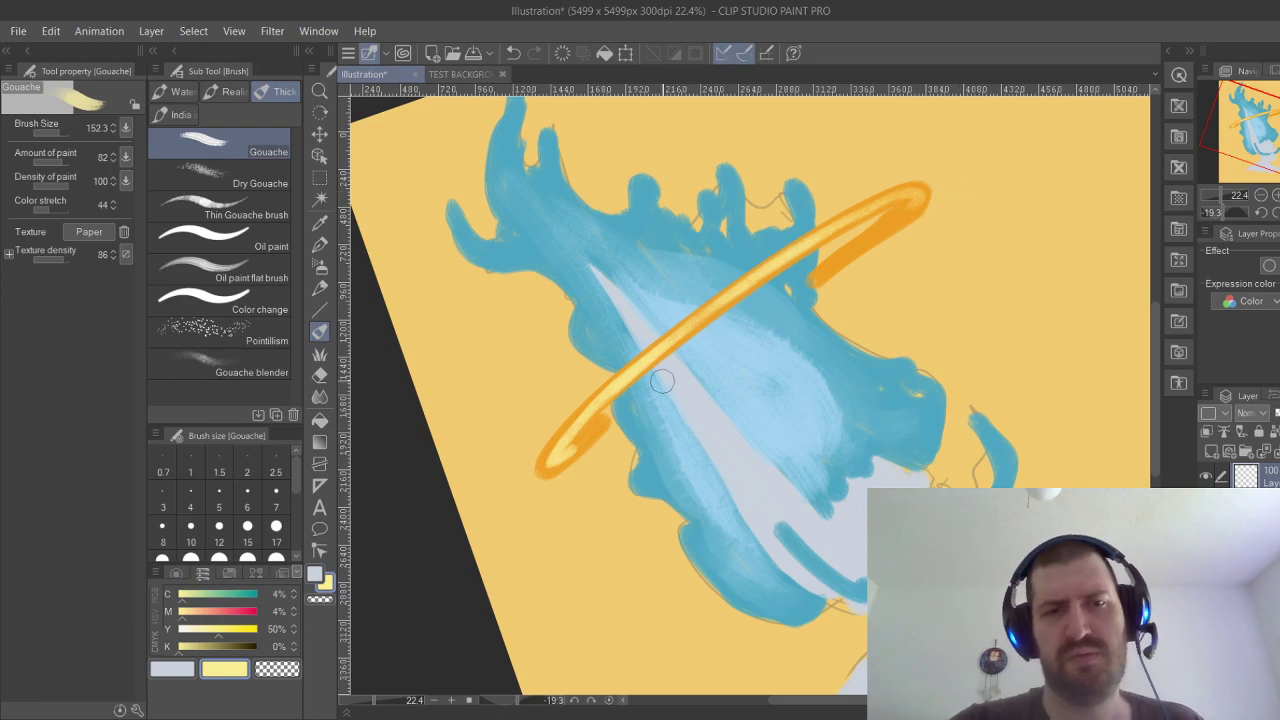
Retry a pale yellow stroke at the halo's near end and mix an orange of C 4%, M 43%, Y 83% and K 0%.
drag(570, 454, 592, 434)
key(ctrl+z)
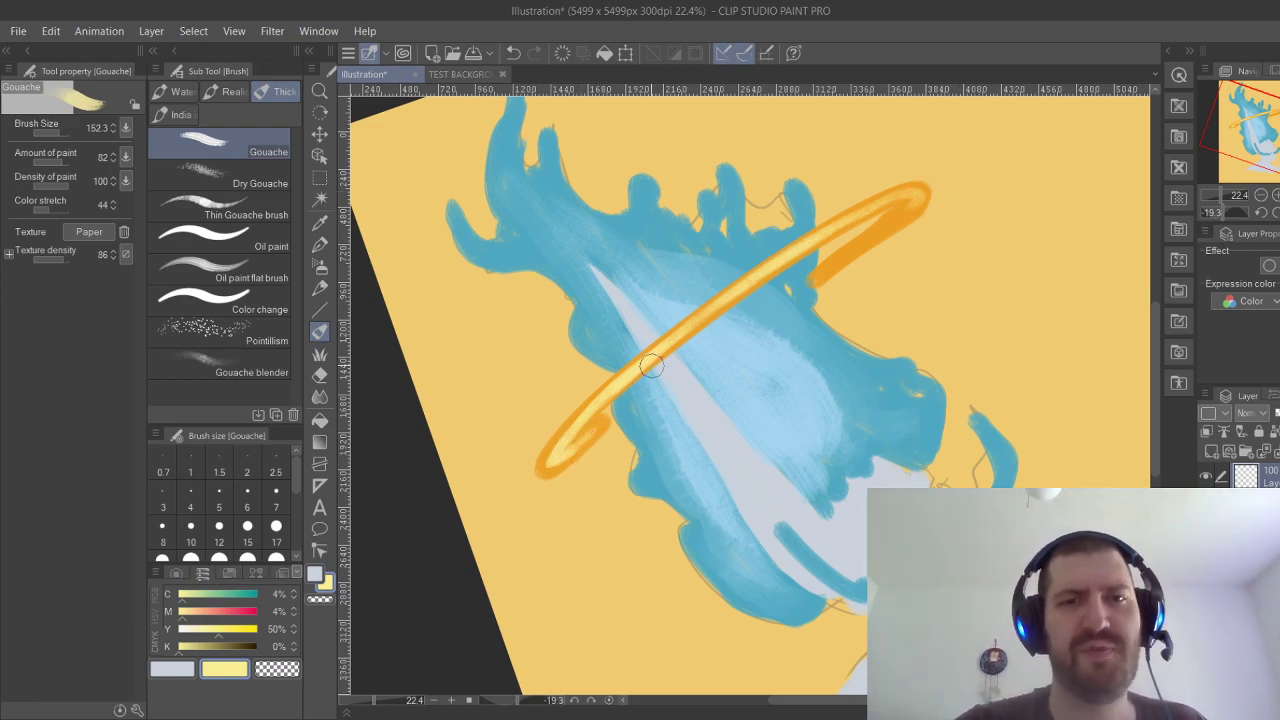
scroll(841, 394, up, 1)
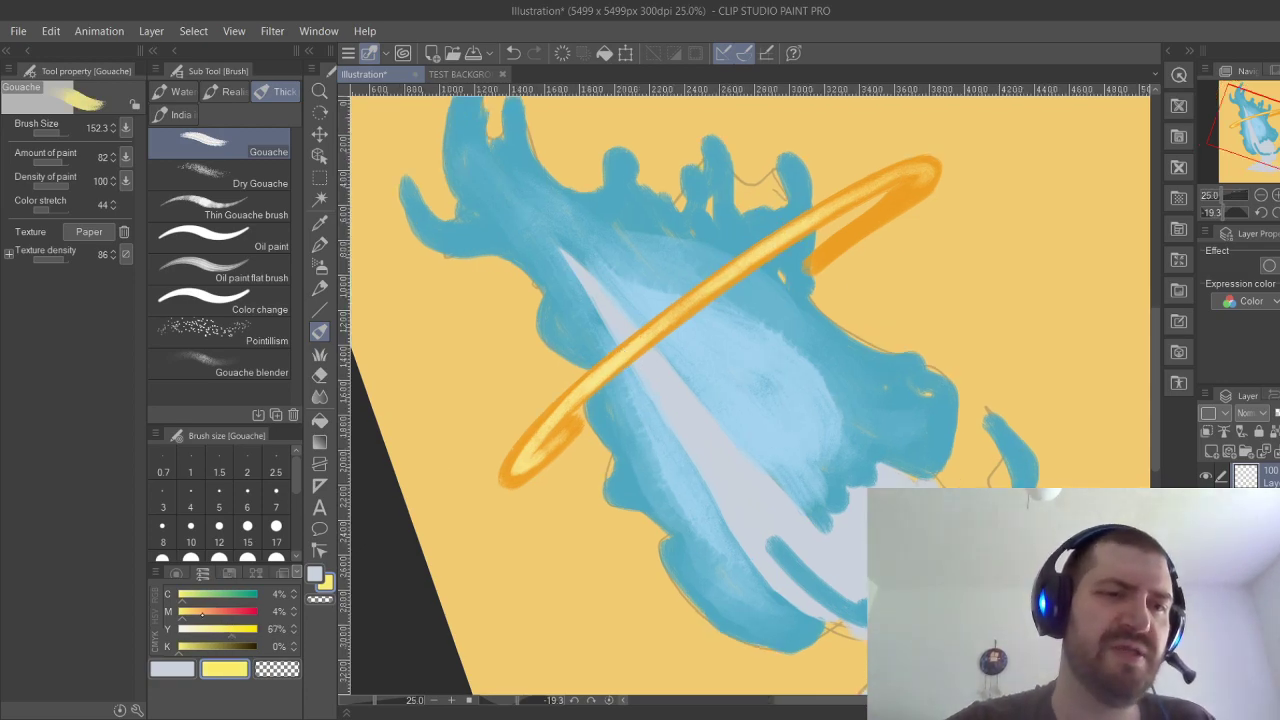
click(201, 611)
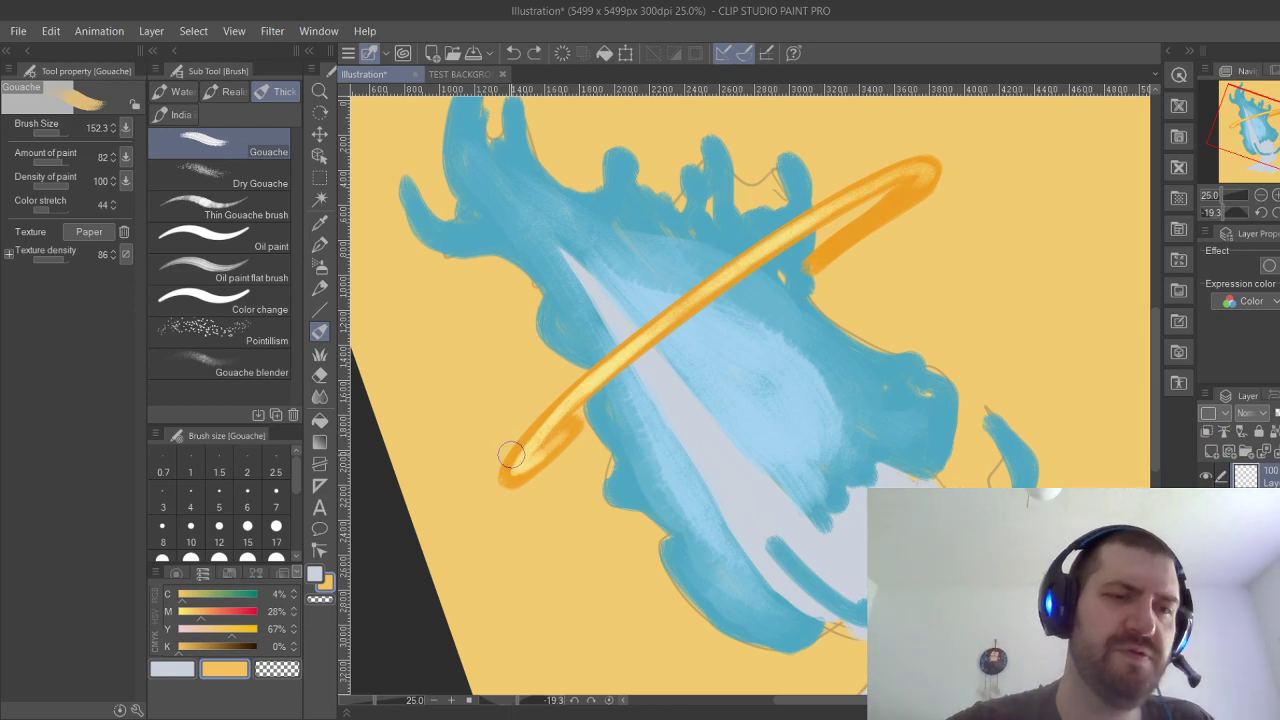
click(214, 612)
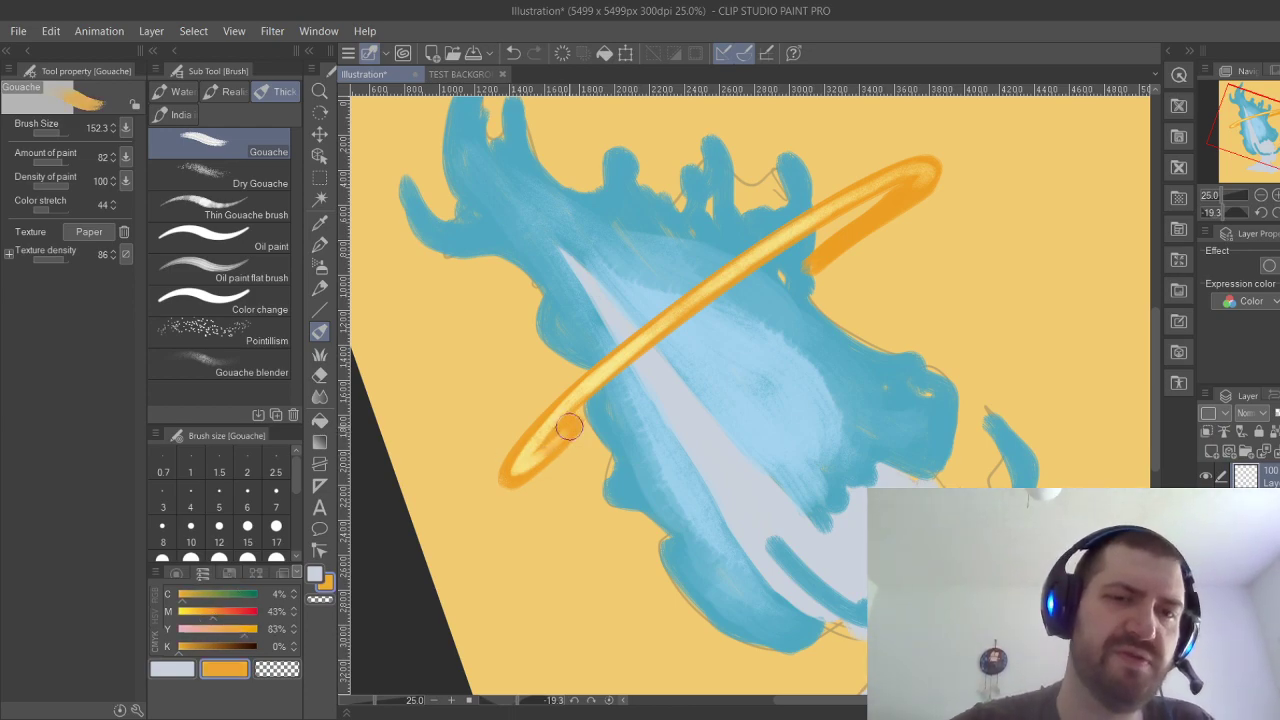
Paint the orange over the pale yellow at the halo's near end and along its front band, redoing strokes as needed.
key(ctrl+z)
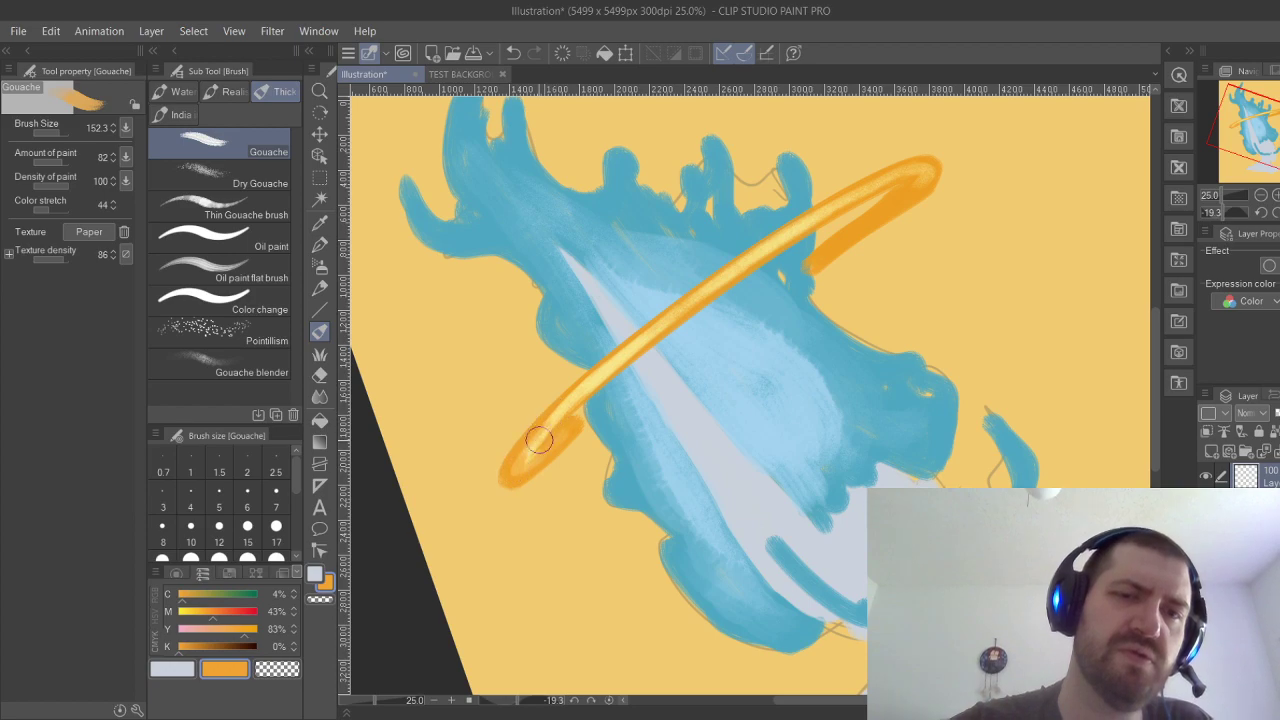
key(ctrl+z)
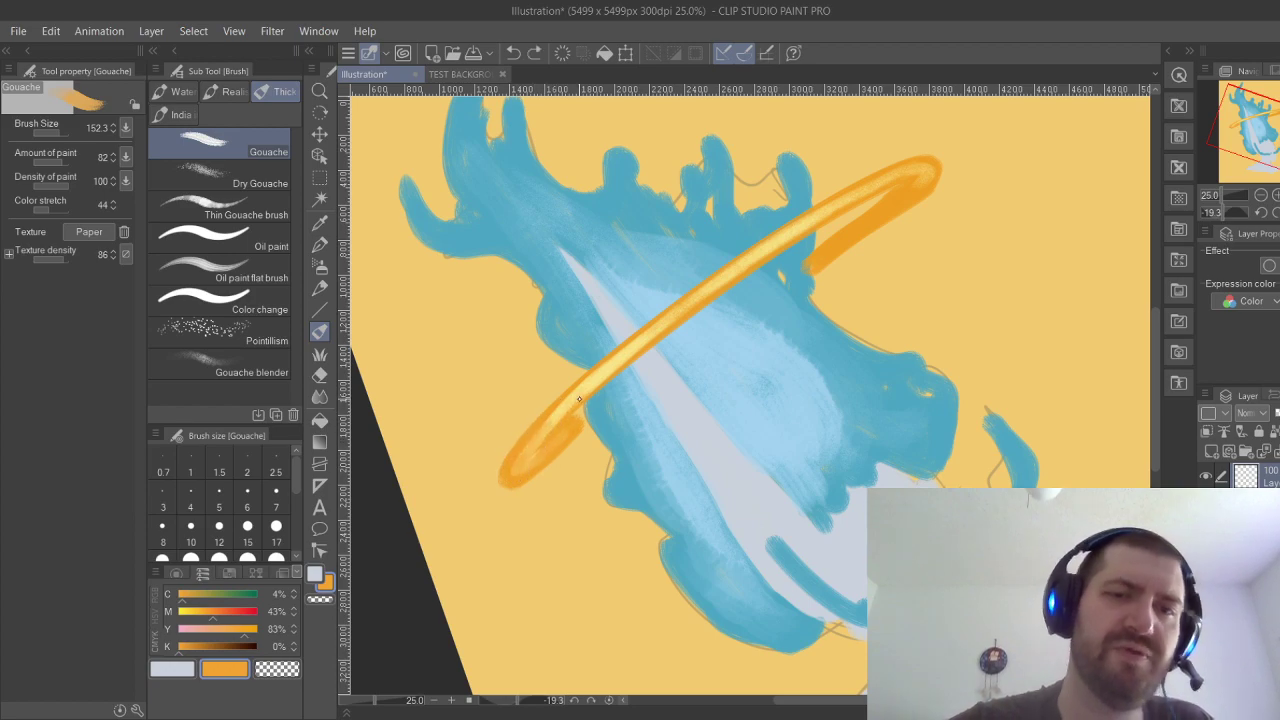
key(ctrl+y)
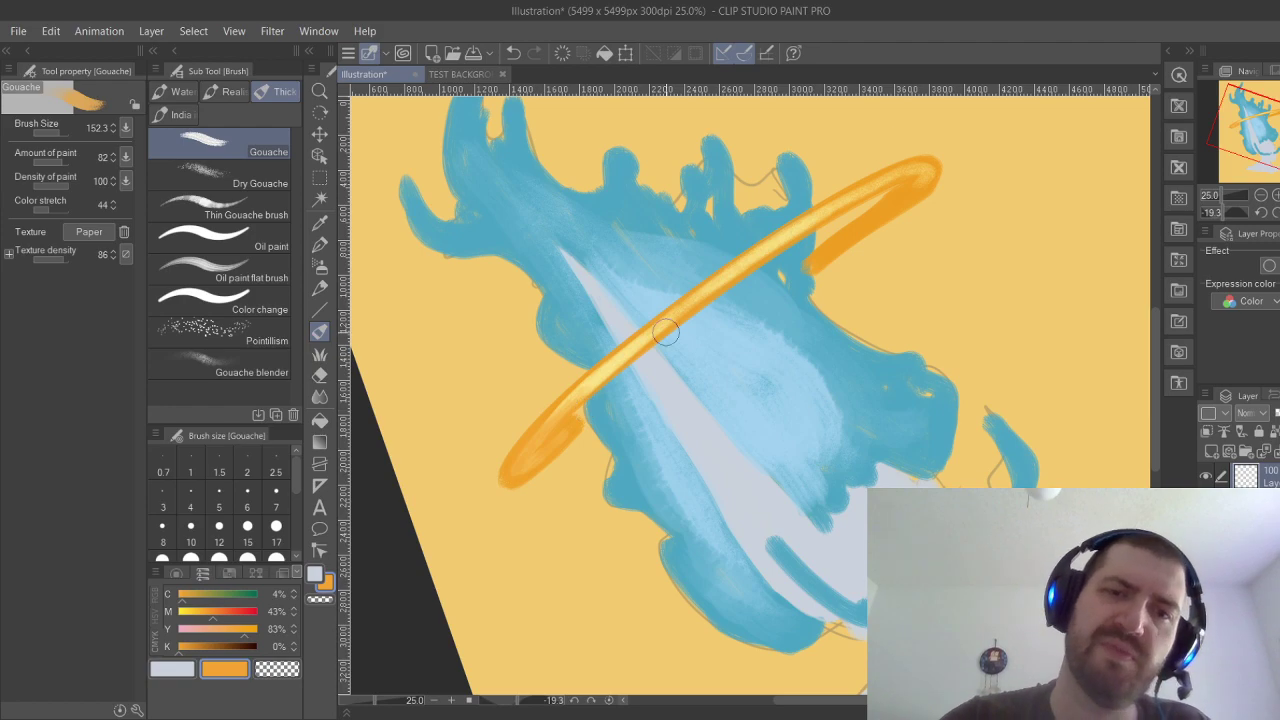
mouse_move(702, 292)
mouse_down()
mouse_move(652, 336)
mouse_move(804, 222)
mouse_move(672, 320)
mouse_move(766, 250)
mouse_up()
key(ctrl+z)
key(ctrl+z)
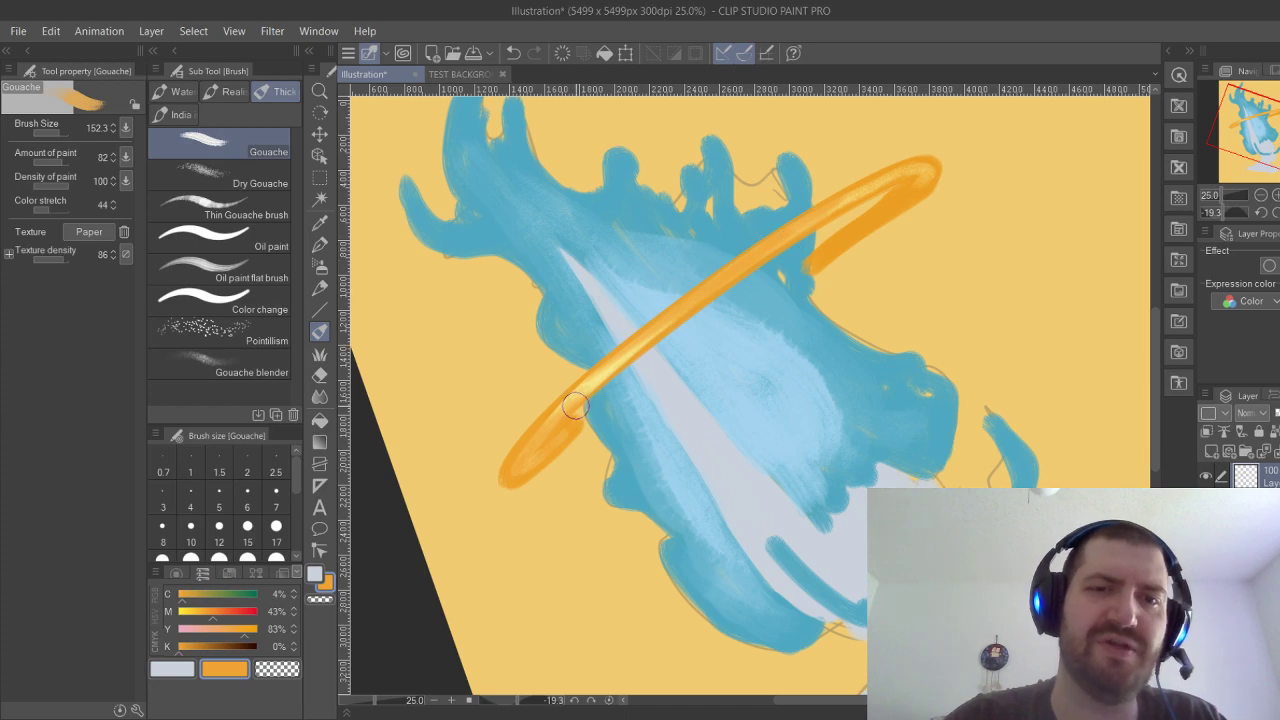
drag(574, 405, 688, 315)
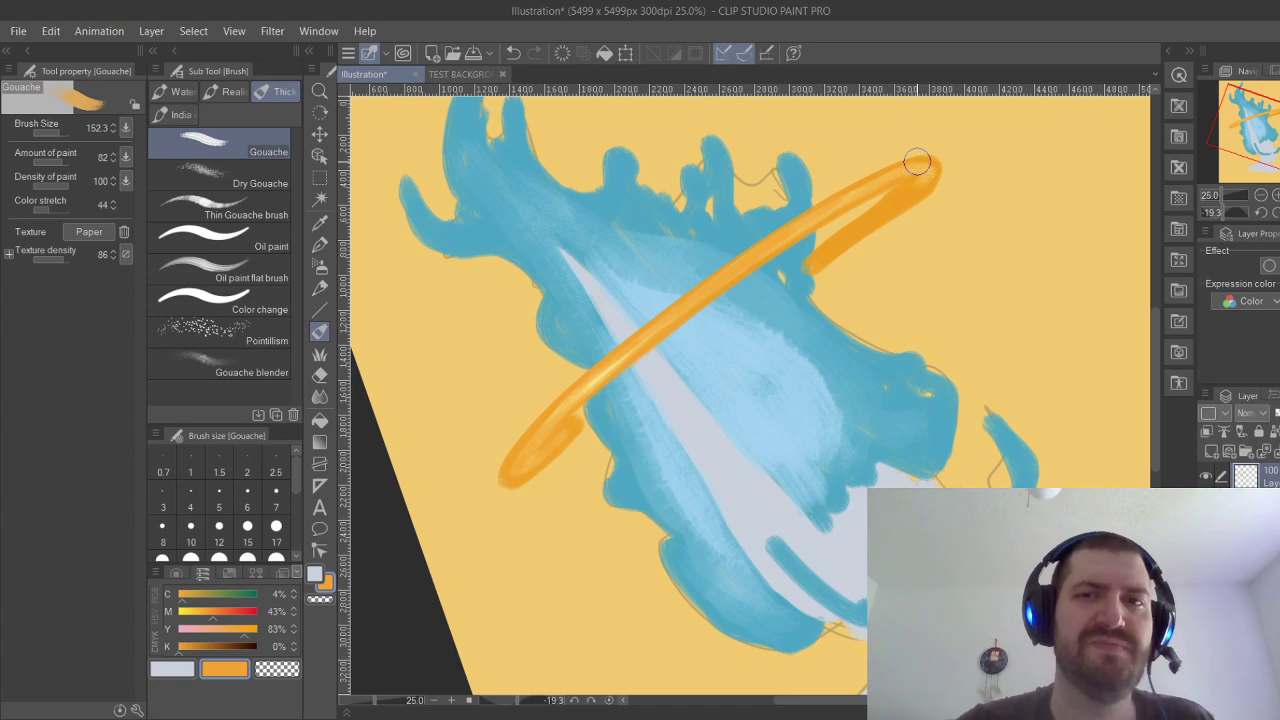
Blend the same orange over the halo's far end with the Gouache brush and check the halo against the whole figure.
drag(917, 162, 819, 259)
drag(835, 350, 740, 352)
drag(804, 426, 767, 388)
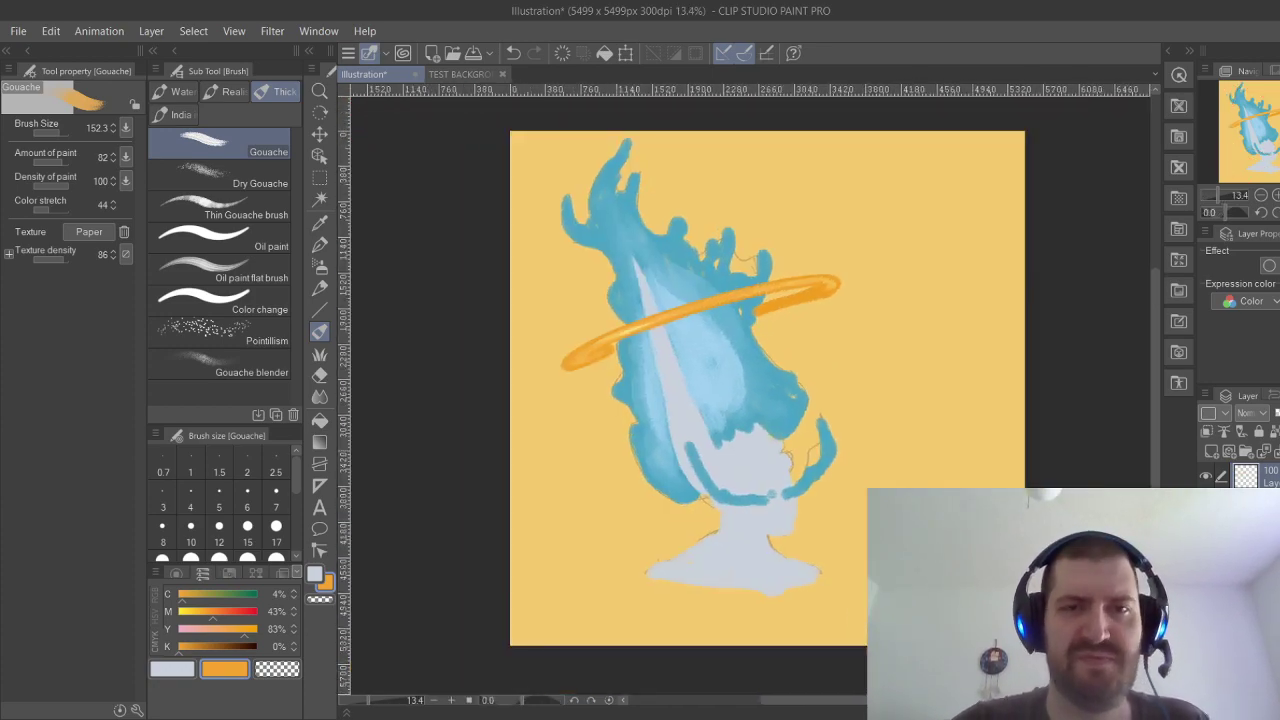
drag(846, 345, 930, 345)
drag(880, 420, 879, 366)
drag(780, 430, 916, 300)
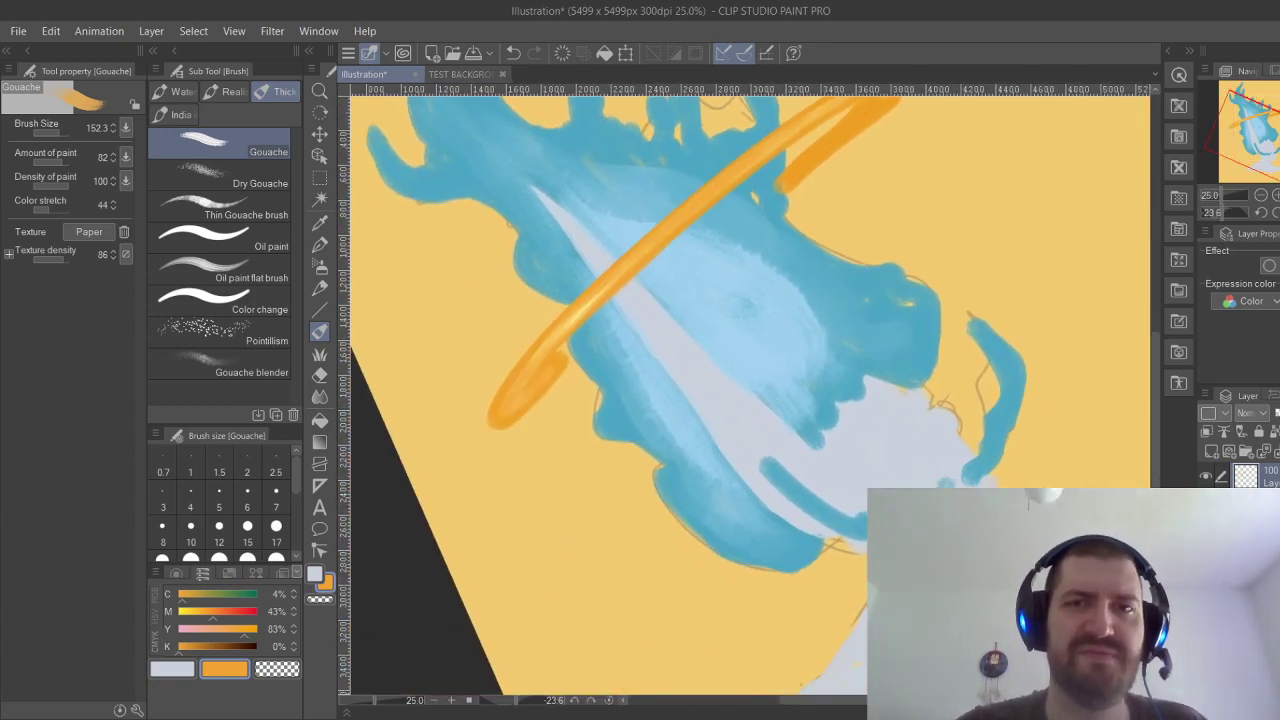
drag(760, 380, 814, 371)
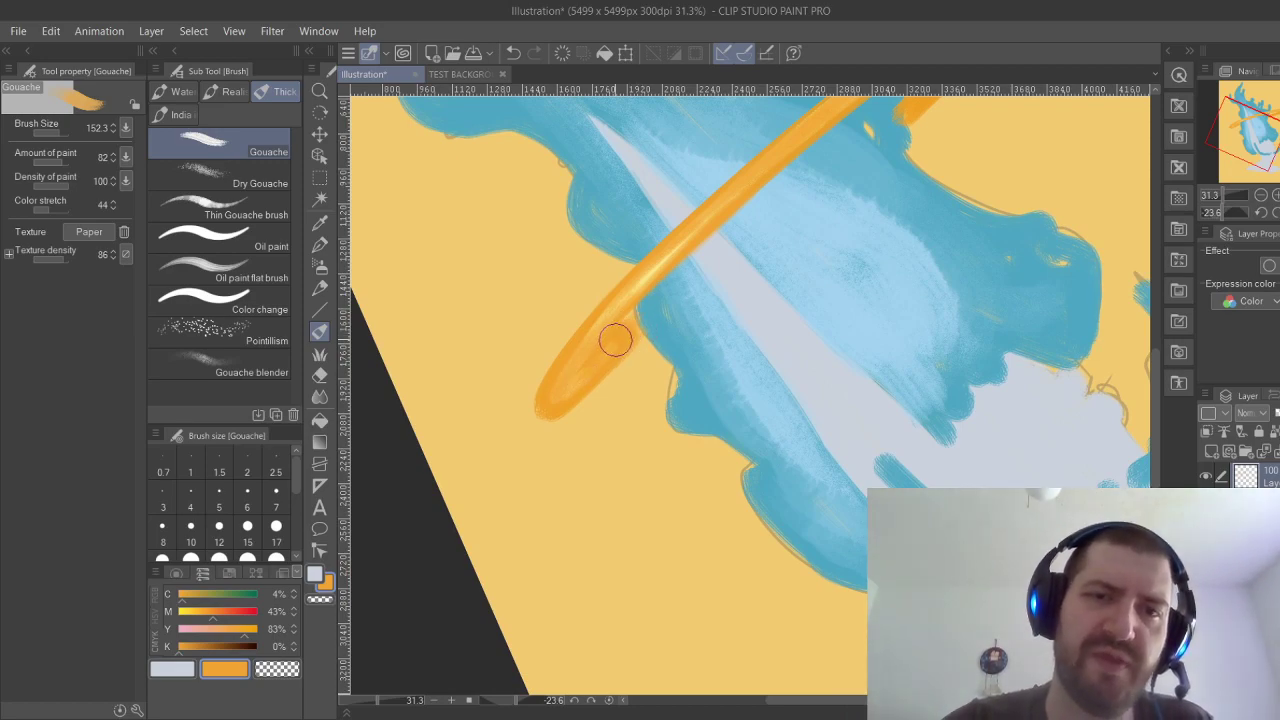
mouse_move(946, 100)
mouse_down()
mouse_move(770, 279)
mouse_move(811, 206)
mouse_up()
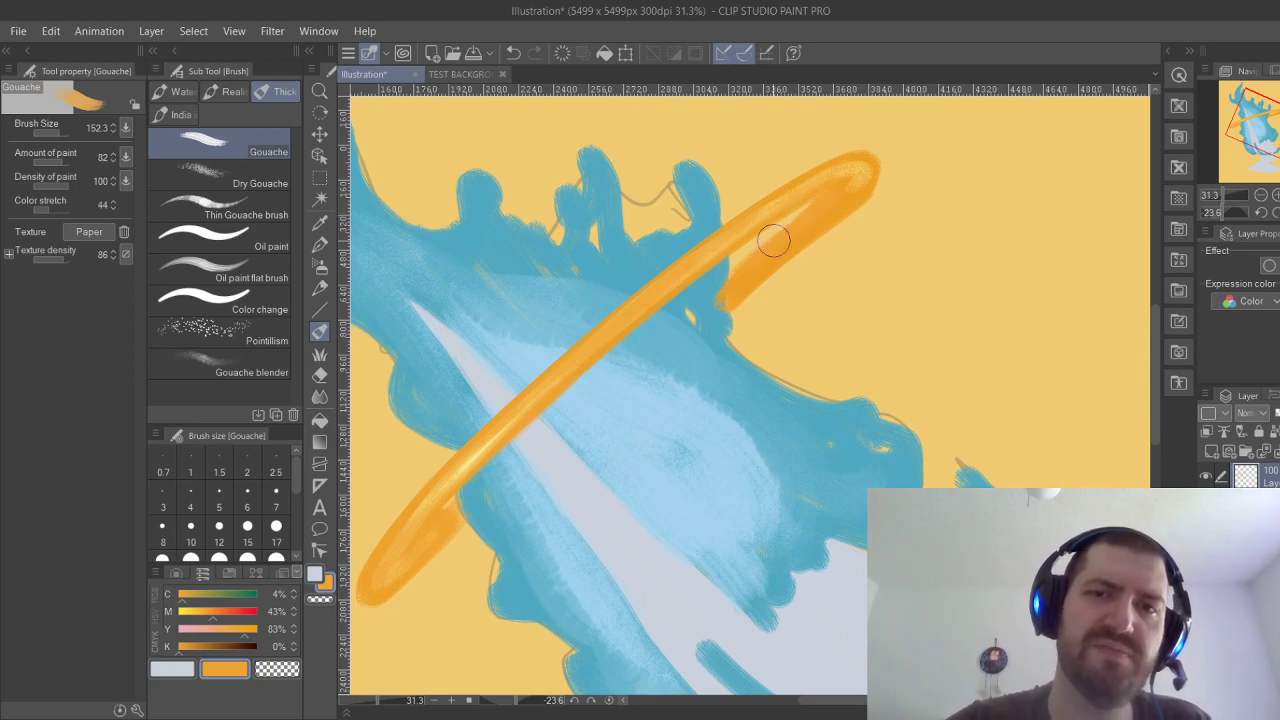
Try to trim the outer edge of the halo's rear band with the Kneaded eraser, raising its opacity to 100.
key(e)
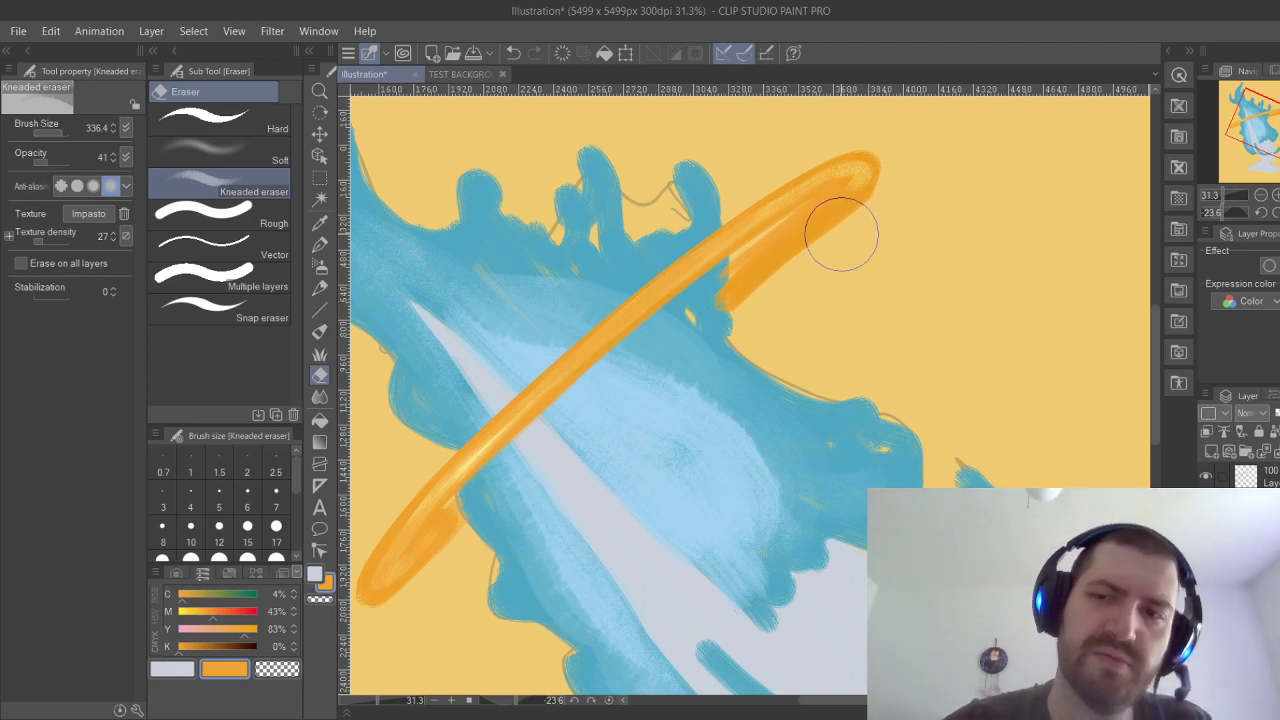
drag(738, 309, 880, 208)
key(ctrl+z)
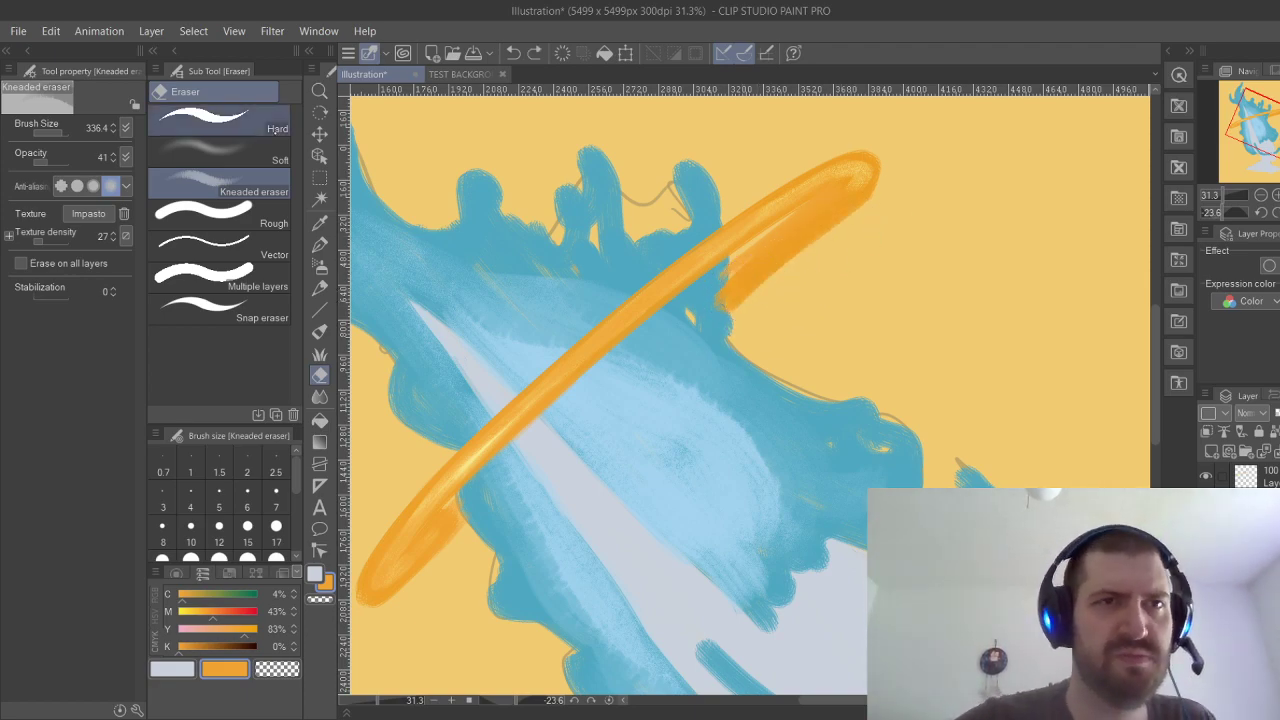
click(210, 118)
click(218, 182)
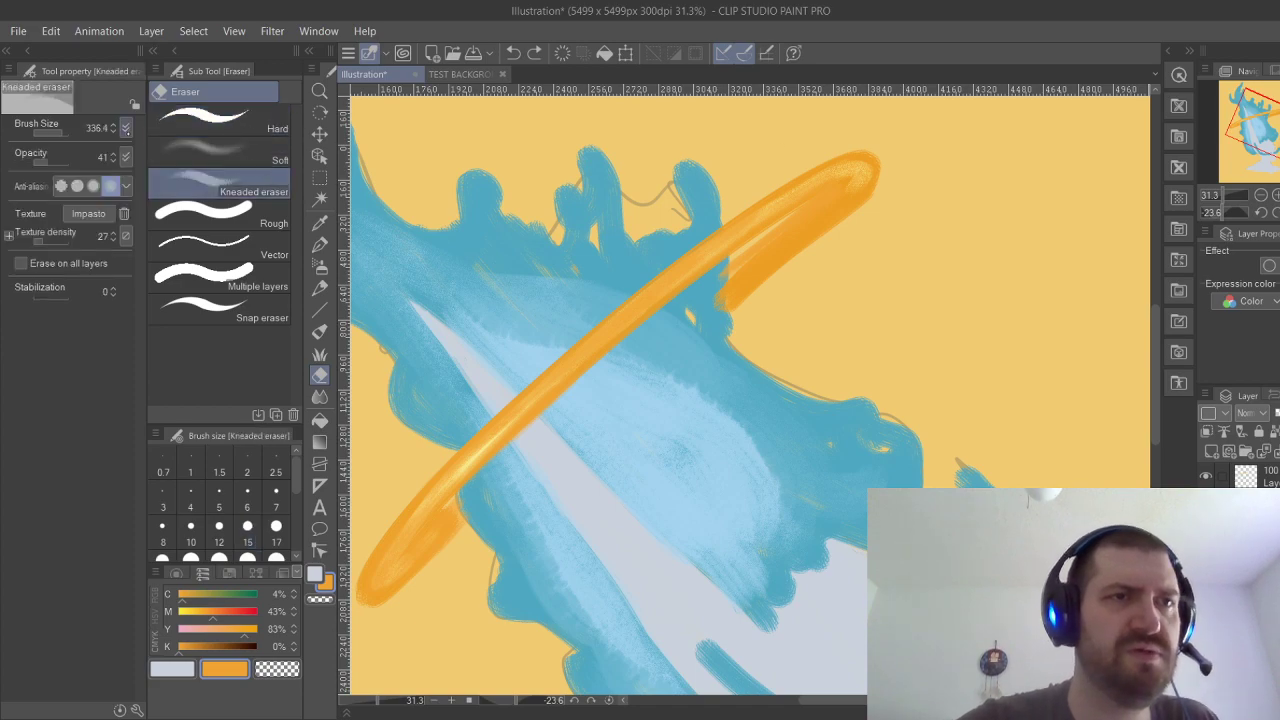
drag(48, 162, 70, 162)
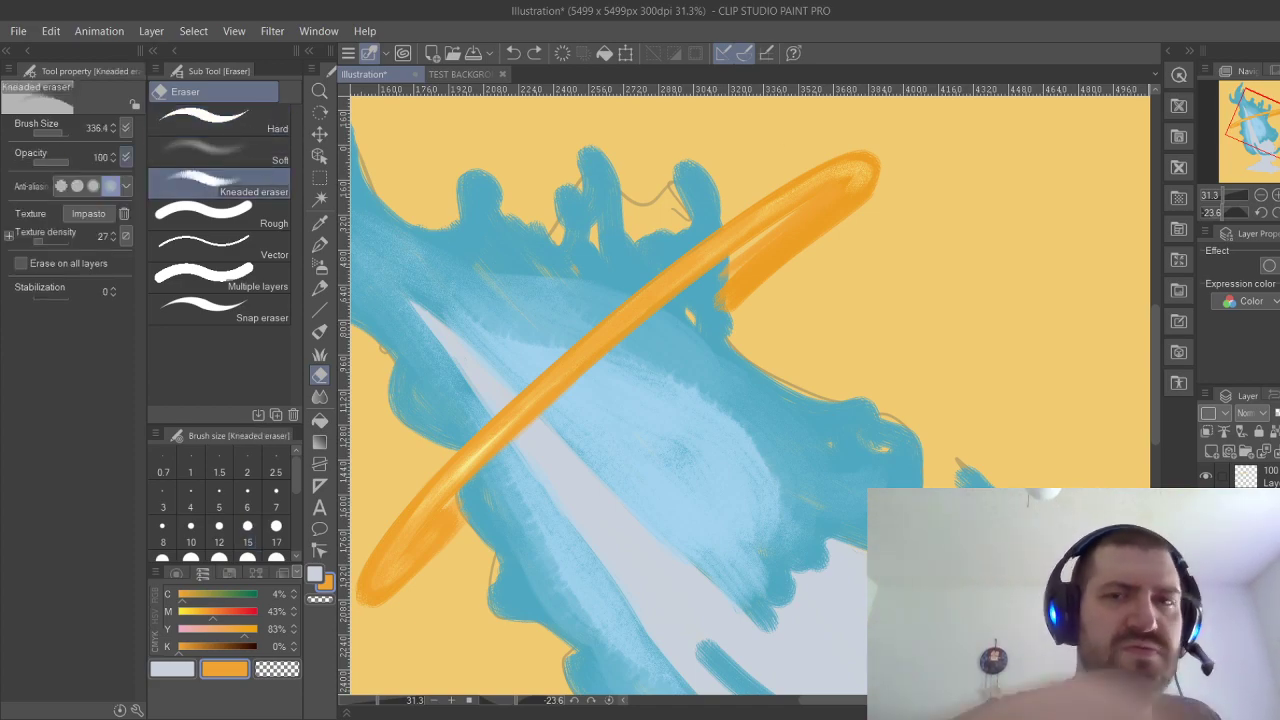
drag(753, 309, 748, 308)
key(ctrl+z)
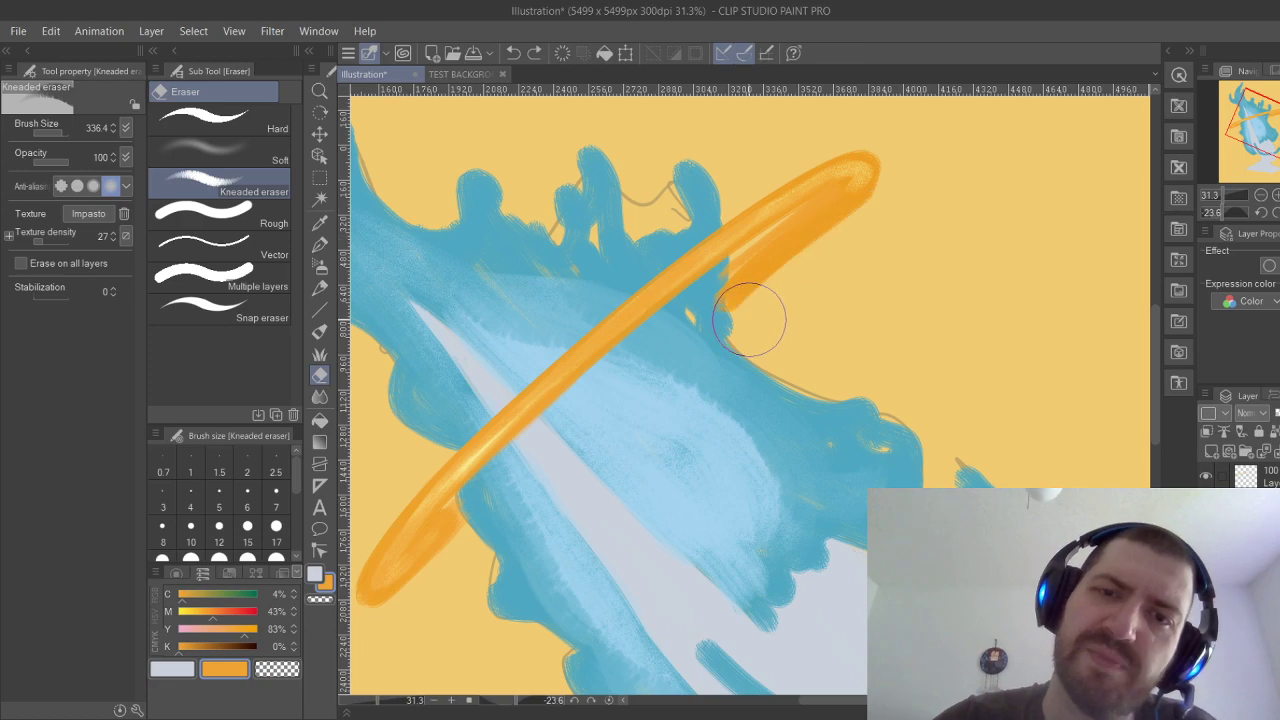
Trim the outer edge of the halo's rear band cleanly with the Hard eraser at brush size 84.1.
click(258, 131)
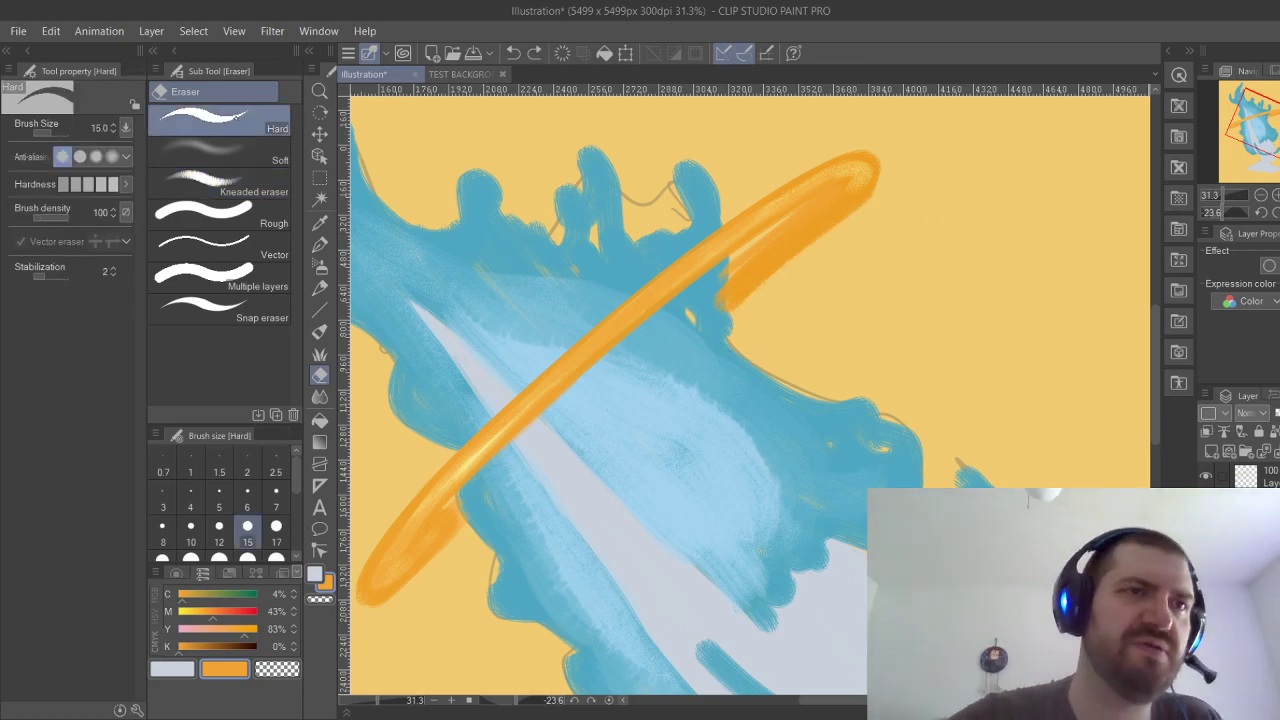
click(58, 133)
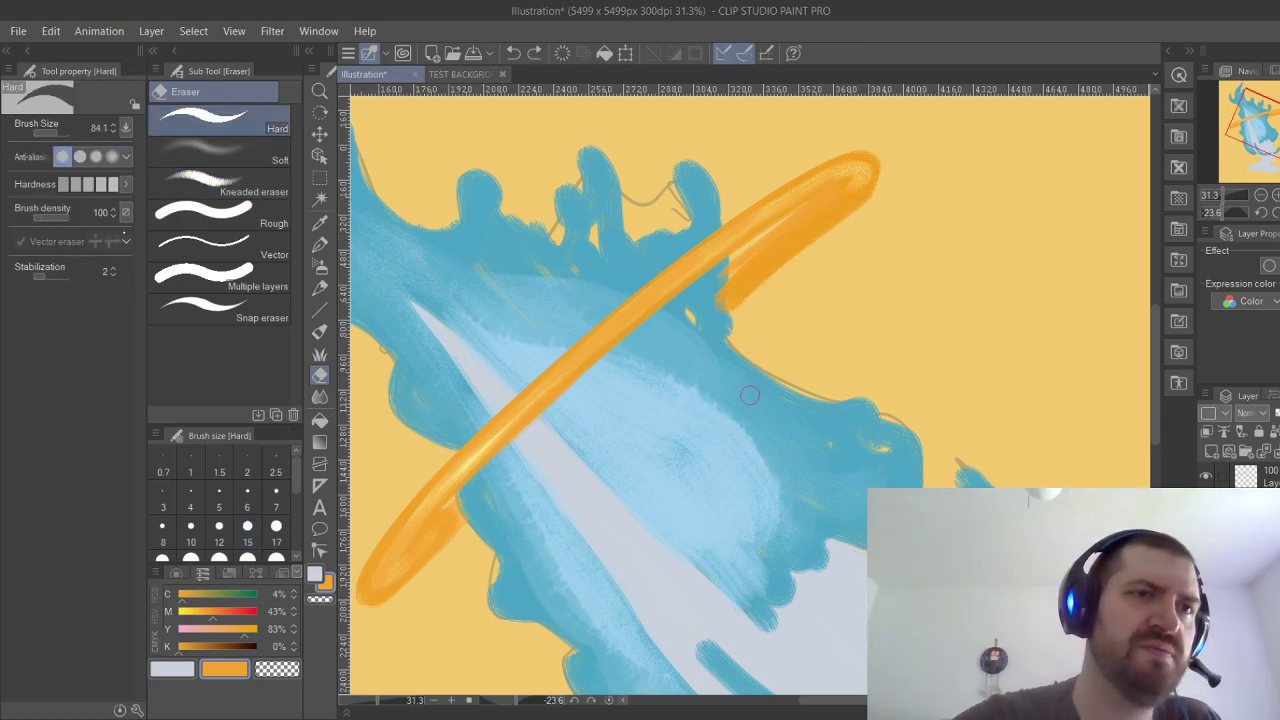
drag(740, 305, 899, 180)
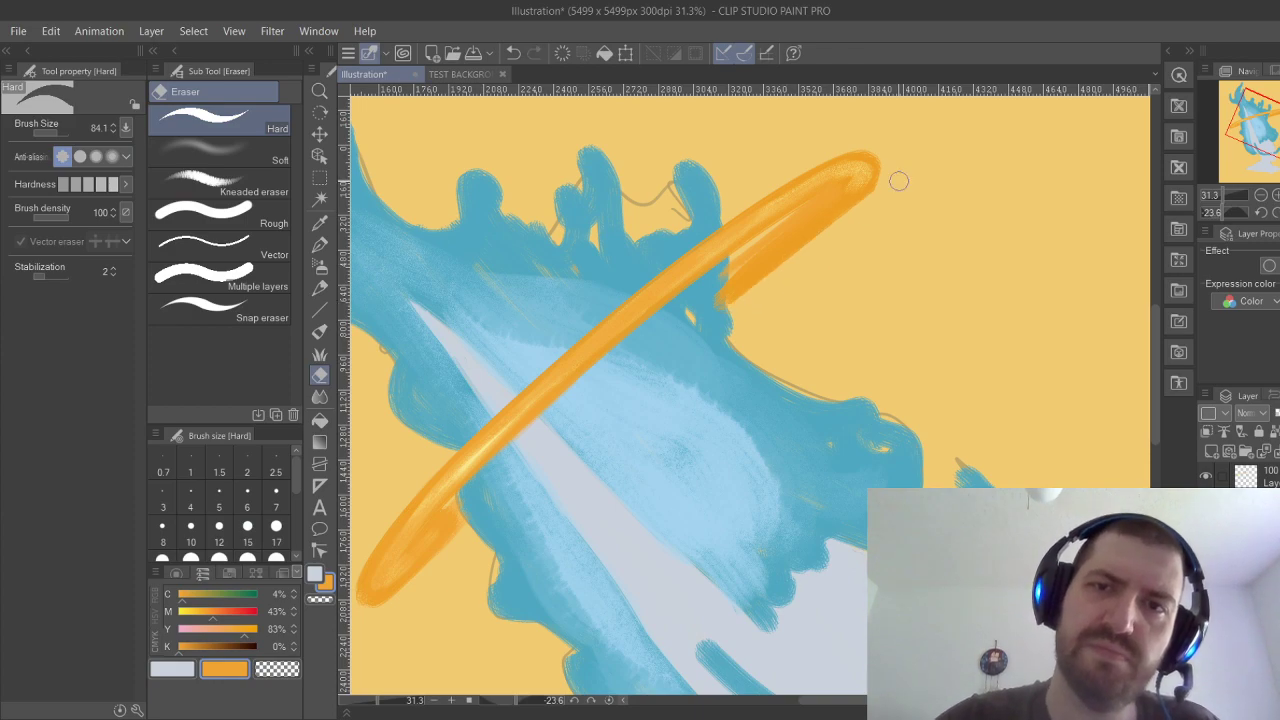
drag(750, 295, 903, 145)
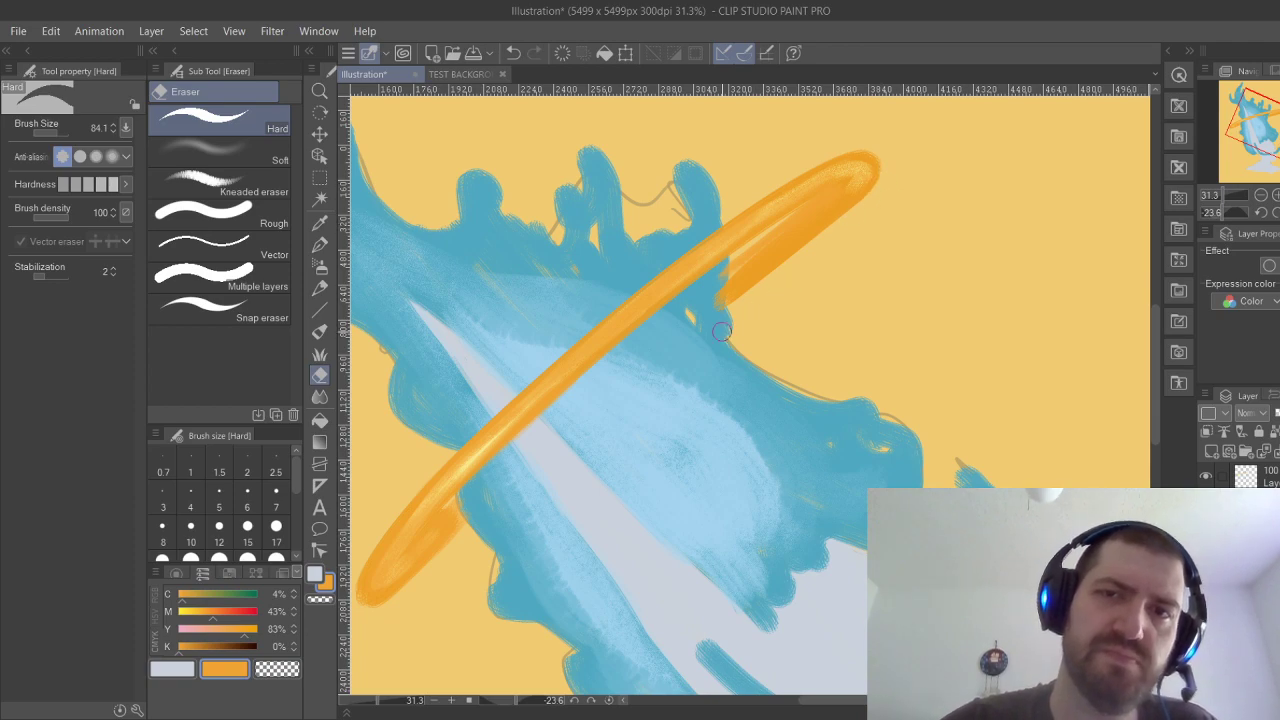
Erase the stray orange where the halo's rear band meets the blue hair, redoing strokes for a clean edge.
mouse_move(737, 266)
mouse_down()
mouse_move(717, 307)
mouse_move(726, 270)
mouse_up()
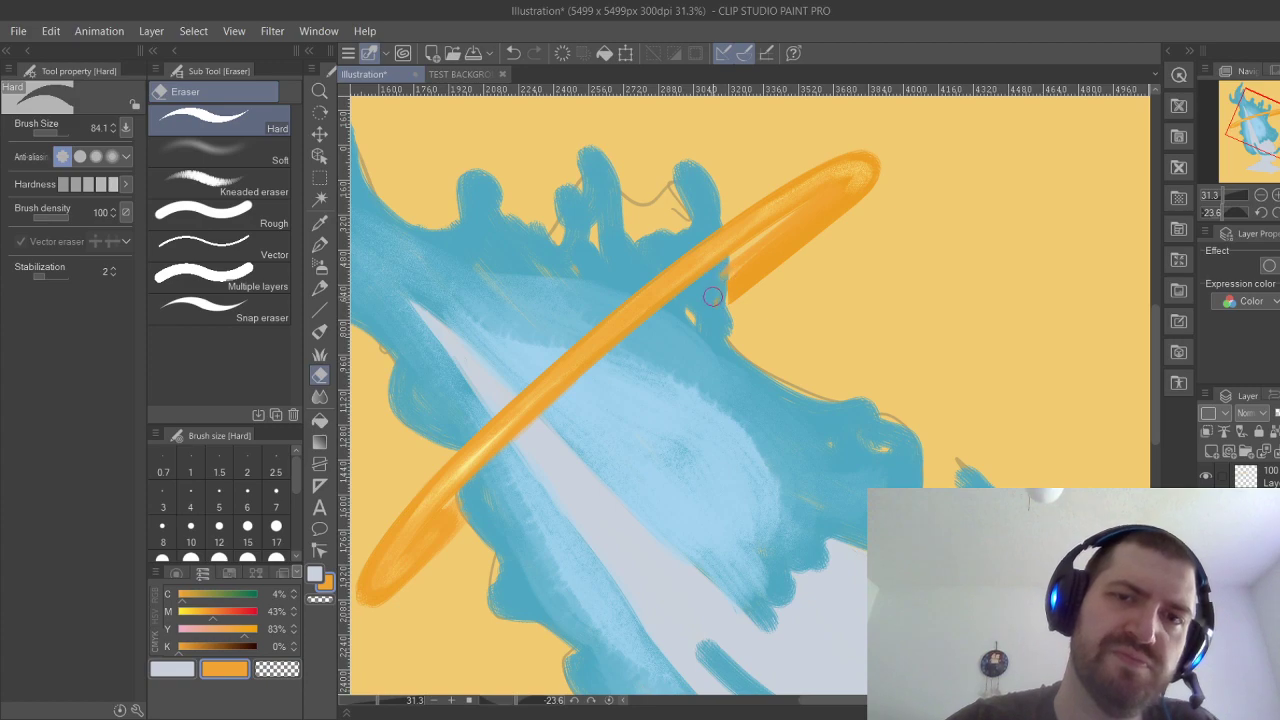
key(ctrl+z)
drag(725, 266, 717, 299)
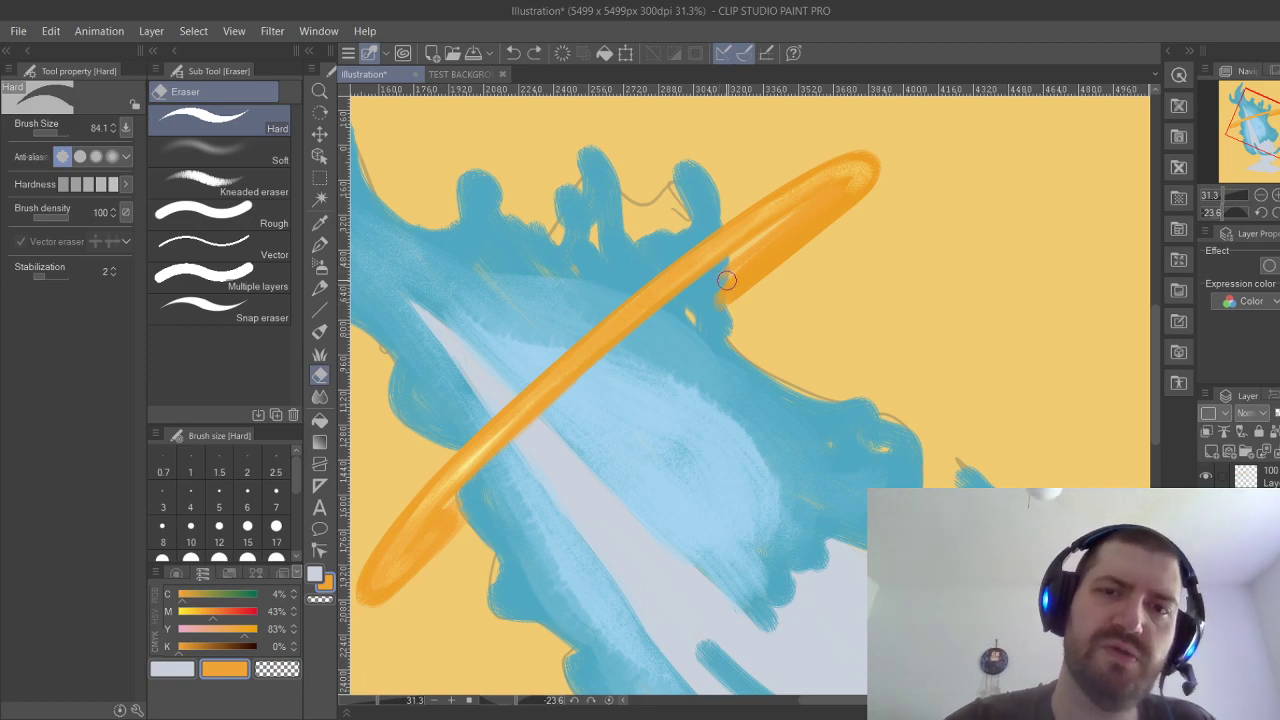
drag(722, 282, 737, 274)
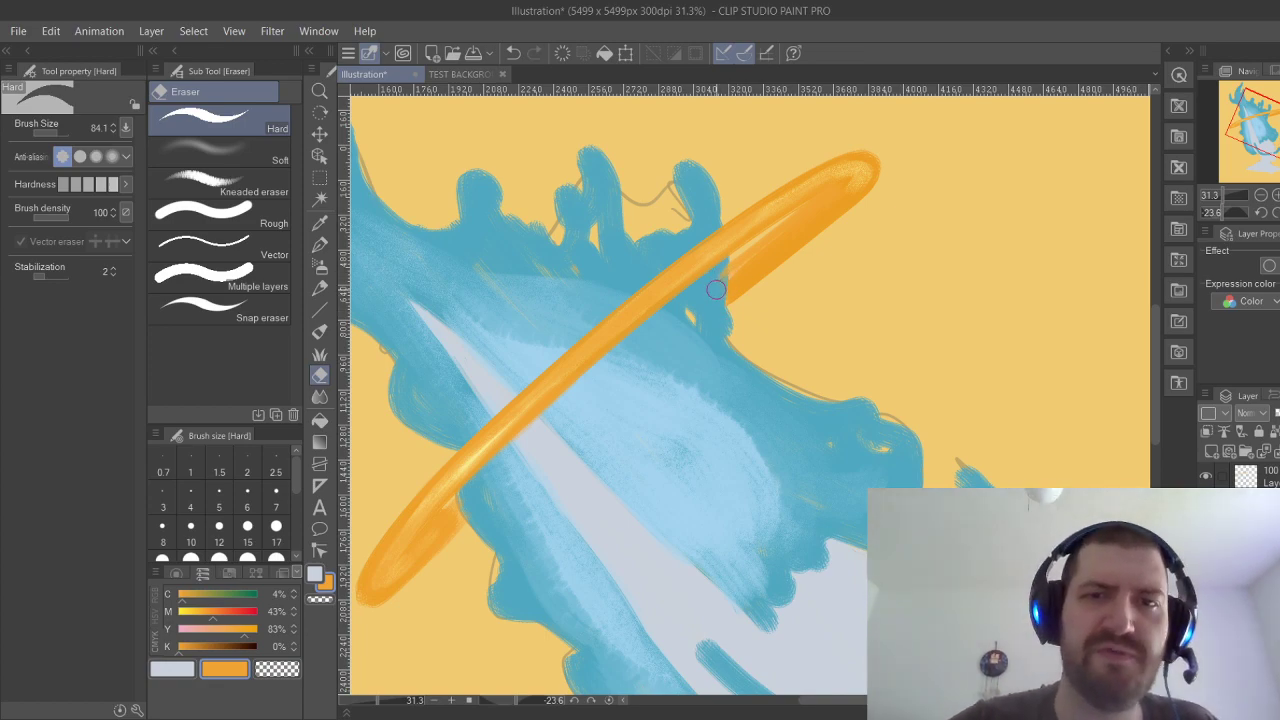
drag(717, 280, 726, 270)
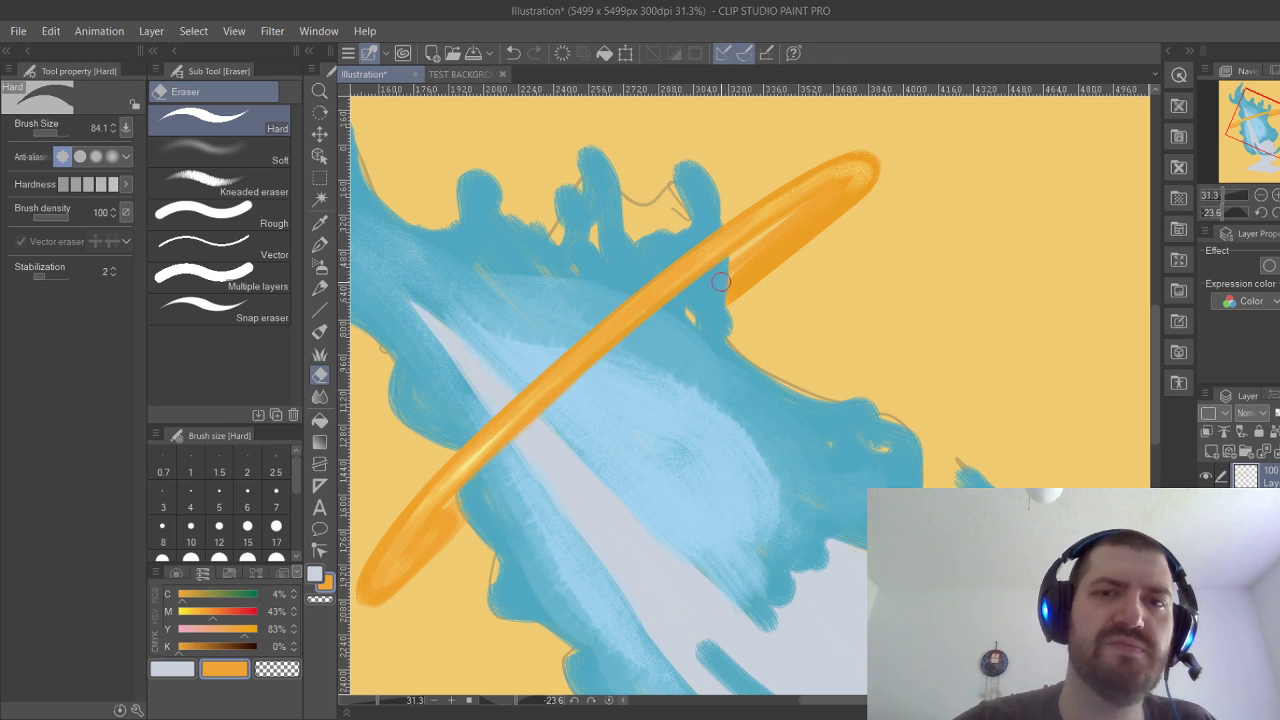
Try to bring the pale grey skin layer above the blue hair, with the canvas rotation reset and the bust in view.
scroll(723, 267, down, 5)
key(ctrl+at)
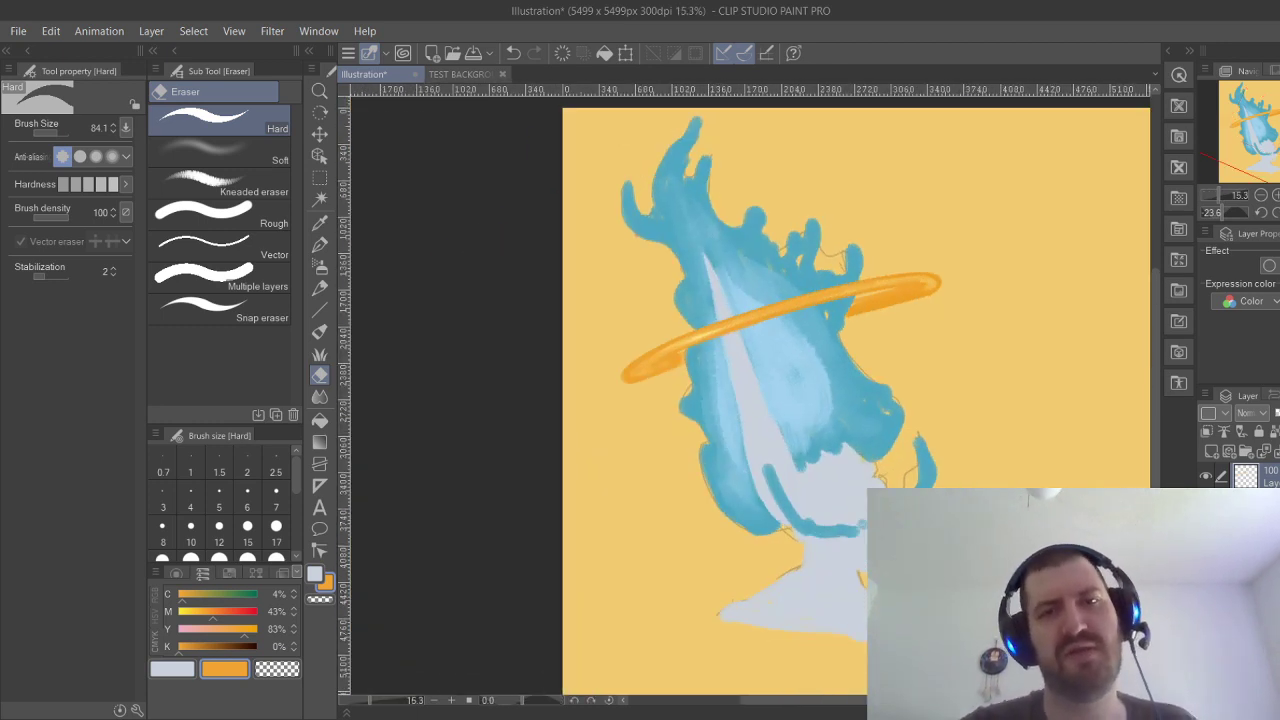
drag(952, 373, 896, 486)
scroll(900, 364, up, 3)
scroll(750, 390, down, 3)
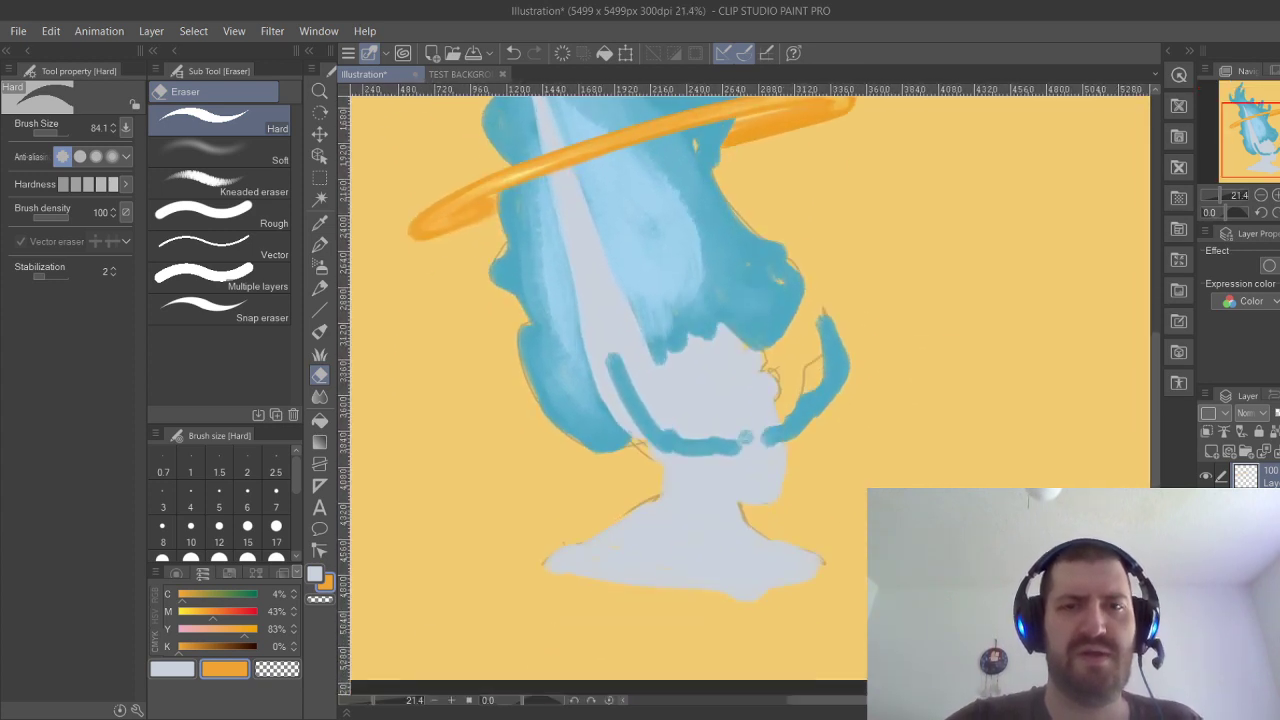
mouse_move(750, 330)
mouse_down()
mouse_move(765, 510)
mouse_move(766, 317)
mouse_up()
scroll(745, 389, down, 2)
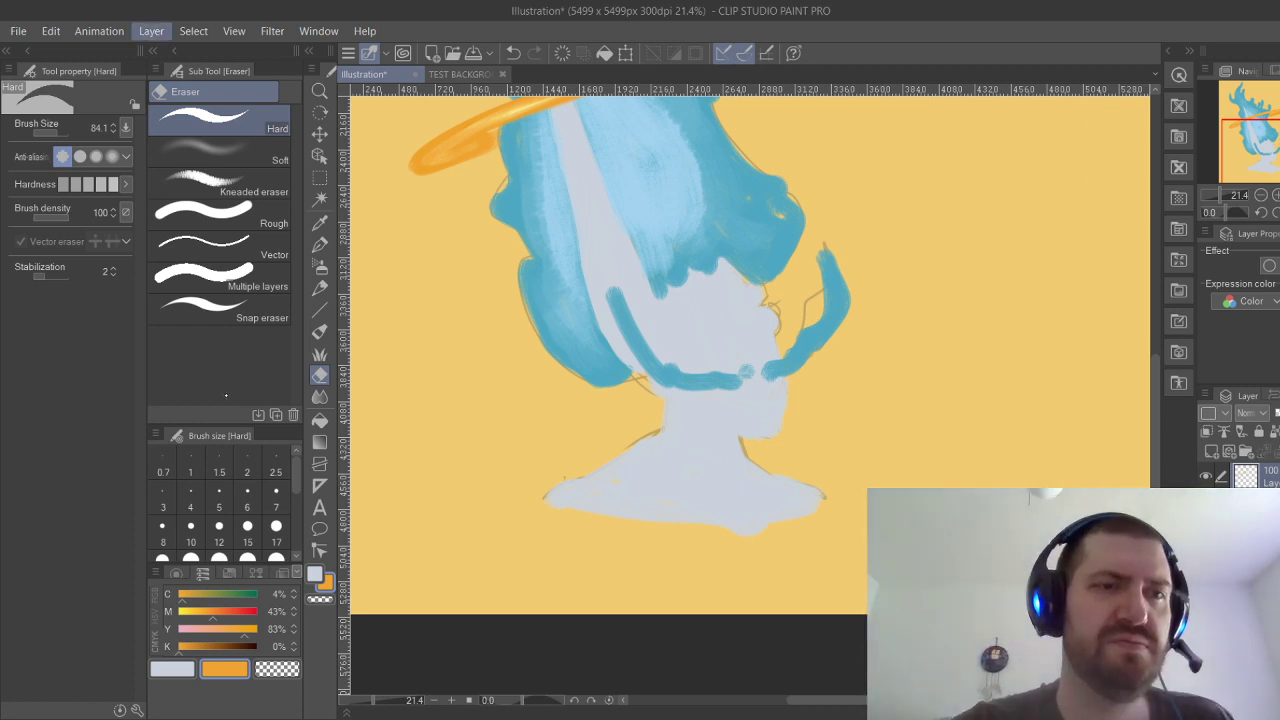
click(1262, 530)
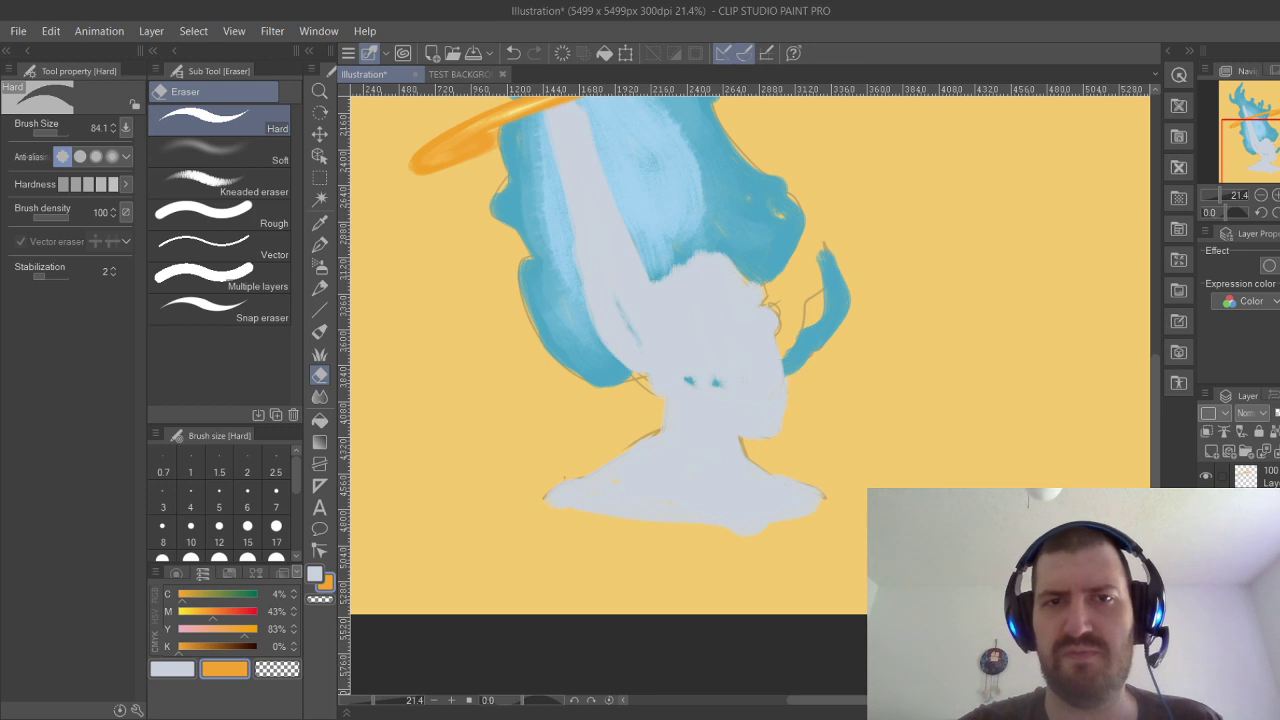
key(ctrl+y)
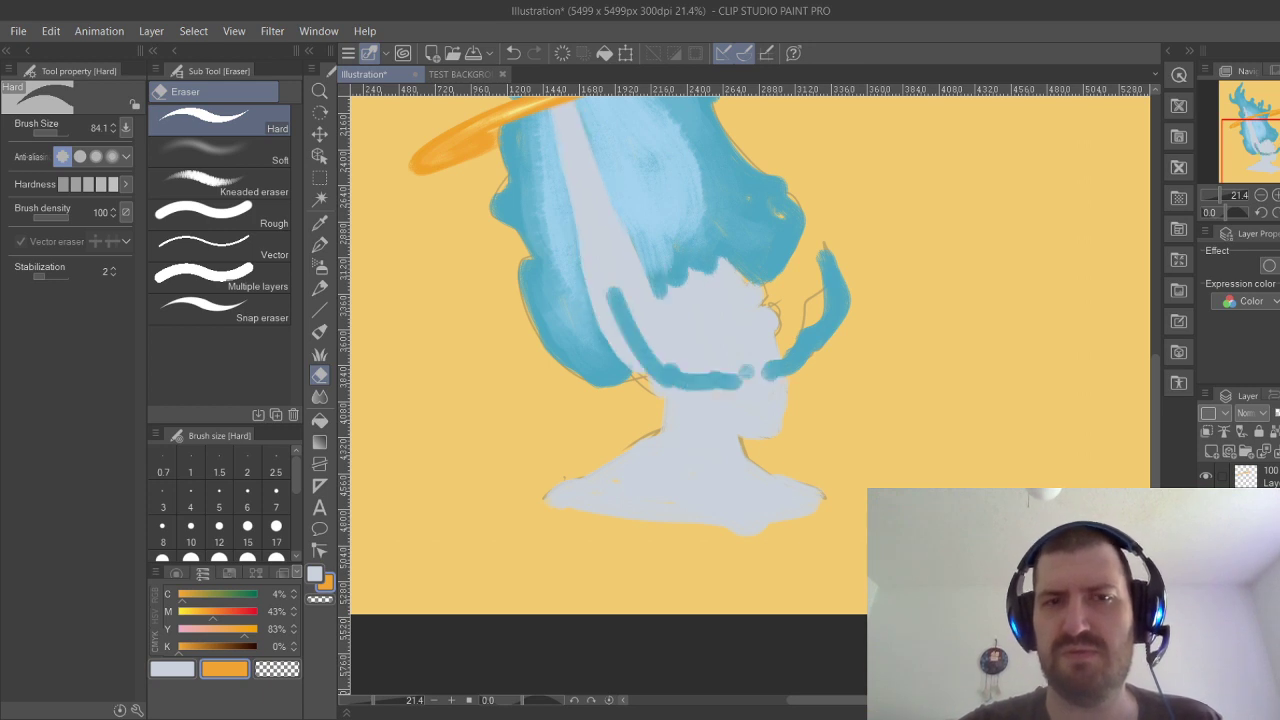
Lower the pale grey skin layer's opacity to reveal the sketched face underneath.
mouse_move(650, 300)
mouse_down()
mouse_move(624, 483)
mouse_move(637, 486)
mouse_move(675, 339)
mouse_move(650, 315)
mouse_up()
scroll(862, 378, up, 1)
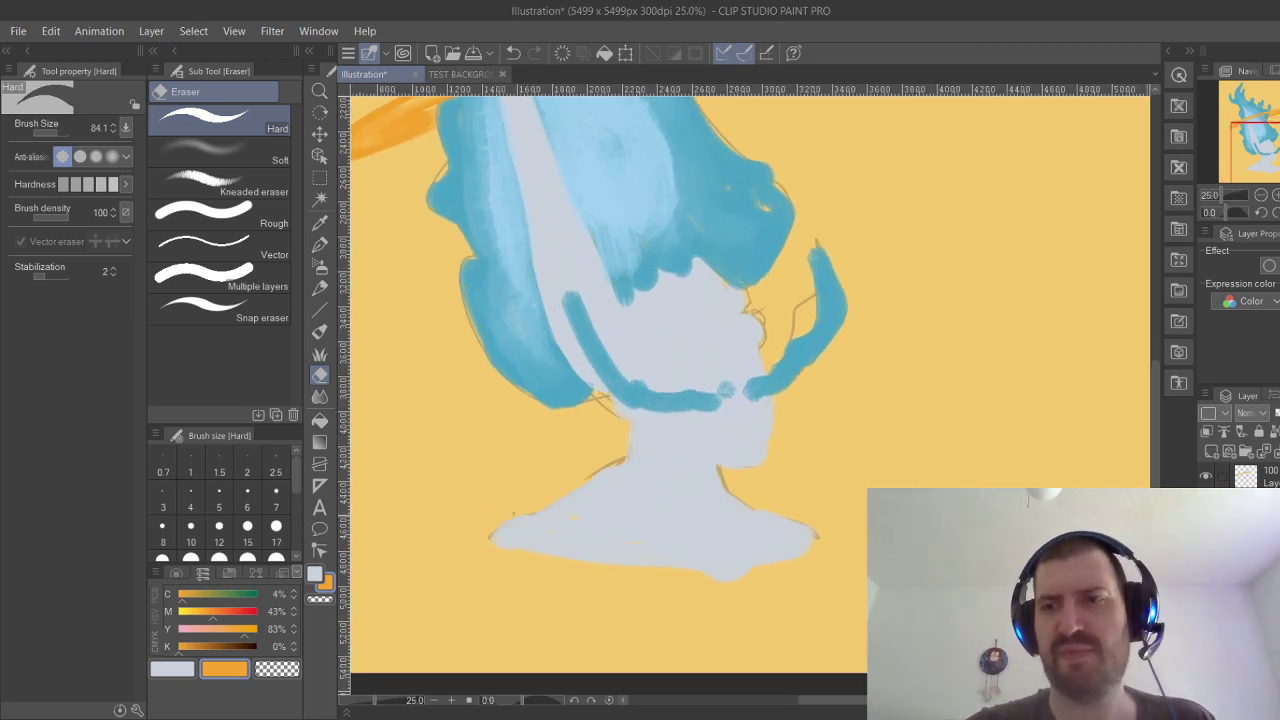
click(1279, 413)
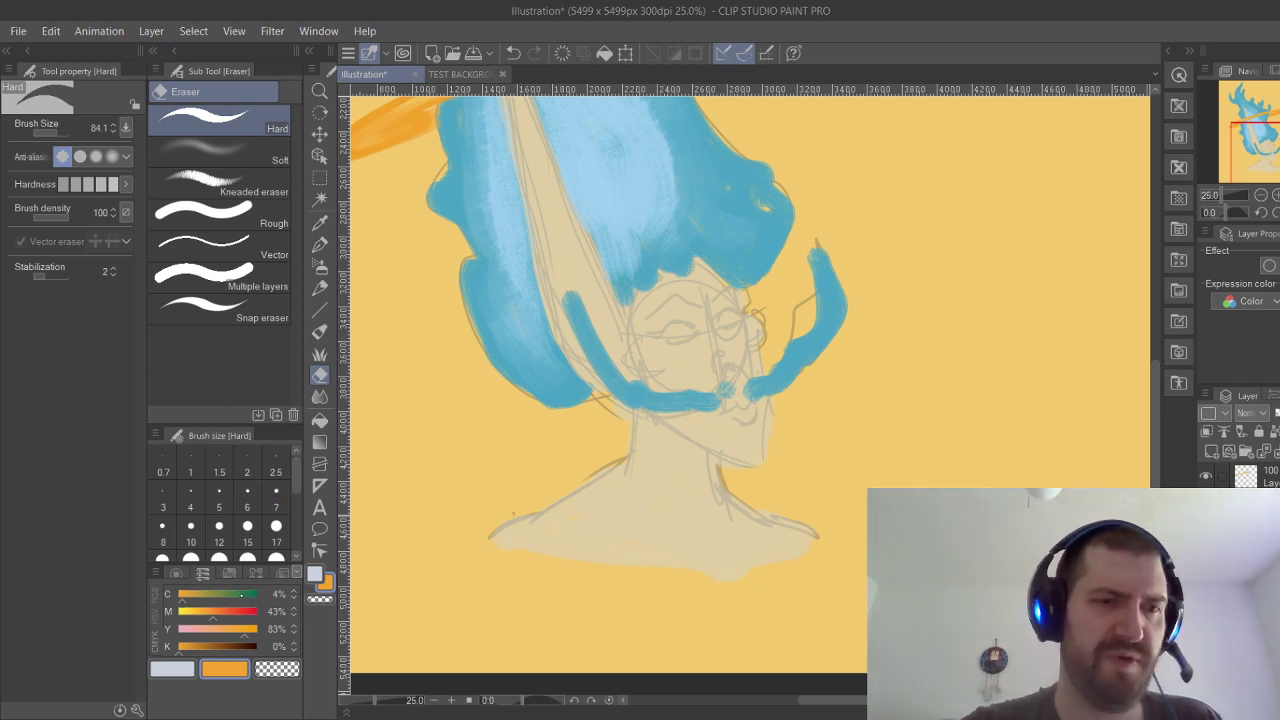
Mix a dark blue of C 88%, M 72%, Y 42% and K 0%.
click(242, 595)
click(225, 612)
click(211, 631)
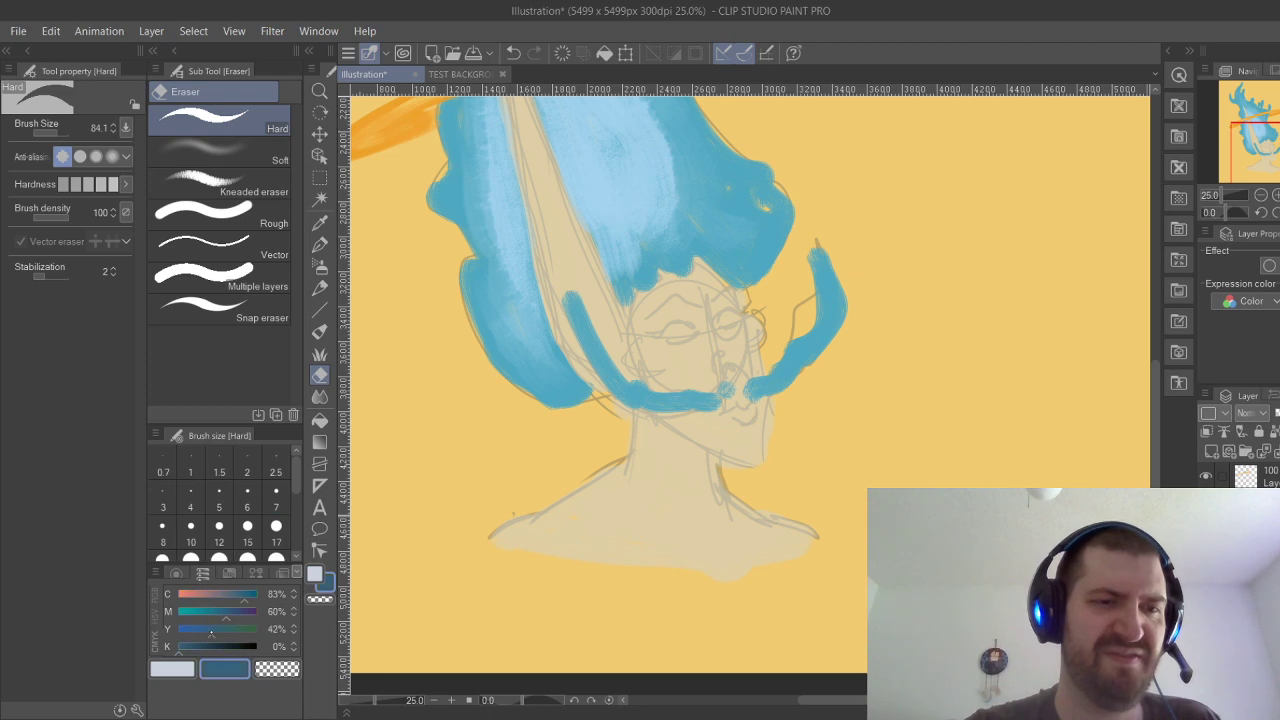
click(235, 614)
click(248, 597)
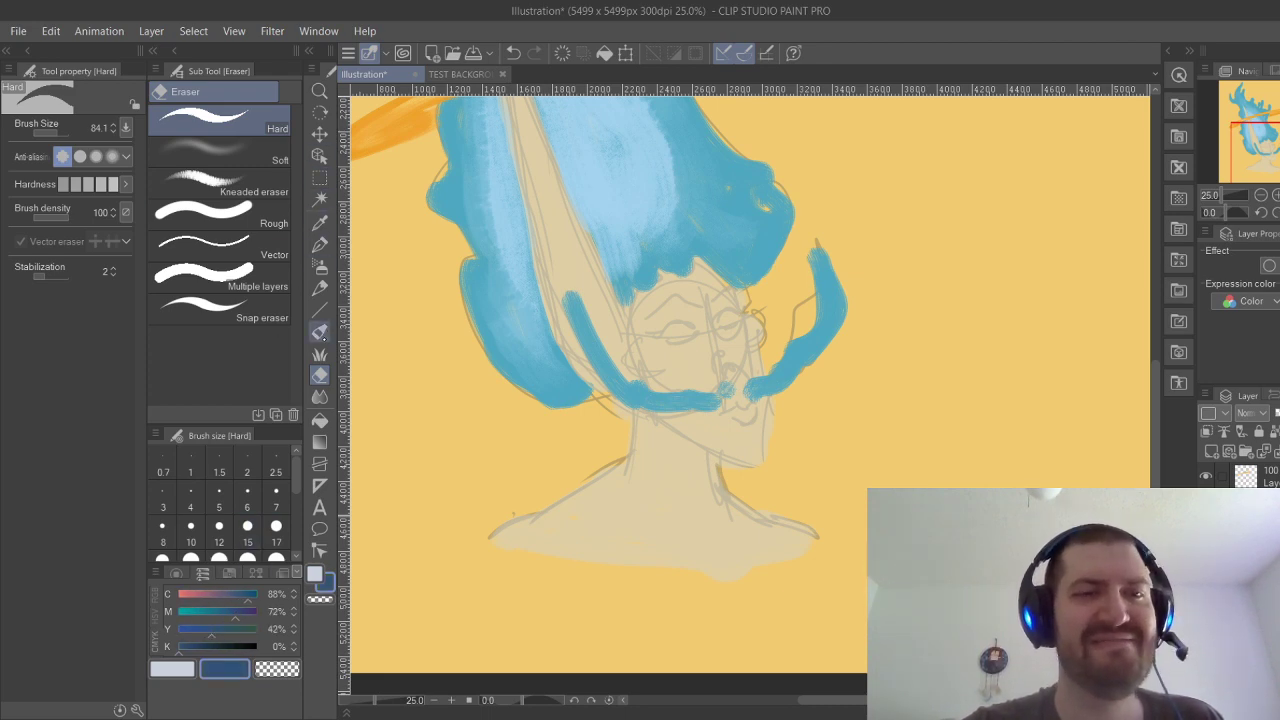
Choose the Lush Larry brush from the watercolor set and add a new layer for painting the face.
click(321, 334)
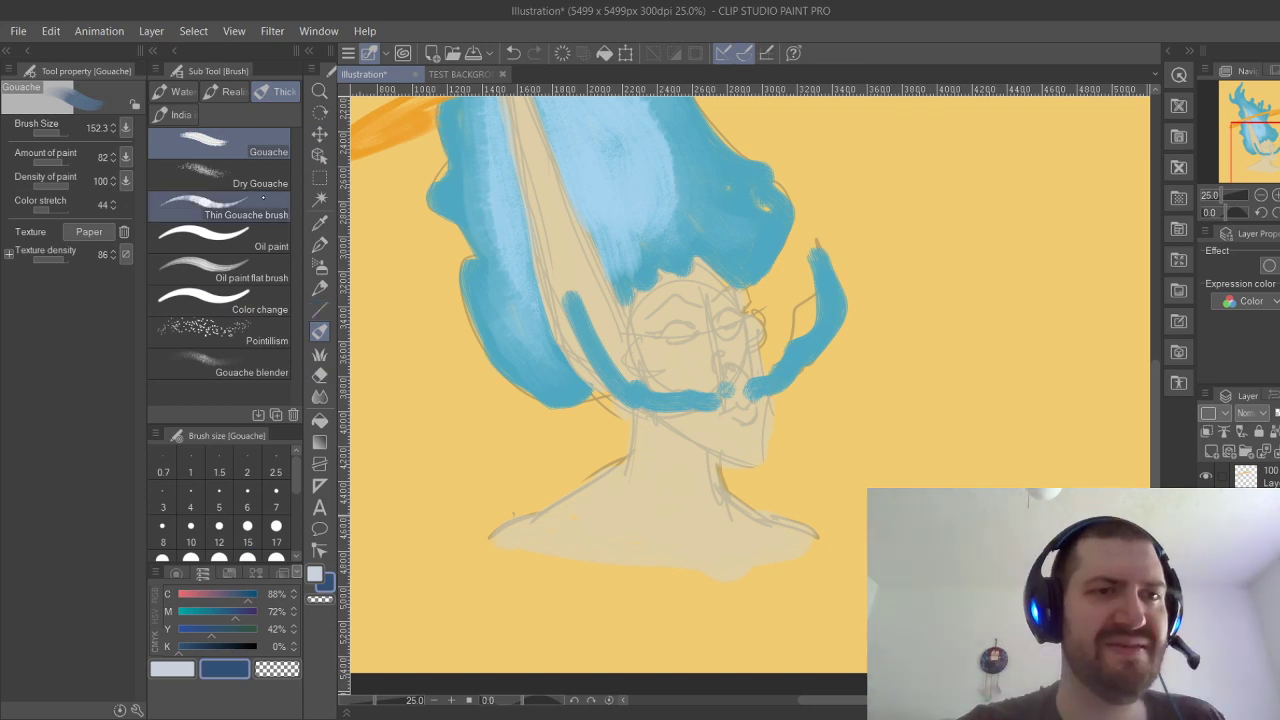
click(175, 91)
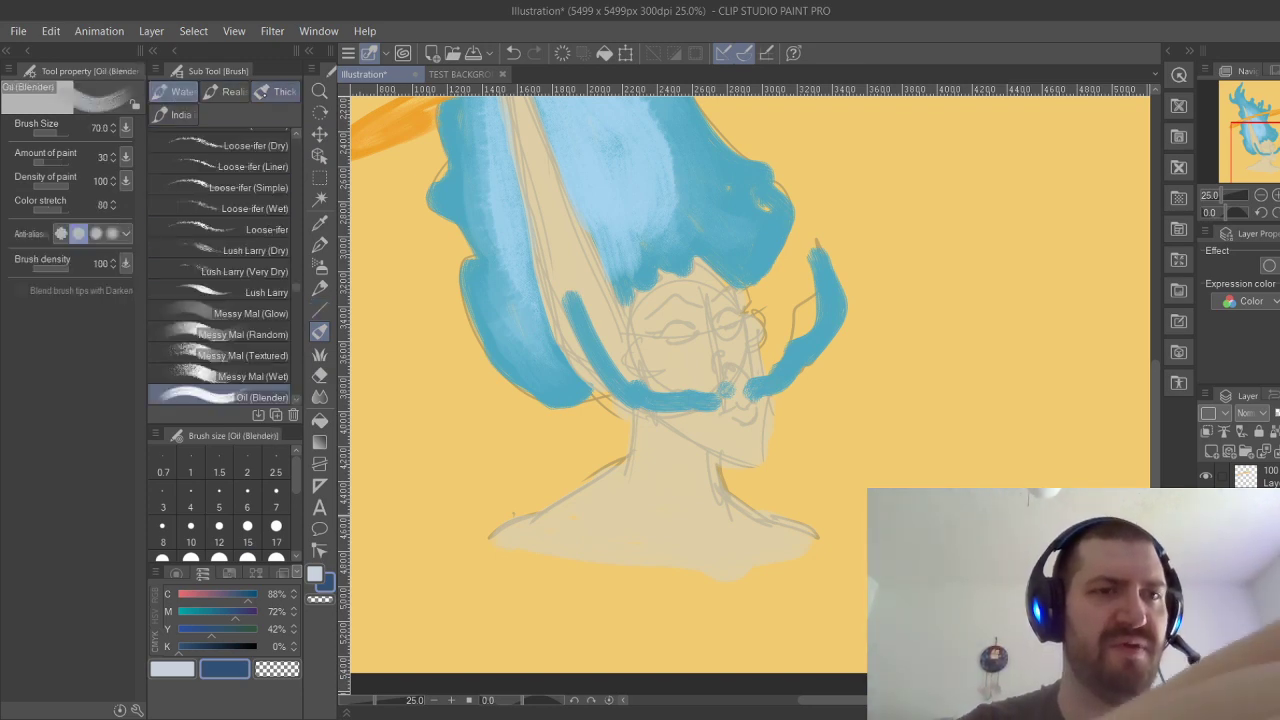
scroll(220, 290, up, 4)
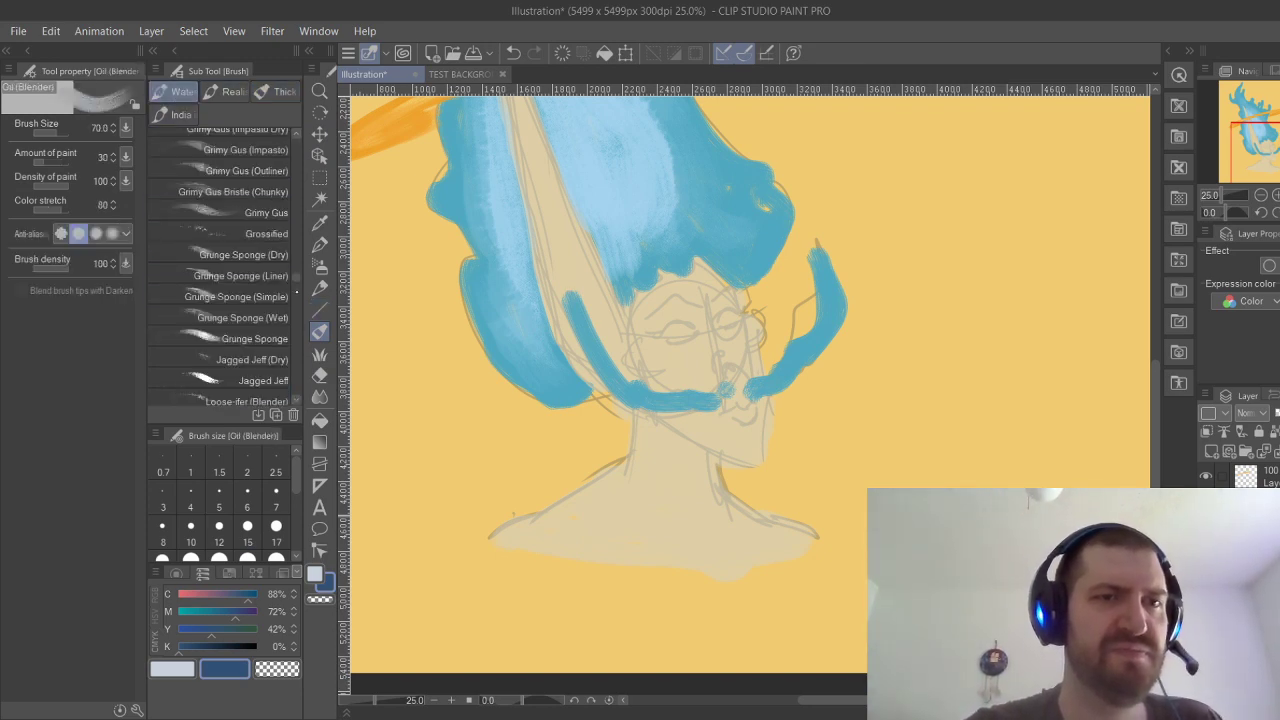
scroll(220, 270, down, 4)
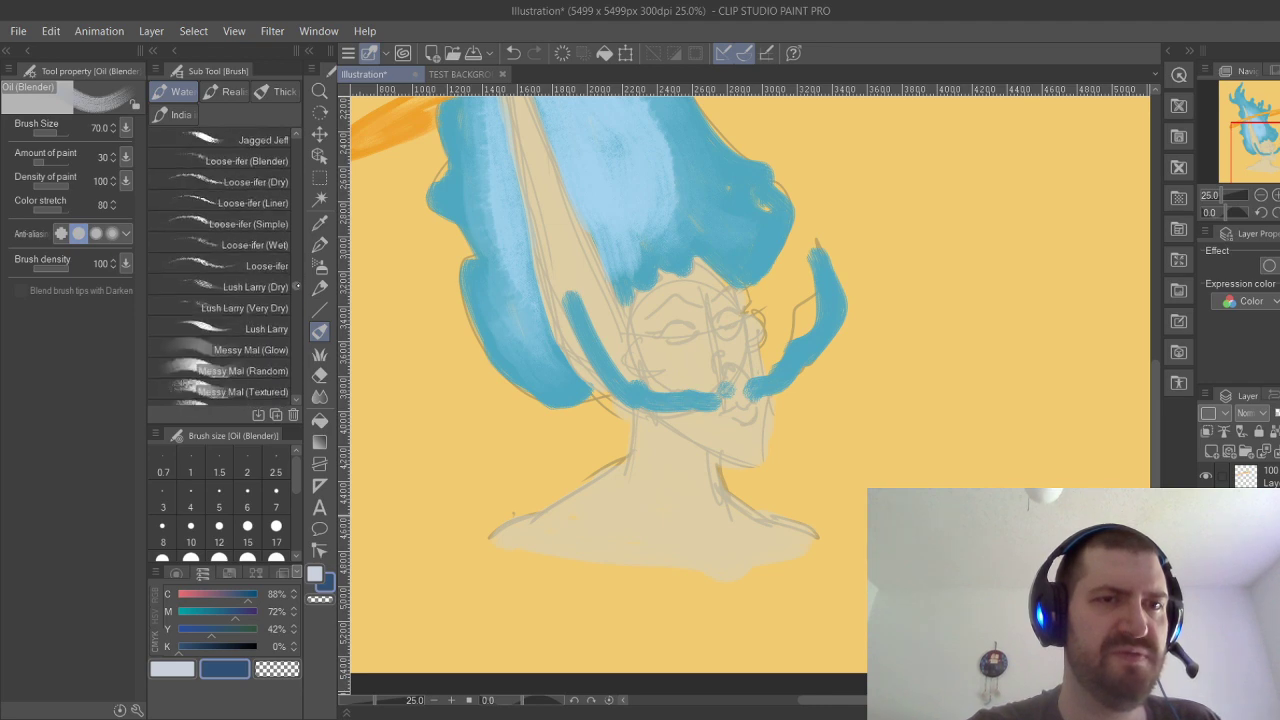
click(250, 328)
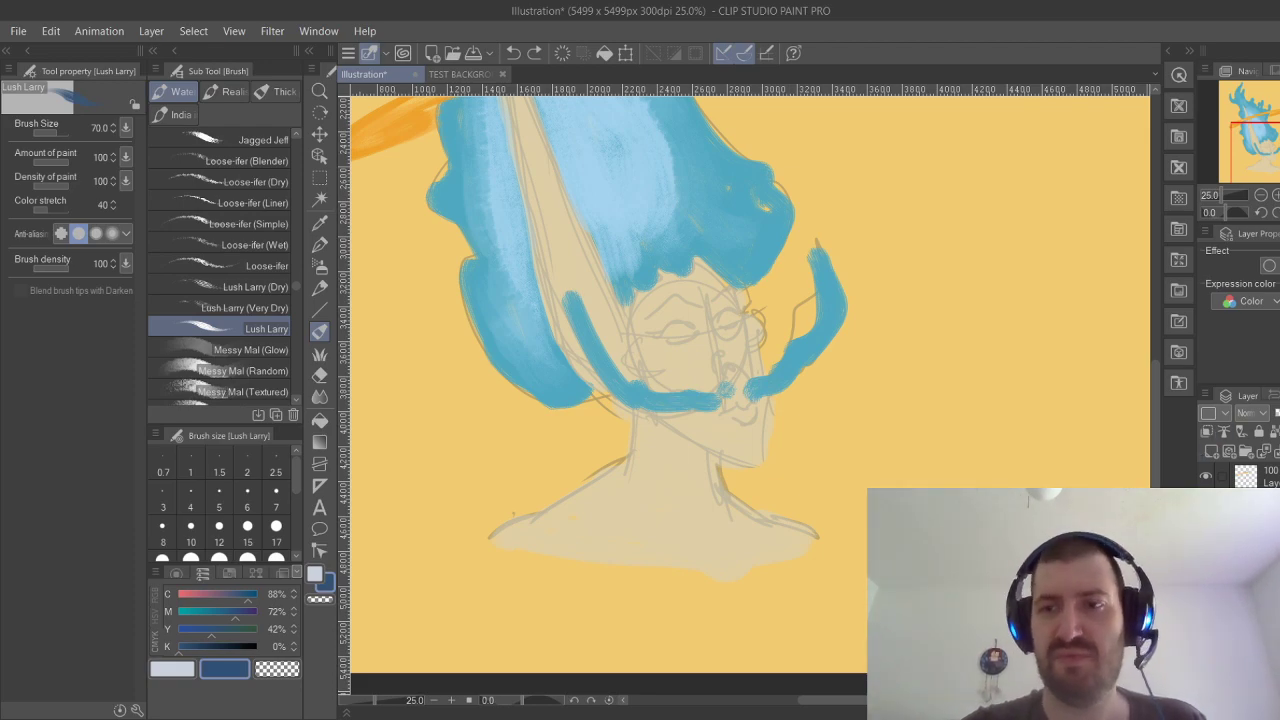
click(1211, 451)
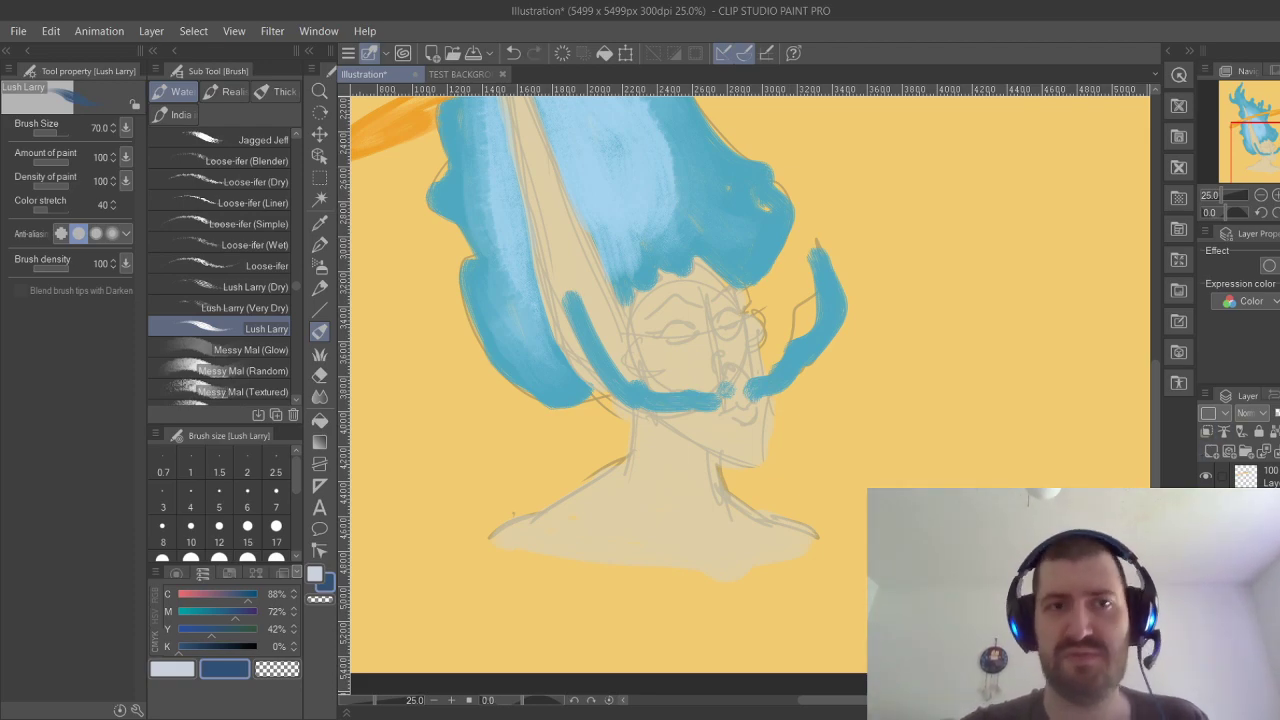
Deepen the dark blue to C 95%, M 79%, Y 42% and K 0%, trying strokes over the face and neck and undoing them.
mouse_move(675, 297)
mouse_down()
mouse_move(725, 360)
mouse_move(805, 305)
mouse_up()
key(ctrl+z)
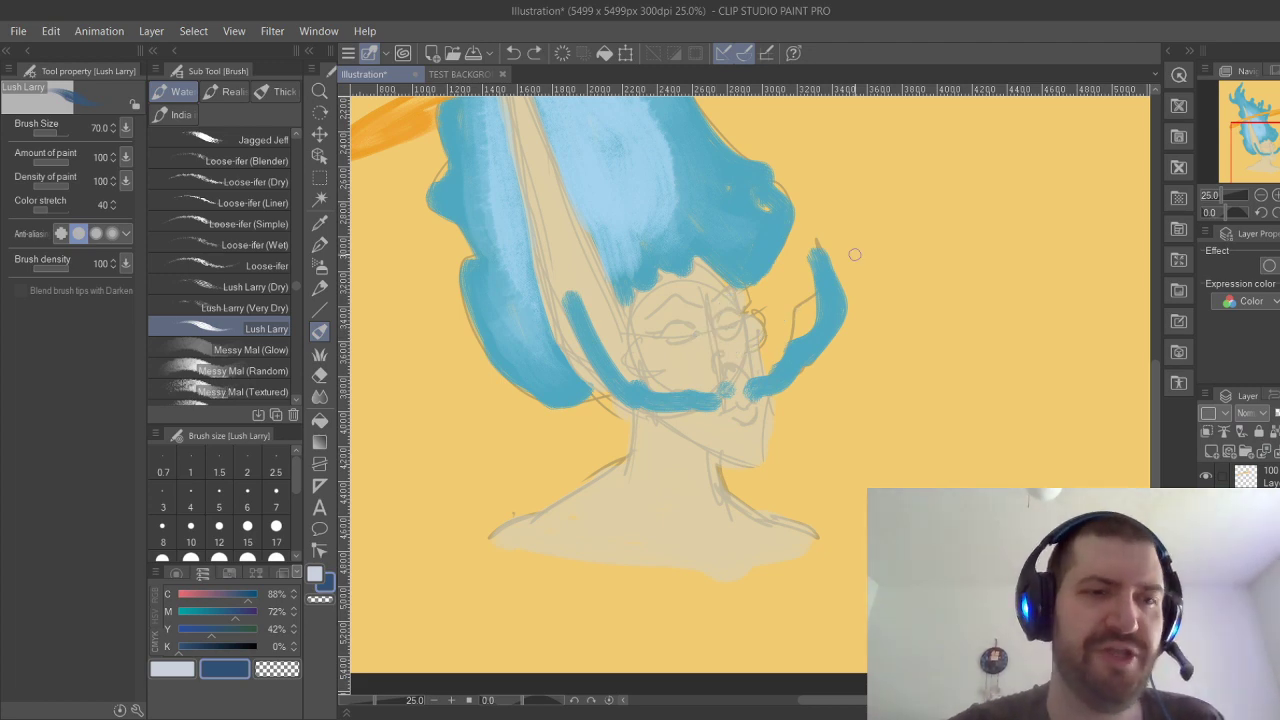
drag(249, 596, 255, 596)
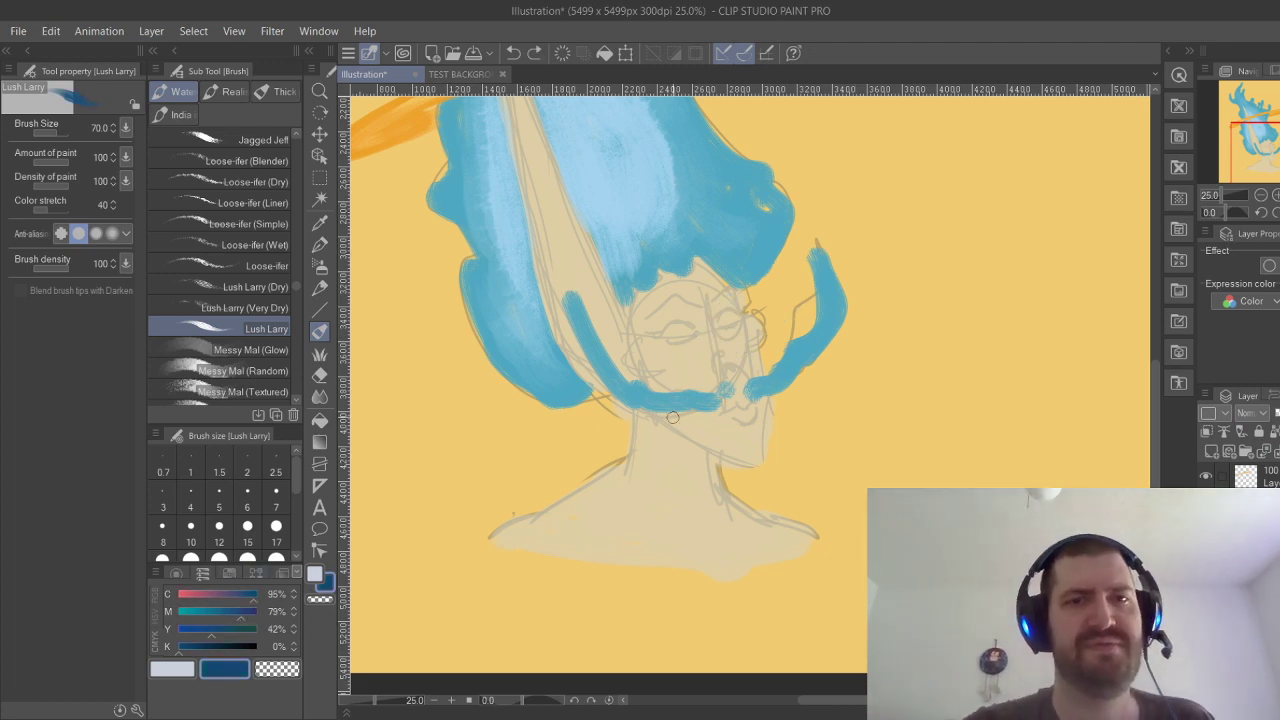
mouse_move(676, 456)
mouse_down()
mouse_move(714, 470)
mouse_move(975, 285)
mouse_up()
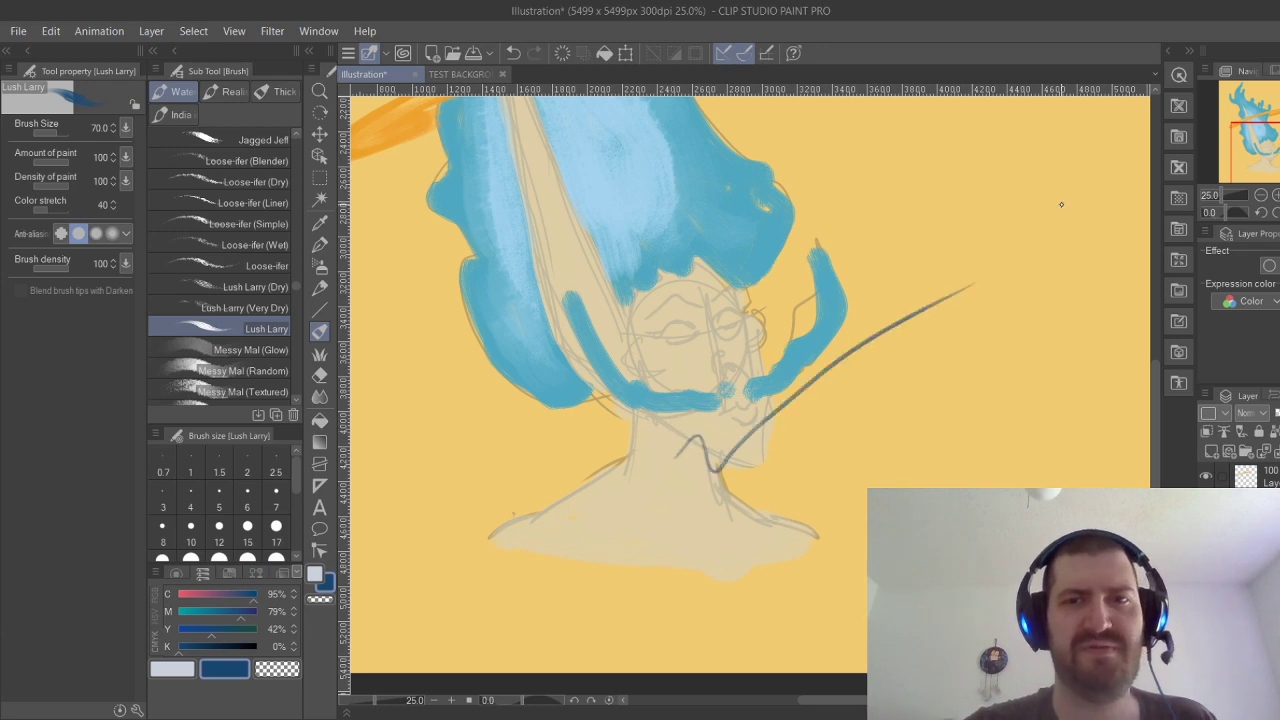
key(ctrl+z)
Try to draw the curved cheek line beside the near eye with the dark blue Lush Larry brush.
scroll(783, 394, up, 2)
drag(783, 394, 917, 366)
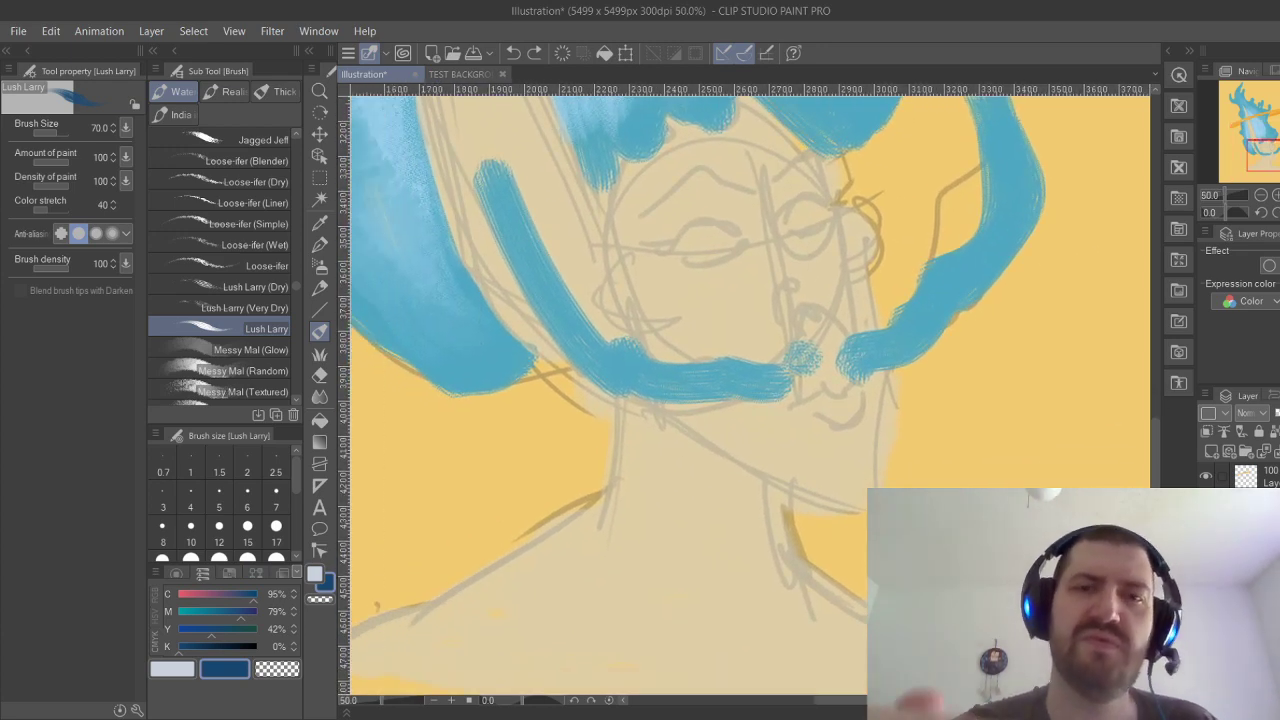
mouse_move(630, 257)
mouse_down()
mouse_move(656, 321)
mouse_move(676, 321)
mouse_up()
key(ctrl+z)
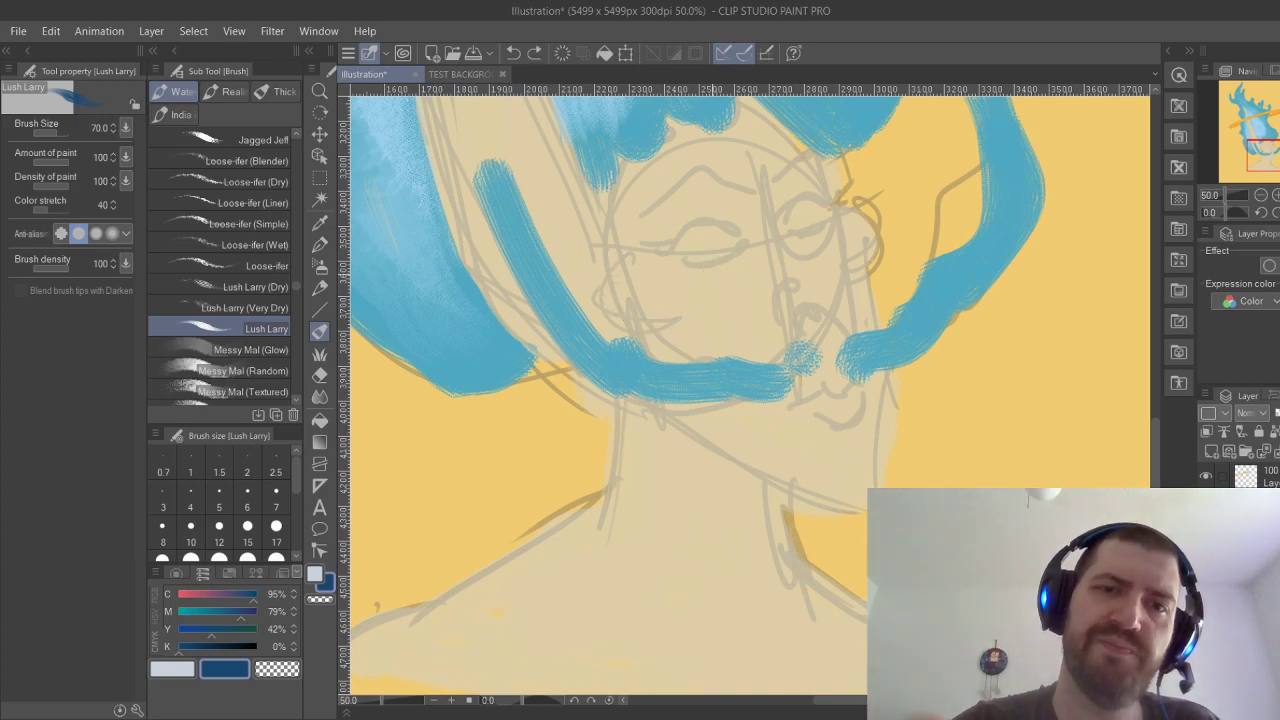
mouse_move(630, 252)
mouse_down()
mouse_move(620, 275)
mouse_move(682, 320)
mouse_move(612, 285)
mouse_move(675, 348)
mouse_move(614, 270)
mouse_move(680, 322)
mouse_up()
key(ctrl+z)
key(ctrl+z)
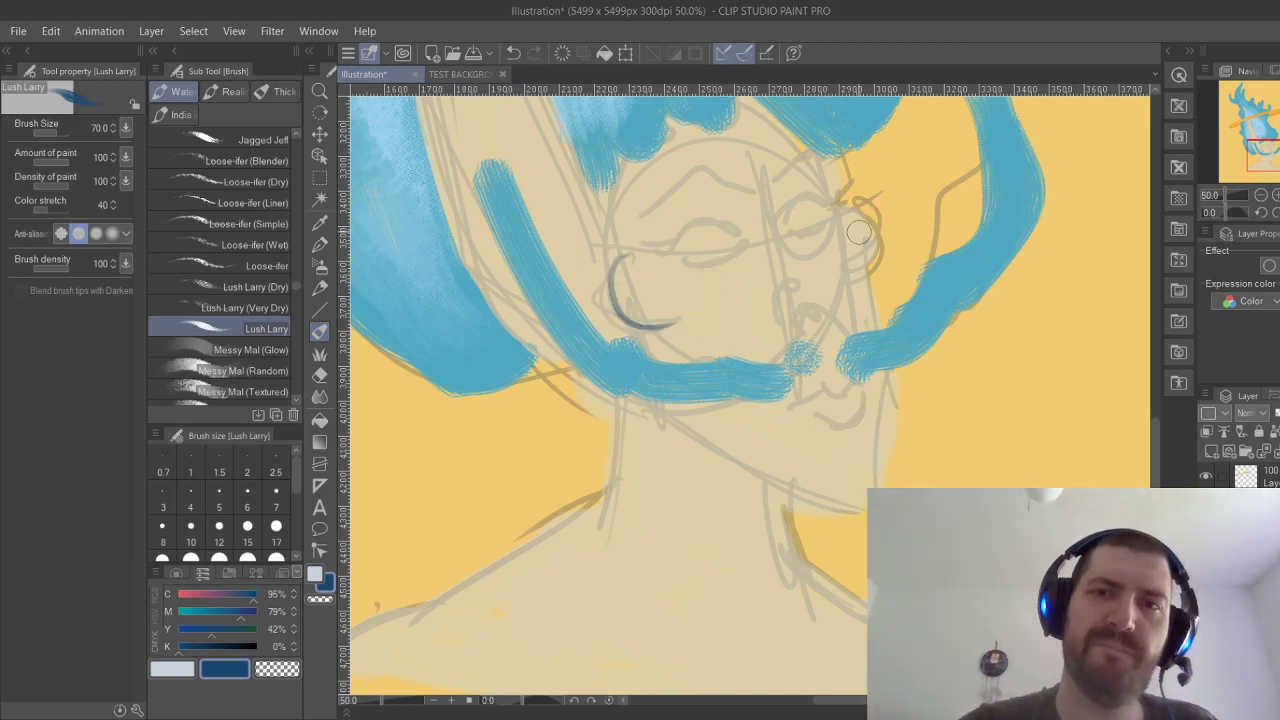
Try to outline the near eye's upper lid, lower lid and outer corner in dark blue, redoing strokes over the sketch.
drag(668, 250, 740, 230)
key(ctrl+z)
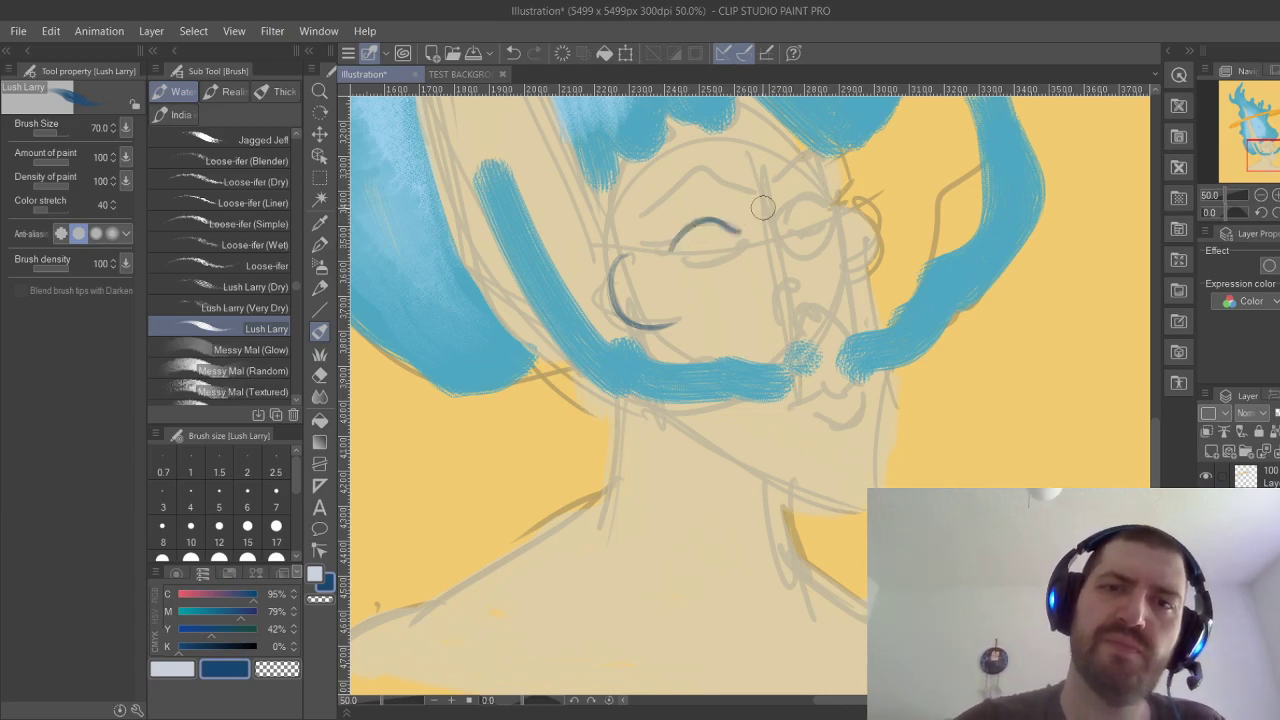
drag(676, 260, 752, 244)
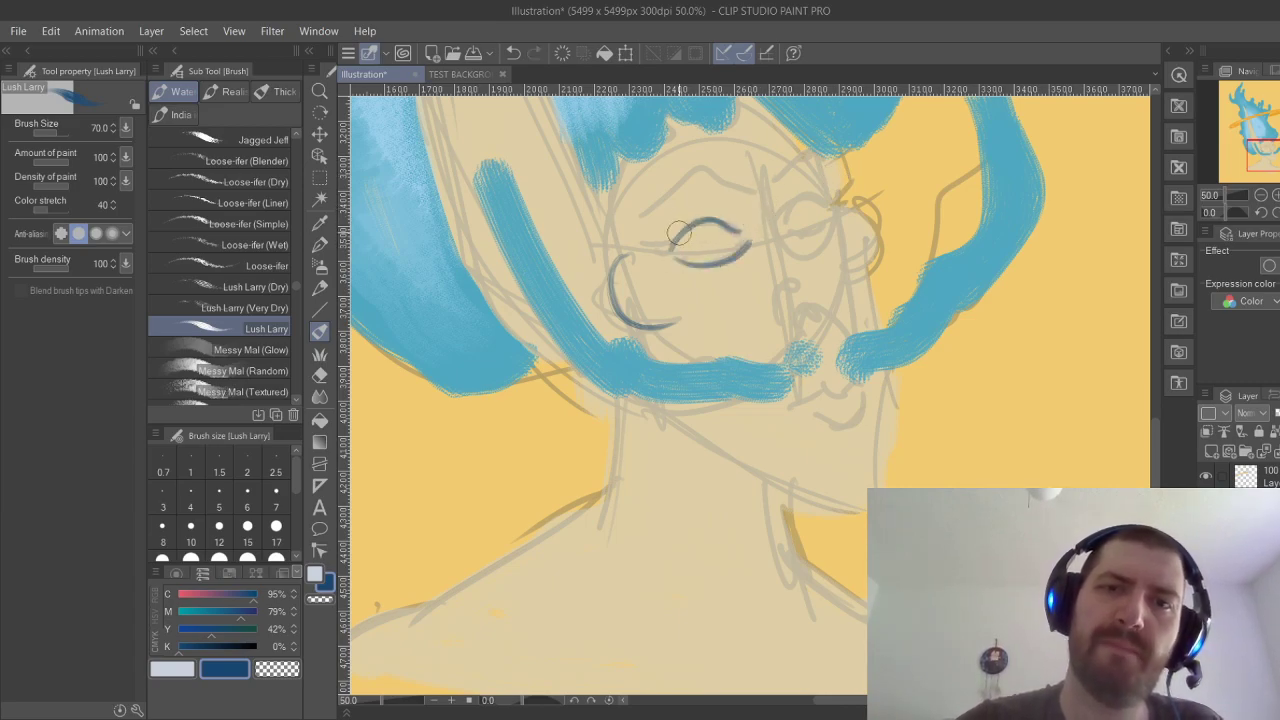
key(ctrl+z)
key(ctrl+z)
mouse_move(669, 250)
mouse_down()
mouse_move(705, 227)
mouse_move(740, 230)
mouse_up()
key(ctrl+z)
drag(676, 262, 745, 249)
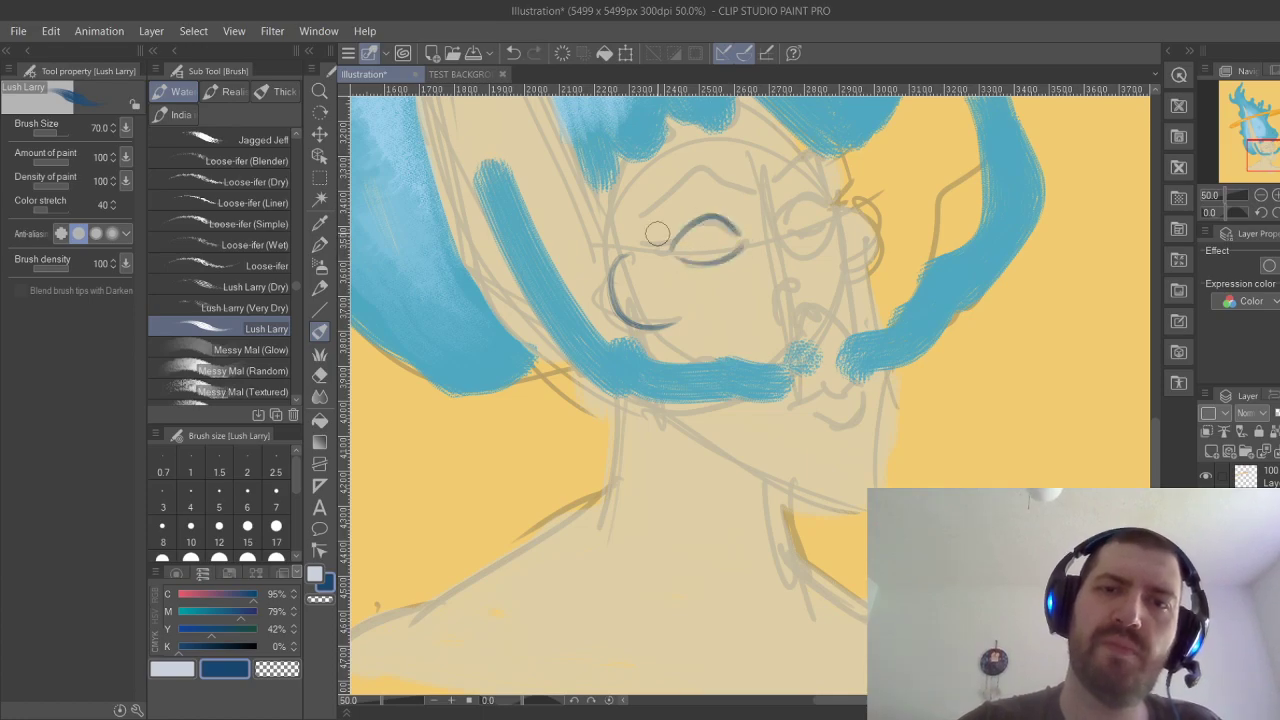
drag(645, 241, 674, 251)
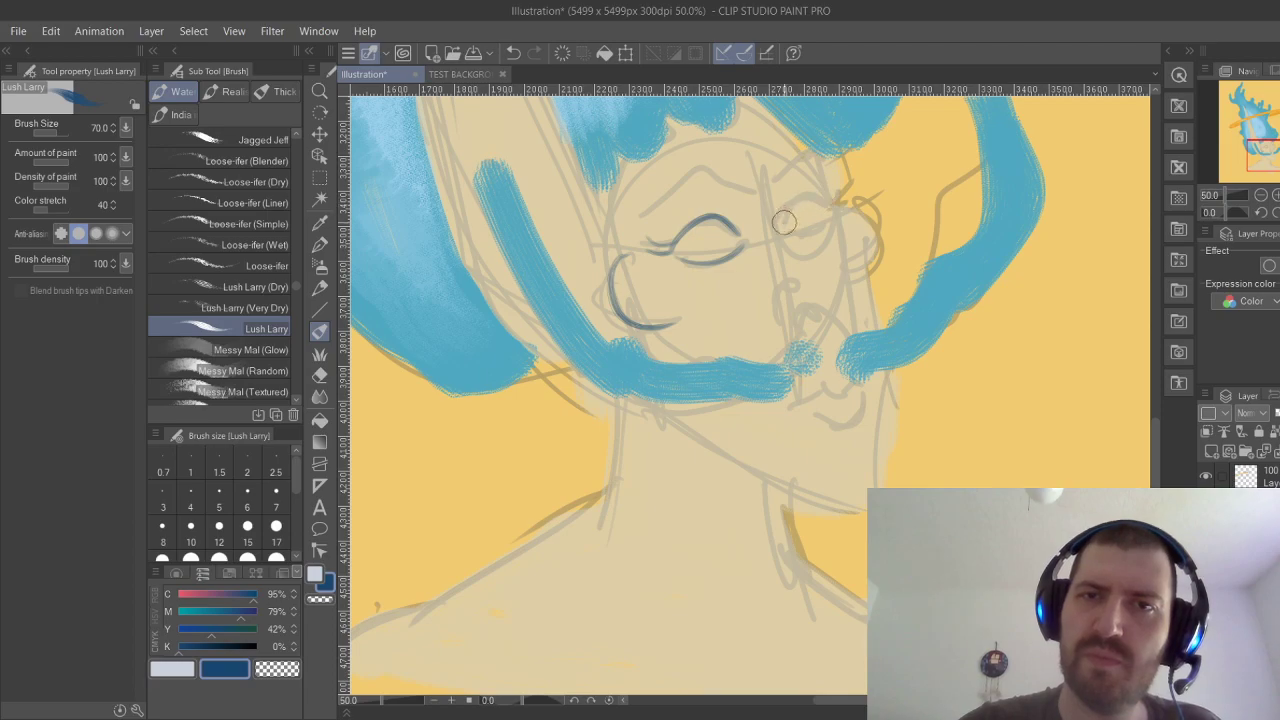
Try to outline the far eye in dark blue, and undo all the dark blue eye and cheek lines.
drag(784, 220, 840, 216)
key(ctrl+z)
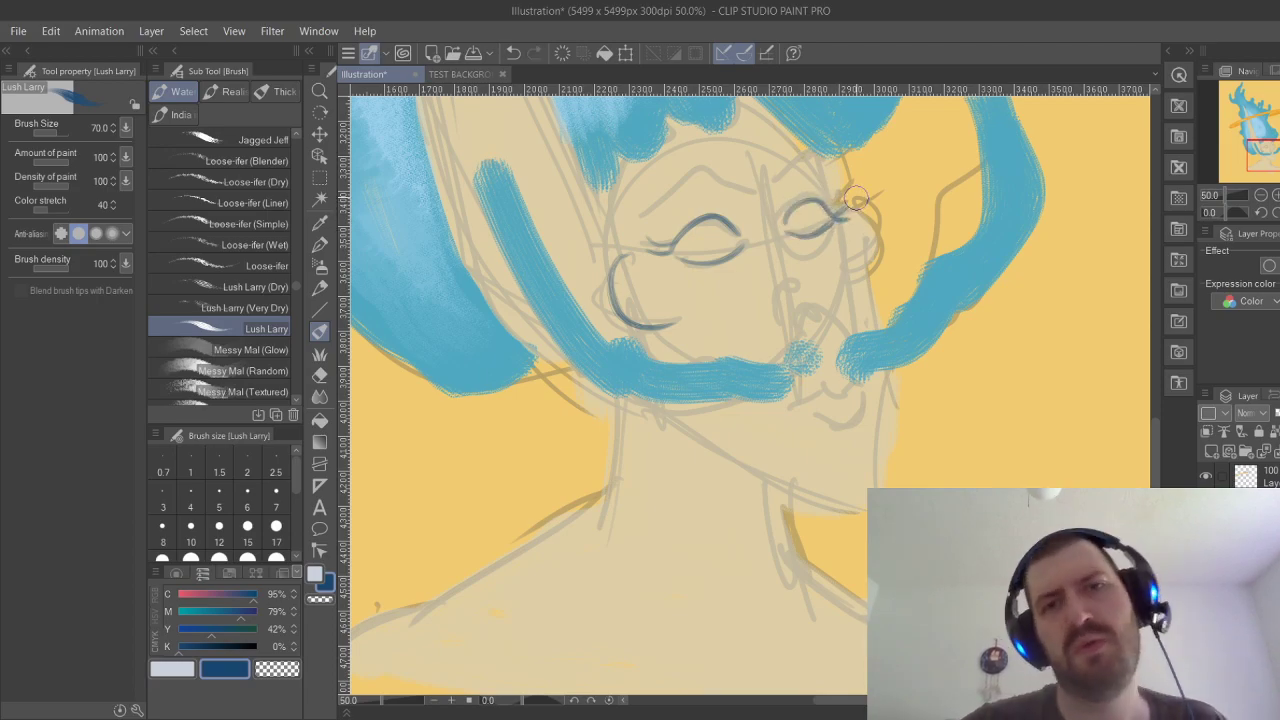
key(ctrl+z)
key(ctrl+z)
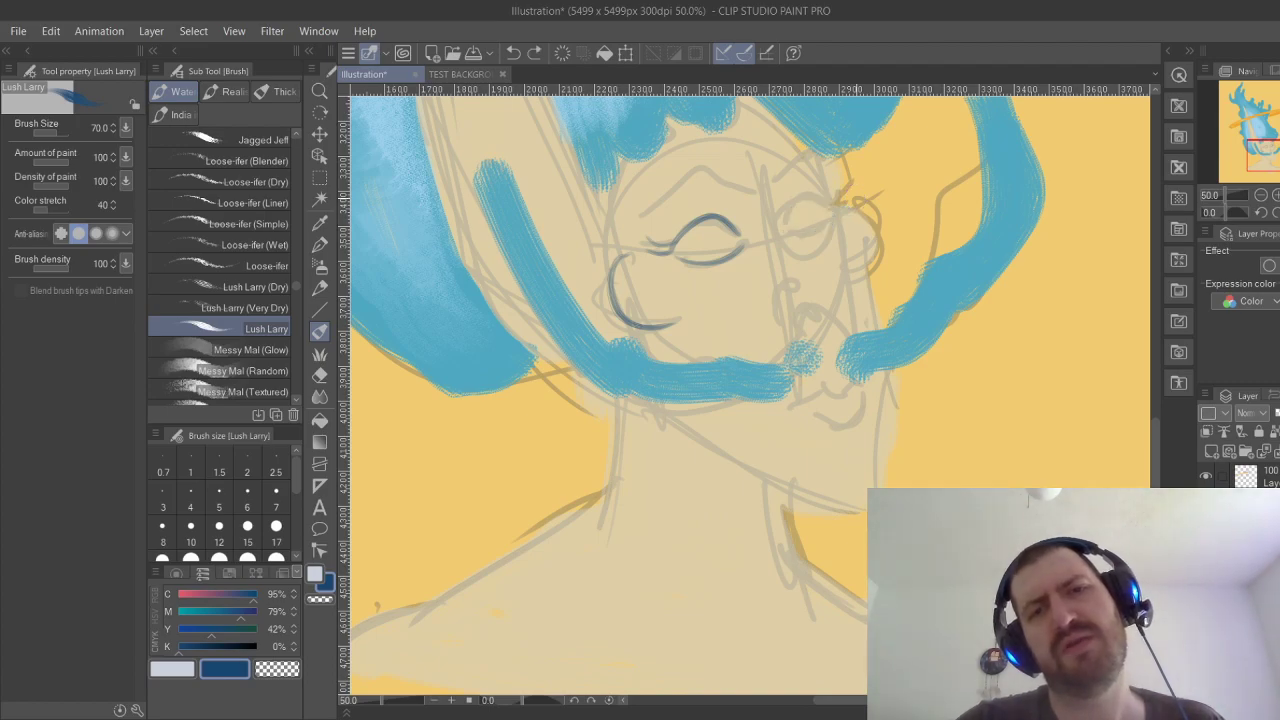
key(ctrl+z)
key(ctrl+z)
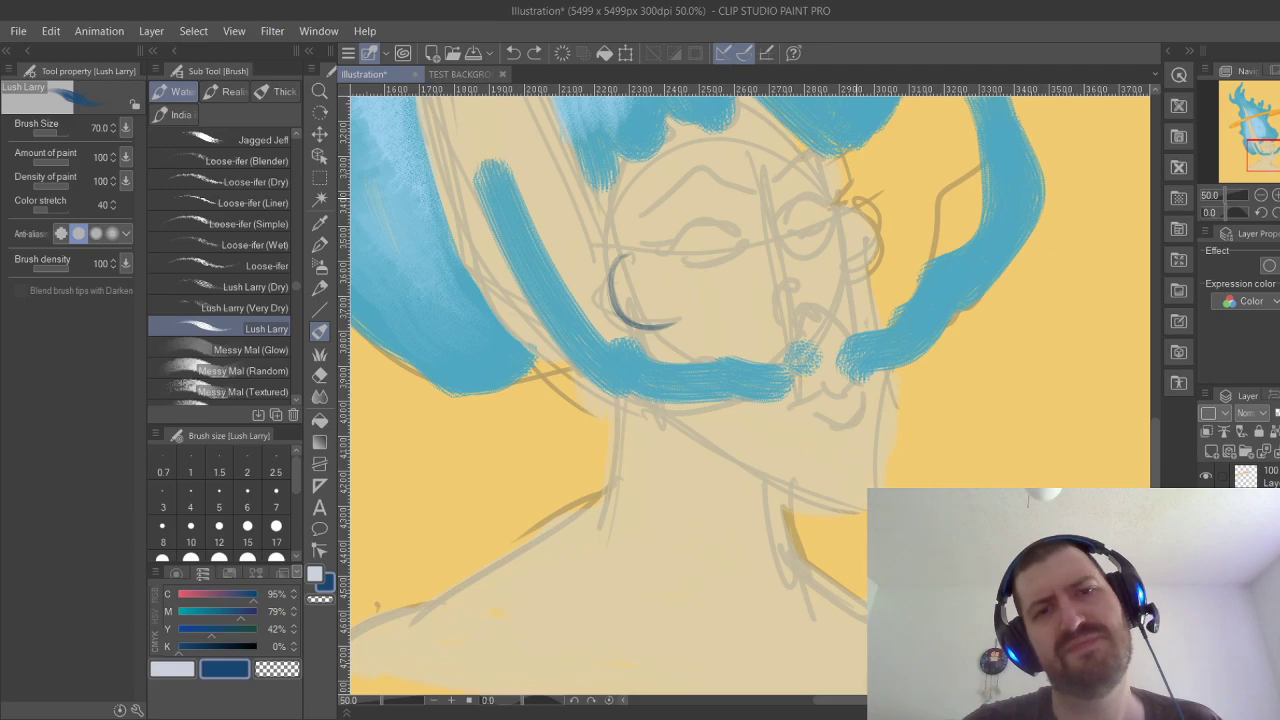
key(ctrl+z)
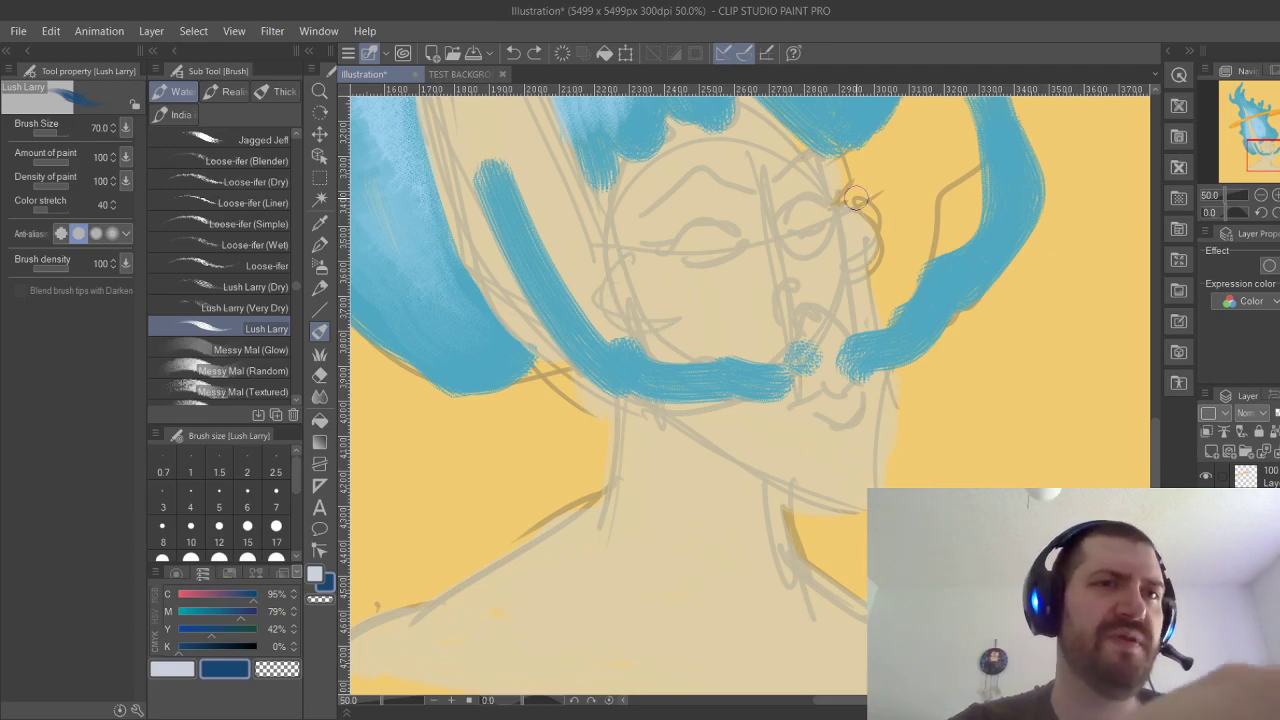
Switch to the Gouache brush with its amount of paint at 68, testing a cheek stroke and undoing it.
click(277, 91)
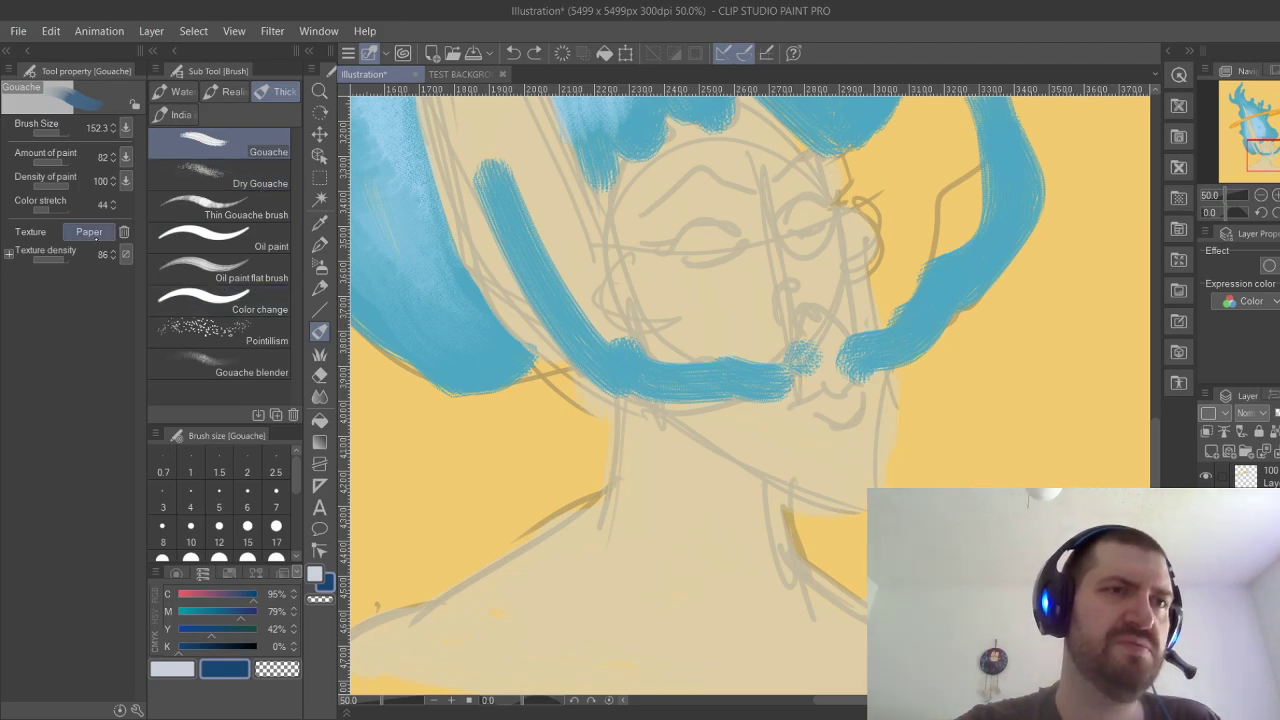
click(62, 163)
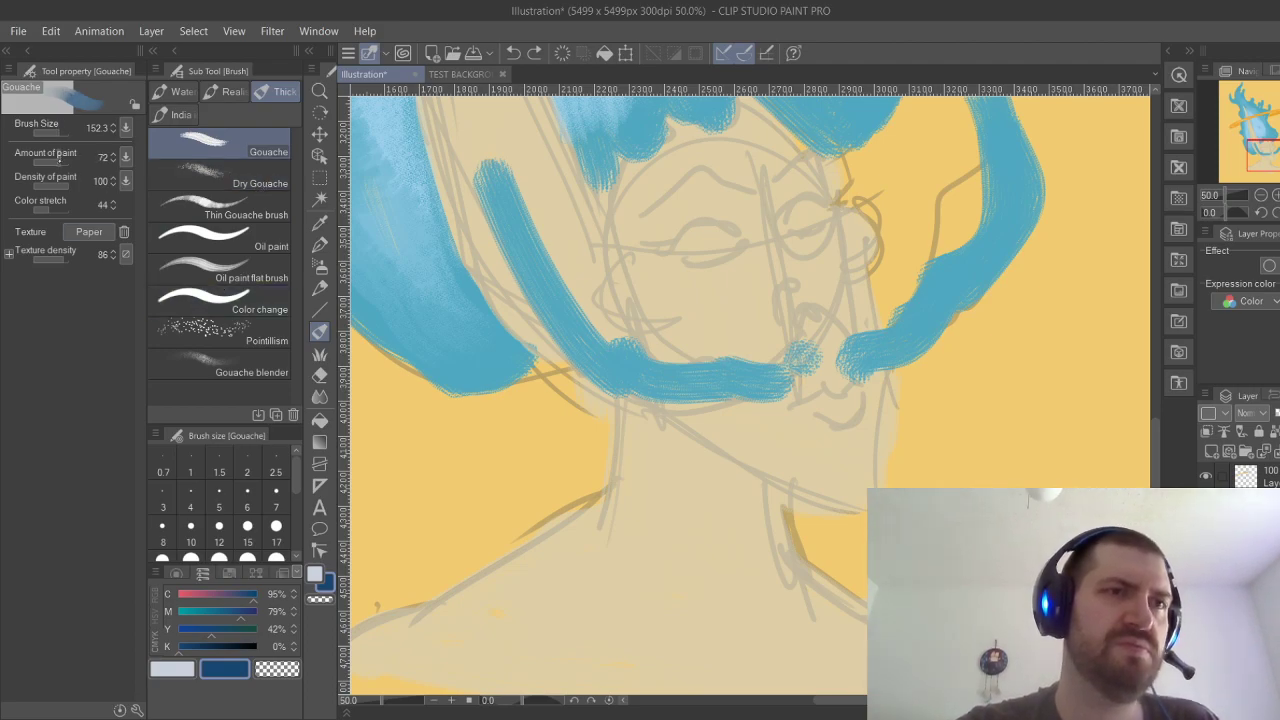
drag(606, 292, 652, 317)
key(ctrl+z)
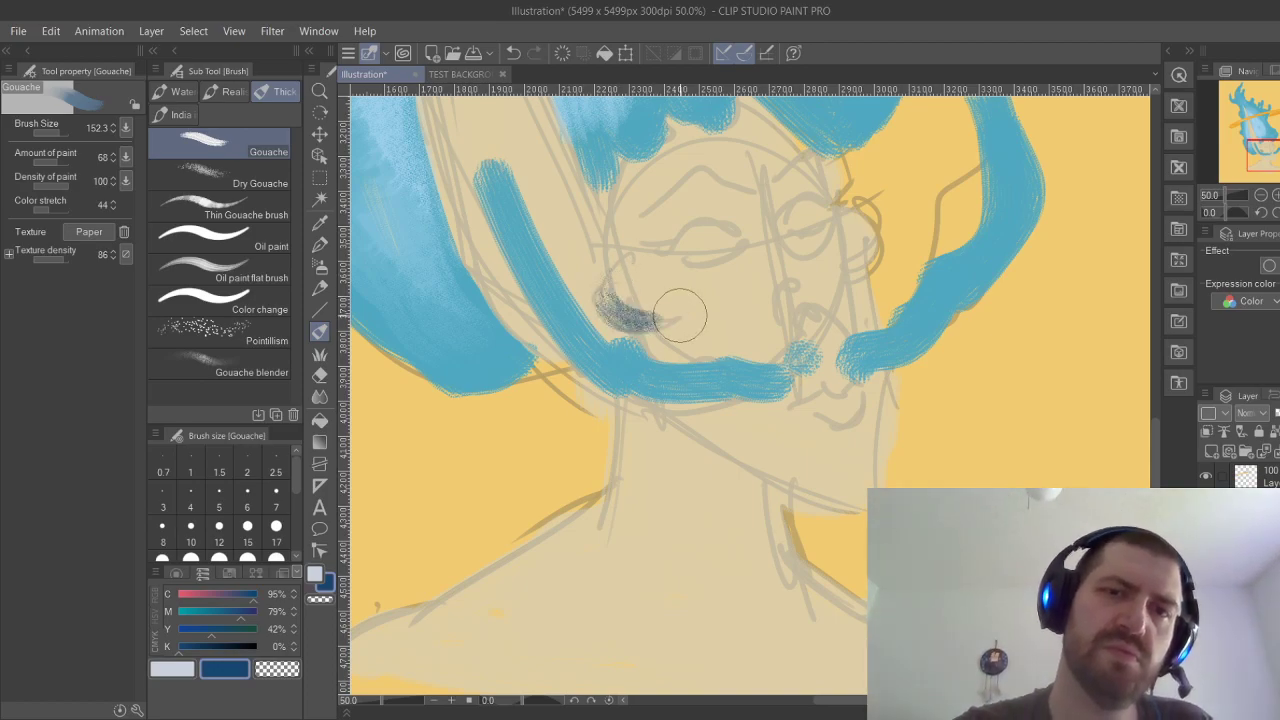
key(ctrl+z)
key(ctrl+z)
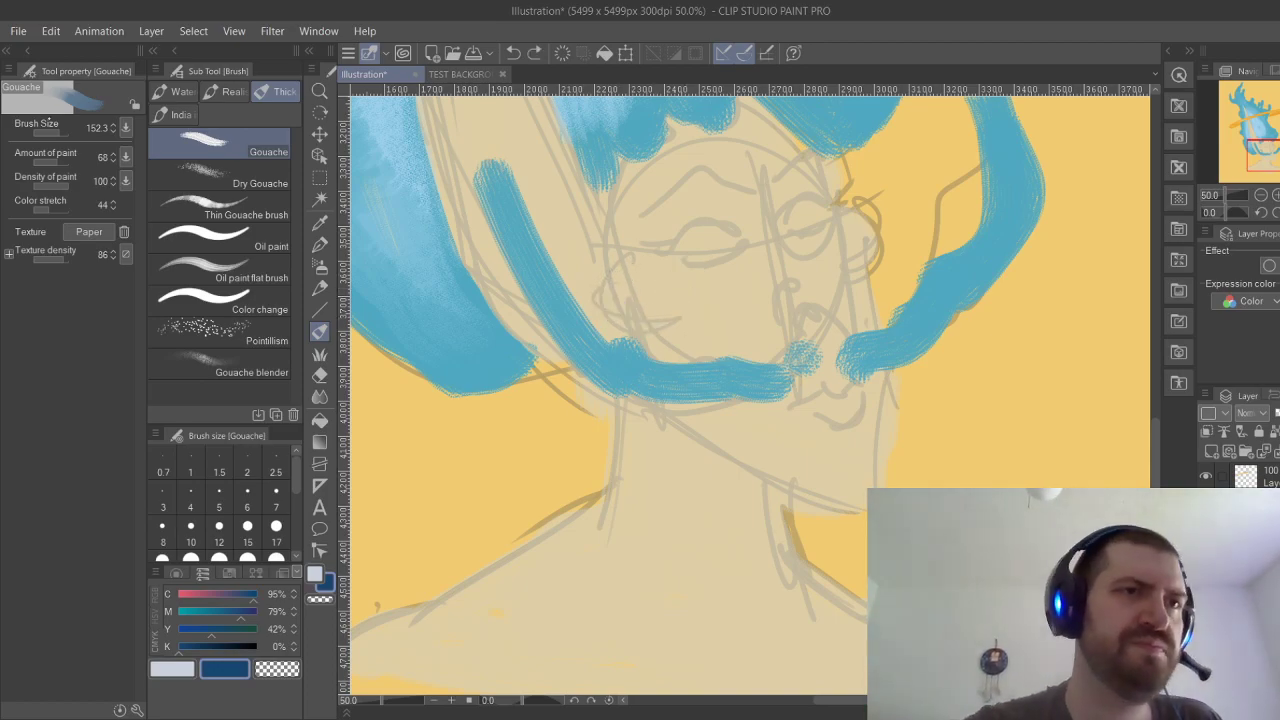
Try a thin Gouache stroke along the cheek curve at brush size 31.2.
click(54, 131)
drag(618, 276, 640, 318)
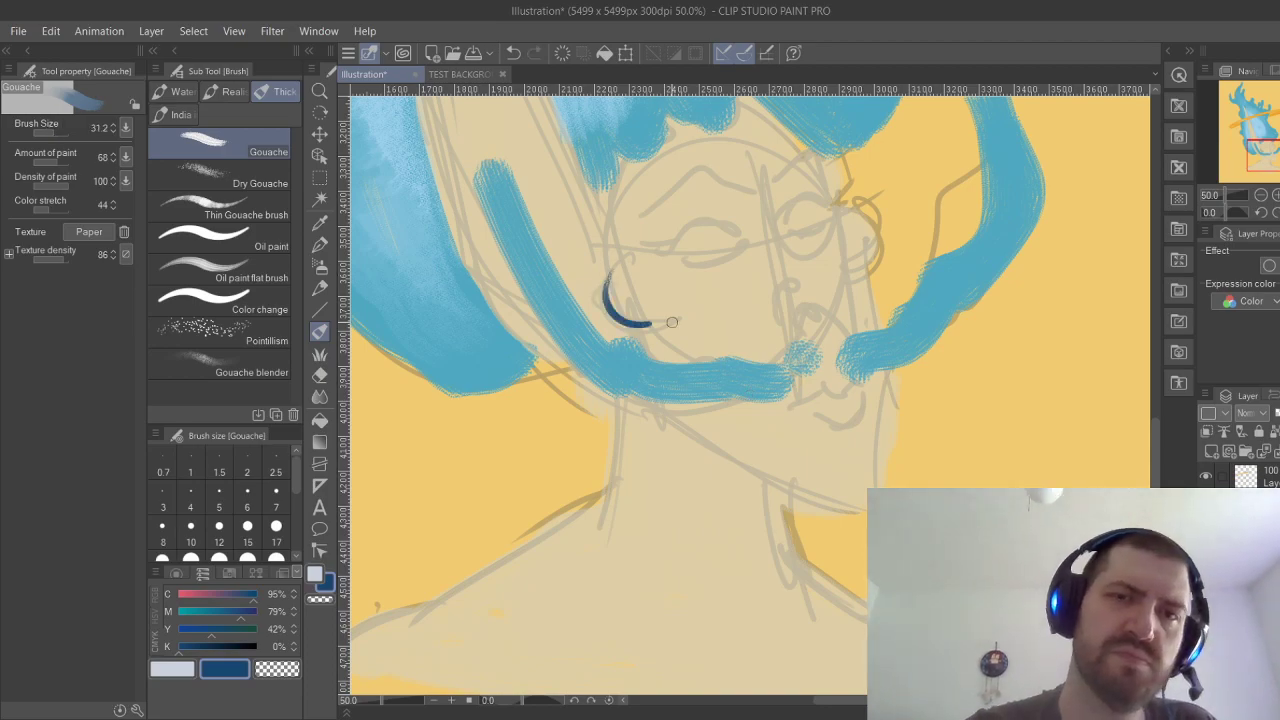
key(ctrl+z)
Set the Gouache brush size to 125 and shade the sketched cheek curve in textured dark blue, redoing strokes.
click(59, 132)
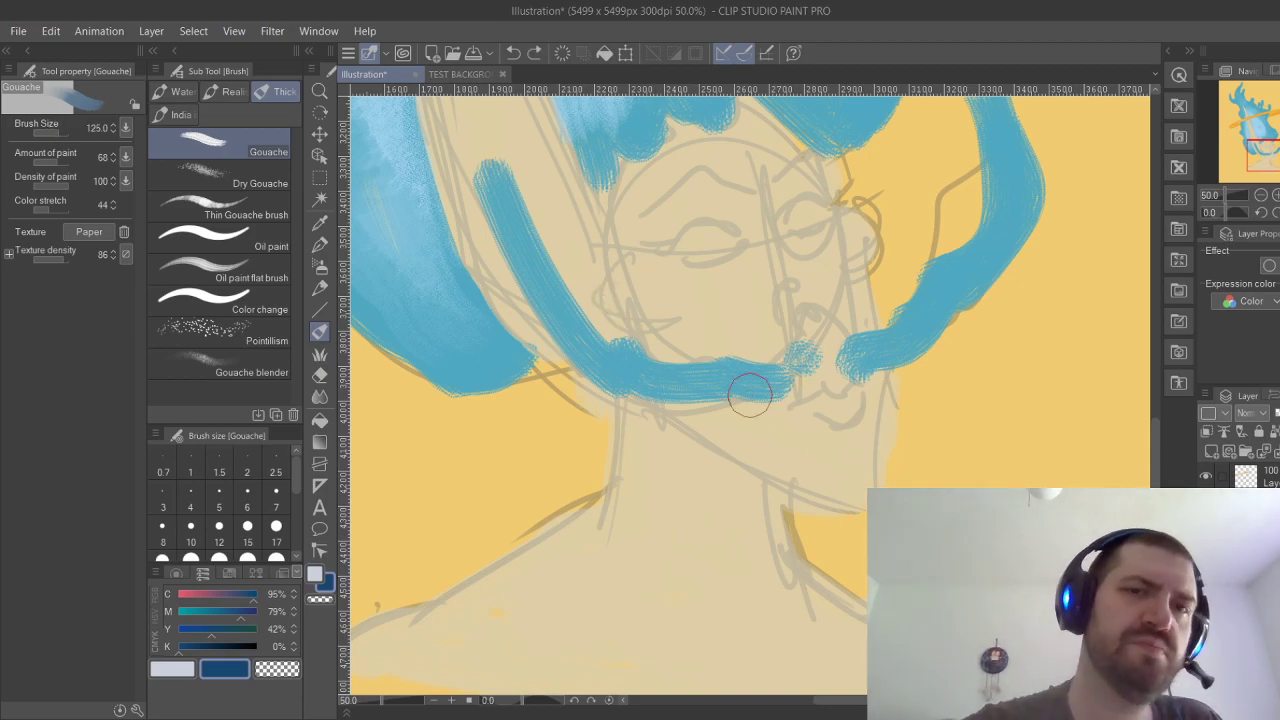
drag(609, 267, 662, 321)
key(ctrl+z)
mouse_move(618, 272)
mouse_down()
mouse_move(640, 319)
mouse_move(625, 295)
mouse_move(640, 316)
mouse_move(677, 317)
mouse_up()
key(ctrl+z)
drag(606, 287, 669, 315)
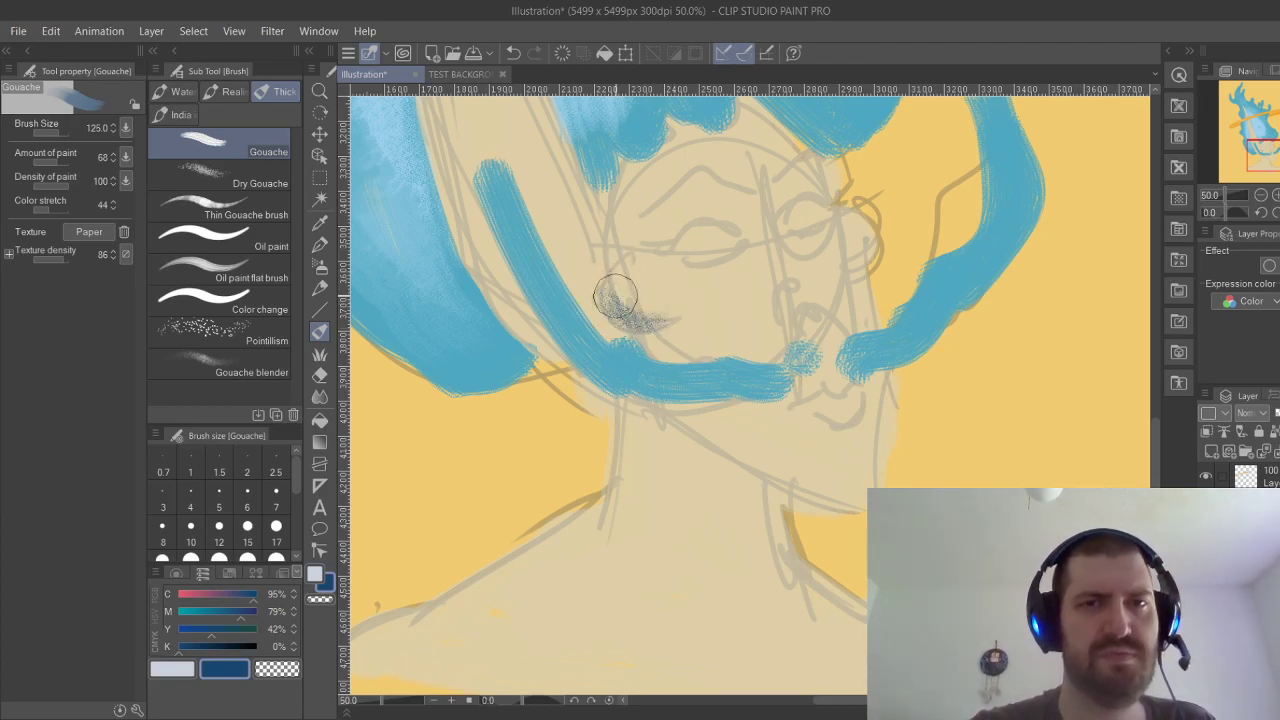
mouse_move(614, 264)
mouse_down()
mouse_move(645, 325)
mouse_move(666, 323)
mouse_move(663, 341)
mouse_up()
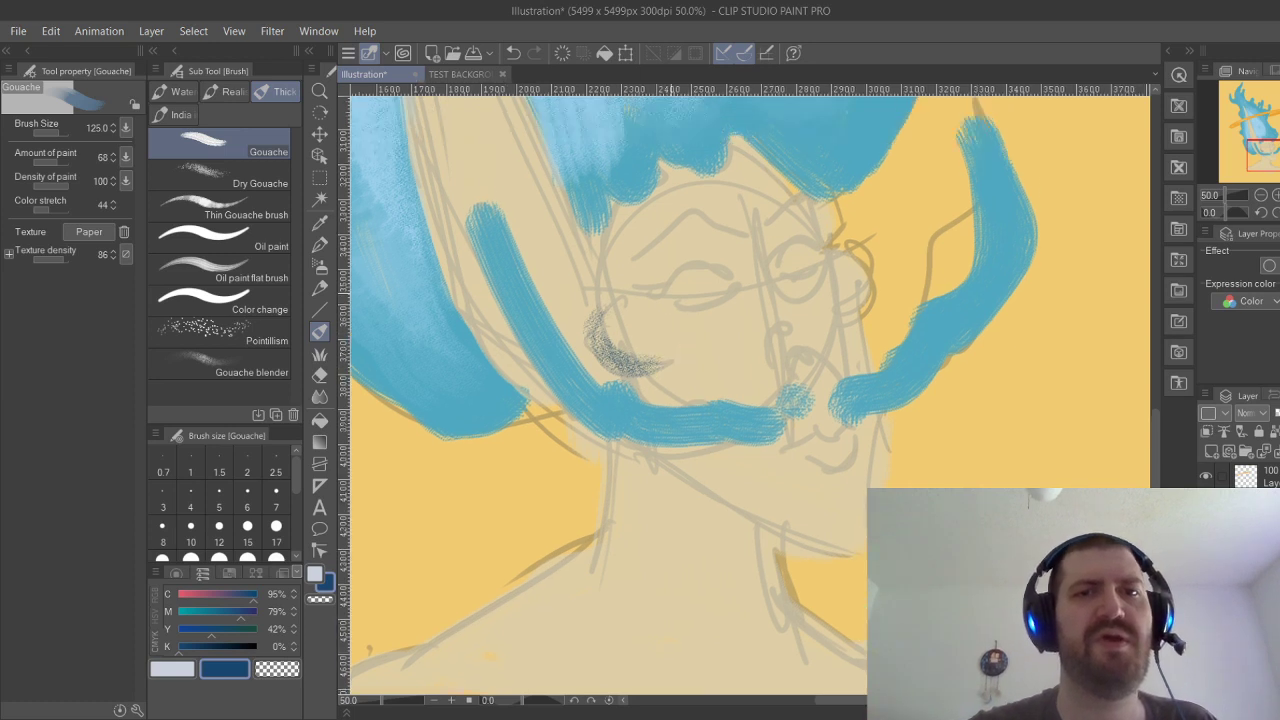
Try a Gouache shading stroke up the pale strip between the two blue hair masses.
scroll(750, 395, down, 3)
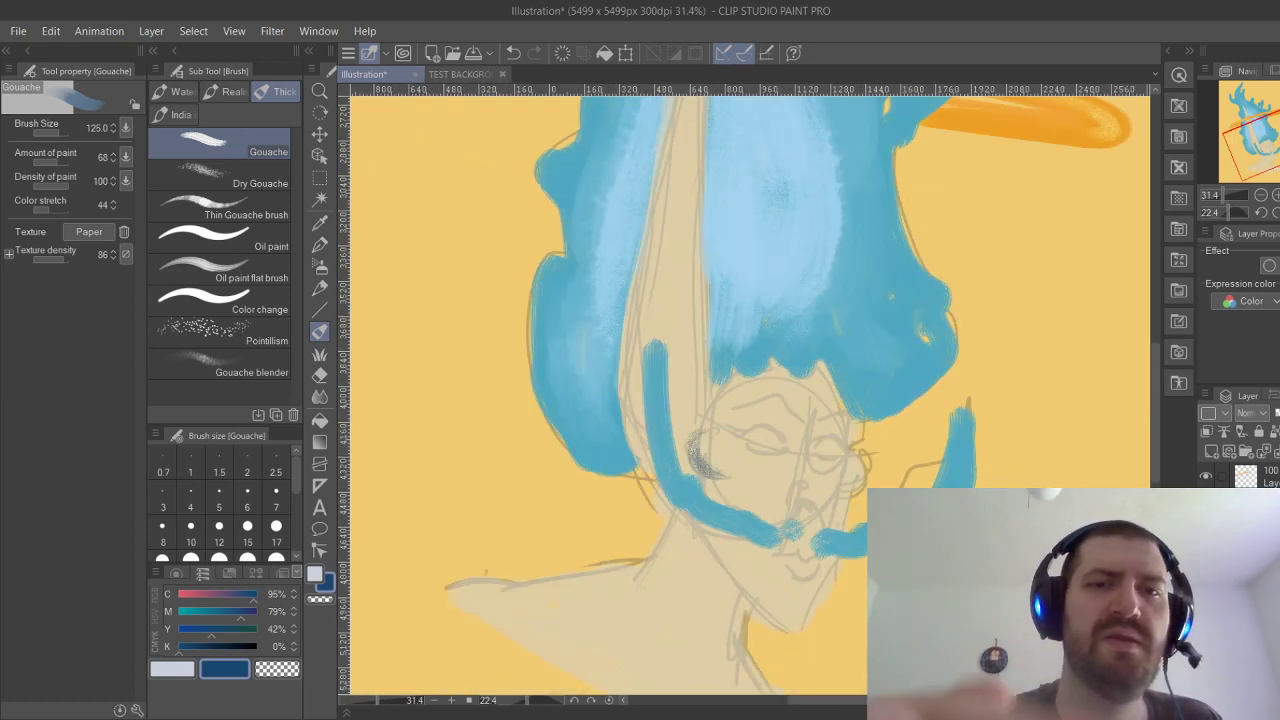
drag(637, 455, 620, 285)
key(ctrl+z)
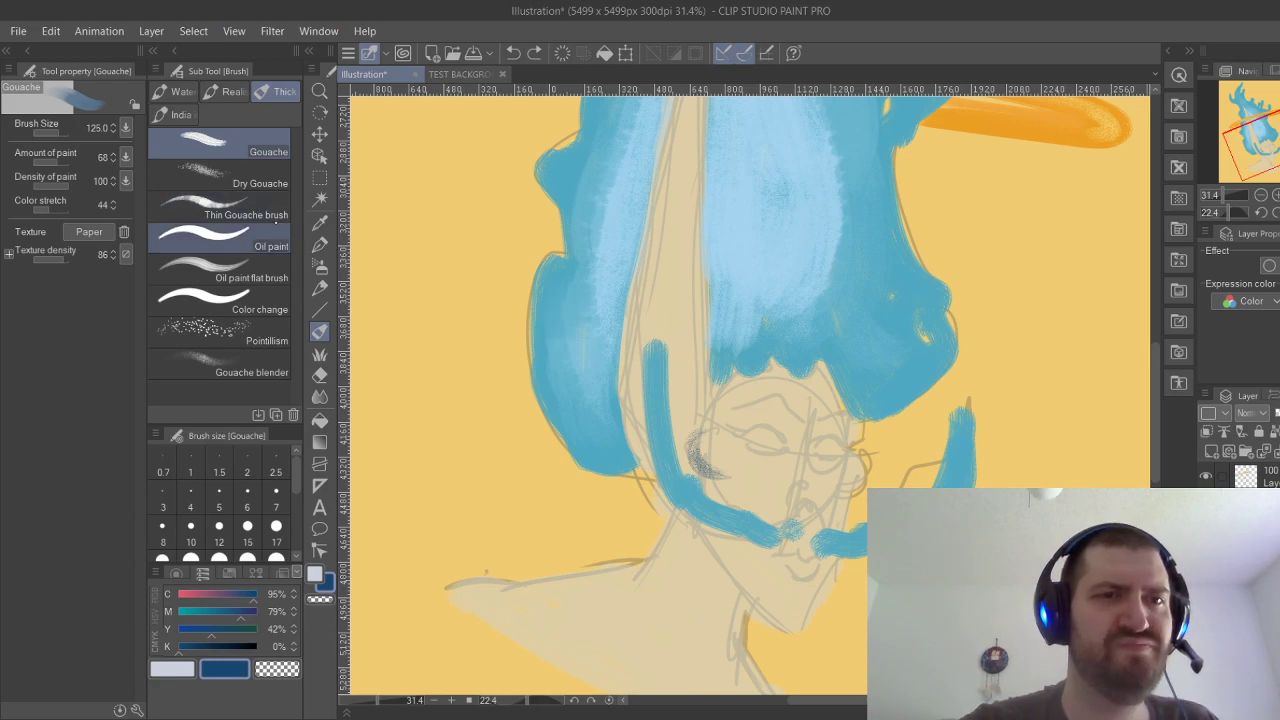
Try shading the pale strip between the hair masses with the Thin Gouache brush at size 300, undoing the strokes.
click(240, 210)
drag(640, 458, 620, 255)
key(ctrl+z)
mouse_move(655, 165)
mouse_down()
mouse_move(636, 468)
mouse_move(617, 400)
mouse_move(640, 180)
mouse_up()
key(ctrl+z)
key(ctrl+z)
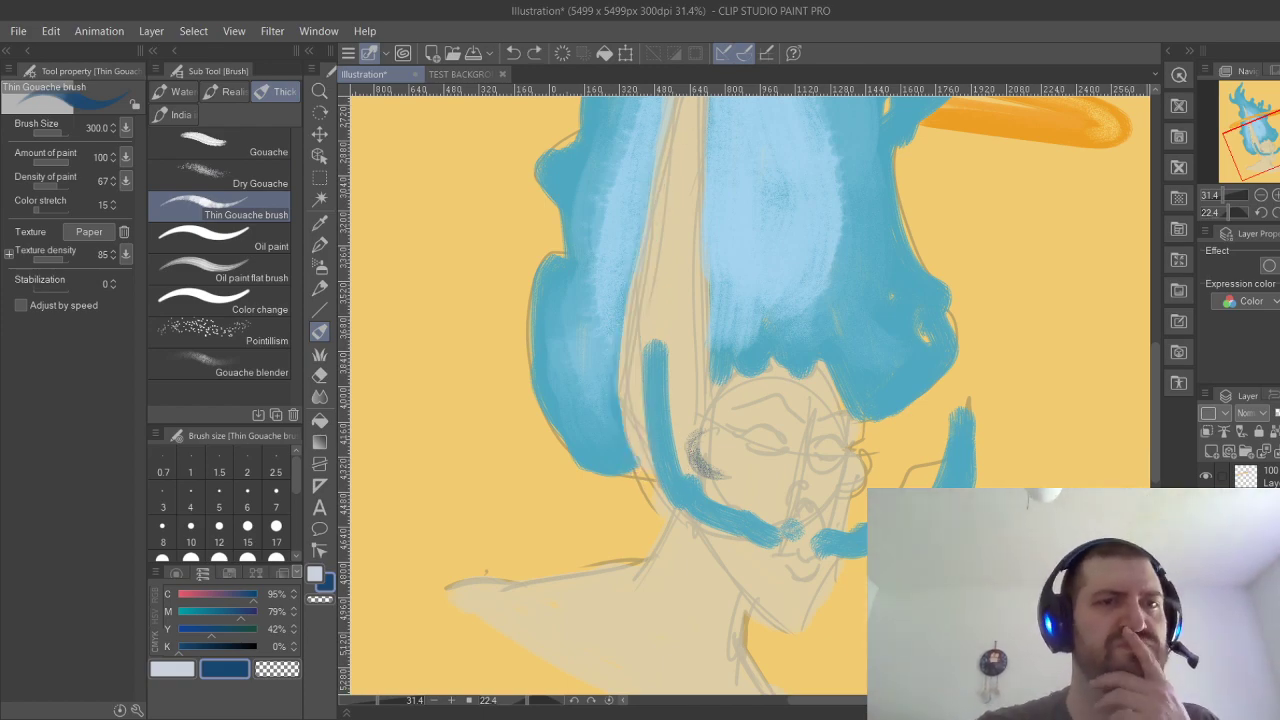
Try one broad stroke up the pale strip between the hair masses with the Oil paint flat brush at size 742.9.
click(220, 270)
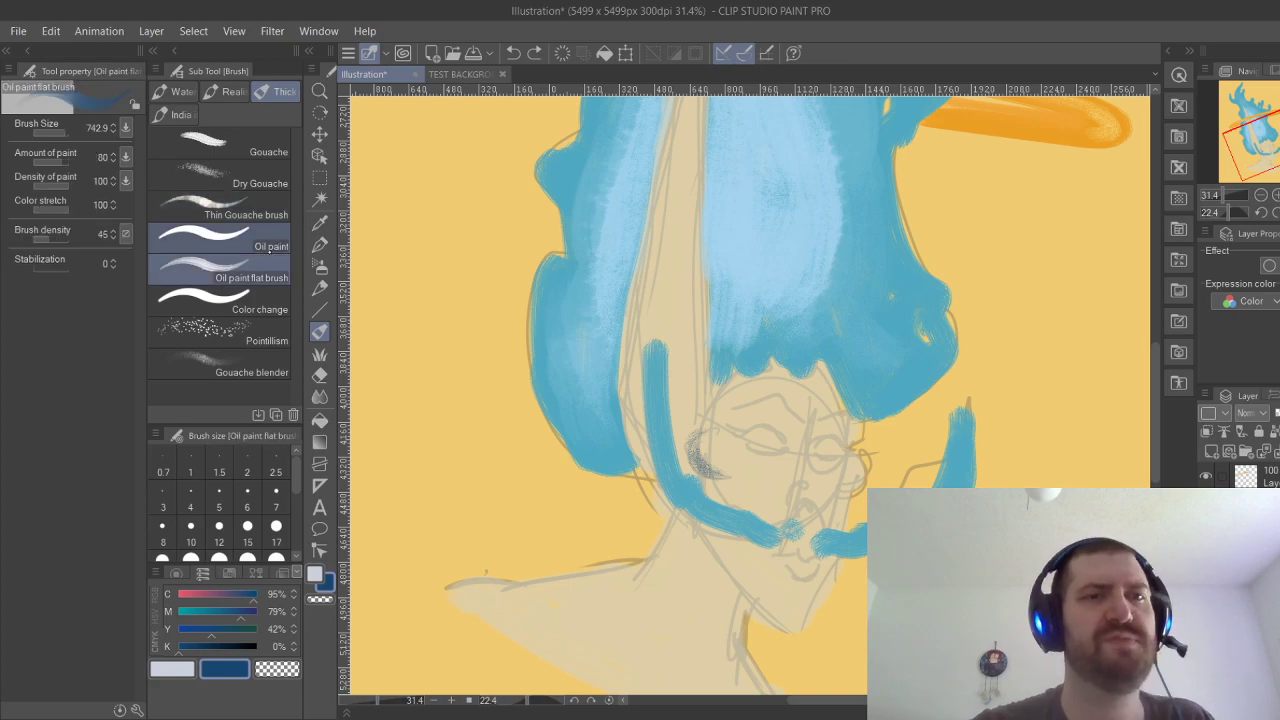
mouse_move(649, 442)
mouse_down()
mouse_move(634, 387)
mouse_move(655, 215)
mouse_up()
key(ctrl+z)
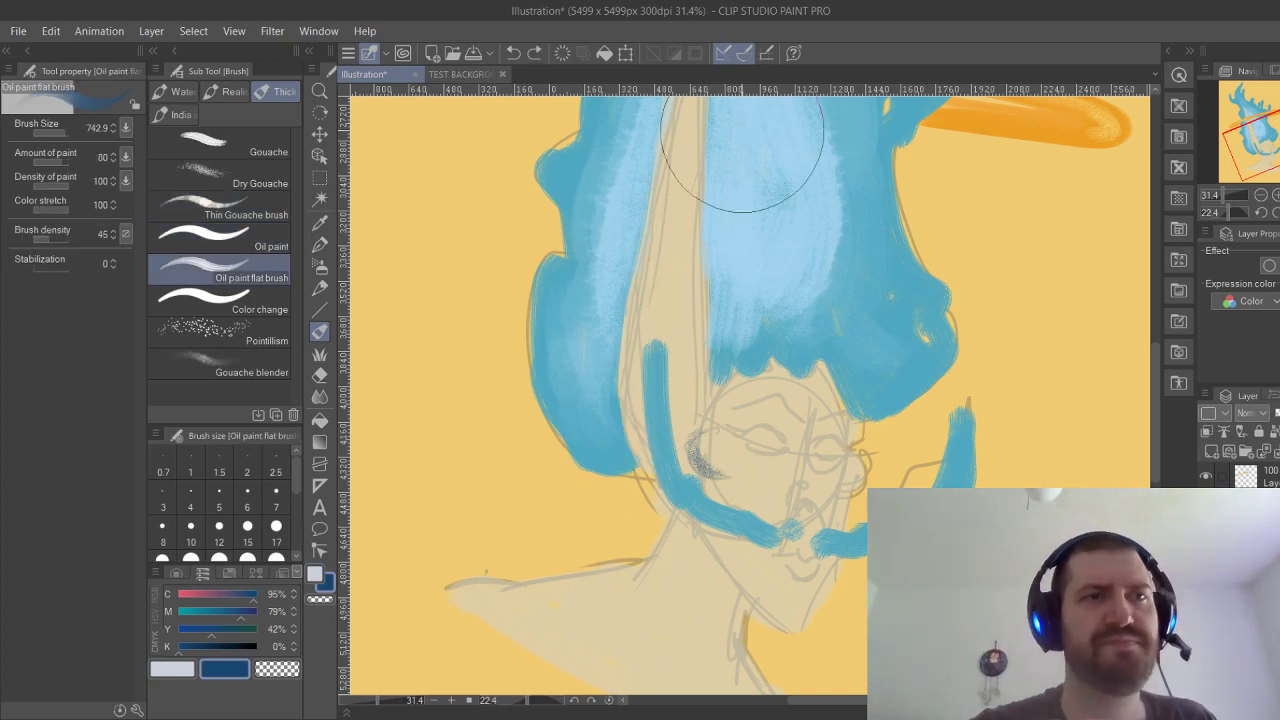
click(176, 91)
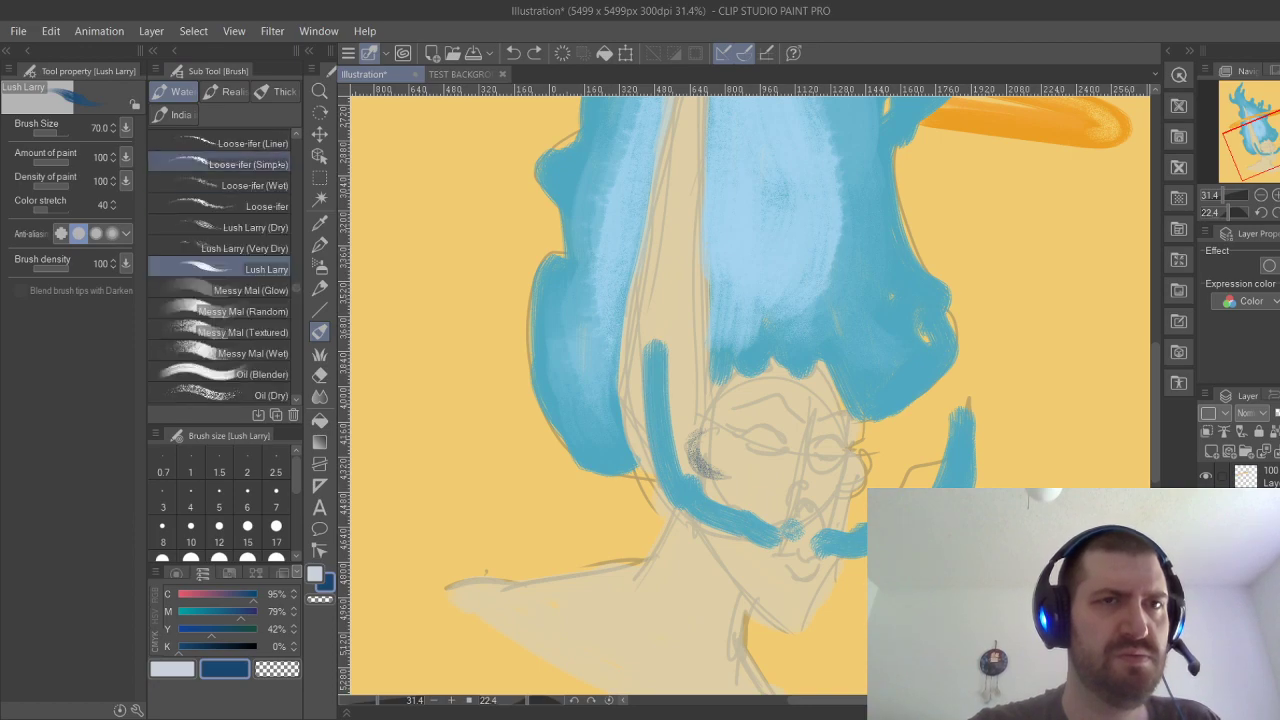
click(276, 91)
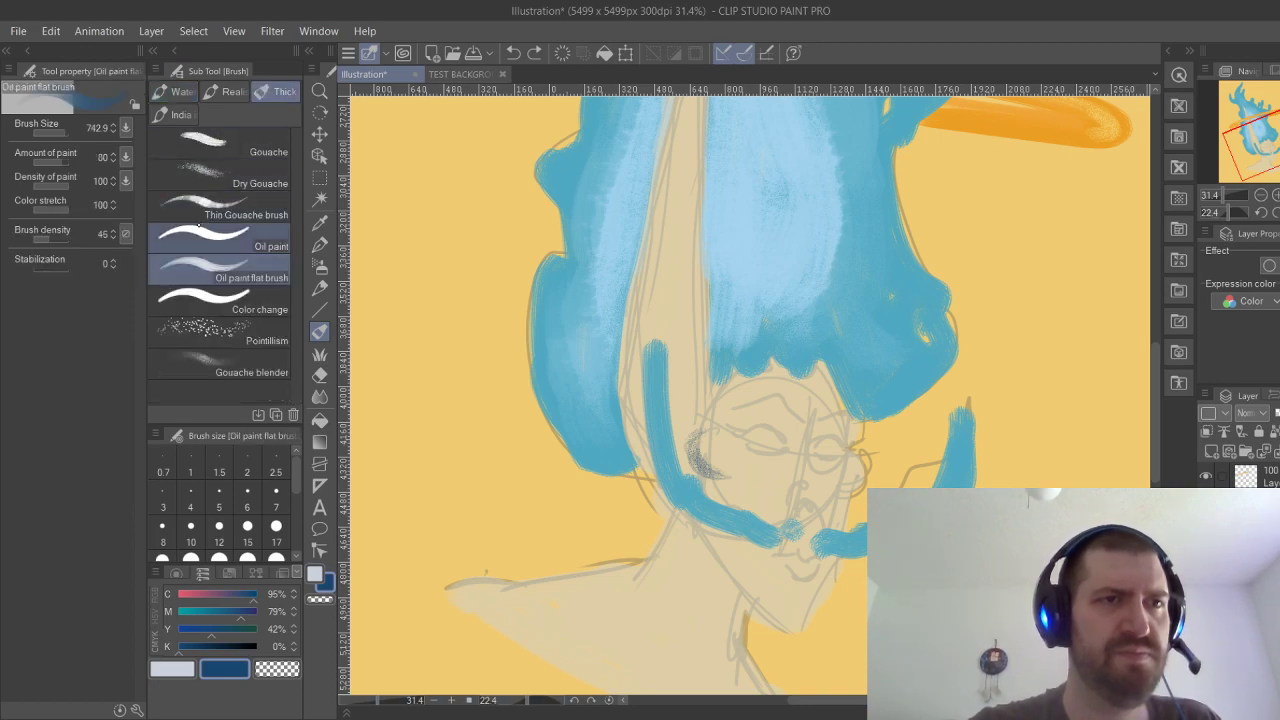
Set the Gouache brush to paint amount 52 and density 26 and shade the left edge of the pale strip beside the hair.
click(220, 145)
click(47, 186)
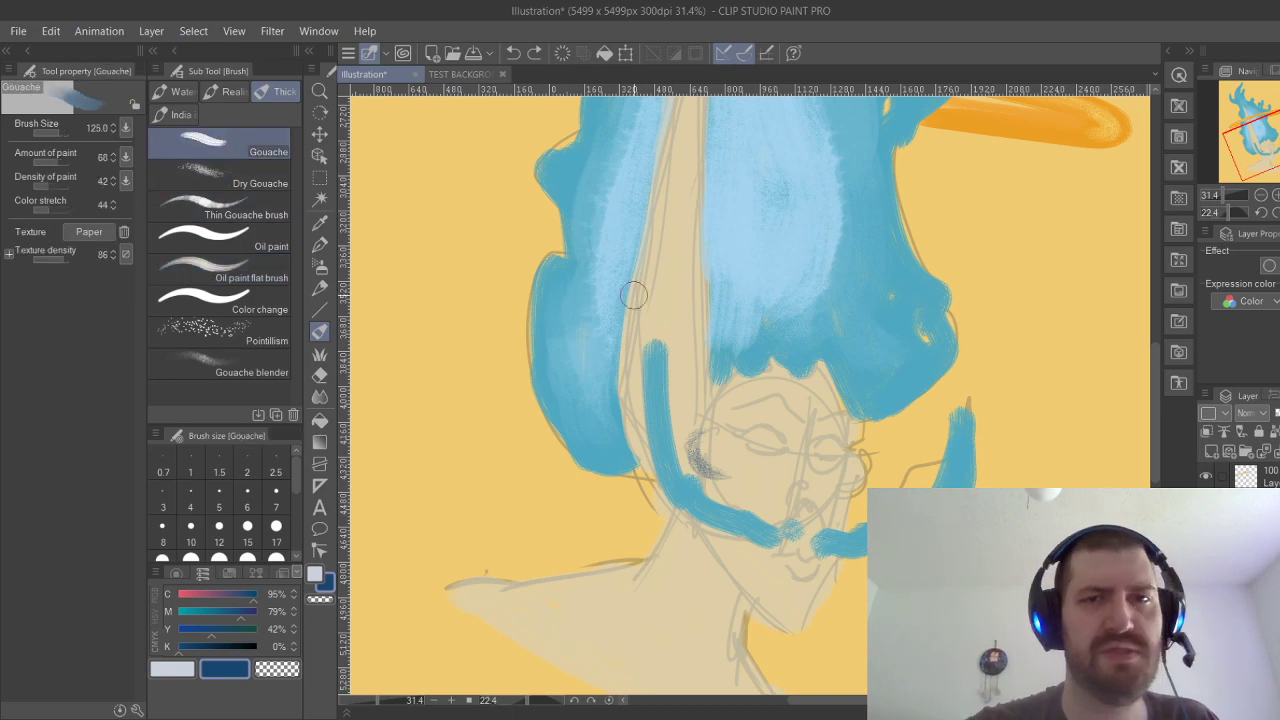
mouse_move(652, 262)
mouse_down()
mouse_move(628, 335)
mouse_move(642, 455)
mouse_up()
key(ctrl+z)
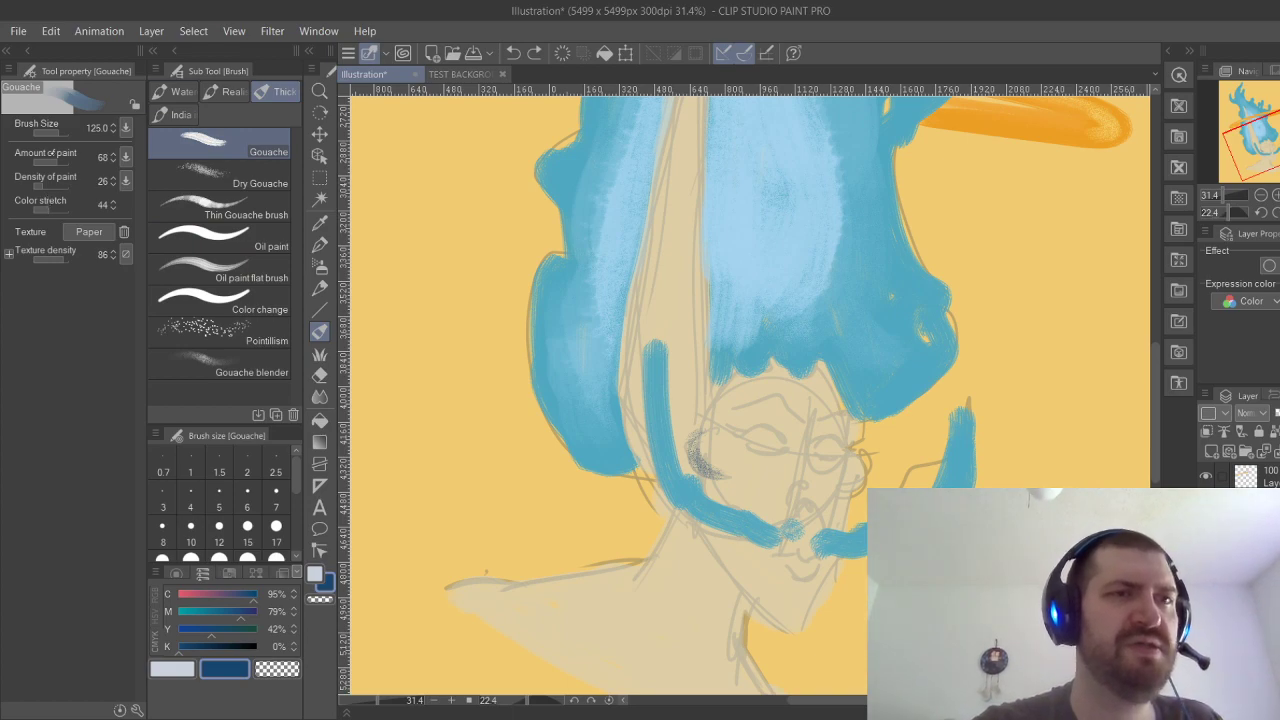
click(52, 162)
drag(652, 205, 648, 445)
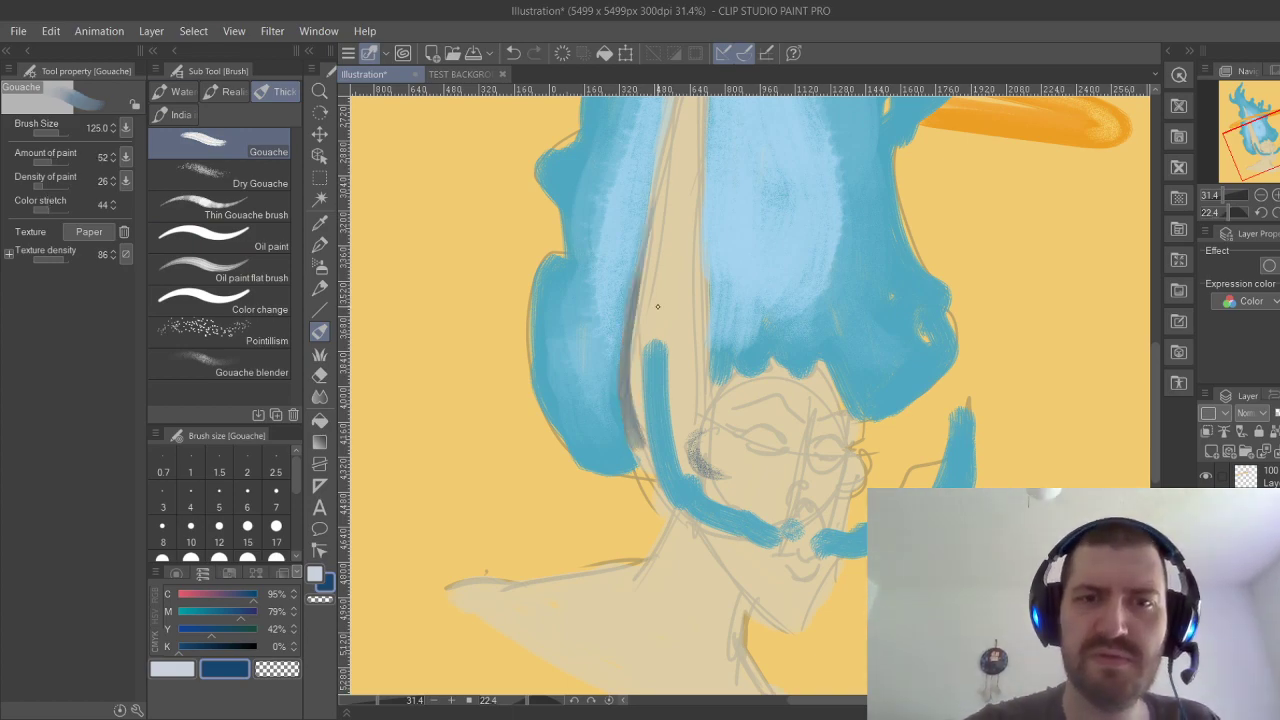
key(ctrl+z)
drag(657, 185, 661, 448)
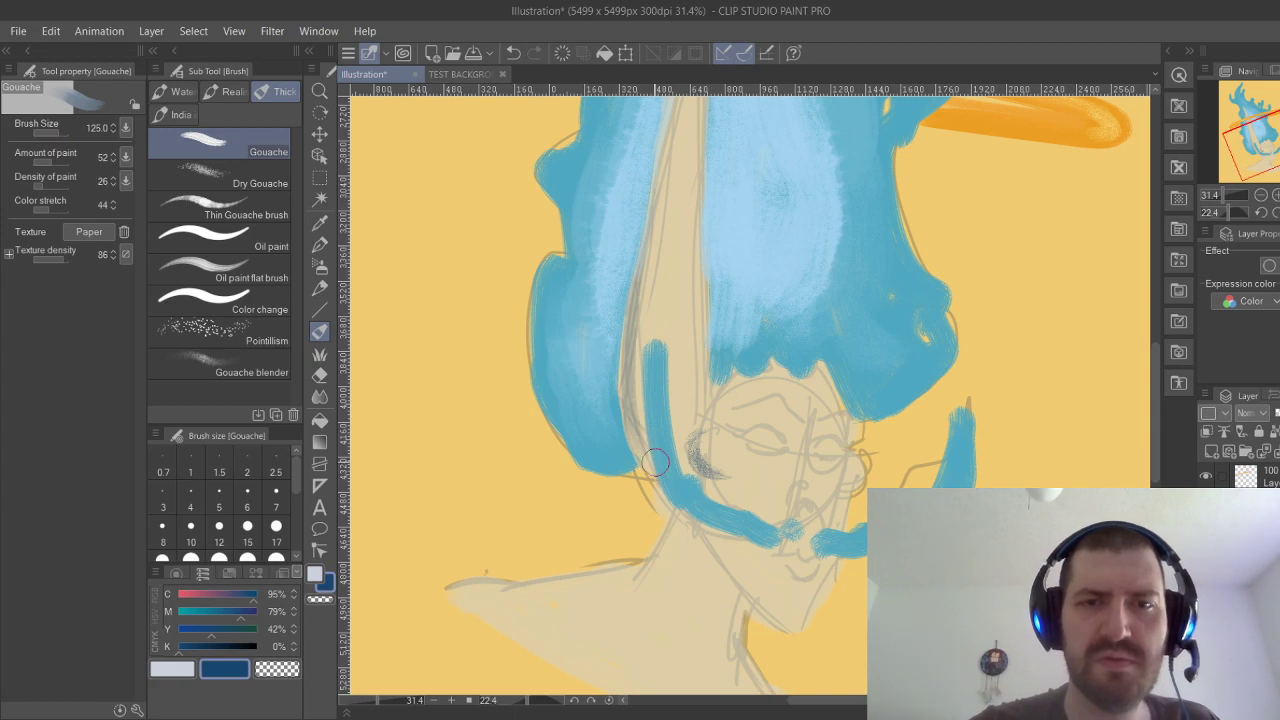
key(ctrl+z)
drag(713, 256, 646, 378)
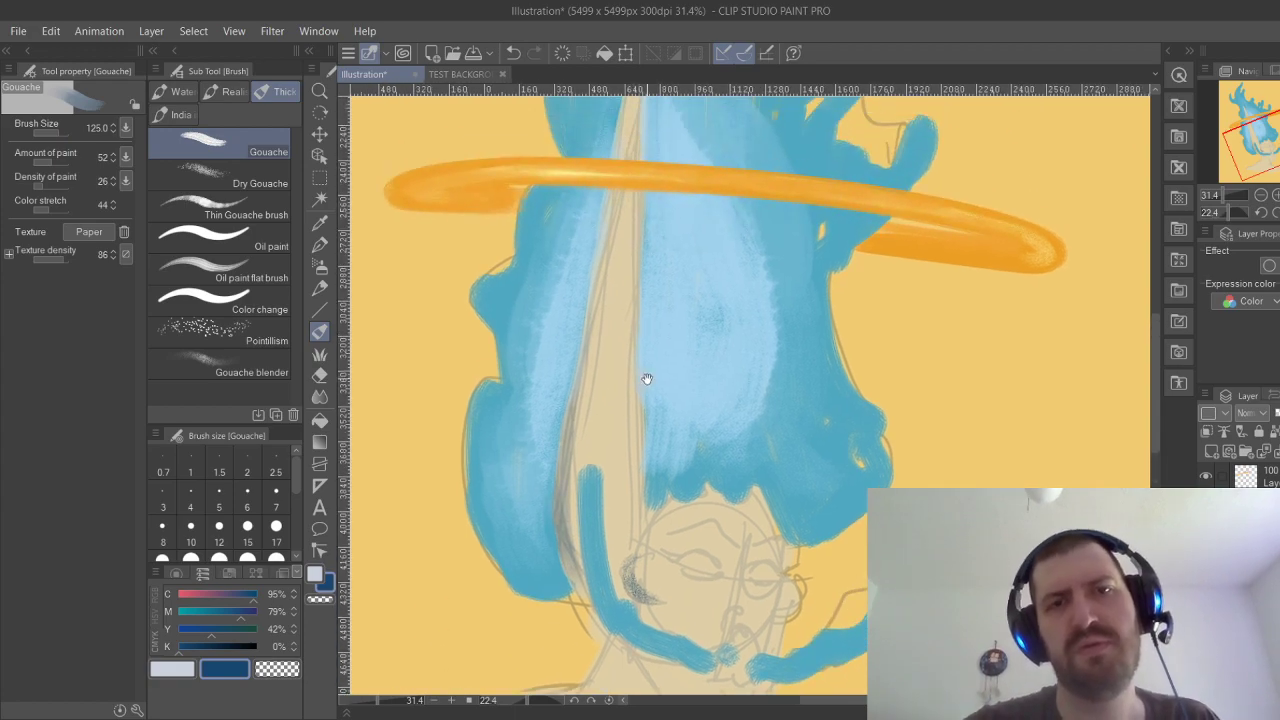
Shade the upper left edge of the pale strip just below the halo in soft dark blue, redoing strokes.
drag(641, 101, 616, 209)
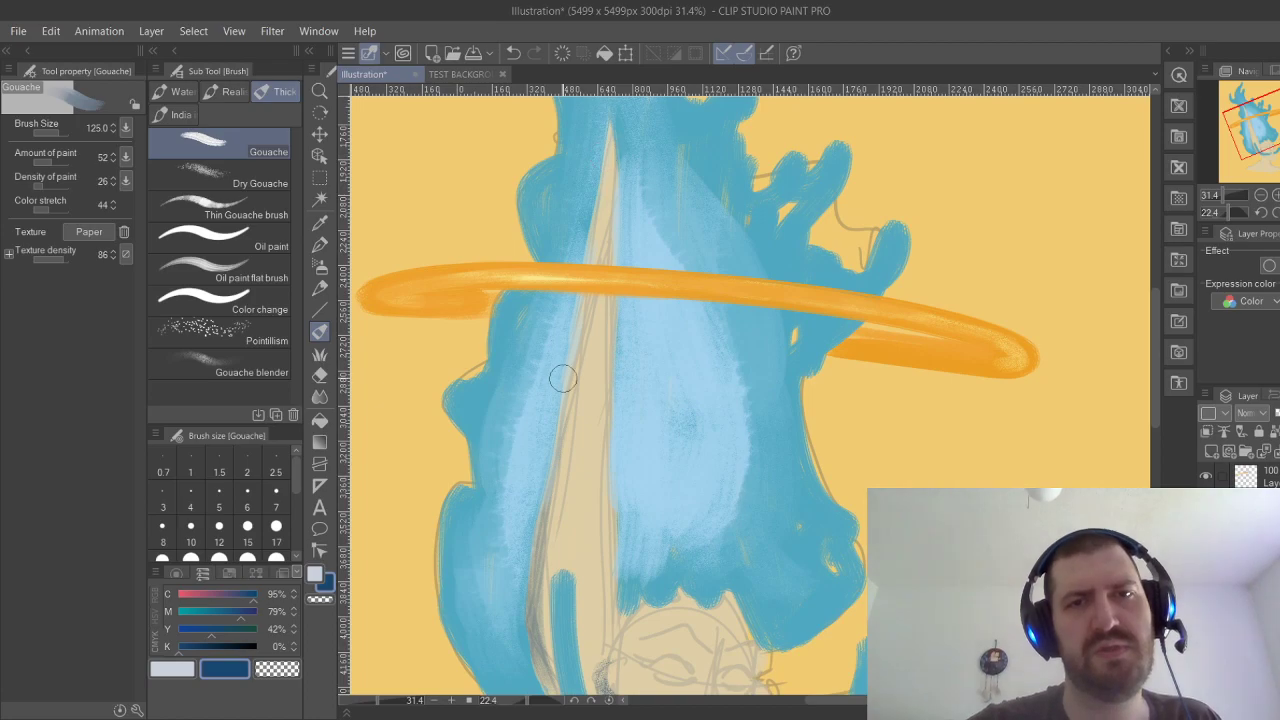
drag(608, 156, 572, 367)
key(ctrl+z)
drag(606, 166, 572, 361)
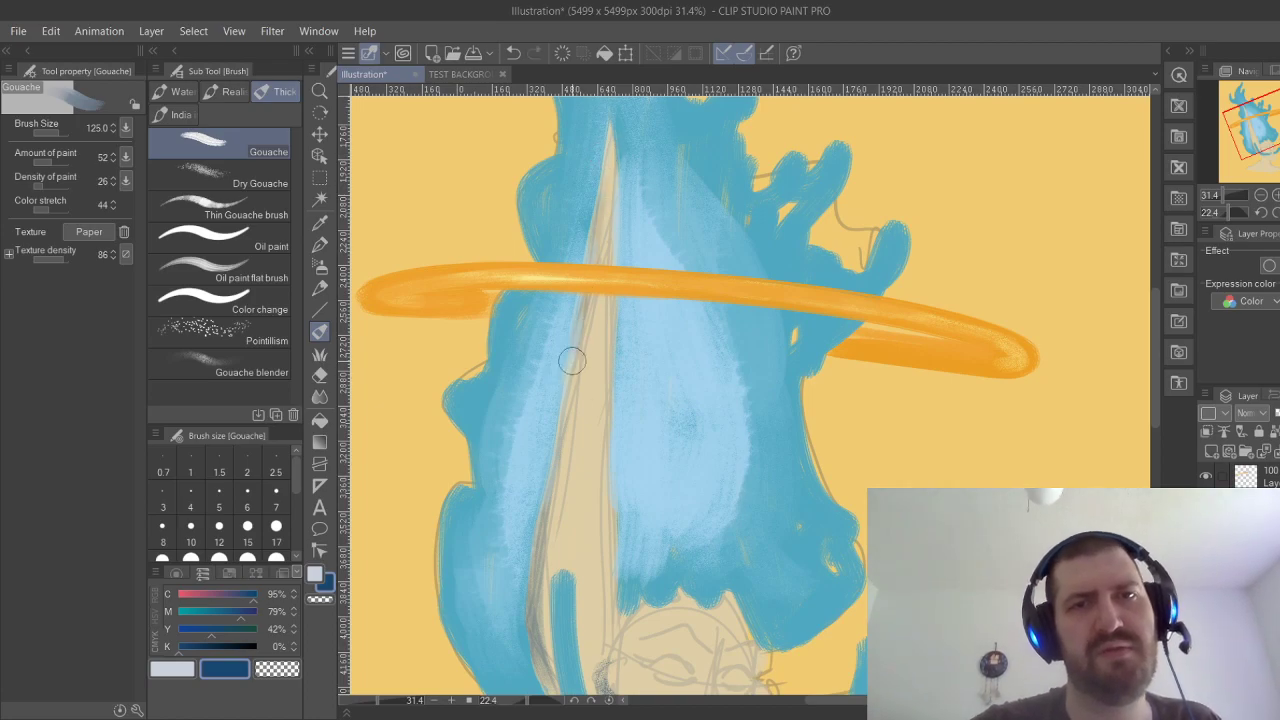
key(ctrl+z)
drag(587, 244, 554, 427)
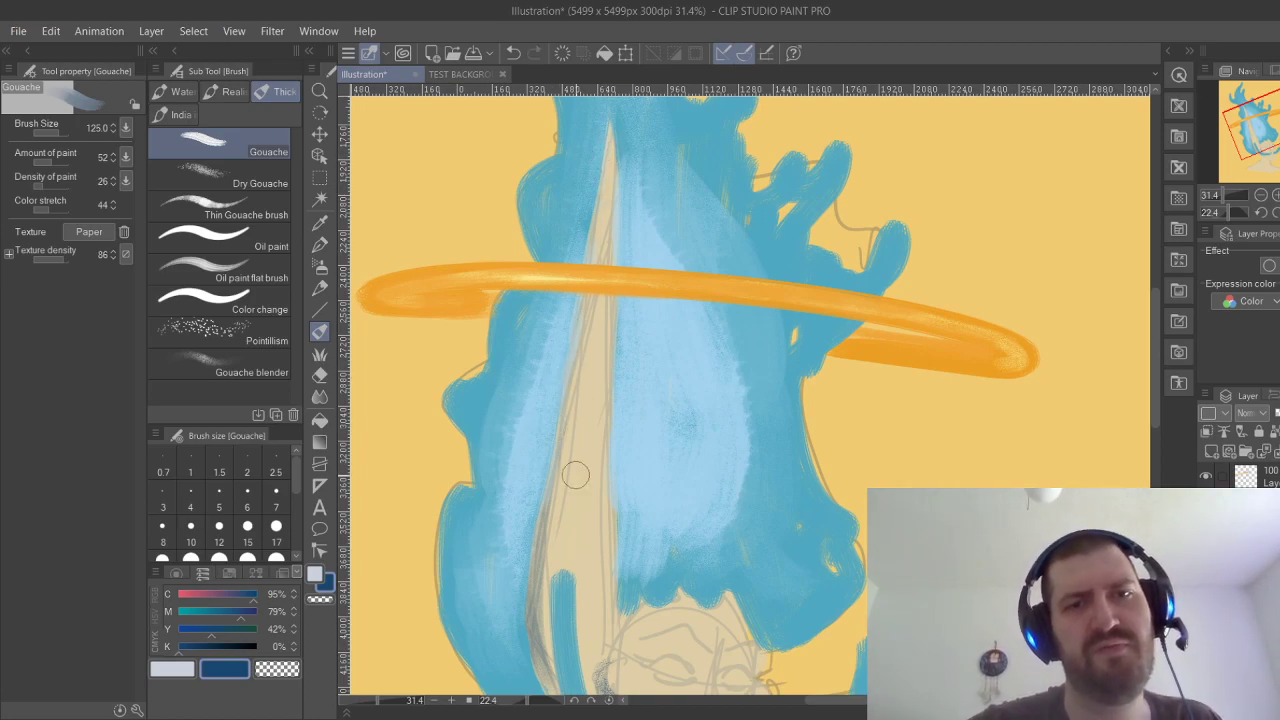
Darken the sketched cheek curve with another soft Gouache stroke.
drag(642, 501, 598, 219)
drag(559, 385, 602, 432)
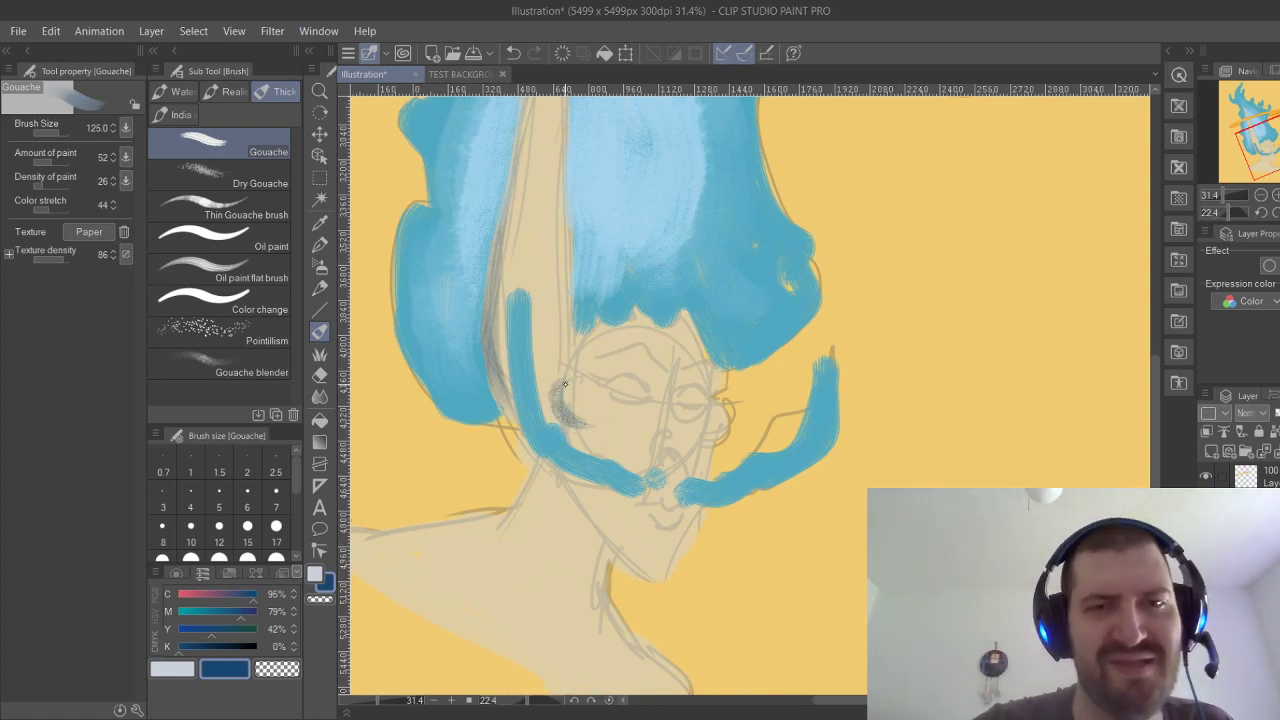
drag(565, 384, 590, 425)
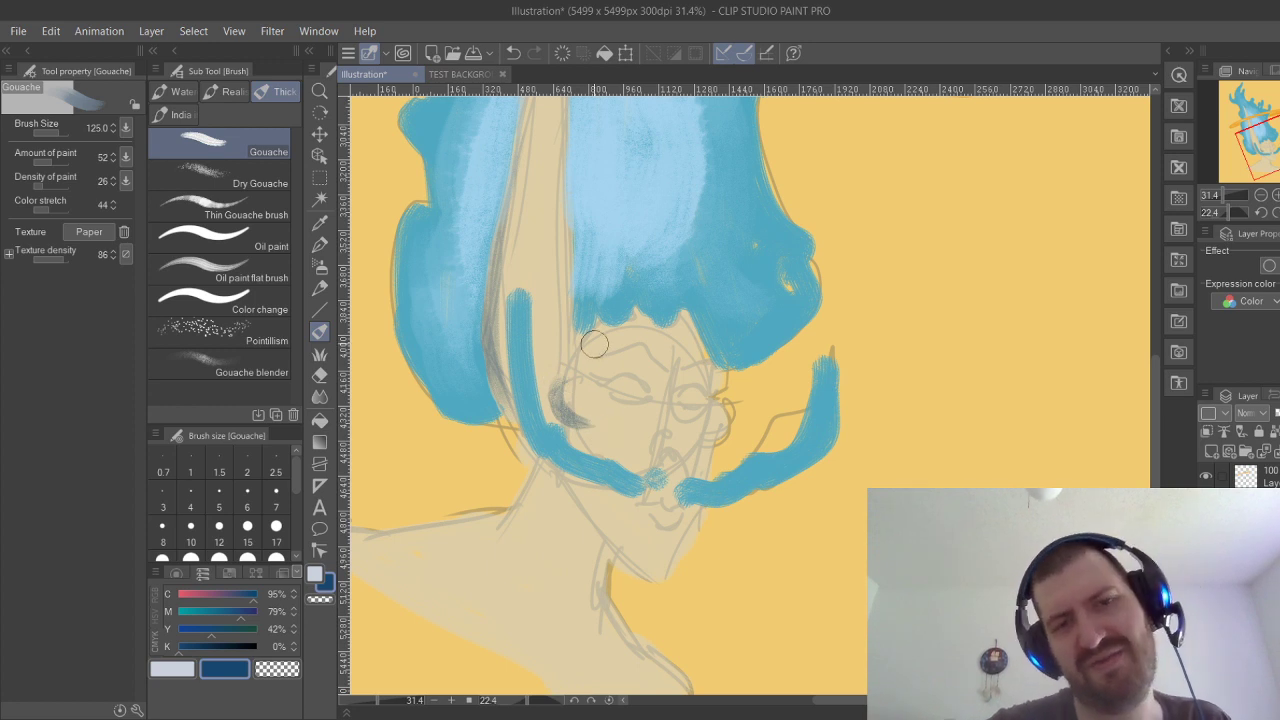
Shade along the jawline and the back edge of the neck in soft dark blue.
drag(594, 344, 682, 206)
key(ctrl+plus)
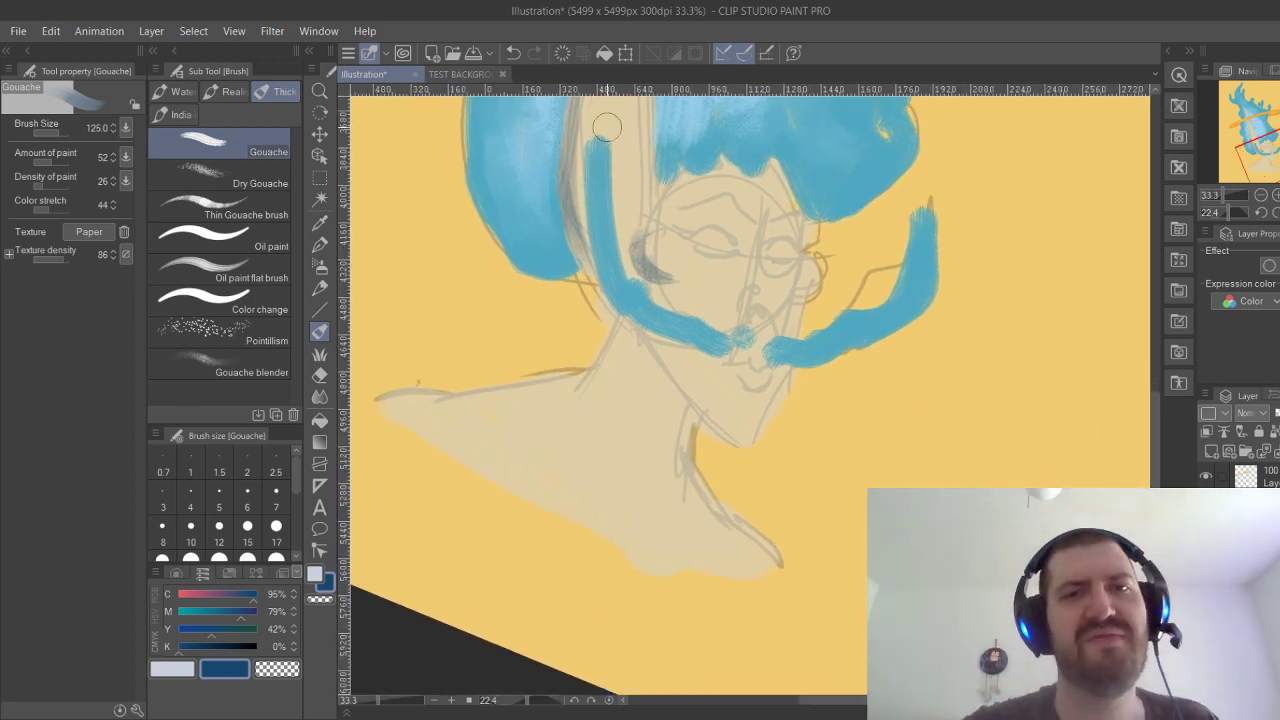
mouse_move(643, 278)
mouse_down()
mouse_move(635, 327)
mouse_move(642, 297)
mouse_move(658, 298)
mouse_move(653, 334)
mouse_move(634, 329)
mouse_move(702, 412)
mouse_up()
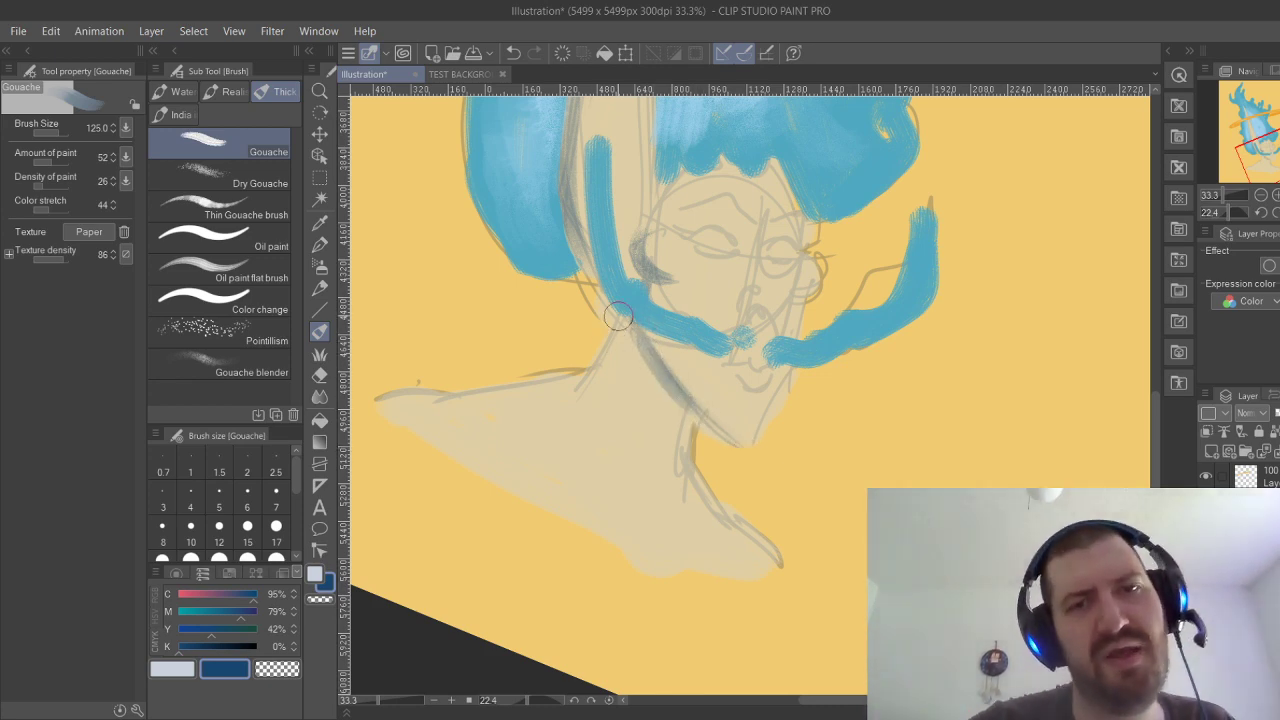
mouse_move(619, 316)
mouse_down()
mouse_move(585, 385)
mouse_move(618, 317)
mouse_up()
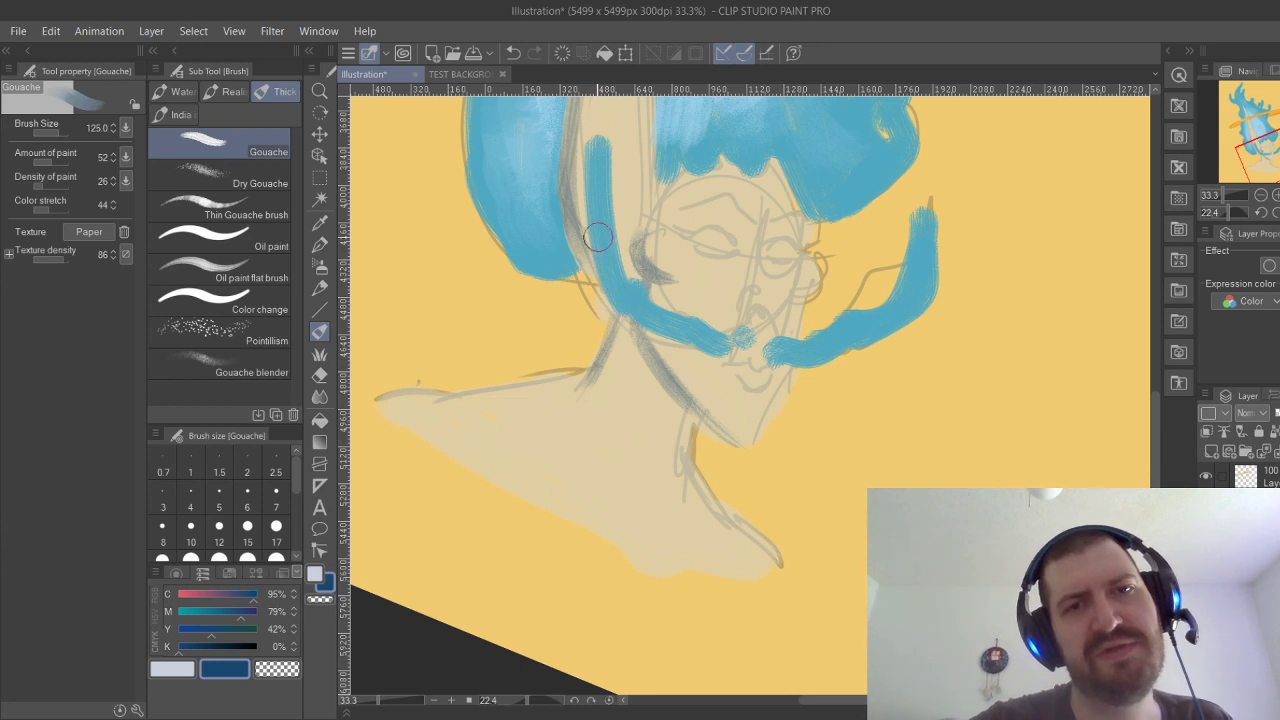
mouse_move(576, 234)
mouse_down()
mouse_move(627, 311)
mouse_move(590, 380)
mouse_move(649, 520)
mouse_move(730, 407)
mouse_up()
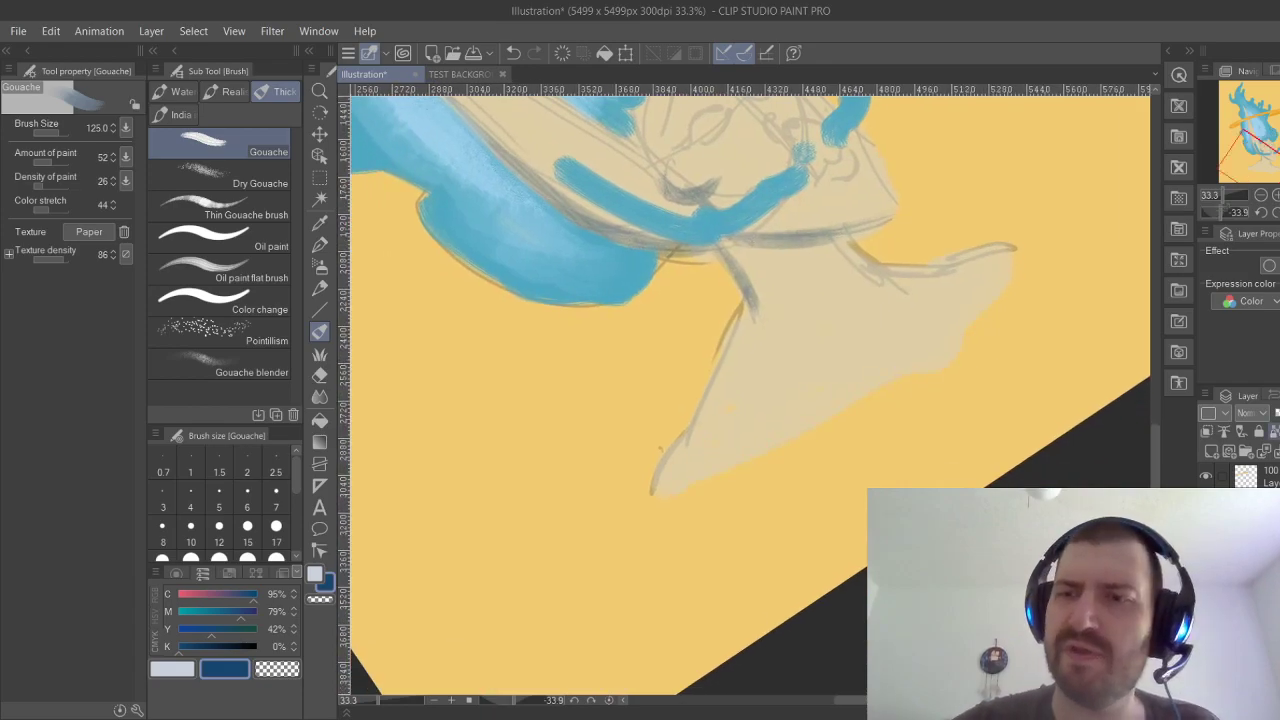
Shade the shoulder line from the neck base to the shoulder tip and widen the shadow inward.
click(1277, 413)
key(ctrl+z)
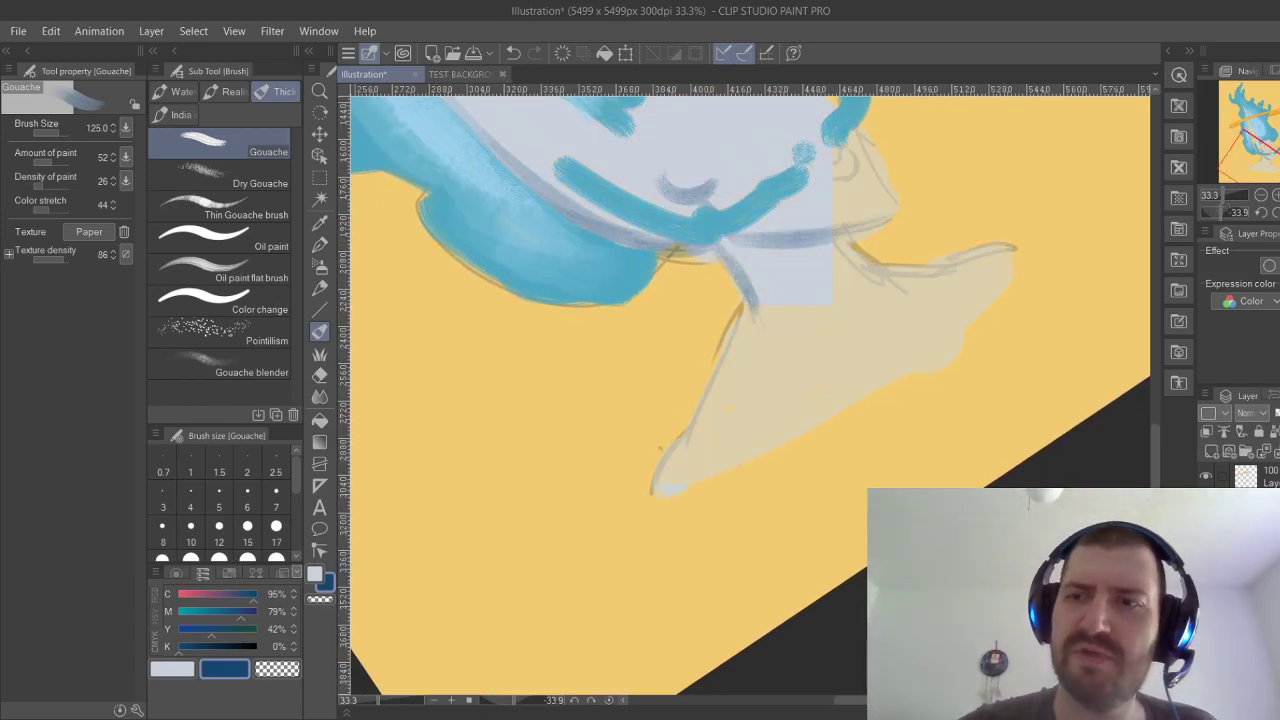
mouse_move(747, 308)
mouse_down()
mouse_move(691, 439)
mouse_move(752, 298)
mouse_up()
key(ctrl+z)
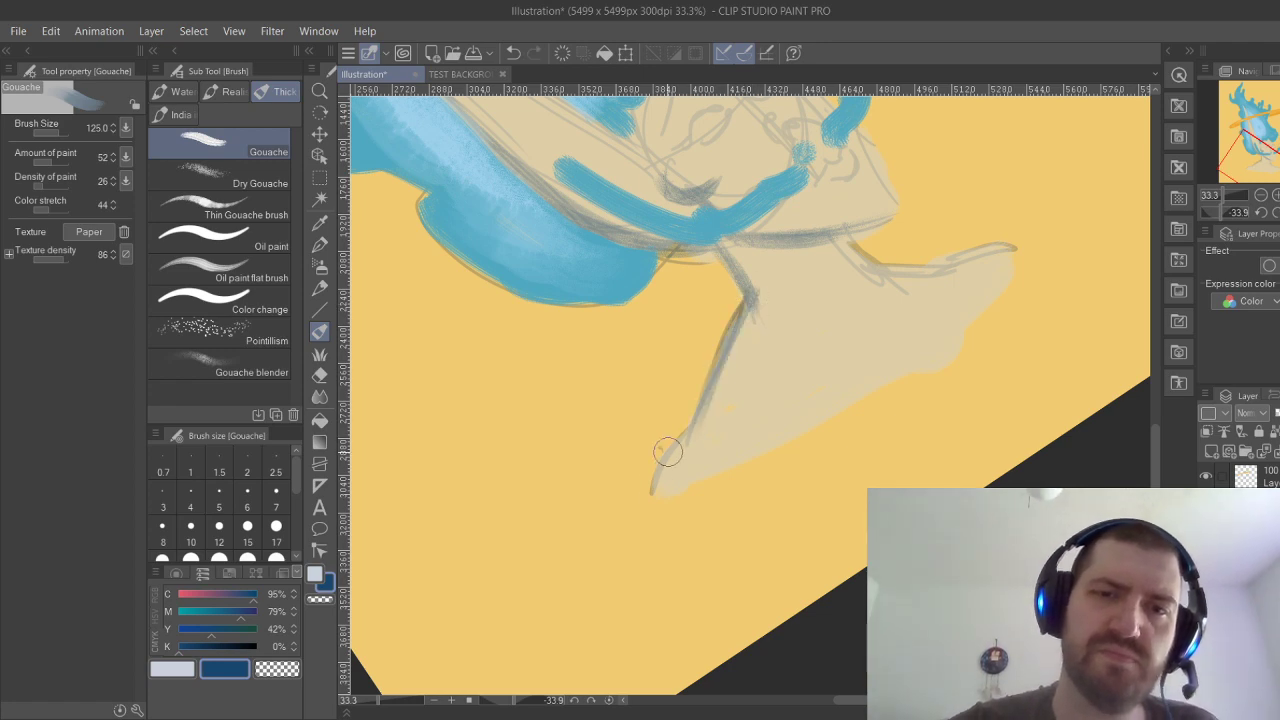
mouse_move(652, 492)
mouse_down()
mouse_move(713, 378)
mouse_move(600, 625)
mouse_move(525, 558)
mouse_up()
drag(621, 174, 703, 123)
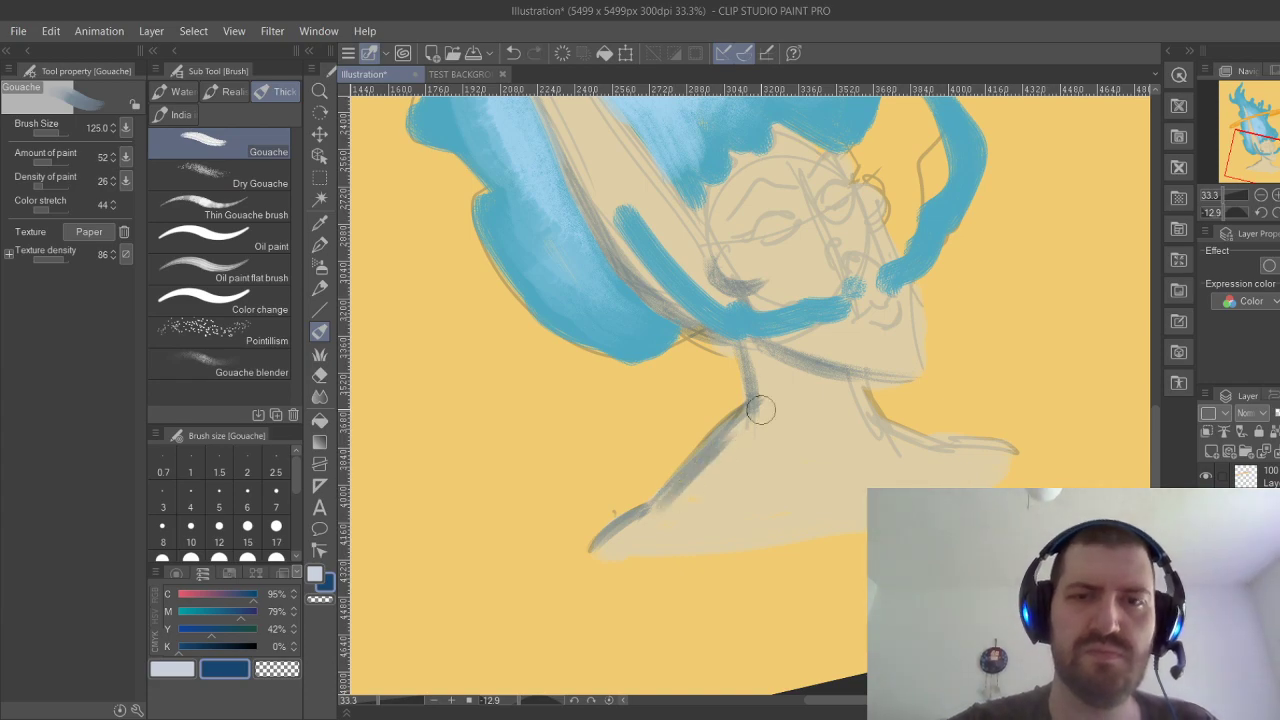
mouse_move(681, 497)
mouse_down()
mouse_move(751, 433)
mouse_move(715, 482)
mouse_move(748, 459)
mouse_move(696, 497)
mouse_up()
mouse_move(600, 553)
mouse_down()
mouse_move(647, 515)
mouse_move(632, 535)
mouse_move(655, 517)
mouse_move(652, 543)
mouse_move(685, 513)
mouse_up()
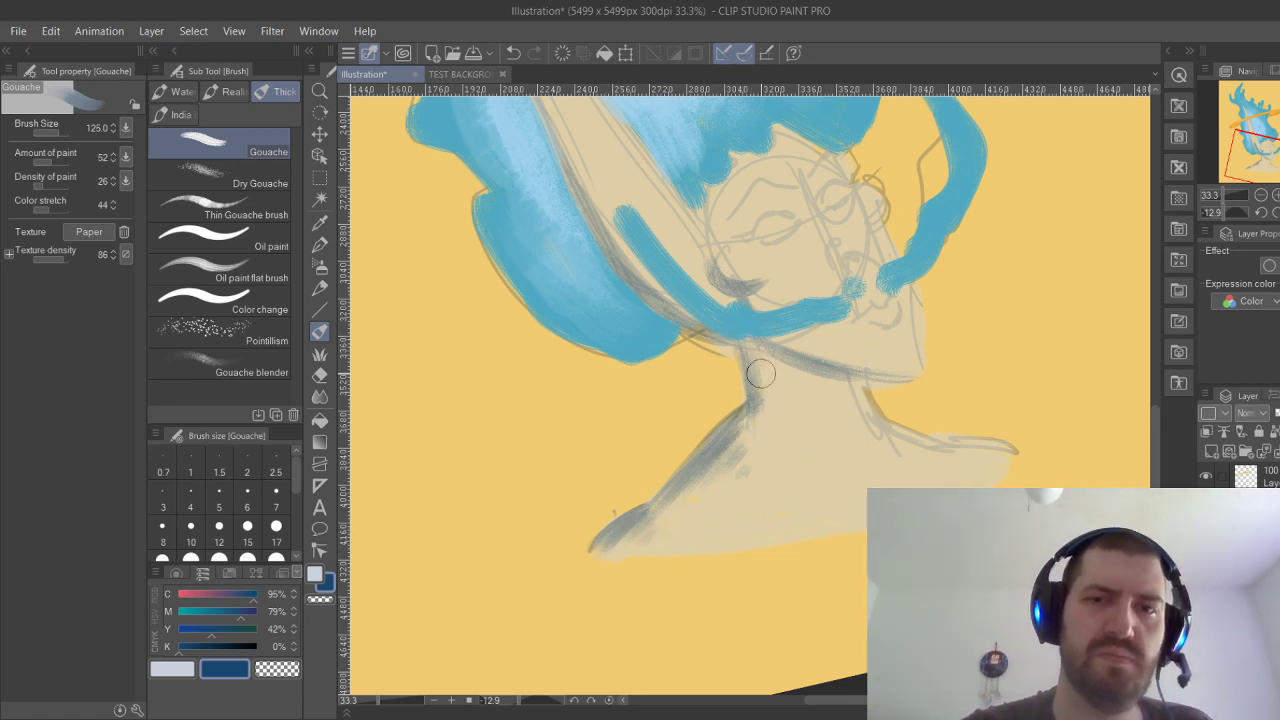
Build up a dark blue shadow across the neck beneath the jaw, undoing stray strokes.
mouse_move(761, 373)
mouse_down()
mouse_move(771, 409)
mouse_move(783, 377)
mouse_move(724, 406)
mouse_move(648, 399)
mouse_up()
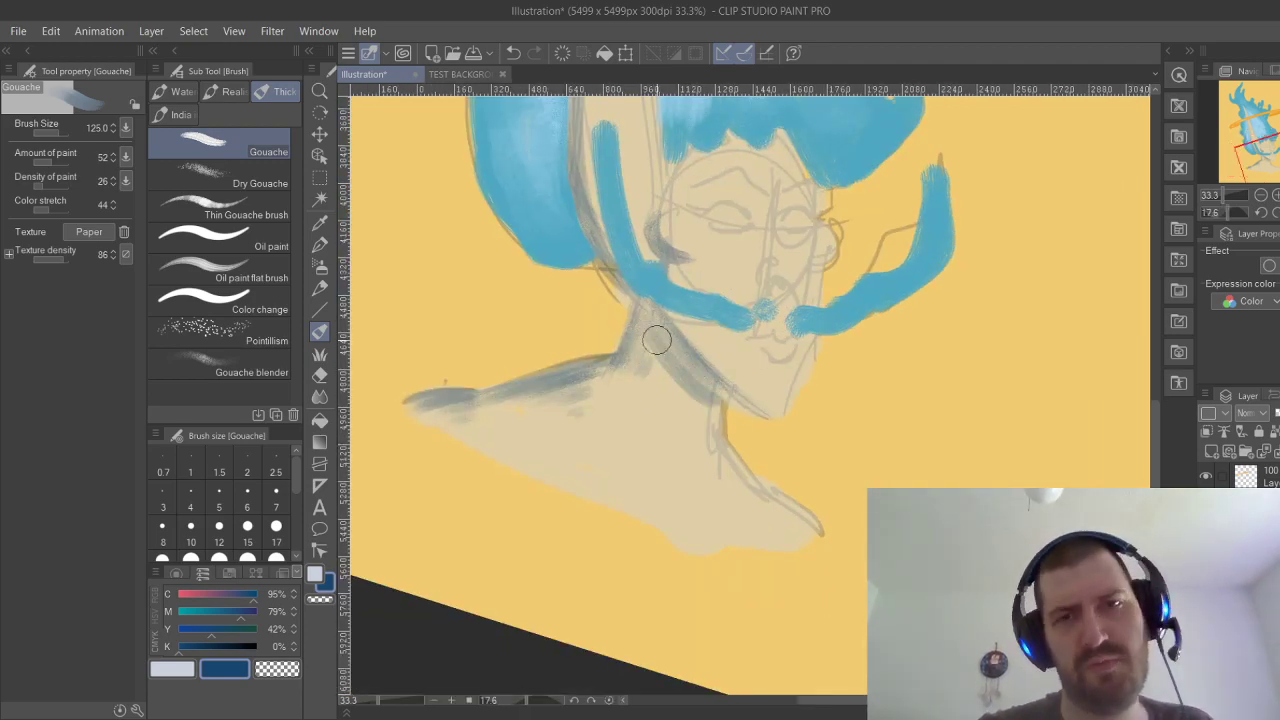
mouse_move(667, 321)
mouse_down()
mouse_move(726, 396)
mouse_move(675, 365)
mouse_move(721, 404)
mouse_up()
mouse_move(648, 345)
mouse_down()
mouse_move(704, 412)
mouse_move(636, 375)
mouse_move(674, 428)
mouse_up()
mouse_move(640, 378)
mouse_down()
mouse_move(637, 326)
mouse_move(651, 324)
mouse_move(642, 303)
mouse_move(709, 385)
mouse_move(649, 337)
mouse_move(687, 402)
mouse_move(652, 319)
mouse_move(635, 376)
mouse_move(641, 312)
mouse_move(625, 368)
mouse_move(645, 297)
mouse_move(704, 381)
mouse_move(645, 318)
mouse_move(693, 430)
mouse_move(620, 377)
mouse_move(670, 406)
mouse_move(652, 390)
mouse_move(665, 382)
mouse_move(712, 400)
mouse_move(725, 393)
mouse_move(713, 362)
mouse_up()
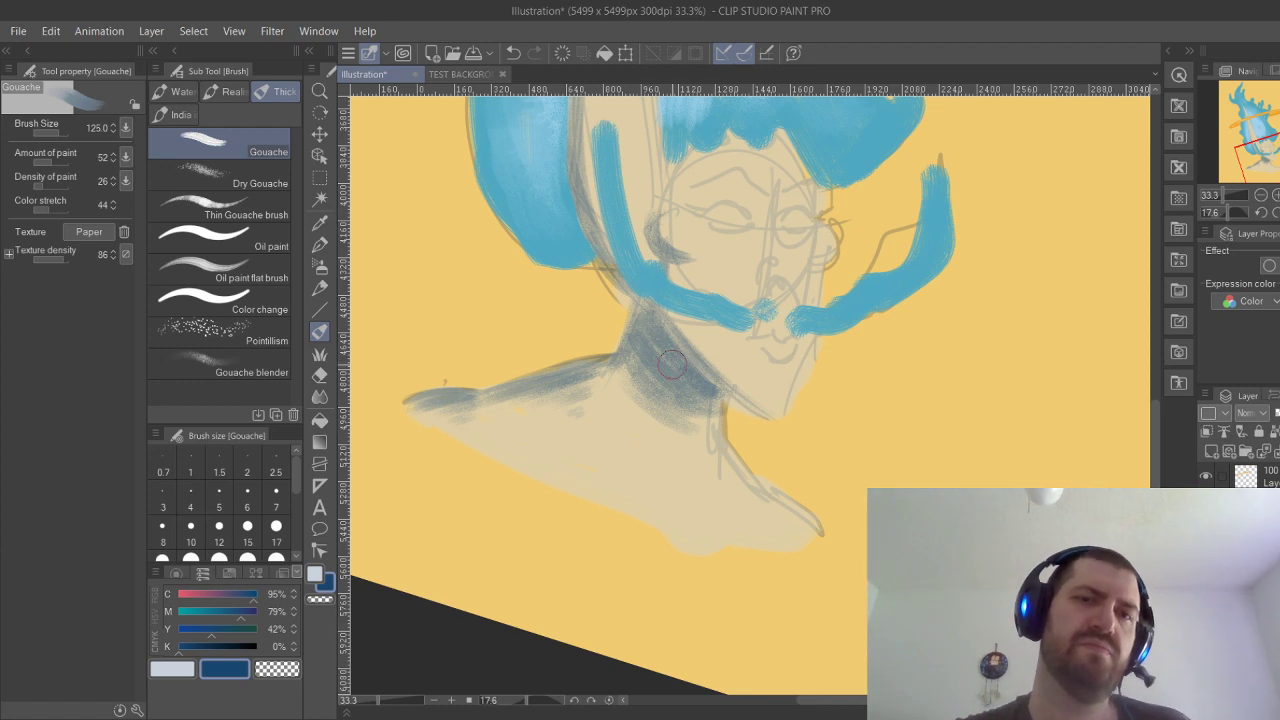
mouse_move(649, 329)
mouse_down()
mouse_move(697, 404)
mouse_move(637, 381)
mouse_move(684, 431)
mouse_move(653, 325)
mouse_move(640, 394)
mouse_move(695, 430)
mouse_move(624, 413)
mouse_move(664, 443)
mouse_move(650, 327)
mouse_move(620, 362)
mouse_move(588, 365)
mouse_move(637, 335)
mouse_move(620, 358)
mouse_move(650, 292)
mouse_up()
key(ctrl+z)
key(ctrl+z)
drag(616, 362, 637, 297)
key(ctrl+z)
Paint a dark blue shadow along the edge between the lower hair mass and the neck, redoing strokes.
drag(597, 243, 647, 309)
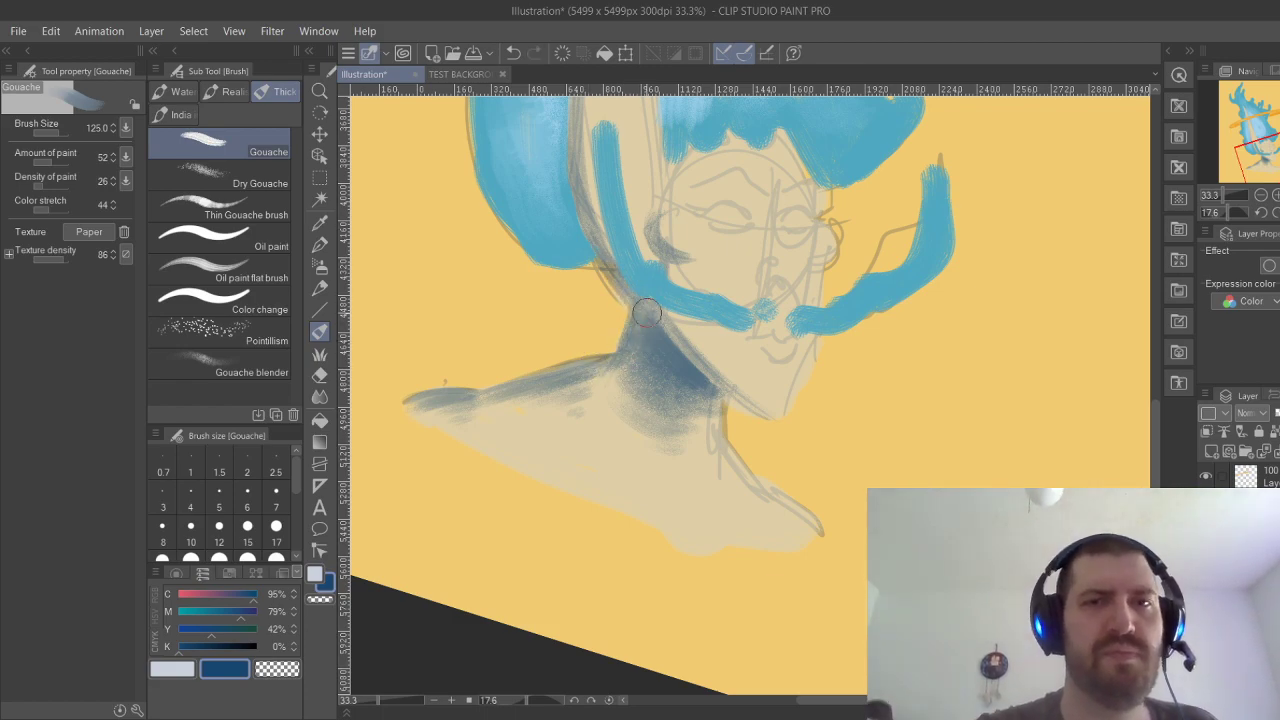
key(ctrl+z)
drag(589, 225, 655, 315)
key(ctrl+z)
key(ctrl+z)
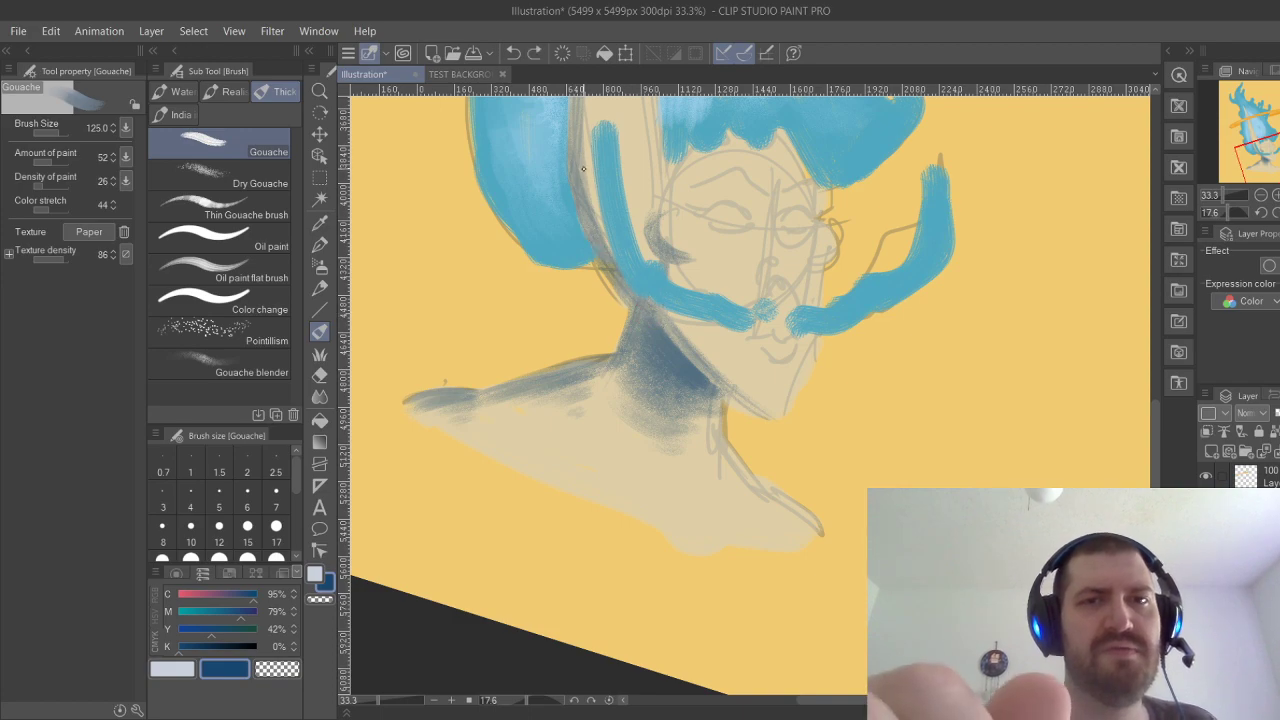
drag(589, 192, 655, 303)
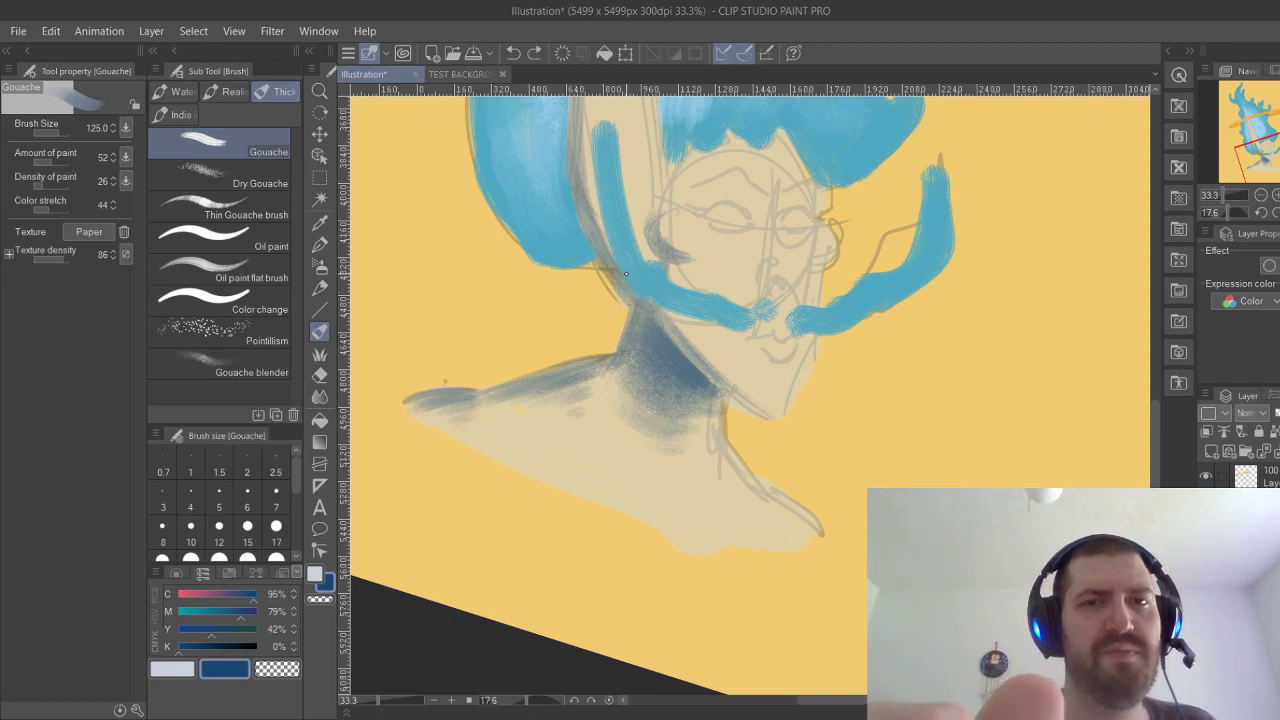
drag(634, 296, 579, 176)
Extend the dark blue edge shadow up the left side of the pale strip, redoing strokes.
drag(577, 115, 586, 362)
scroll(579, 182, up, 2)
key(ctrl+z)
drag(575, 246, 596, 370)
key(ctrl+z)
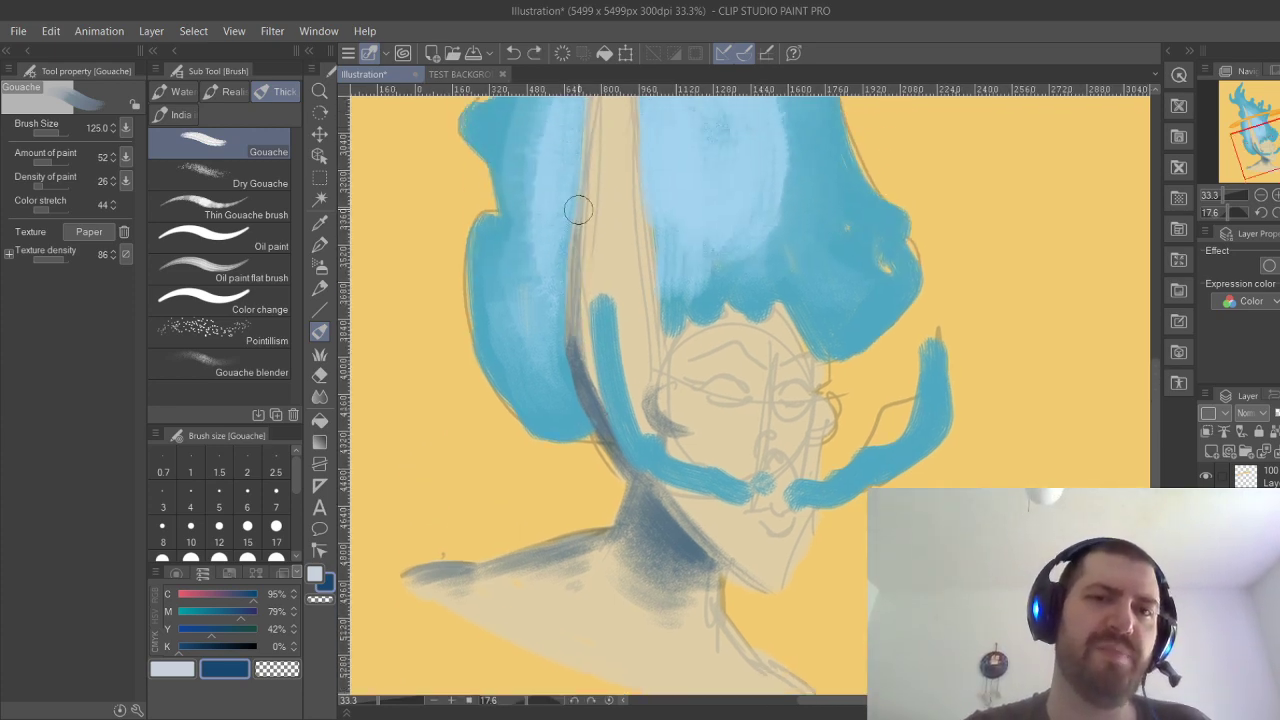
drag(577, 209, 605, 395)
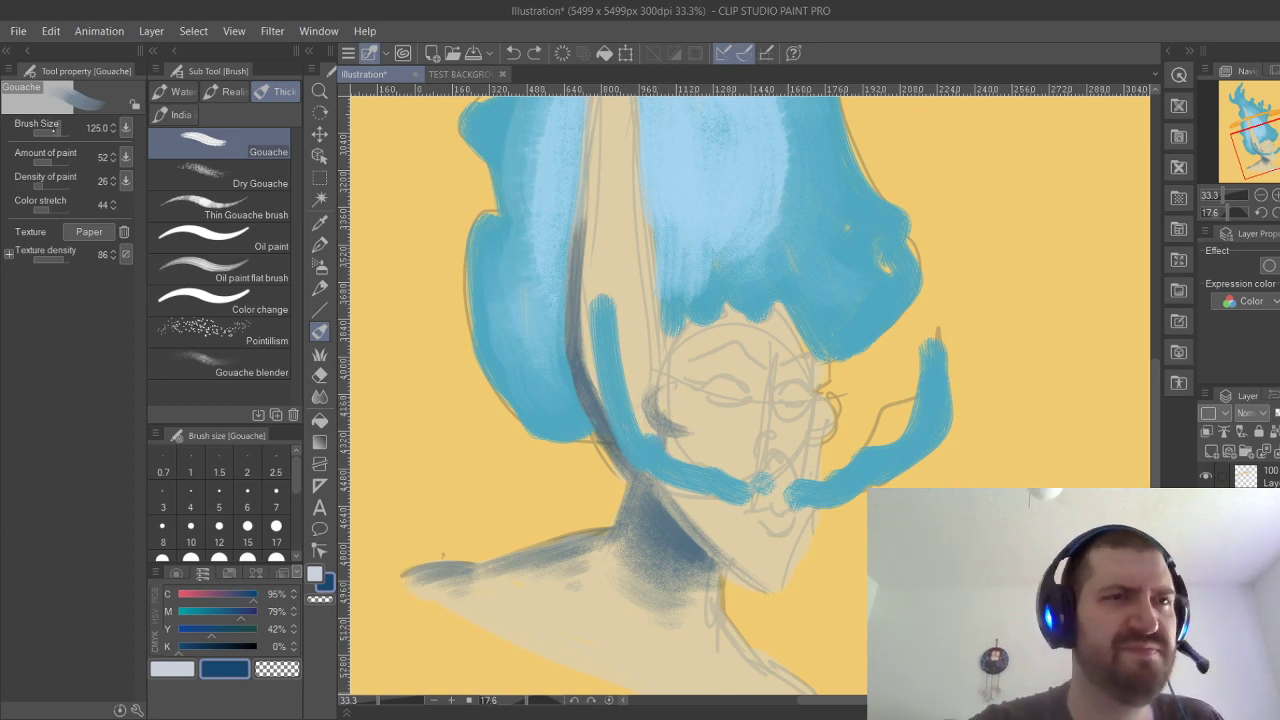
Reduce the Gouache brush size to 38.1 and erase the old cheek curve shading with the Hard eraser.
click(51, 132)
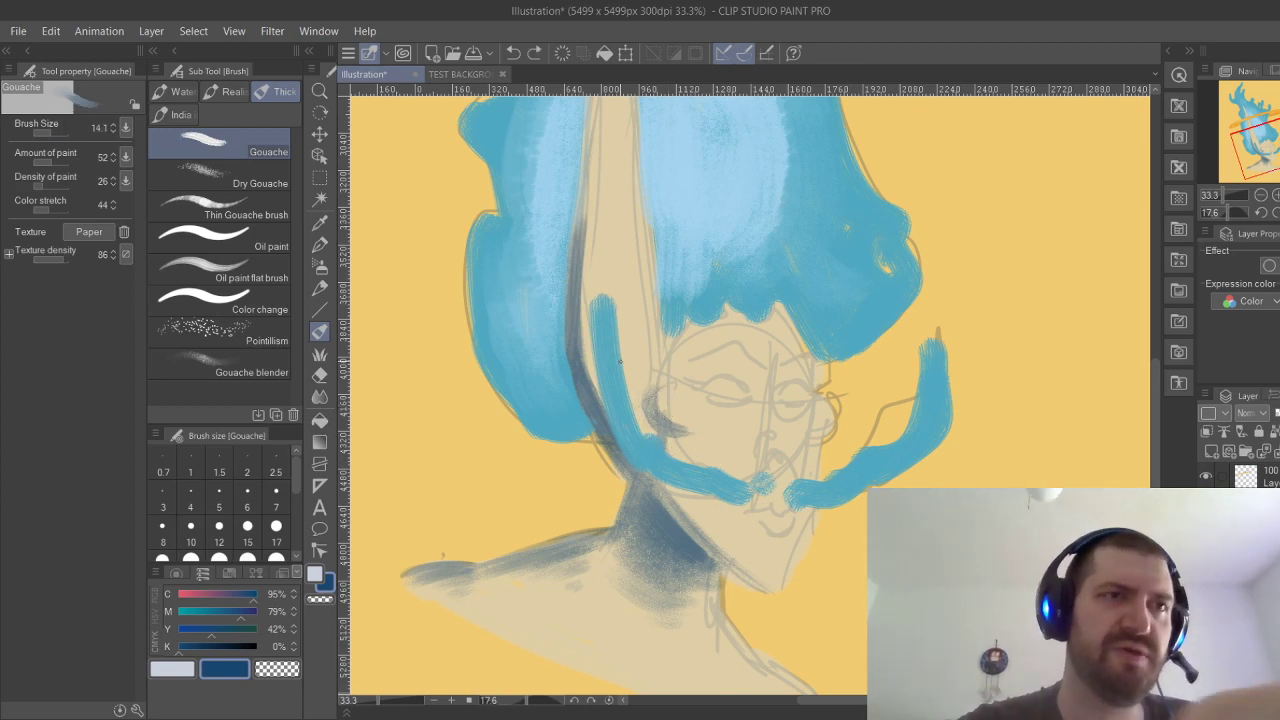
click(54, 132)
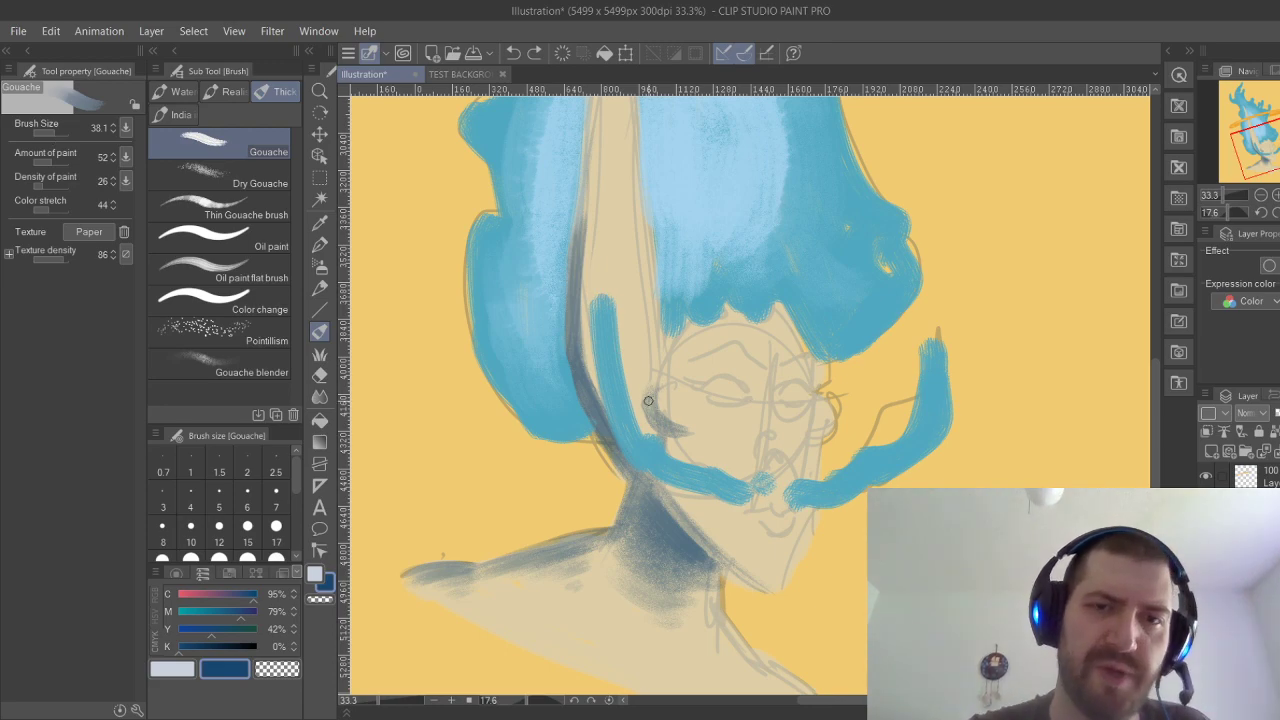
drag(648, 401, 681, 432)
key(ctrl+z)
key(ctrl+z)
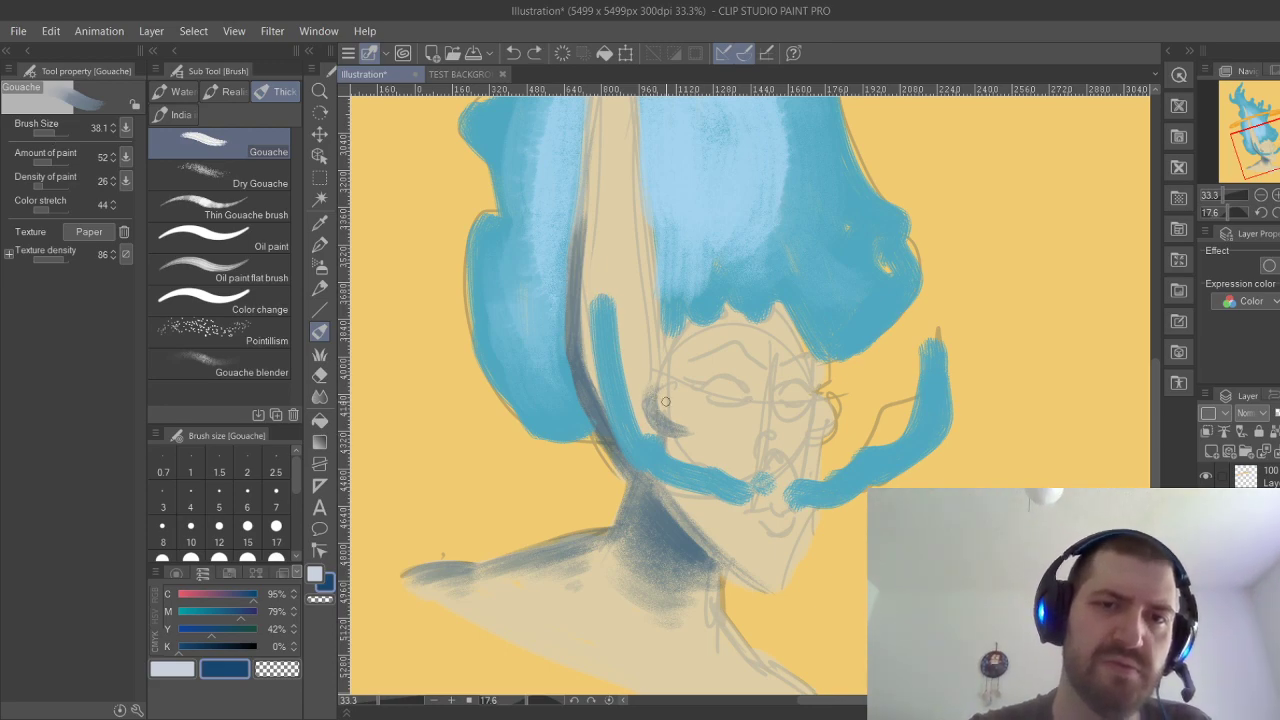
key(e)
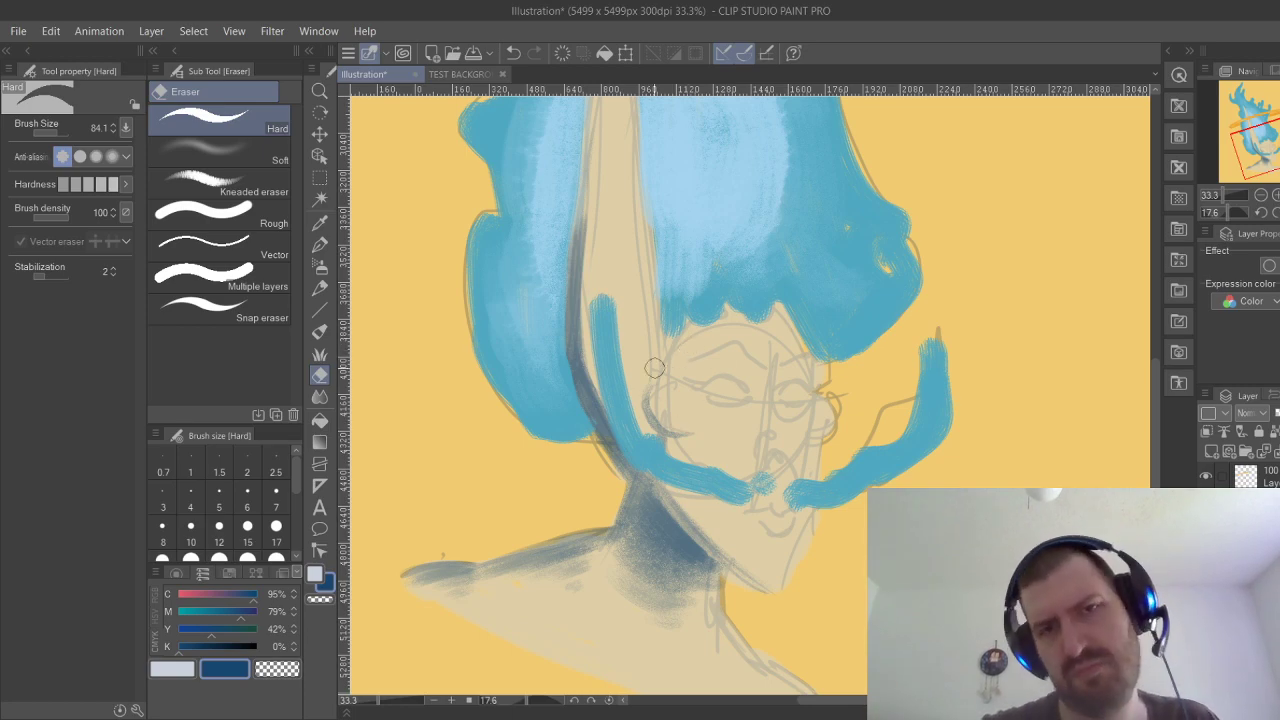
drag(654, 368, 653, 414)
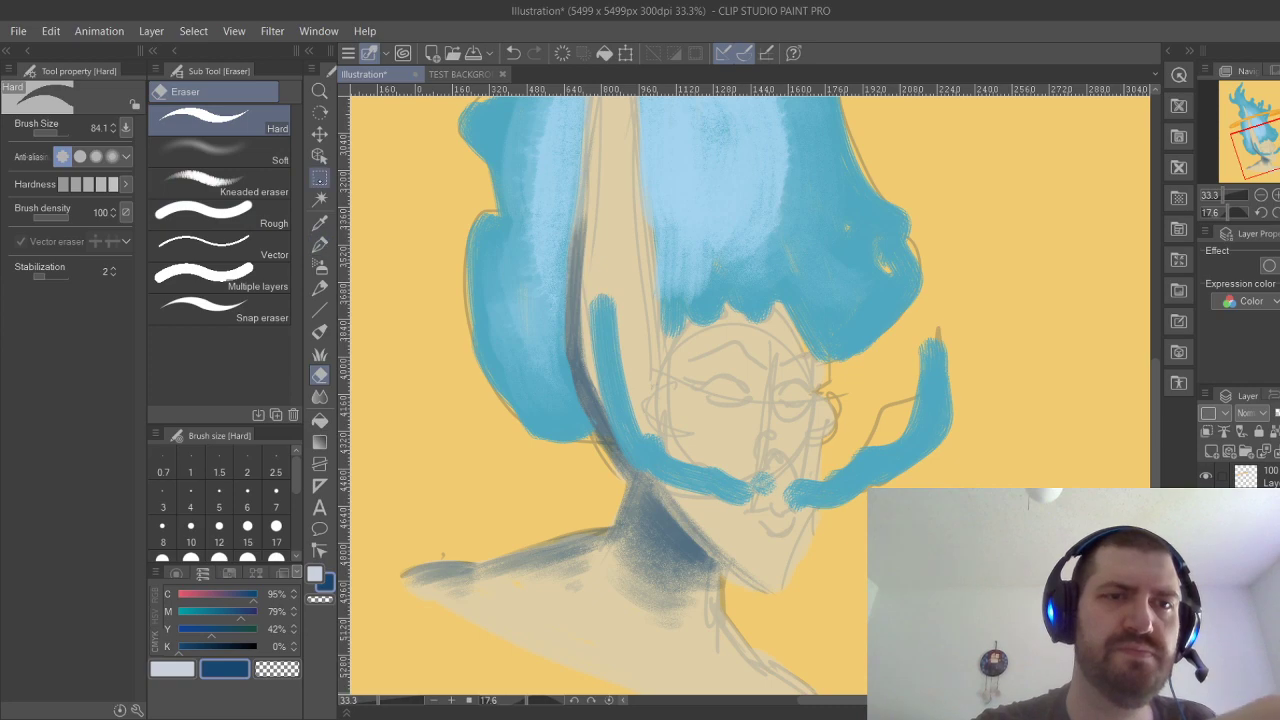
Repaint the cheek curve as a thin dark blue Gouache line at size 38.1, redoing strokes.
click(320, 331)
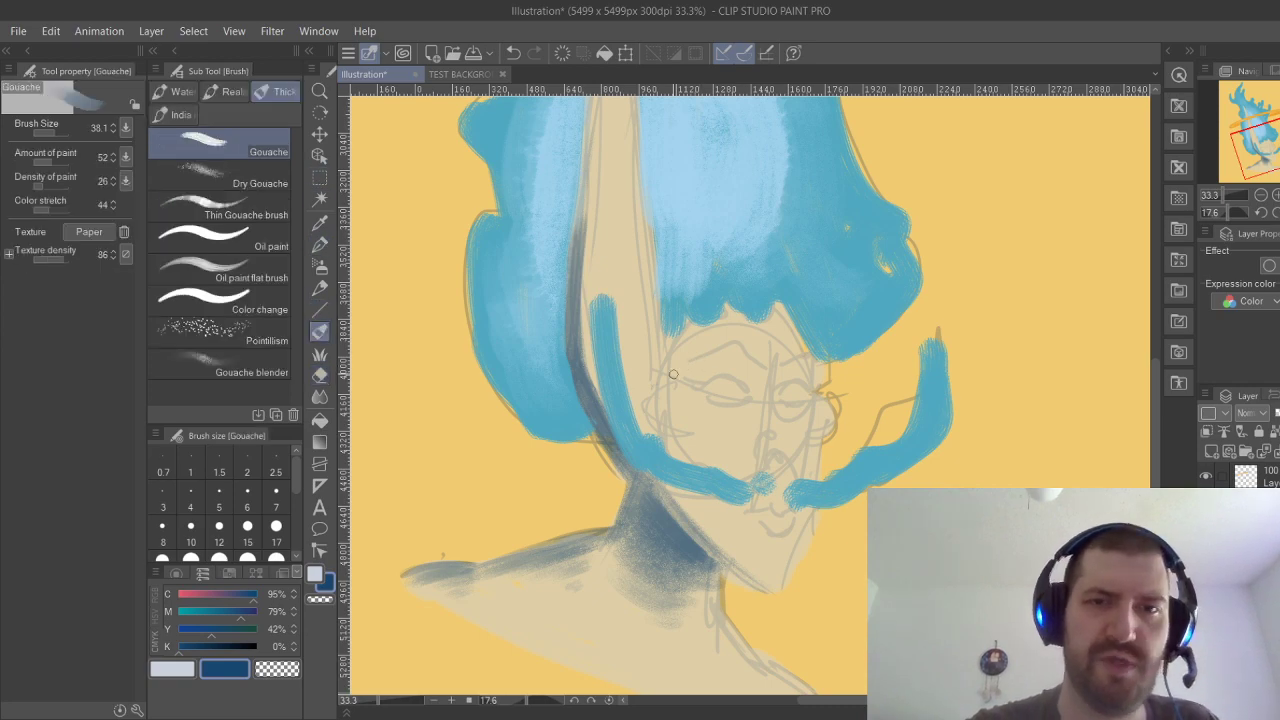
drag(653, 393, 677, 432)
key(ctrl+z)
drag(665, 386, 686, 437)
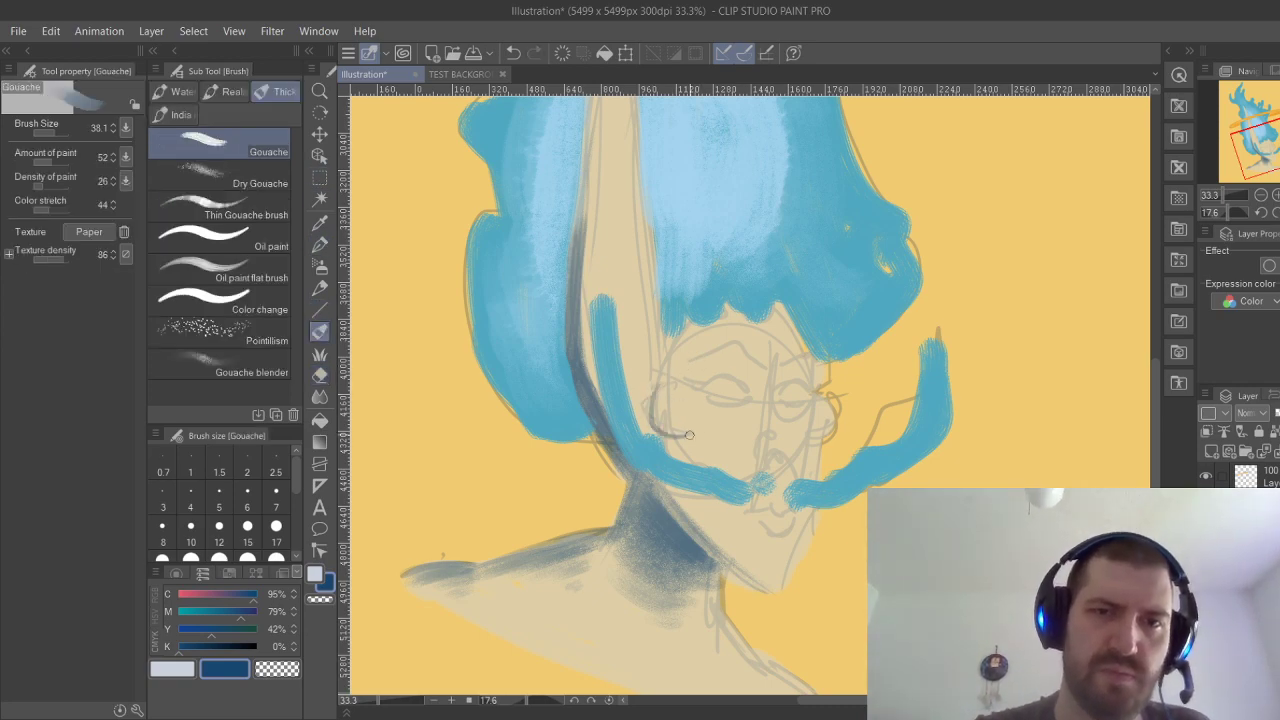
key(ctrl+z)
drag(664, 384, 654, 432)
drag(669, 386, 703, 433)
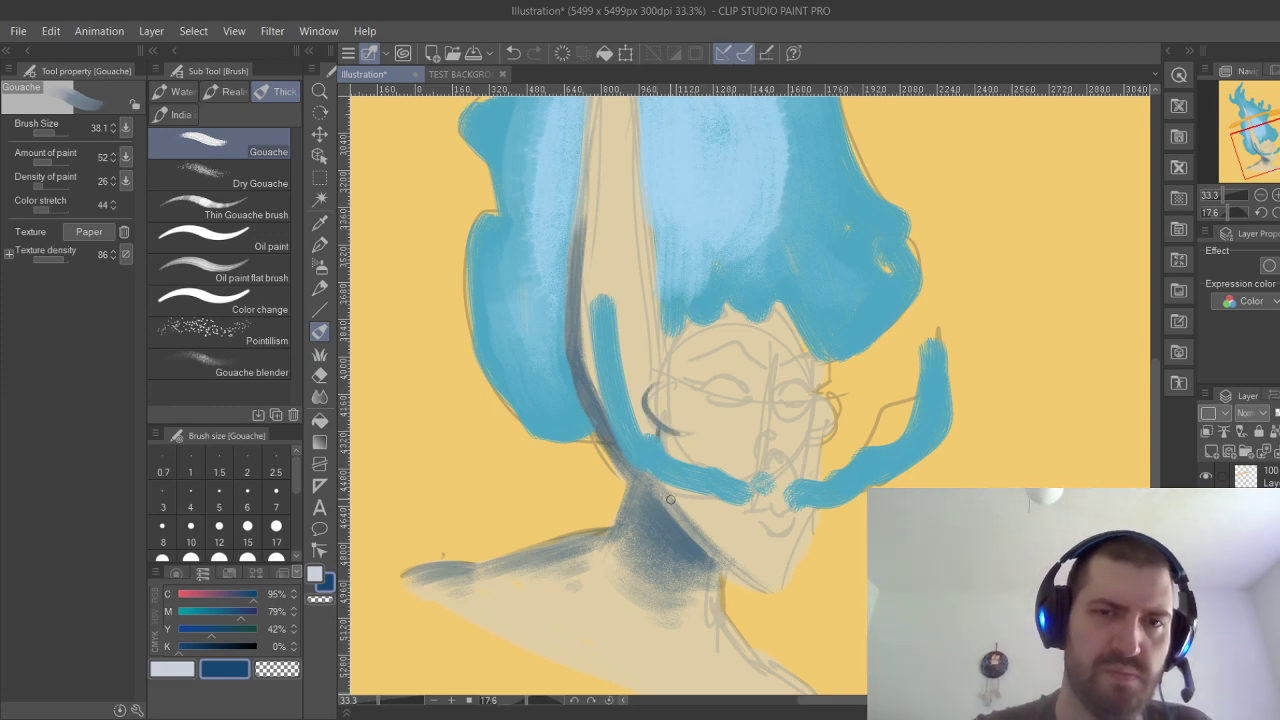
Paint thin dark blue Gouache curves for the side and underside of the nose.
mouse_move(658, 490)
mouse_down()
mouse_move(716, 553)
mouse_move(728, 516)
mouse_move(706, 456)
mouse_up()
mouse_move(706, 456)
mouse_down()
mouse_move(748, 470)
mouse_move(813, 446)
mouse_up()
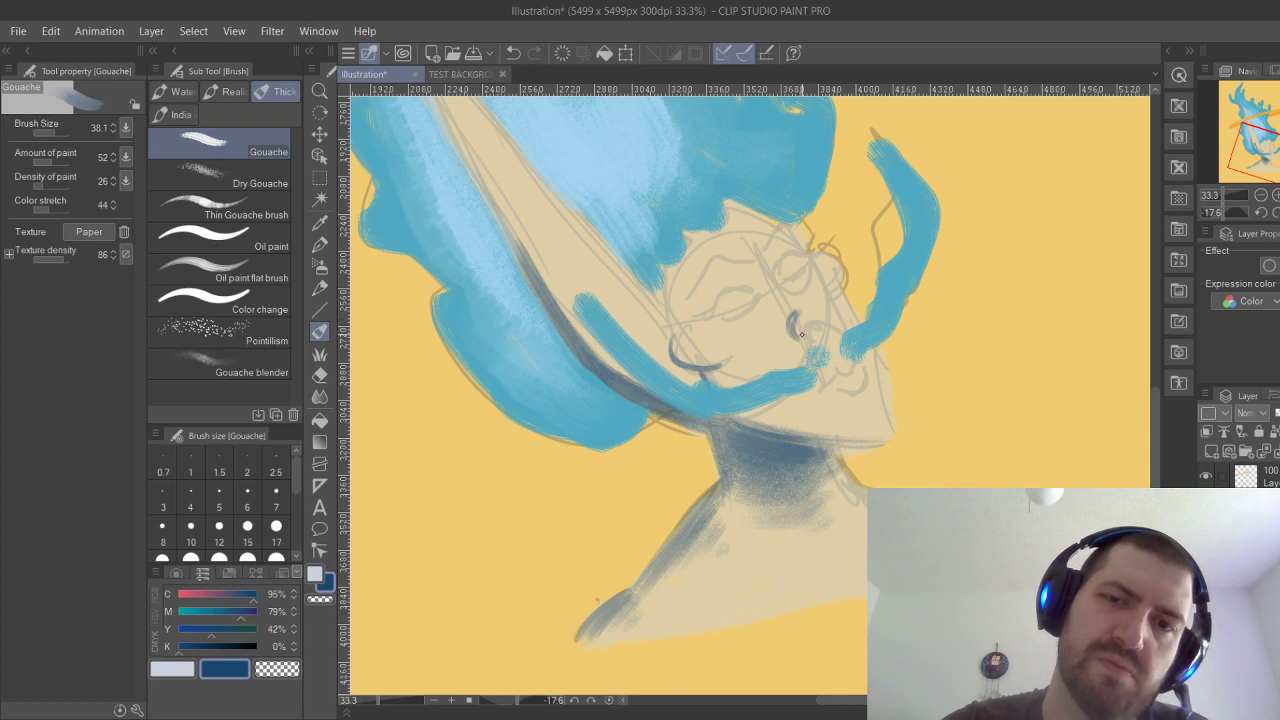
drag(818, 337, 848, 326)
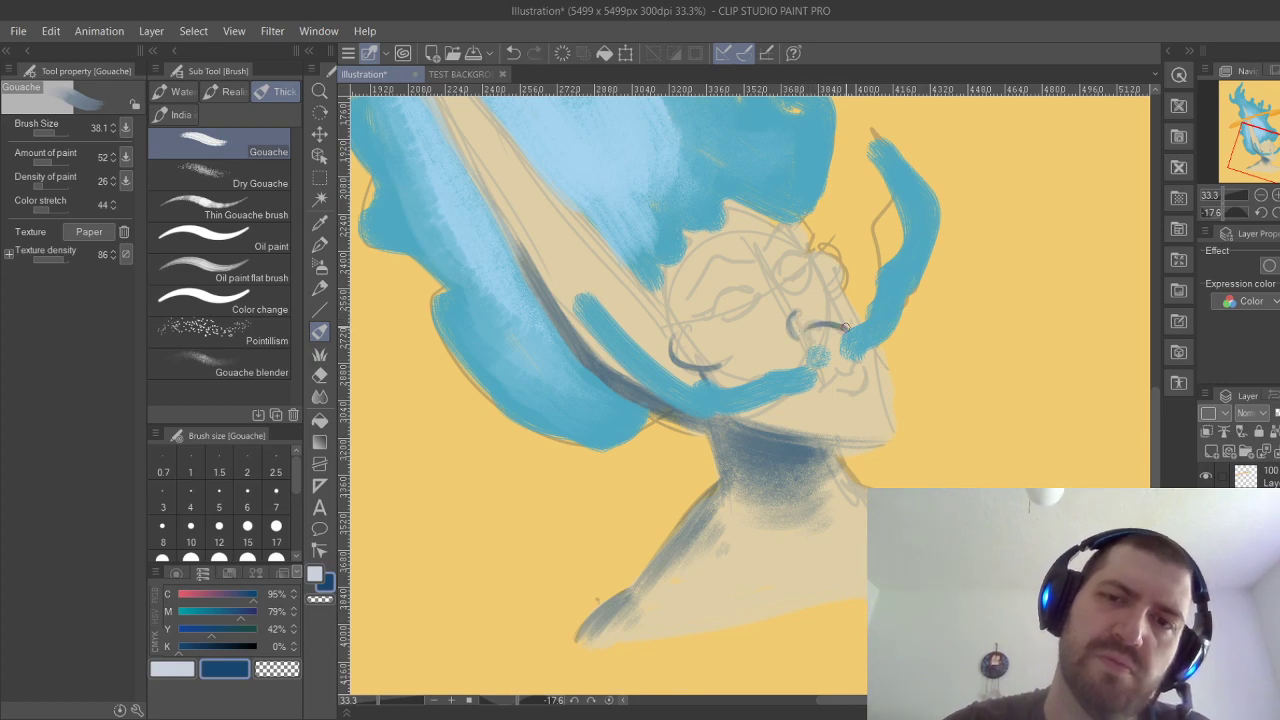
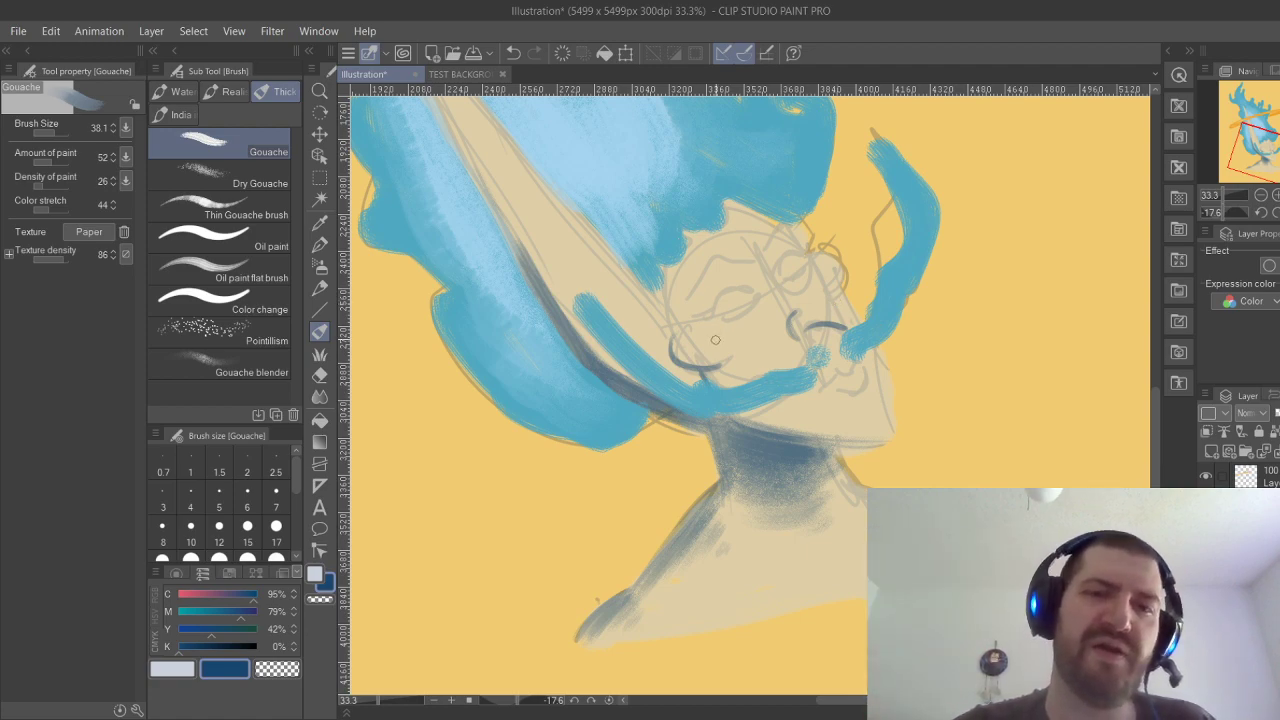
Remove the dark blue nose and cheek curves from the face, using the Hard eraser at size 84.1 and undo.
key(e)
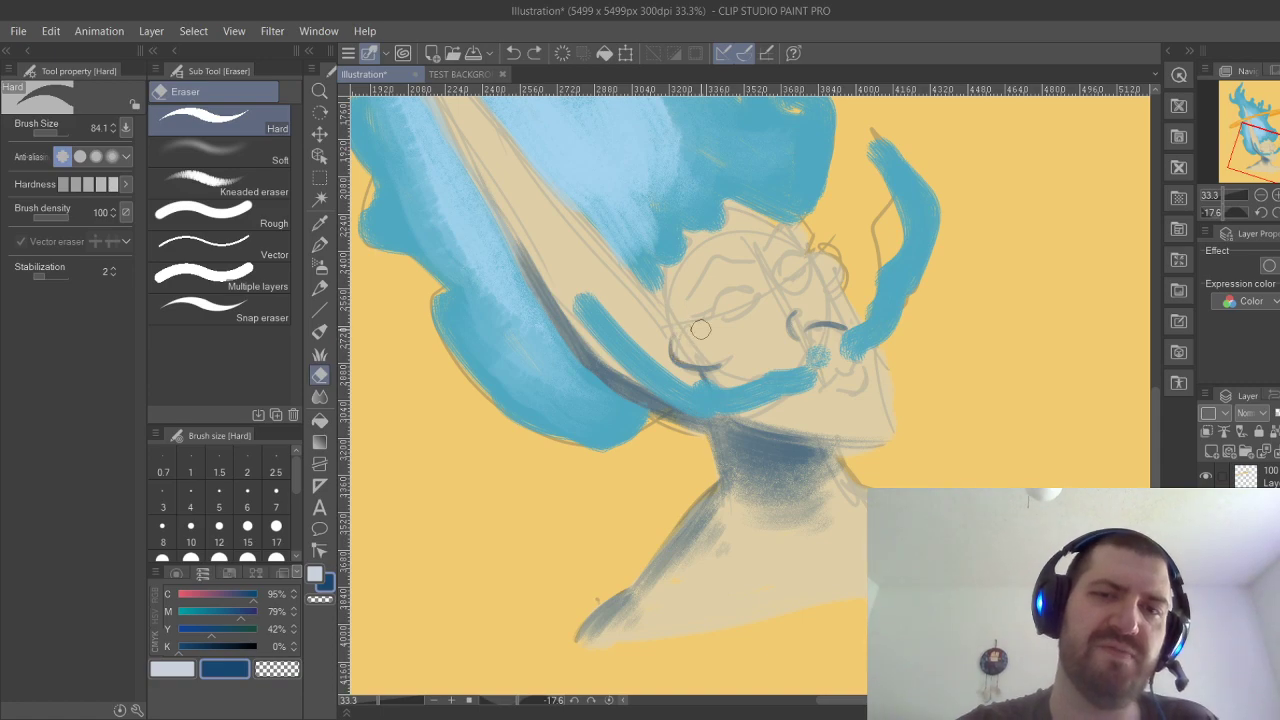
drag(806, 327, 846, 325)
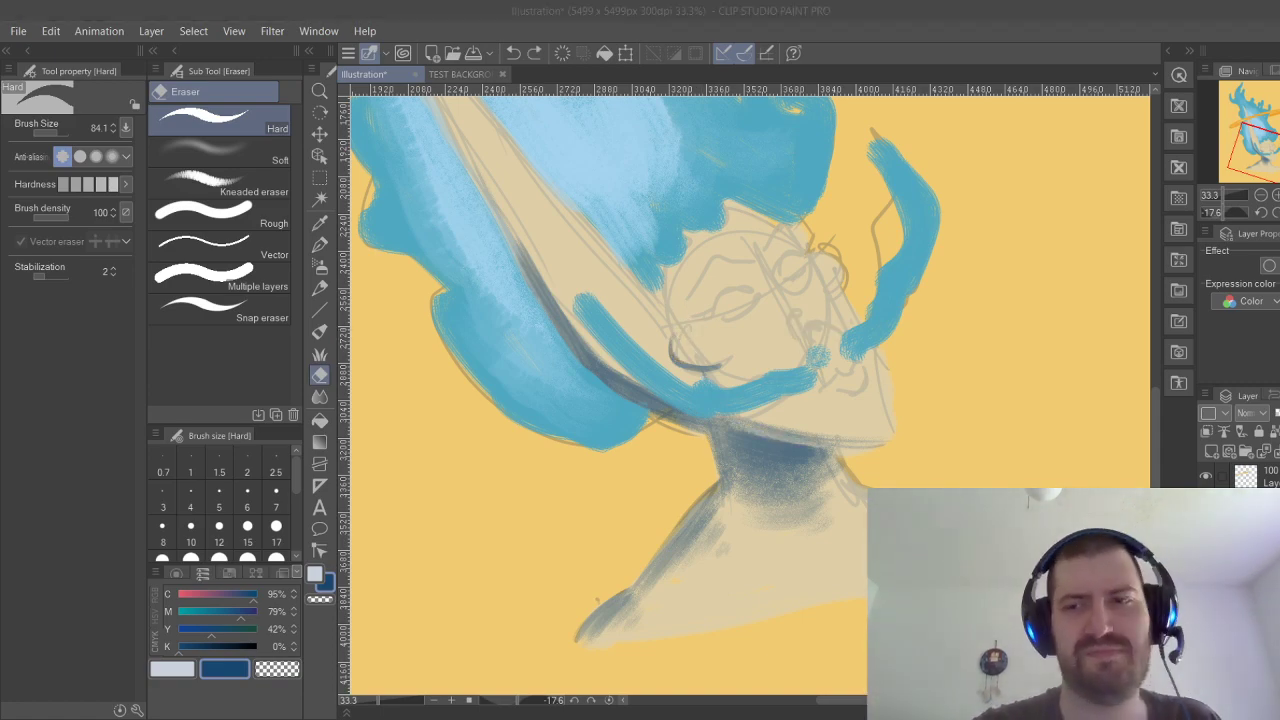
key(ctrl+z)
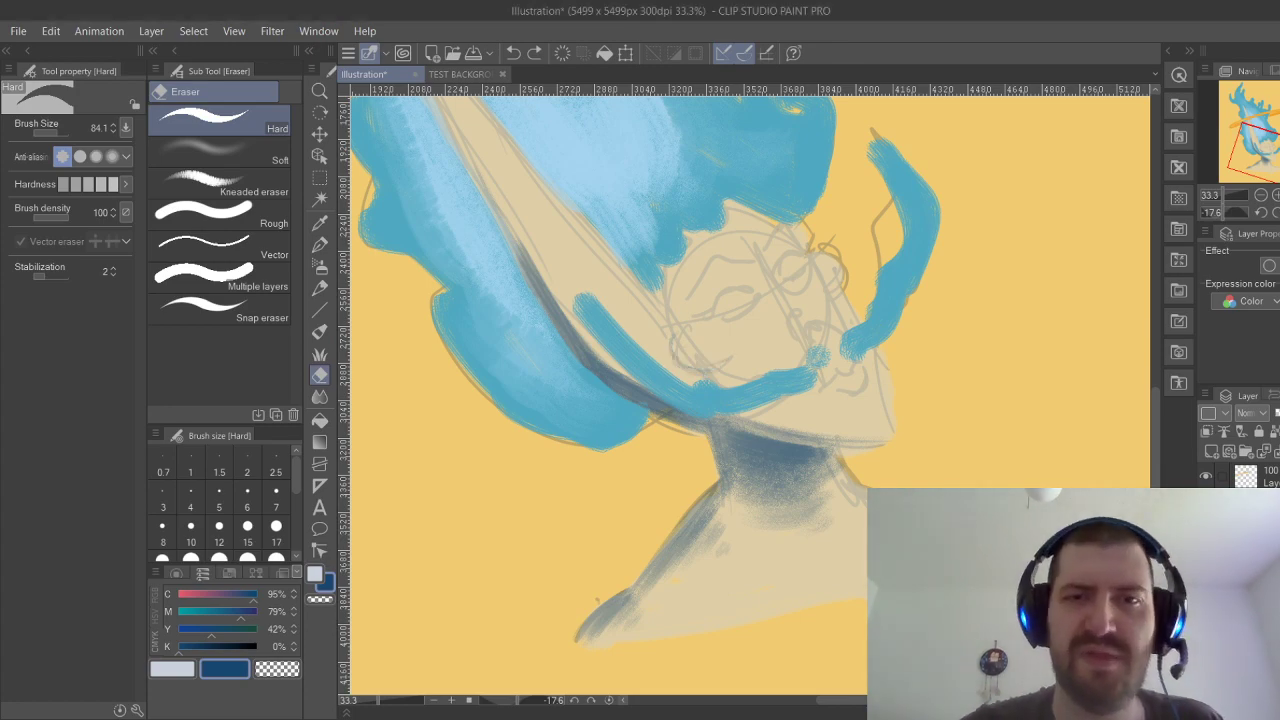
click(320, 245)
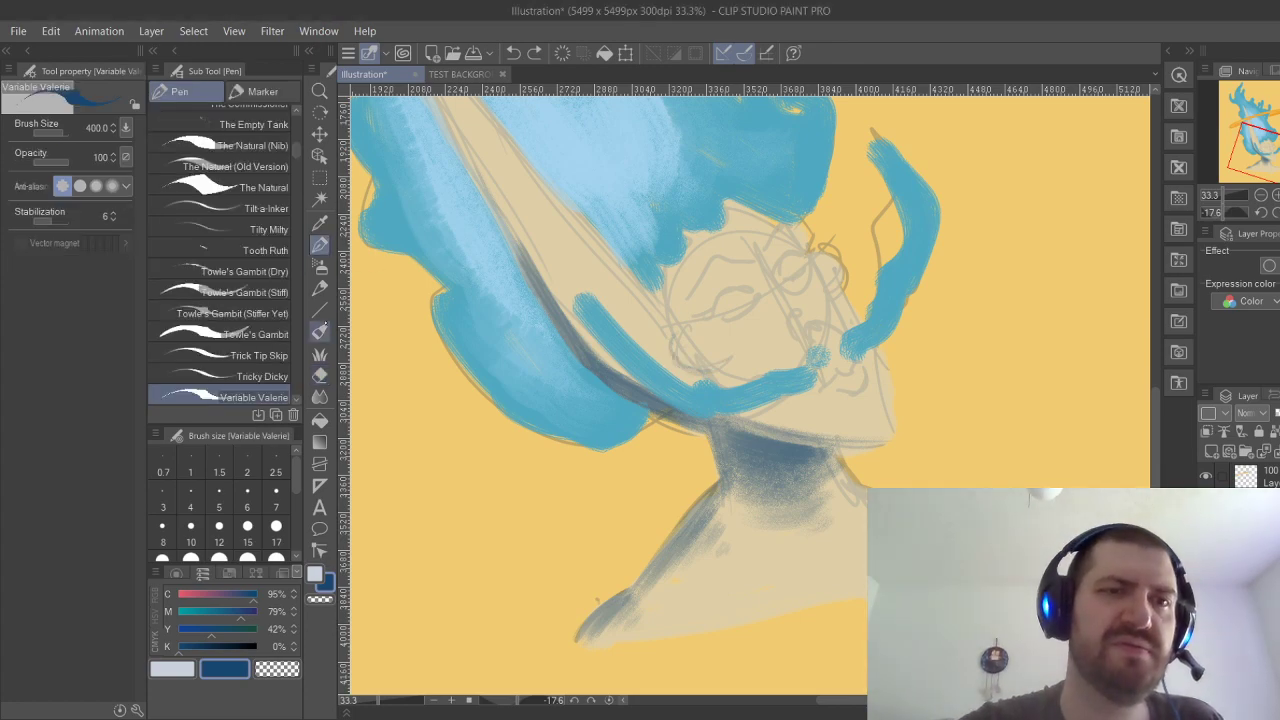
Repaint the cheek curve as a short dark blue line with the Gouache brush at size 38.1, redoing strokes.
click(320, 331)
drag(674, 346, 723, 374)
key(ctrl+z)
key(ctrl+z)
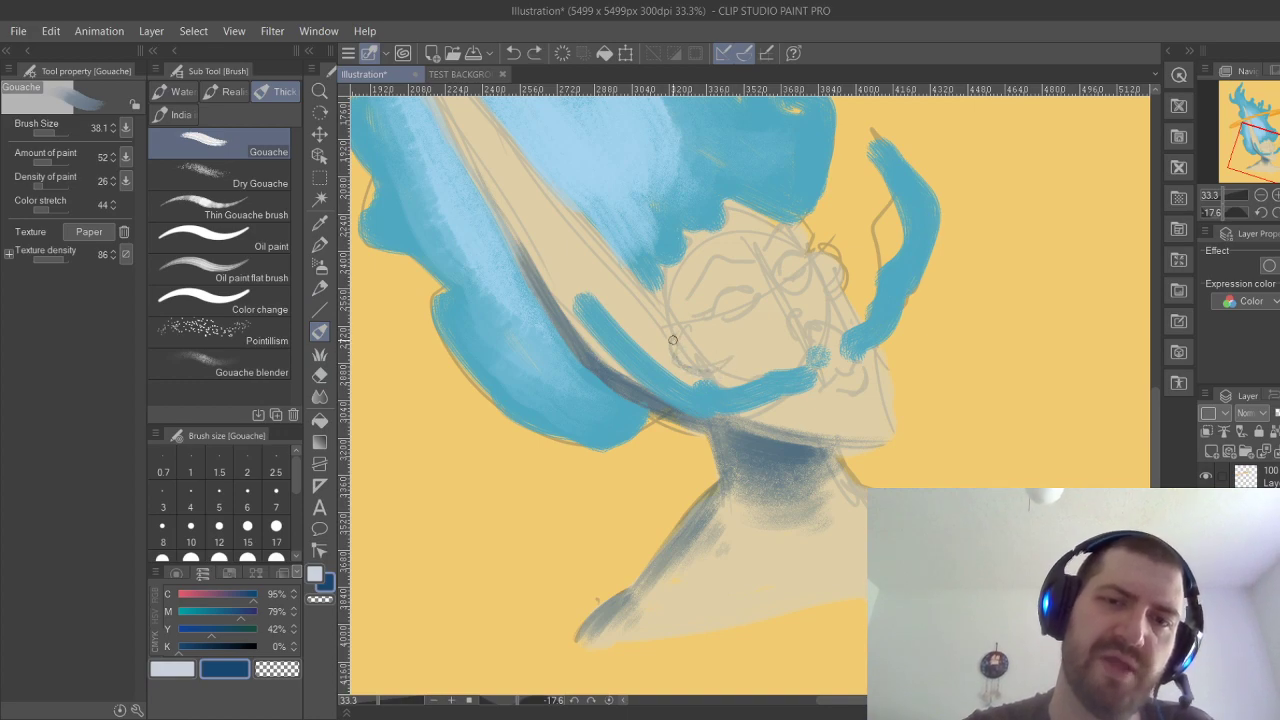
drag(673, 341, 713, 356)
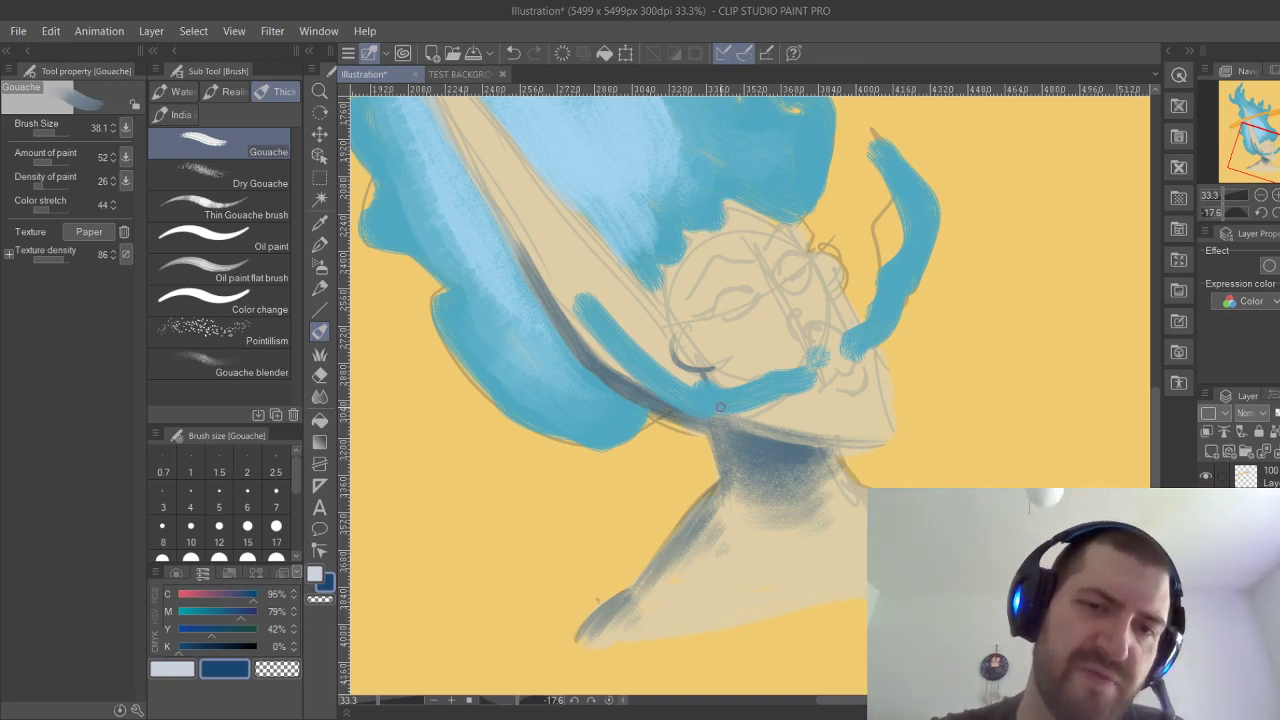
Paint a dark blue line along the underside of the jaw and thin curves for the nose and lower lip.
mouse_move(718, 412)
mouse_down()
mouse_move(794, 430)
mouse_move(776, 436)
mouse_move(851, 444)
mouse_move(747, 424)
mouse_move(894, 442)
mouse_up()
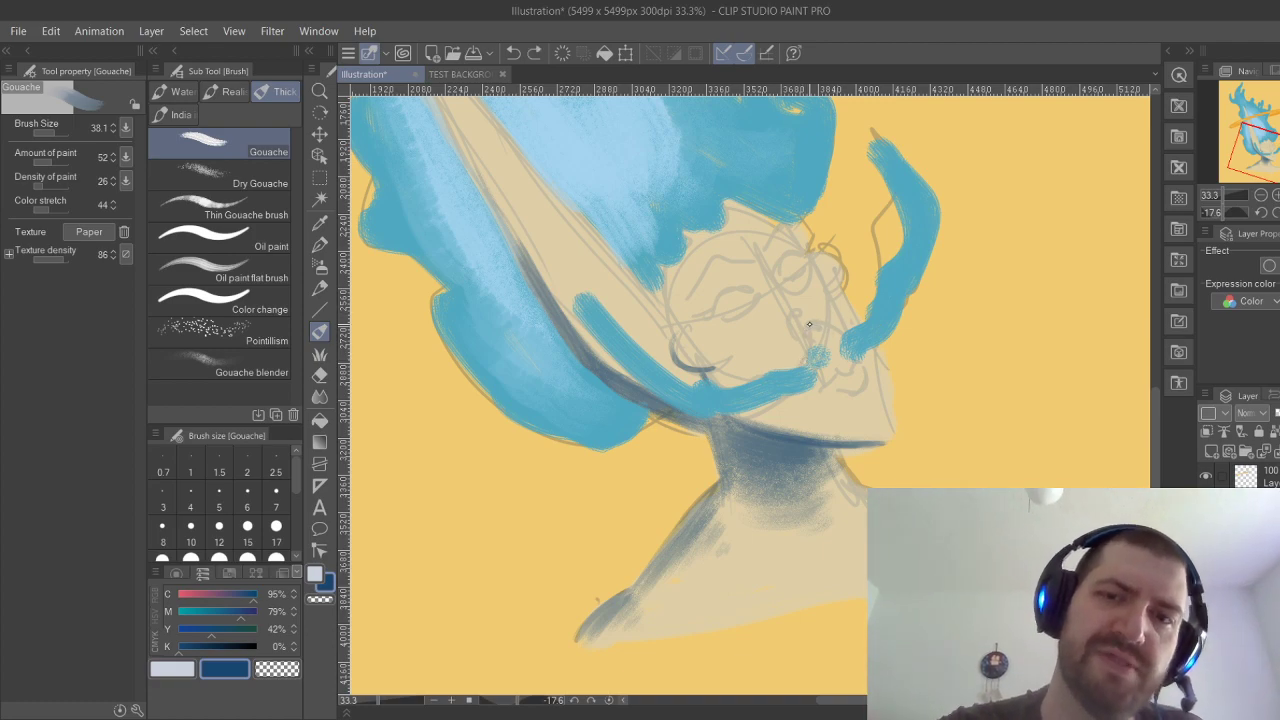
drag(806, 332, 840, 329)
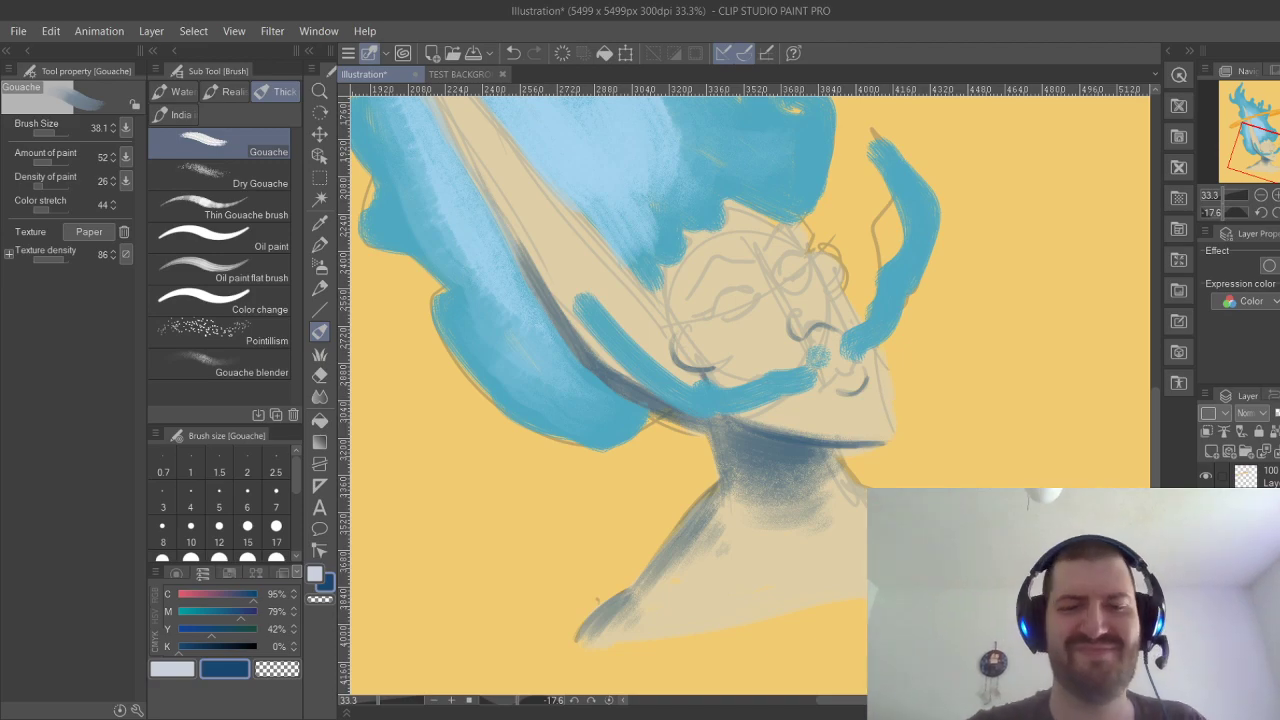
Sample the medium blue from the moustache and choose the Oil brush from the watercolor brushes.
key(i)
click(916, 222)
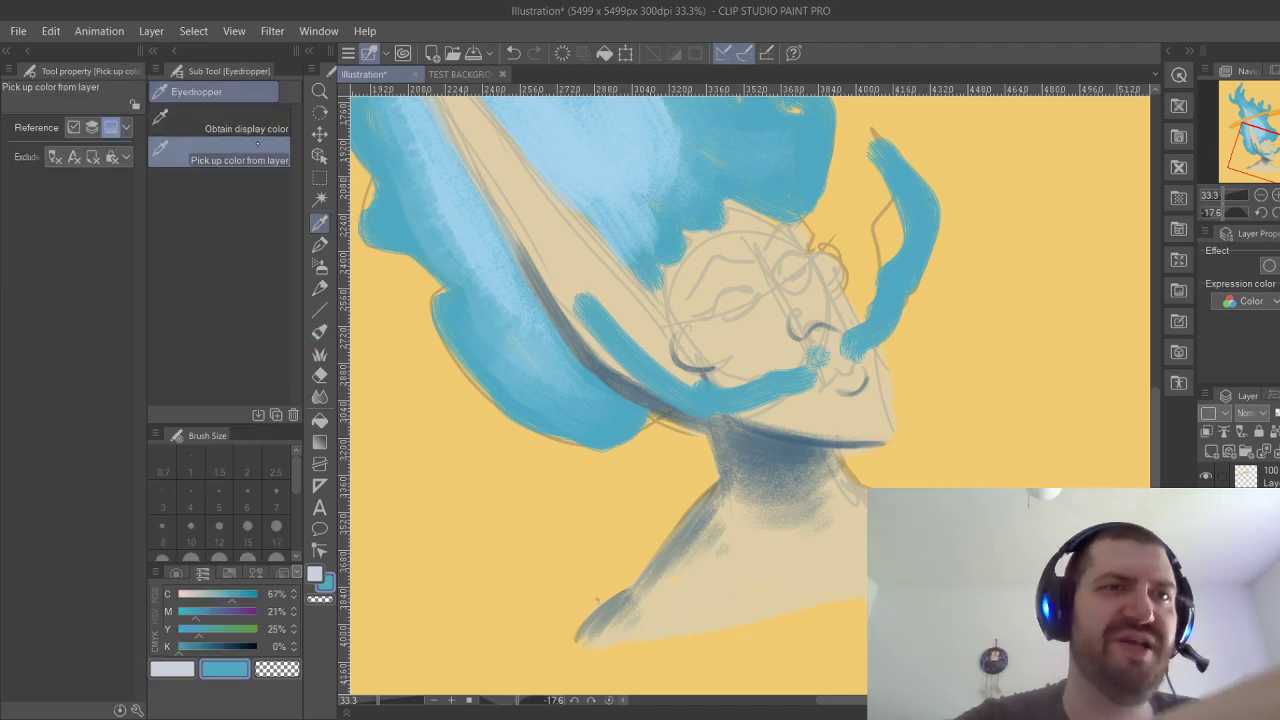
key(b)
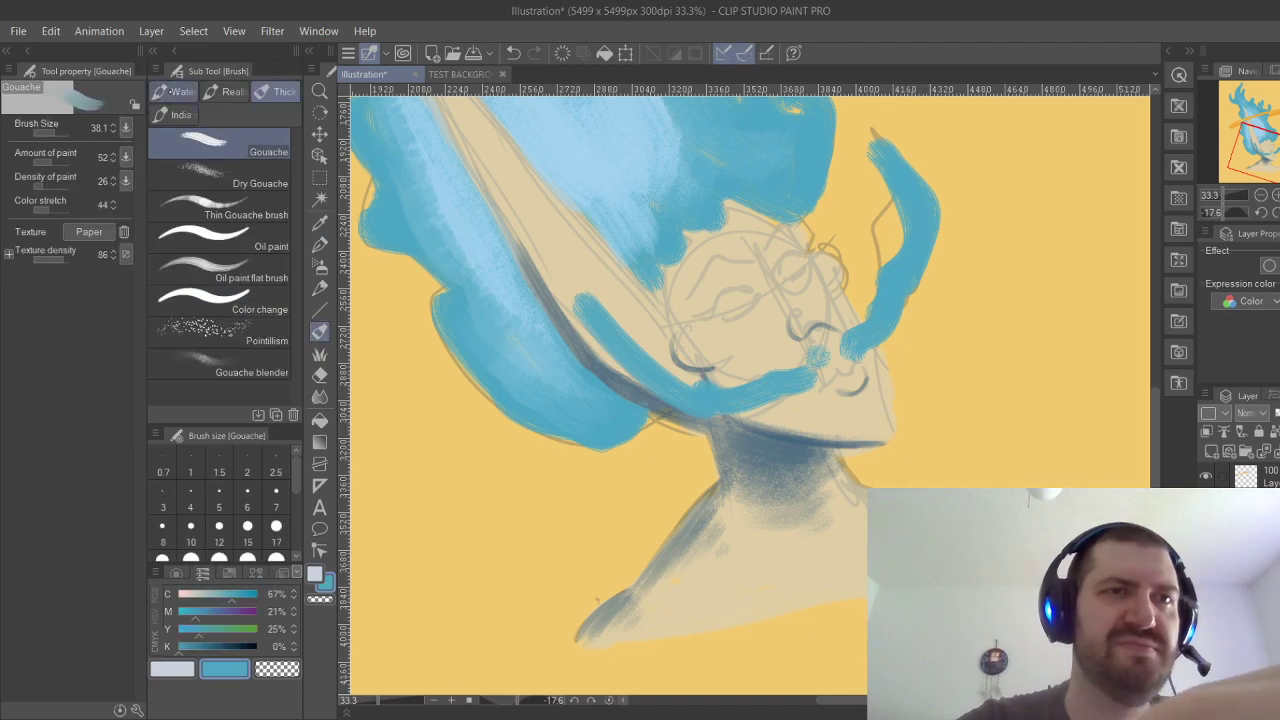
key(b)
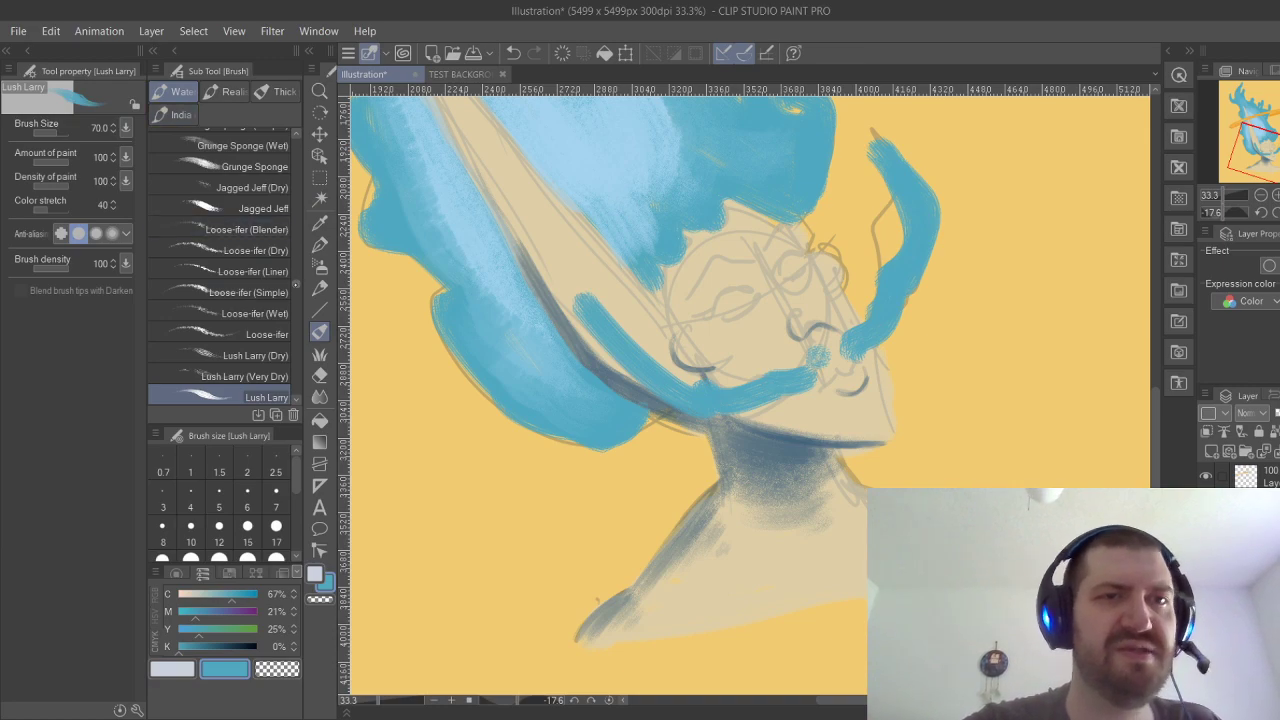
drag(296, 284, 297, 249)
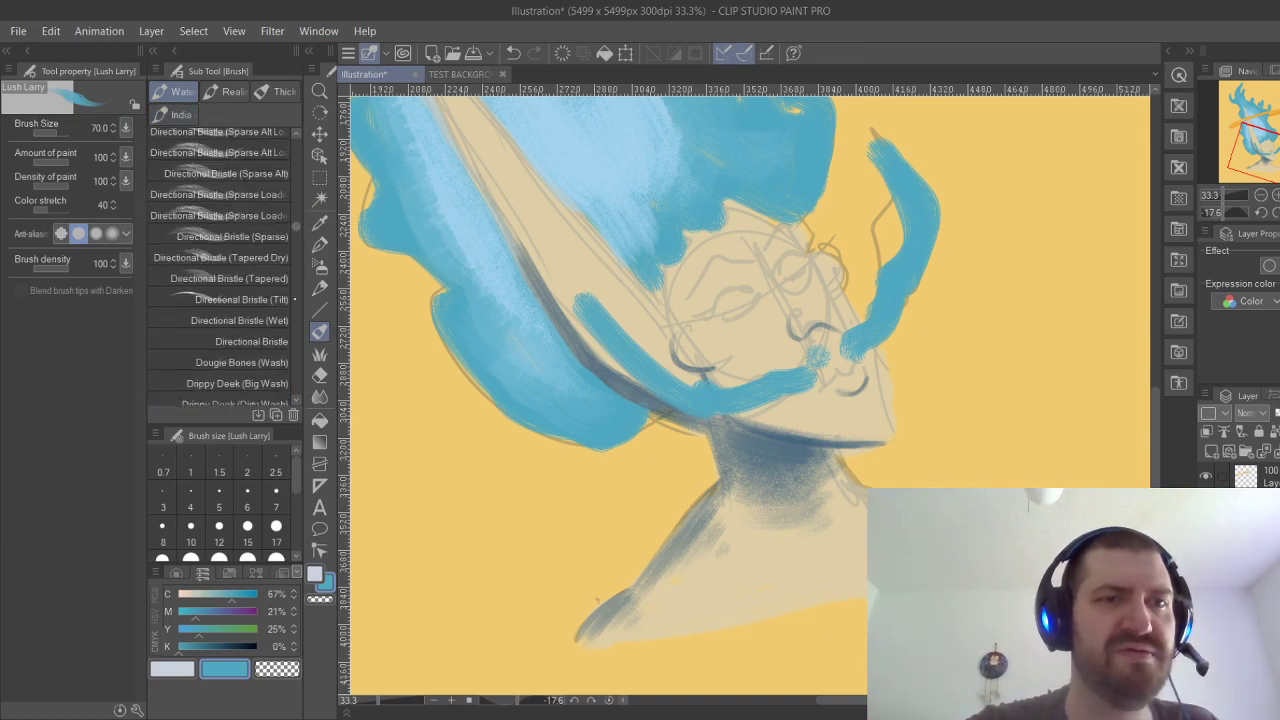
scroll(220, 265, down, 10)
scroll(220, 265, up, 10)
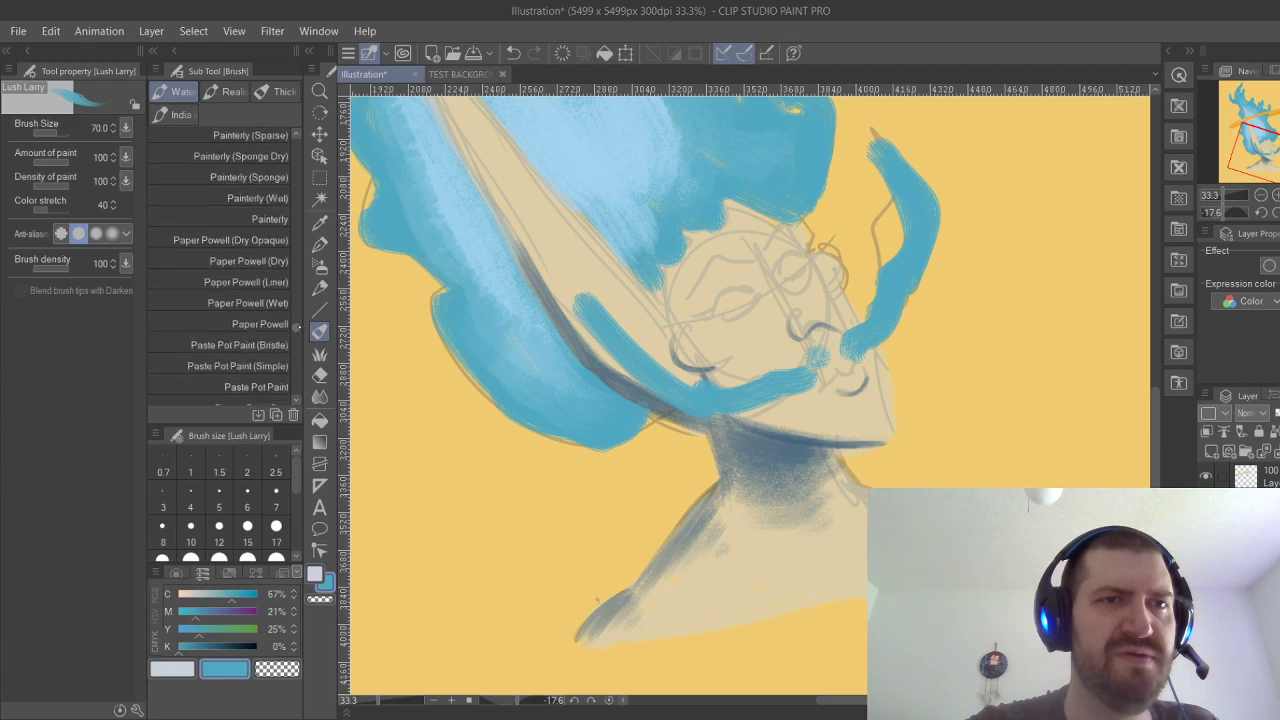
scroll(220, 265, up, 5)
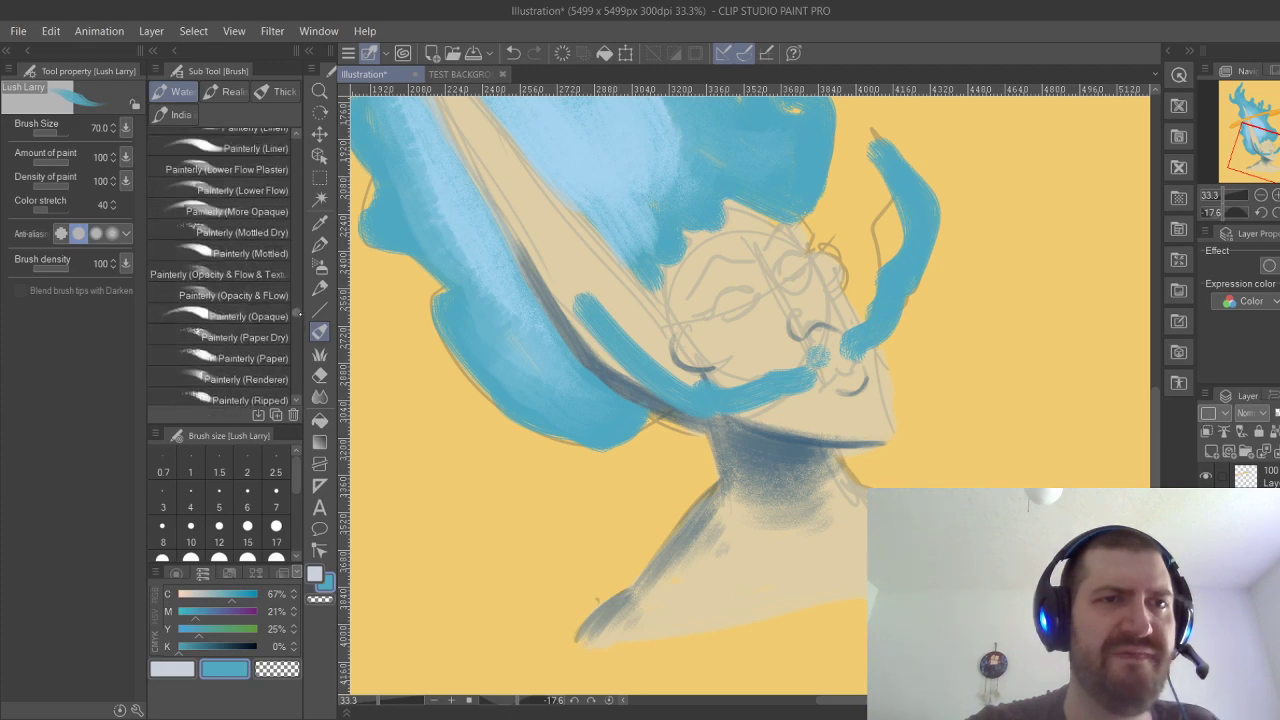
scroll(220, 265, up, 10)
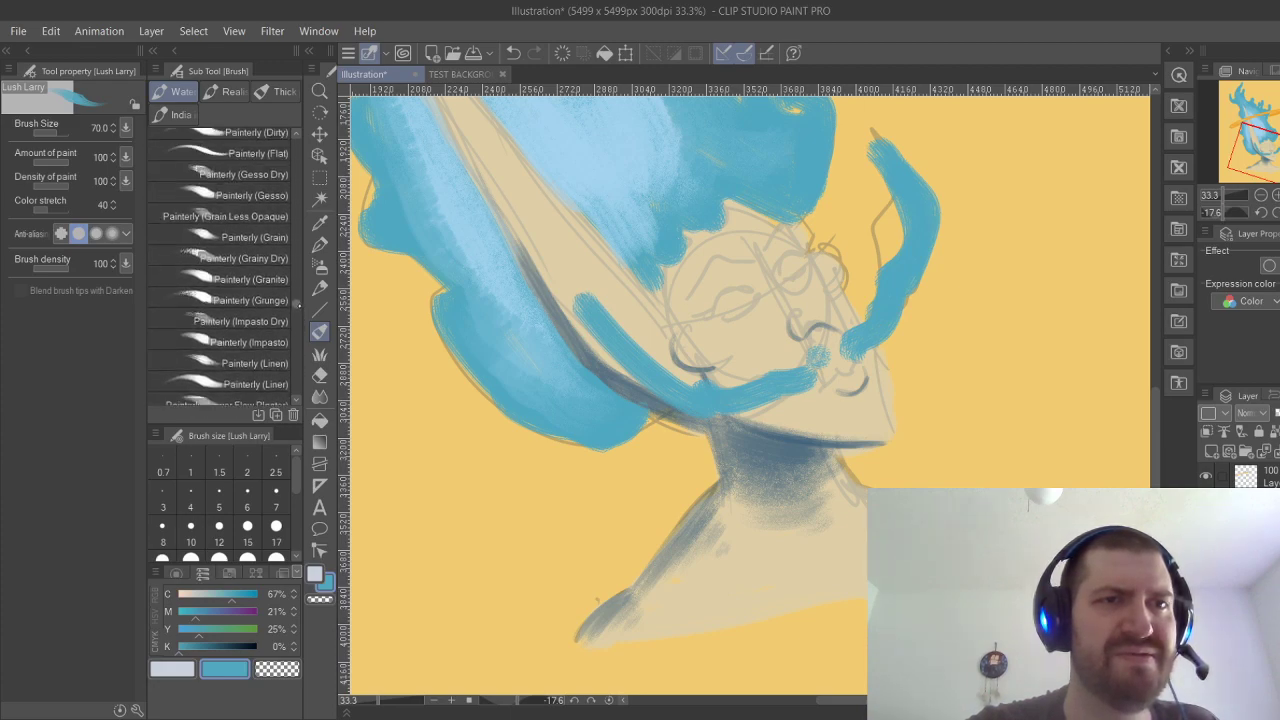
click(230, 244)
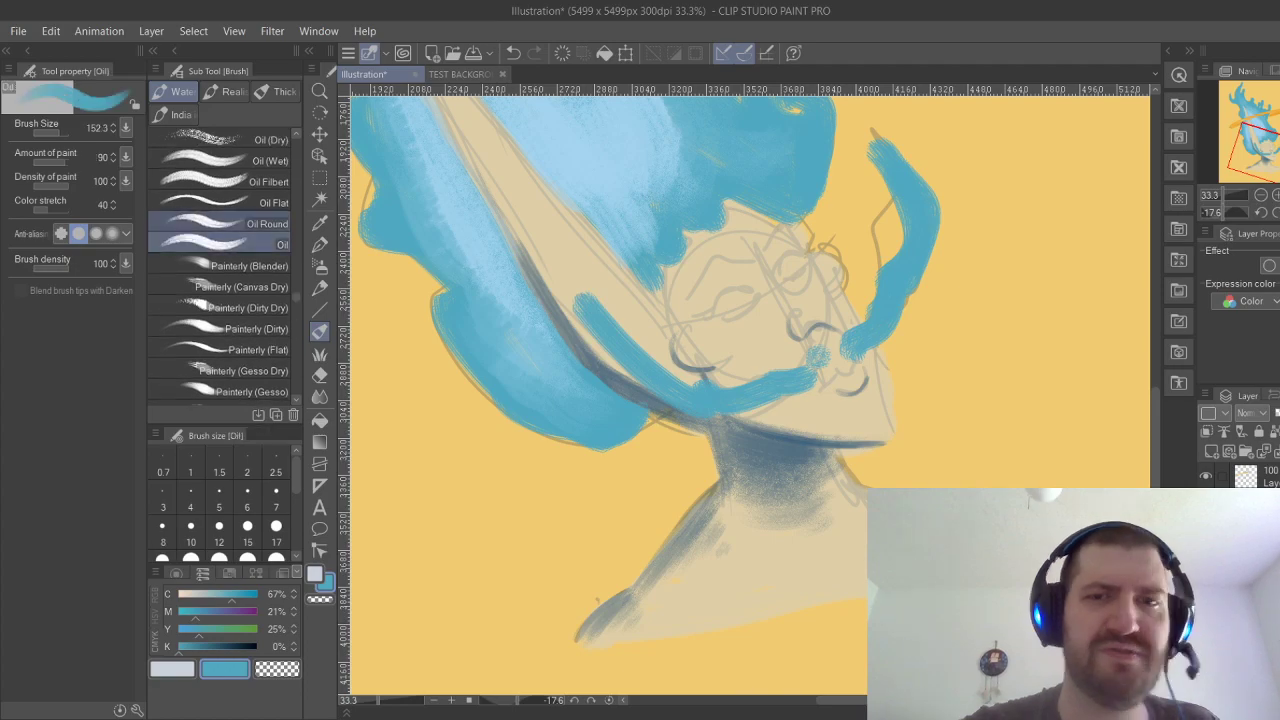
Paint a solid blue beard flowing down from the chin with the Oil brush at size 152.3, redoing the first stroke.
drag(825, 390, 903, 463)
key(ctrl+z)
mouse_move(847, 411)
mouse_down()
mouse_move(922, 440)
mouse_move(855, 408)
mouse_move(899, 441)
mouse_move(885, 384)
mouse_move(923, 469)
mouse_move(923, 435)
mouse_move(872, 438)
mouse_move(855, 460)
mouse_move(940, 486)
mouse_up()
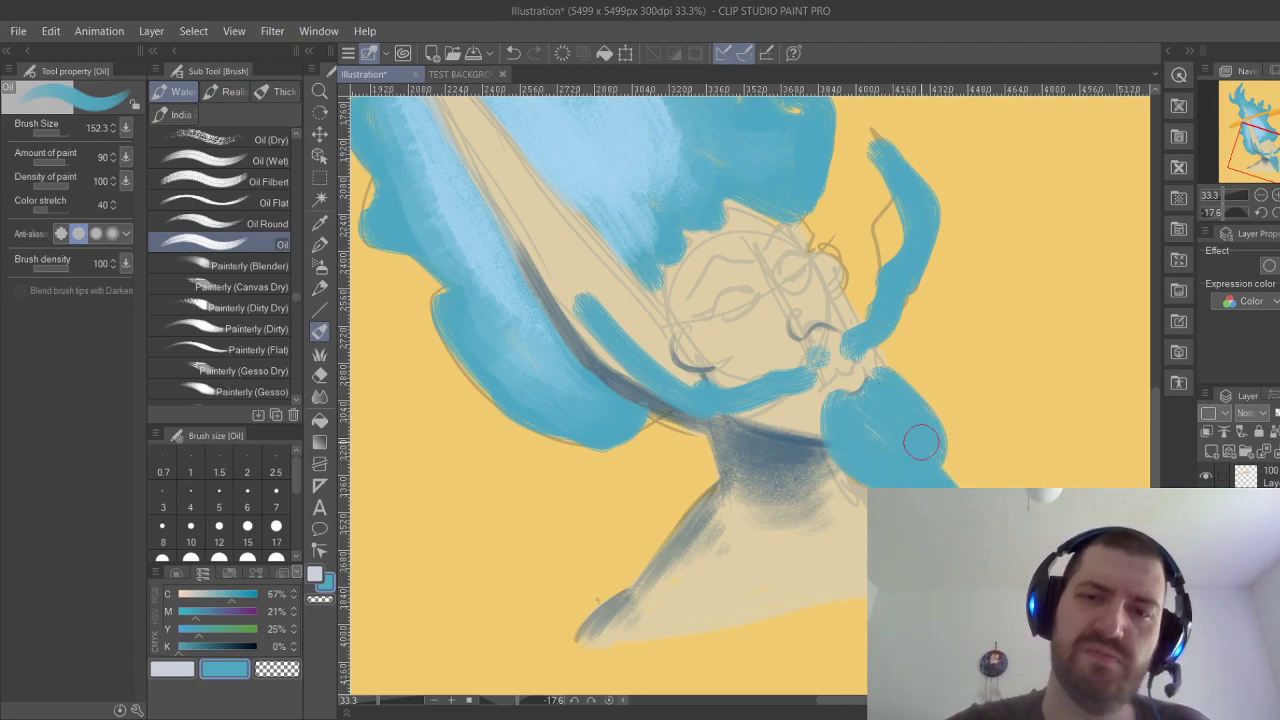
drag(921, 442, 962, 478)
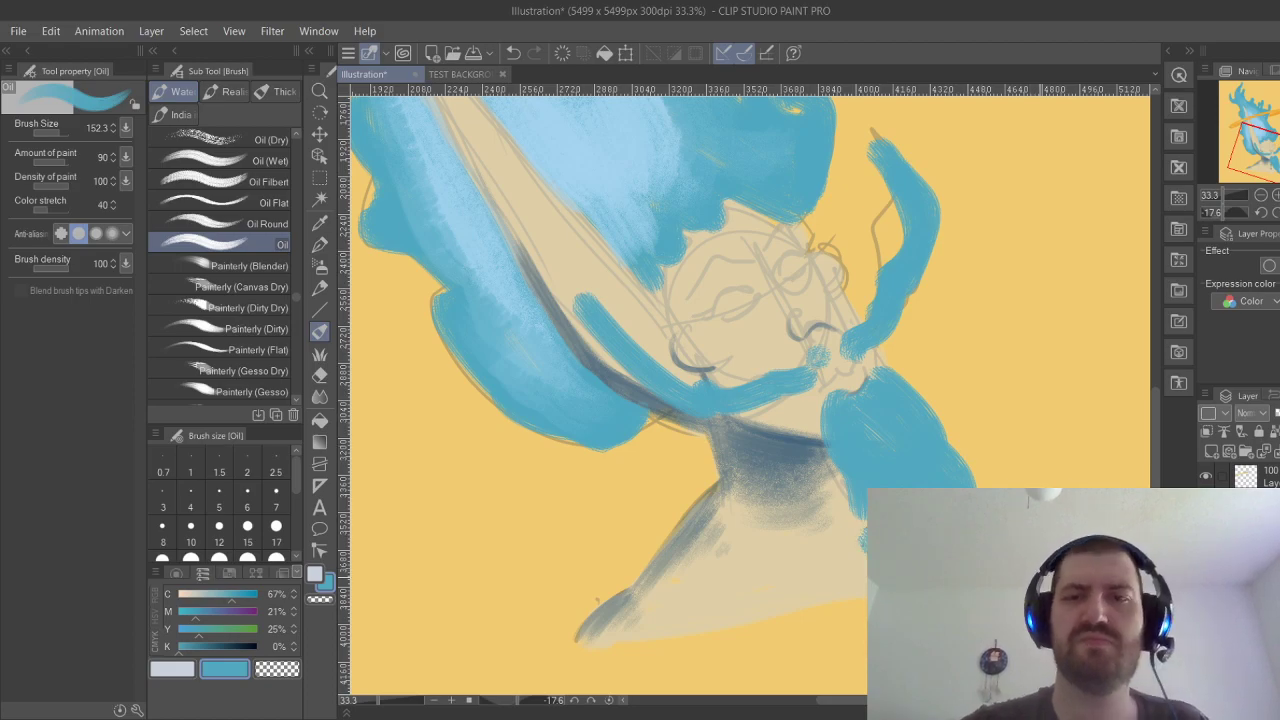
Dab blue droplets beyond both moustache tips and below the beard, undoing unwanted dabs.
drag(840, 300, 803, 411)
click(837, 230)
mouse_move(829, 193)
mouse_down()
mouse_move(852, 190)
mouse_move(838, 221)
mouse_up()
key(ctrl+z)
key(ctrl+z)
click(824, 171)
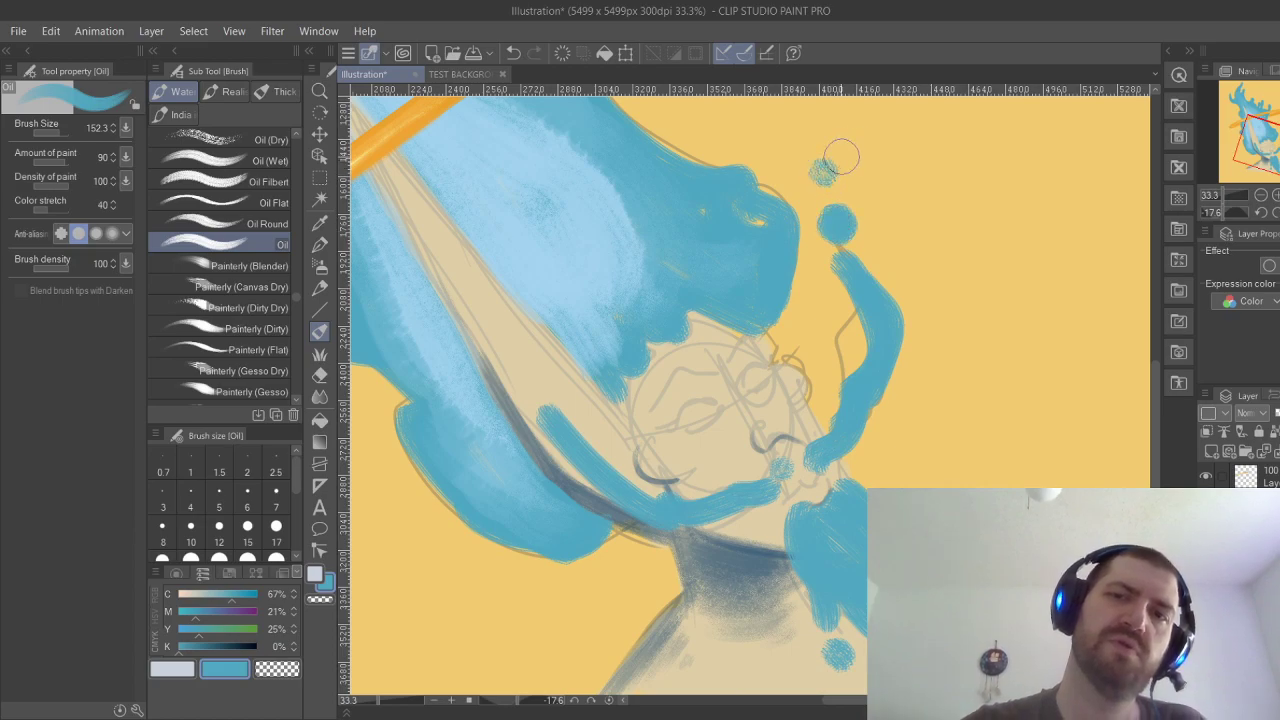
click(818, 162)
drag(527, 379, 529, 371)
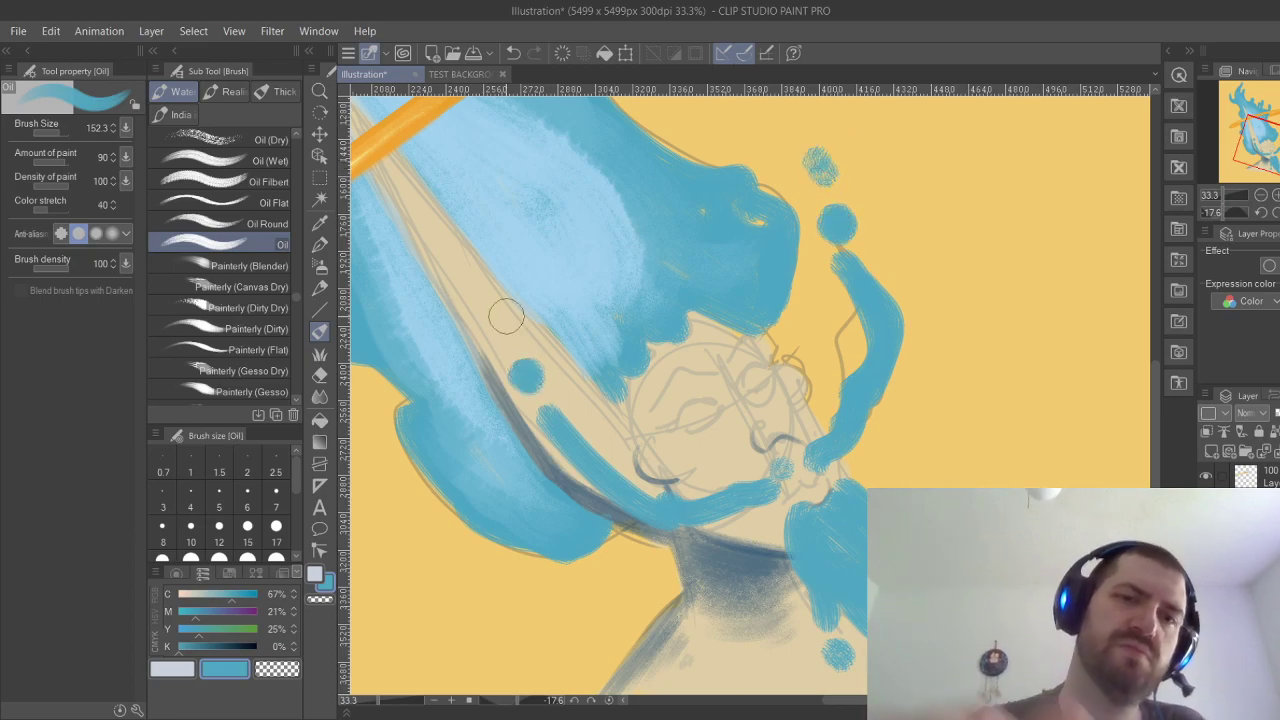
click(499, 331)
scroll(861, 342, down, 3)
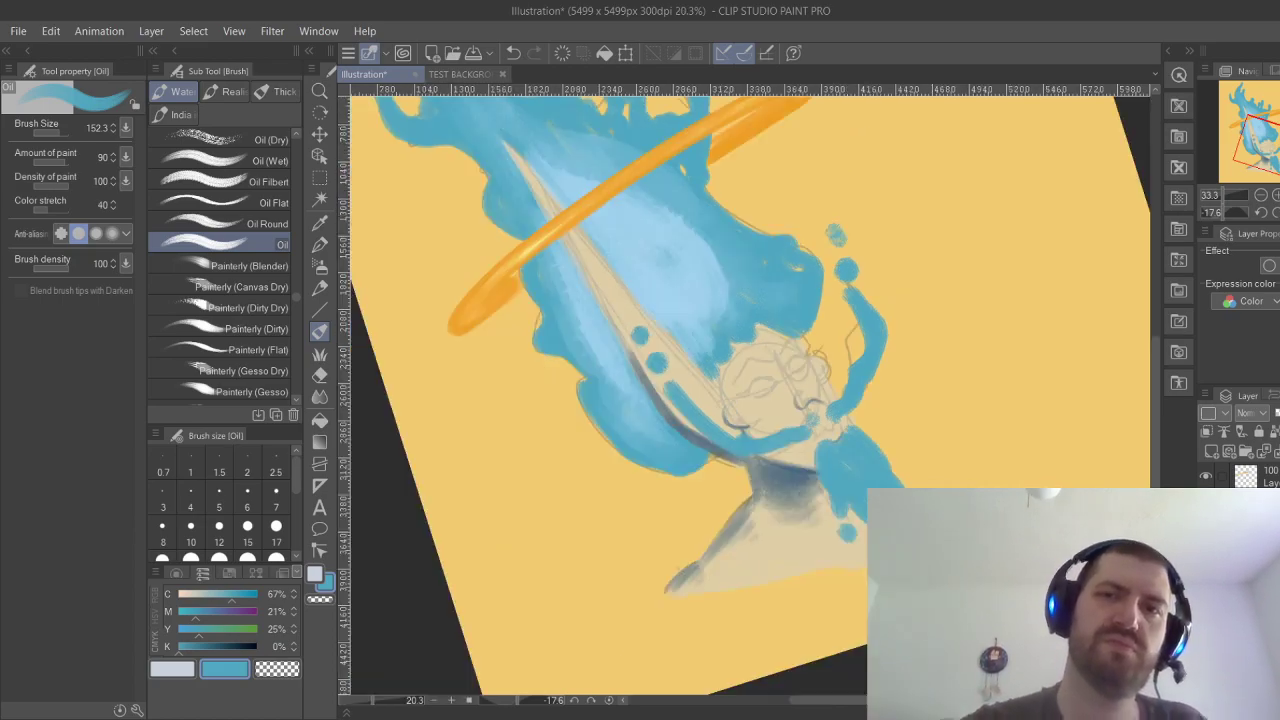
drag(861, 342, 917, 342)
key(ctrl+z)
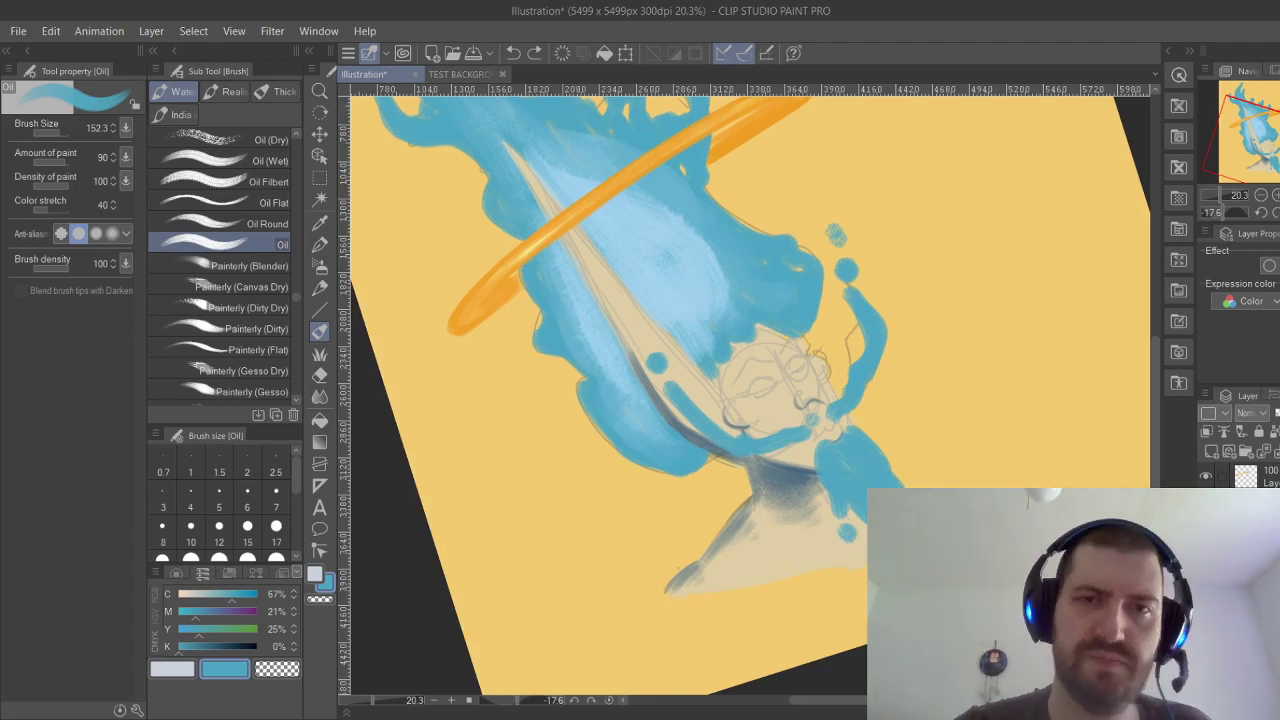
Dab blue droplets in varying strength beside the hair's left edge and around its upper locks.
drag(513, 318, 609, 359)
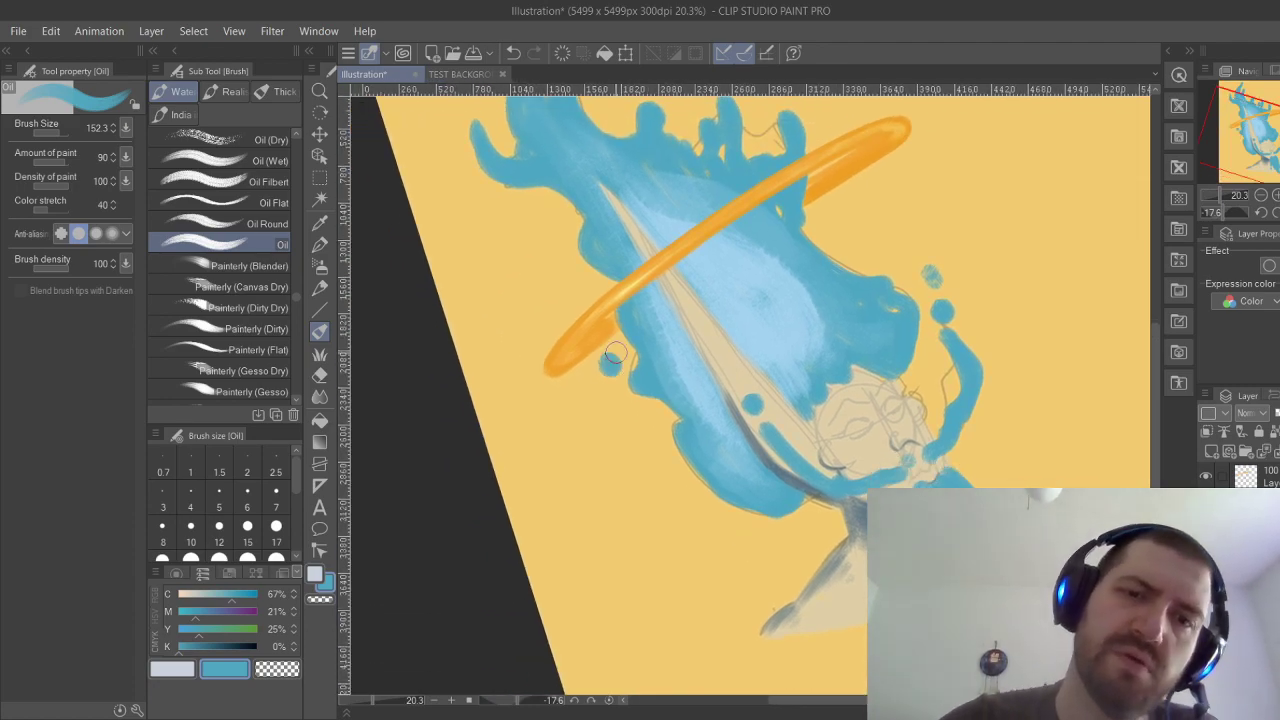
drag(653, 412, 692, 625)
drag(756, 274, 748, 272)
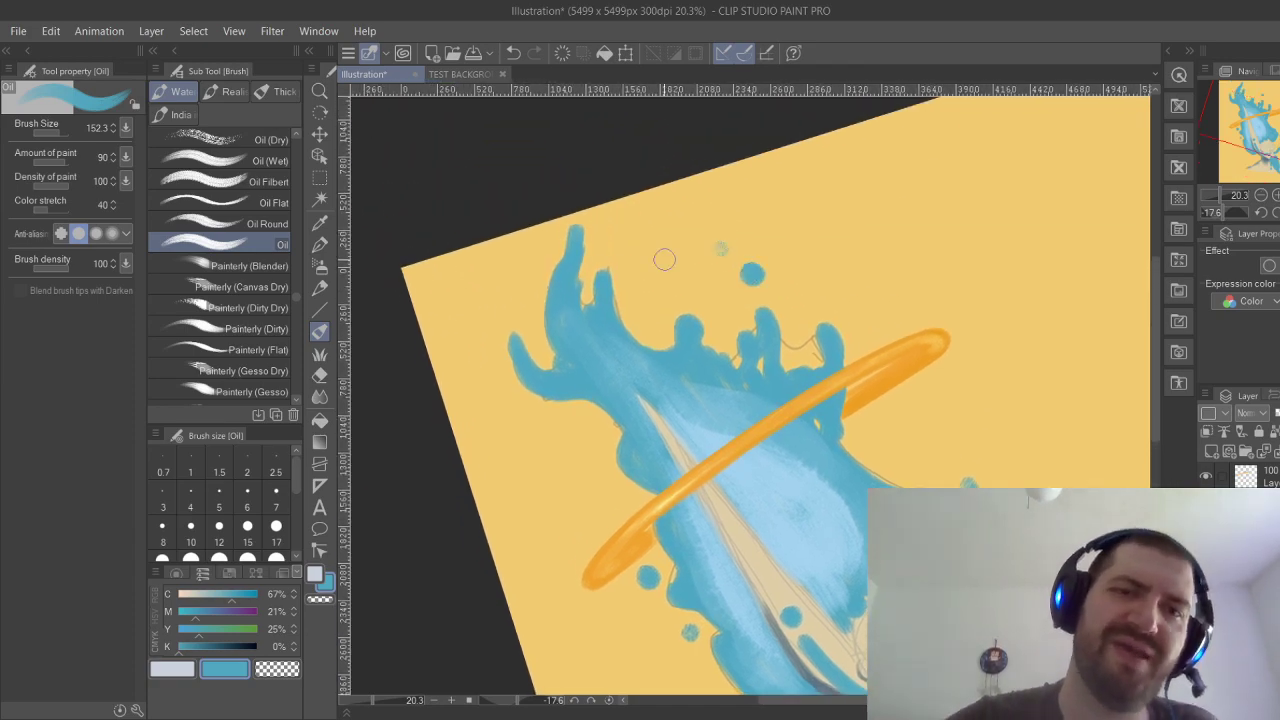
click(502, 307)
click(494, 276)
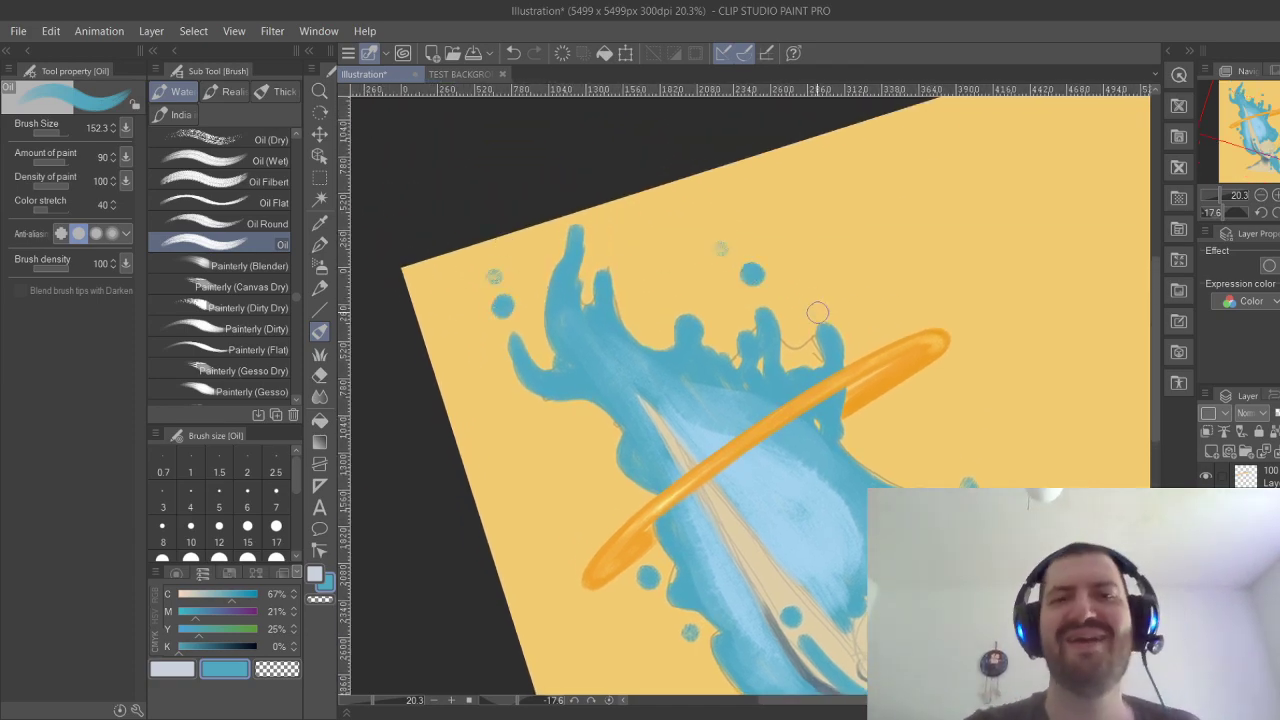
Switch to the Kneaded eraser, undo a test stroke on the topmost hair lock, and set the eraser's opacity to 43.
key(e)
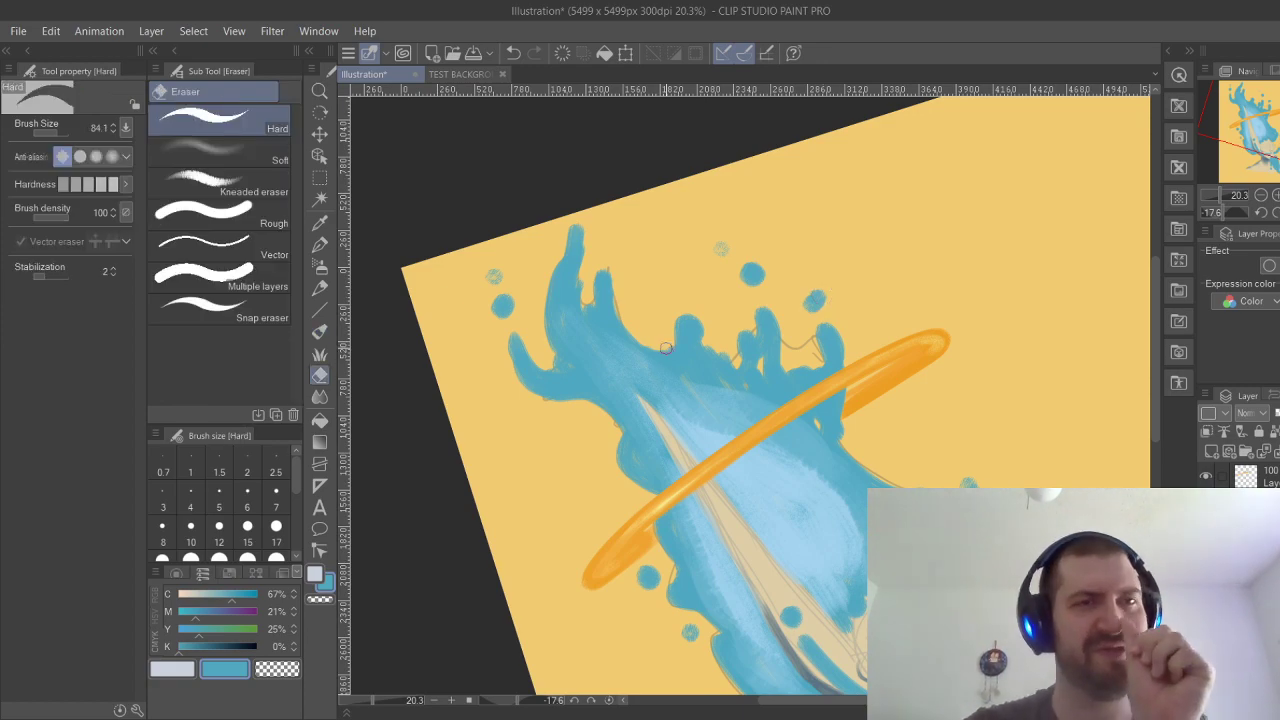
click(215, 180)
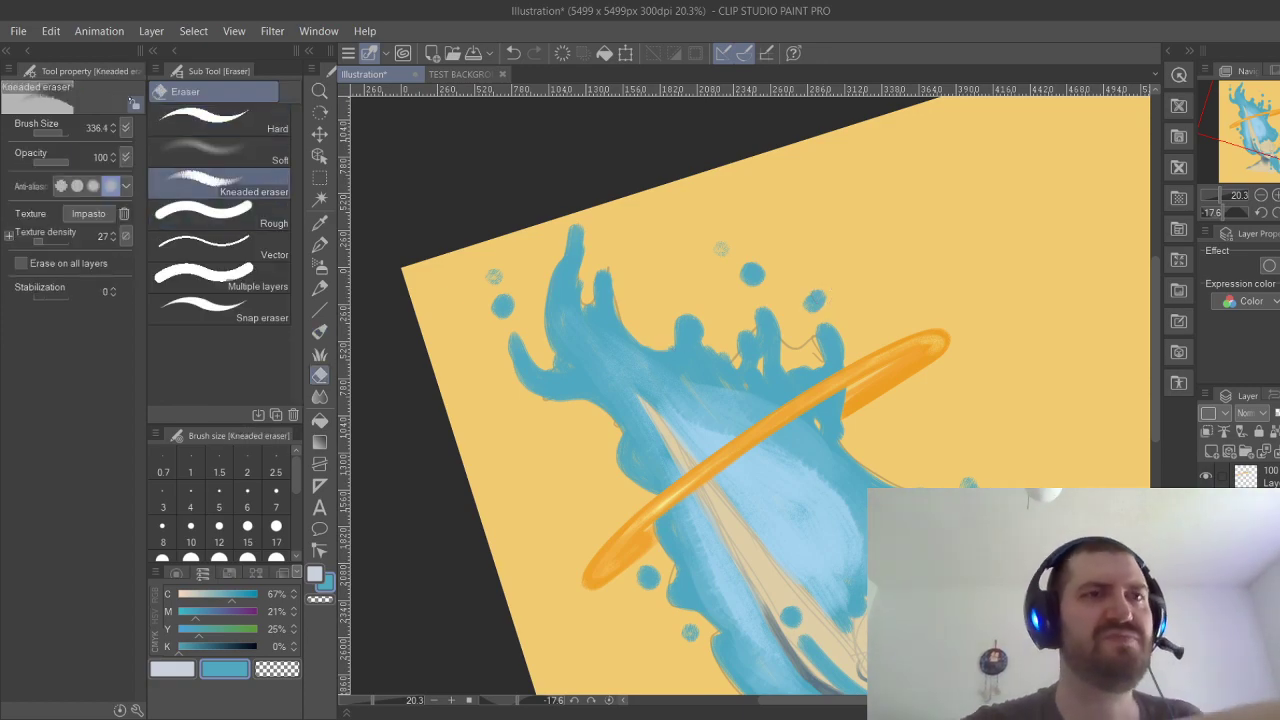
mouse_move(560, 337)
mouse_down()
mouse_move(543, 251)
mouse_move(556, 236)
mouse_up()
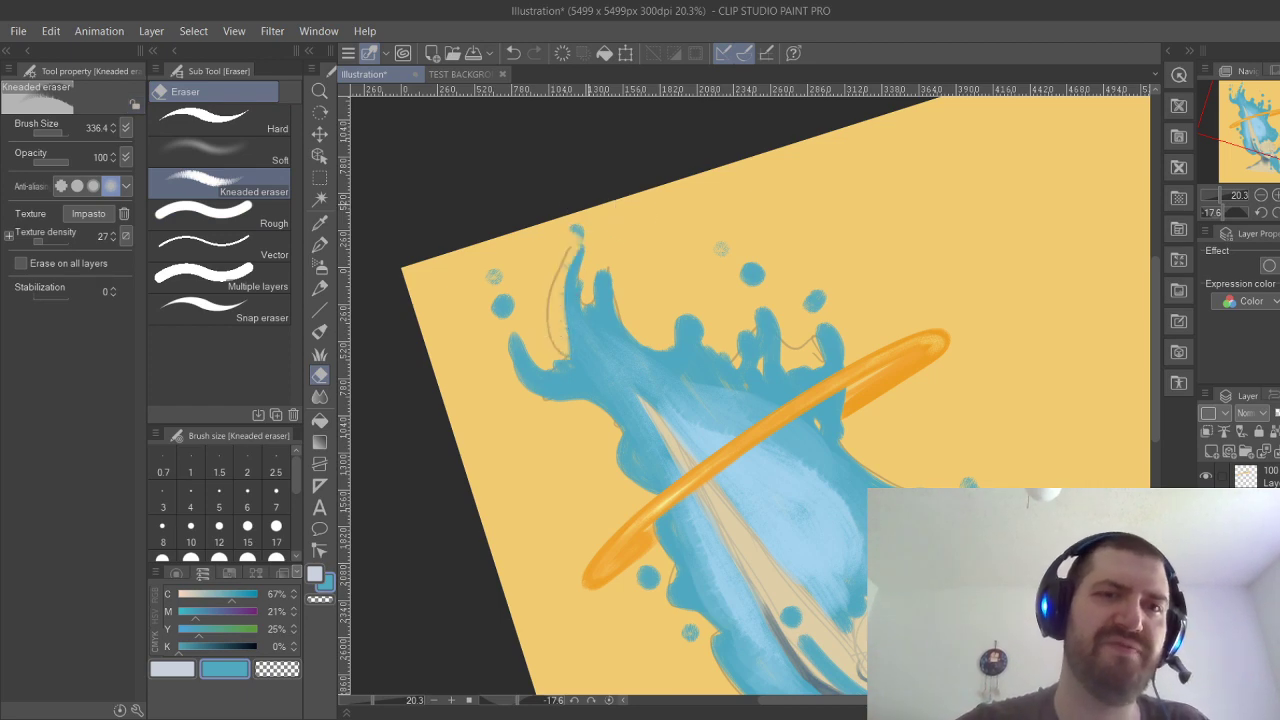
key(ctrl+z)
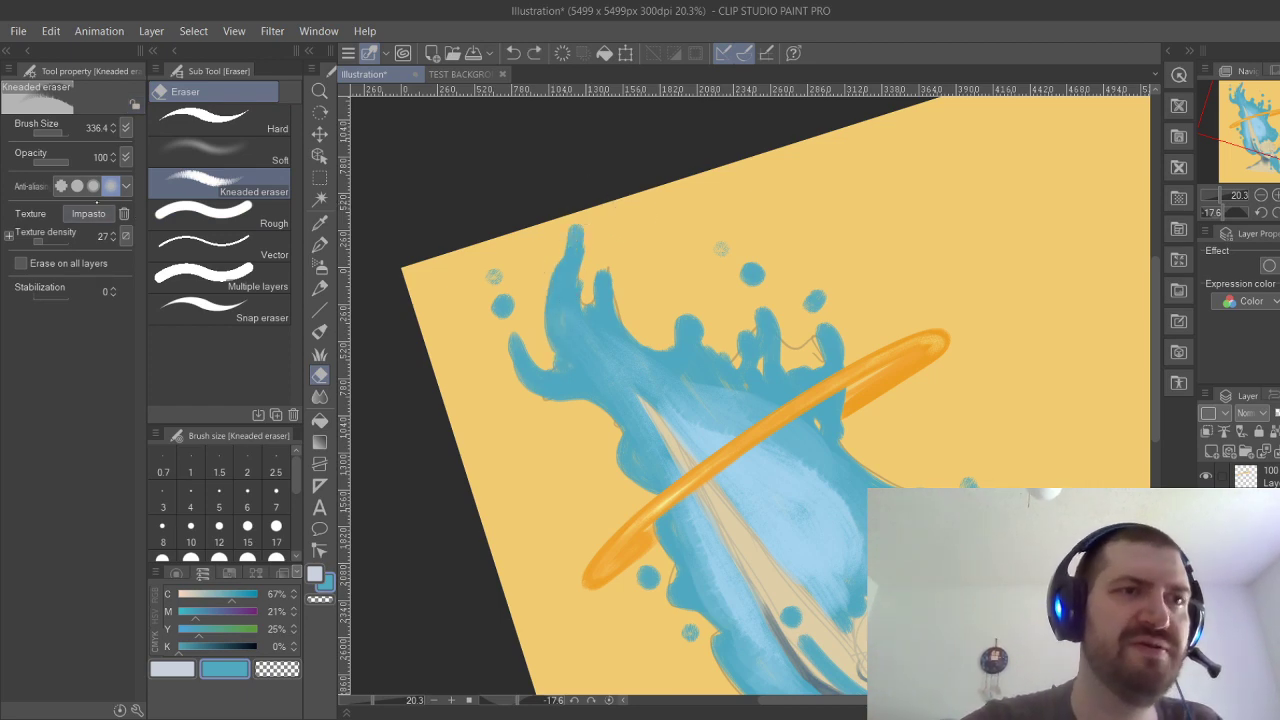
click(49, 159)
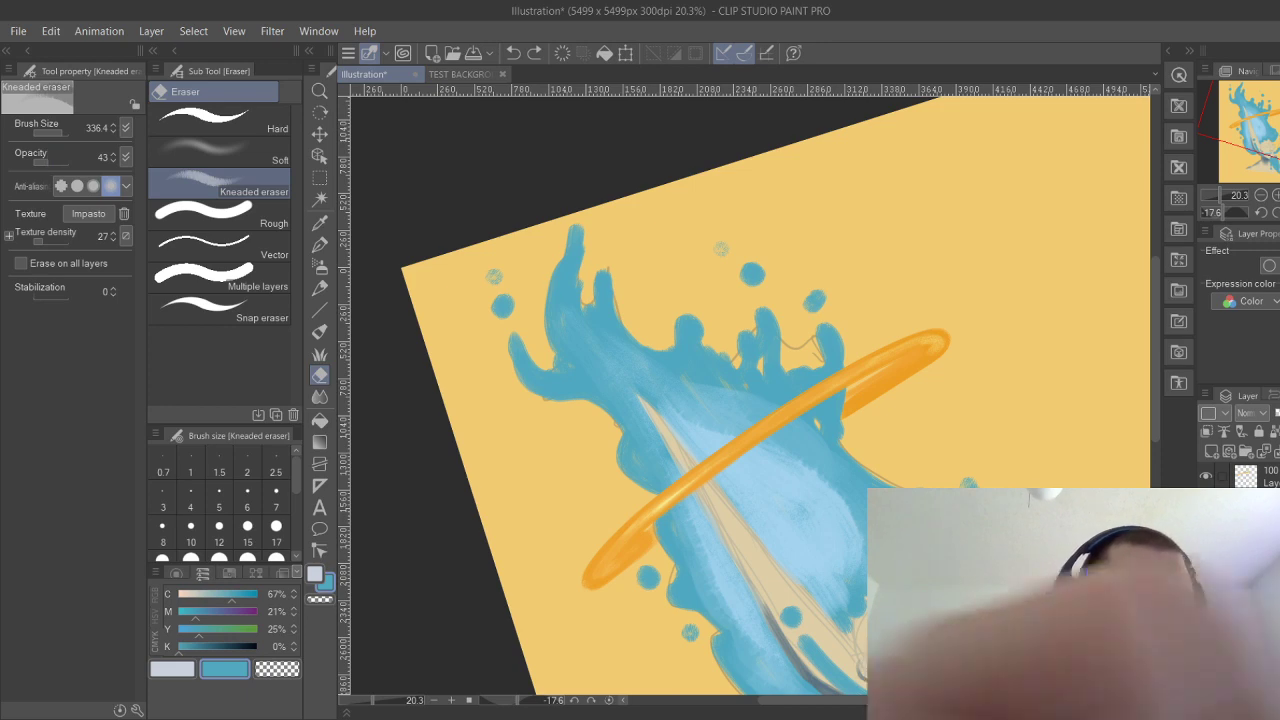
Fade the outer edges of the tallest and leftmost hair locks with the Kneaded eraser, redoing strokes.
drag(544, 348, 557, 213)
key(ctrl+z)
drag(552, 346, 562, 194)
mouse_move(548, 342)
mouse_down()
mouse_move(563, 194)
mouse_move(577, 317)
mouse_move(502, 352)
mouse_move(499, 342)
mouse_move(571, 413)
mouse_move(547, 376)
mouse_move(507, 361)
mouse_move(530, 401)
mouse_move(602, 427)
mouse_move(636, 266)
mouse_move(612, 261)
mouse_move(650, 310)
mouse_up()
key(ctrl+z)
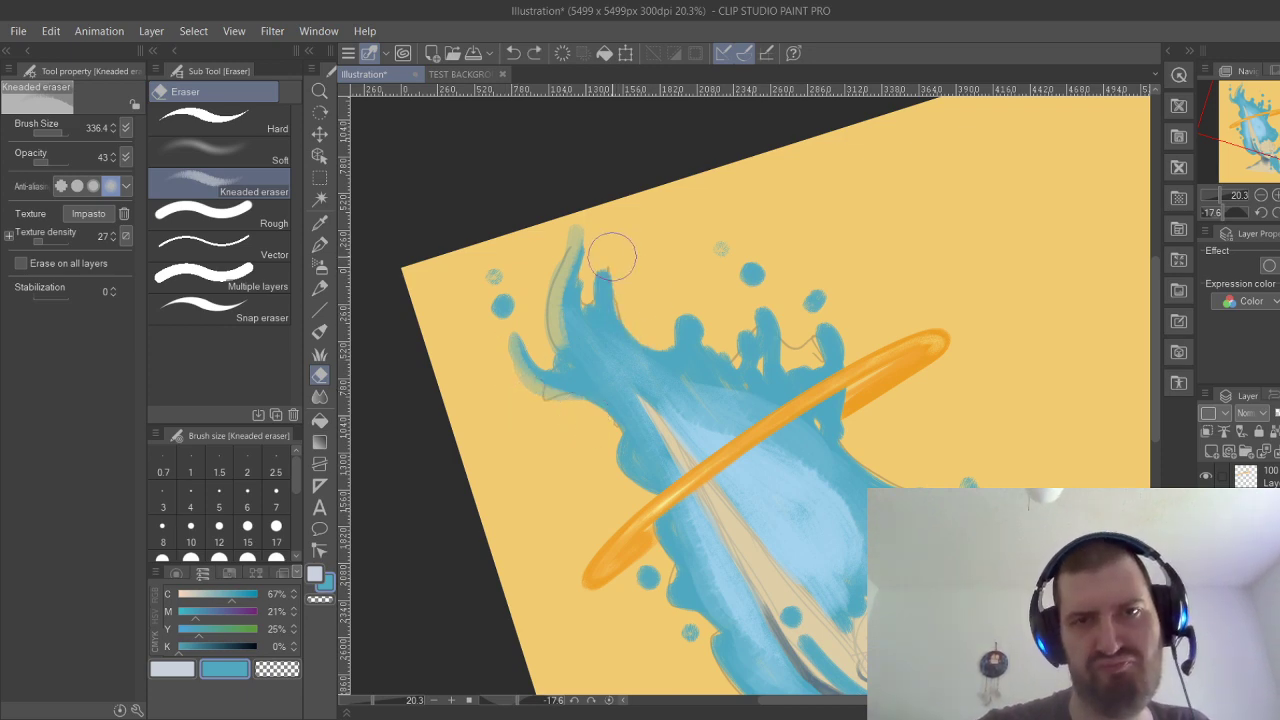
Fade the edges of the hair's upper locks and soften the droplets above them with the Kneaded eraser.
mouse_move(613, 257)
mouse_down()
mouse_move(664, 324)
mouse_move(664, 299)
mouse_up()
drag(737, 362, 652, 272)
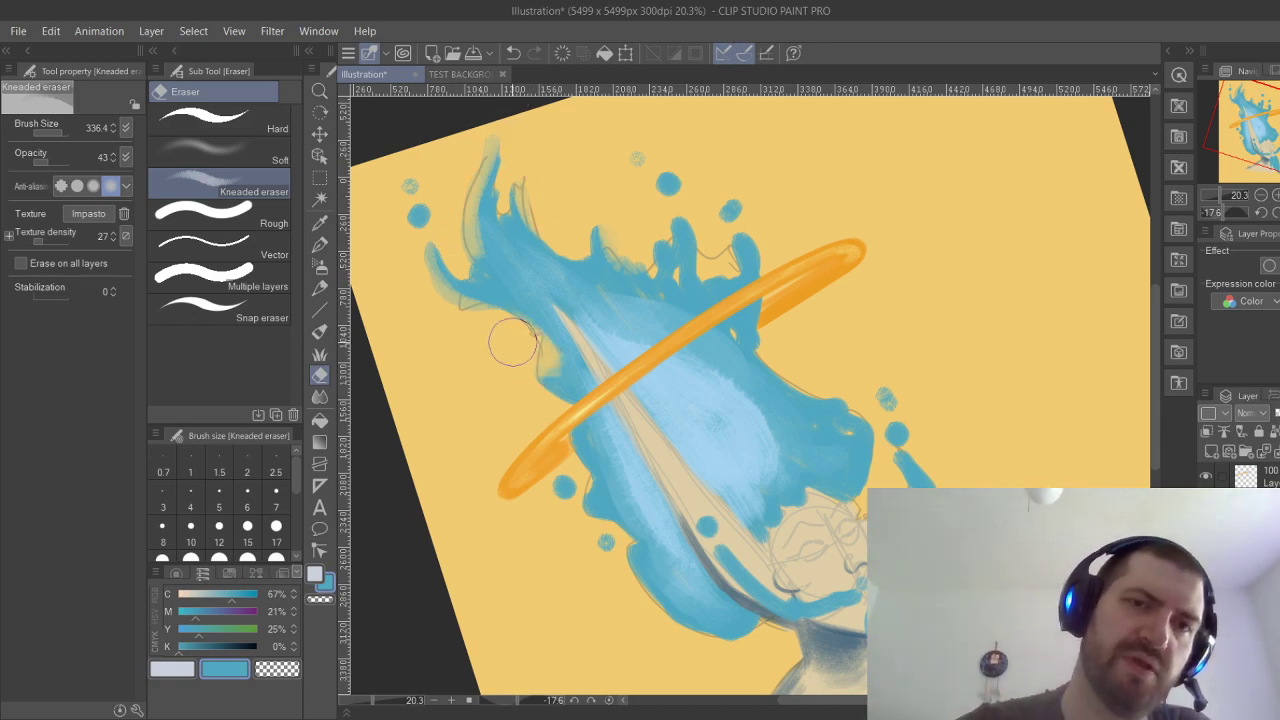
drag(709, 173, 627, 113)
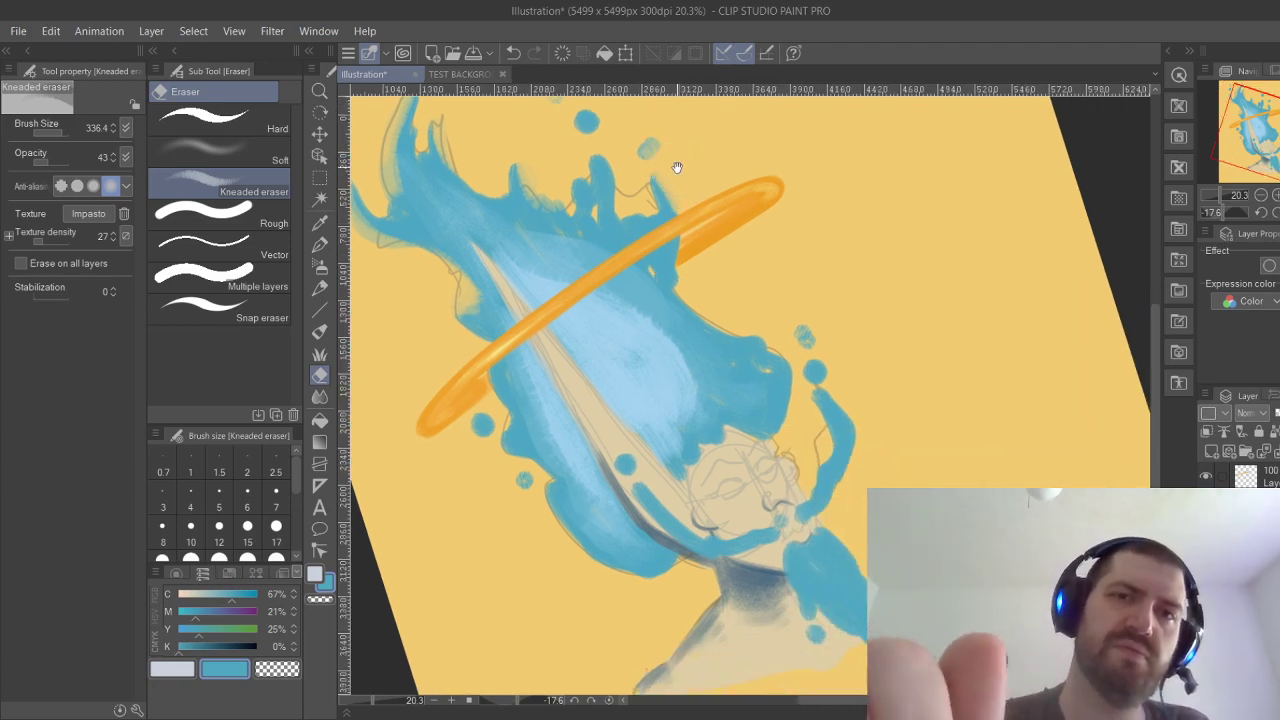
mouse_move(677, 163)
mouse_down()
mouse_move(694, 273)
mouse_move(633, 284)
mouse_move(602, 213)
mouse_move(618, 263)
mouse_up()
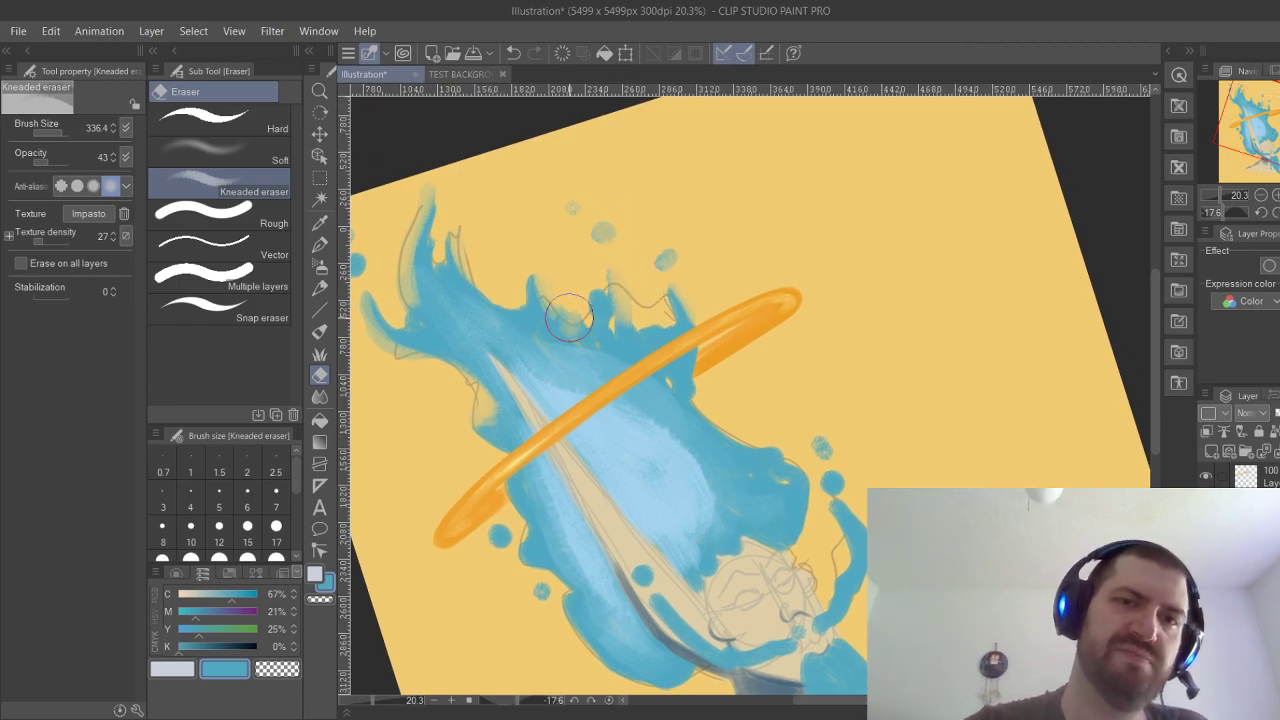
drag(631, 329, 656, 219)
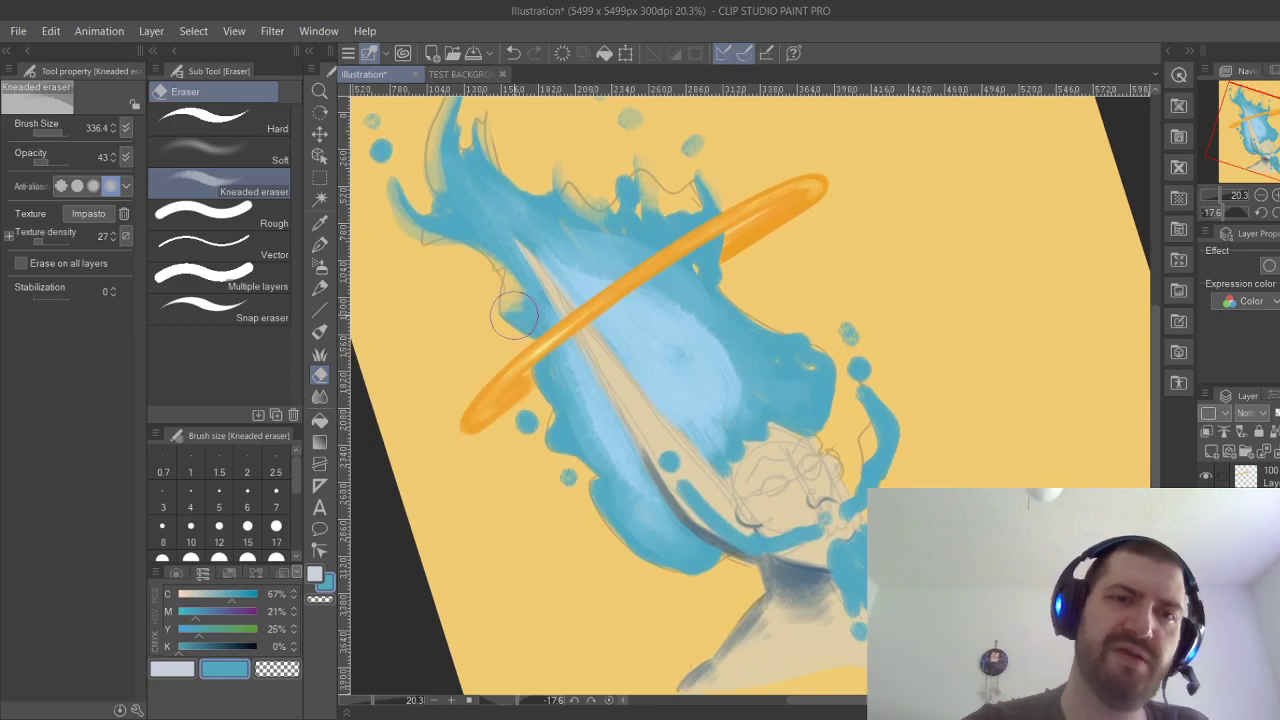
Fade the hair's outer edges down the left side and along the right side above the face, softening the adjacent droplets.
drag(514, 315, 531, 377)
mouse_move(764, 434)
mouse_down()
mouse_move(737, 374)
mouse_move(751, 310)
mouse_up()
mouse_move(527, 327)
mouse_down()
mouse_move(612, 371)
mouse_move(585, 404)
mouse_move(621, 429)
mouse_move(577, 382)
mouse_move(625, 448)
mouse_move(581, 388)
mouse_move(601, 425)
mouse_move(691, 450)
mouse_move(609, 434)
mouse_up()
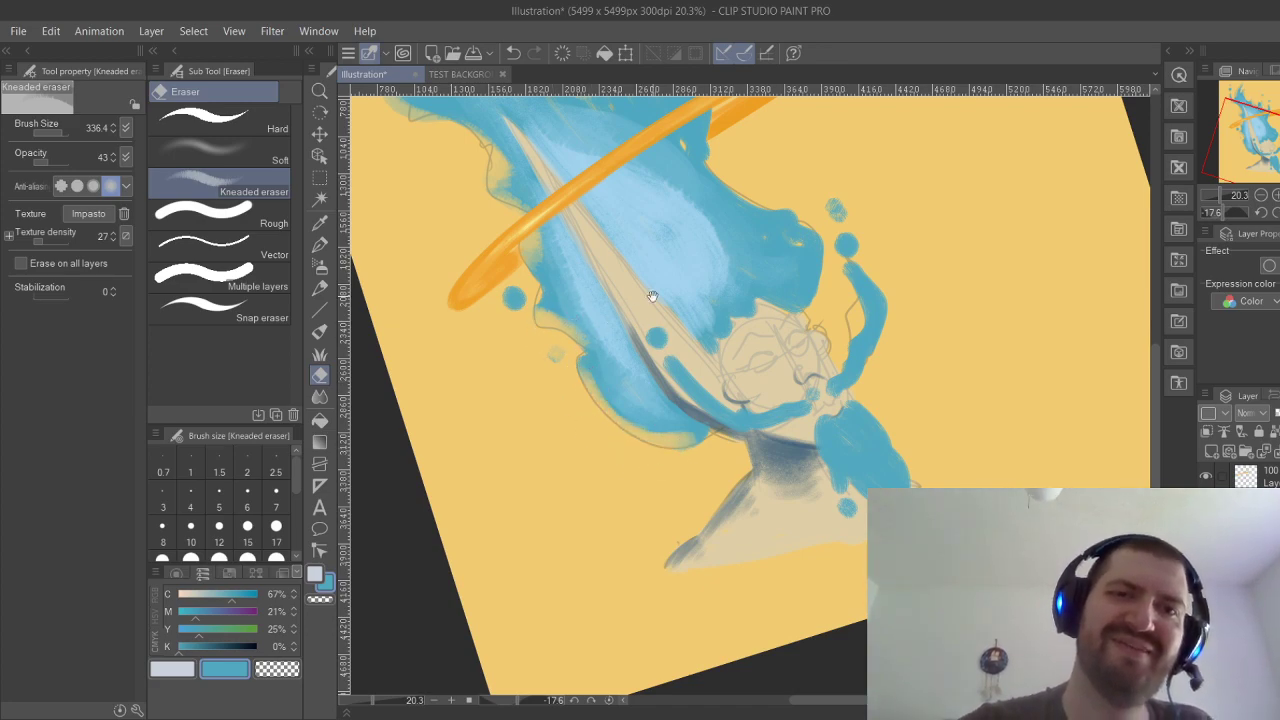
drag(543, 316, 553, 441)
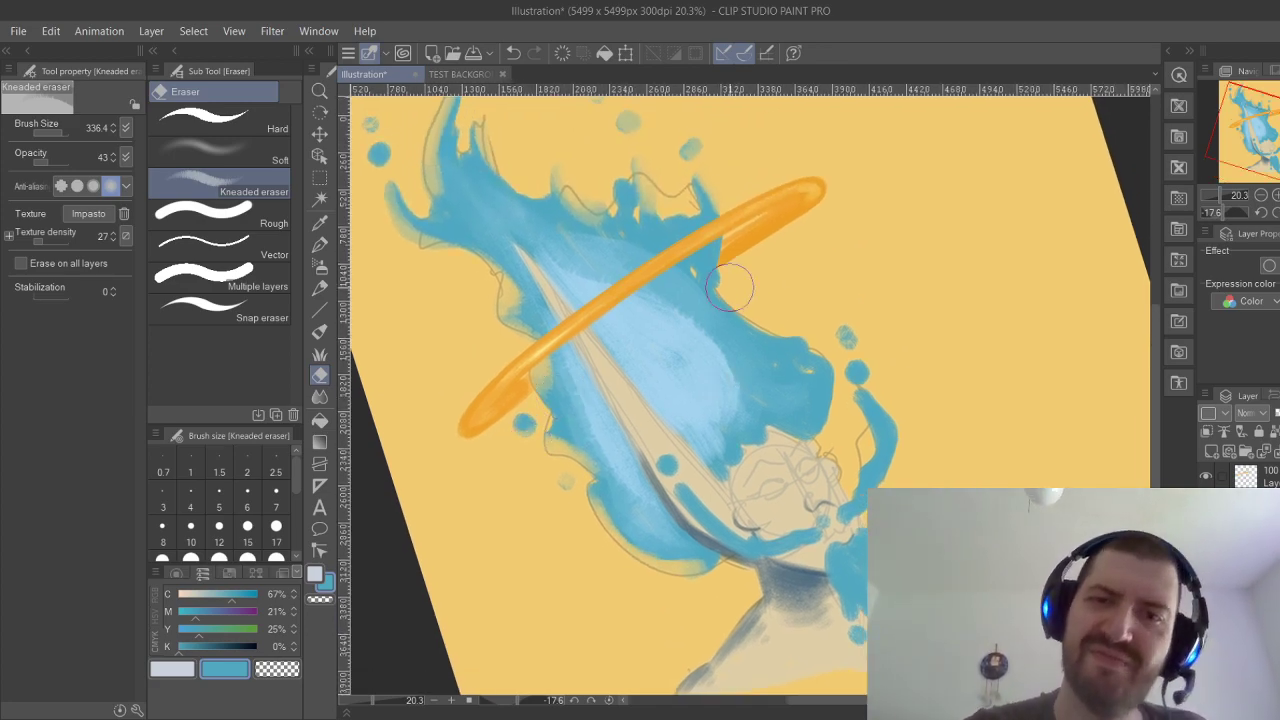
mouse_move(730, 288)
mouse_down()
mouse_move(801, 331)
mouse_move(804, 318)
mouse_move(766, 309)
mouse_up()
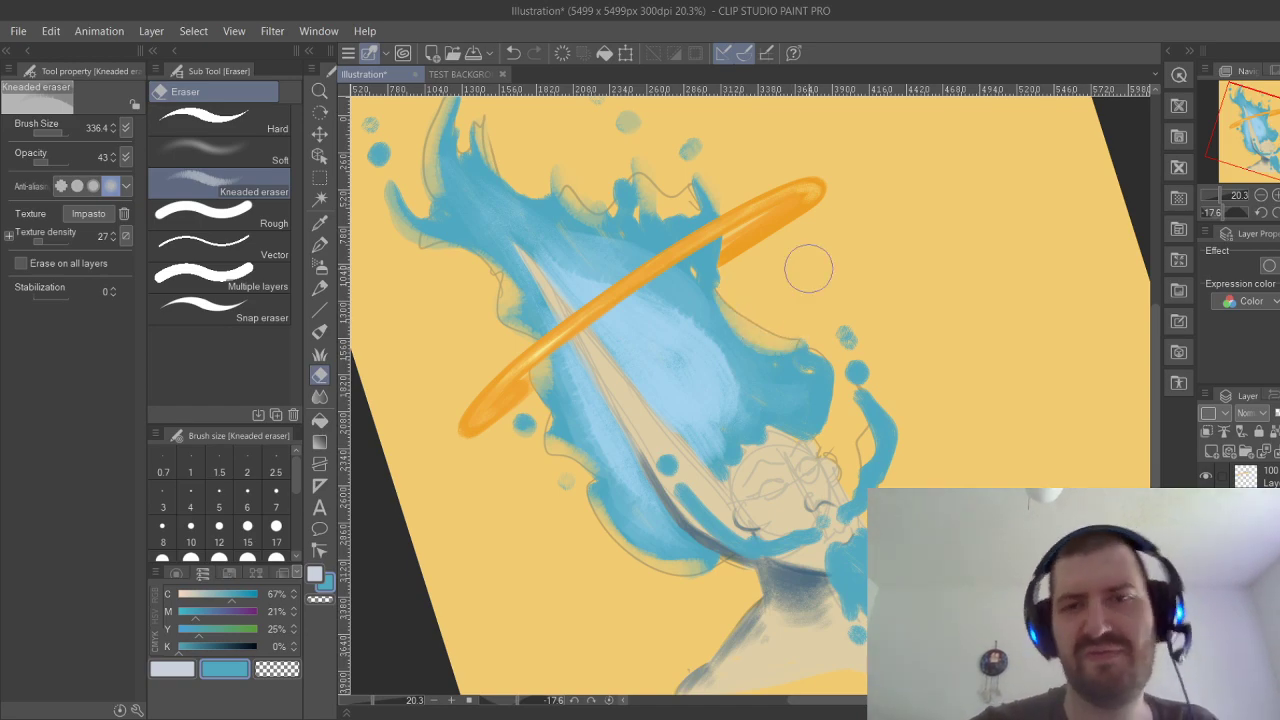
mouse_move(823, 357)
mouse_down()
mouse_move(828, 390)
mouse_move(841, 397)
mouse_move(831, 361)
mouse_move(880, 406)
mouse_move(800, 249)
mouse_move(821, 352)
mouse_move(804, 287)
mouse_up()
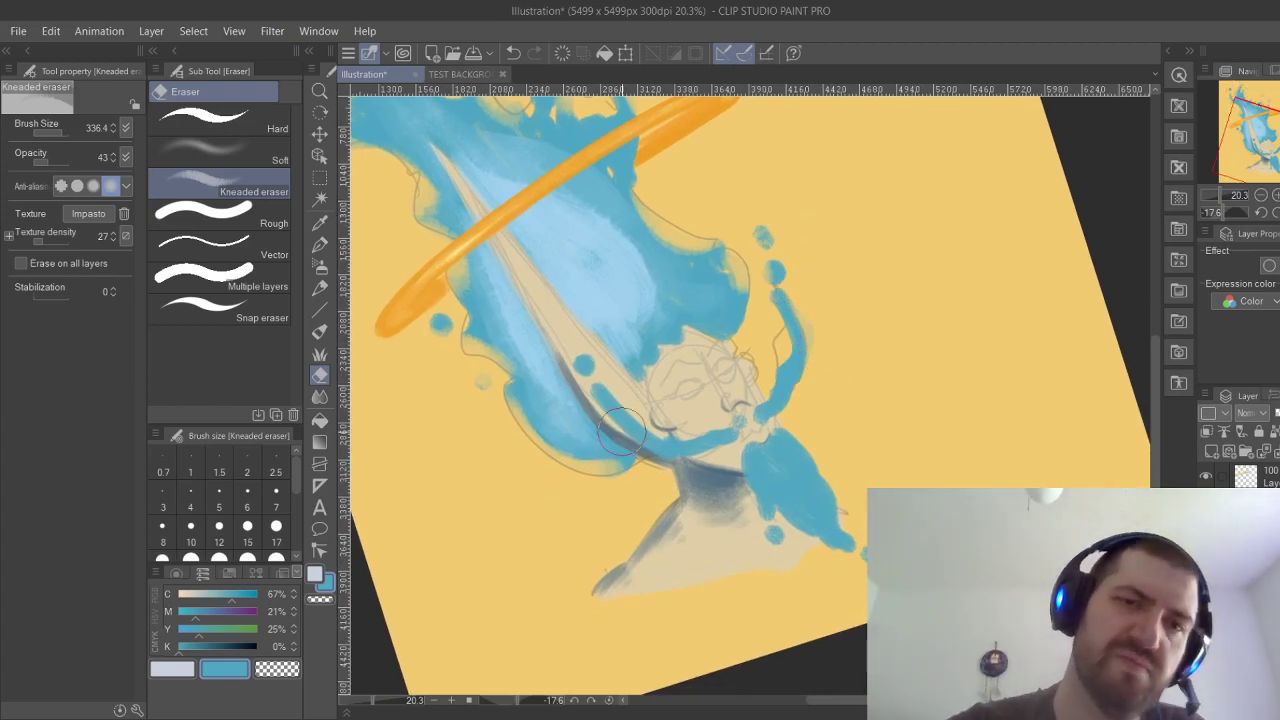
Set the eraser's size to 96 and thin the edges of the moustache's left half and its droplet, undoing unwanted strokes.
drag(654, 448, 606, 413)
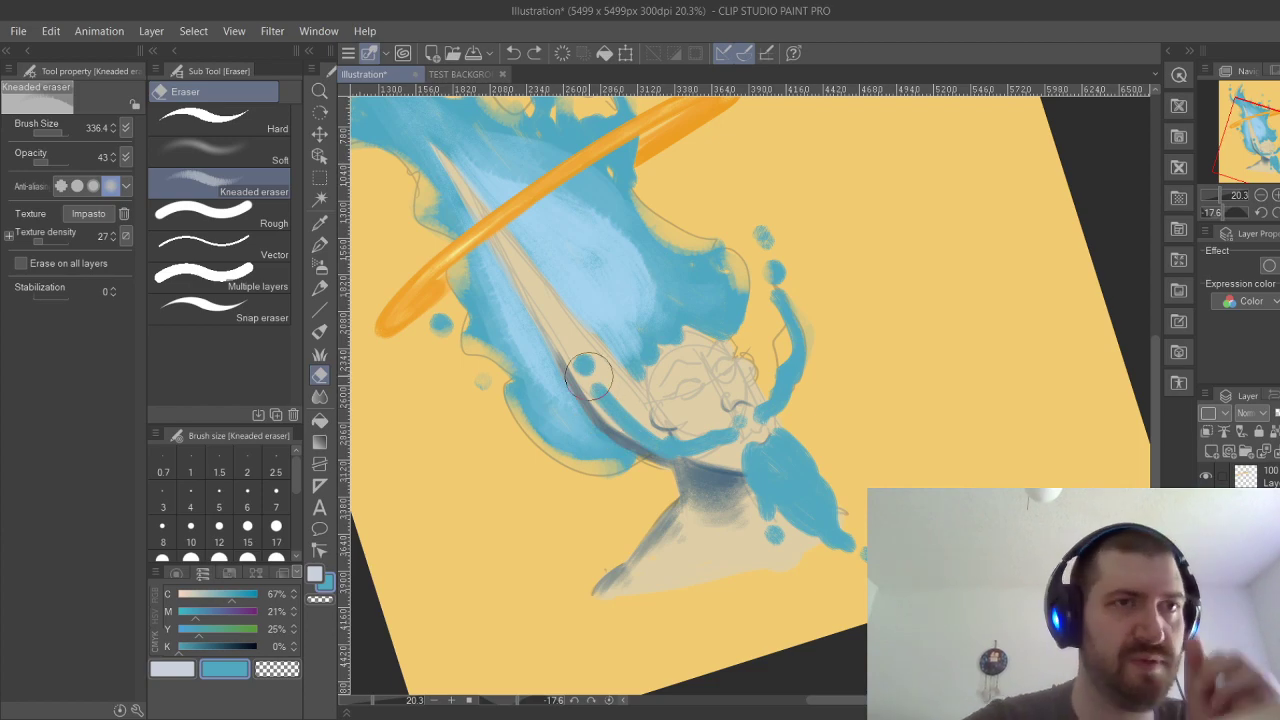
drag(60, 126, 20, 127)
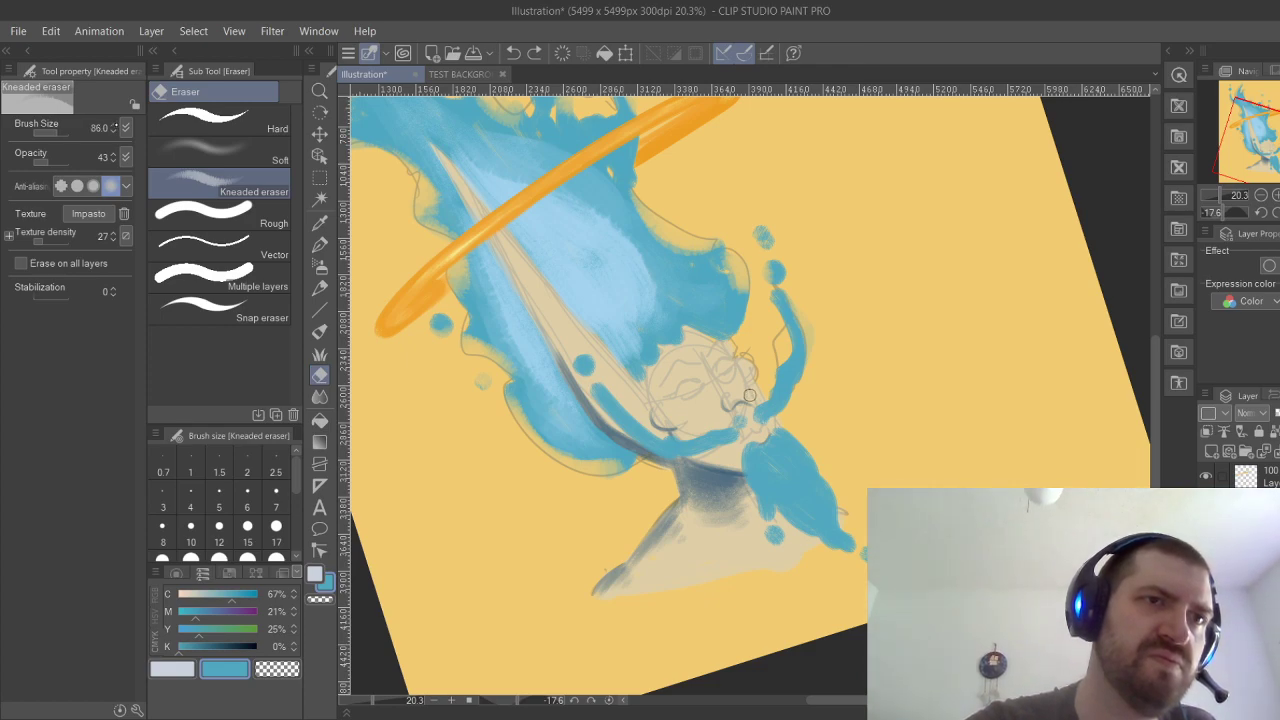
click(115, 125)
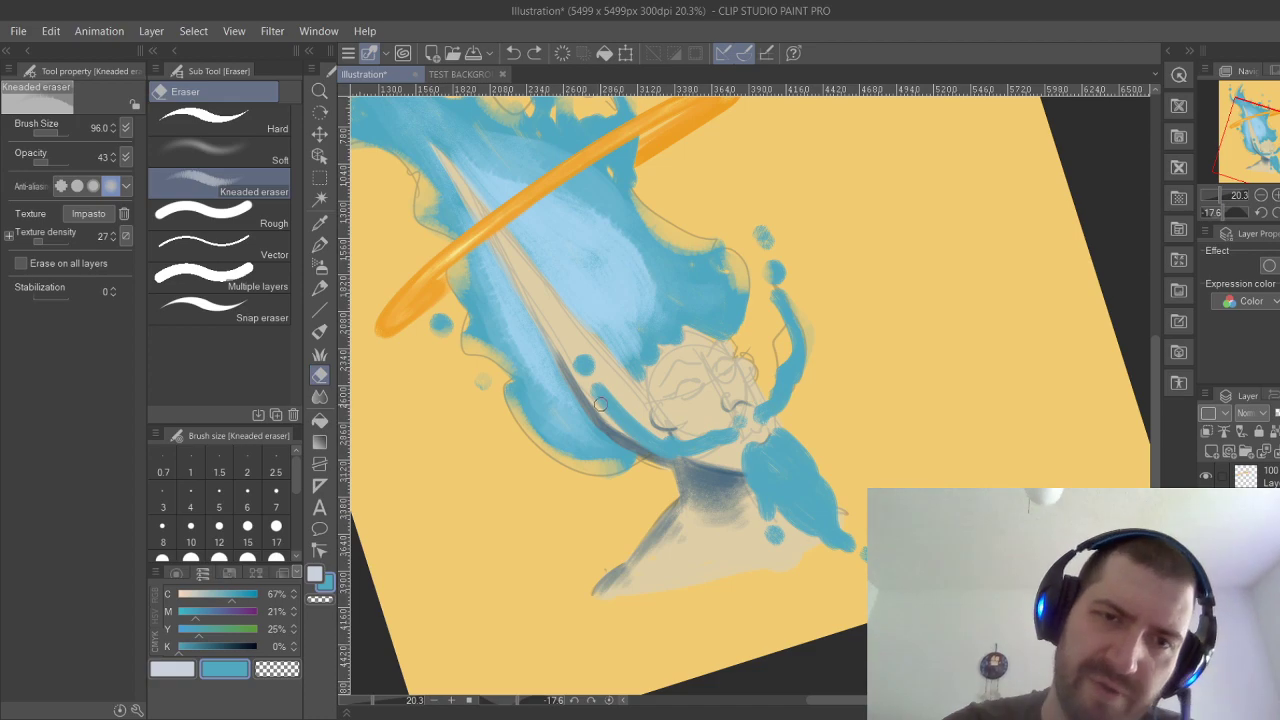
drag(600, 404, 667, 444)
key(ctrl+z)
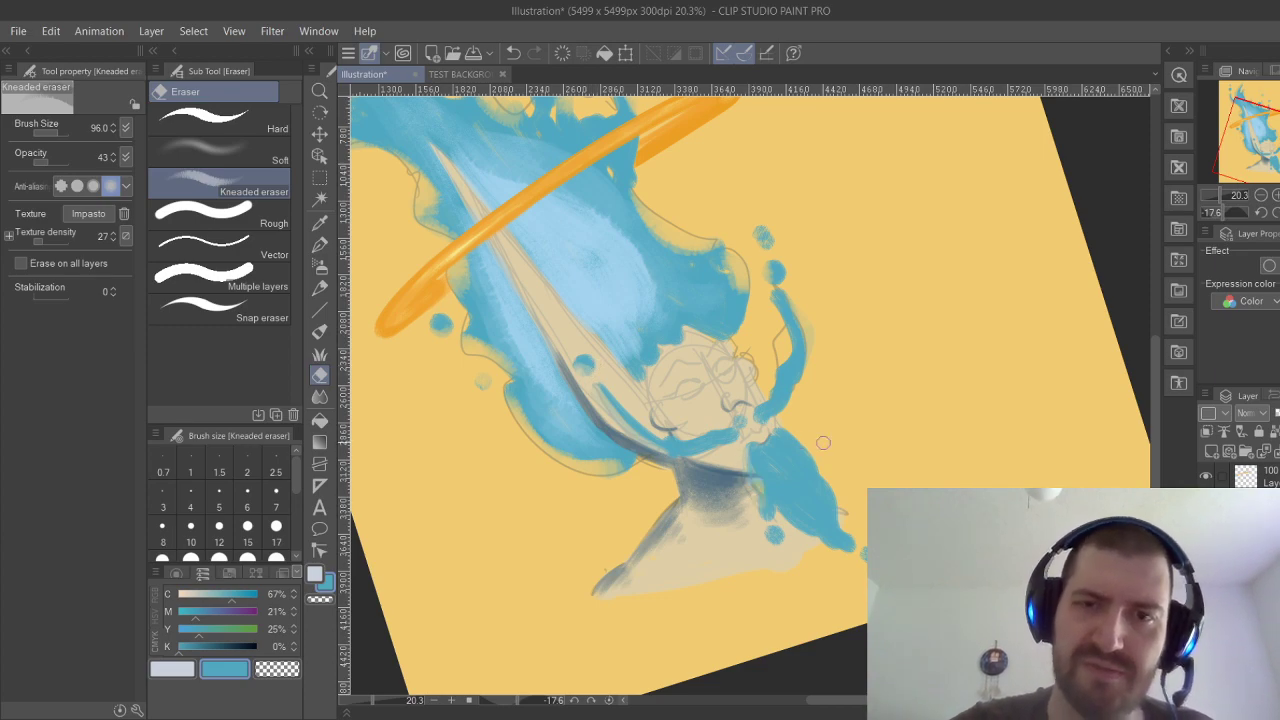
key(ctrl+z)
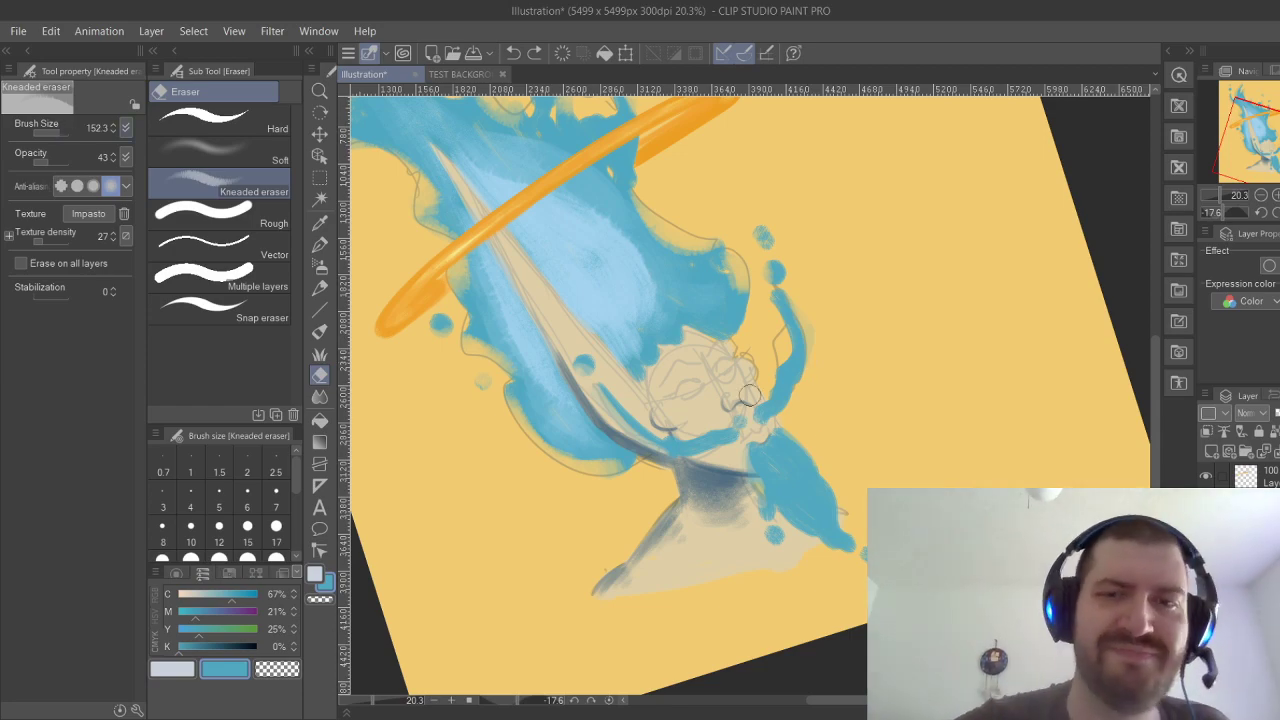
Fade the beard's outer edges with the Kneaded eraser at size 152.3, undoing unwanted strokes.
mouse_move(783, 431)
mouse_down()
mouse_move(843, 512)
mouse_move(826, 548)
mouse_move(848, 555)
mouse_up()
key(ctrl+z)
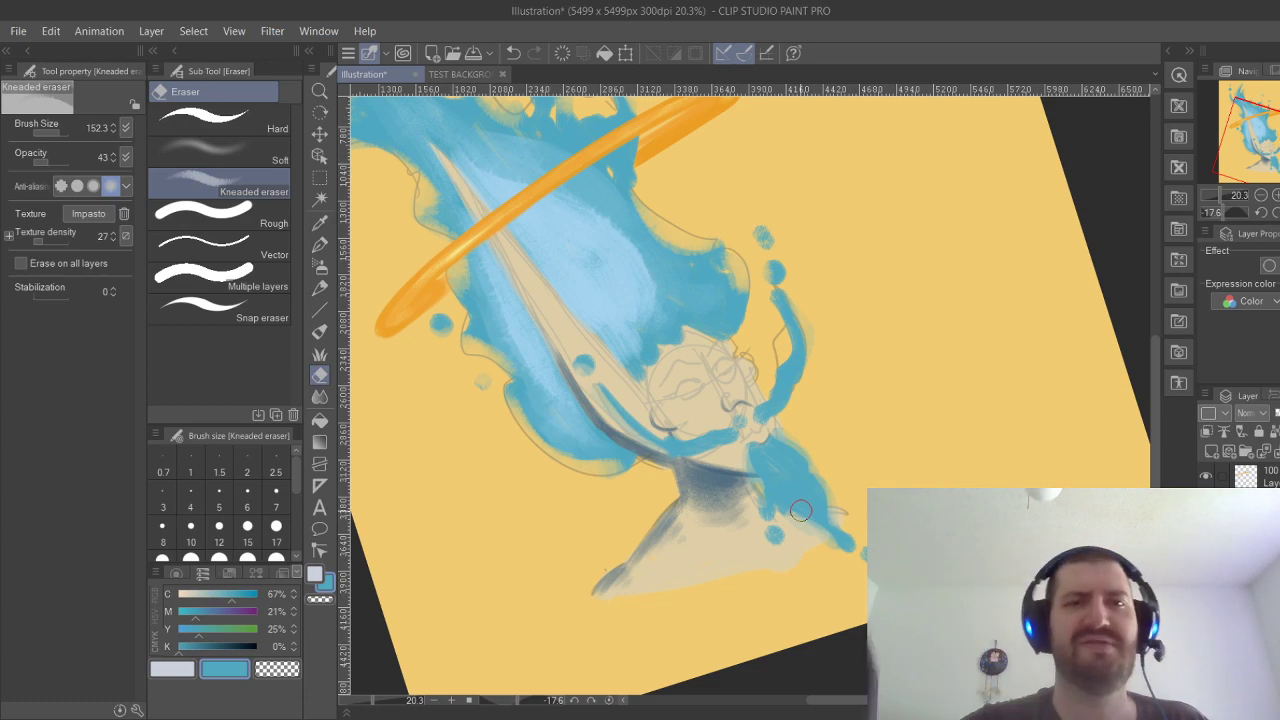
drag(801, 511, 761, 656)
Pick up the blue from the hair's lower right part and set up the Gouache brush at size 275.9.
drag(740, 420, 728, 458)
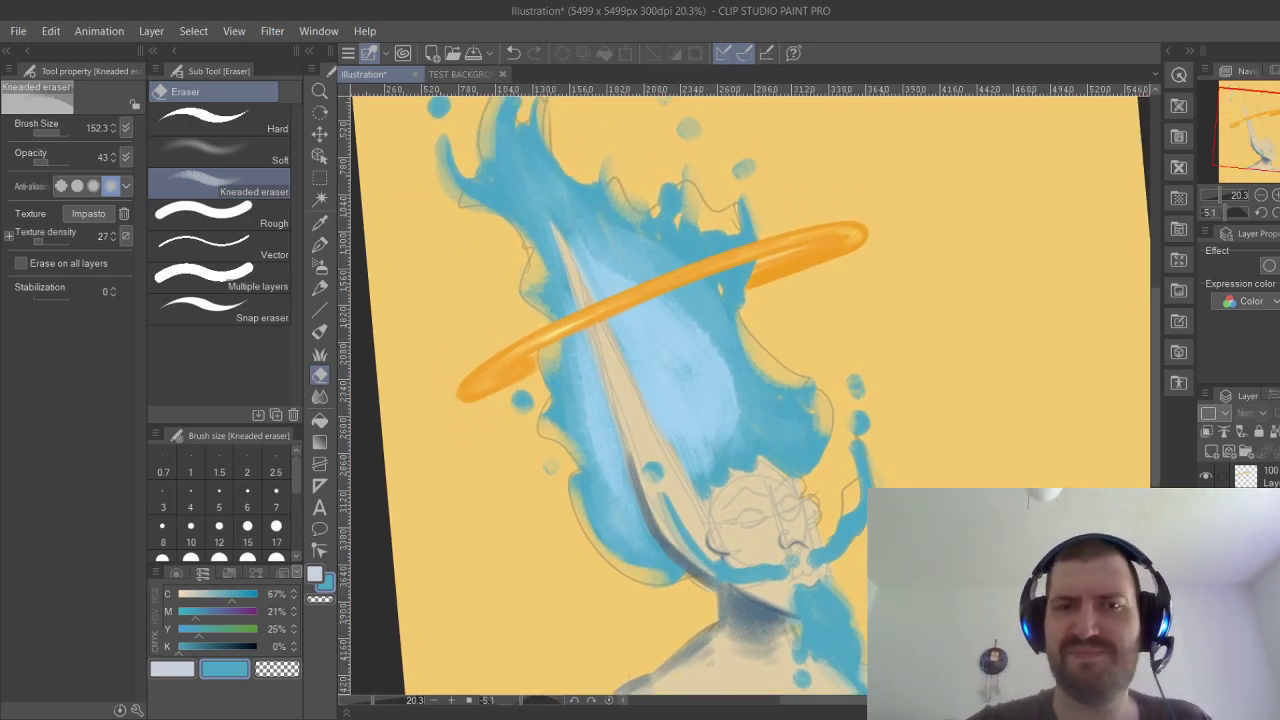
key(i)
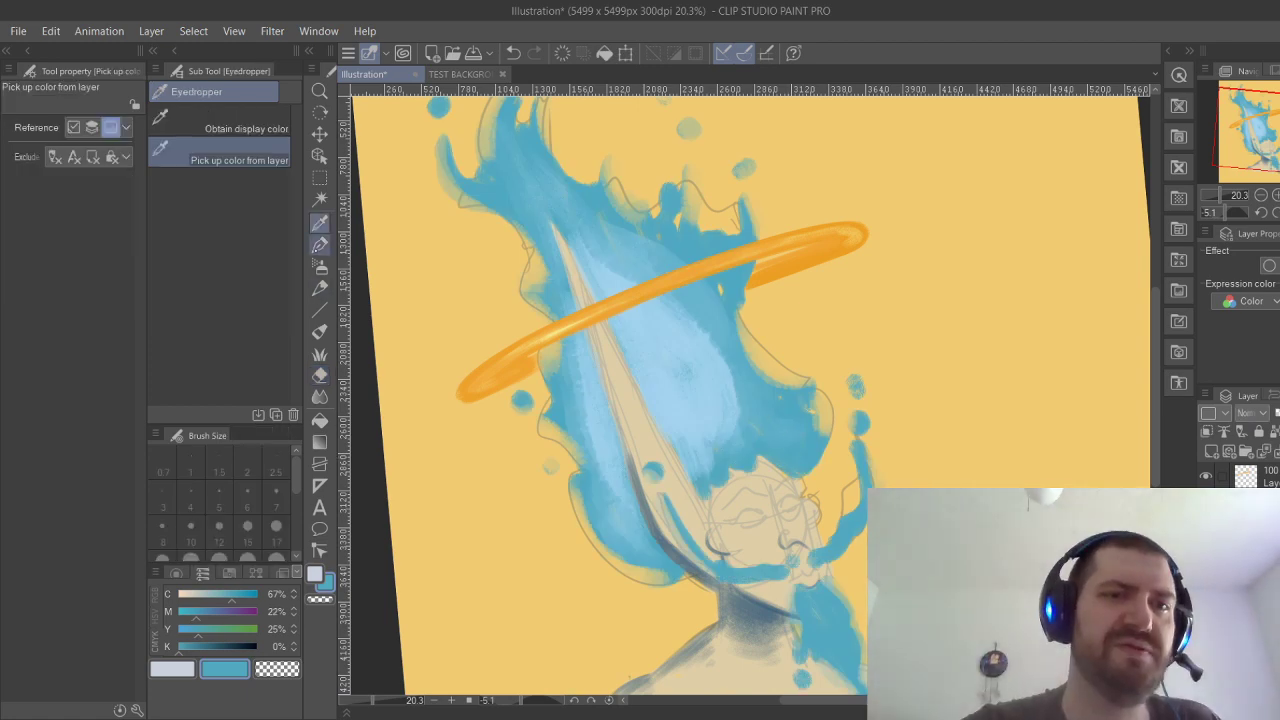
click(320, 331)
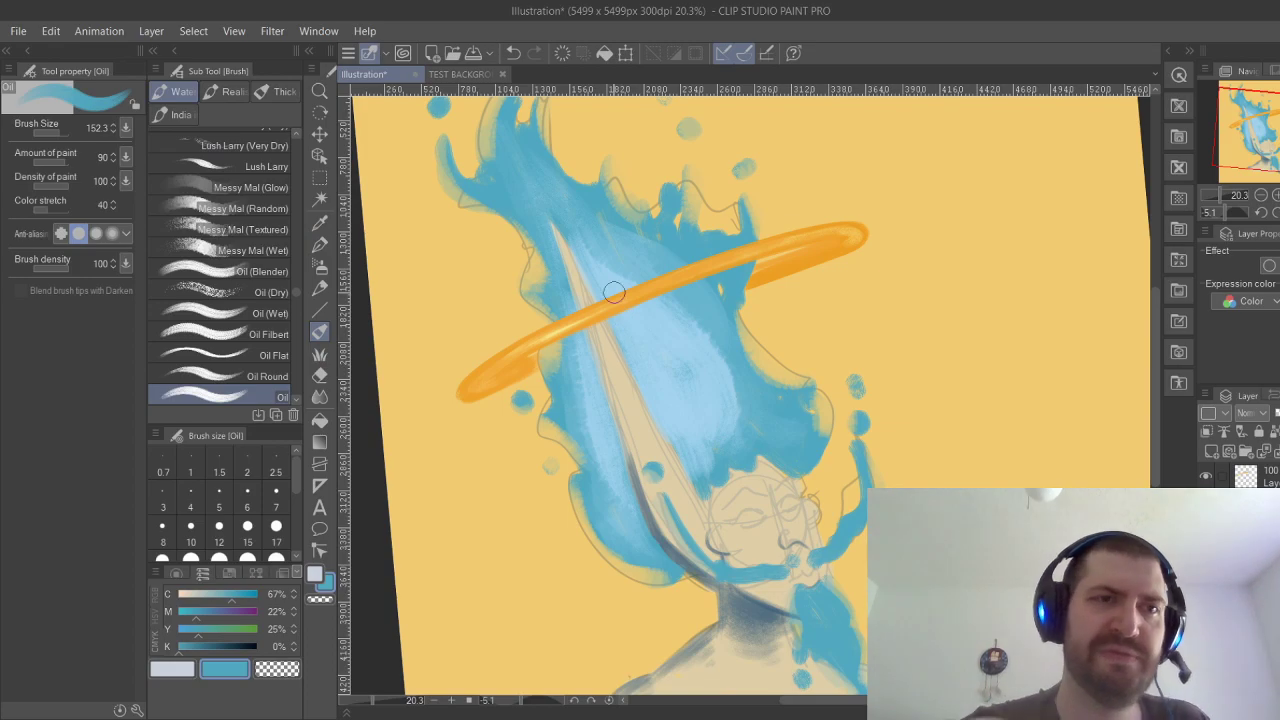
click(277, 91)
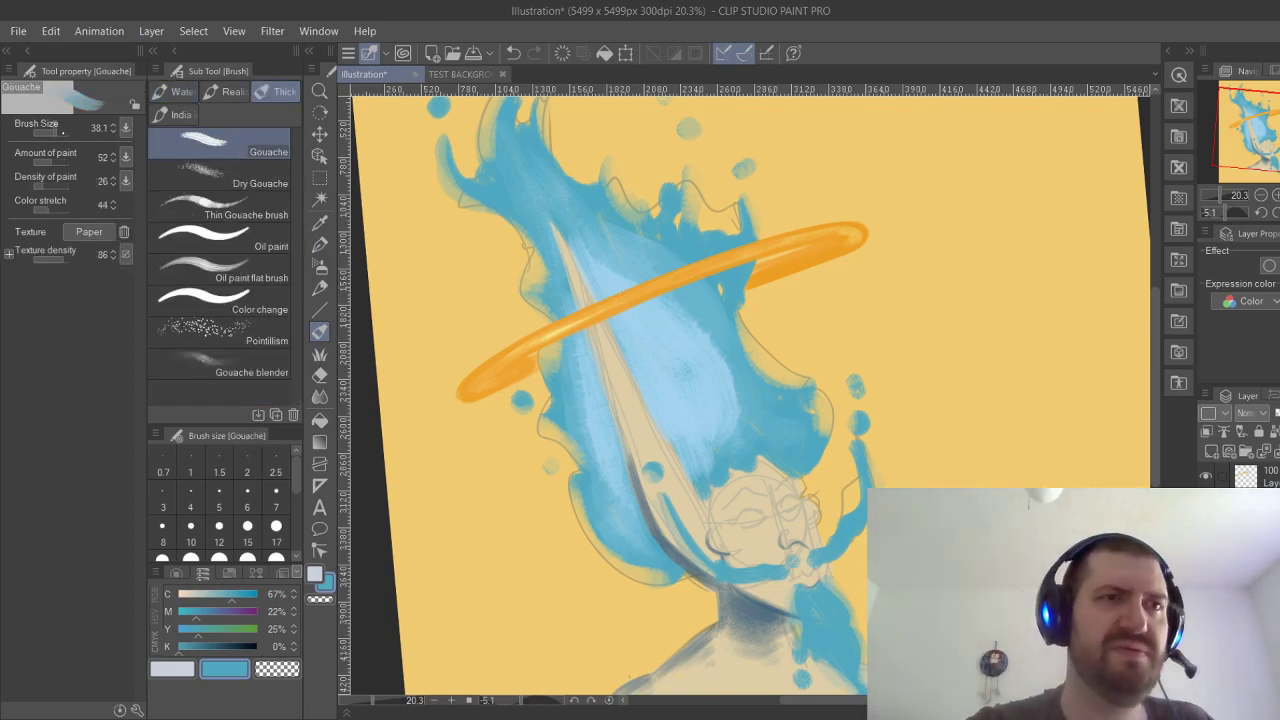
key(i)
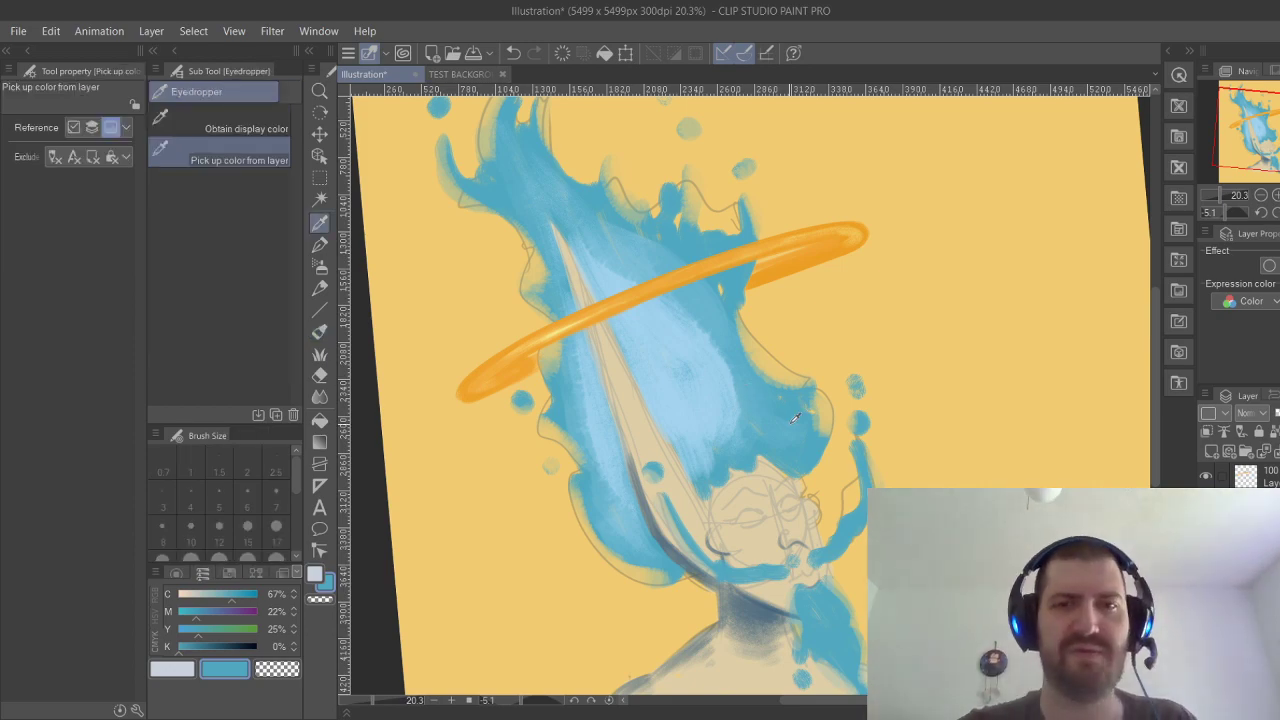
click(787, 413)
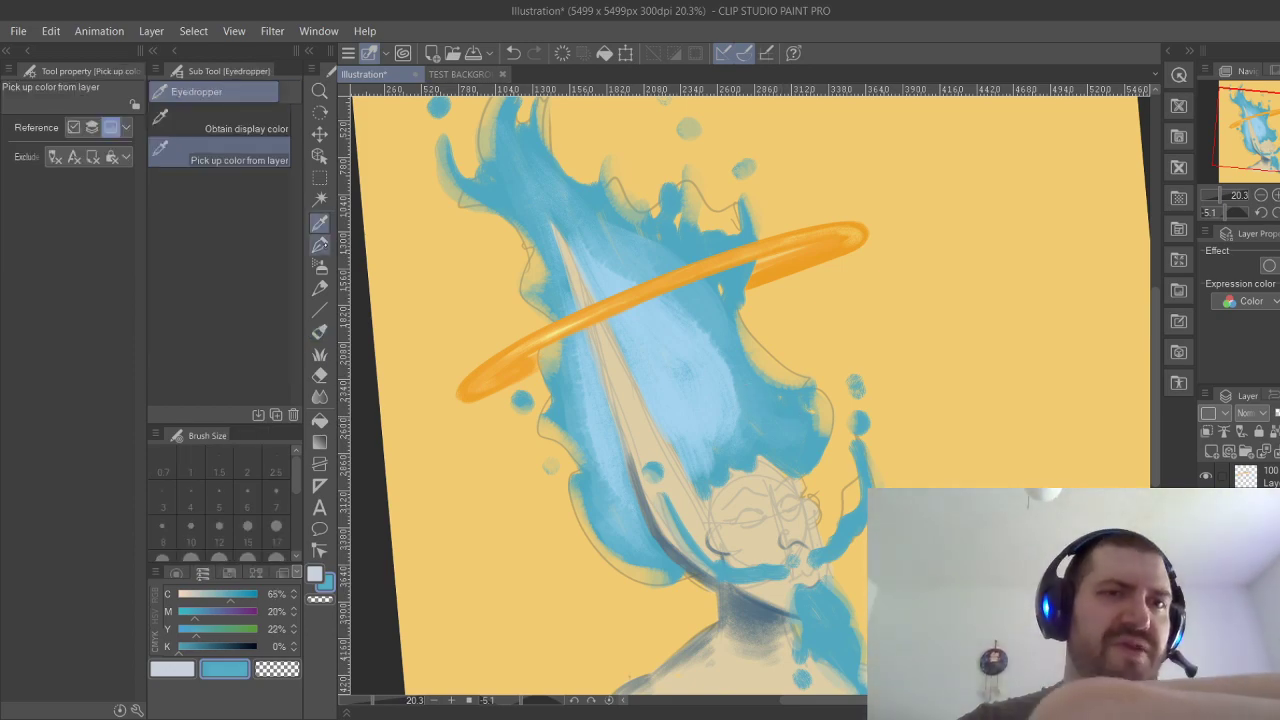
key(p)
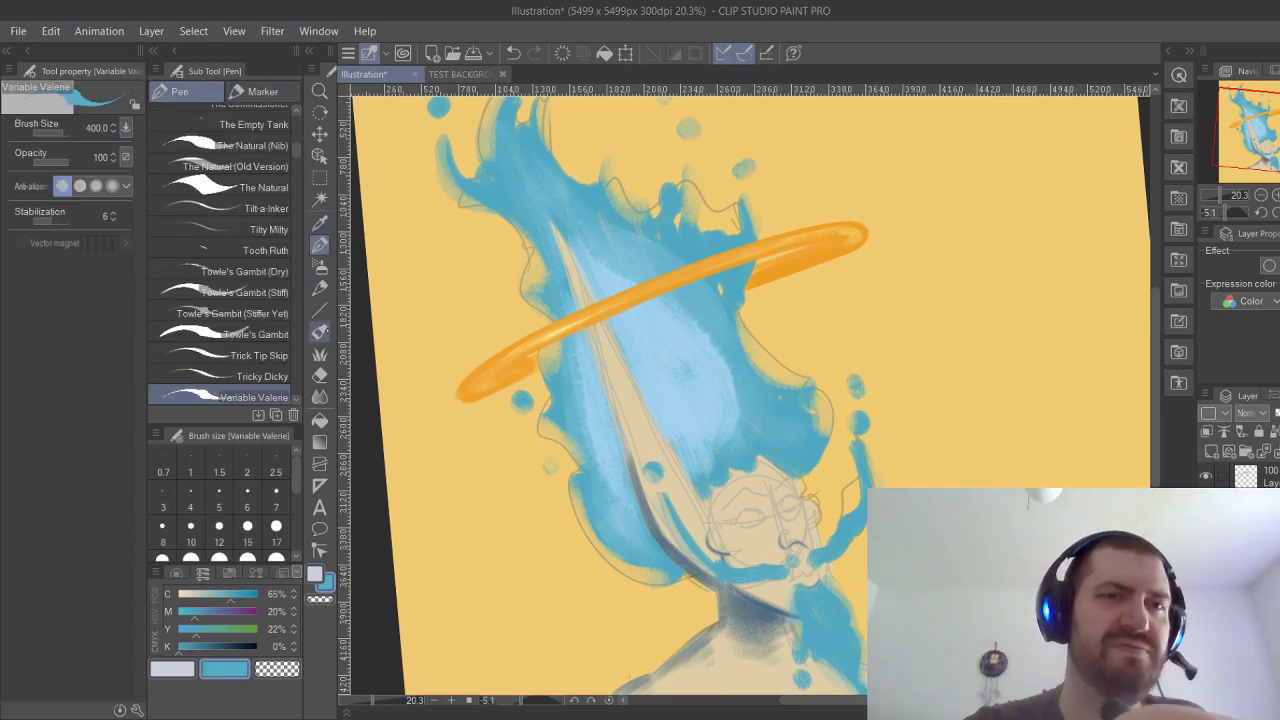
key(b)
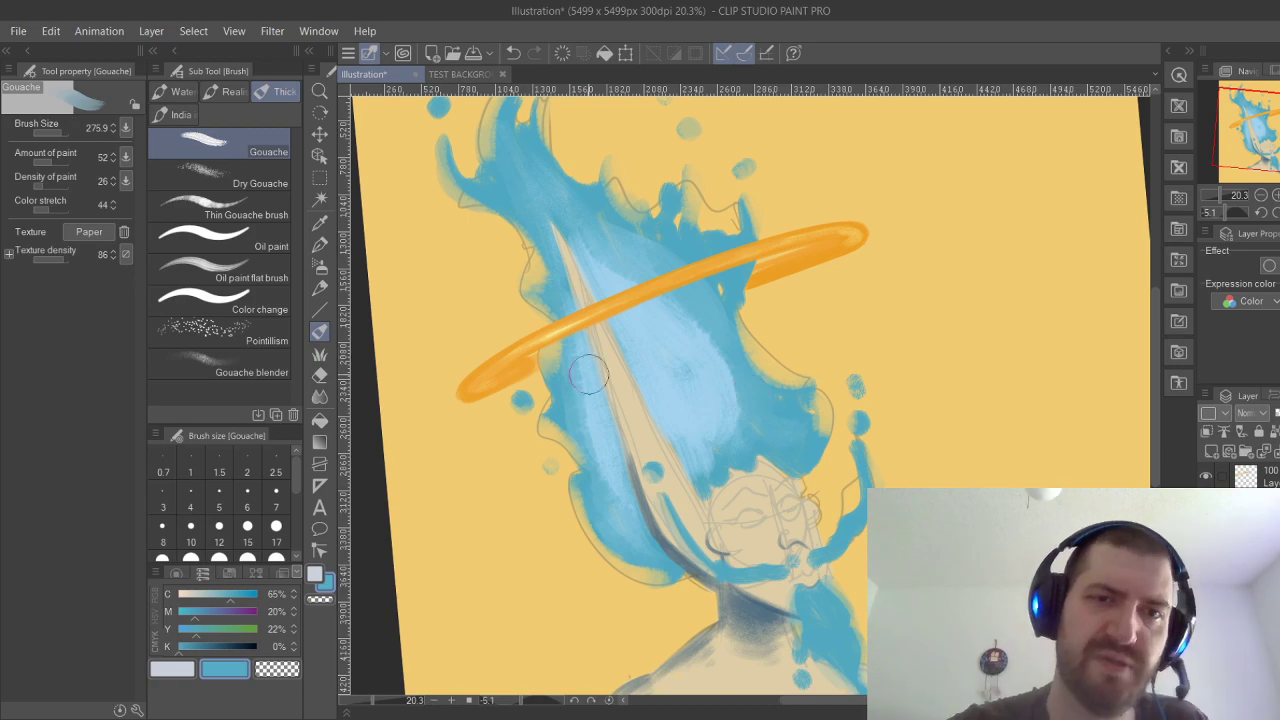
Paint the sampled blue over the light streak on the hair's left side below the halo, undoing unwanted strokes.
key(ctrl+z)
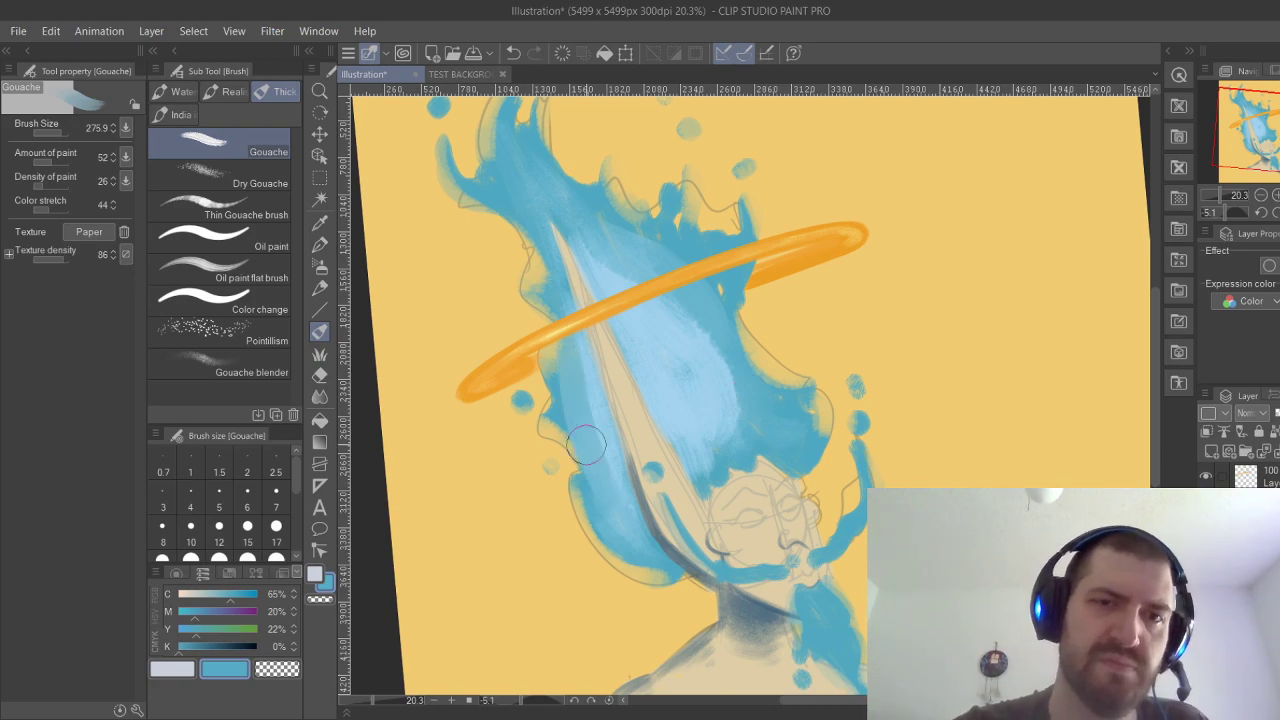
mouse_move(555, 385)
mouse_down()
mouse_move(603, 467)
mouse_move(592, 423)
mouse_move(629, 522)
mouse_up()
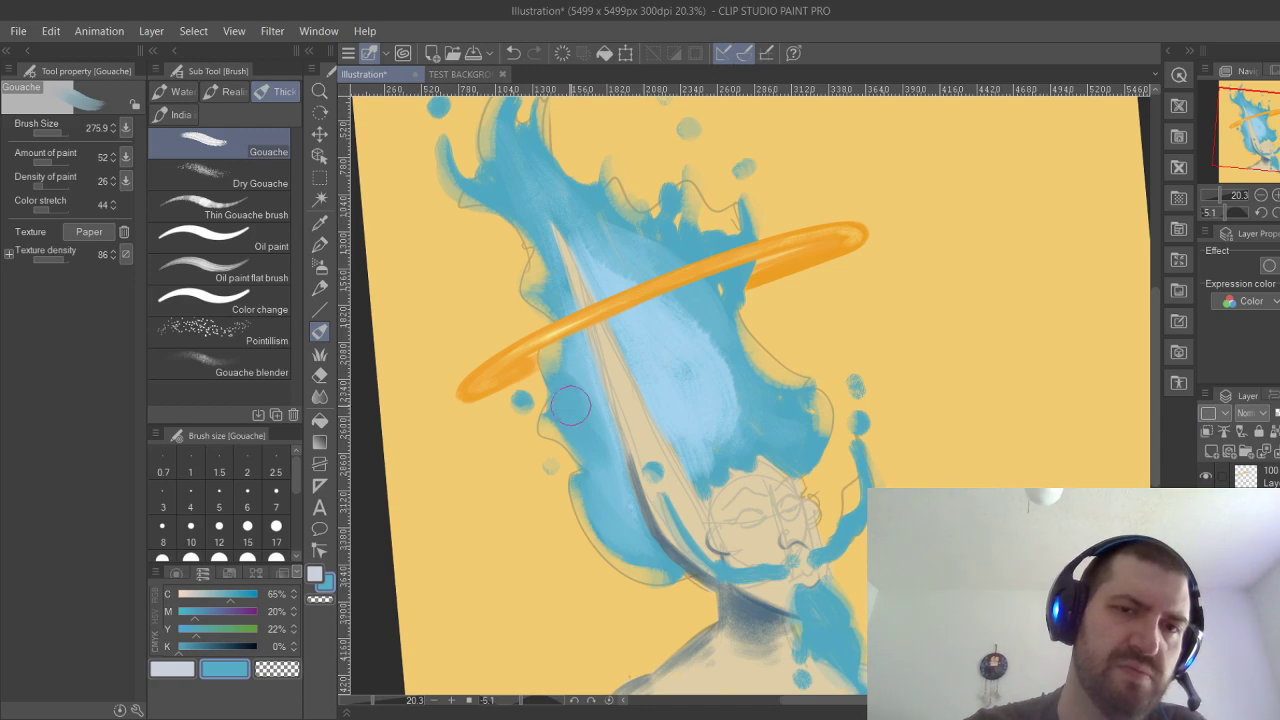
key(ctrl+z)
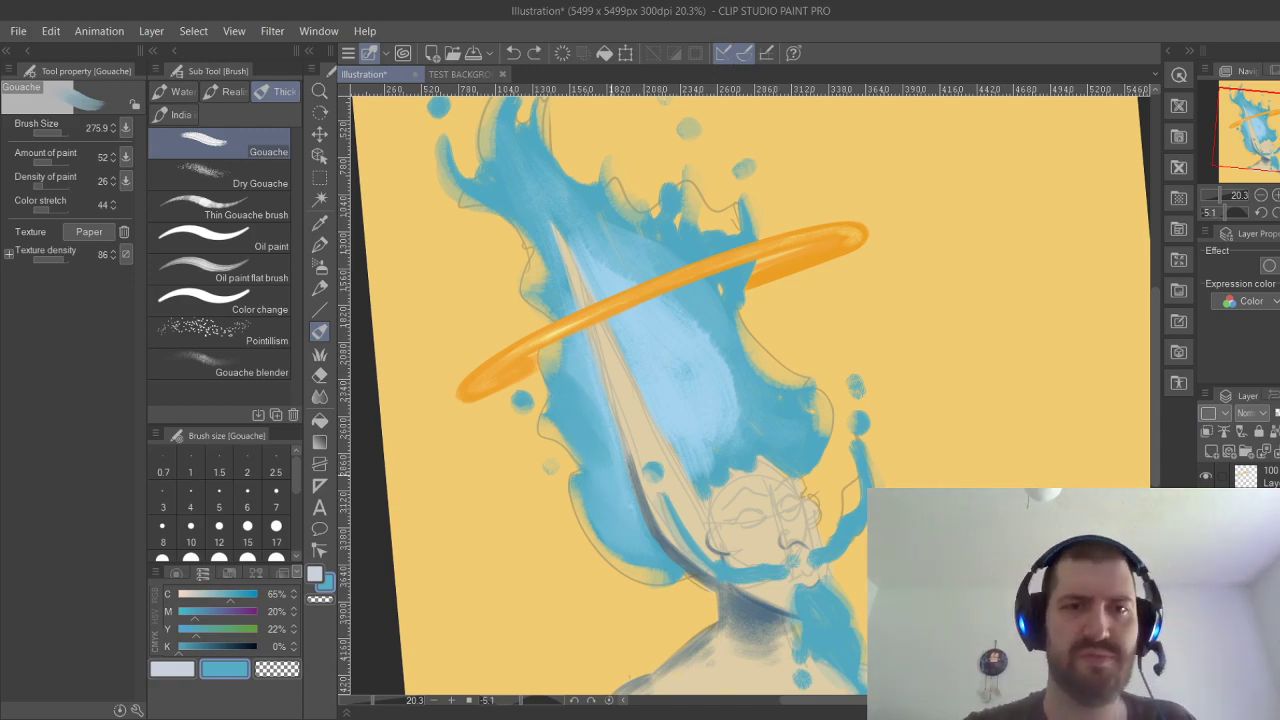
Mix a deeper blue with 80% cyan and 36% magenta and brush it along the hair's left side, undoing unwanted strokes.
click(241, 594)
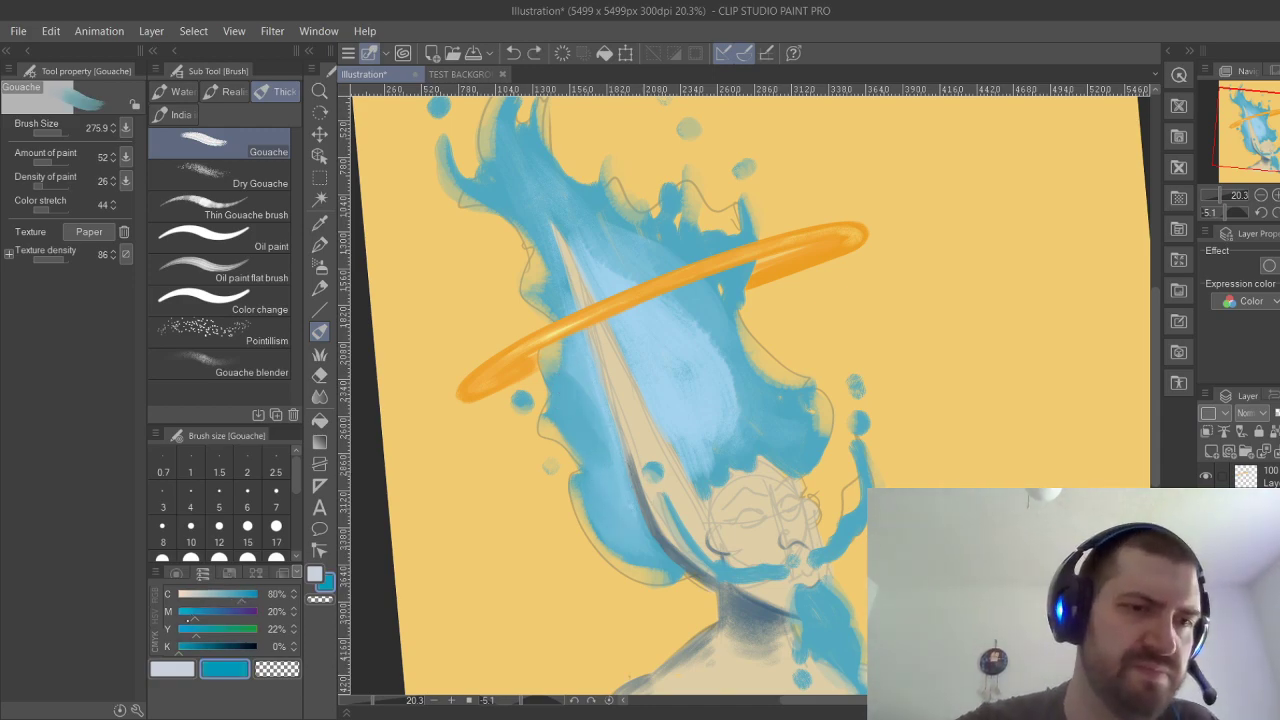
click(206, 611)
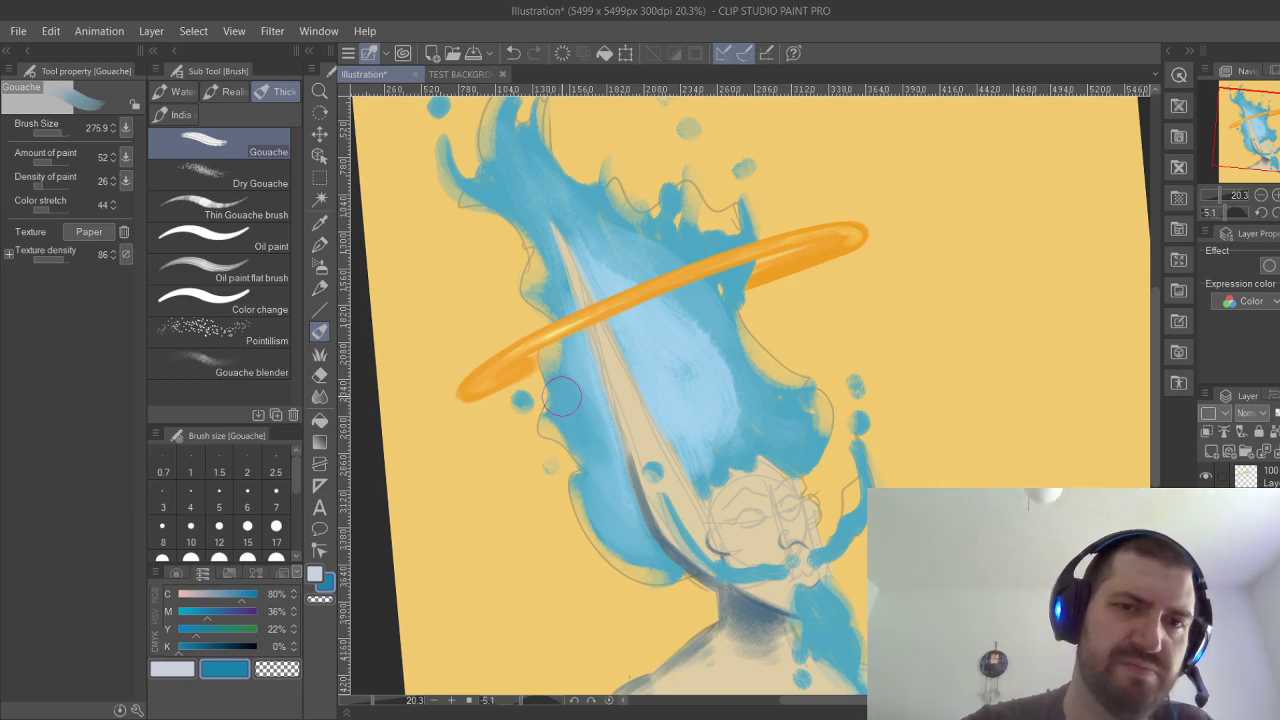
drag(589, 408, 603, 518)
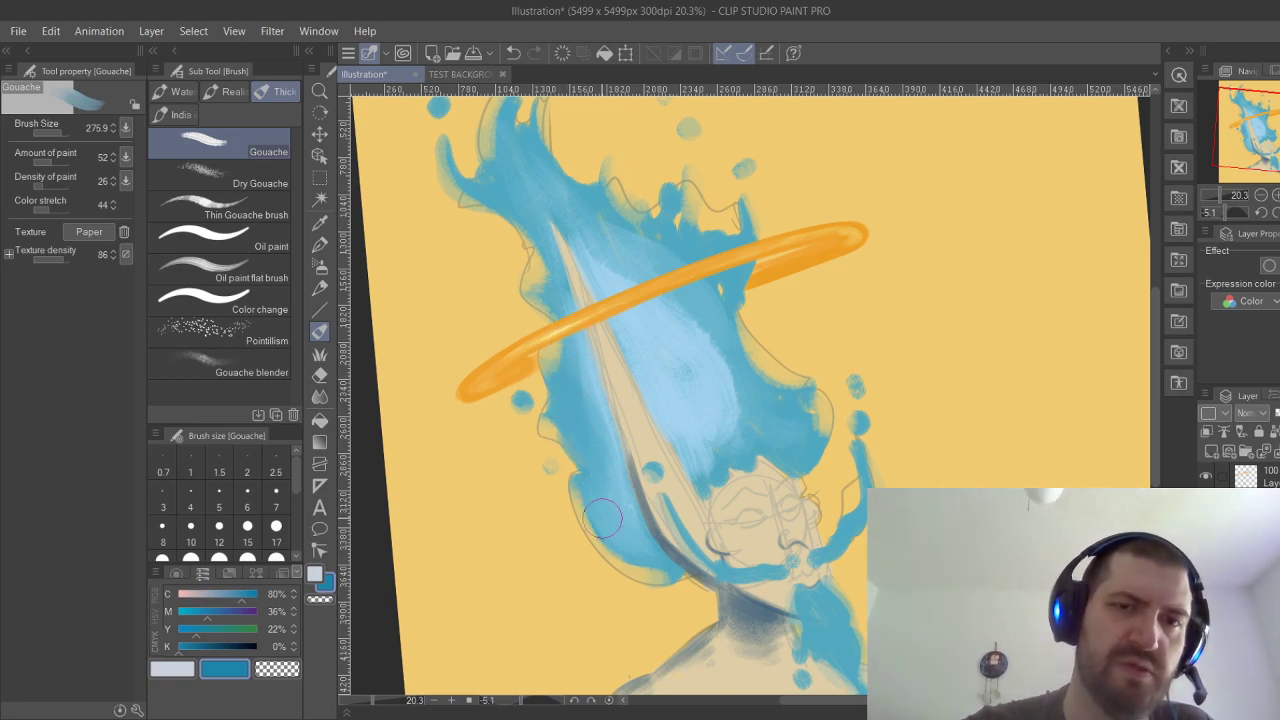
drag(574, 426, 629, 532)
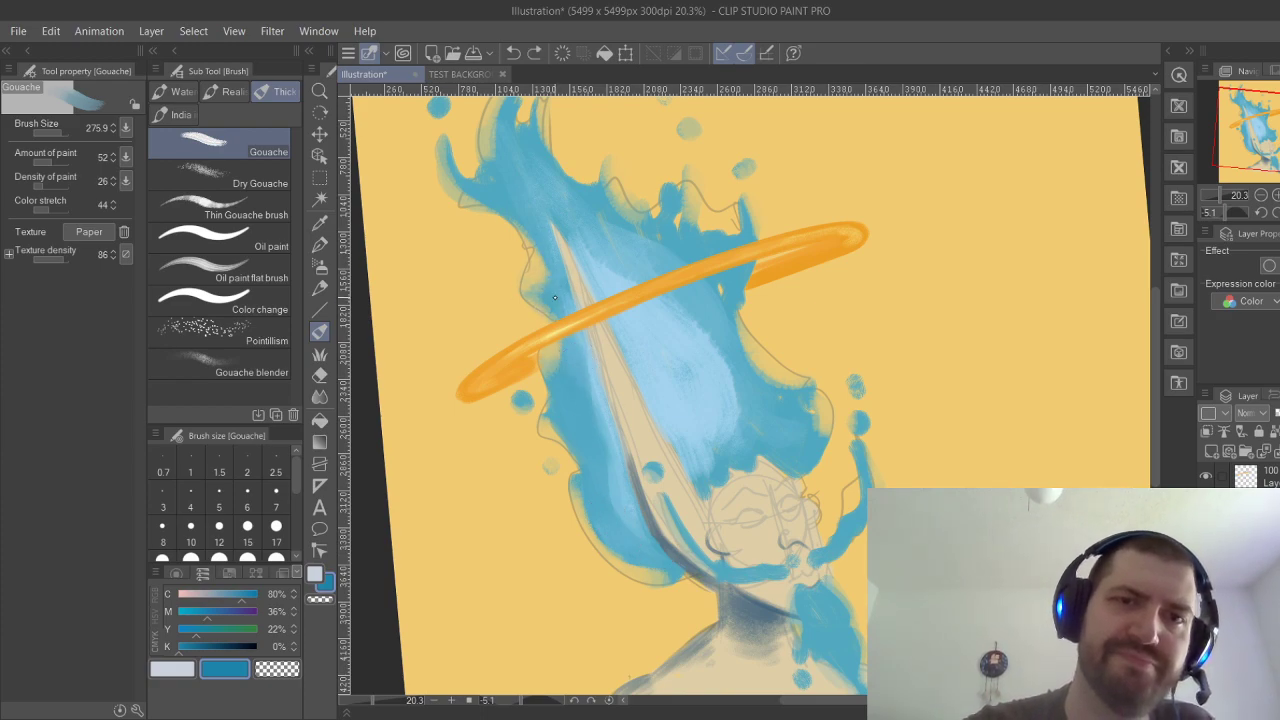
drag(556, 302, 525, 192)
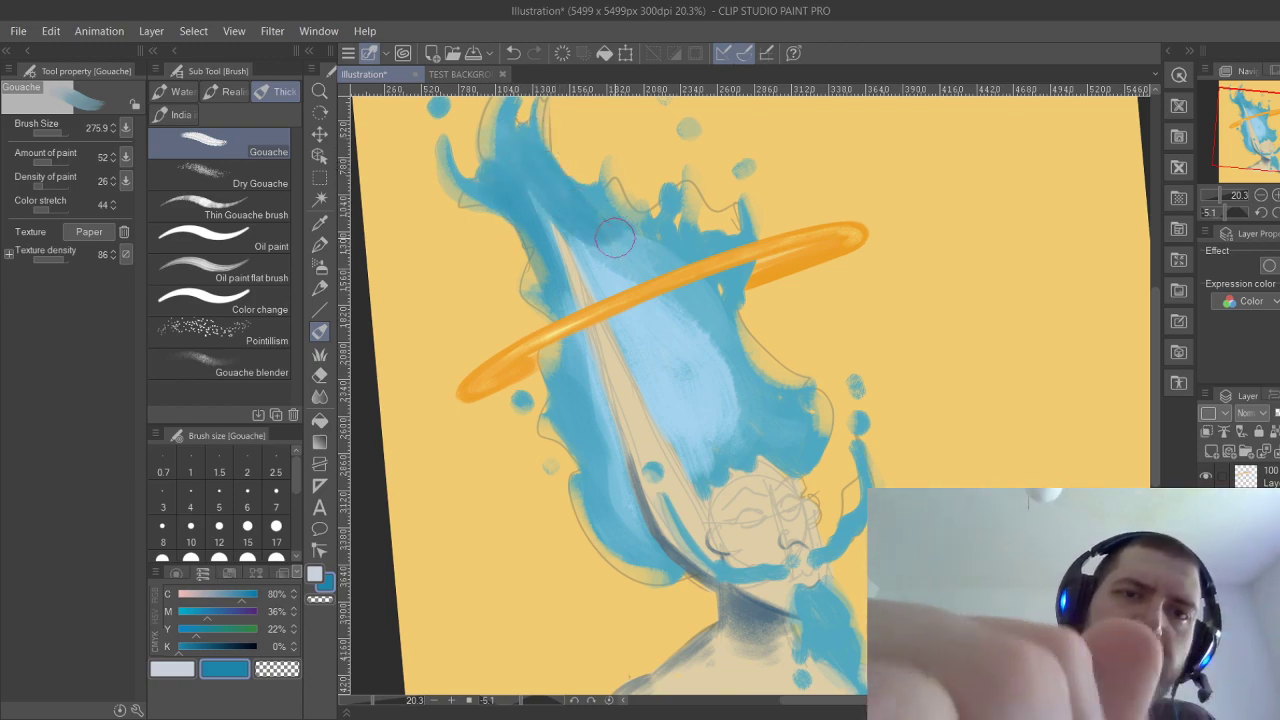
key(ctrl+z)
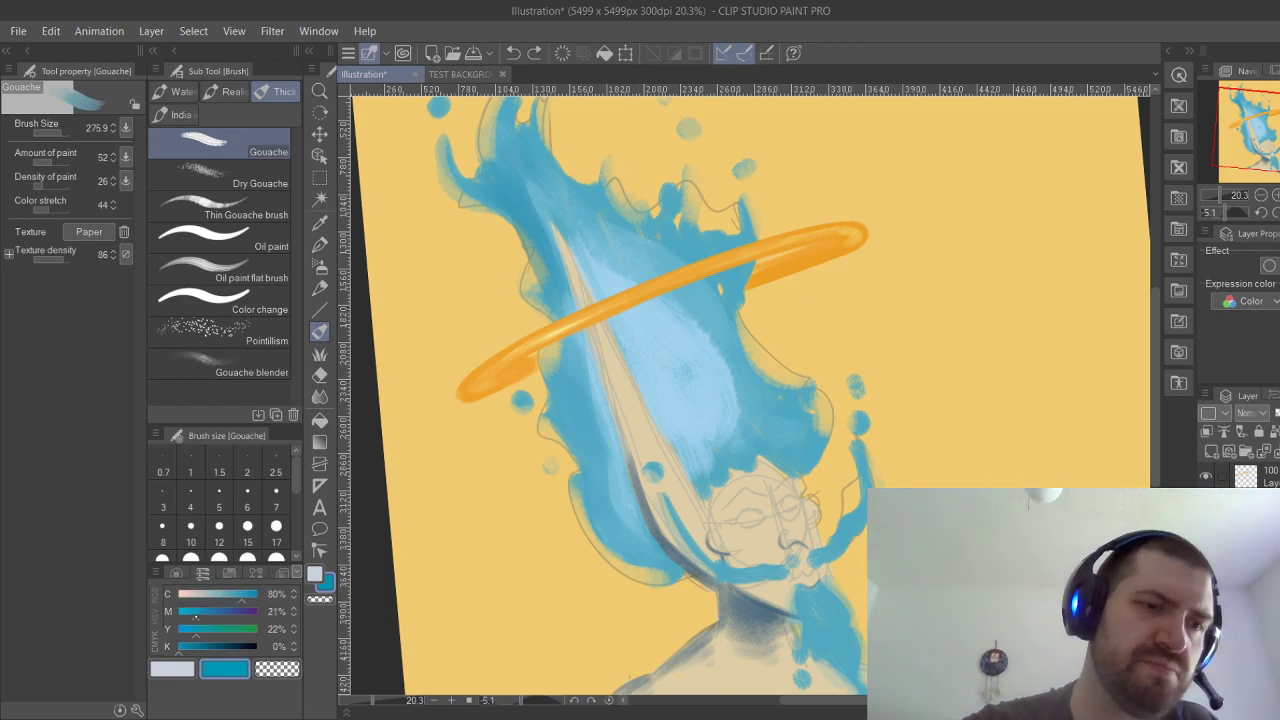
Change the blue to 16% magenta and 11% yellow and try strokes down the hair's left side, undoing unwanted ones.
key(ctrl+z)
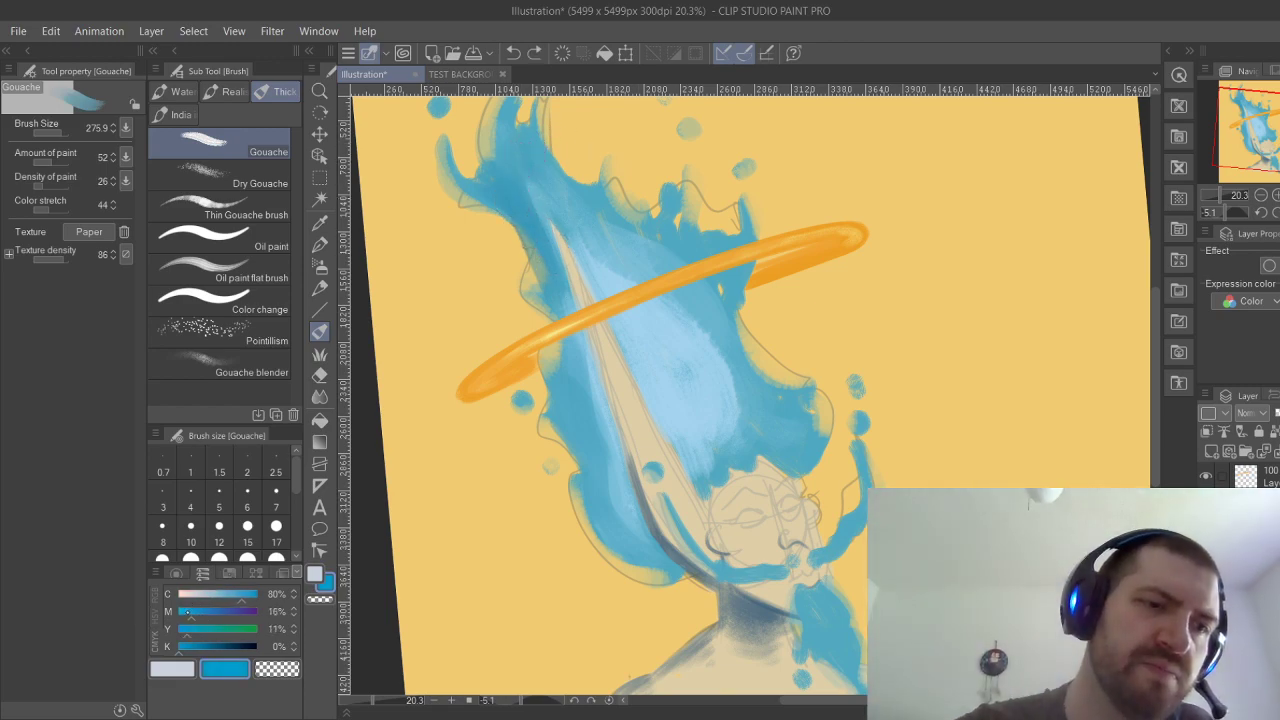
drag(565, 395, 617, 499)
key(ctrl+z)
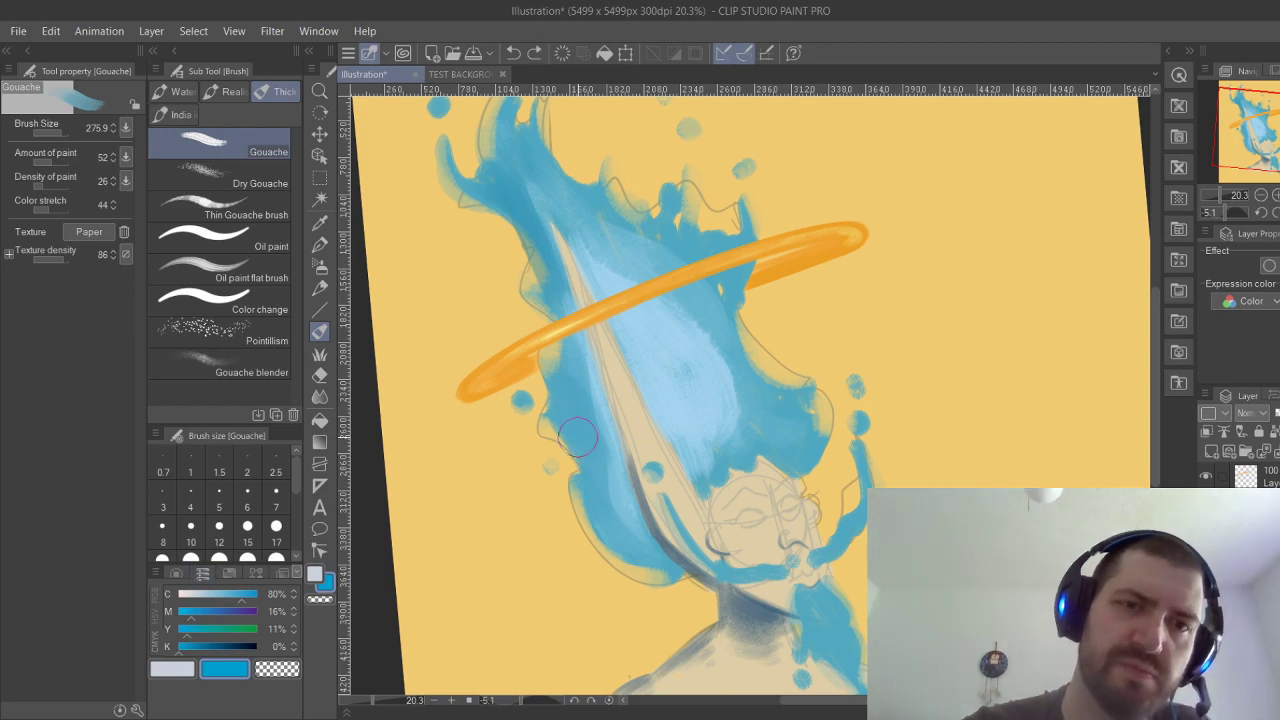
drag(577, 437, 559, 370)
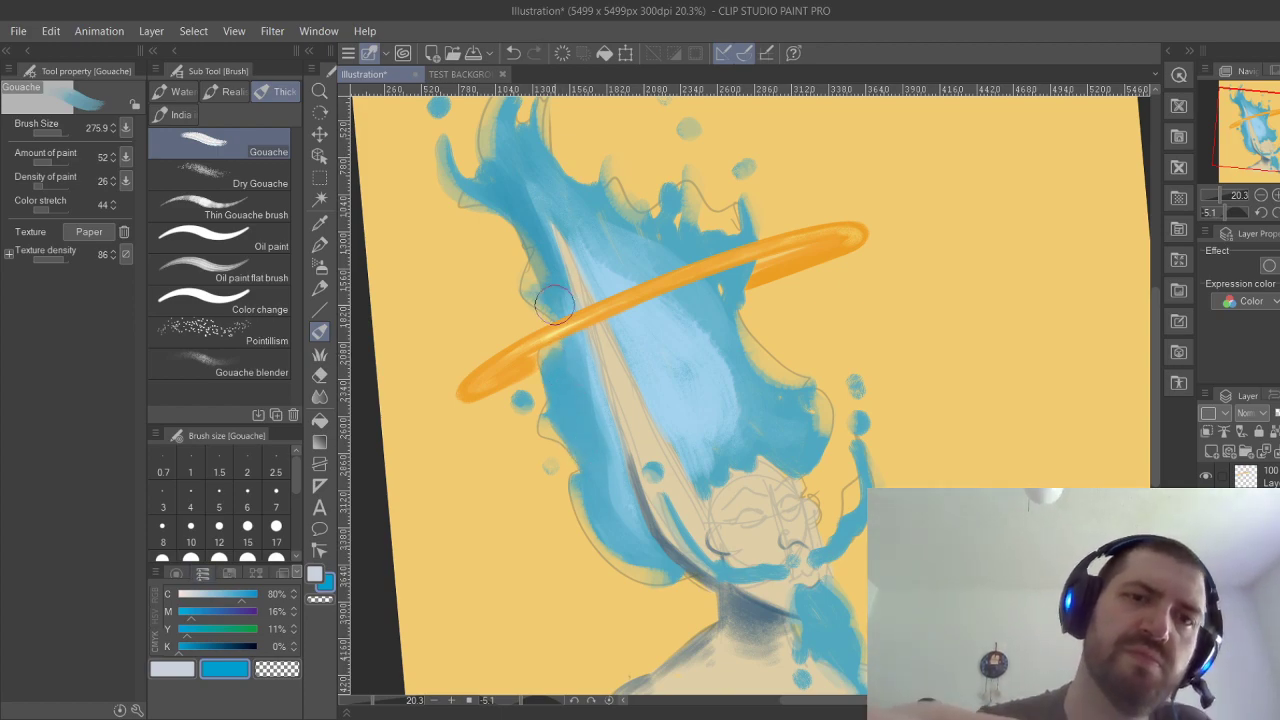
key(ctrl+z)
Brush the brighter blue from the hair's upper part down over the light central area, undoing unwanted strokes.
mouse_move(531, 245)
mouse_down()
mouse_move(546, 290)
mouse_move(528, 205)
mouse_move(567, 201)
mouse_move(600, 263)
mouse_up()
mouse_move(580, 208)
mouse_down()
mouse_move(688, 285)
mouse_move(572, 193)
mouse_move(690, 294)
mouse_move(675, 248)
mouse_move(686, 272)
mouse_move(697, 262)
mouse_move(715, 334)
mouse_move(617, 240)
mouse_move(699, 310)
mouse_move(615, 253)
mouse_move(605, 279)
mouse_move(596, 253)
mouse_move(639, 318)
mouse_move(598, 216)
mouse_move(690, 372)
mouse_move(639, 245)
mouse_move(676, 310)
mouse_move(708, 320)
mouse_move(686, 299)
mouse_move(717, 444)
mouse_move(728, 387)
mouse_move(715, 455)
mouse_move(682, 433)
mouse_move(696, 477)
mouse_move(652, 380)
mouse_up()
key(ctrl+z)
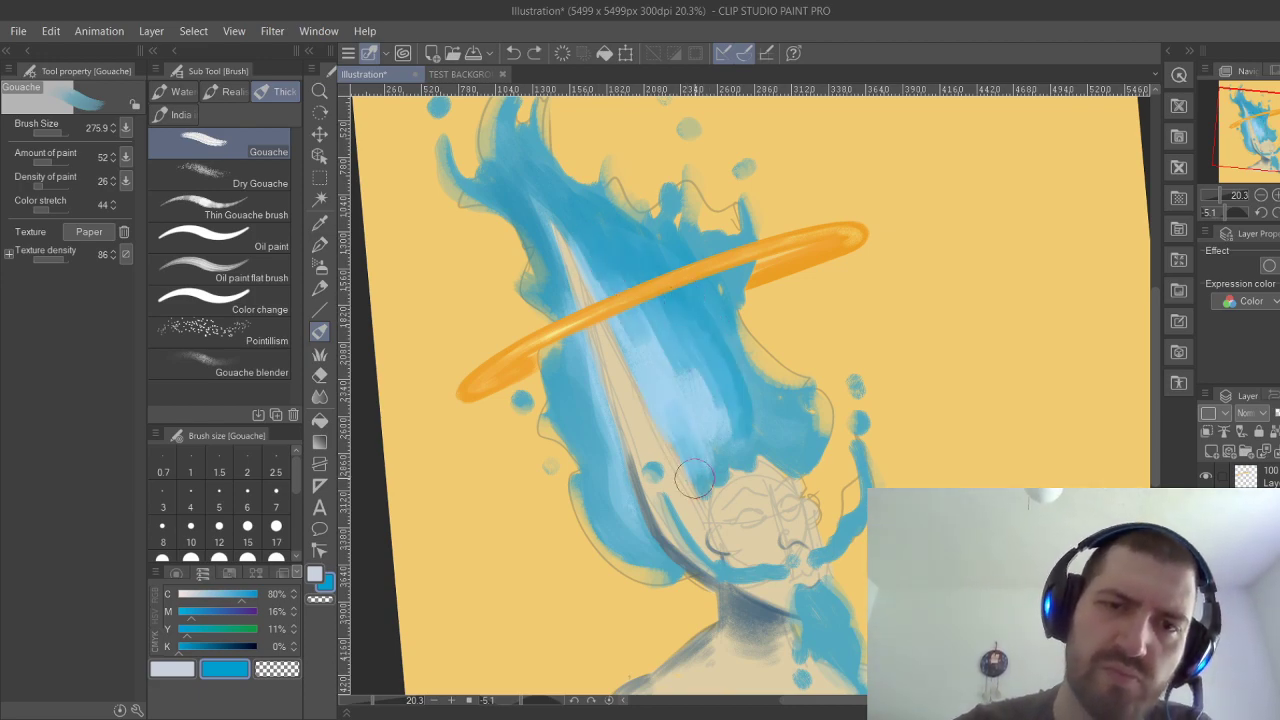
Brush the bright blue over the hair's lower right part and along the edges of the light streaks around the halo.
mouse_move(695, 478)
mouse_down()
mouse_move(714, 428)
mouse_move(724, 438)
mouse_move(724, 416)
mouse_move(740, 423)
mouse_move(760, 405)
mouse_move(735, 453)
mouse_move(713, 316)
mouse_move(796, 416)
mouse_move(767, 394)
mouse_move(793, 434)
mouse_move(762, 418)
mouse_move(768, 434)
mouse_move(797, 457)
mouse_up()
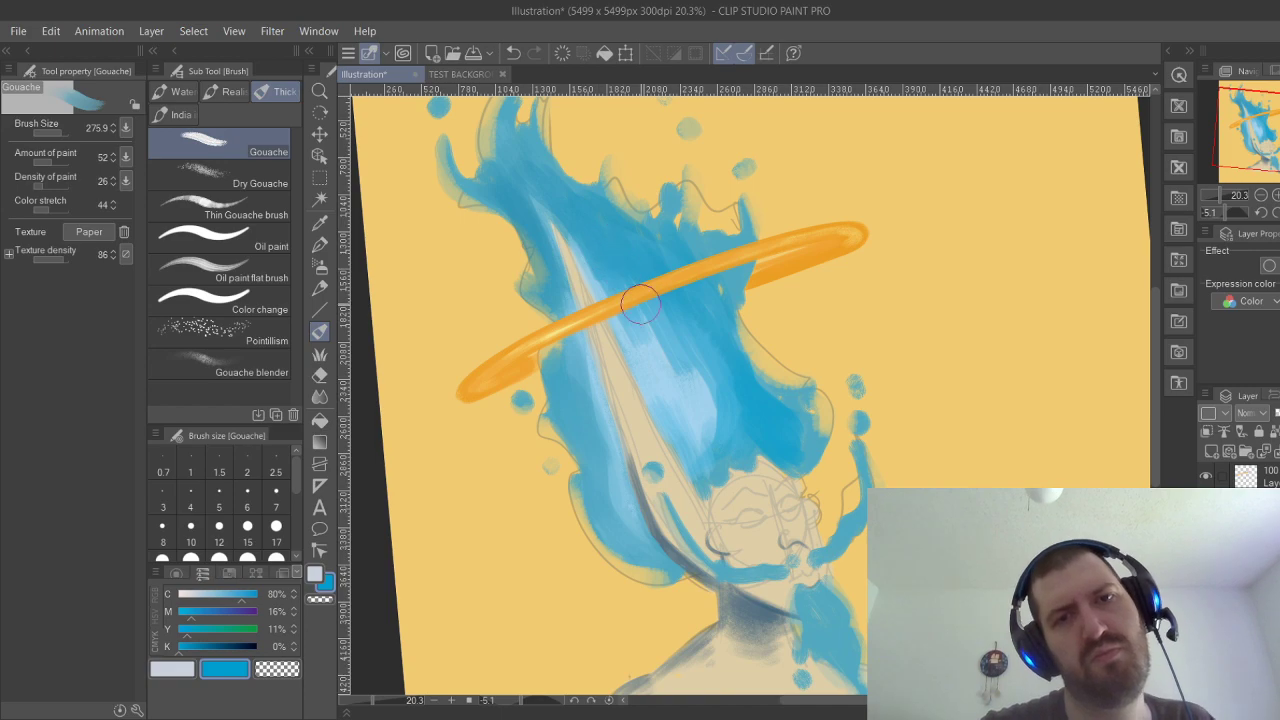
drag(640, 305, 636, 337)
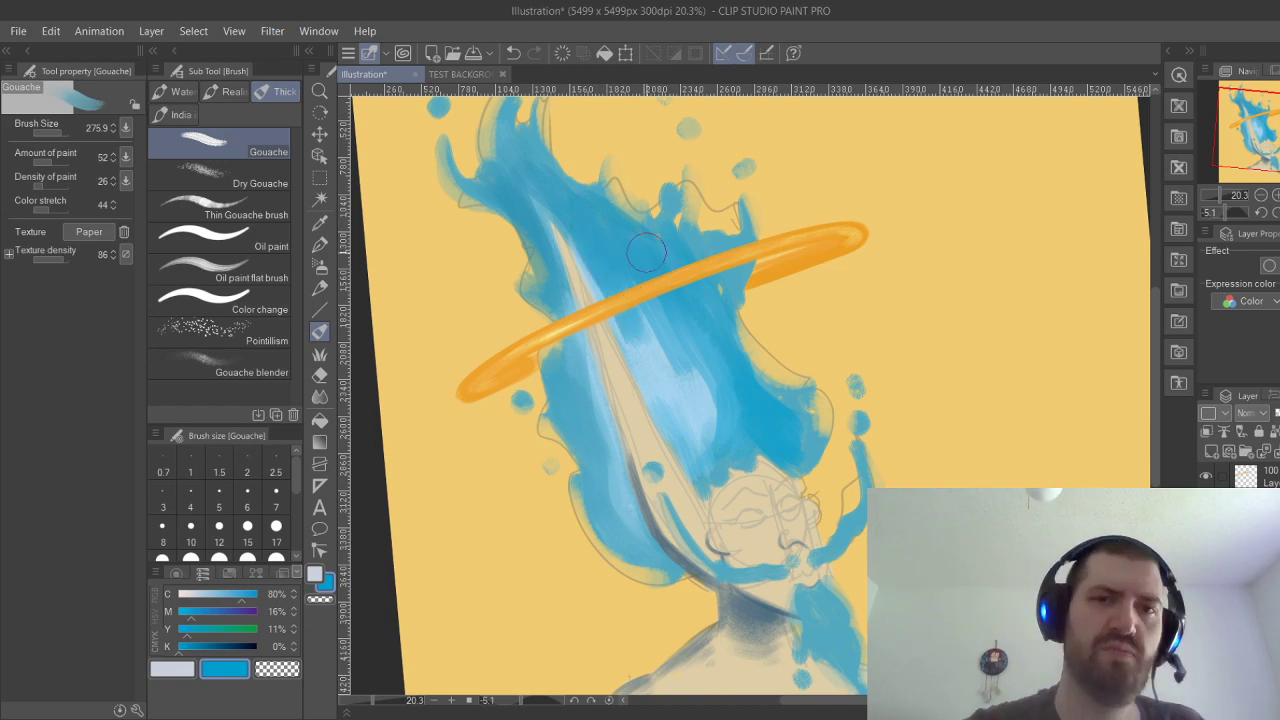
mouse_move(543, 224)
mouse_down()
mouse_move(551, 260)
mouse_move(577, 250)
mouse_move(567, 219)
mouse_move(594, 282)
mouse_move(583, 236)
mouse_move(626, 337)
mouse_move(568, 215)
mouse_move(619, 317)
mouse_move(598, 286)
mouse_move(549, 288)
mouse_move(575, 364)
mouse_up()
drag(565, 294, 581, 387)
drag(575, 316, 585, 377)
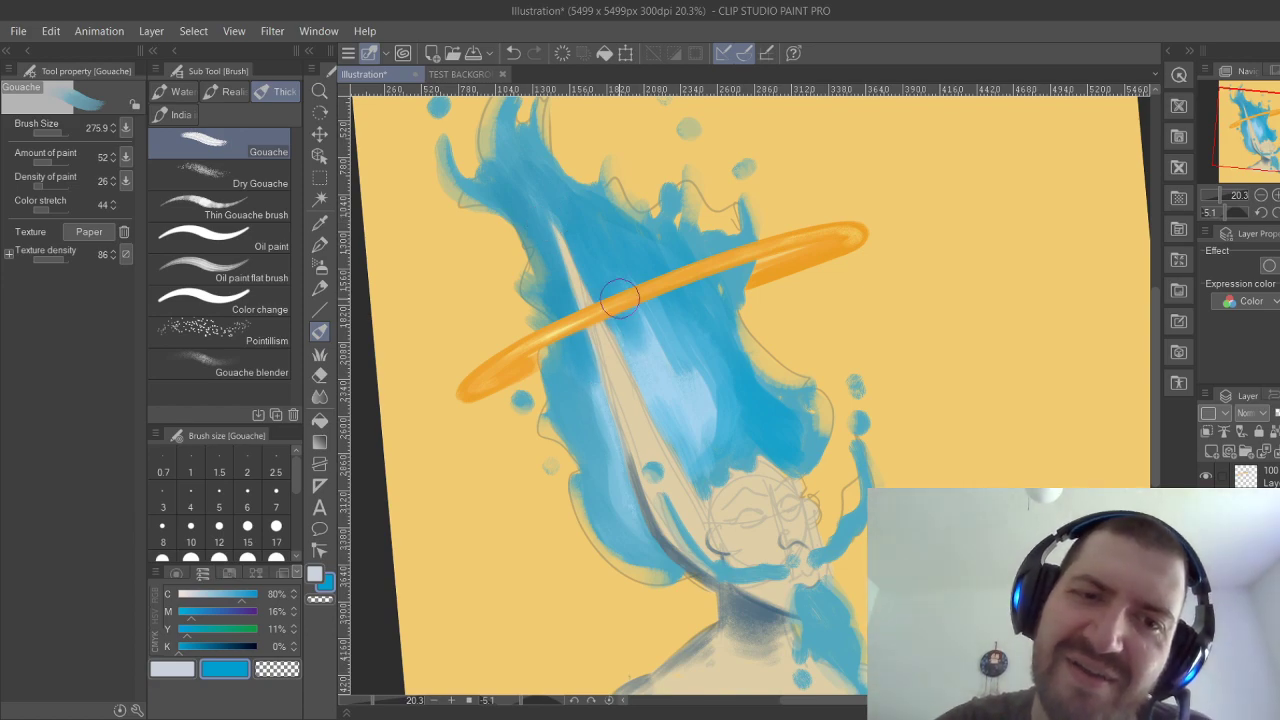
drag(635, 273, 682, 352)
mouse_move(662, 300)
mouse_down()
mouse_move(680, 360)
mouse_move(726, 427)
mouse_move(688, 354)
mouse_up()
Paint a pale blue-grey highlight down the centre of the beard with the Gouache brush at size 125.
scroll(725, 423, down, 2)
scroll(740, 430, up, 2)
drag(680, 400, 758, 362)
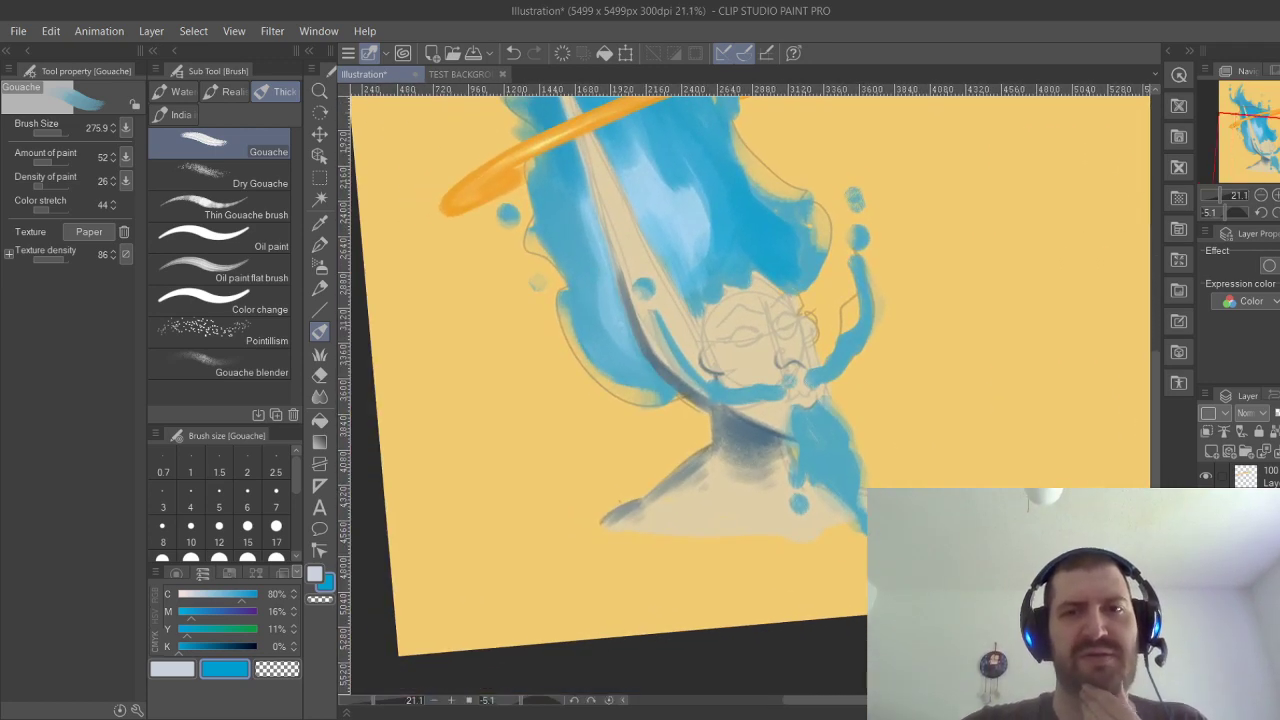
scroll(890, 365, up, 1)
scroll(1010, 360, up, 2)
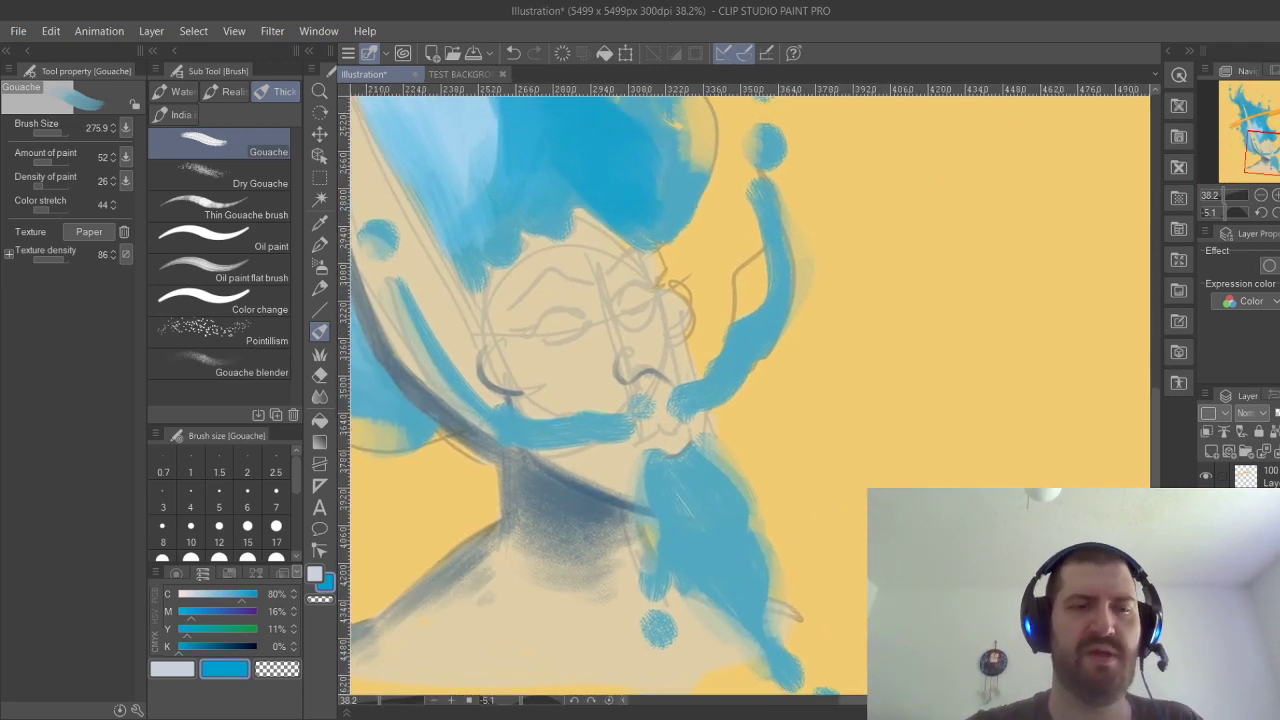
key(x)
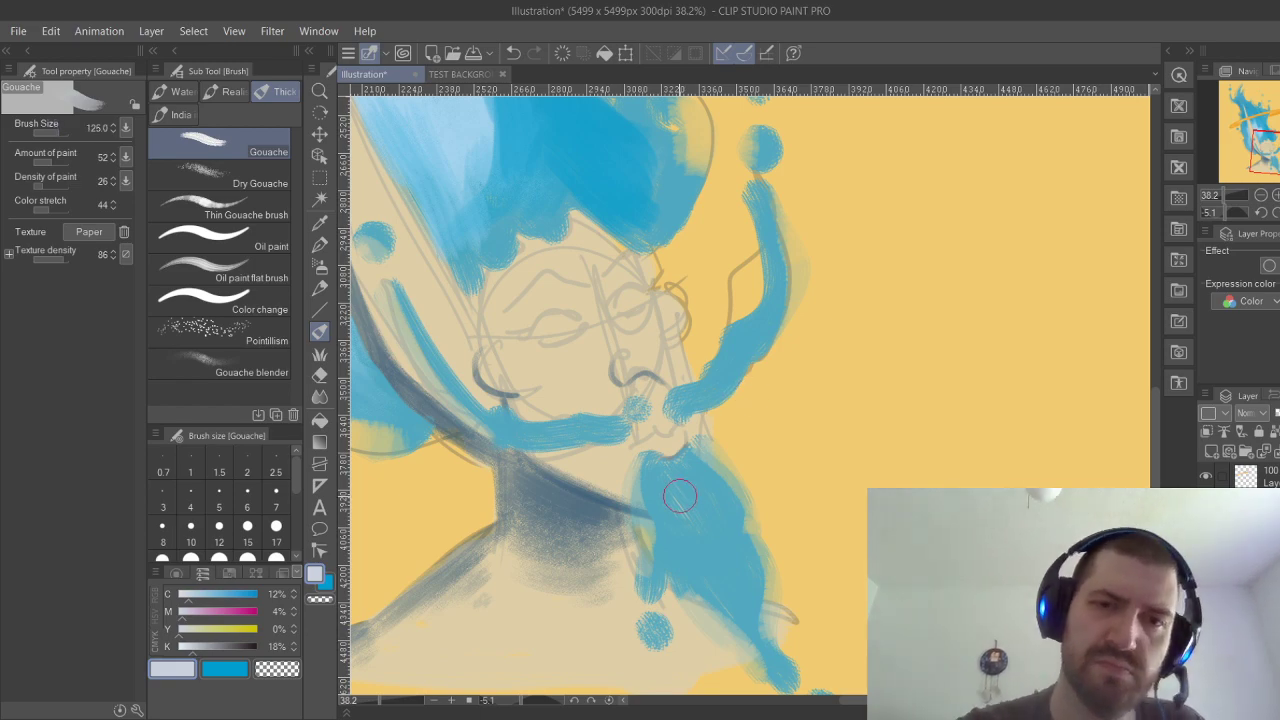
mouse_move(680, 496)
mouse_down()
mouse_move(687, 532)
mouse_move(695, 507)
mouse_move(692, 520)
mouse_move(676, 476)
mouse_move(716, 548)
mouse_move(664, 474)
mouse_move(709, 531)
mouse_move(697, 483)
mouse_move(714, 544)
mouse_move(676, 484)
mouse_move(744, 606)
mouse_move(728, 574)
mouse_move(734, 591)
mouse_move(706, 577)
mouse_move(702, 512)
mouse_move(687, 569)
mouse_move(697, 511)
mouse_move(678, 563)
mouse_move(699, 536)
mouse_move(686, 567)
mouse_move(690, 489)
mouse_move(671, 484)
mouse_move(683, 516)
mouse_move(659, 485)
mouse_move(706, 519)
mouse_move(683, 489)
mouse_move(723, 535)
mouse_move(713, 496)
mouse_move(713, 524)
mouse_move(688, 492)
mouse_move(727, 583)
mouse_move(690, 535)
mouse_move(718, 547)
mouse_move(748, 610)
mouse_up()
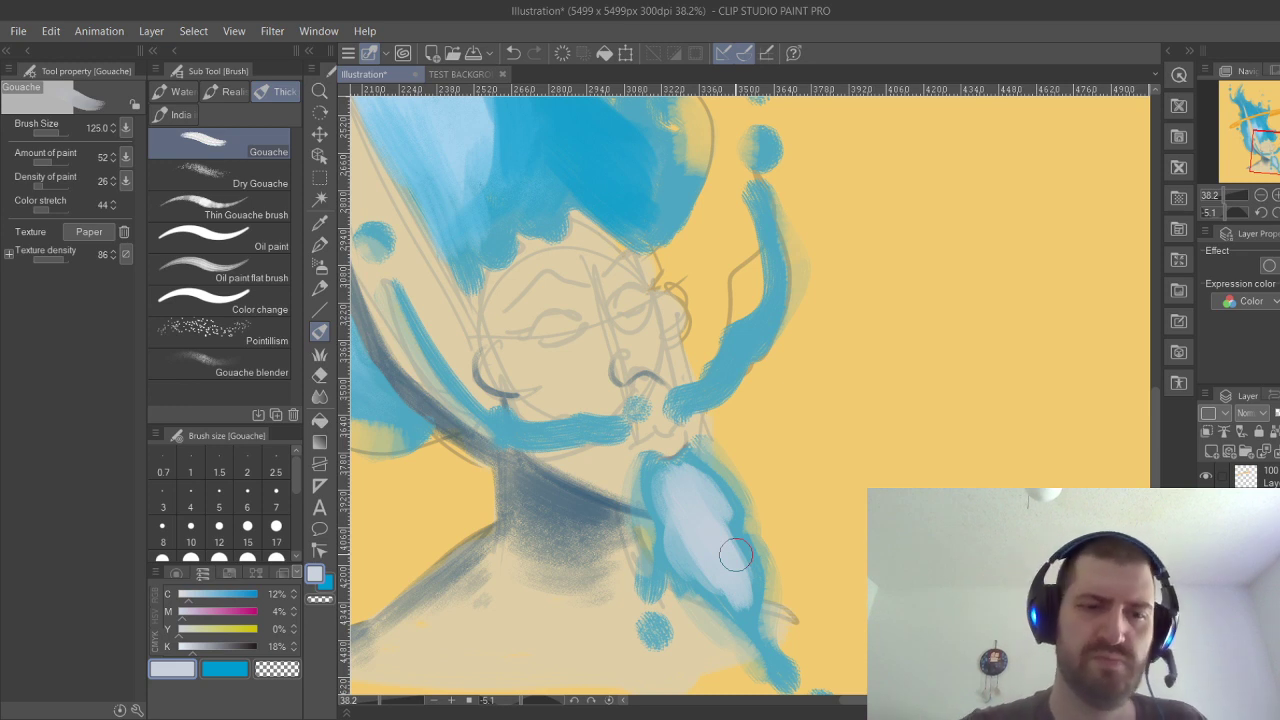
Return to the bright blue and brush around the beard's pale highlight to narrow and blend it, undoing unwanted strokes.
click(228, 669)
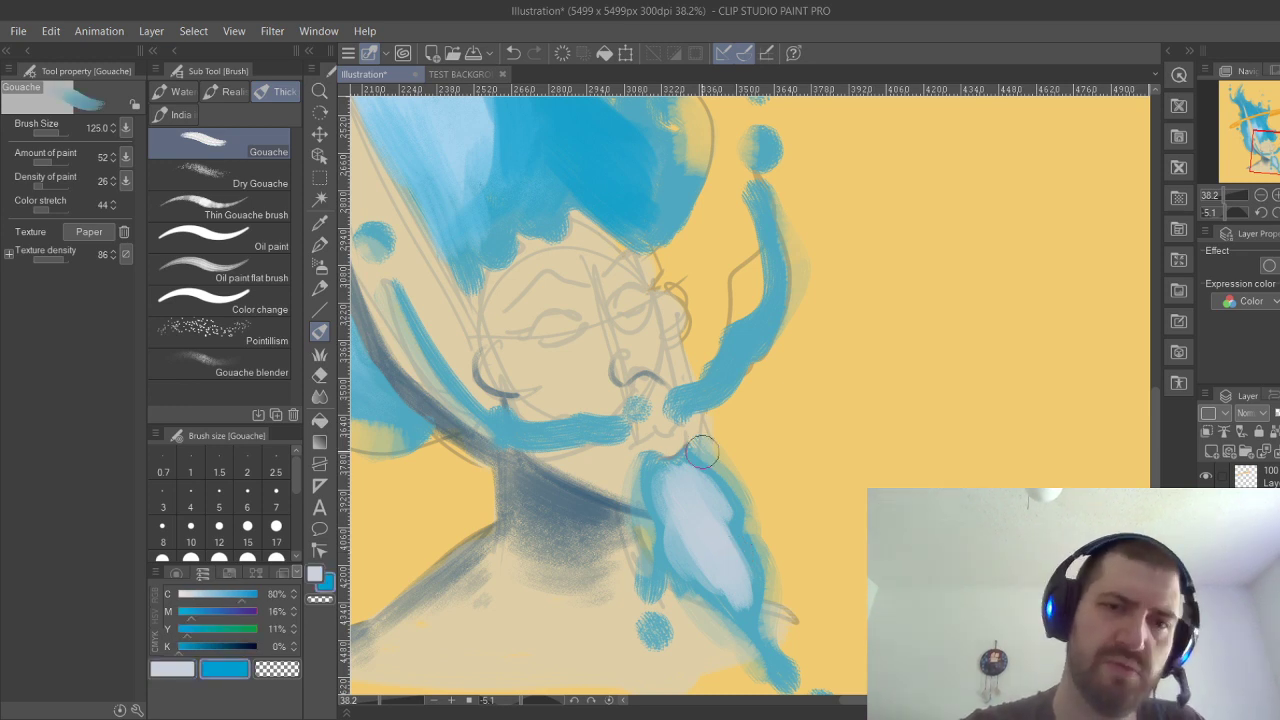
mouse_move(672, 480)
mouse_down()
mouse_move(666, 504)
mouse_move(694, 541)
mouse_move(670, 522)
mouse_up()
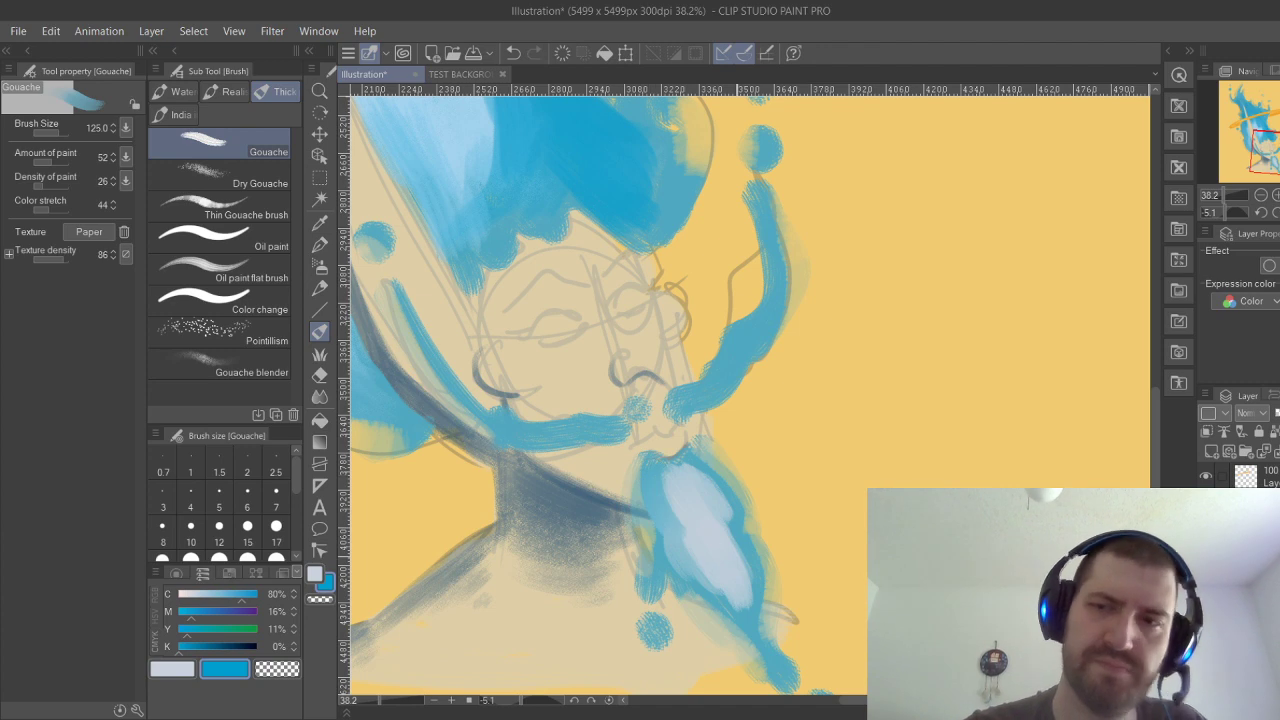
key(ctrl+z)
click(1206, 505)
click(1206, 505)
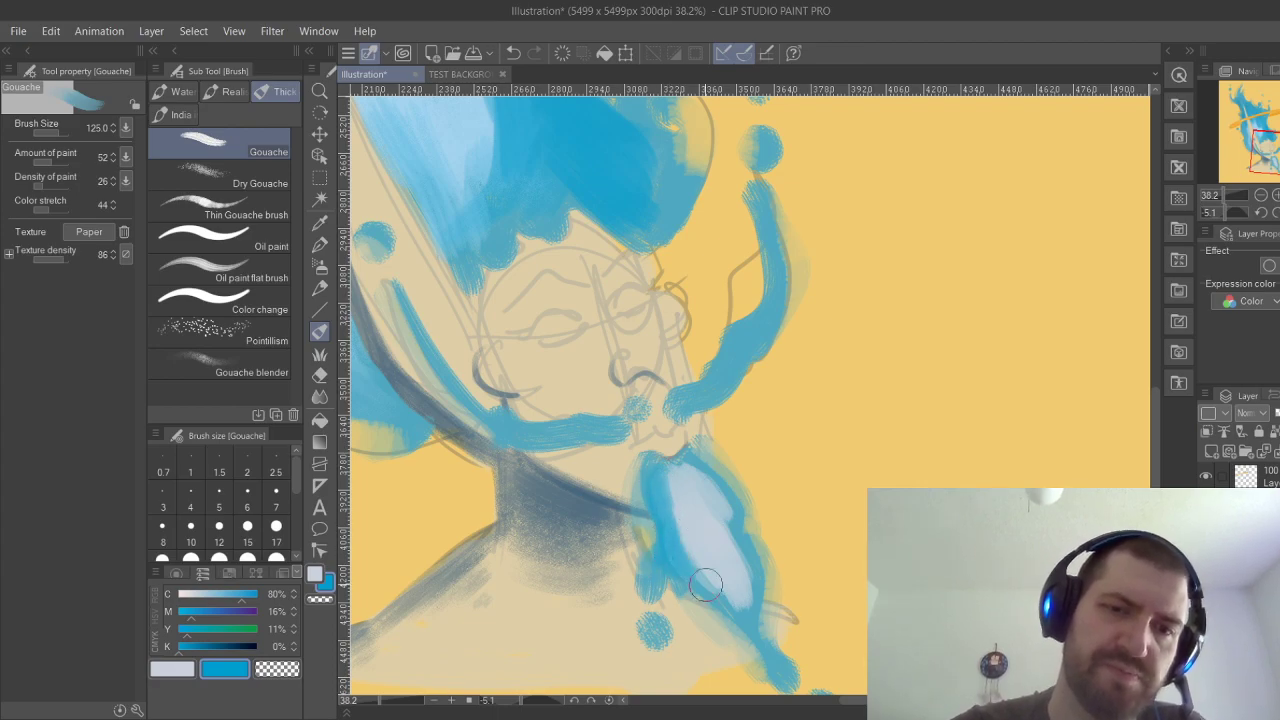
drag(688, 473, 672, 468)
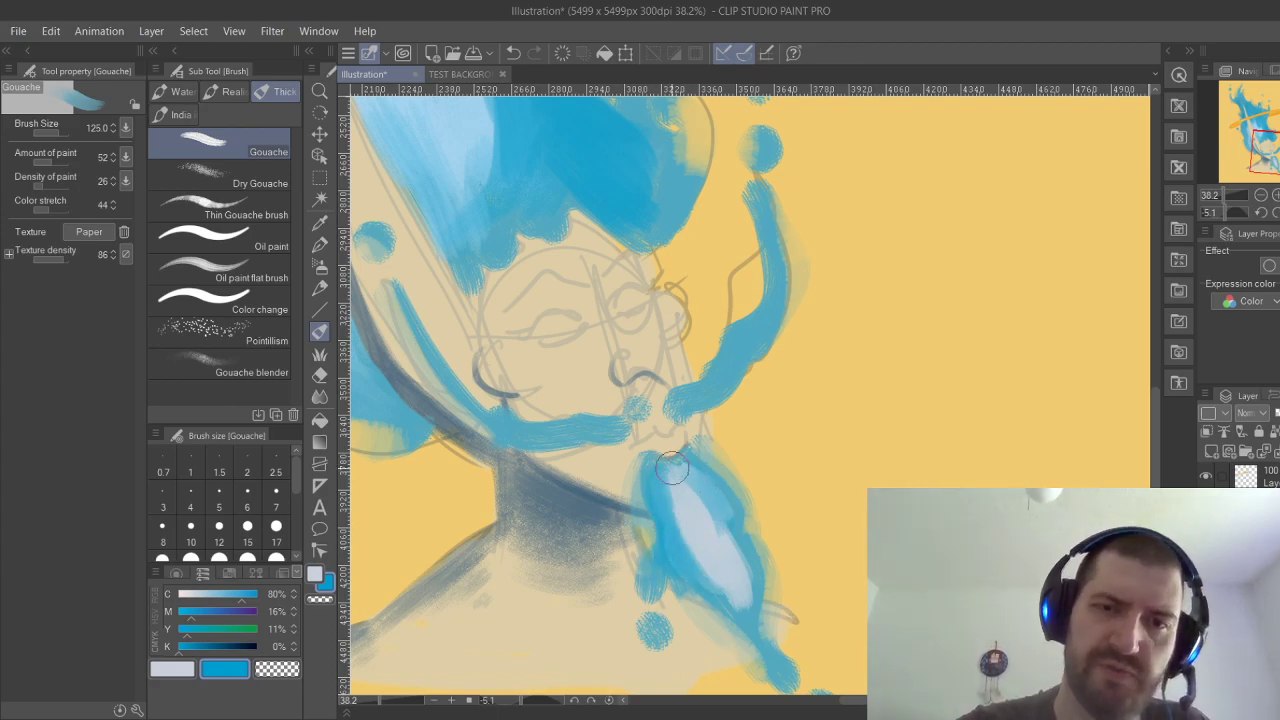
mouse_move(725, 521)
mouse_down()
mouse_move(753, 572)
mouse_move(746, 599)
mouse_move(738, 549)
mouse_move(727, 554)
mouse_move(740, 557)
mouse_move(744, 605)
mouse_move(715, 559)
mouse_move(746, 615)
mouse_move(712, 505)
mouse_move(727, 580)
mouse_move(746, 598)
mouse_move(726, 564)
mouse_up()
key(ctrl+z)
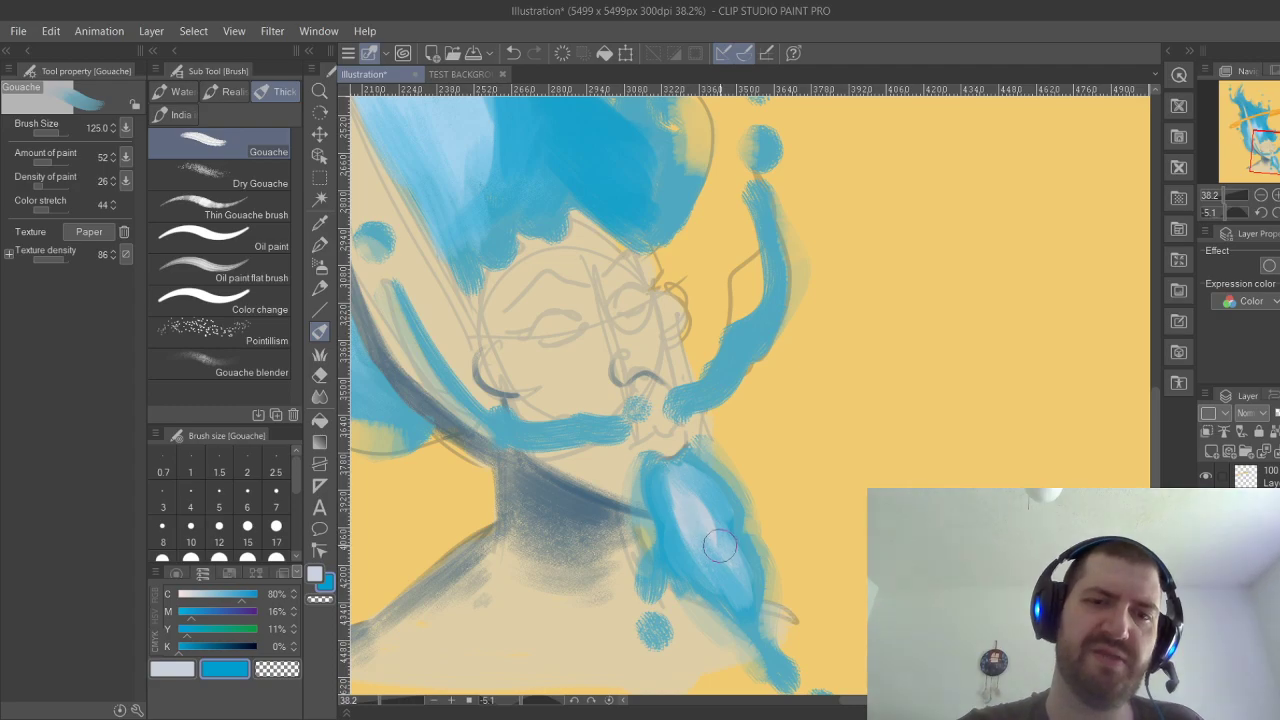
key(ctrl+z)
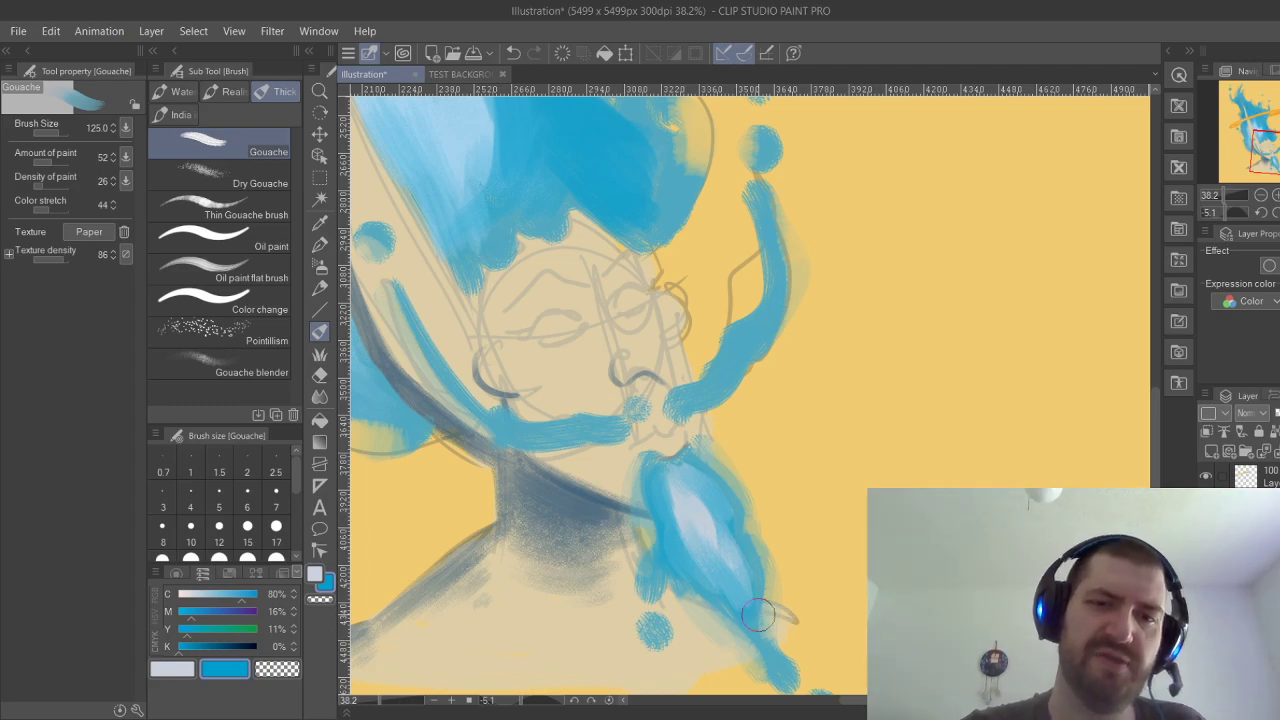
Lighten the dark line running down the inner hair edge to the jaw and ear with the Kneaded eraser, undoing unwanted strokes.
drag(675, 517, 818, 621)
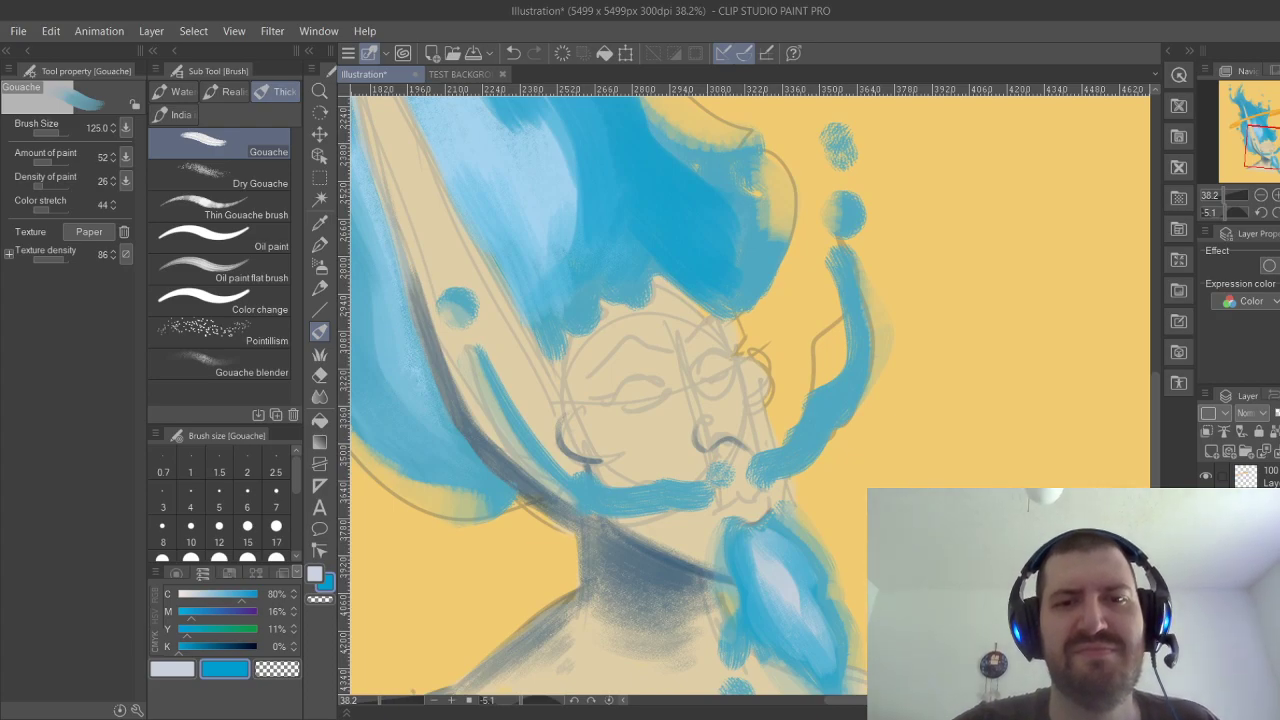
scroll(887, 354, down, 1)
drag(905, 268, 852, 217)
scroll(887, 352, down, 4)
scroll(893, 378, up, 2)
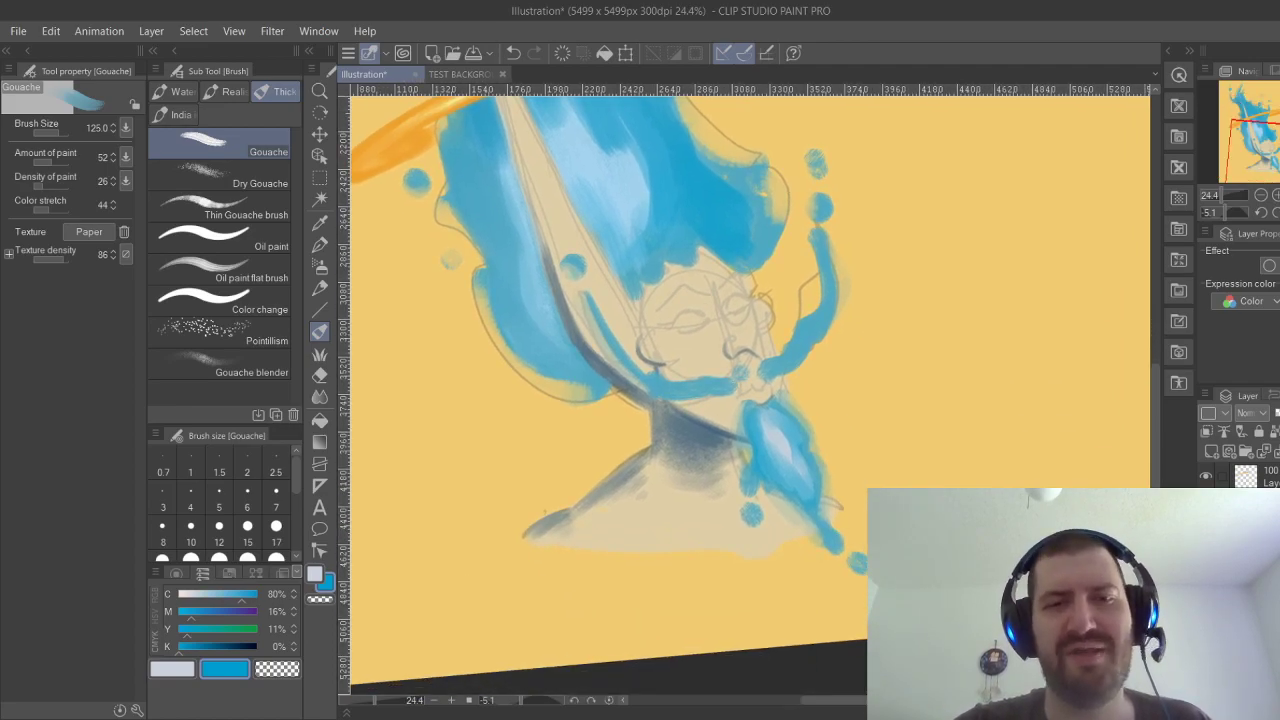
scroll(675, 344, up, 4)
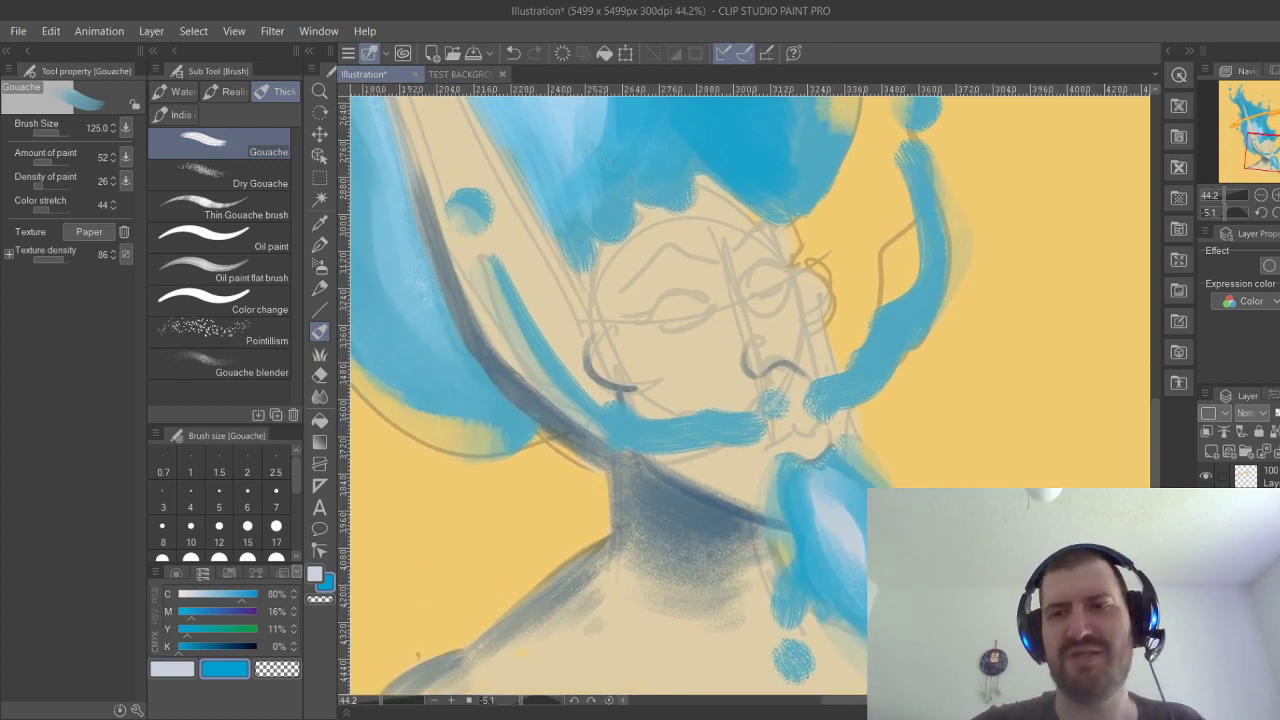
click(1206, 508)
click(1206, 508)
key(e)
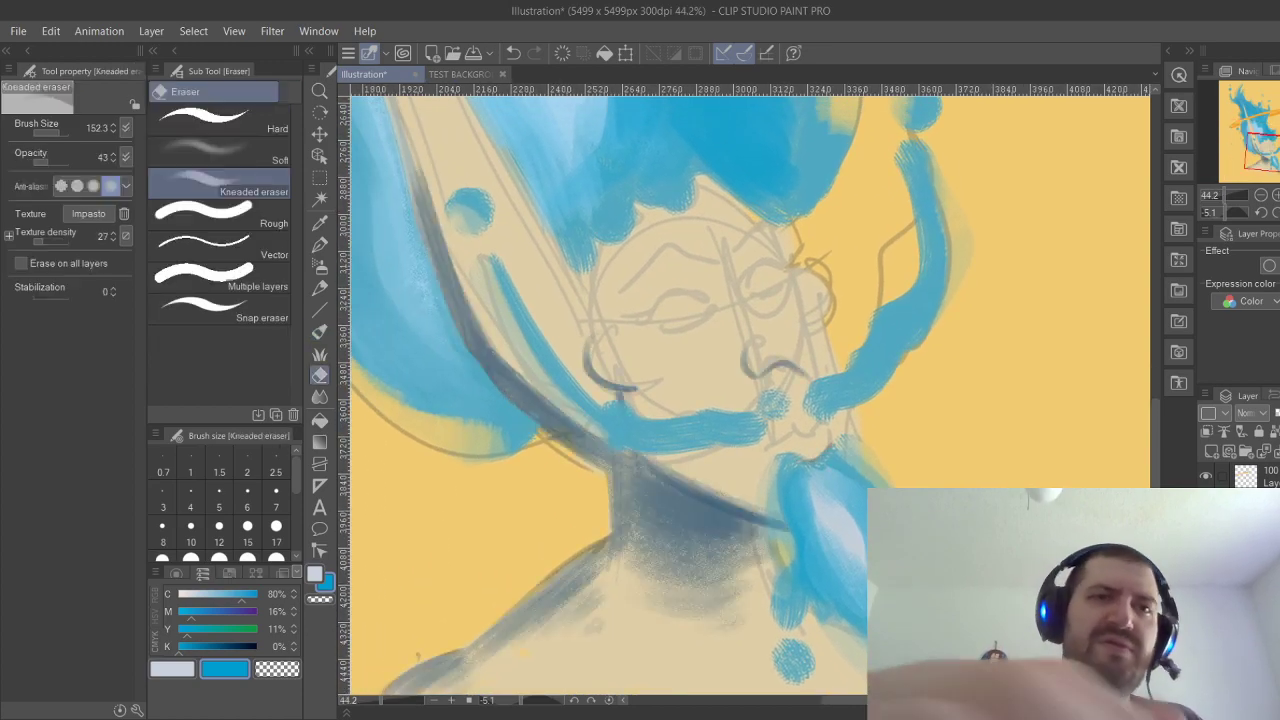
drag(414, 186, 558, 398)
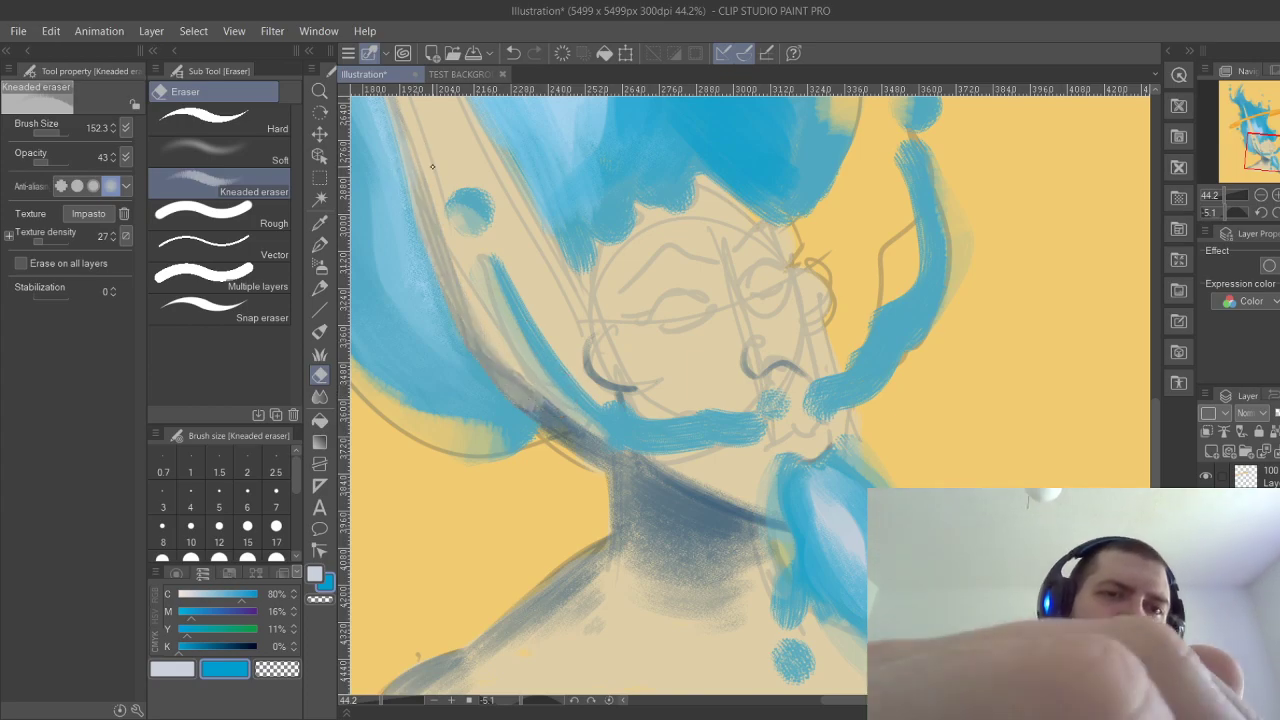
key(ctrl+z)
drag(423, 186, 574, 396)
mouse_move(471, 301)
mouse_down()
mouse_move(595, 418)
mouse_move(482, 340)
mouse_up()
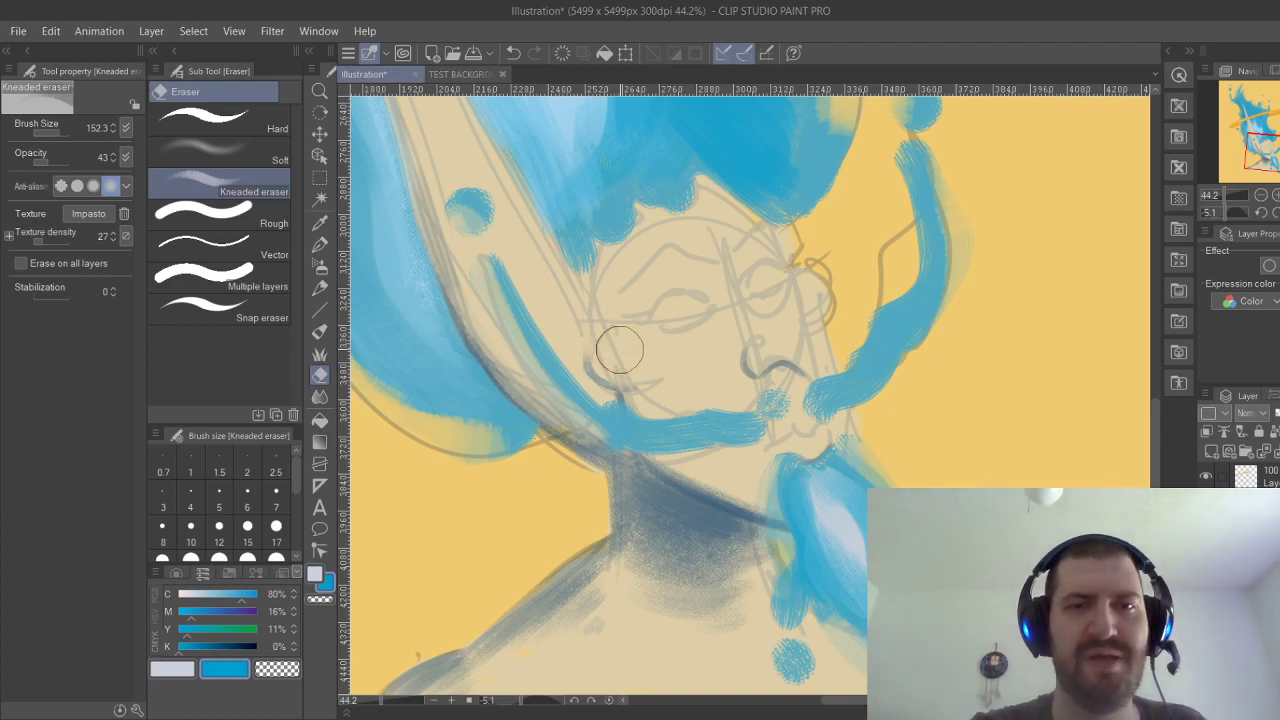
key(ctrl+z)
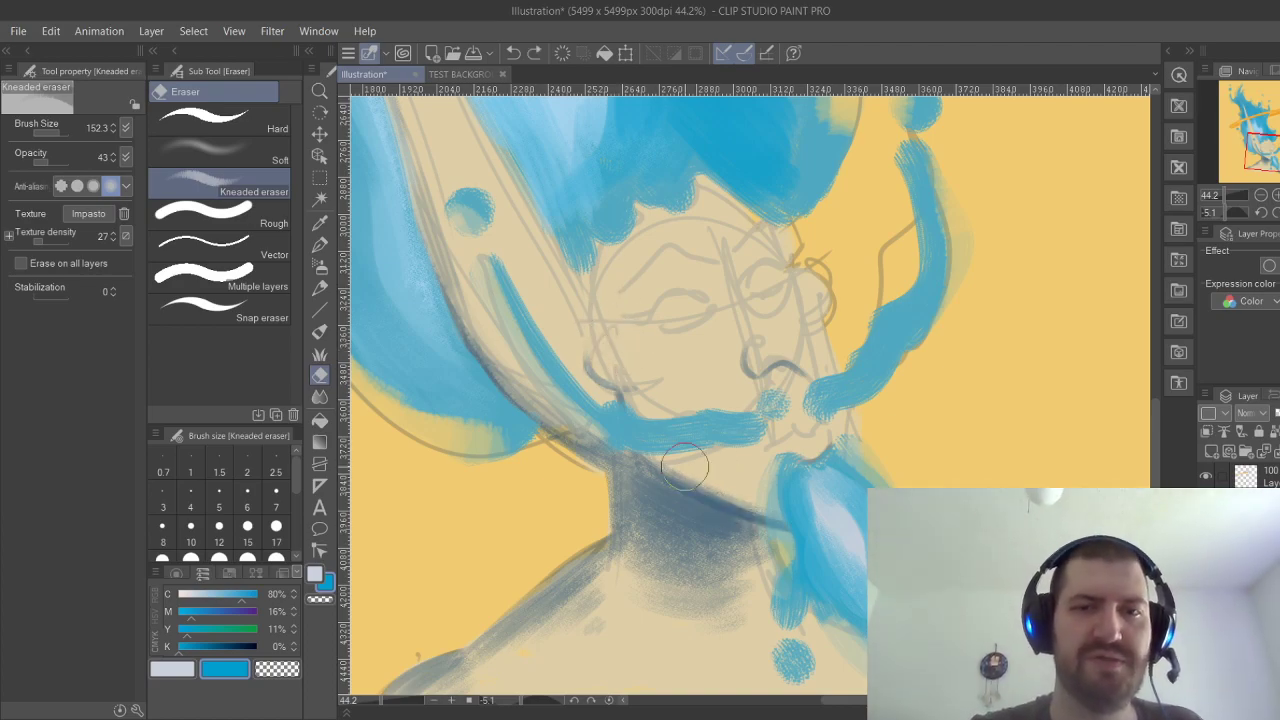
Fade the dark shading along the character's left-hand shoulder with the Kneaded eraser, undoing unwanted strokes.
mouse_move(688, 462)
mouse_down()
mouse_move(768, 504)
mouse_move(941, 295)
mouse_up()
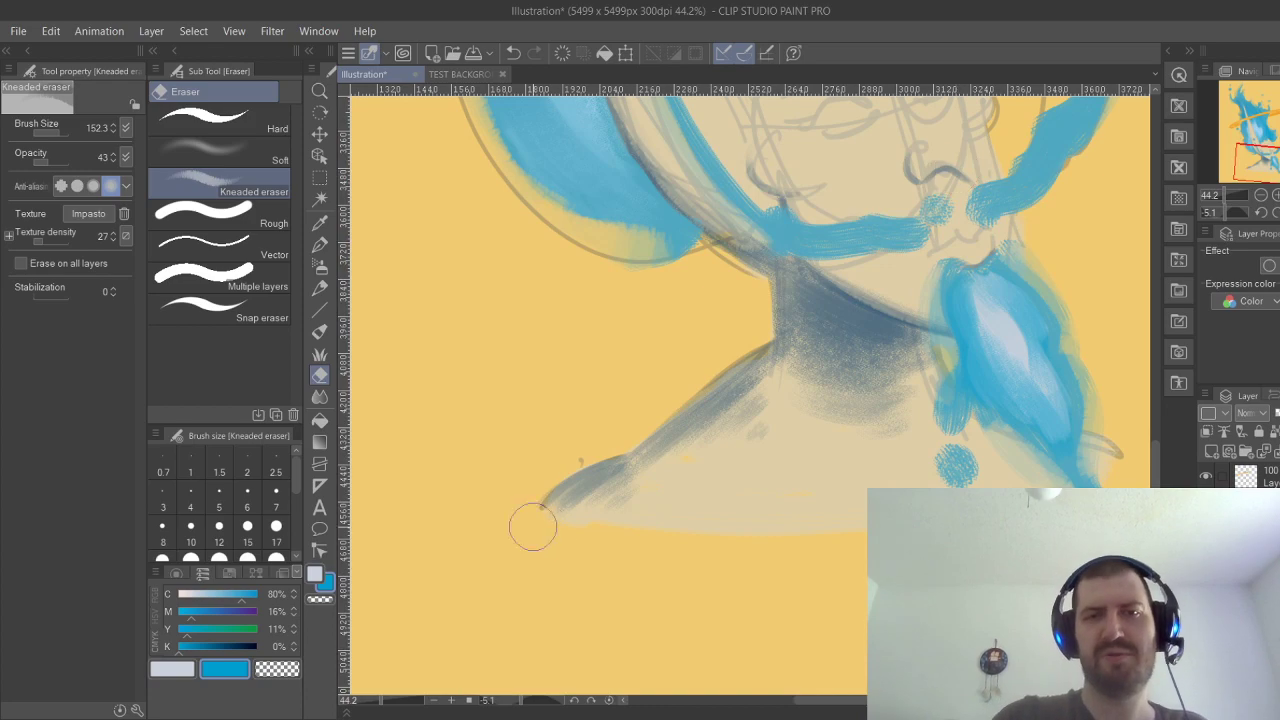
drag(533, 527, 685, 453)
drag(617, 491, 728, 404)
mouse_move(673, 456)
mouse_down()
mouse_move(754, 409)
mouse_move(764, 432)
mouse_move(745, 398)
mouse_up()
drag(813, 466, 692, 514)
mouse_move(695, 458)
mouse_down()
mouse_move(634, 434)
mouse_move(754, 493)
mouse_move(806, 459)
mouse_move(657, 420)
mouse_move(780, 416)
mouse_move(671, 381)
mouse_move(784, 388)
mouse_move(799, 428)
mouse_move(819, 421)
mouse_move(773, 416)
mouse_move(814, 391)
mouse_move(778, 399)
mouse_move(814, 431)
mouse_move(825, 415)
mouse_move(774, 407)
mouse_up()
key(ctrl+z)
key(ctrl+z)
key(ctrl+z)
Erase most of the dark shading on the neck, leaving shadow along its outer side and under the jaw.
drag(827, 457, 732, 453)
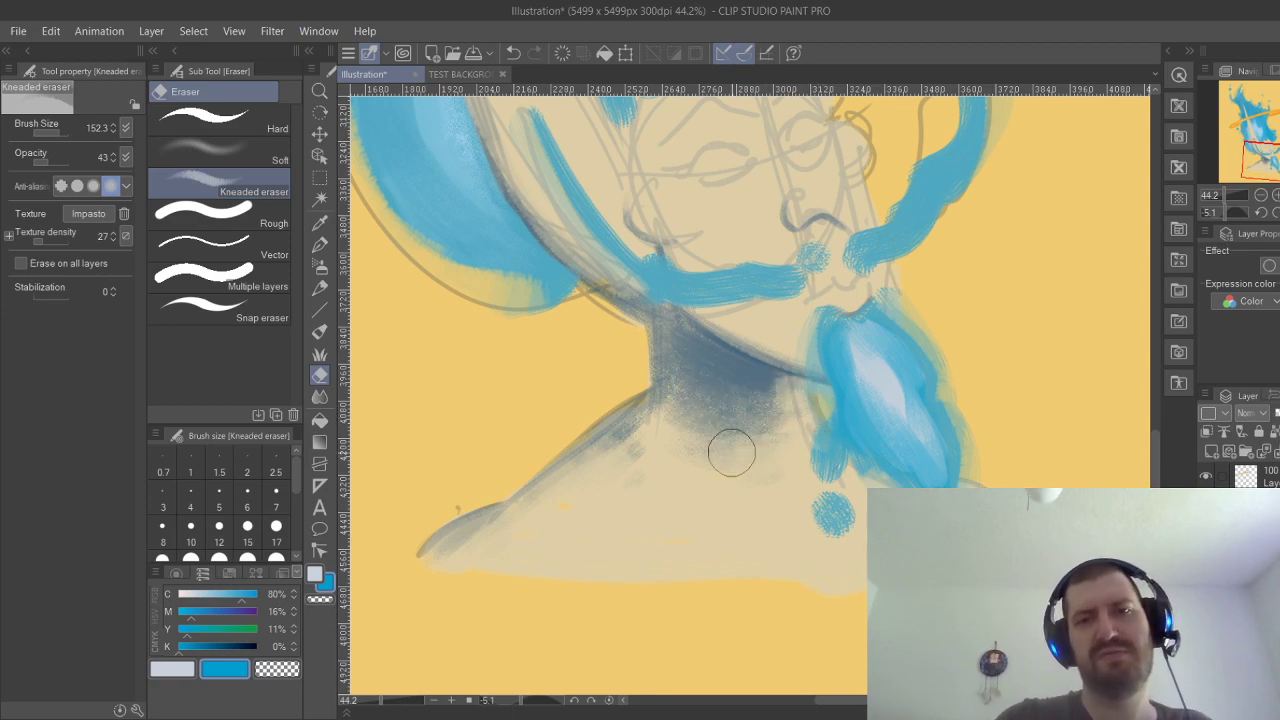
drag(807, 437, 710, 411)
drag(807, 405, 765, 395)
key(ctrl+z)
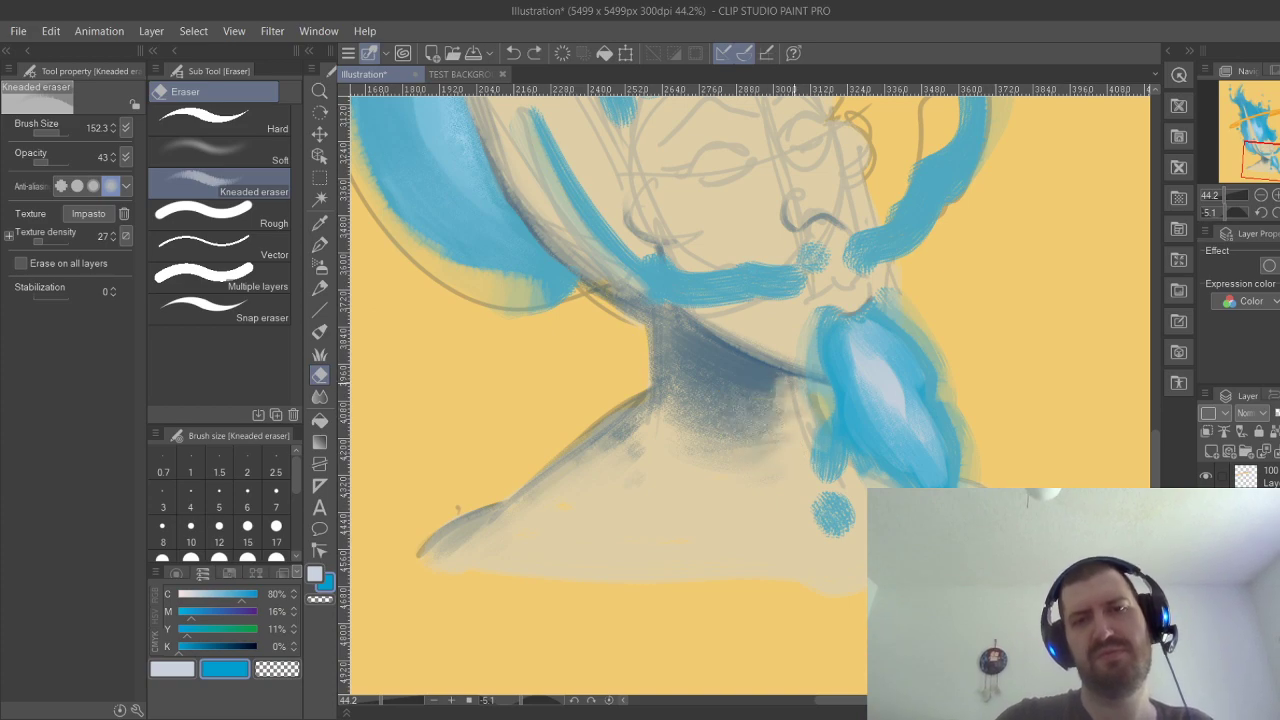
mouse_move(775, 440)
mouse_down()
mouse_move(714, 423)
mouse_move(700, 377)
mouse_move(822, 384)
mouse_move(682, 396)
mouse_move(787, 446)
mouse_move(782, 404)
mouse_move(728, 389)
mouse_move(771, 406)
mouse_move(789, 443)
mouse_move(818, 437)
mouse_up()
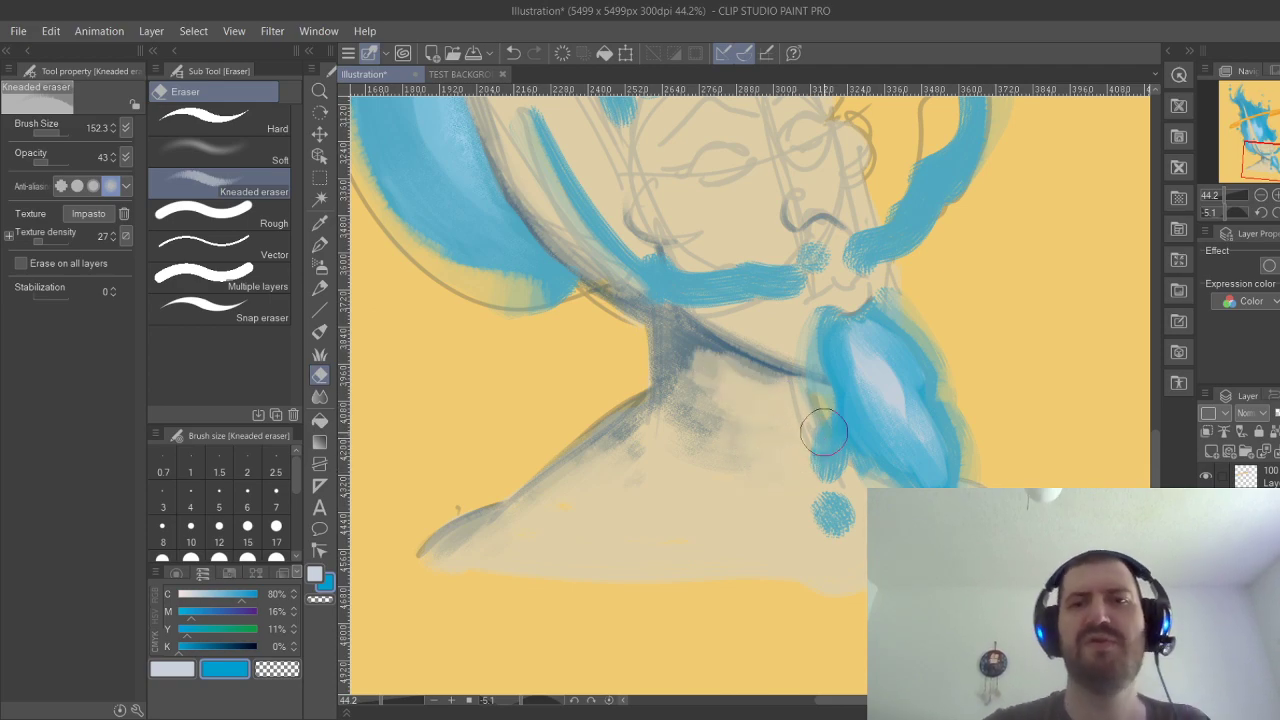
Choose the Oil brush and reduce its size to 54 for painting the face up close.
drag(947, 273, 853, 391)
key(ctrl+minus)
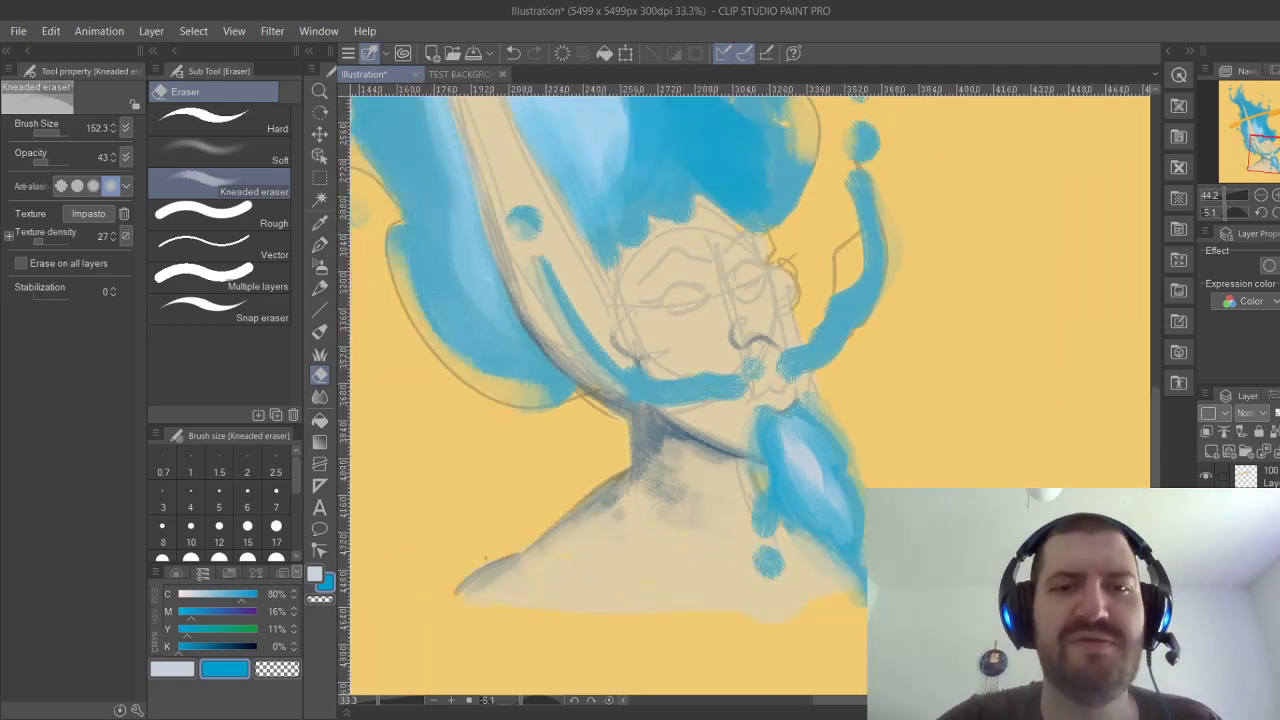
drag(700, 230, 730, 481)
scroll(749, 391, down, 4)
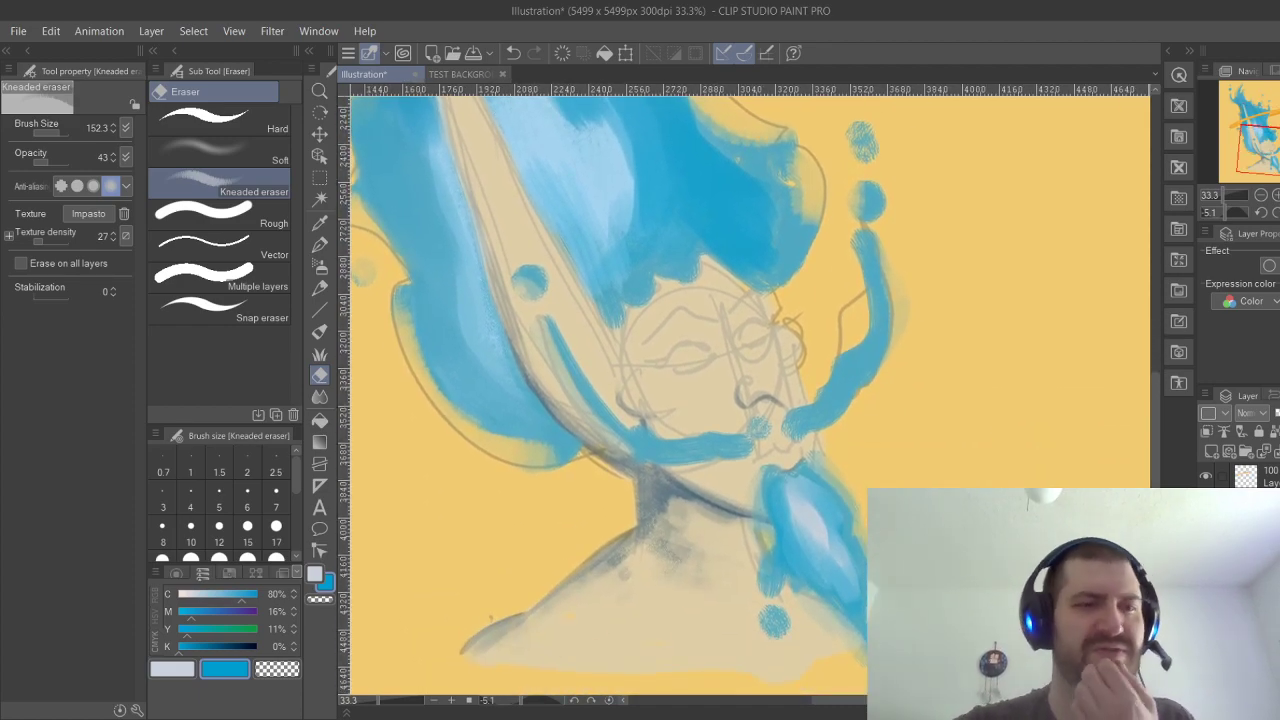
click(320, 245)
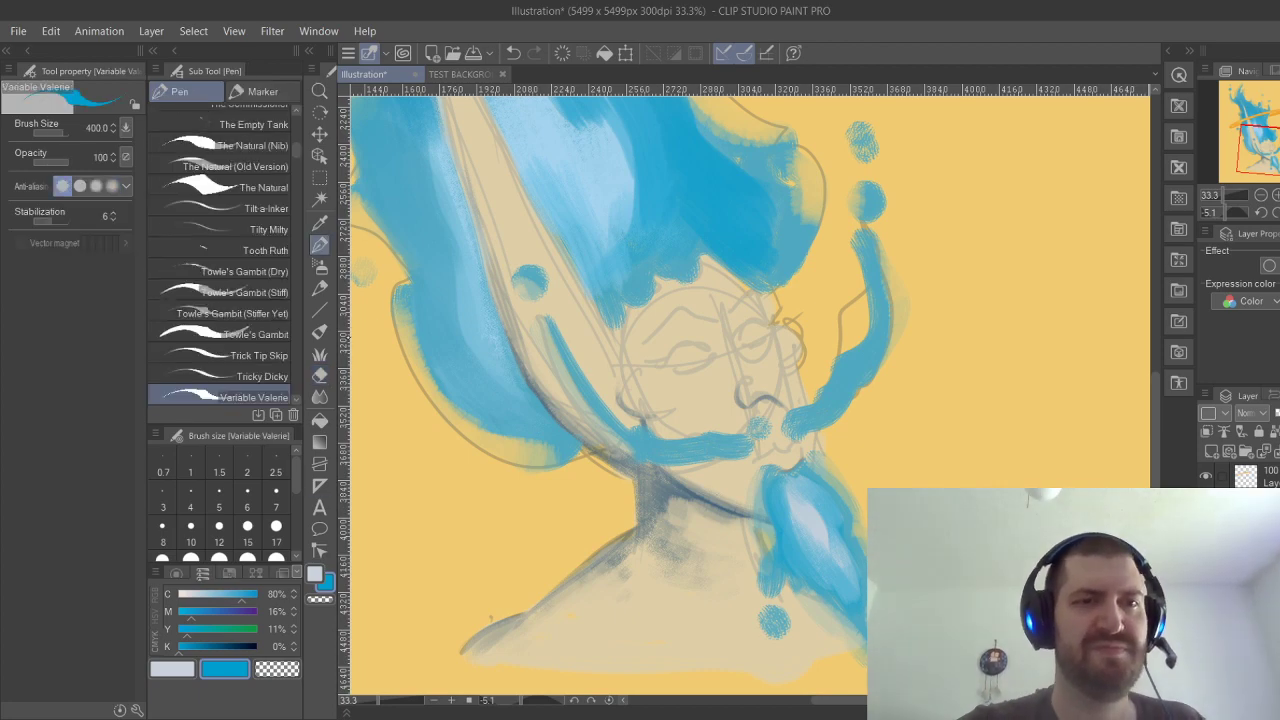
click(320, 332)
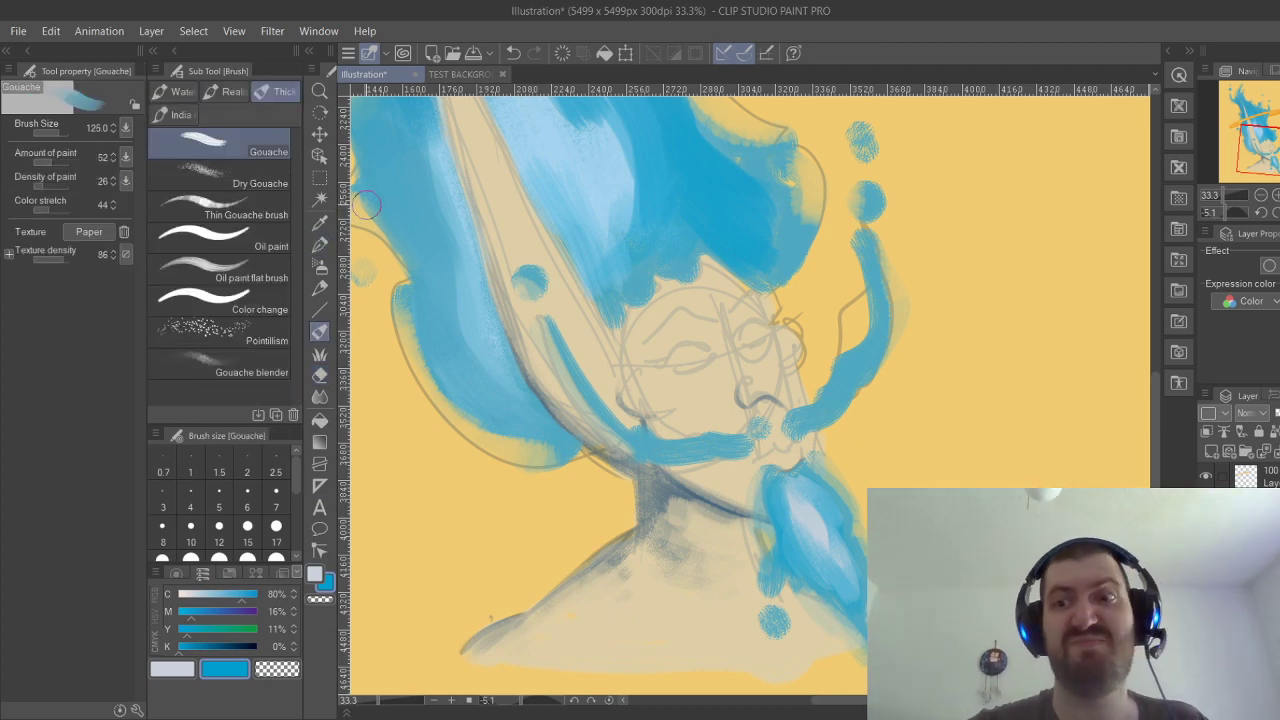
scroll(749, 391, up, 3)
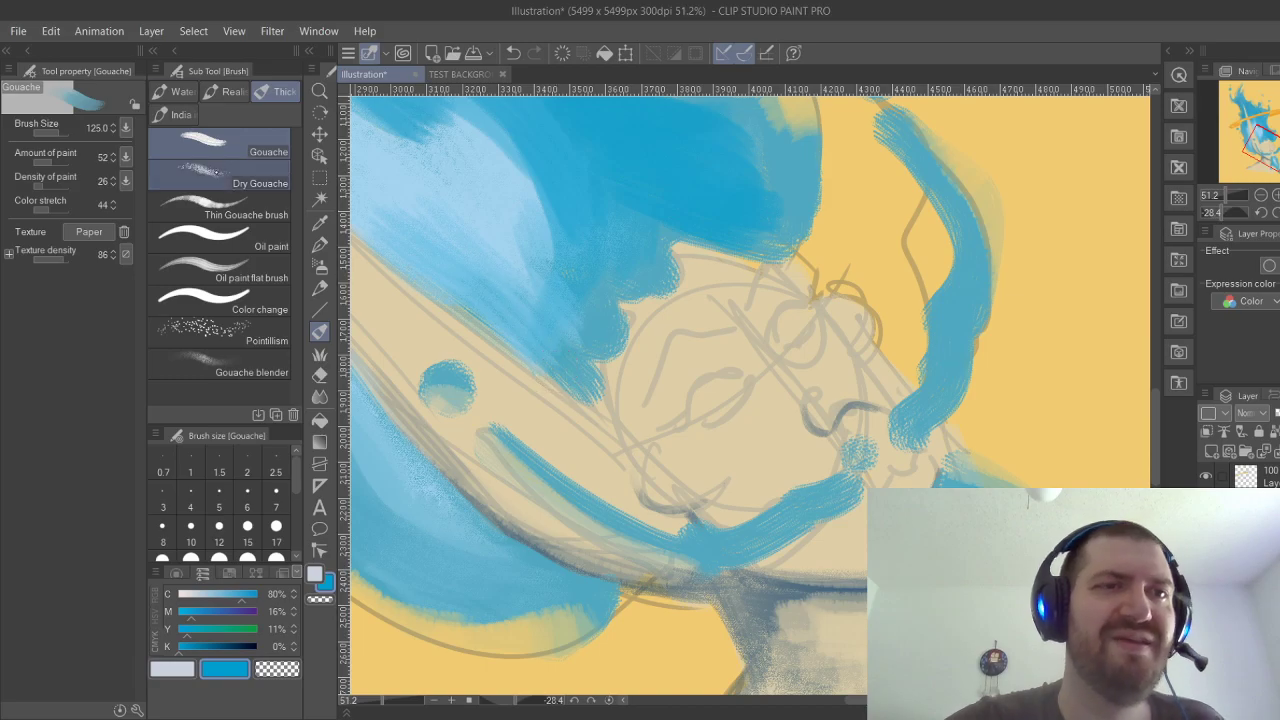
click(176, 91)
click(282, 393)
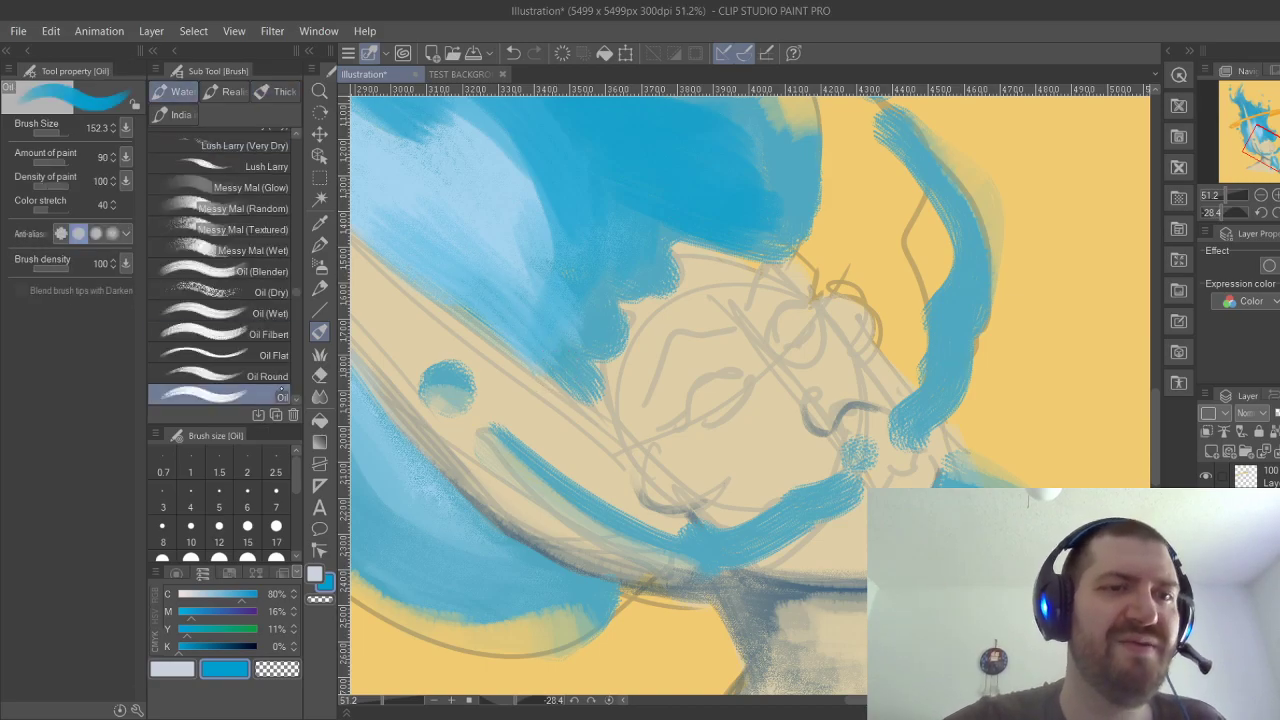
click(53, 132)
key(bracketright)
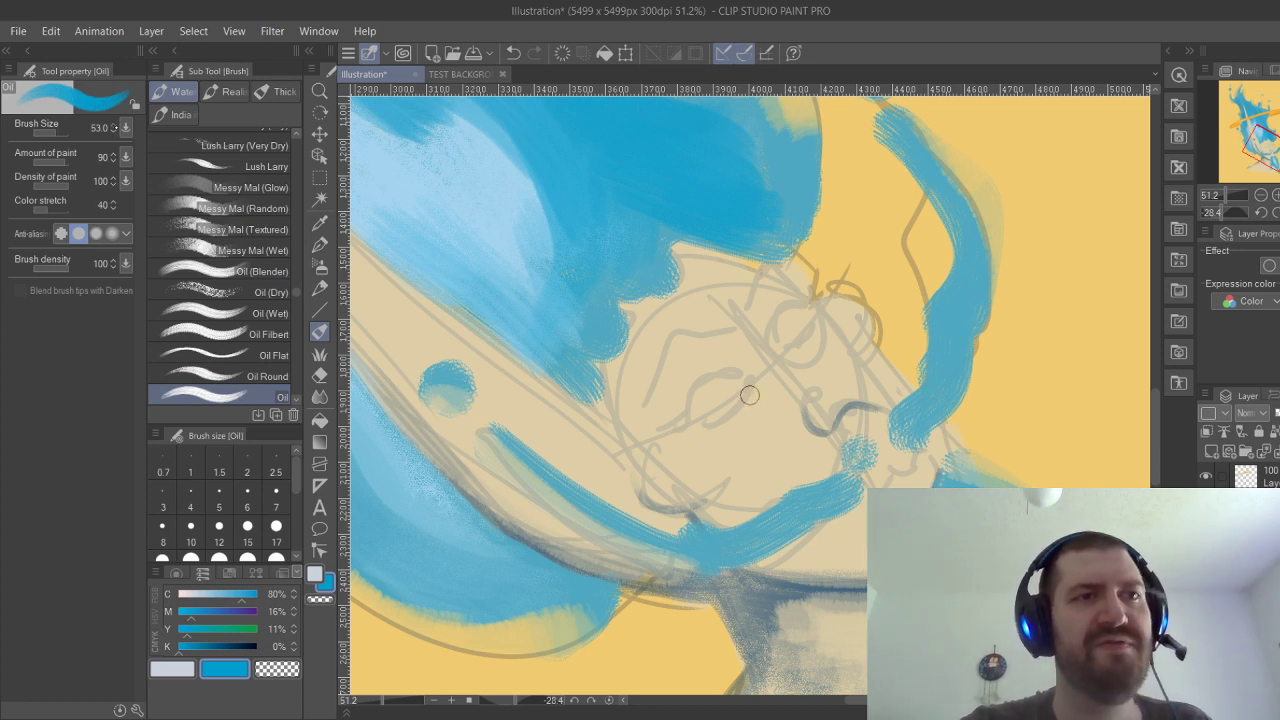
Try blue Oil brush strokes along the left-hand eyebrow with the amount of paint at 90 and 78, undoing each.
drag(645, 401, 677, 336)
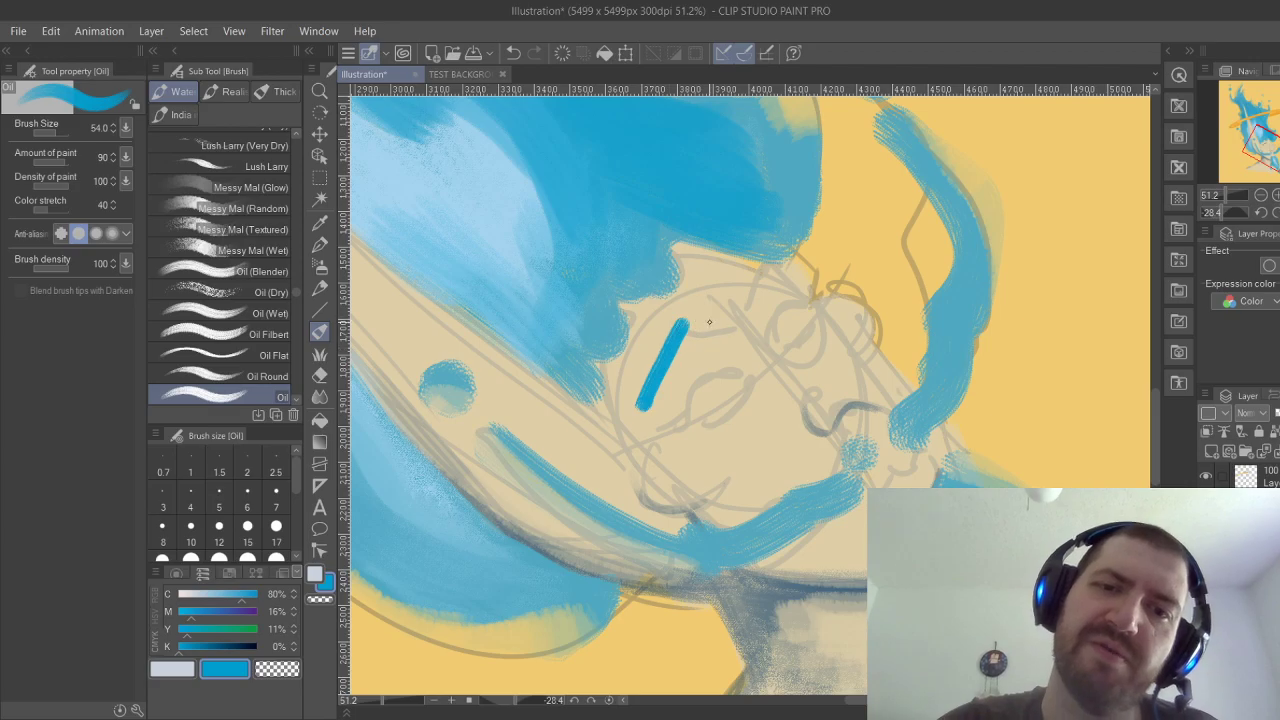
key(ctrl+z)
mouse_move(645, 402)
mouse_down()
mouse_move(671, 333)
mouse_move(735, 310)
mouse_up()
key(ctrl+z)
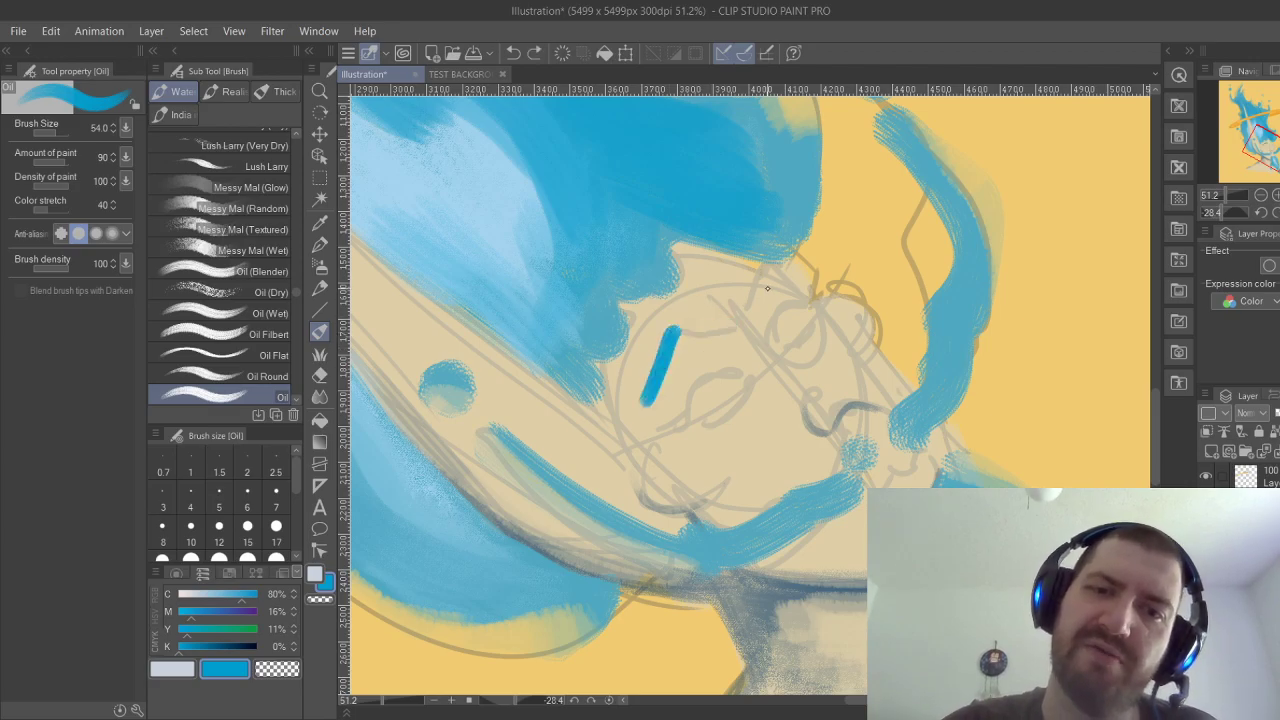
key(ctrl+z)
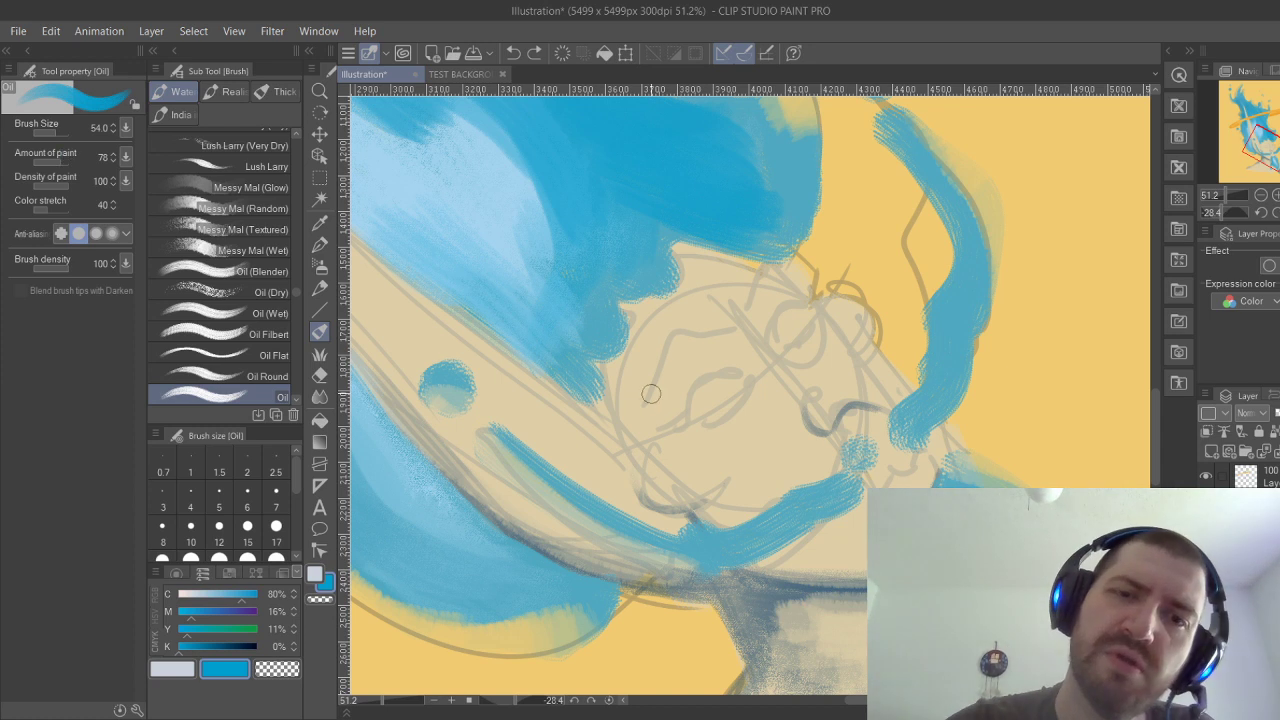
mouse_move(651, 394)
mouse_down()
mouse_move(682, 338)
mouse_move(744, 299)
mouse_up()
key(ctrl+z)
key(ctrl+z)
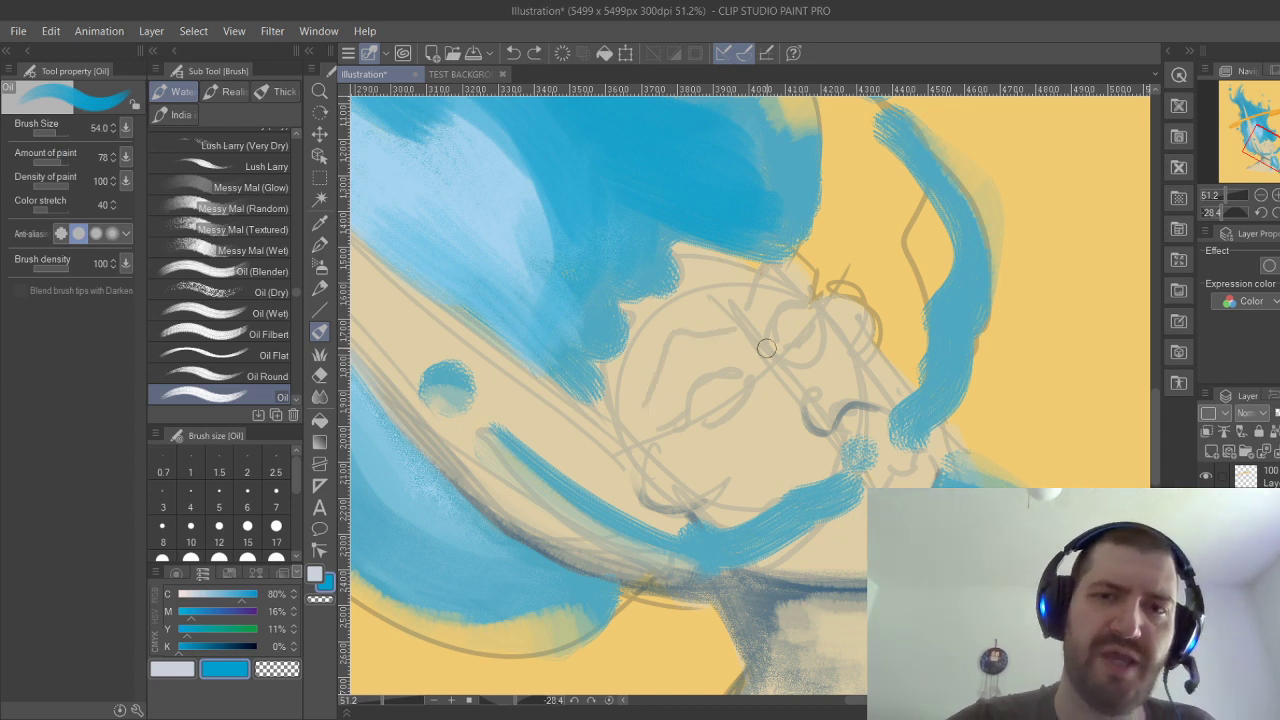
Set the Oil brush's amount of paint to 42.
click(47, 161)
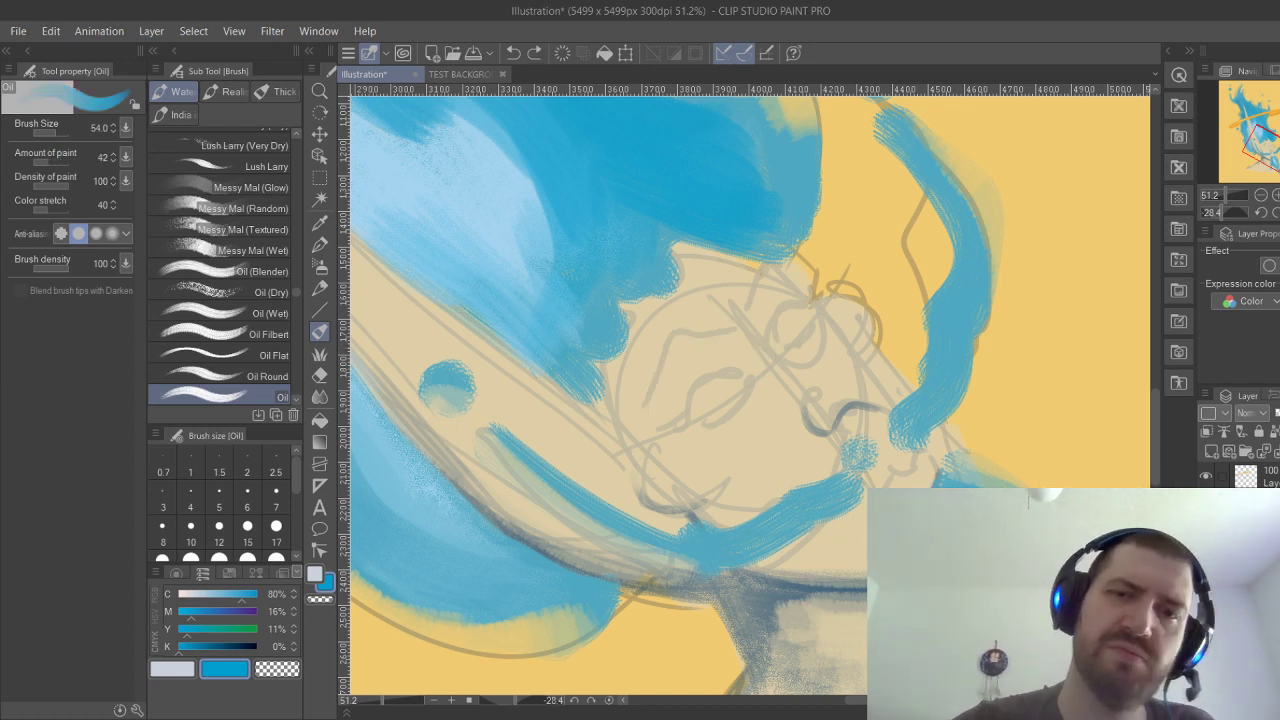
Try an eyebrow stroke over the sketched left brow, undo it, and set the Oil brush's amount of paint to 54.
mouse_move(645, 403)
mouse_down()
mouse_move(689, 337)
mouse_move(730, 325)
mouse_up()
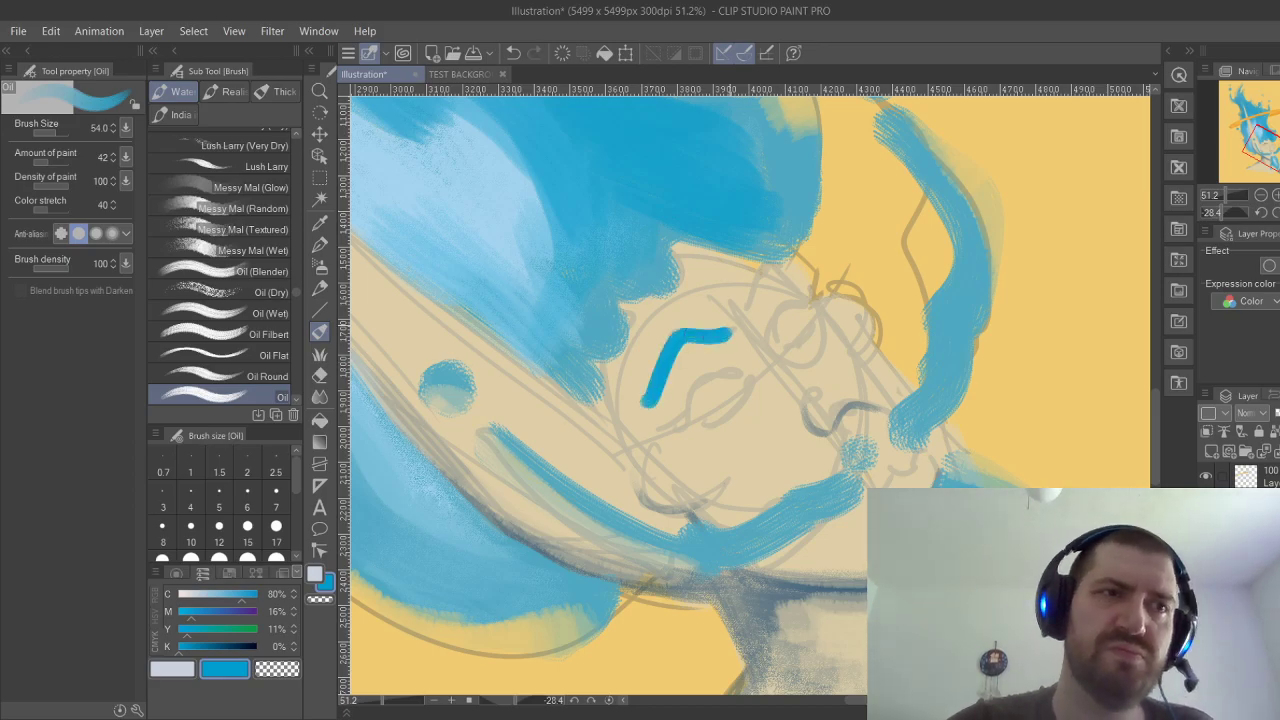
key(ctrl+z)
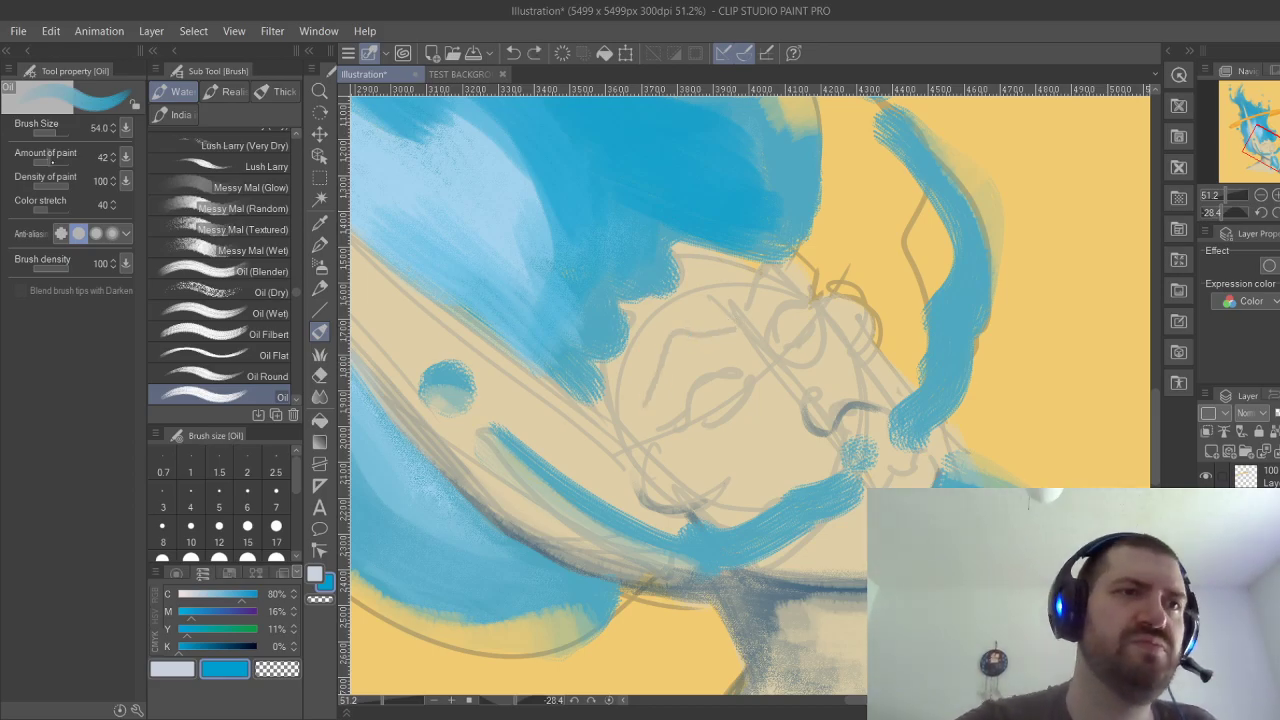
drag(52, 160, 55, 160)
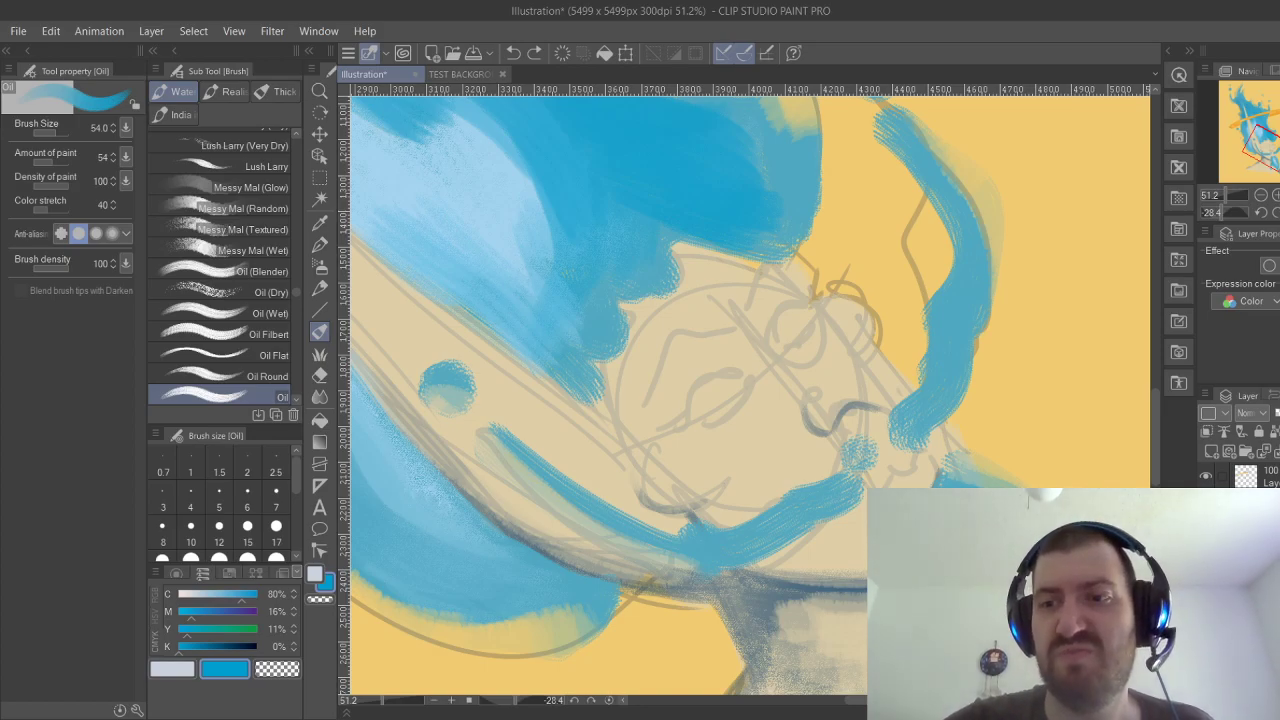
drag(1277, 413, 1279, 413)
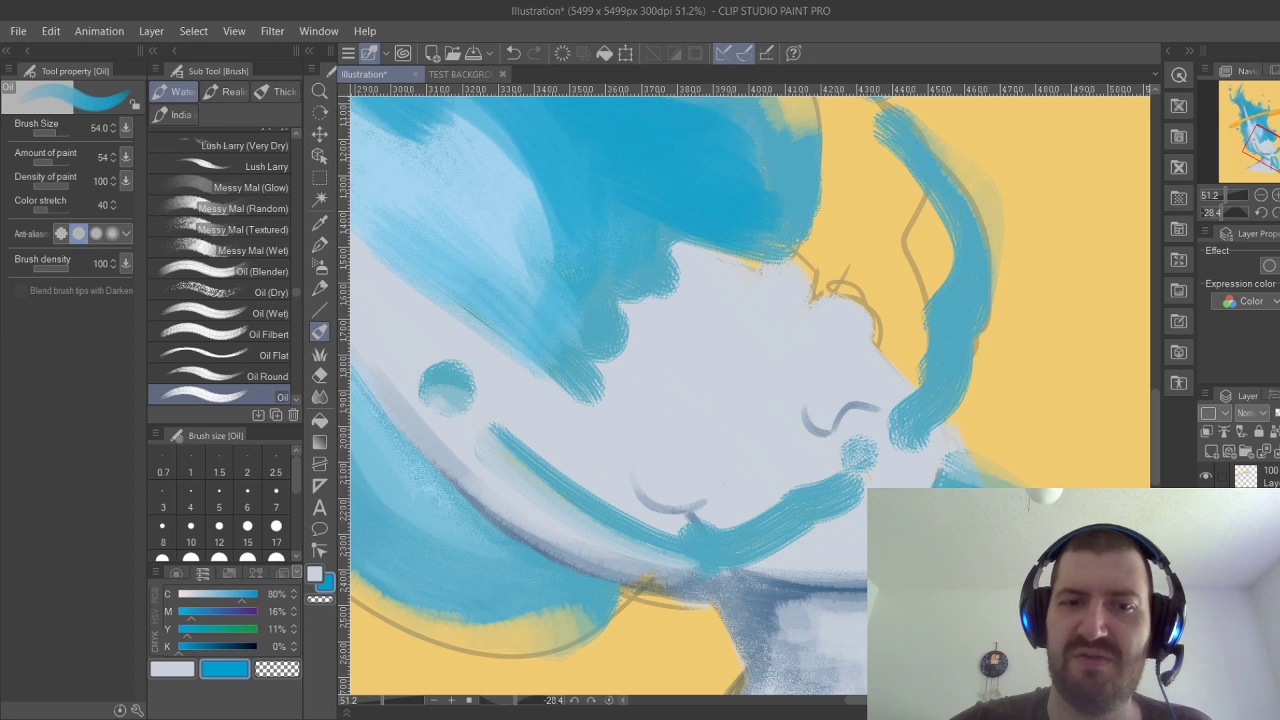
drag(1279, 413, 1277, 413)
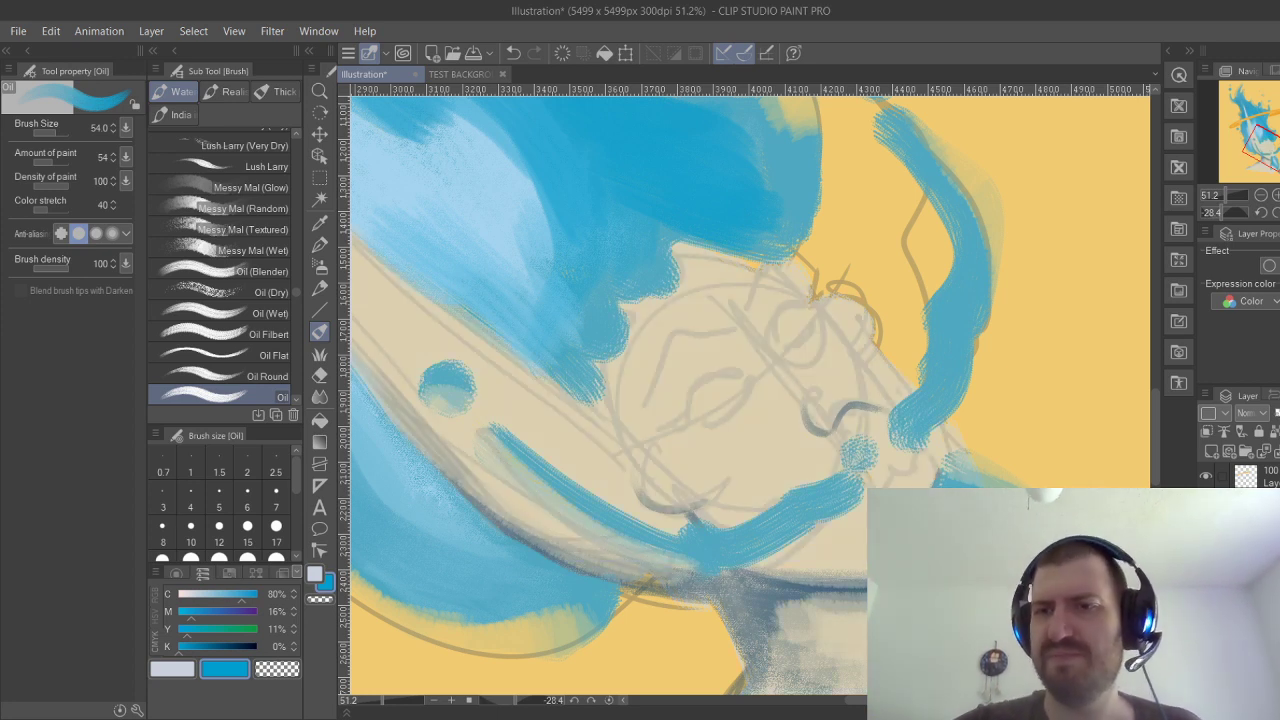
Try blue strokes over both sketched eyebrows, undo them, and set the paint colour's magenta and yellow to 4%.
mouse_move(643, 404)
mouse_down()
mouse_move(688, 324)
mouse_move(735, 328)
mouse_move(781, 270)
mouse_up()
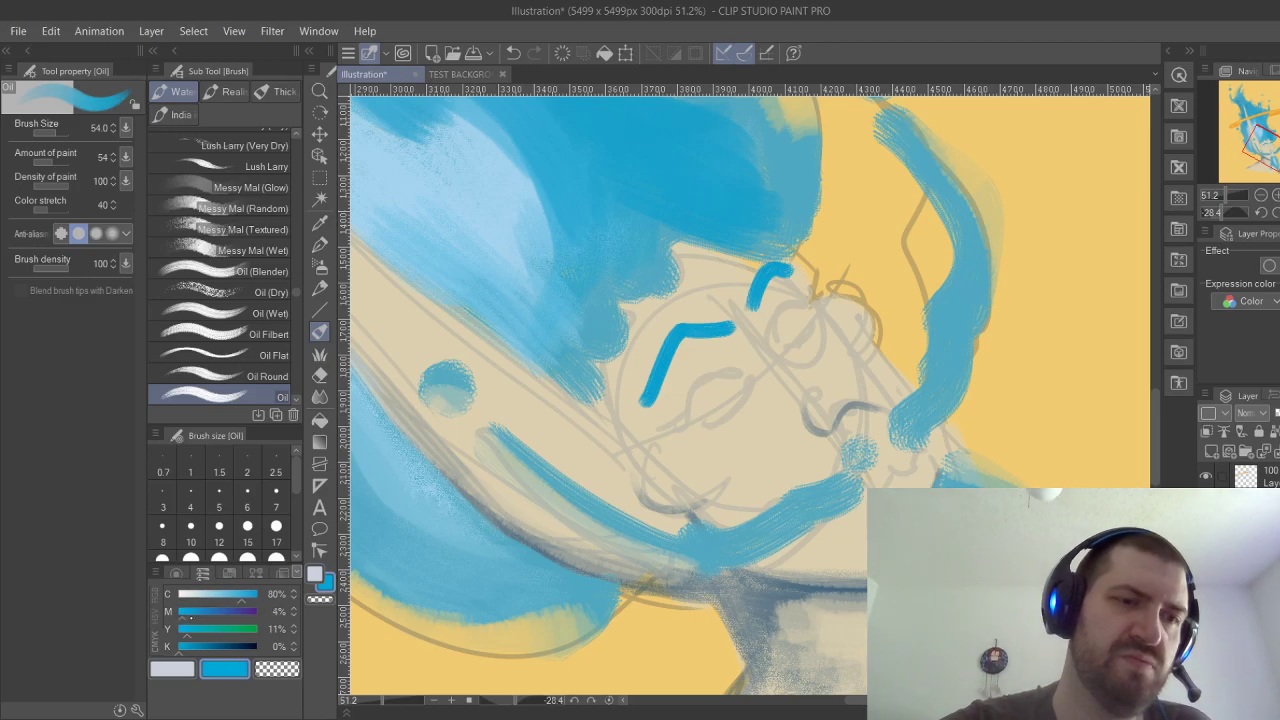
key(ctrl+z)
key(ctrl+z)
key(ctrl+z)
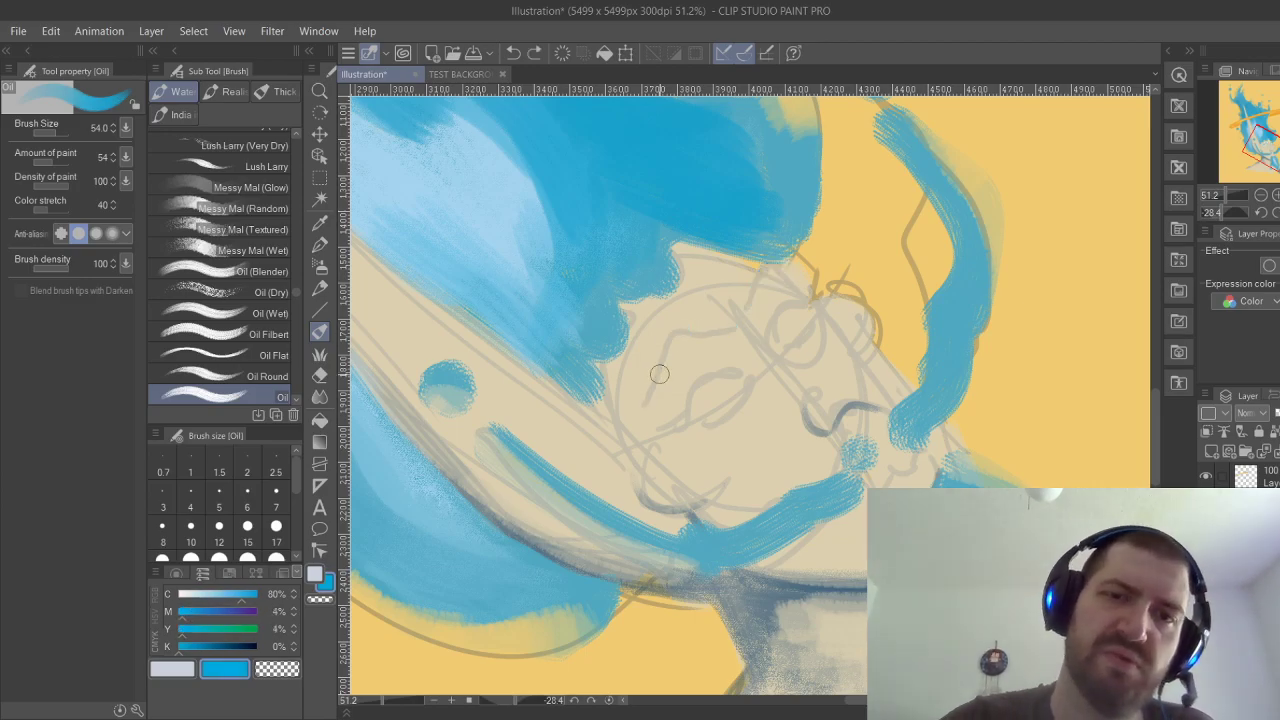
key(ctrl+y)
key(ctrl+y)
key(ctrl+z)
key(ctrl+z)
Try thick, bright blue eyebrows over both sketched brows, view the face at a rotated angle, and undo the strokes.
mouse_move(648, 404)
mouse_down()
mouse_move(675, 339)
mouse_move(725, 325)
mouse_move(761, 278)
mouse_move(806, 258)
mouse_up()
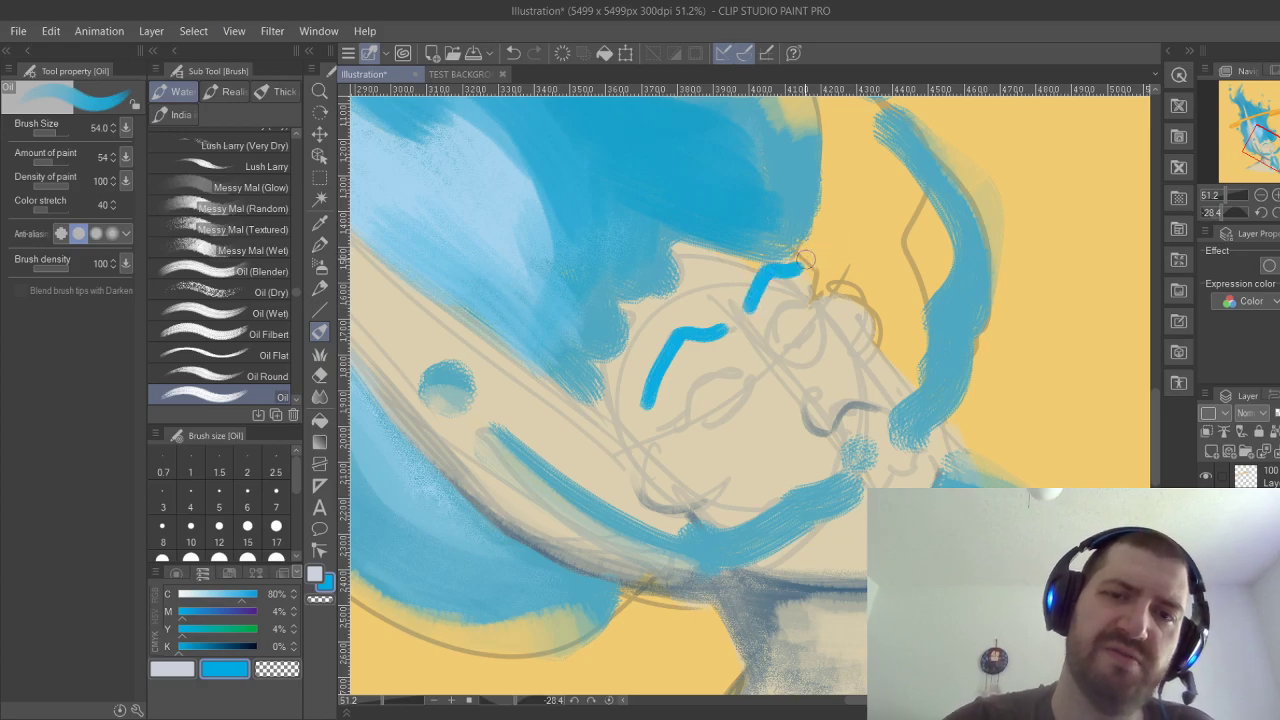
mouse_move(654, 392)
mouse_down()
mouse_move(687, 335)
mouse_move(740, 327)
mouse_move(708, 338)
mouse_move(800, 268)
mouse_up()
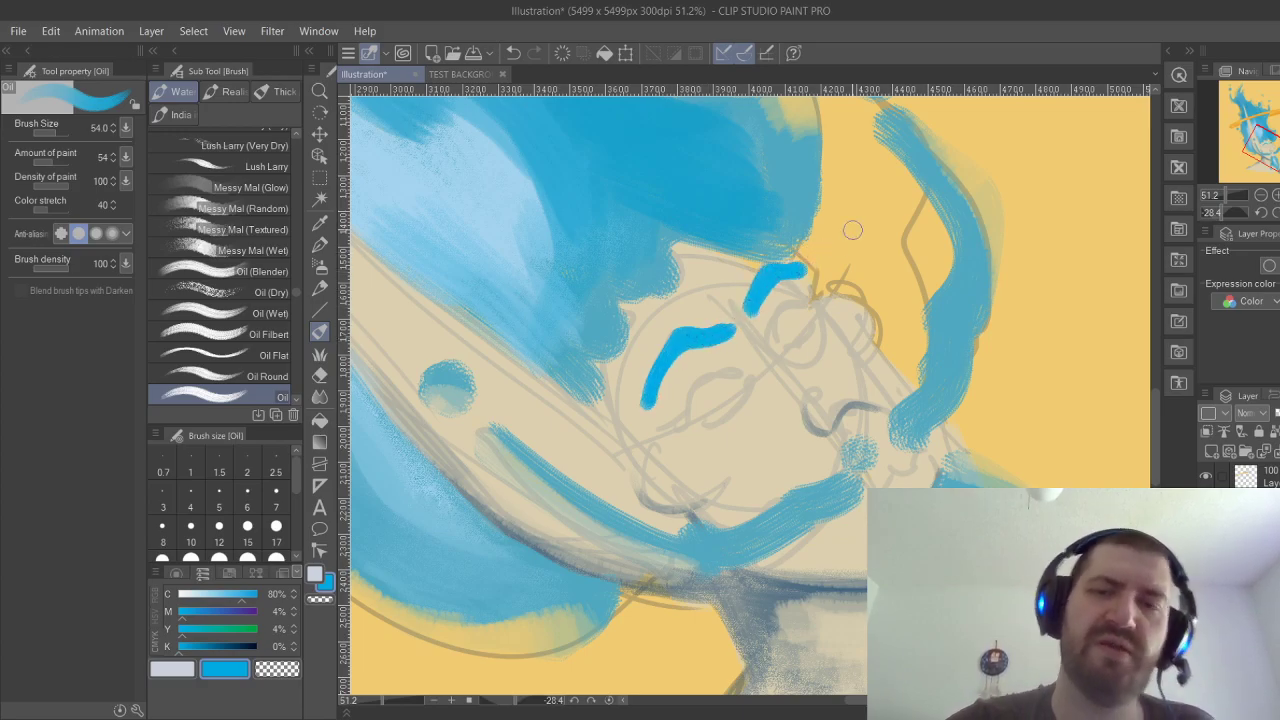
mouse_move(857, 229)
mouse_down()
mouse_move(802, 379)
mouse_move(811, 372)
mouse_up()
drag(700, 450, 757, 348)
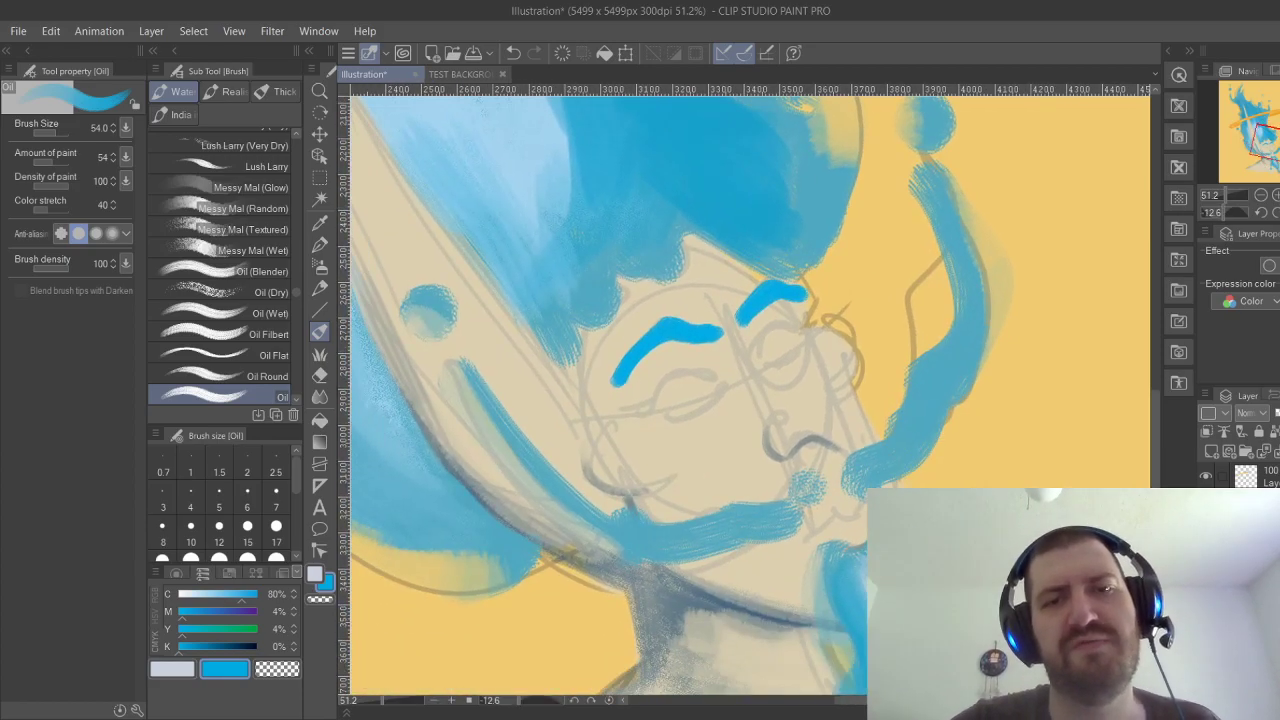
drag(700, 450, 745, 368)
key(ctrl+z)
key(ctrl+z)
key(ctrl+z)
key(ctrl+z)
key(ctrl+z)
key(ctrl+z)
key(ctrl+z)
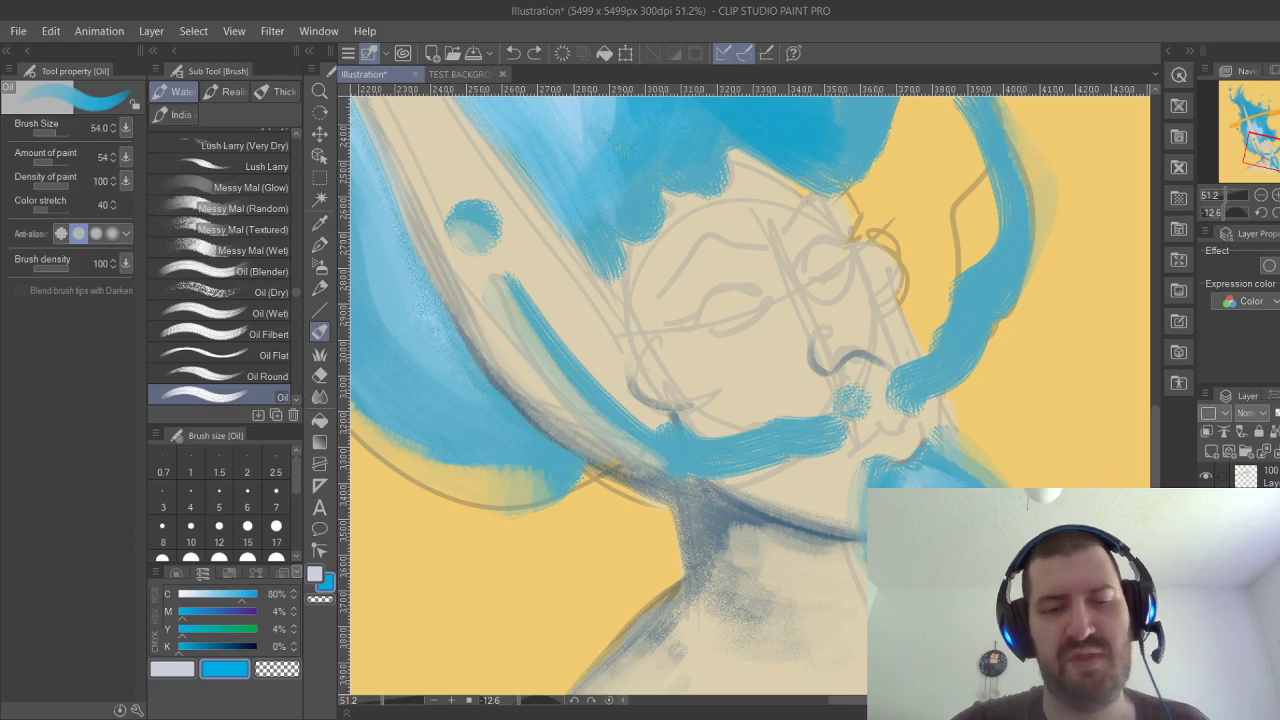
Sample the muted blue from the curved strand beside the face and paint both eyebrows with the Oil brush.
key(i)
click(977, 328)
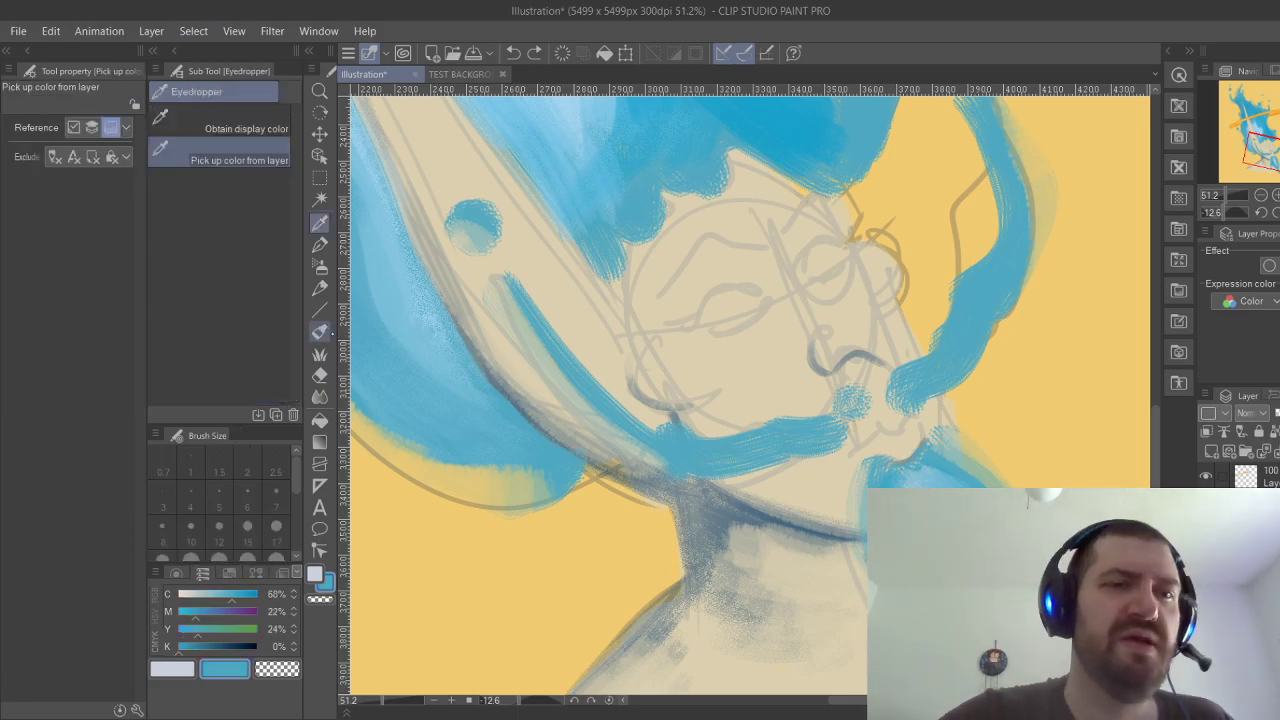
click(320, 331)
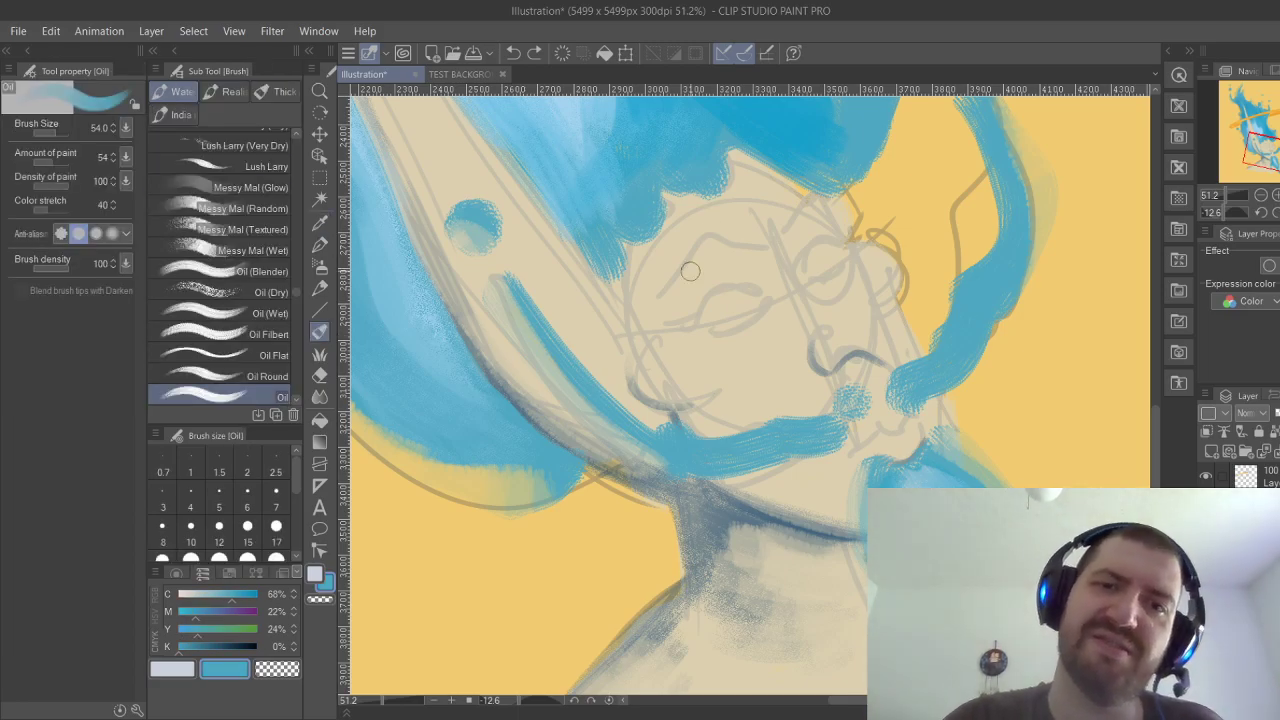
mouse_move(663, 293)
mouse_down()
mouse_move(693, 253)
mouse_move(720, 248)
mouse_up()
key(ctrl+z)
mouse_move(652, 296)
mouse_down()
mouse_move(720, 244)
mouse_move(707, 239)
mouse_move(769, 242)
mouse_move(848, 207)
mouse_up()
key(ctrl+z)
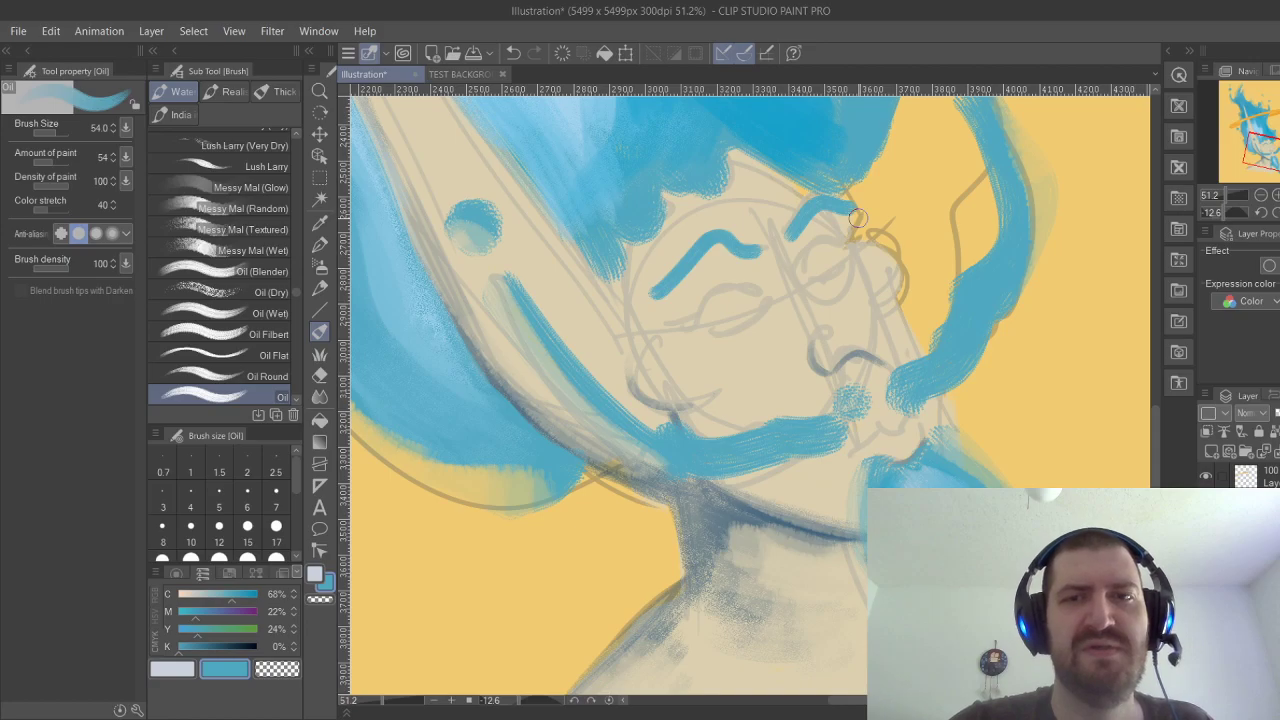
Change the paint colour to a very pale blue with cyan 12%, magenta 0% and yellow 0%.
click(202, 594)
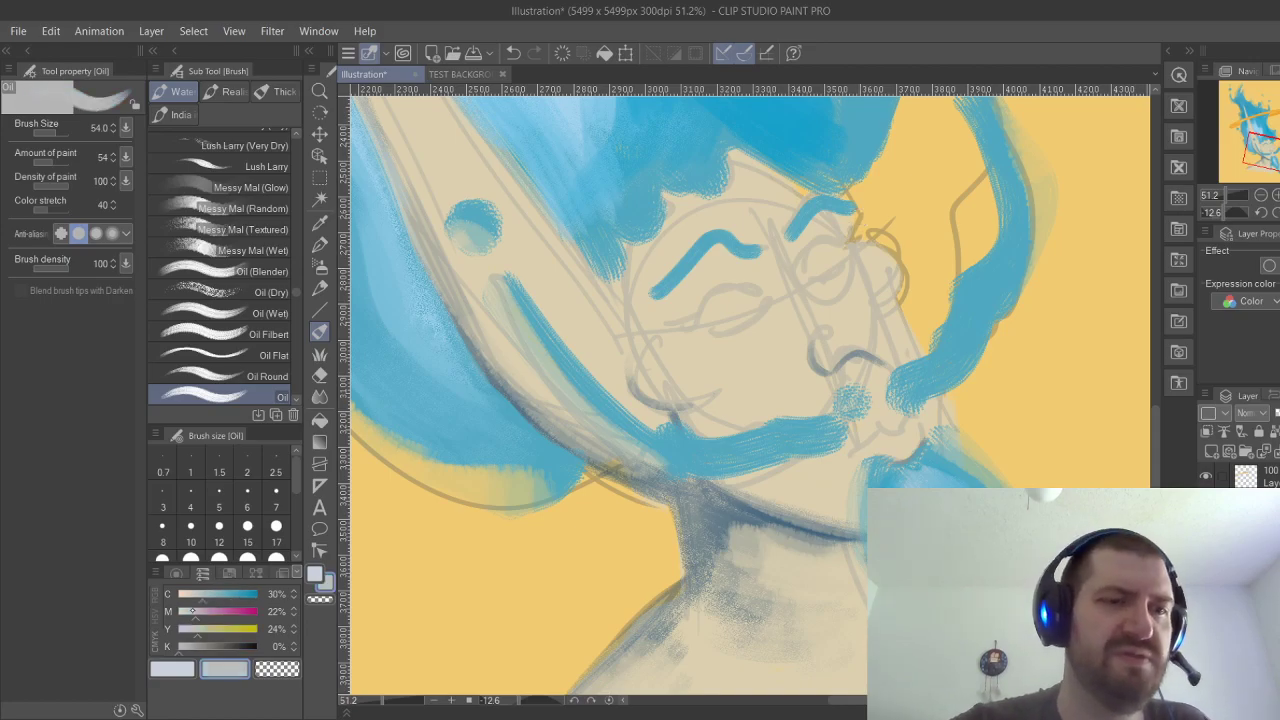
click(186, 612)
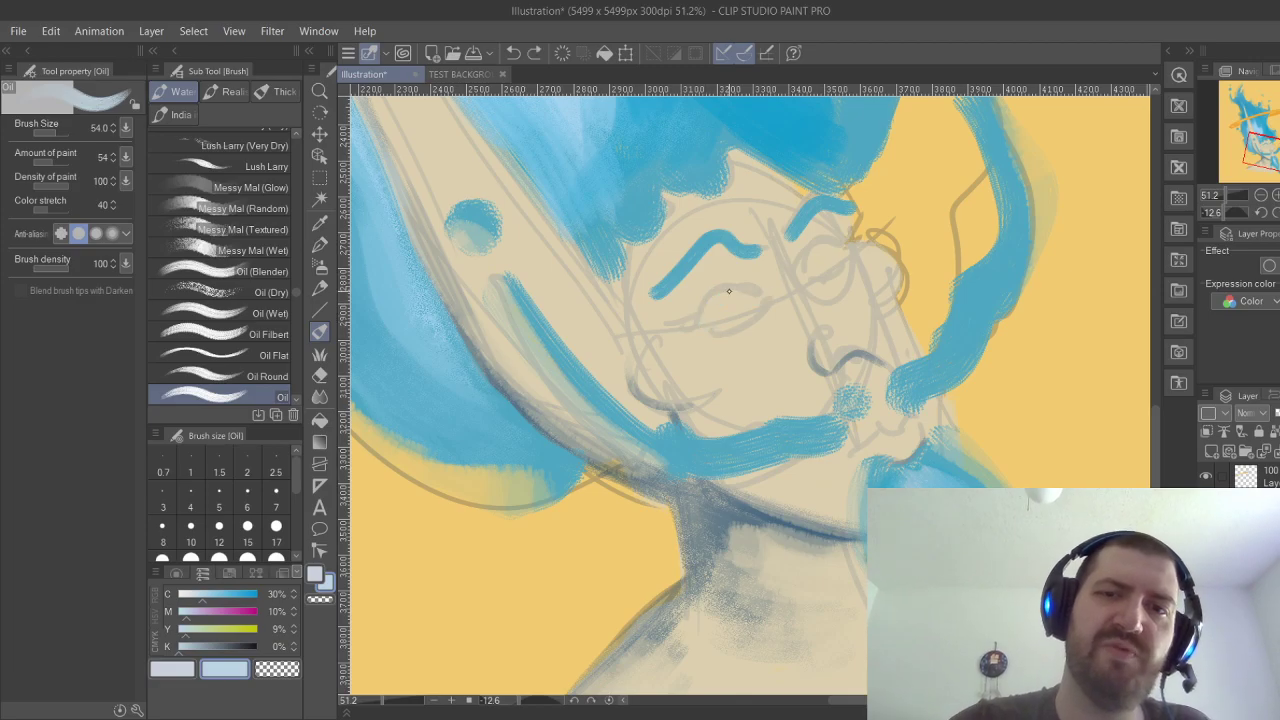
key(ctrl+z)
click(179, 612)
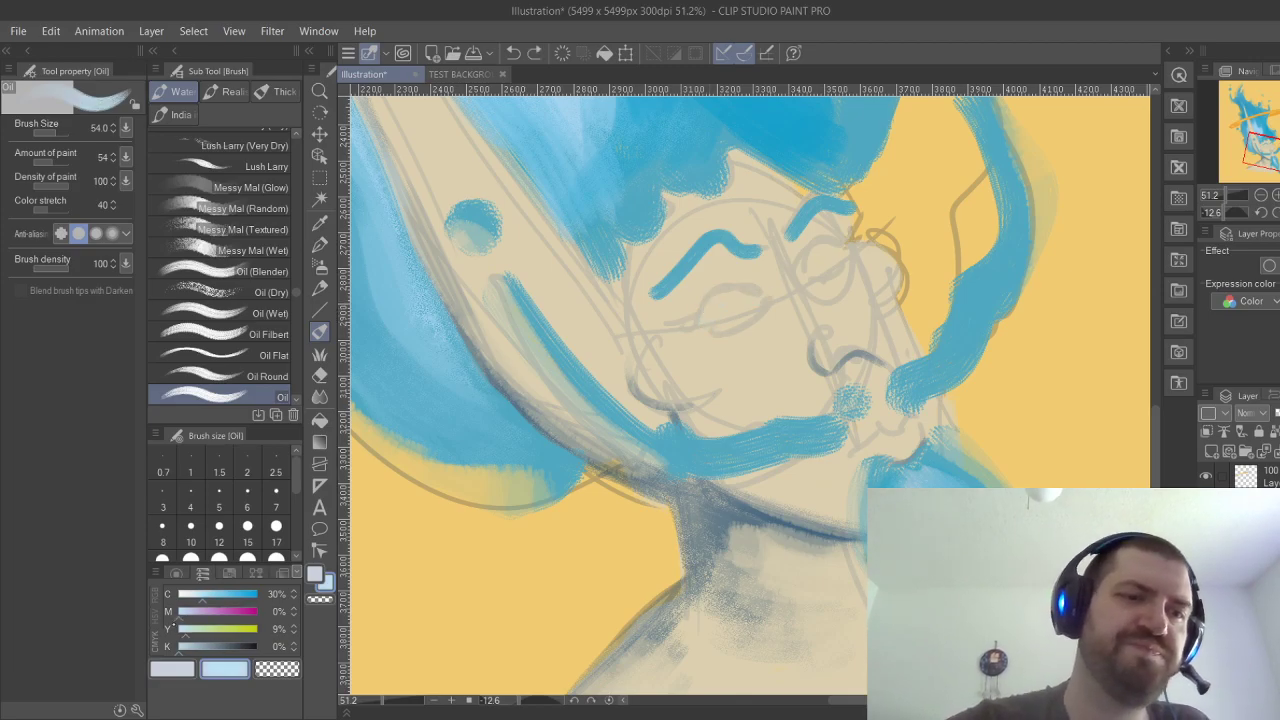
click(179, 630)
click(188, 596)
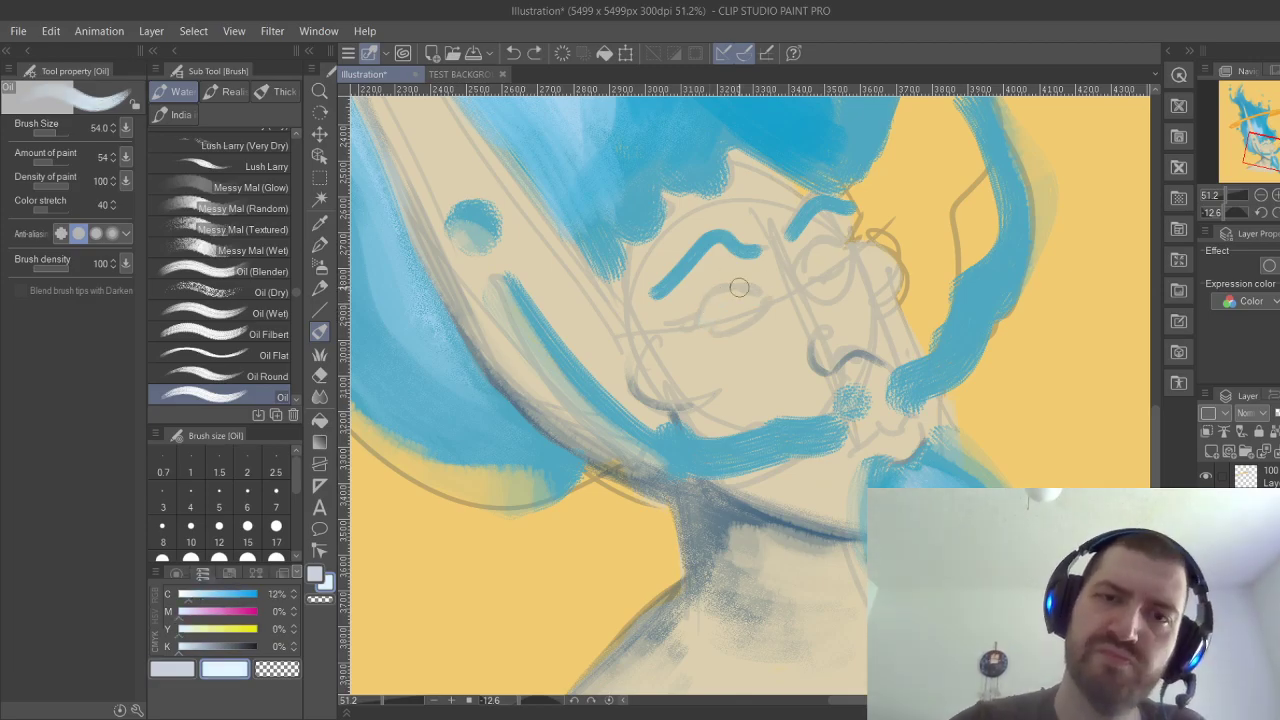
Fill both sketched eyes with solid pale ovals using the Oil brush.
mouse_move(705, 319)
mouse_down()
mouse_move(764, 302)
mouse_move(735, 321)
mouse_move(761, 297)
mouse_move(703, 314)
mouse_move(737, 283)
mouse_move(754, 303)
mouse_move(711, 311)
mouse_move(756, 311)
mouse_move(718, 311)
mouse_up()
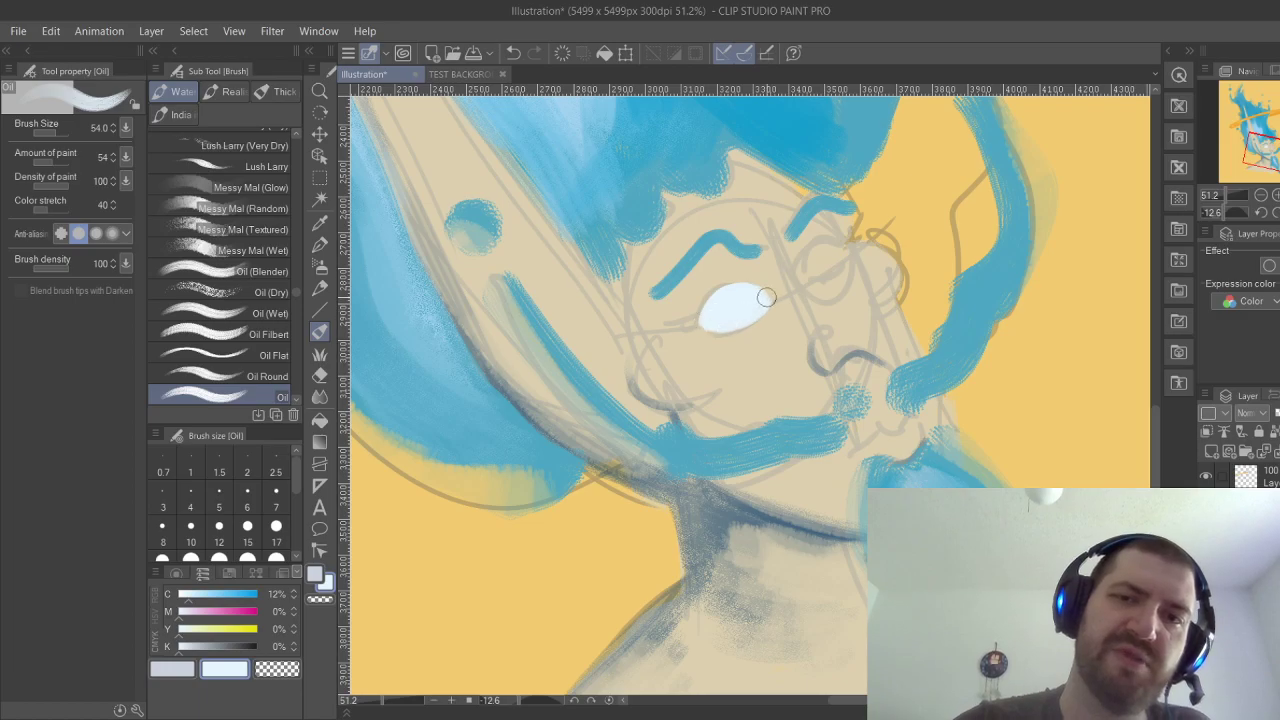
mouse_move(819, 269)
mouse_down()
mouse_move(810, 262)
mouse_move(837, 260)
mouse_up()
key(ctrl+z)
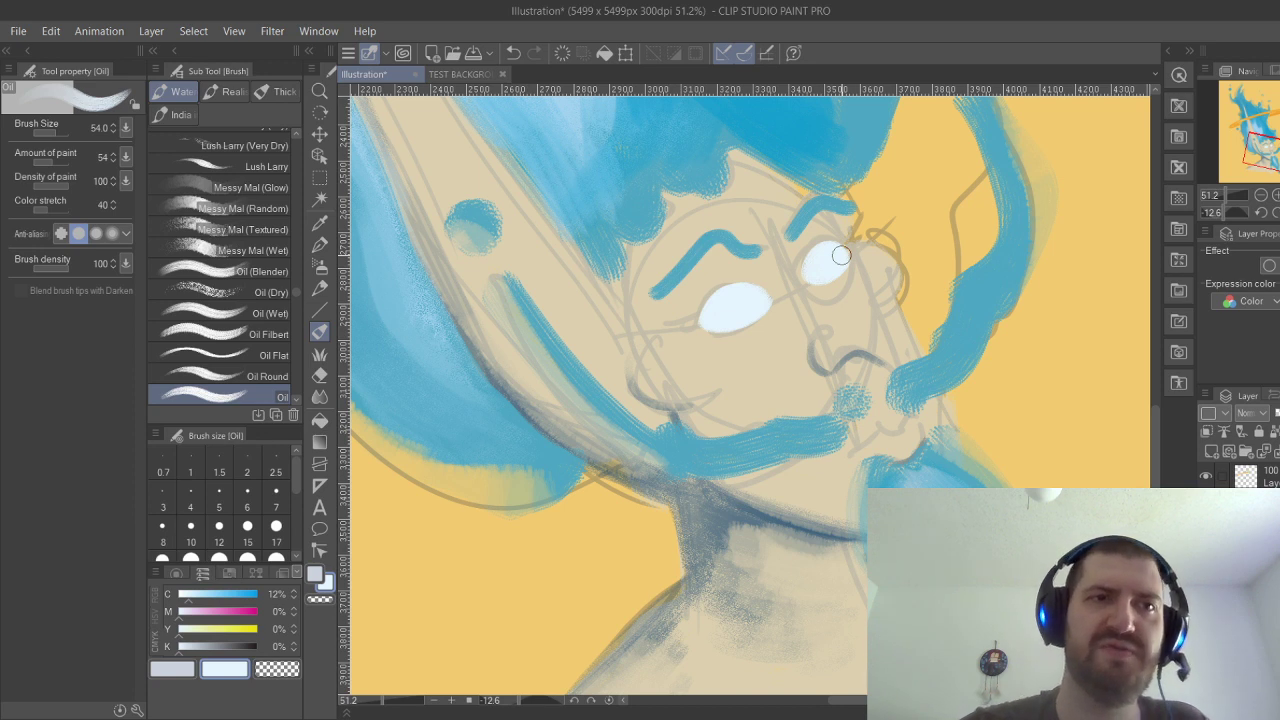
Switch to the Gouache brush and set its size to 33.
click(277, 91)
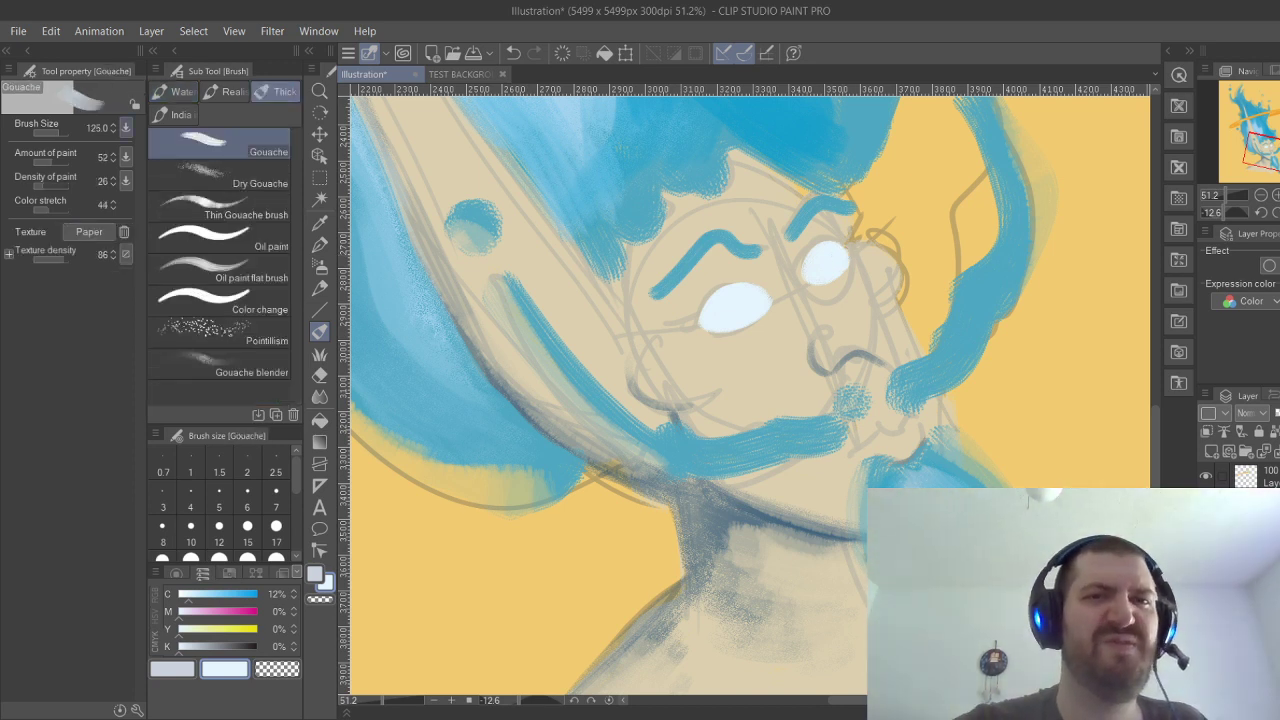
drag(58, 131, 50, 131)
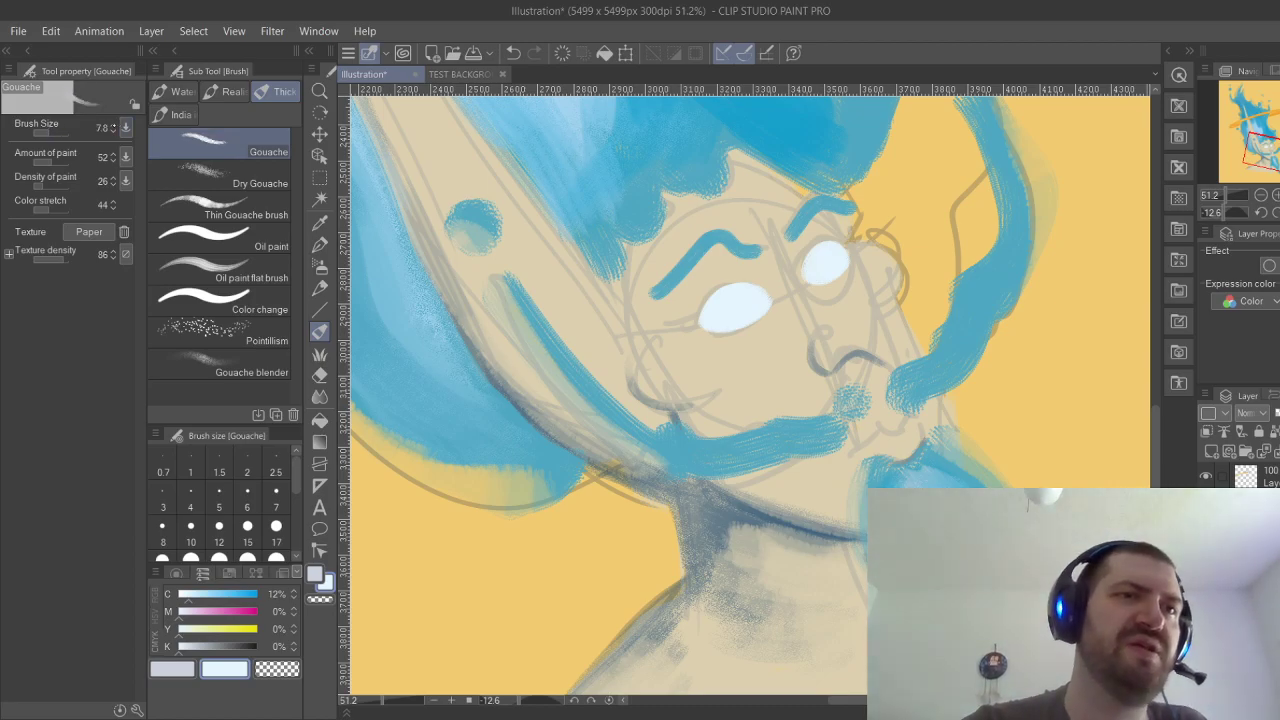
key(bracketright)
key(bracketright)
key(bracketright)
key(bracketright)
key(bracketright)
key(bracketright)
key(bracketright)
key(bracketright)
key(bracketright)
key(bracketright)
key(bracketright)
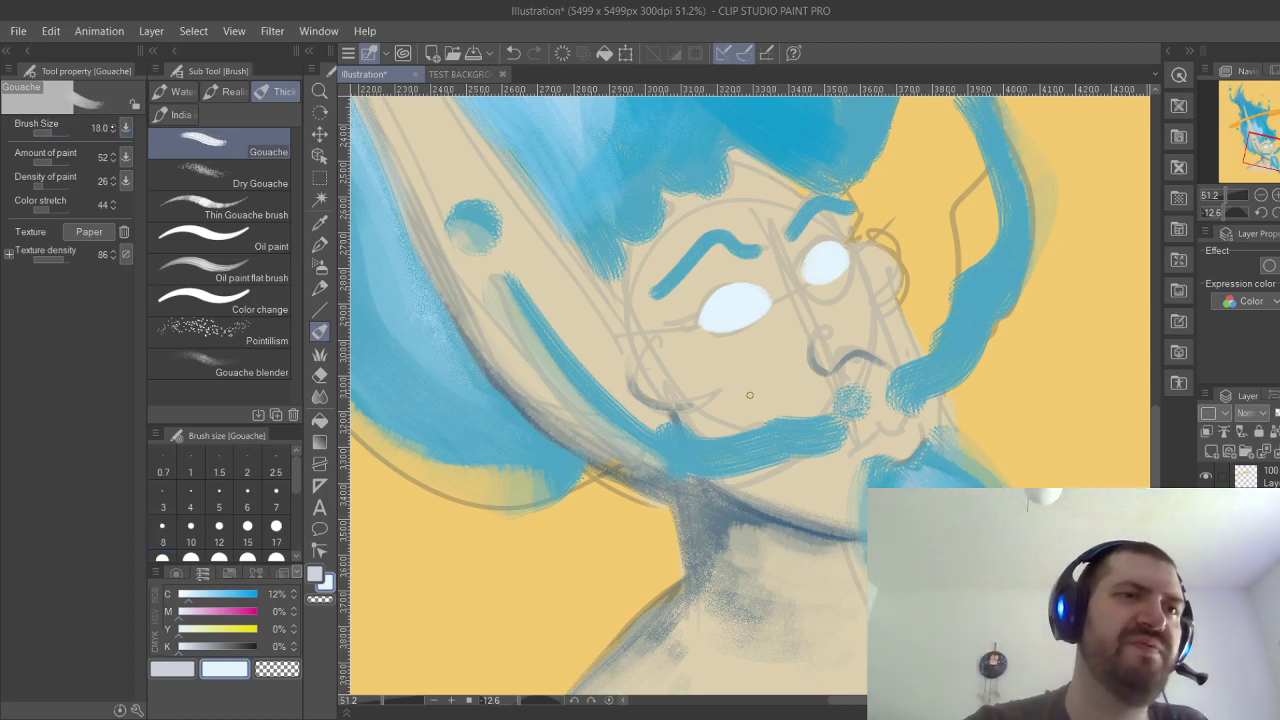
key(bracketright)
key(bracketright)
key(bracketright)
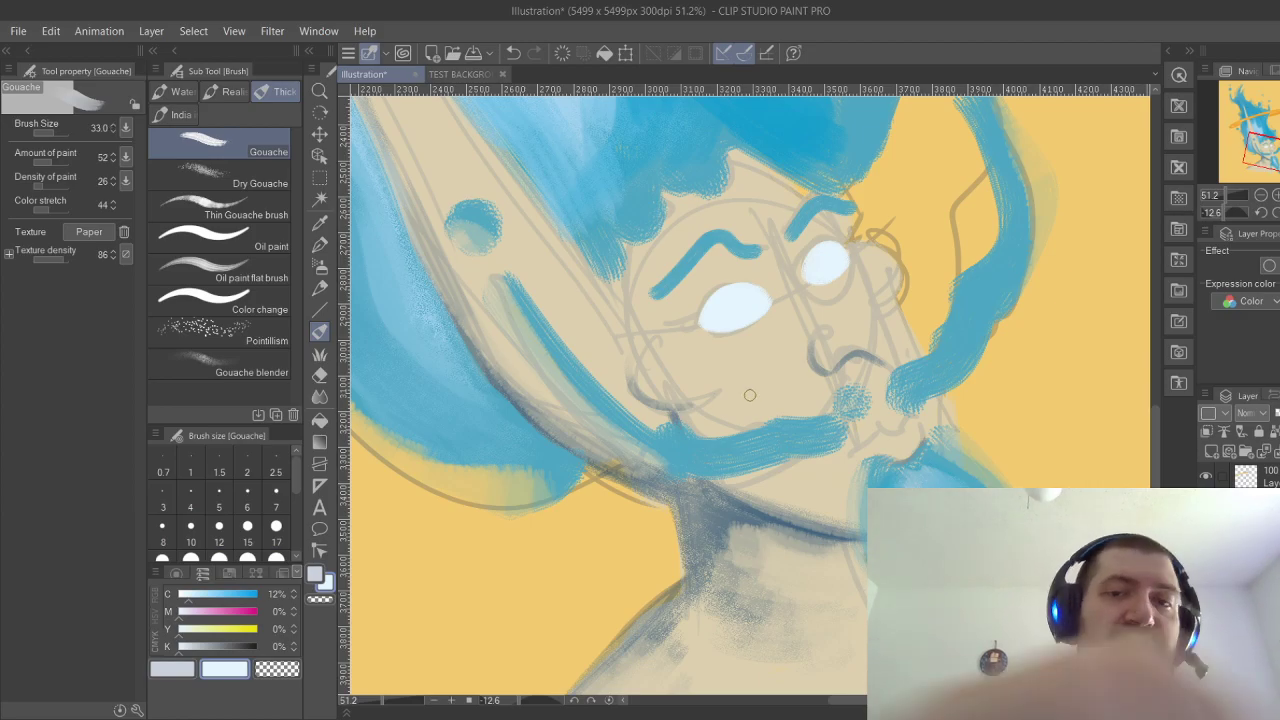
key(bracketright)
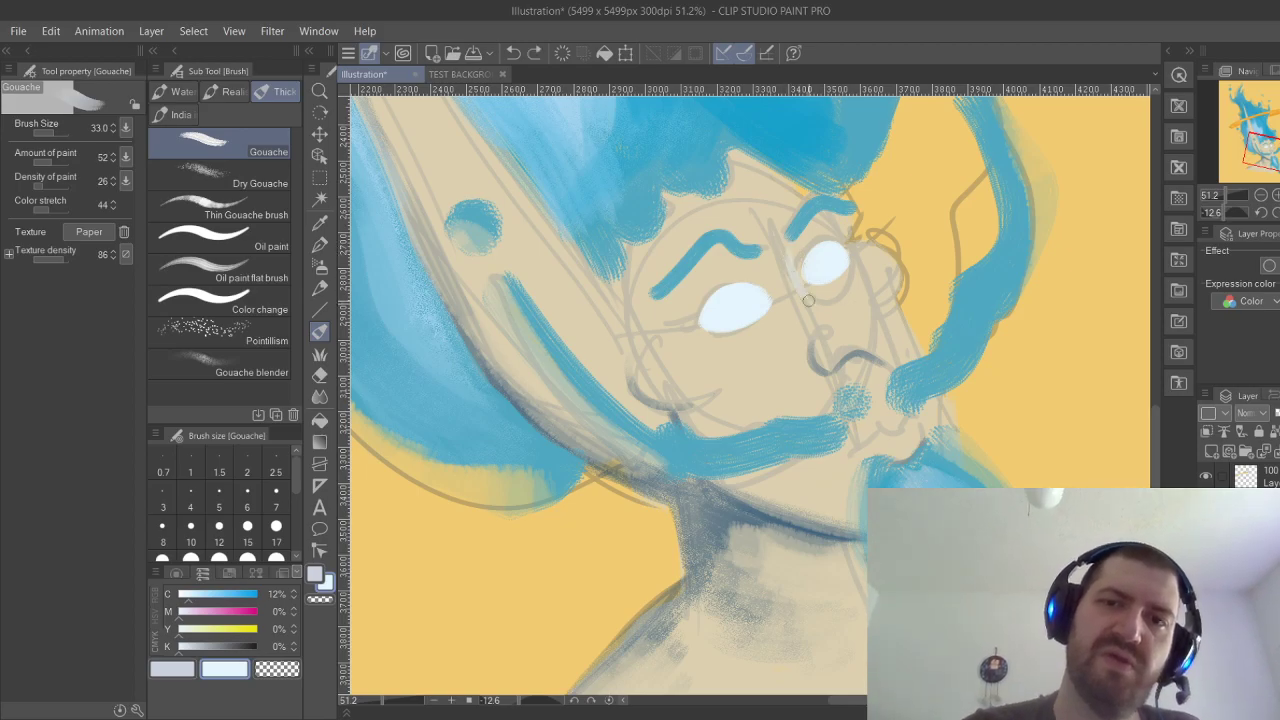
Paint a pale curved line around the inner and lower side of the right eye with the Gouache brush.
key(ctrl+z)
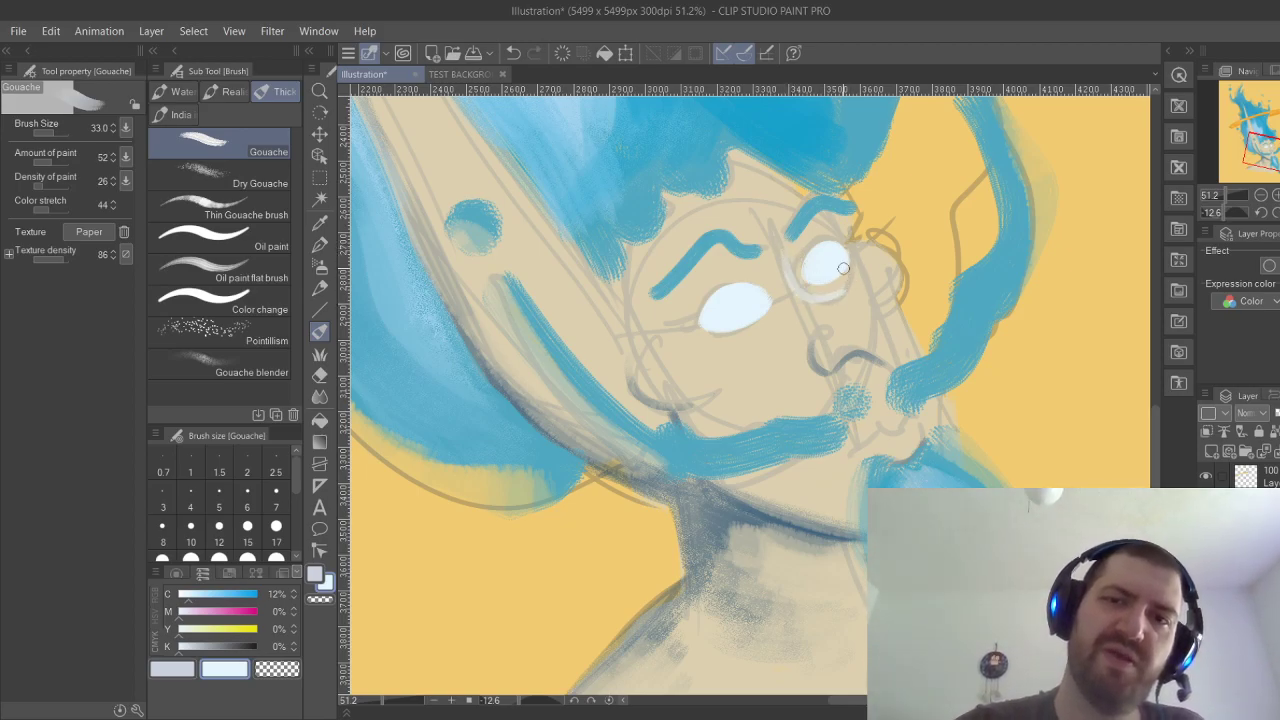
drag(795, 259, 803, 295)
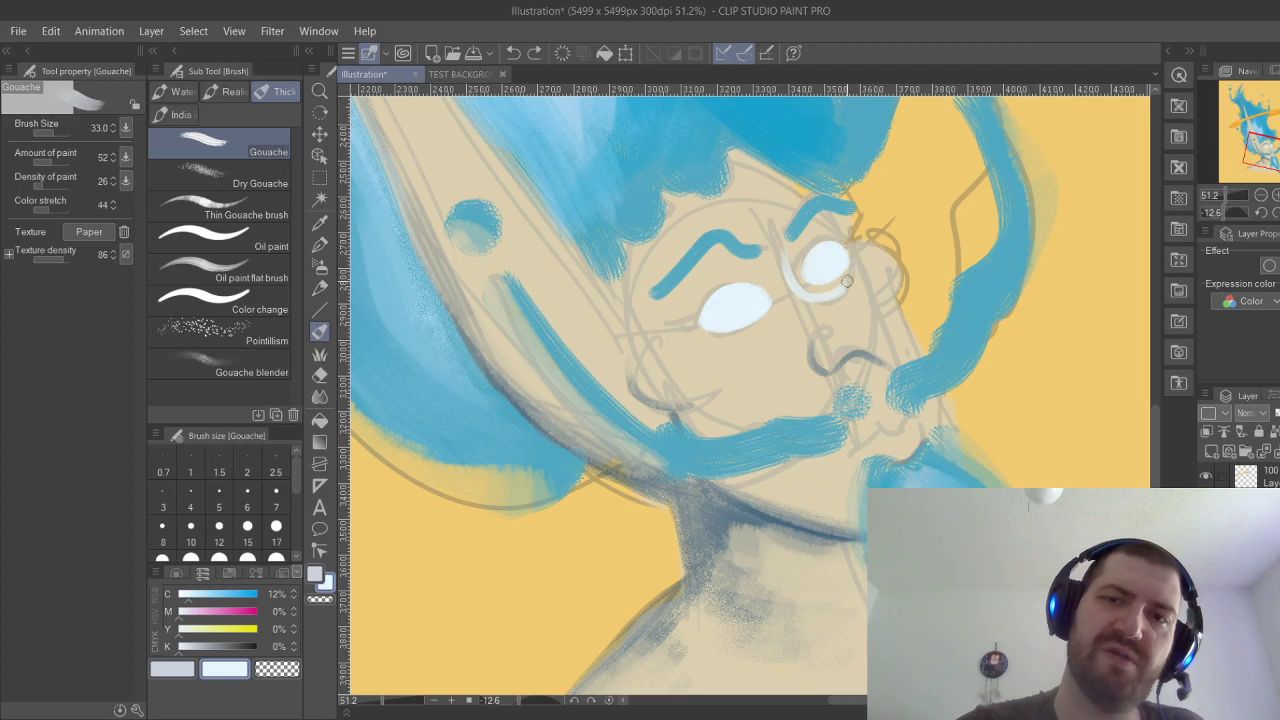
drag(803, 295, 857, 266)
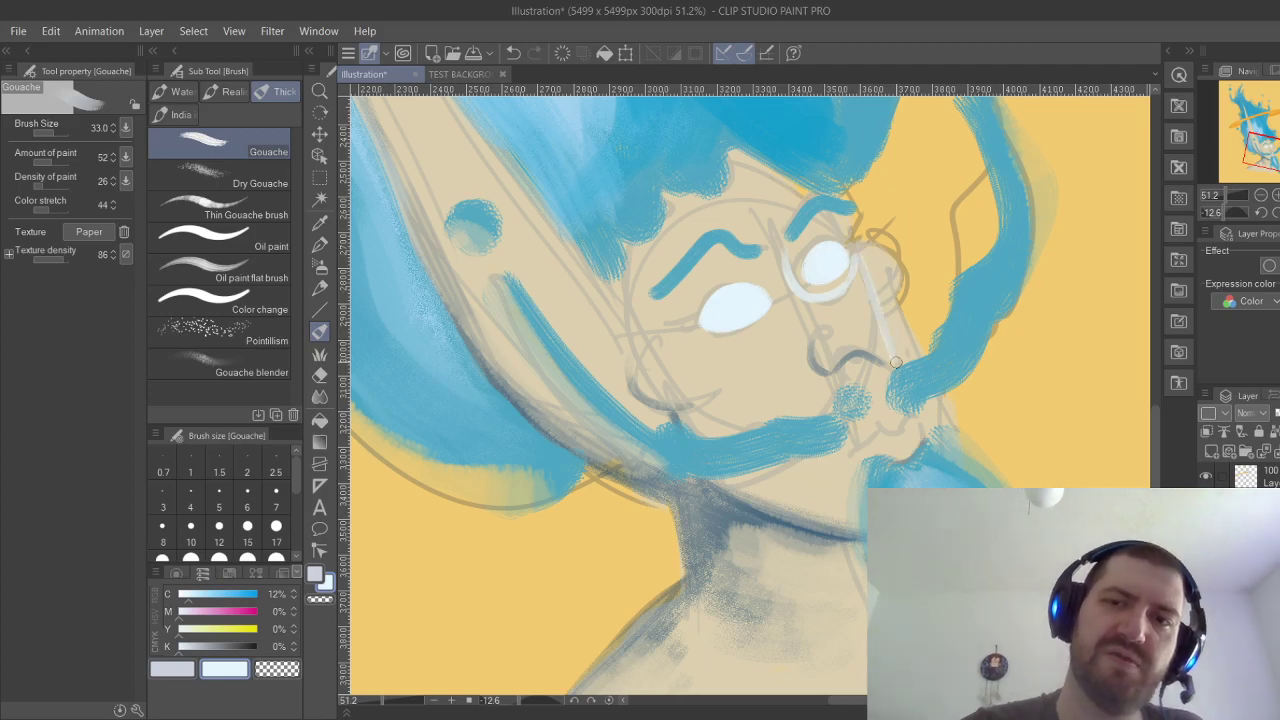
Build up a pale line from the right eye down the nose bridge and around the underside of the nose.
drag(892, 352, 856, 264)
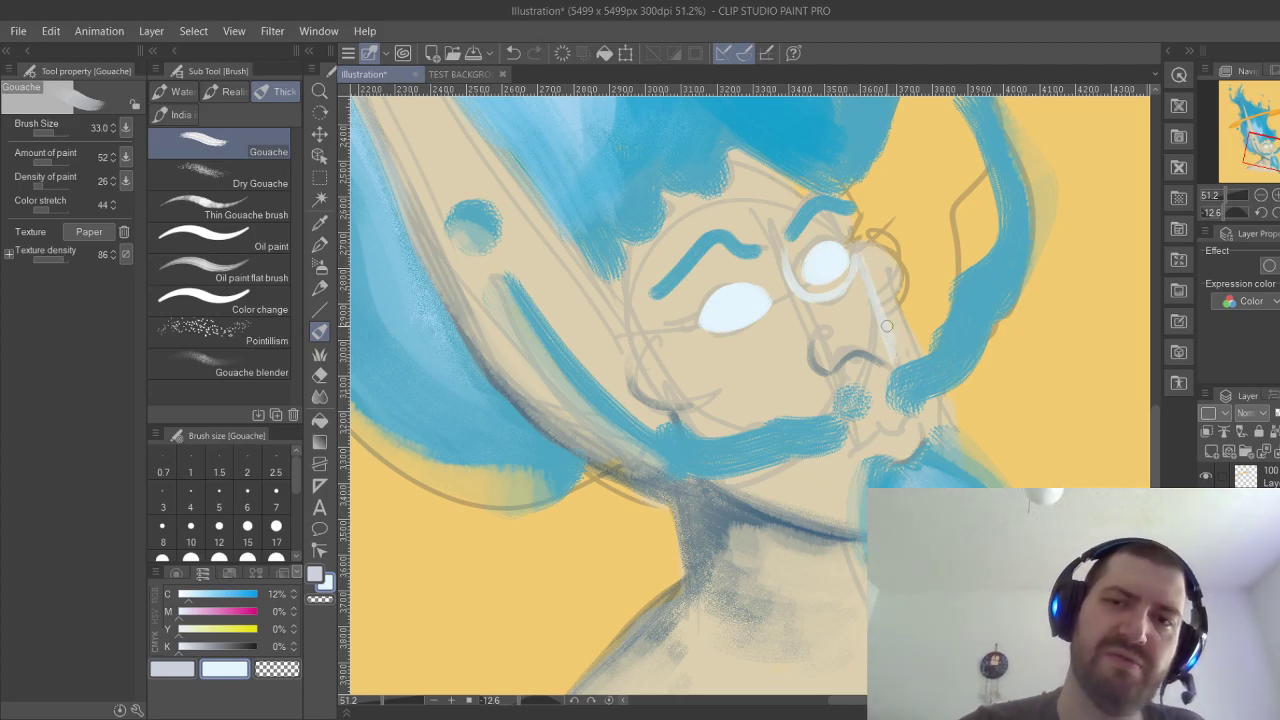
drag(892, 354, 862, 280)
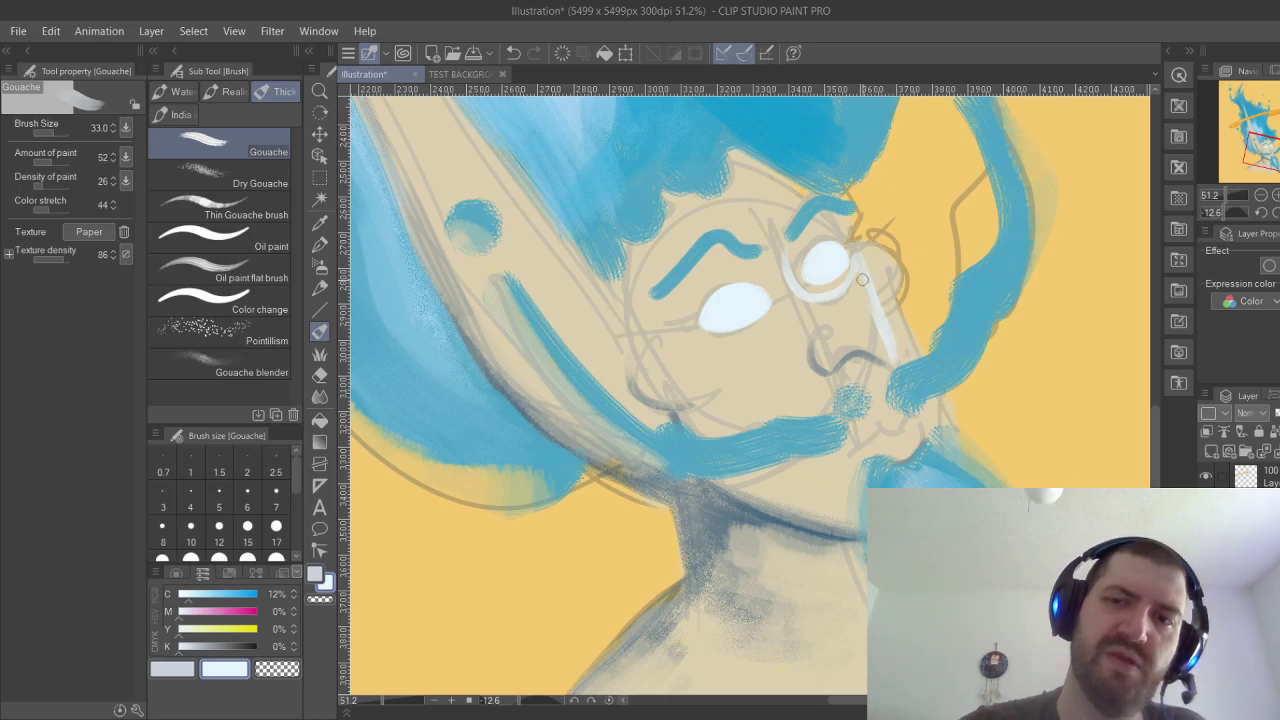
drag(862, 281, 892, 351)
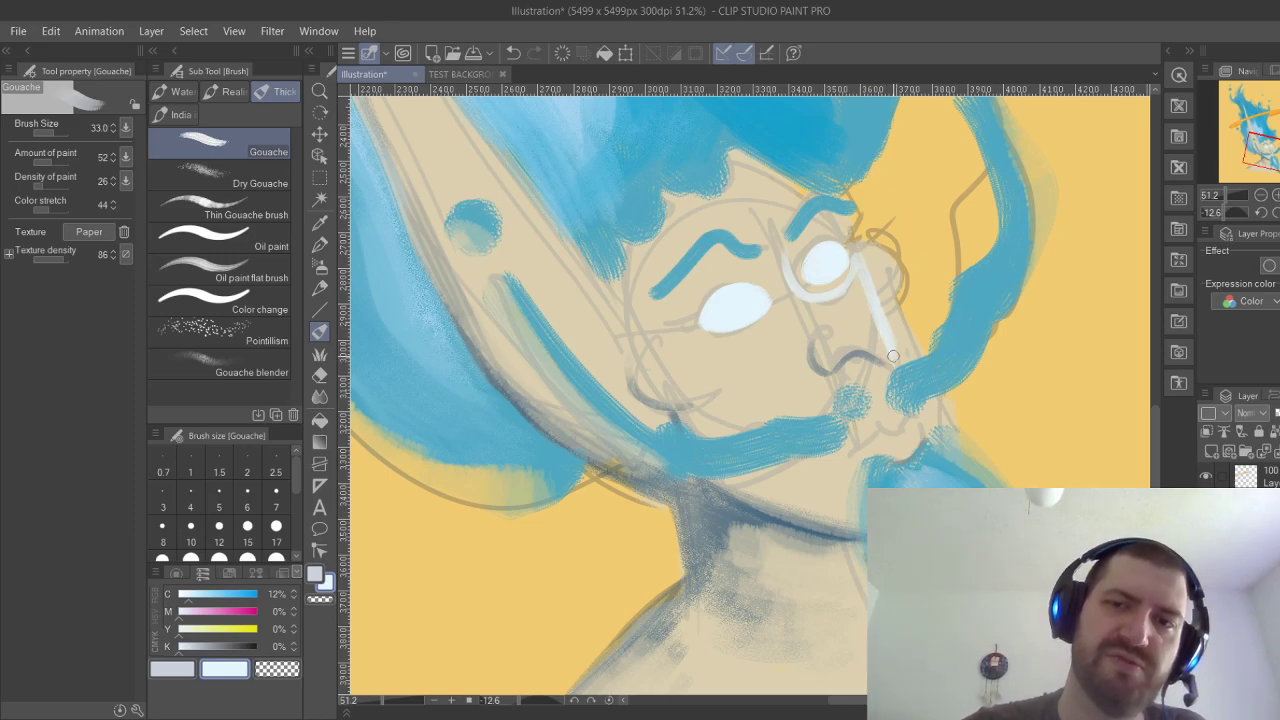
drag(893, 355, 873, 311)
drag(873, 311, 892, 366)
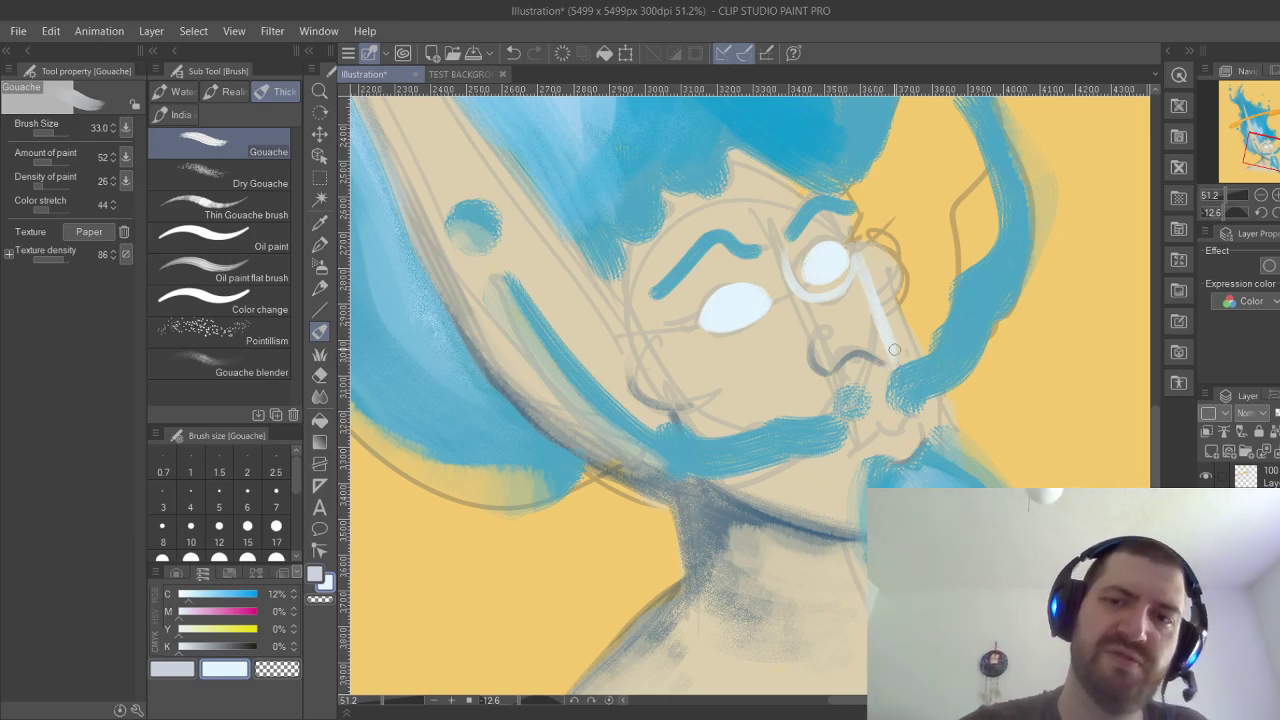
drag(882, 314, 894, 359)
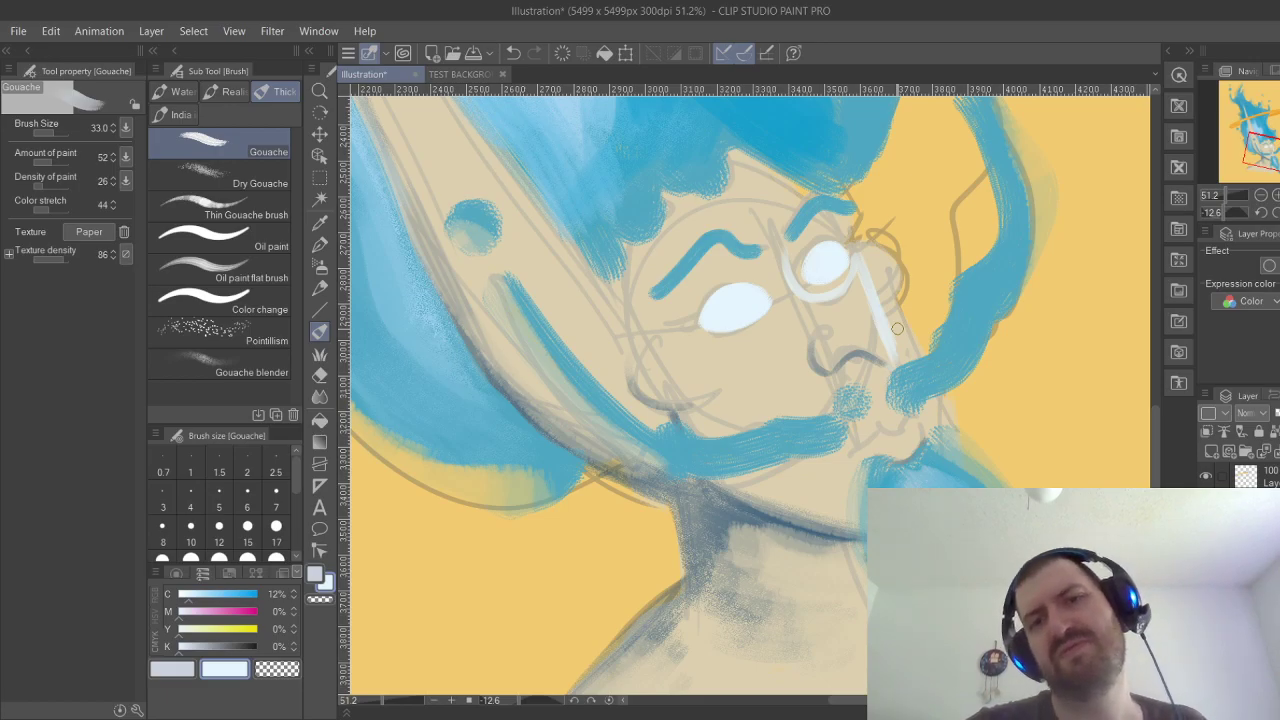
drag(897, 328, 886, 360)
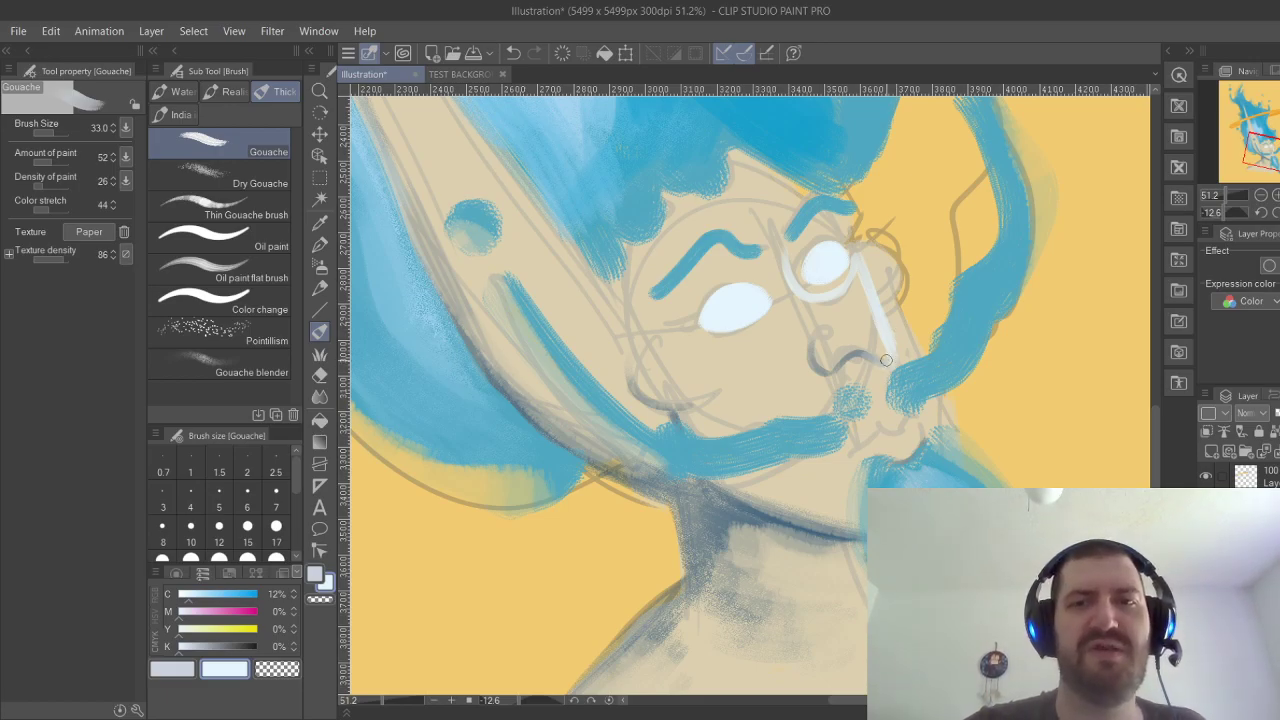
drag(886, 360, 858, 356)
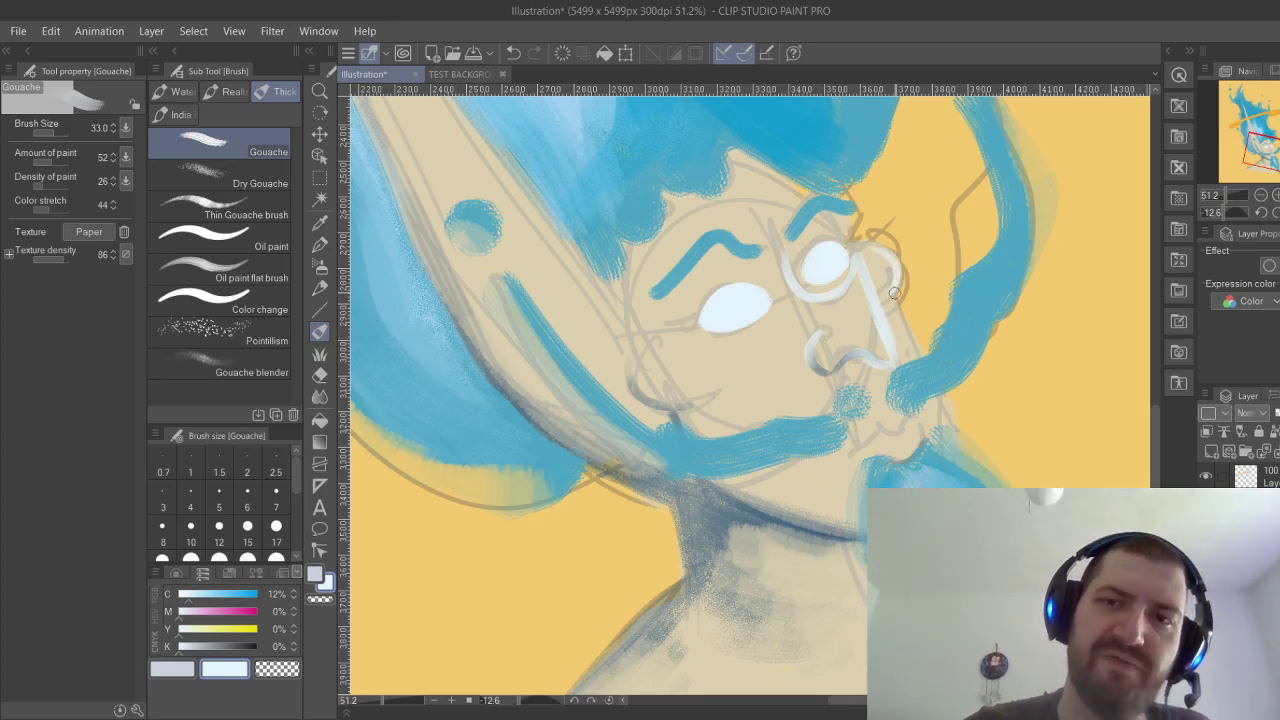
Paint pale Gouache lines over the sketched outer edge of the nose, the lips and the curves of both cheeks.
drag(893, 278, 892, 295)
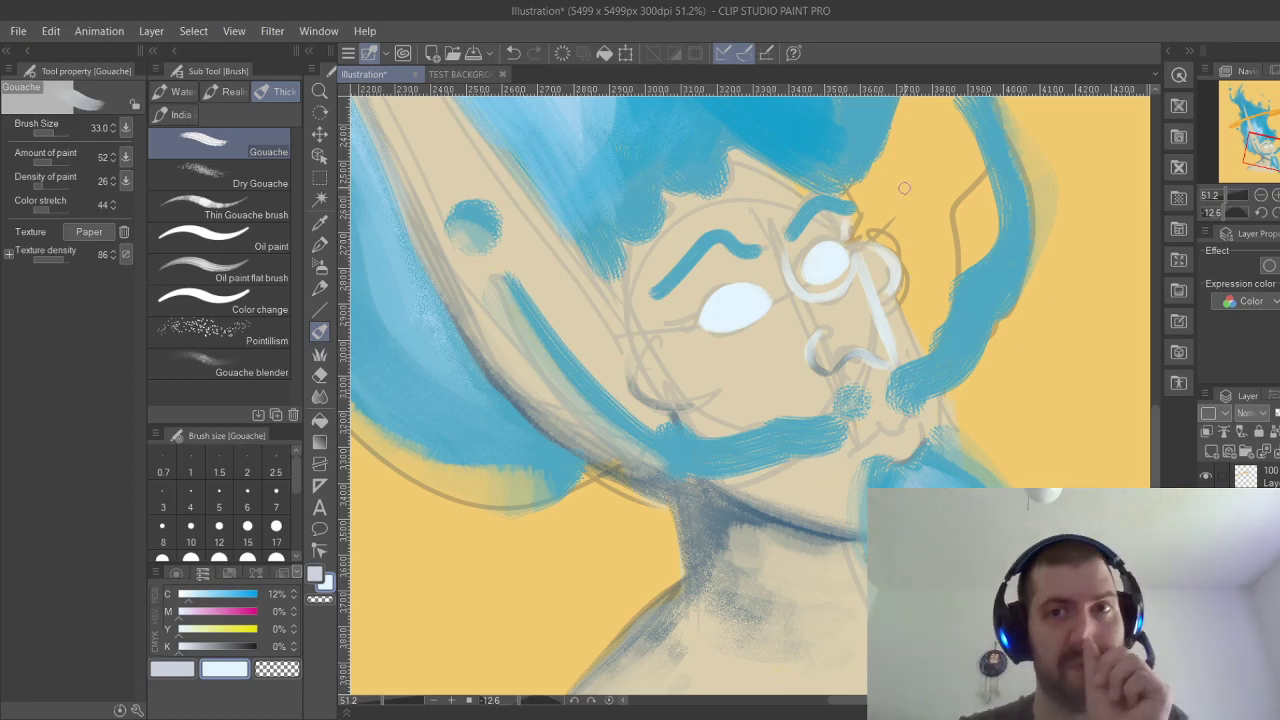
drag(898, 303, 952, 447)
key(ctrl+z)
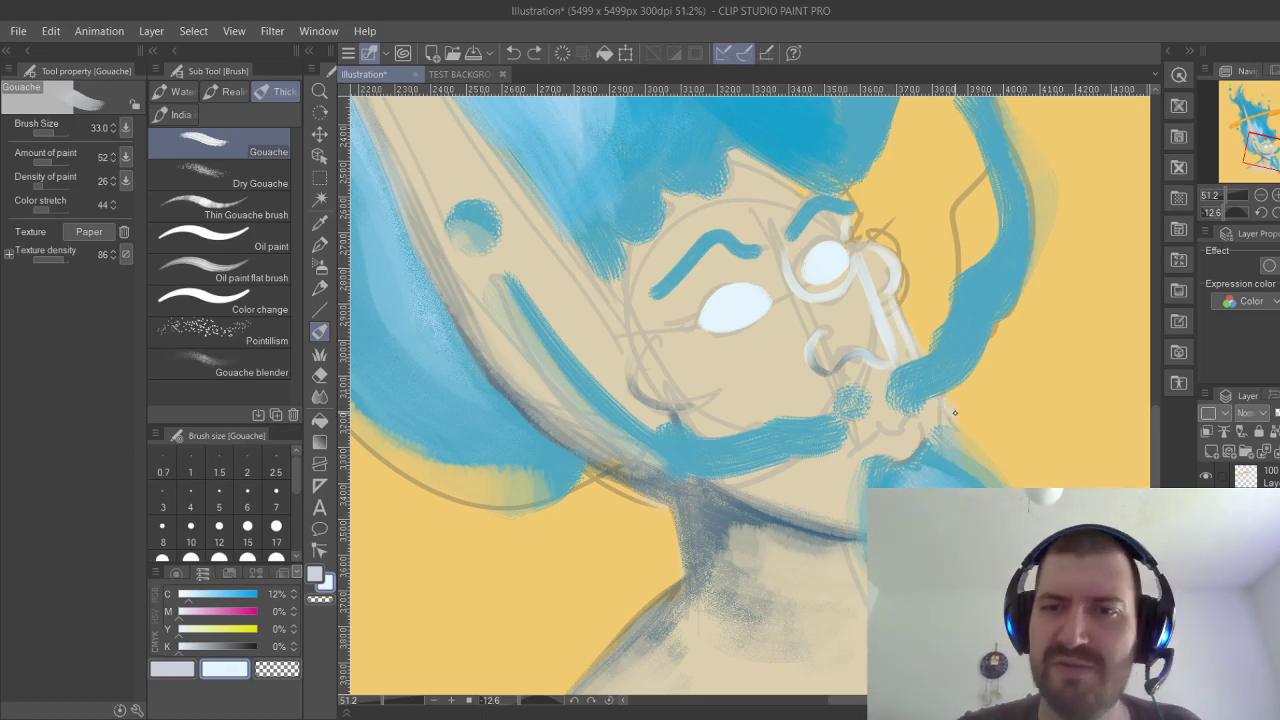
drag(937, 398, 952, 446)
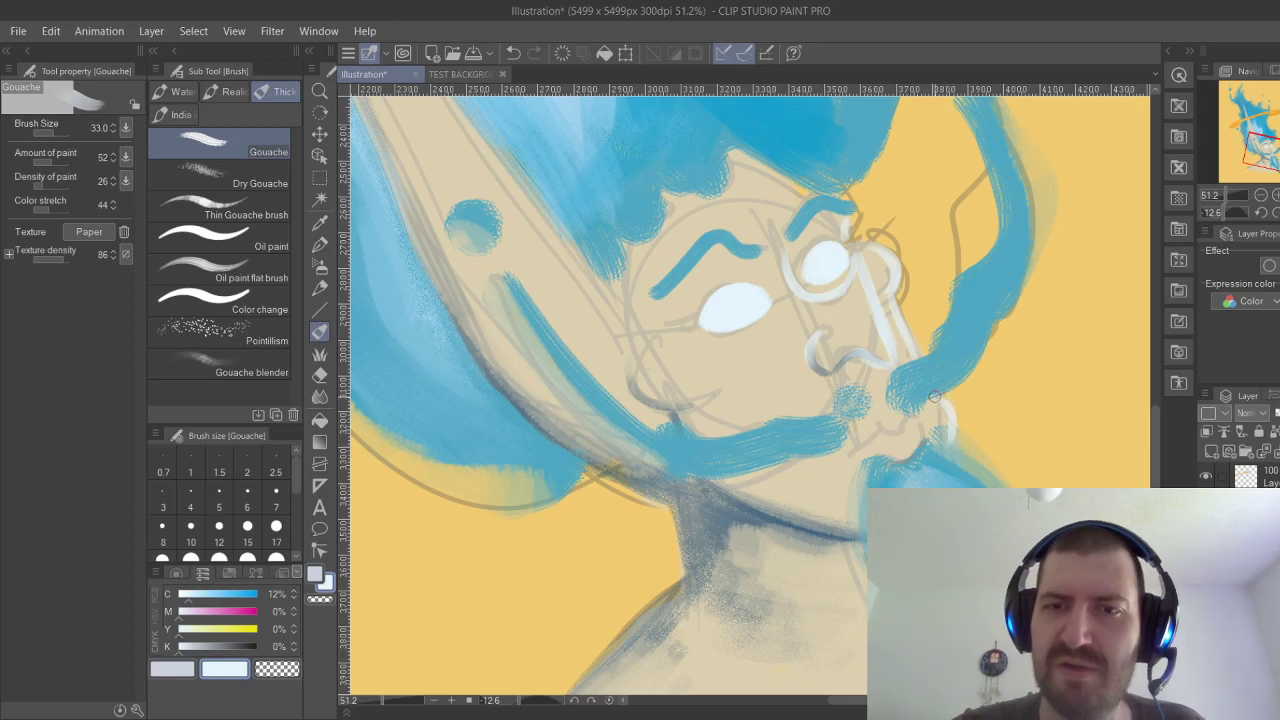
mouse_move(861, 442)
mouse_down()
mouse_move(896, 434)
mouse_move(884, 431)
mouse_move(917, 419)
mouse_move(926, 437)
mouse_move(916, 426)
mouse_move(891, 467)
mouse_move(919, 452)
mouse_move(919, 433)
mouse_move(886, 457)
mouse_move(920, 435)
mouse_move(886, 461)
mouse_move(921, 450)
mouse_move(904, 464)
mouse_move(921, 433)
mouse_move(879, 460)
mouse_up()
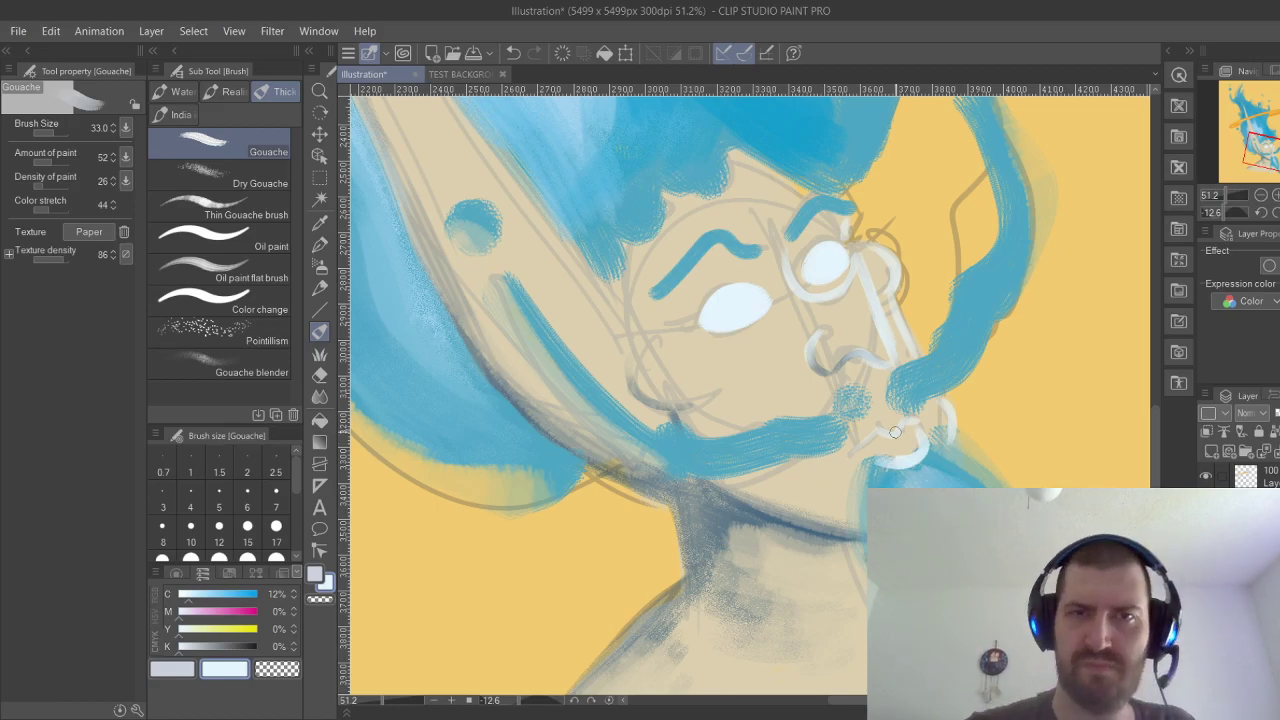
mouse_move(636, 389)
mouse_down()
mouse_move(642, 353)
mouse_move(663, 397)
mouse_move(630, 392)
mouse_up()
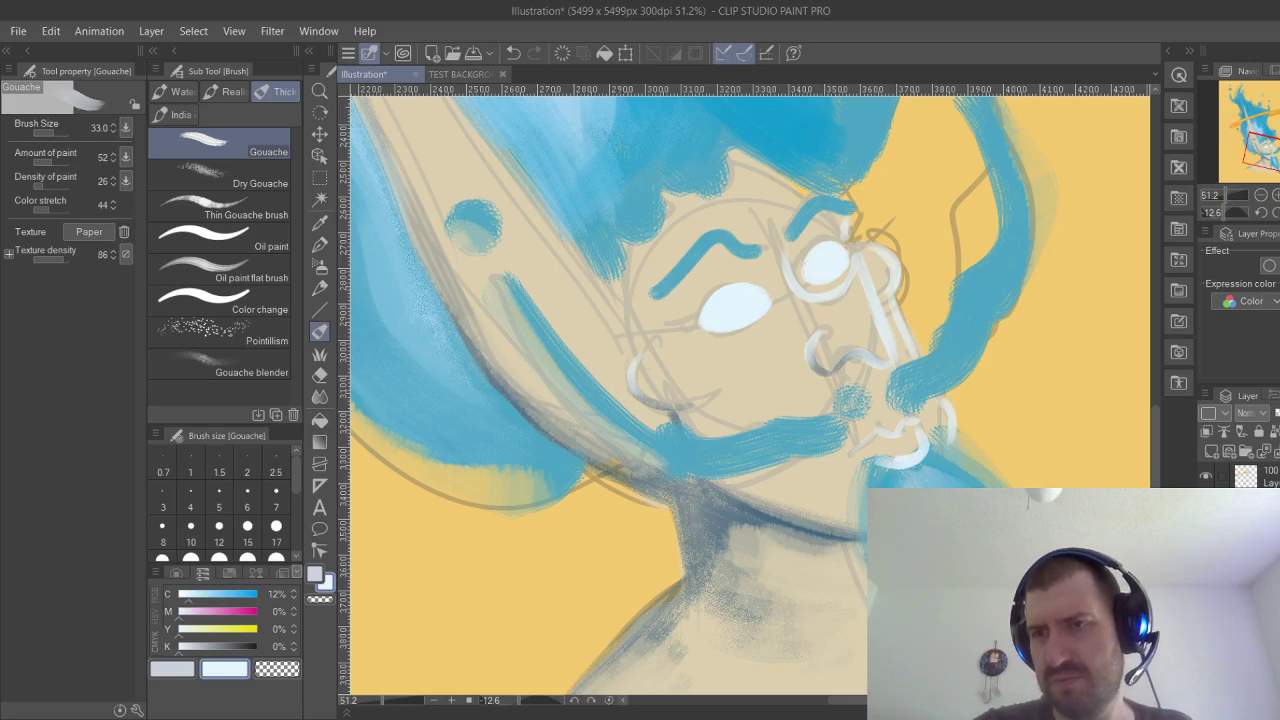
Raise the painted layer to full opacity so it covers the sketch lines.
drag(1275, 413, 1279, 413)
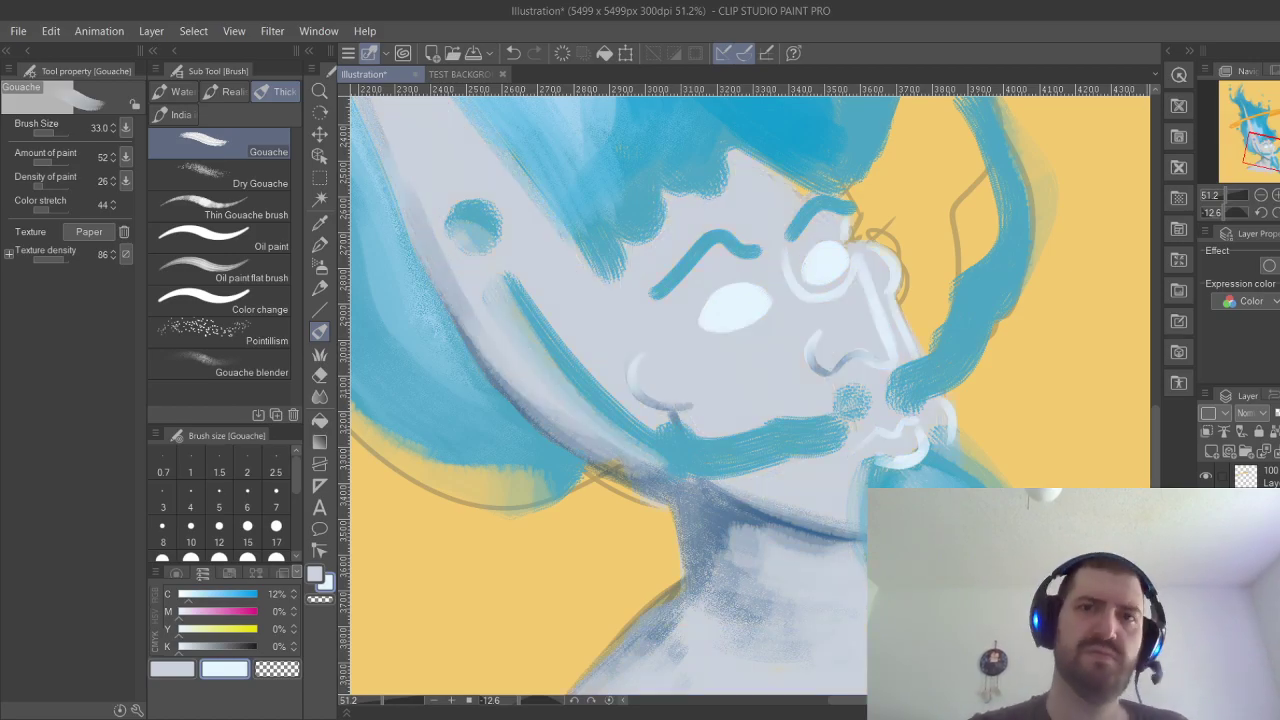
scroll(925, 341, down, 2)
drag(925, 341, 833, 336)
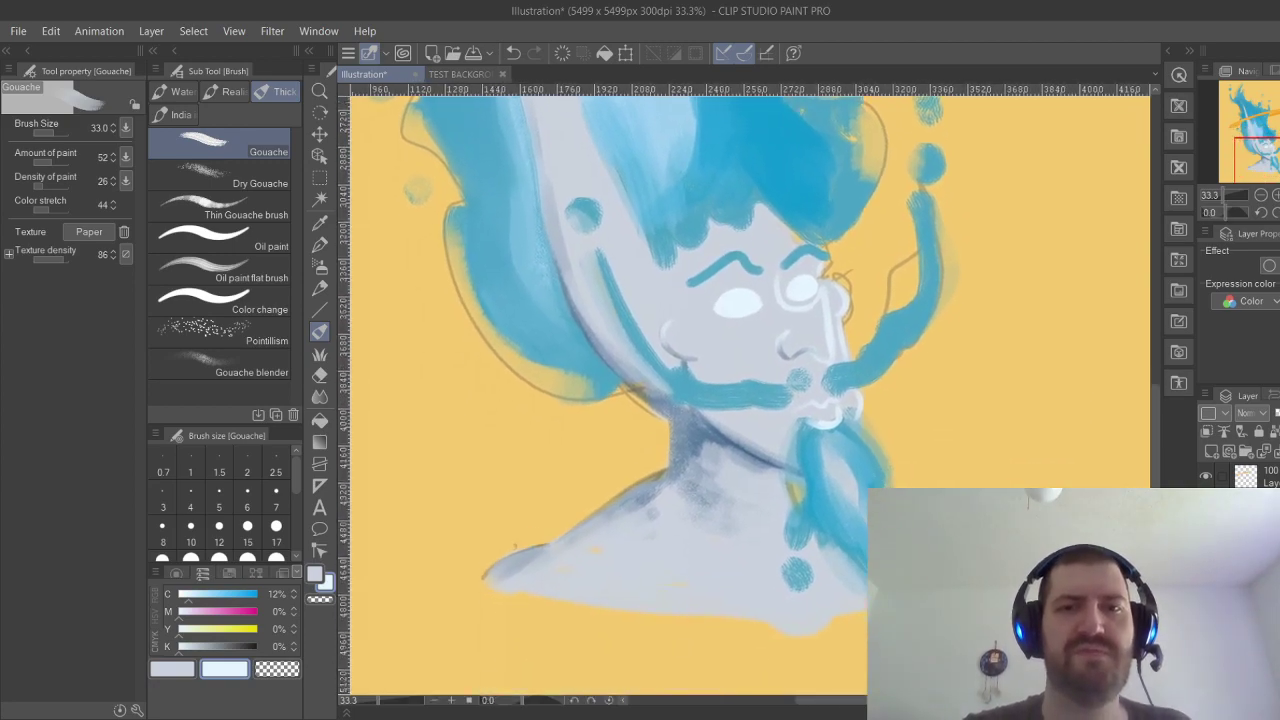
scroll(860, 478, up, 2)
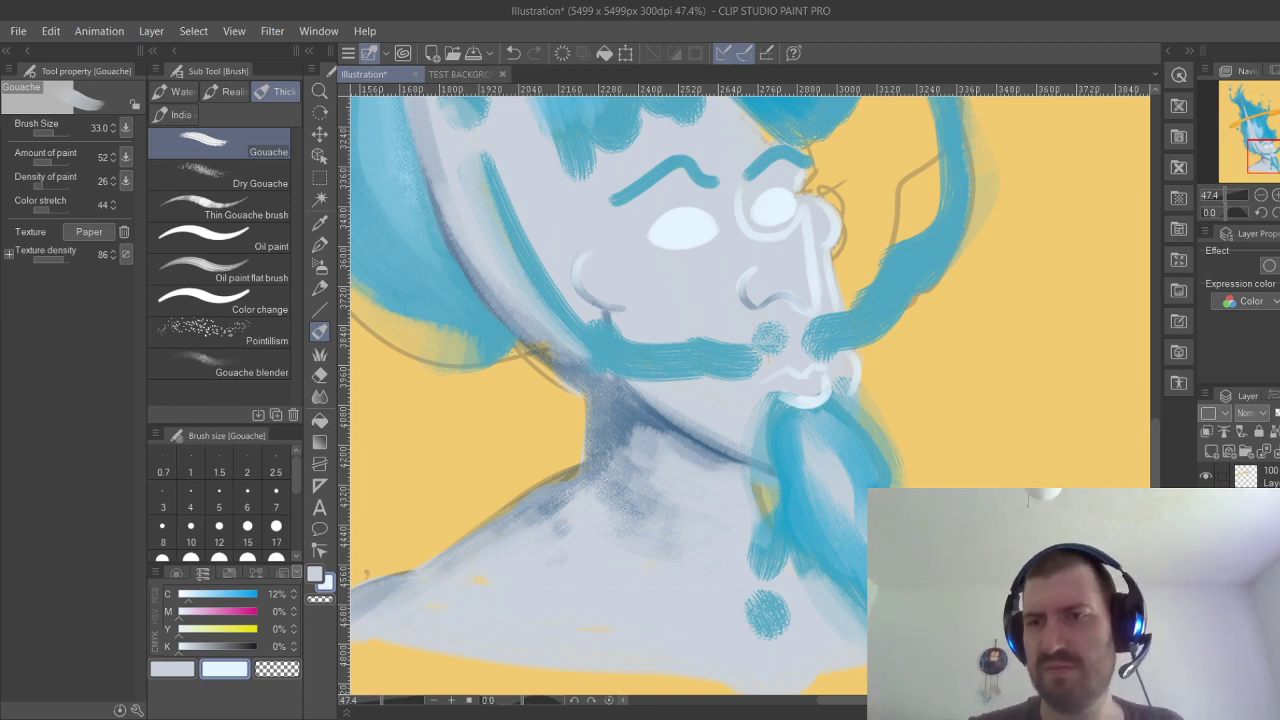
Compare the face with and without the latest brush strokes.
key(ctrl+z)
key(ctrl+z)
key(ctrl+z)
key(ctrl+y)
key(ctrl+y)
key(ctrl+y)
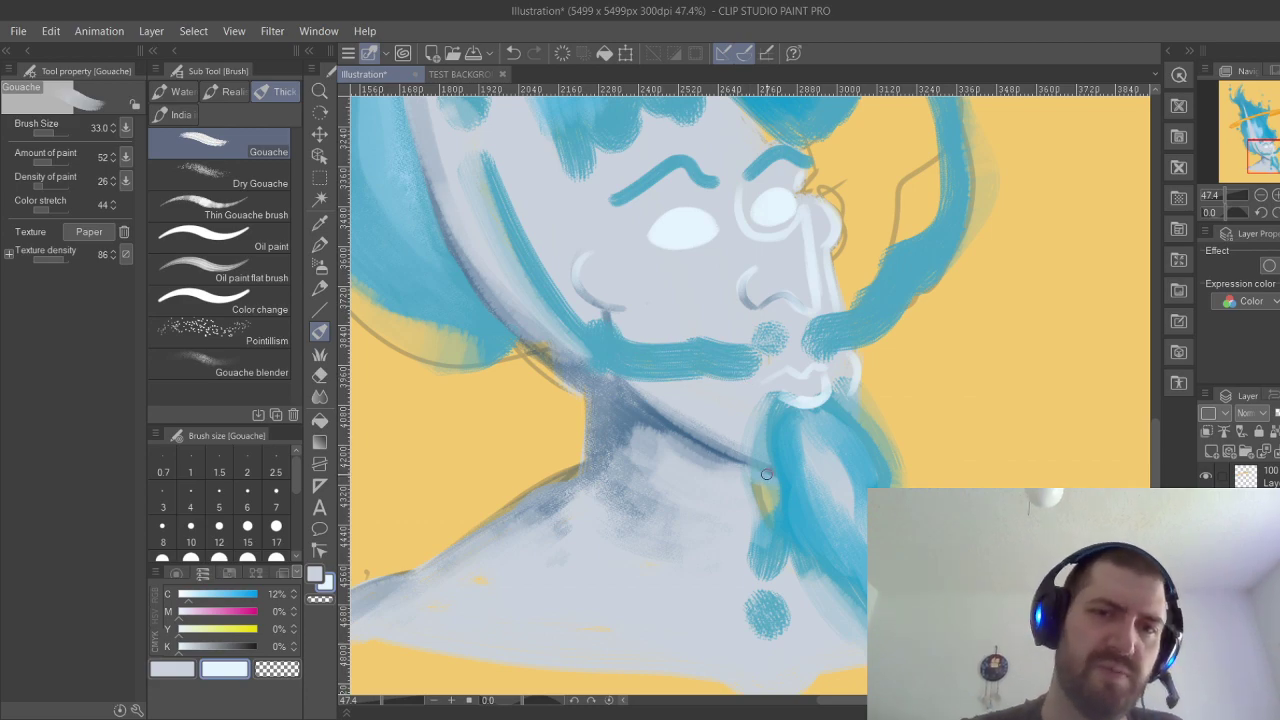
Paint a pale highlight along the lower edge of the jaw, above the dark neck shadow.
mouse_move(767, 474)
mouse_down()
mouse_move(640, 387)
mouse_move(677, 427)
mouse_move(760, 468)
mouse_up()
key(ctrl+z)
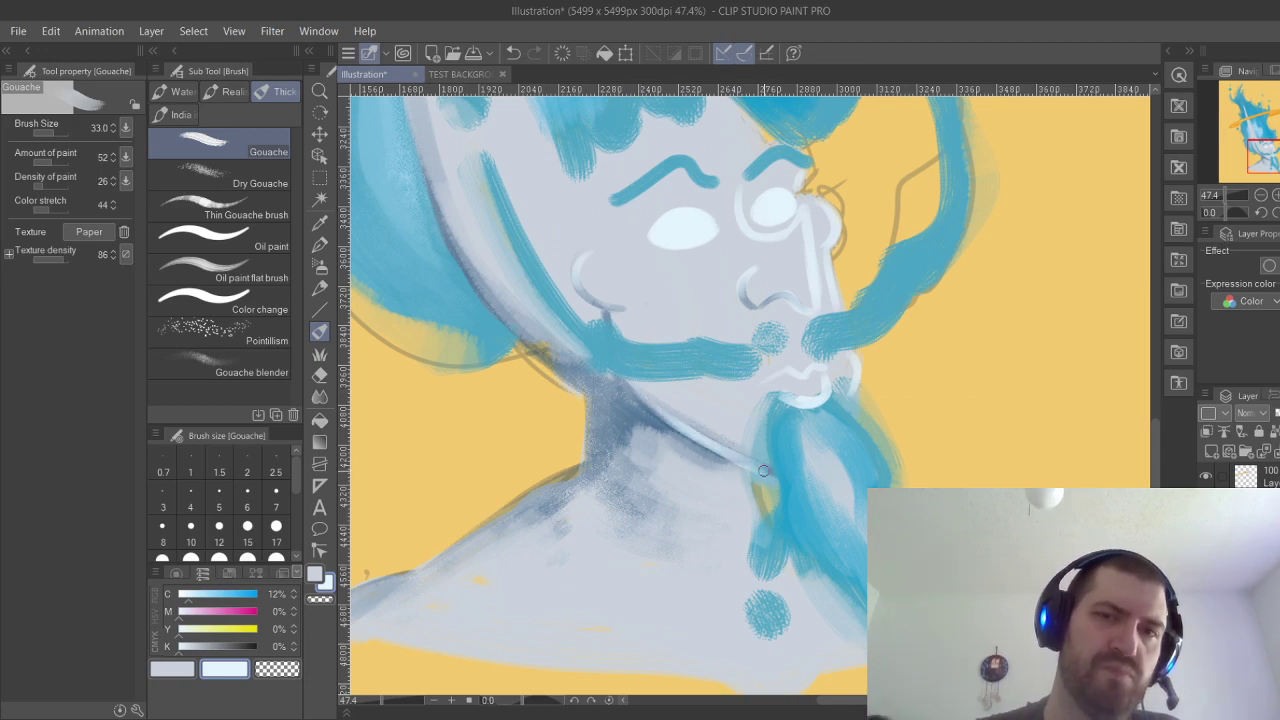
drag(665, 416, 749, 457)
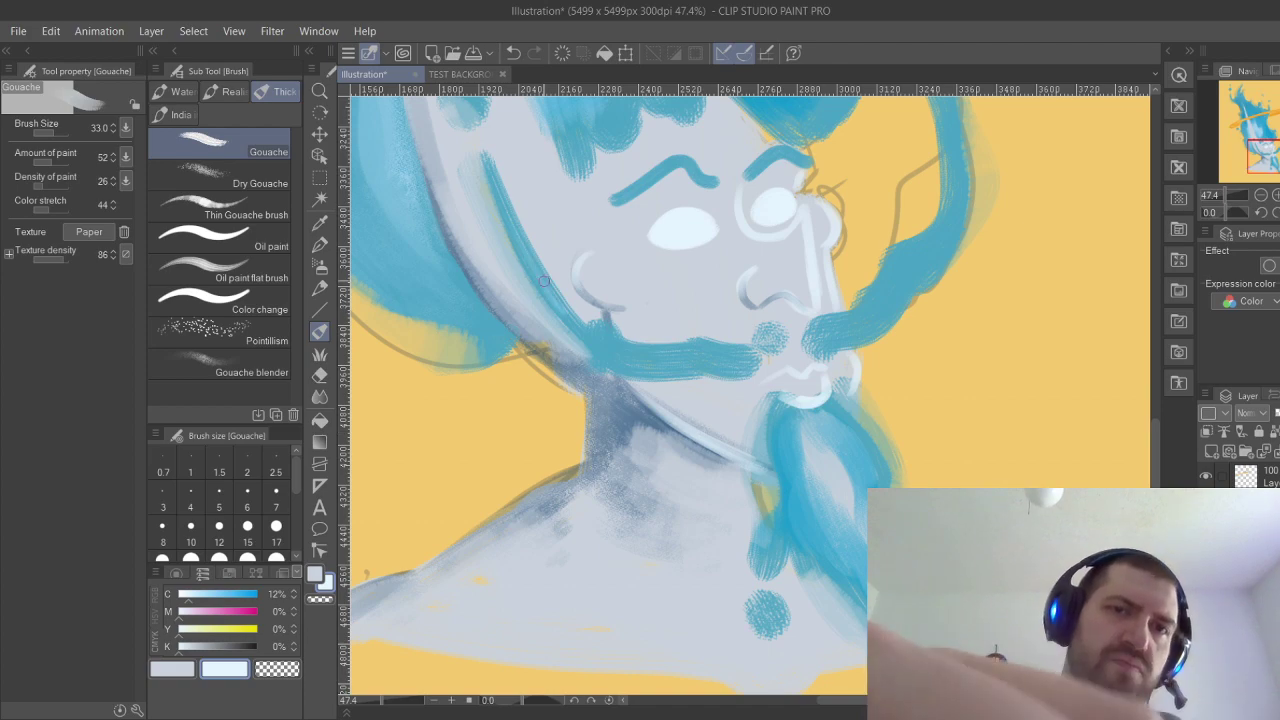
Try to paint a pale highlight along the blue beard strand that follows the jaw.
drag(544, 282, 629, 362)
key(ctrl+z)
mouse_move(618, 349)
mouse_down()
mouse_move(744, 363)
mouse_move(654, 362)
mouse_move(591, 328)
mouse_move(625, 359)
mouse_up()
mouse_move(572, 325)
mouse_down()
mouse_move(608, 353)
mouse_move(532, 276)
mouse_up()
key(ctrl+z)
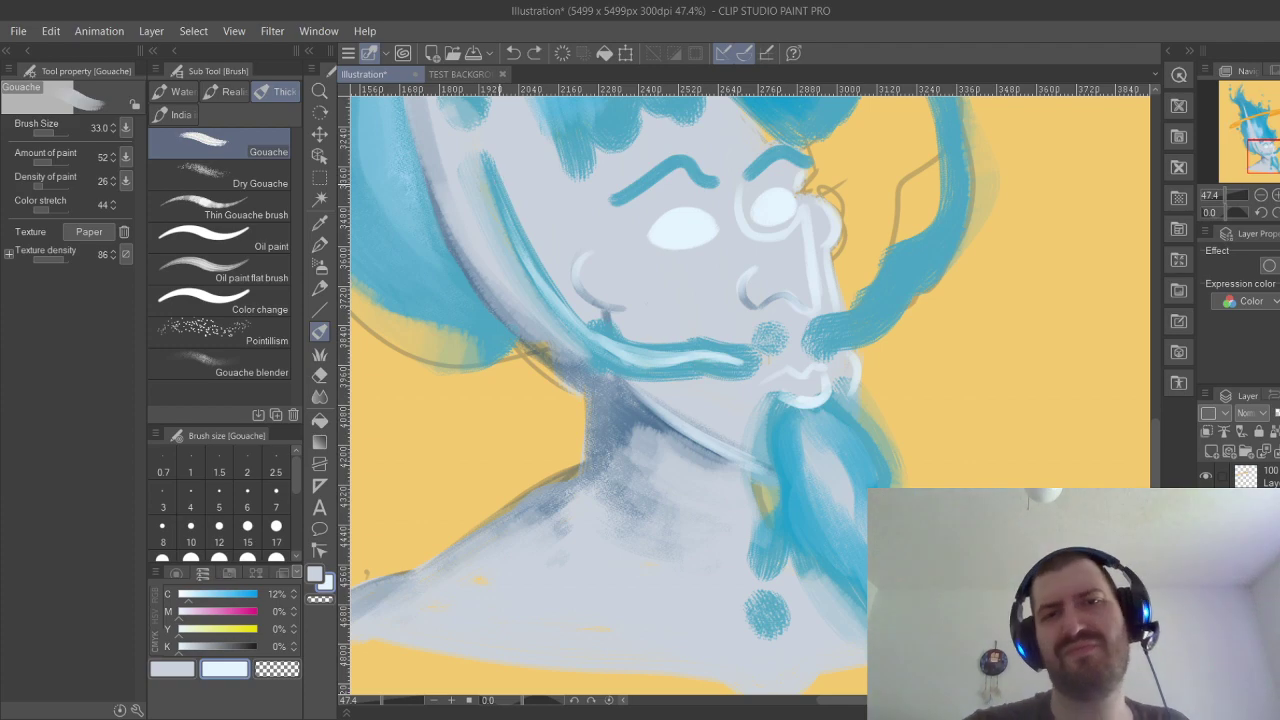
drag(506, 210, 588, 342)
key(ctrl+z)
key(ctrl+z)
key(ctrl+z)
key(ctrl+z)
key(ctrl+z)
key(ctrl+z)
key(ctrl+z)
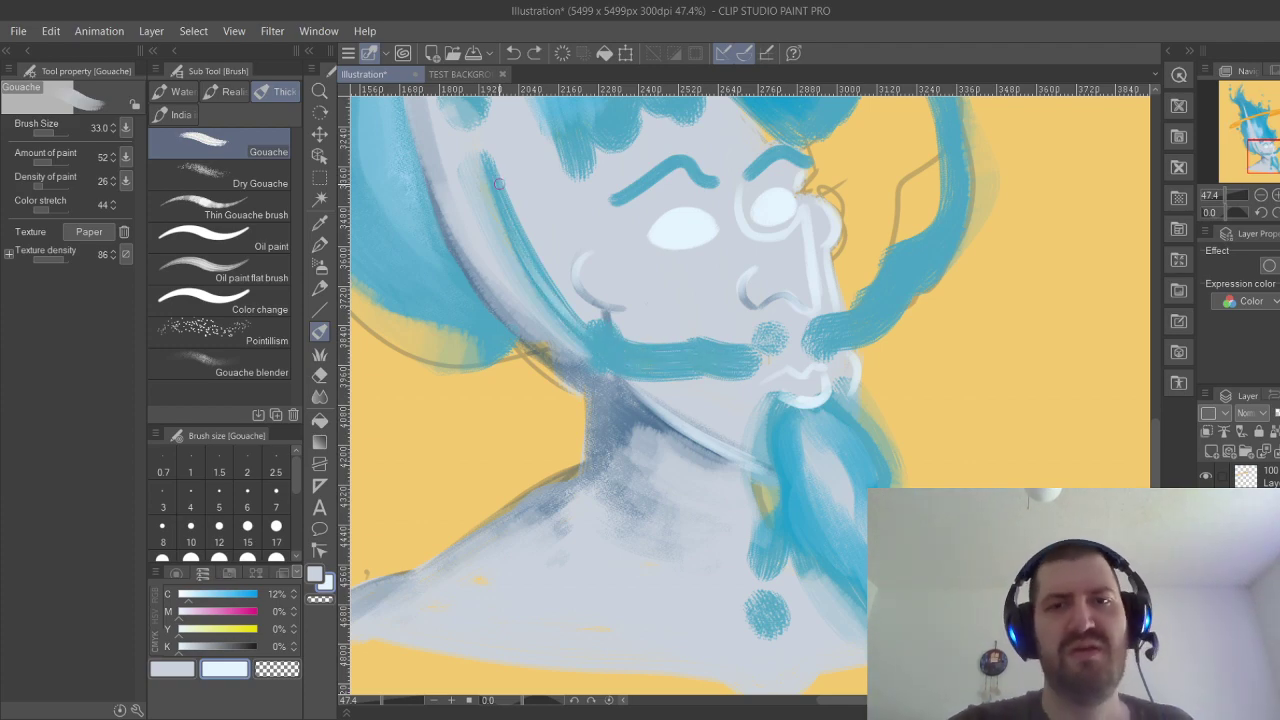
key(ctrl+minus)
key(ctrl+z)
Sample the blue of the left eyebrow and paint a thin upper lid line with lashes at the left eye's outer corner.
drag(749, 277, 714, 363)
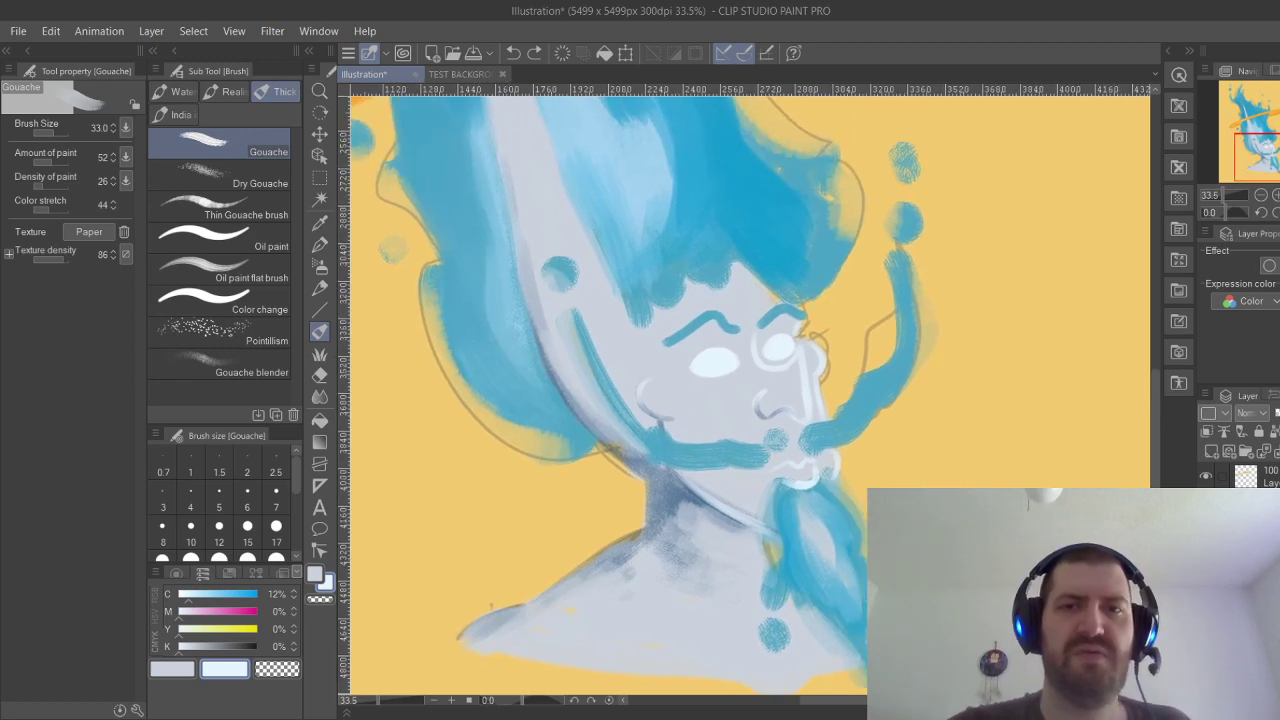
key(ctrl+minus)
mouse_move(821, 438)
mouse_down()
mouse_move(872, 398)
mouse_move(970, 398)
mouse_move(915, 330)
mouse_move(933, 324)
mouse_up()
key(i)
click(710, 202)
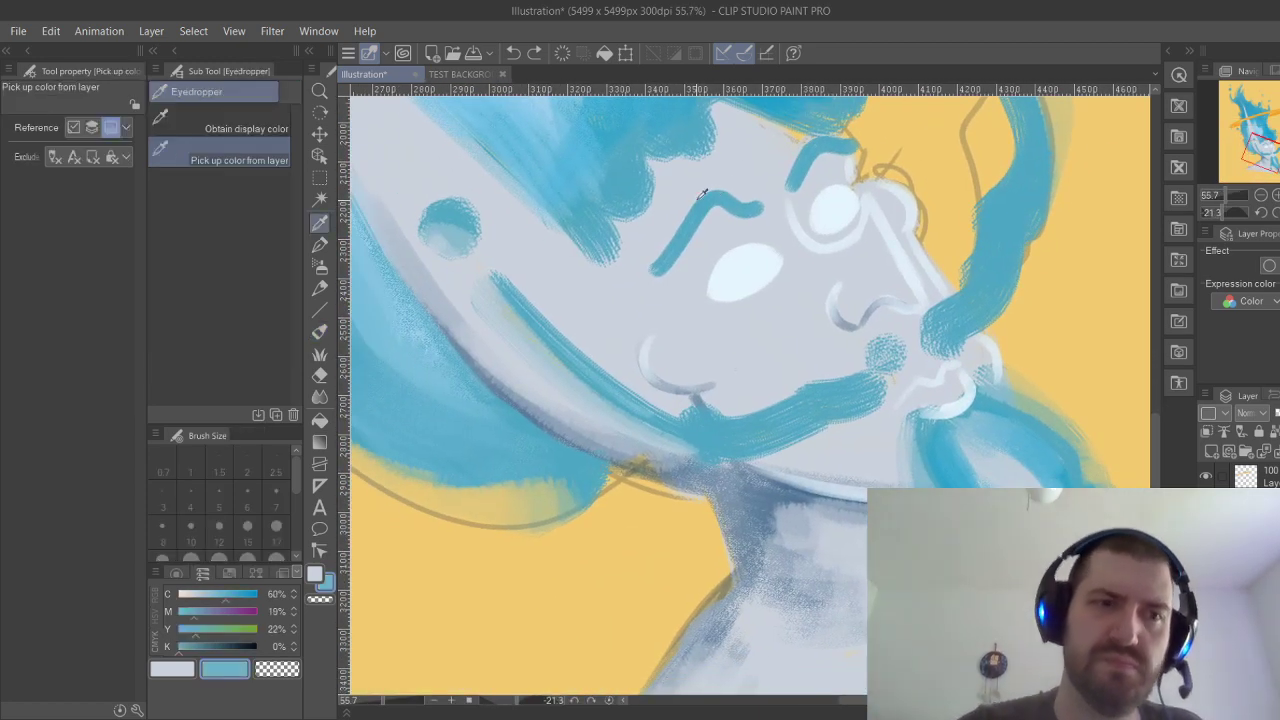
key(b)
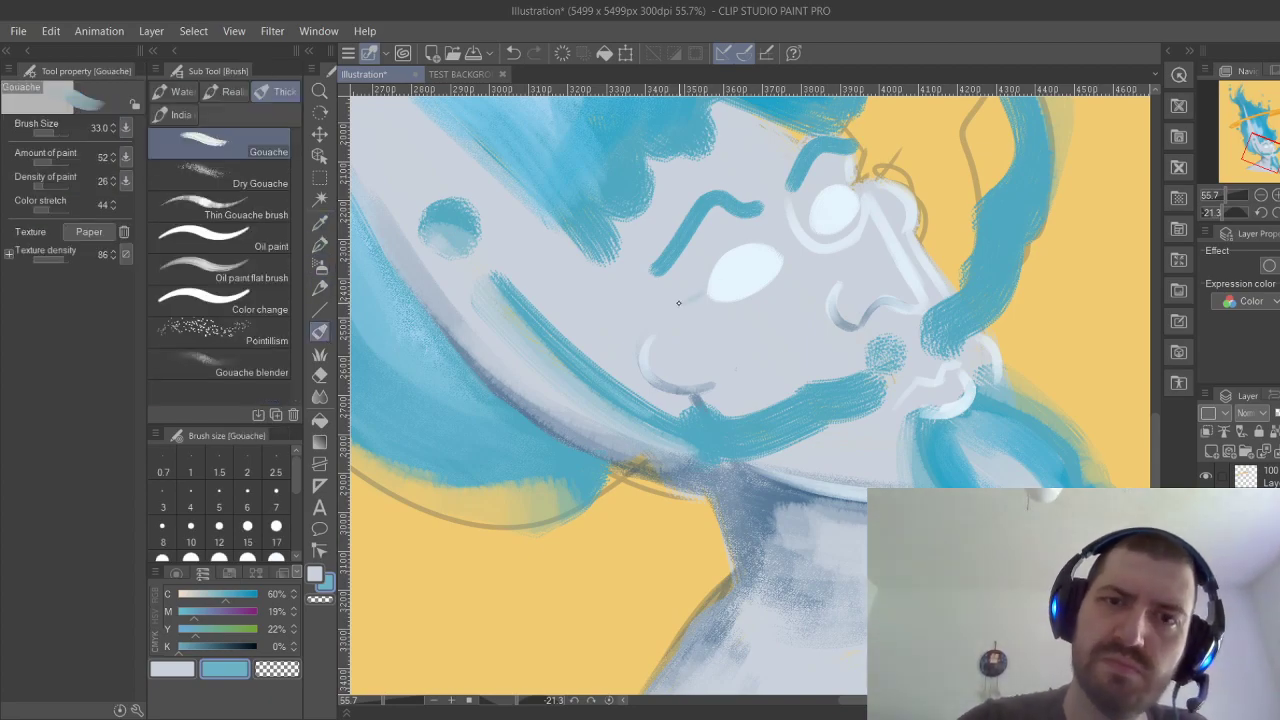
mouse_move(676, 301)
mouse_down()
mouse_move(707, 291)
mouse_move(670, 300)
mouse_move(709, 278)
mouse_move(704, 288)
mouse_move(748, 241)
mouse_move(762, 246)
mouse_move(723, 262)
mouse_move(768, 247)
mouse_up()
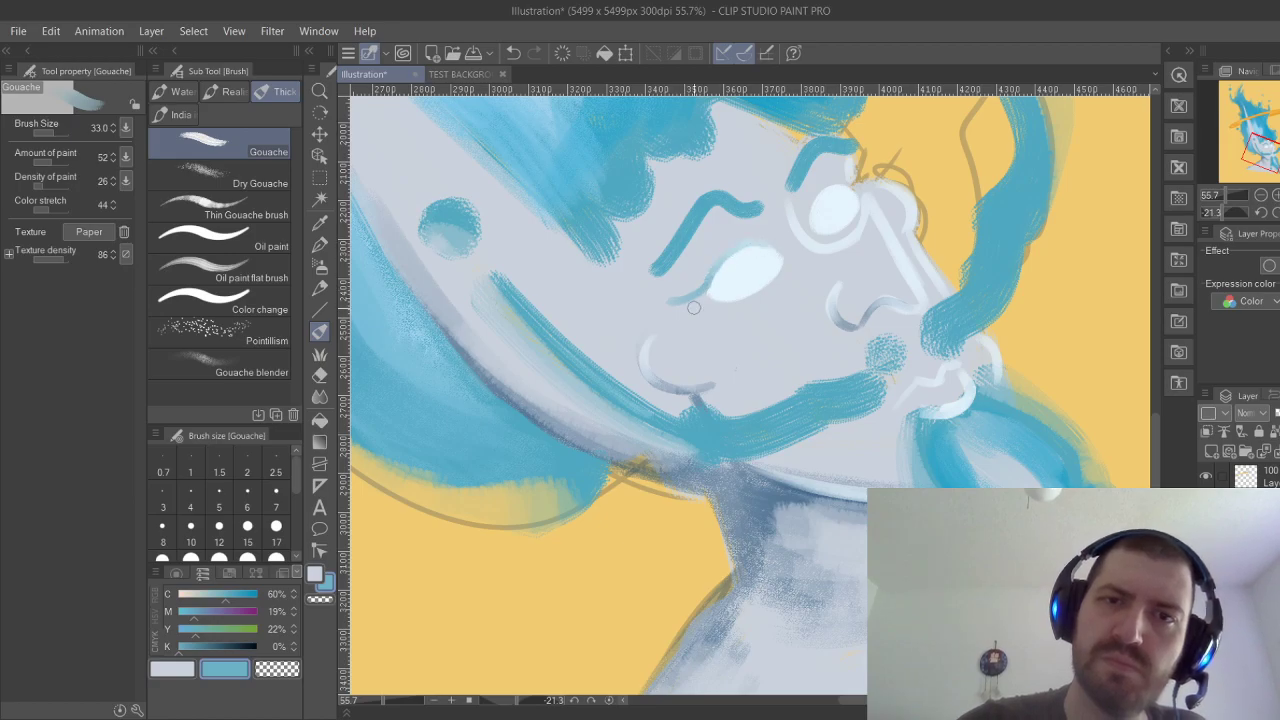
drag(678, 314, 709, 284)
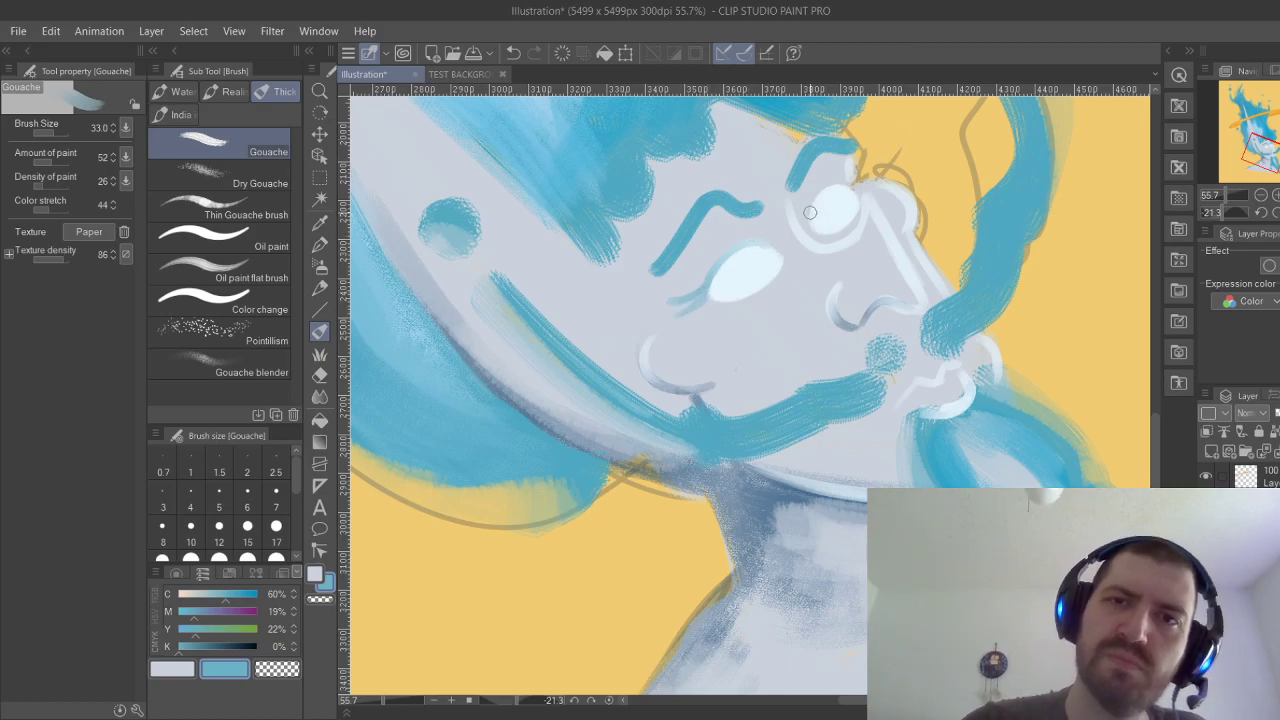
Add a short blue stroke at the upper far corner of the right eye with the Gouache brush.
drag(807, 209, 849, 188)
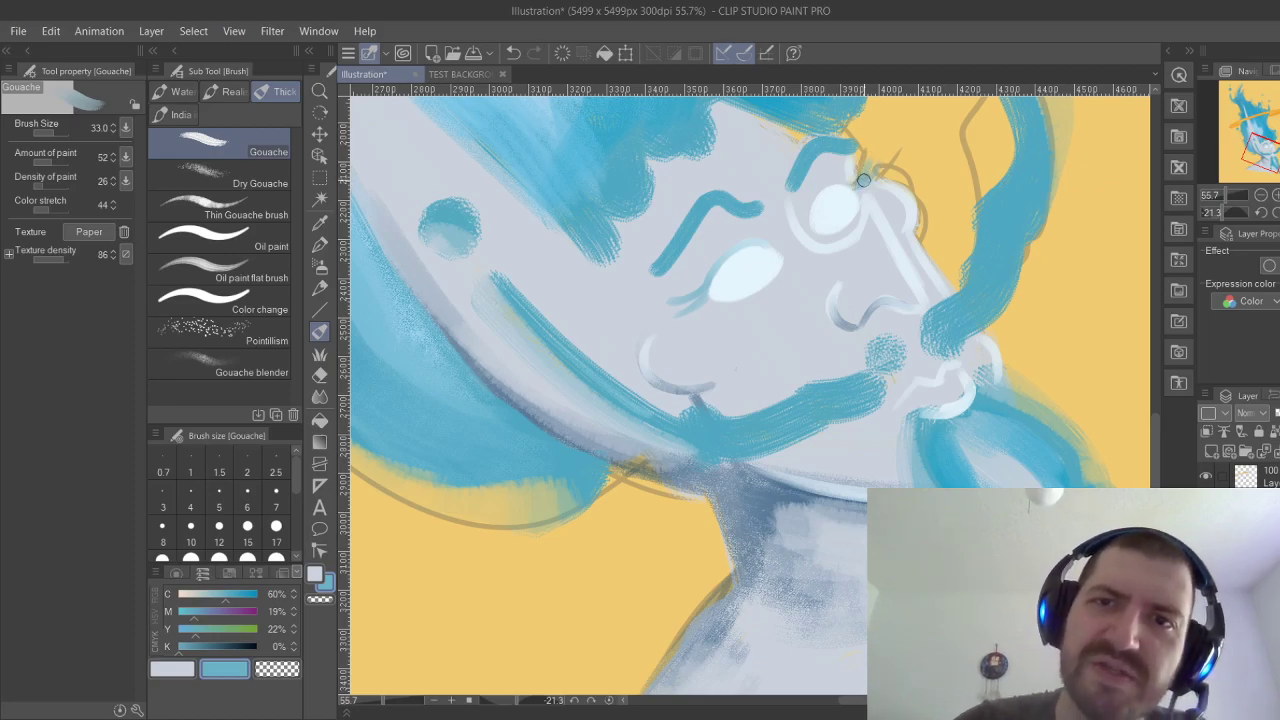
key(ctrl+z)
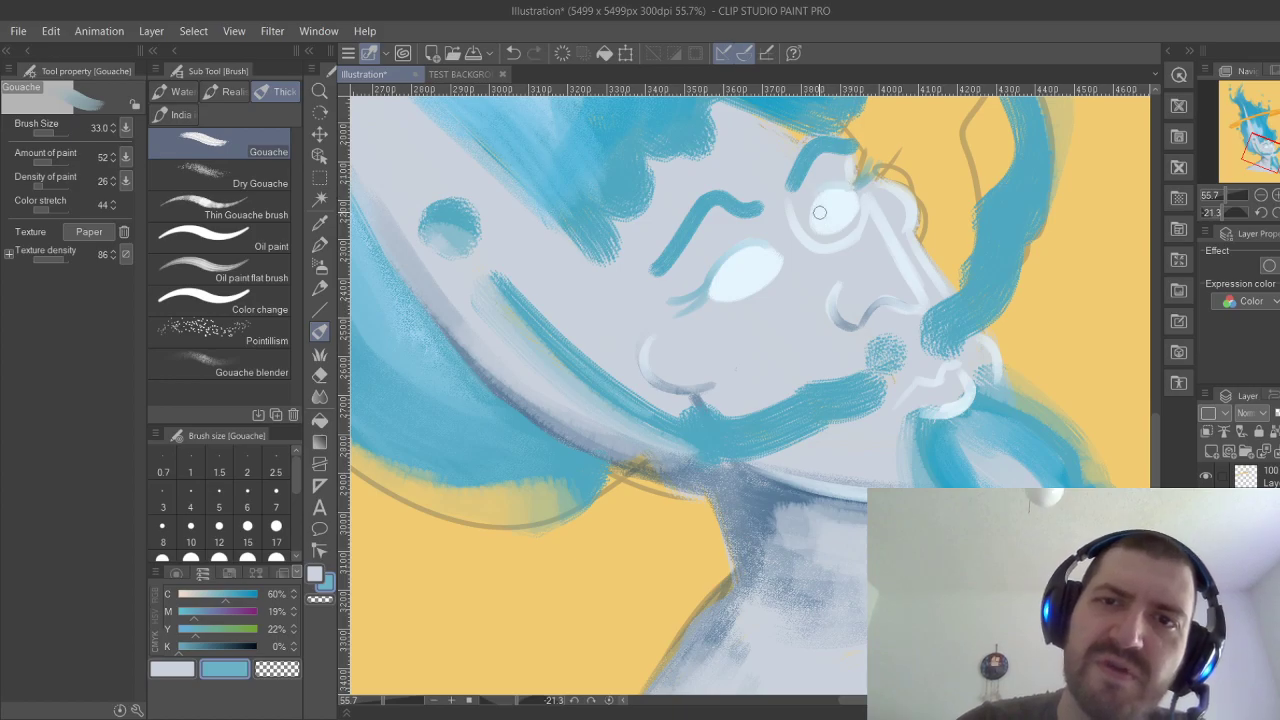
key(ctrl+z)
drag(857, 184, 816, 207)
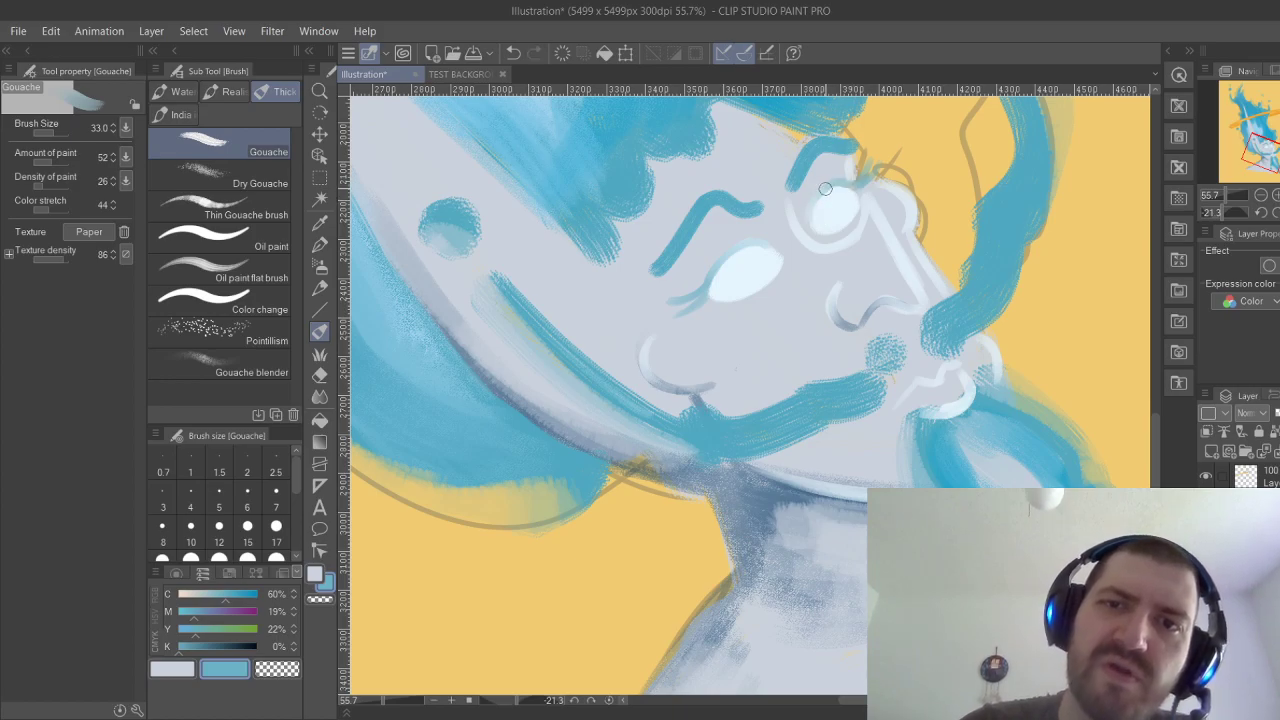
Set the Gouache brush size to 84.1 and change the main colour to a near-white with 4% cyan and 0% magenta and yellow.
scroll(938, 362, down, 3)
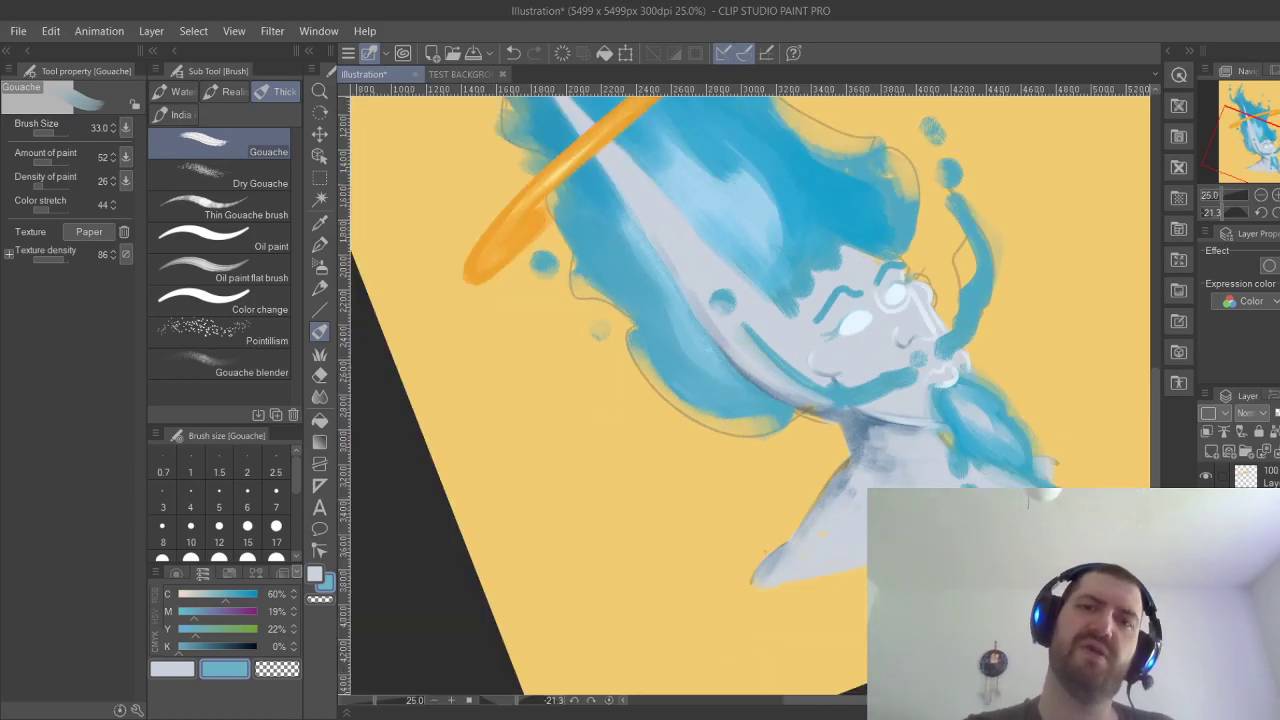
key(ctrl+@)
drag(938, 300, 745, 413)
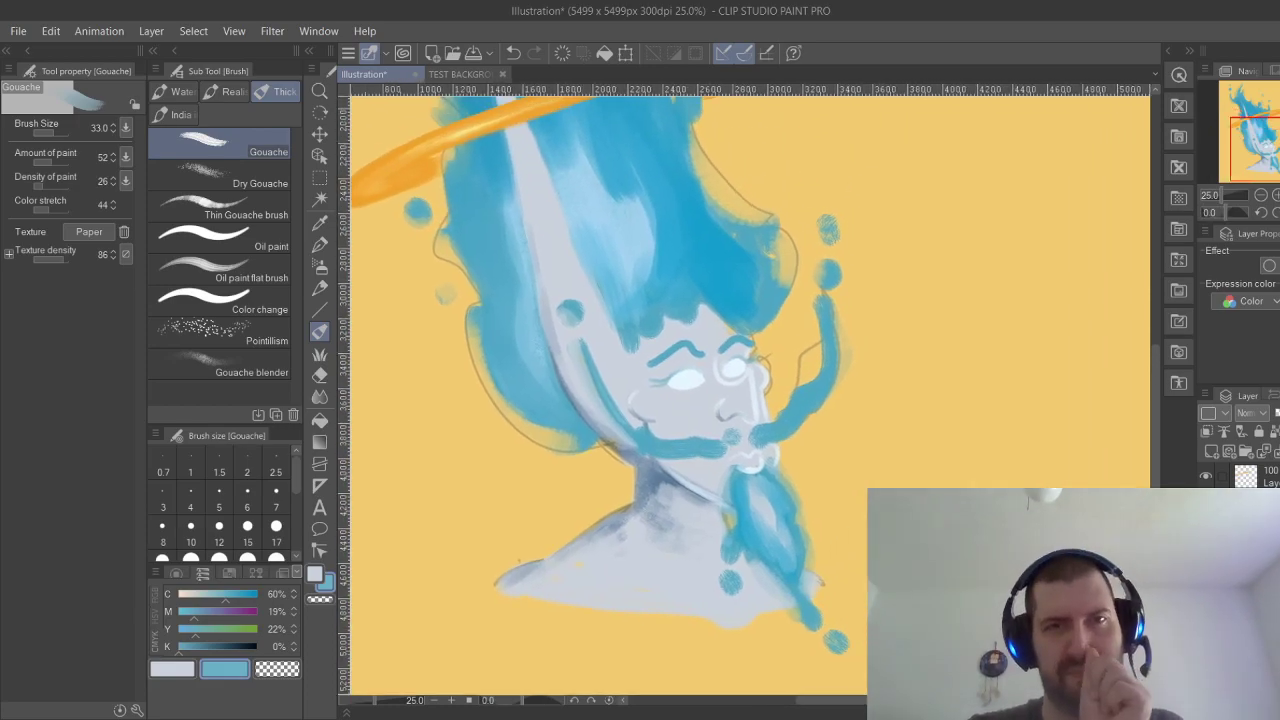
drag(700, 300, 792, 435)
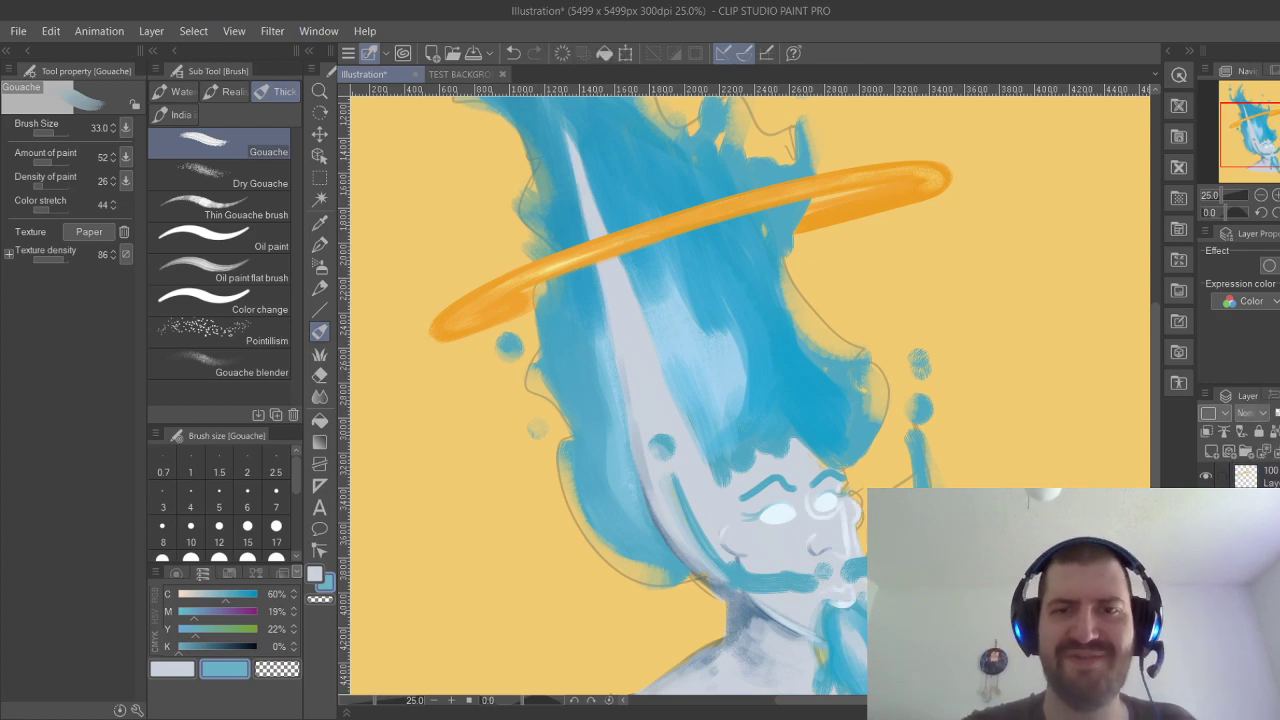
key(ctrl+z)
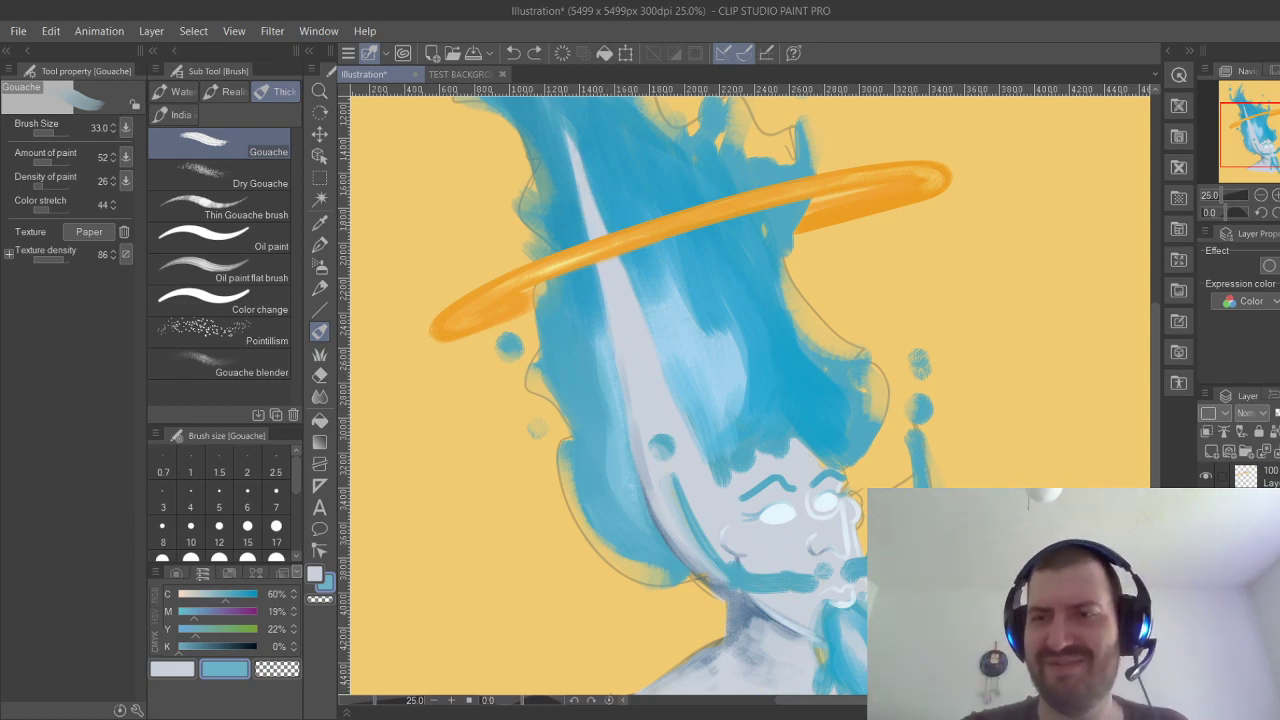
click(1211, 451)
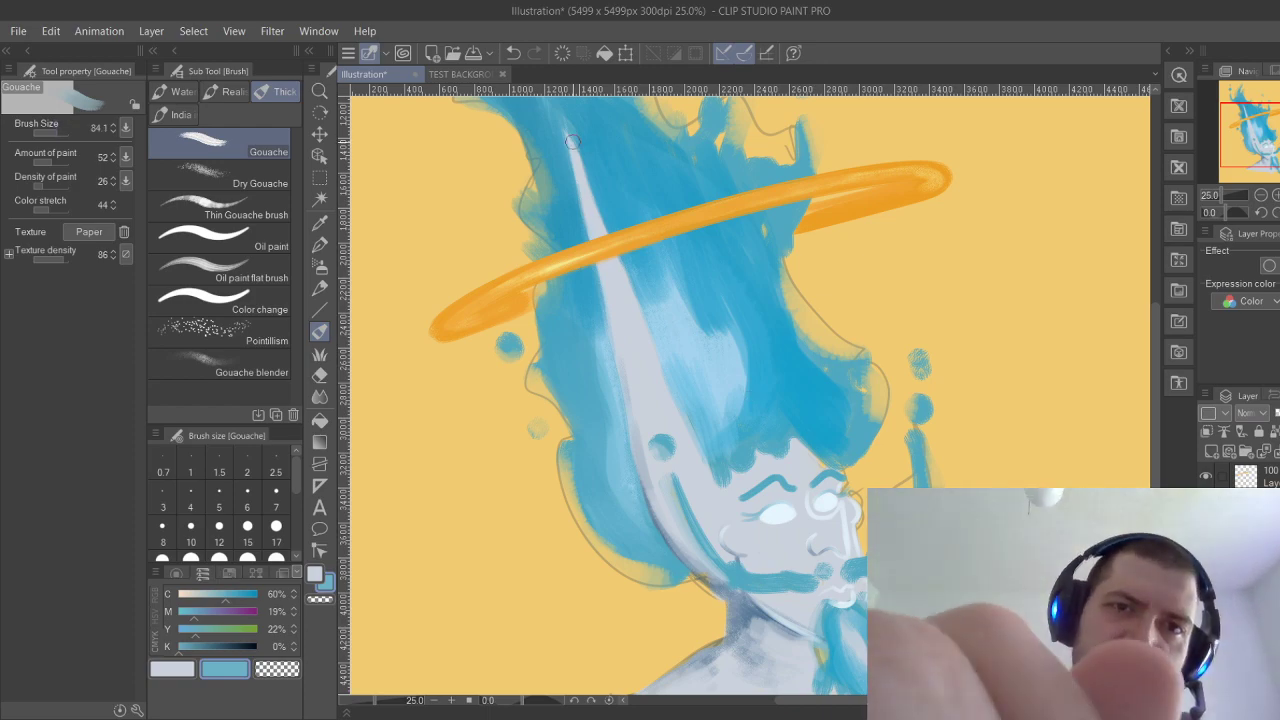
key(ctrl+z)
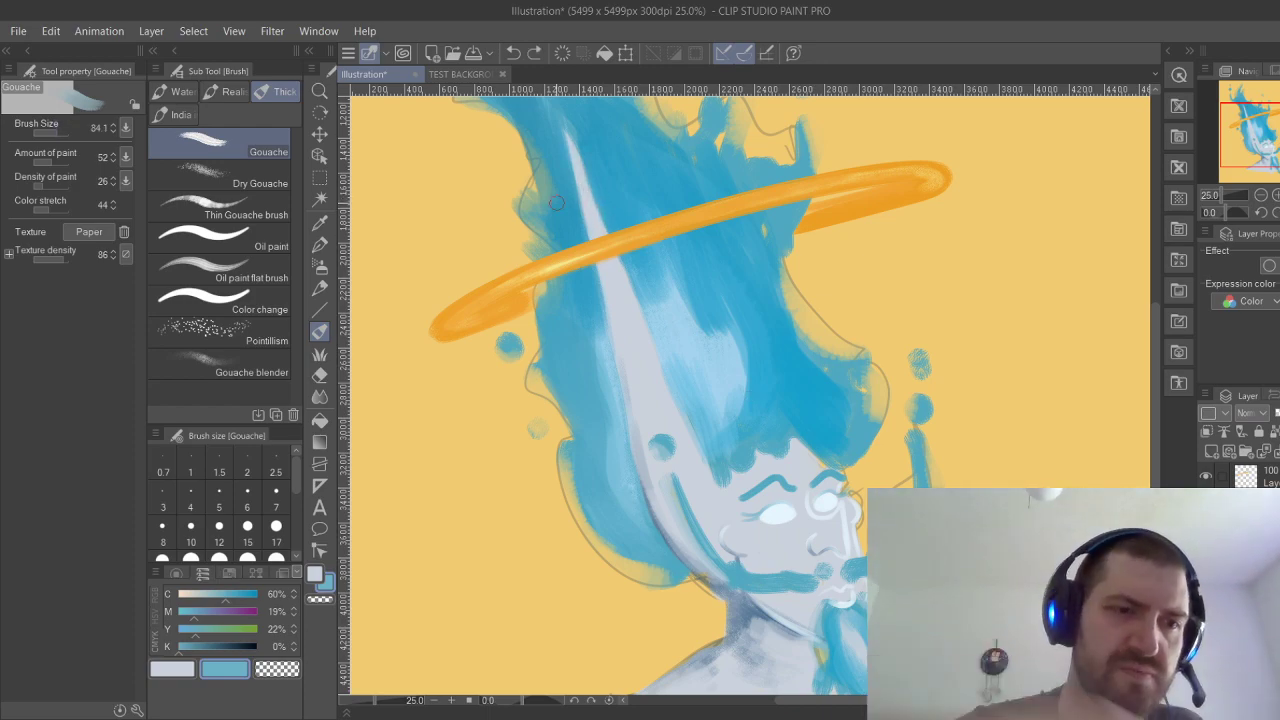
key(x)
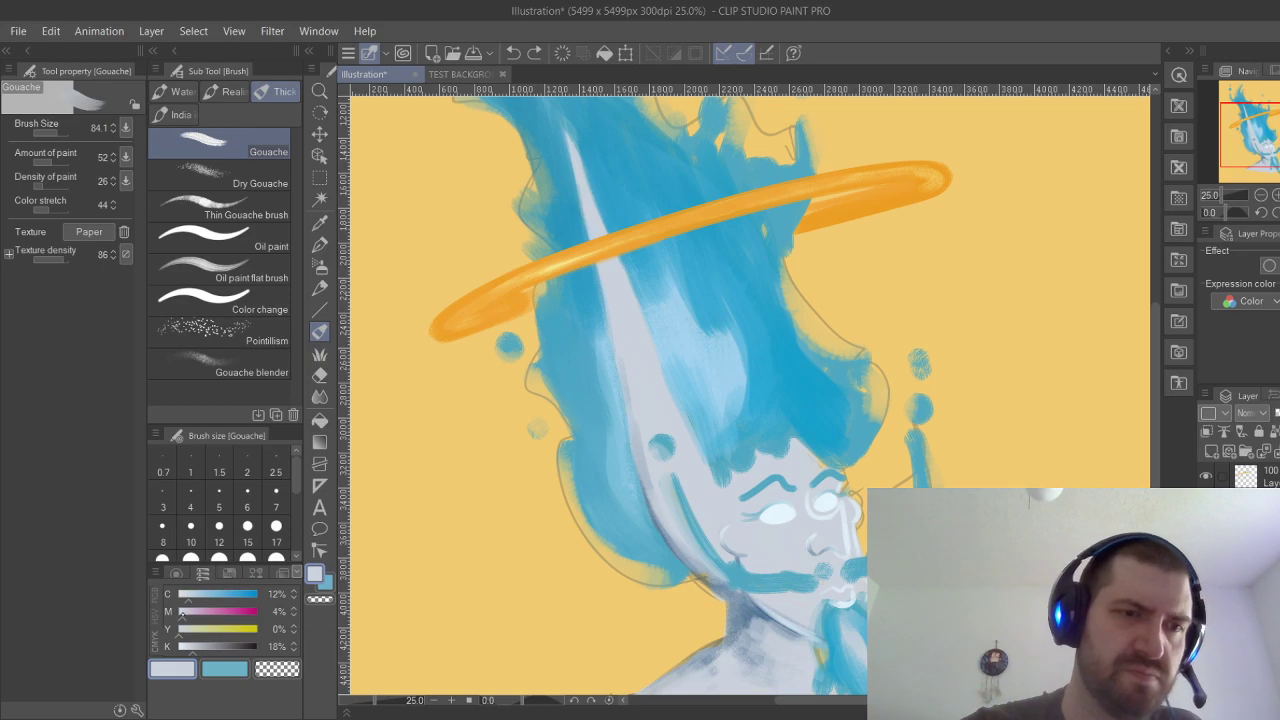
mouse_move(182, 613)
mouse_down()
mouse_move(177, 648)
mouse_move(181, 597)
mouse_up()
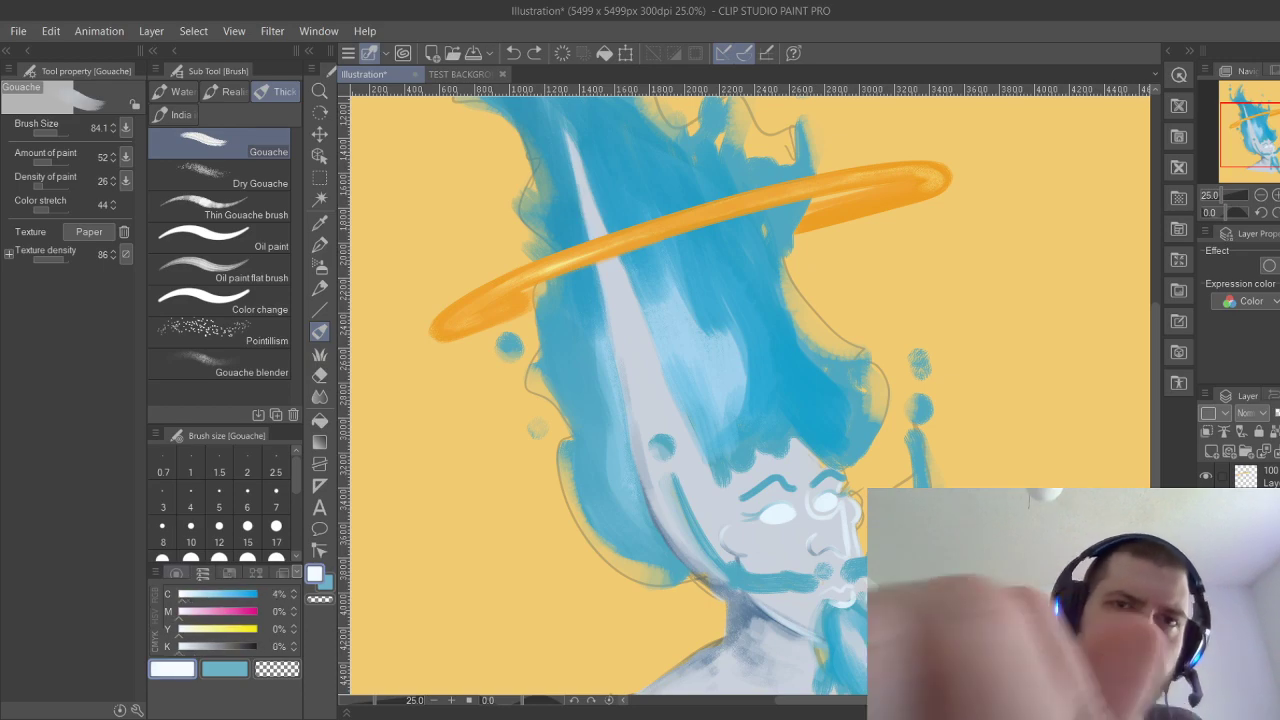
Paint a near-white highlight down the front edge of the long pointed ear, from its tip to the hairline.
drag(578, 150, 611, 239)
key(ctrl+z)
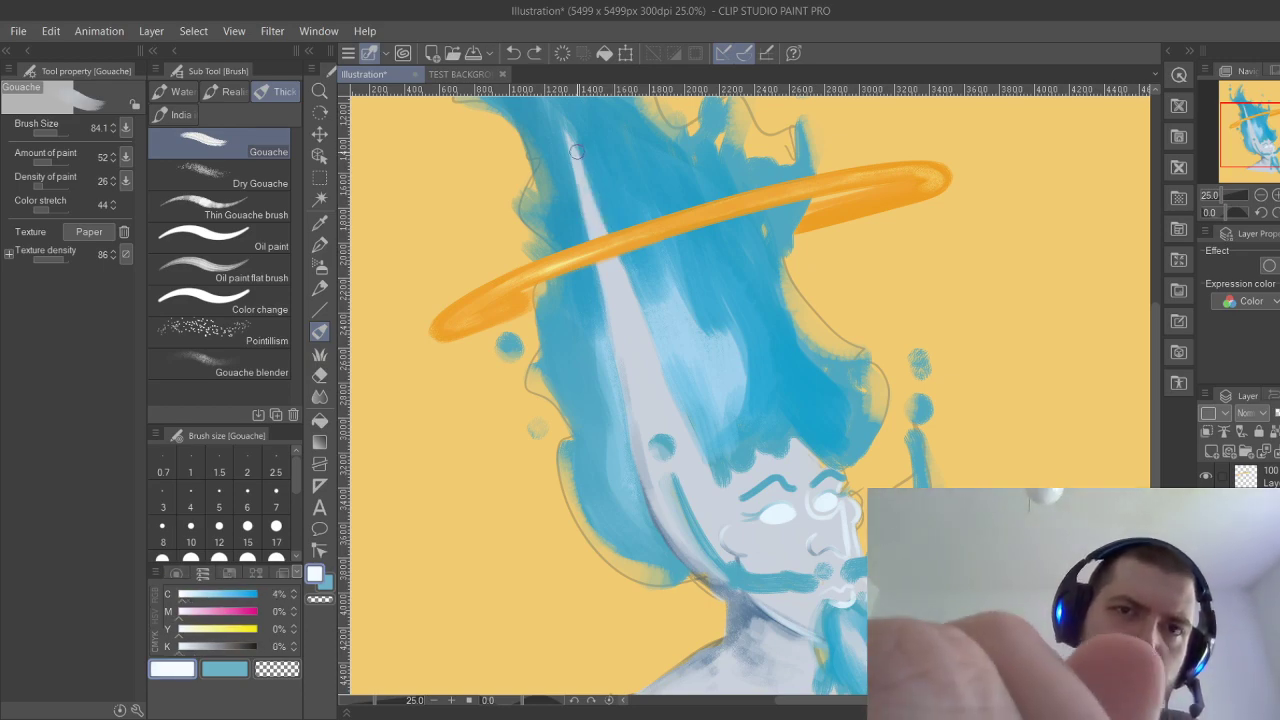
drag(577, 152, 612, 241)
mouse_move(582, 176)
mouse_down()
mouse_move(612, 243)
mouse_move(578, 147)
mouse_move(686, 430)
mouse_up()
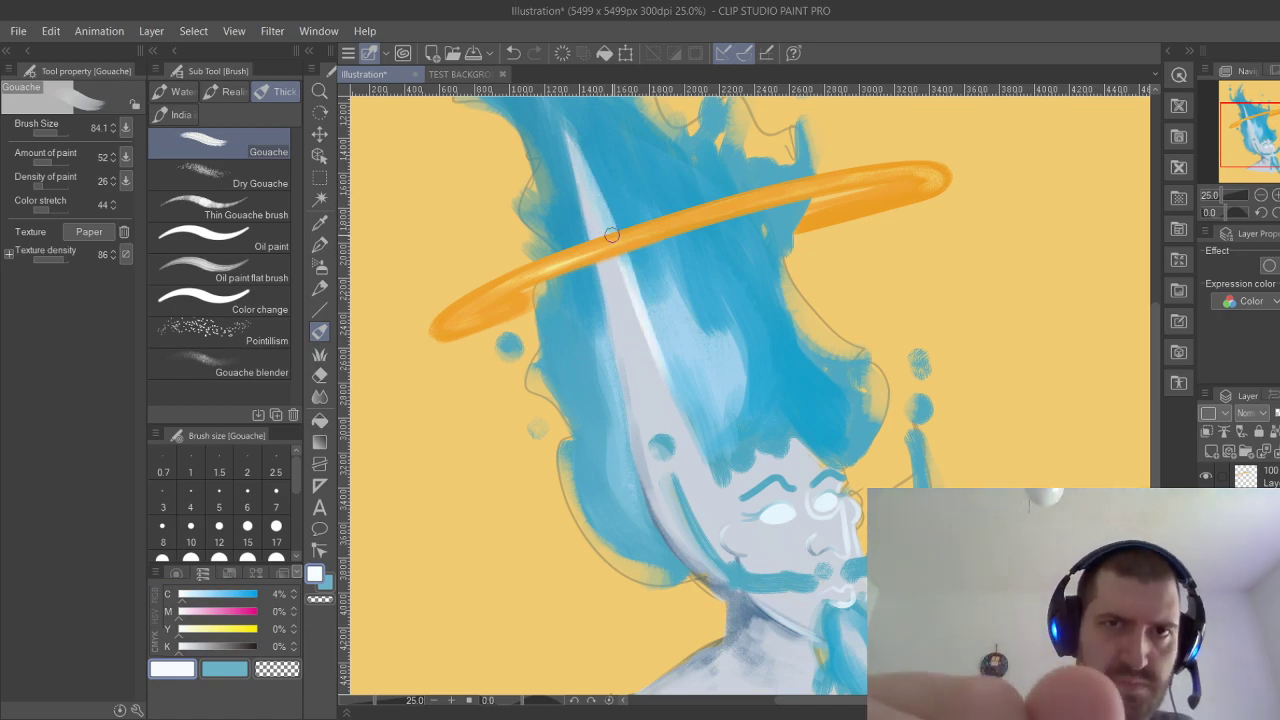
drag(637, 304, 702, 464)
drag(639, 312, 720, 492)
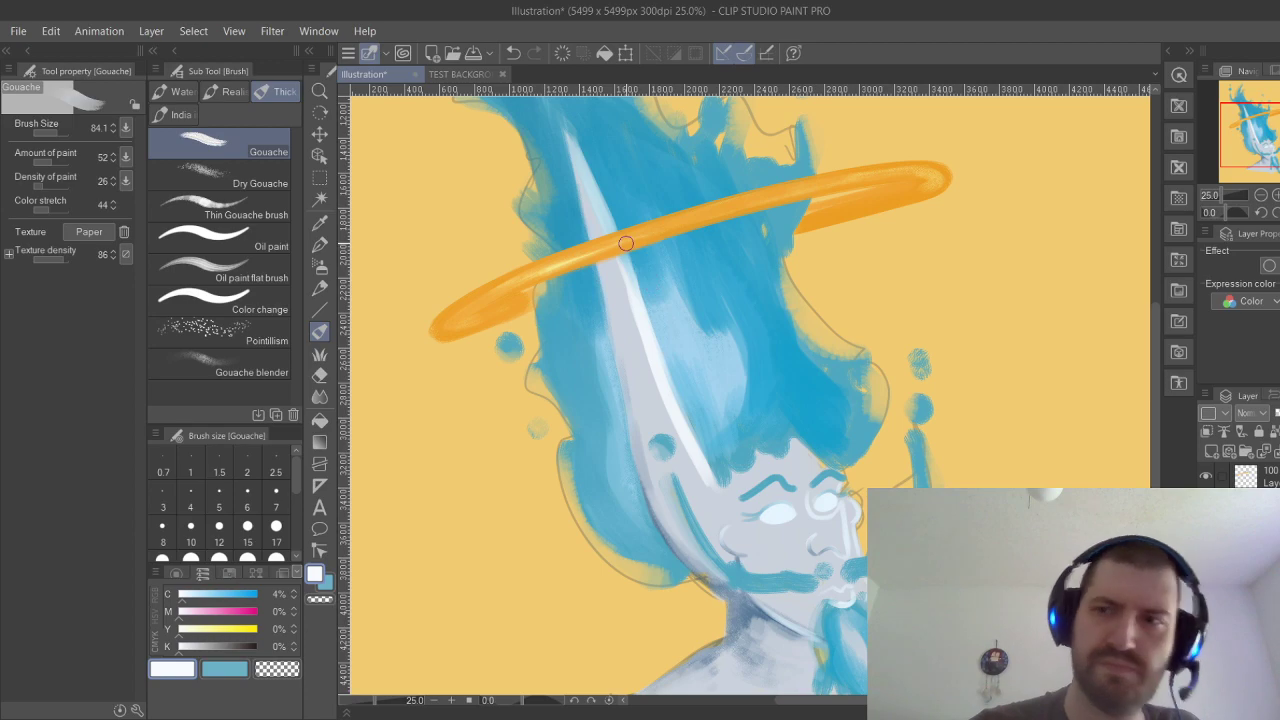
Try to paint a near-white highlight stroke over the light patch in the hair.
drag(681, 337, 710, 424)
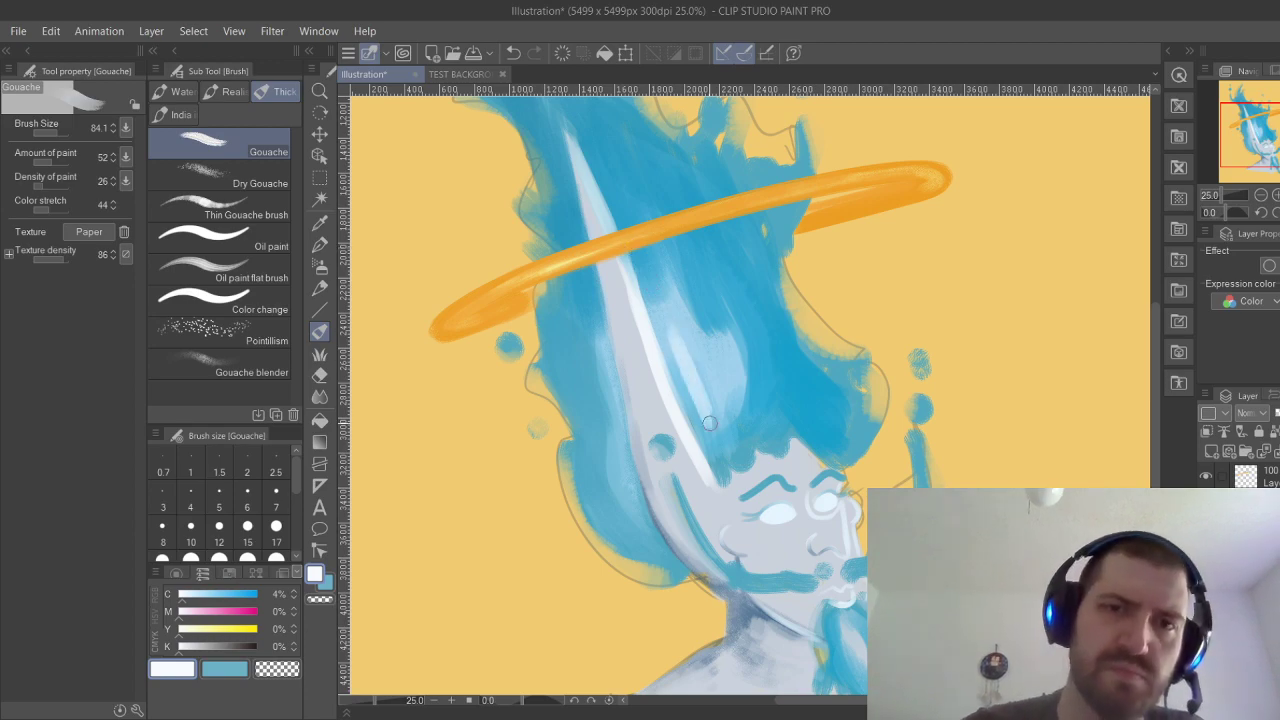
key(ctrl+z)
key(ctrl+z)
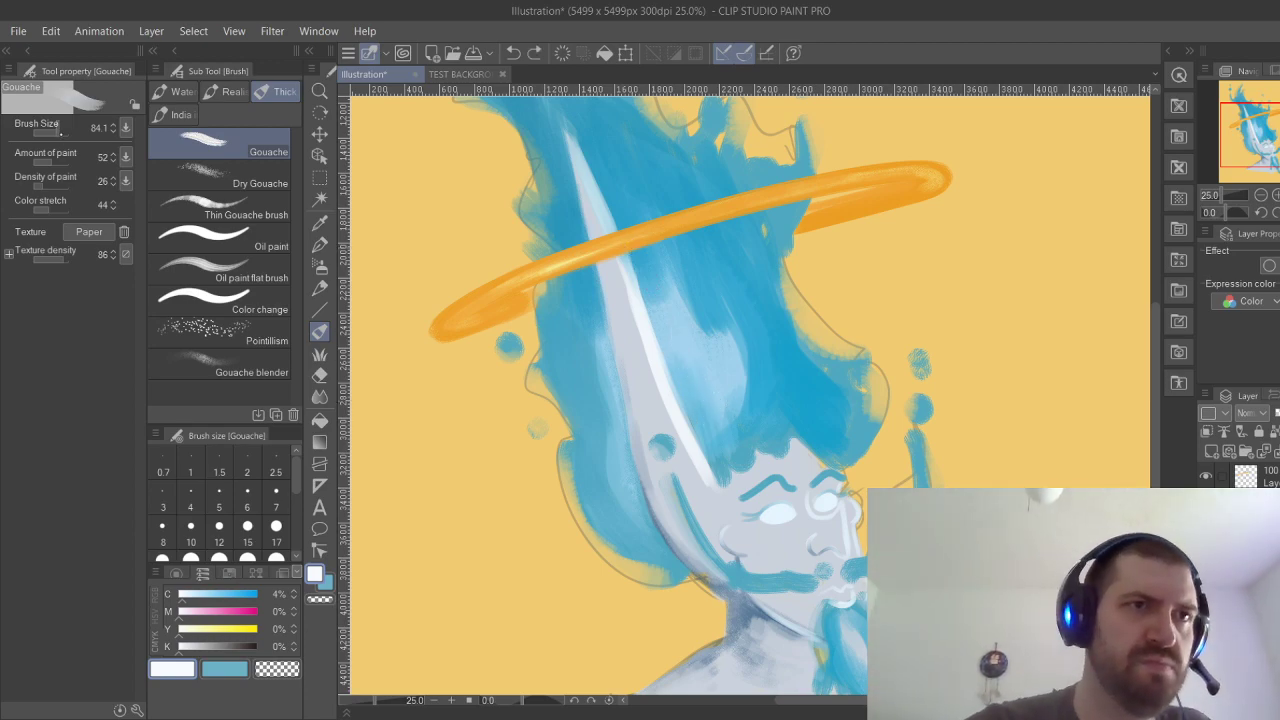
Set the Gouache brush size to 275.9 and its amount of paint to 36.
drag(58, 132, 44, 155)
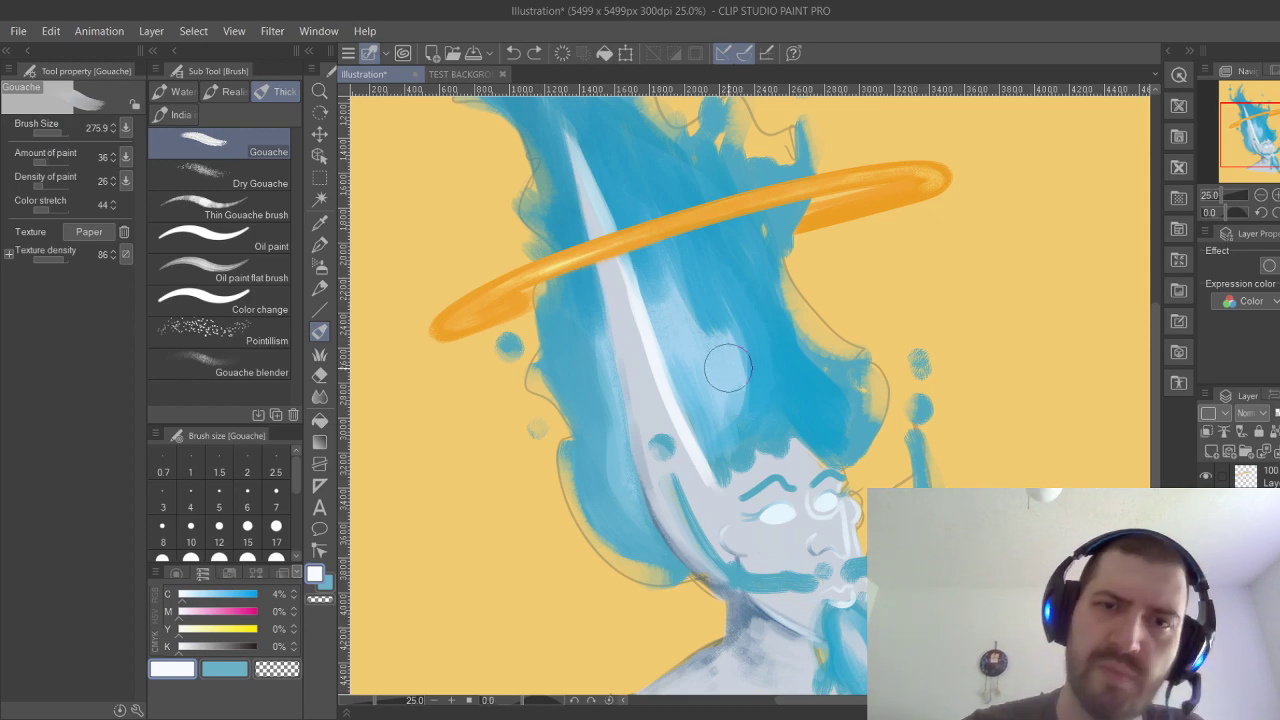
Paint soft near-white highlights over the light patch in the hair, the hair behind the ear and the beard.
mouse_move(686, 400)
mouse_down()
mouse_move(720, 429)
mouse_move(685, 328)
mouse_move(713, 415)
mouse_move(671, 331)
mouse_move(721, 428)
mouse_up()
key(ctrl+z)
key(ctrl+z)
mouse_move(696, 346)
mouse_down()
mouse_move(725, 418)
mouse_move(734, 407)
mouse_move(710, 302)
mouse_move(718, 375)
mouse_up()
mouse_move(746, 423)
mouse_down()
mouse_move(761, 391)
mouse_move(755, 336)
mouse_move(714, 410)
mouse_move(686, 330)
mouse_move(695, 274)
mouse_move(716, 358)
mouse_move(677, 234)
mouse_move(678, 326)
mouse_move(671, 316)
mouse_move(736, 293)
mouse_move(770, 397)
mouse_move(732, 430)
mouse_move(762, 346)
mouse_move(743, 284)
mouse_move(742, 332)
mouse_move(723, 300)
mouse_move(733, 250)
mouse_up()
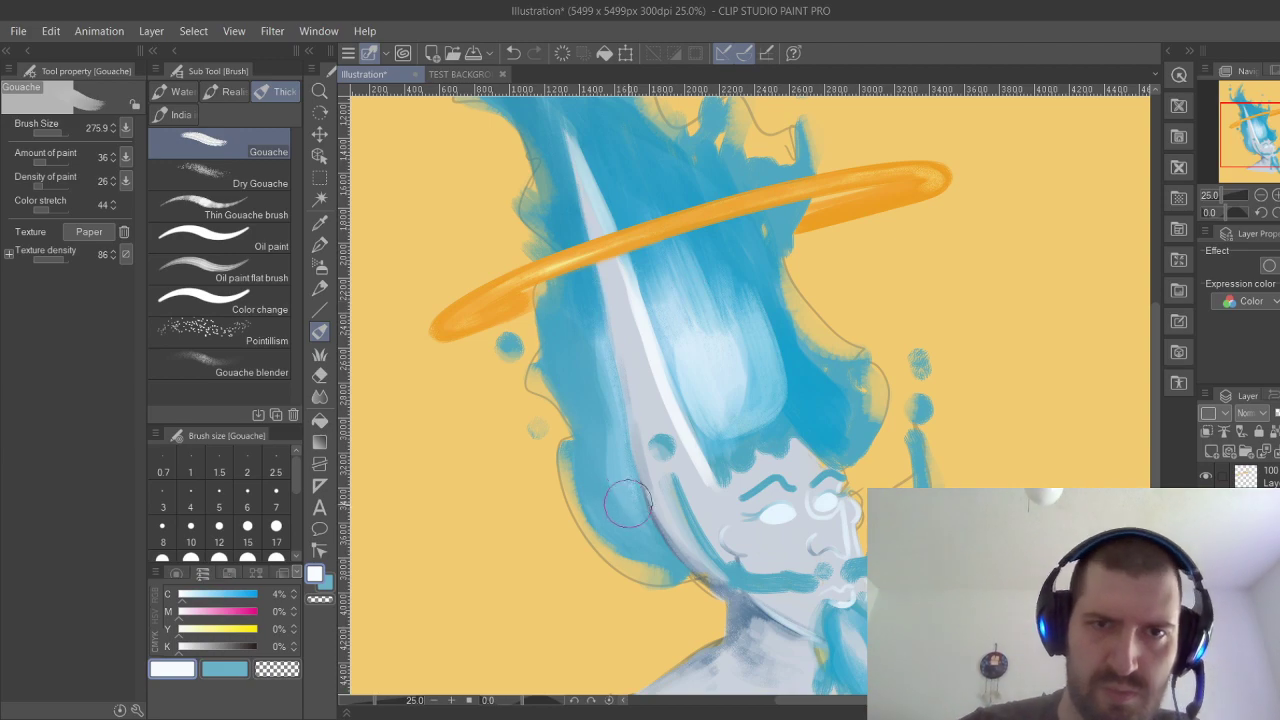
mouse_move(627, 502)
mouse_down()
mouse_move(575, 297)
mouse_move(595, 430)
mouse_move(588, 337)
mouse_move(519, 296)
mouse_move(549, 450)
mouse_move(545, 340)
mouse_up()
mouse_move(745, 440)
mouse_down()
mouse_move(778, 517)
mouse_move(749, 453)
mouse_move(778, 412)
mouse_up()
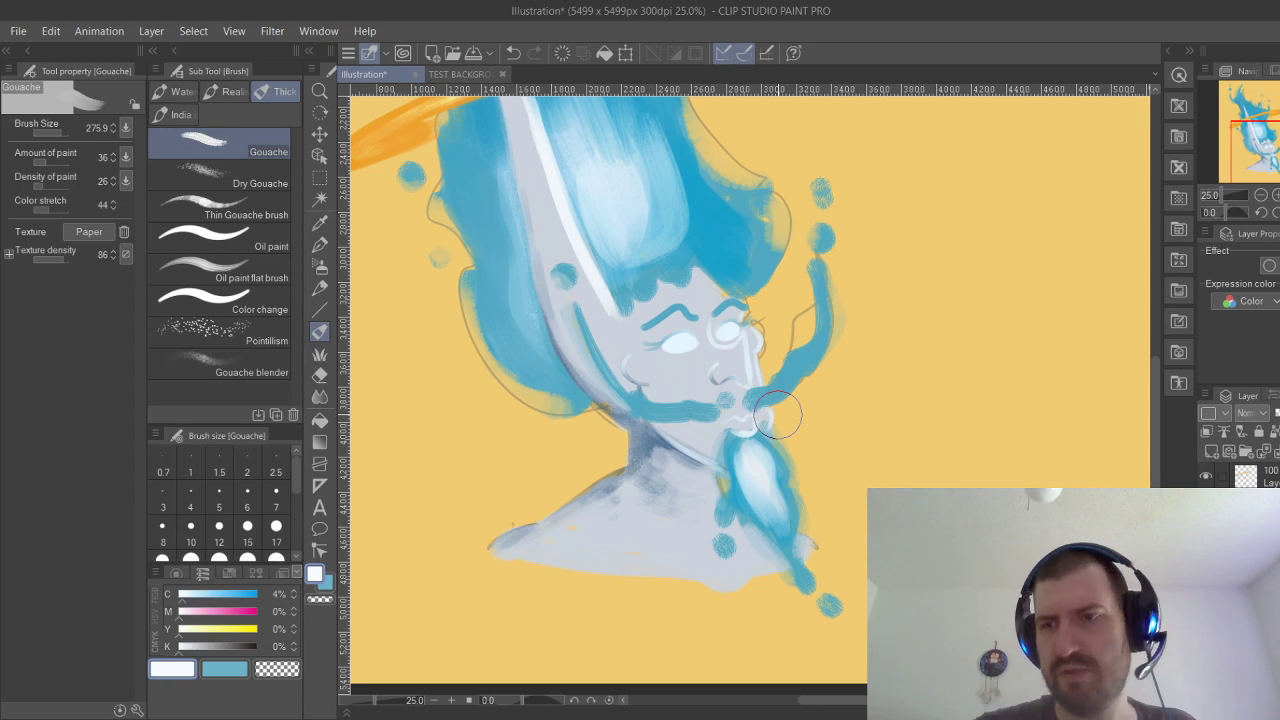
Find the layer holding the sketch lines and hide it, leaving the painted skin and hair layers shown.
click(1206, 560)
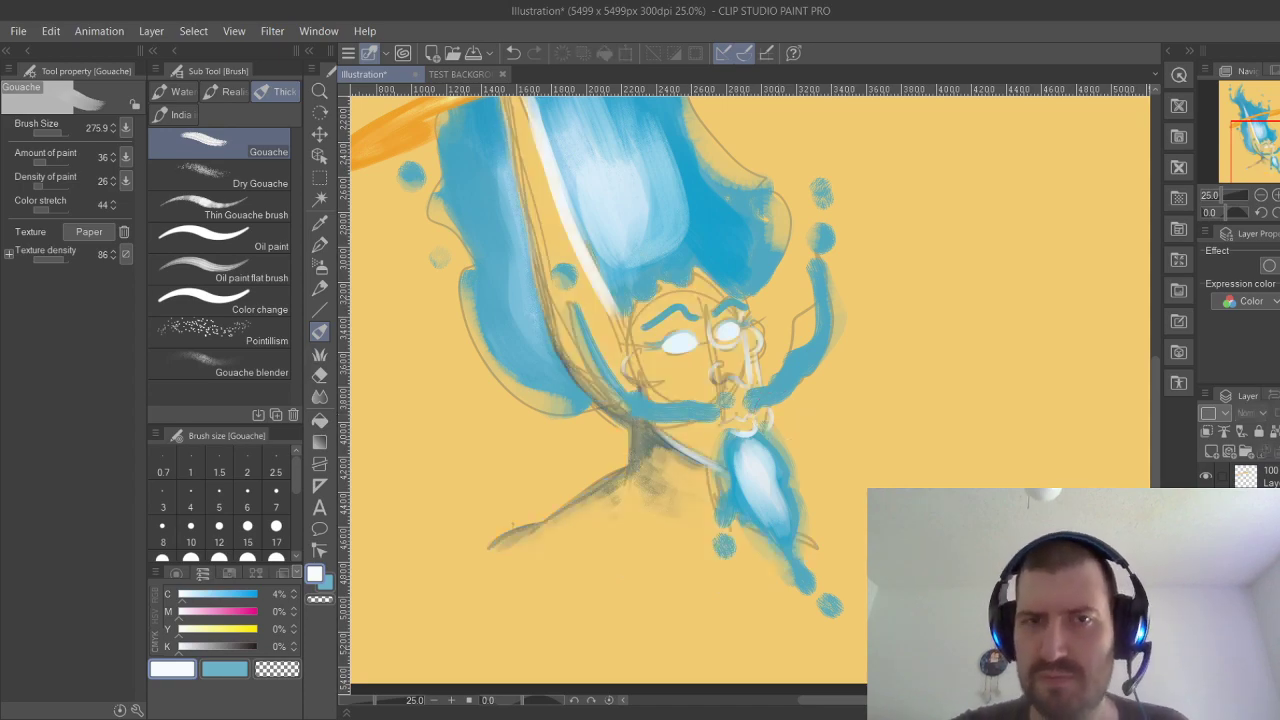
click(1206, 560)
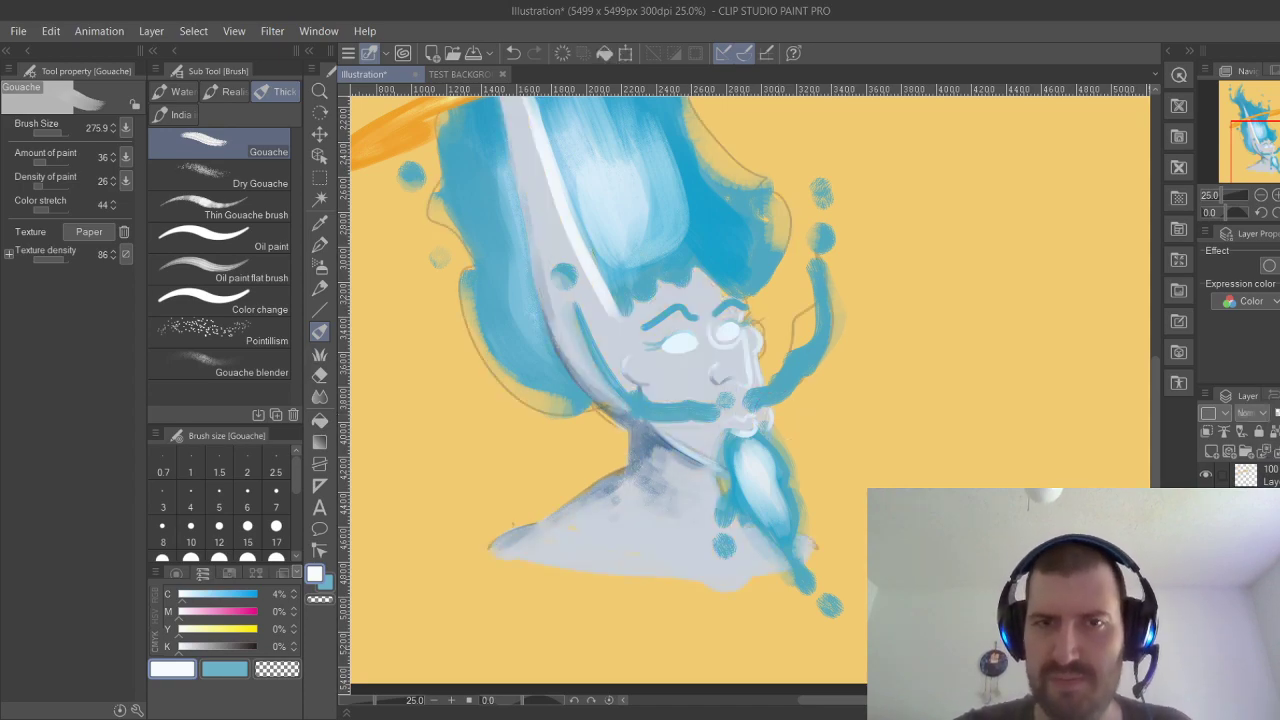
click(1206, 584)
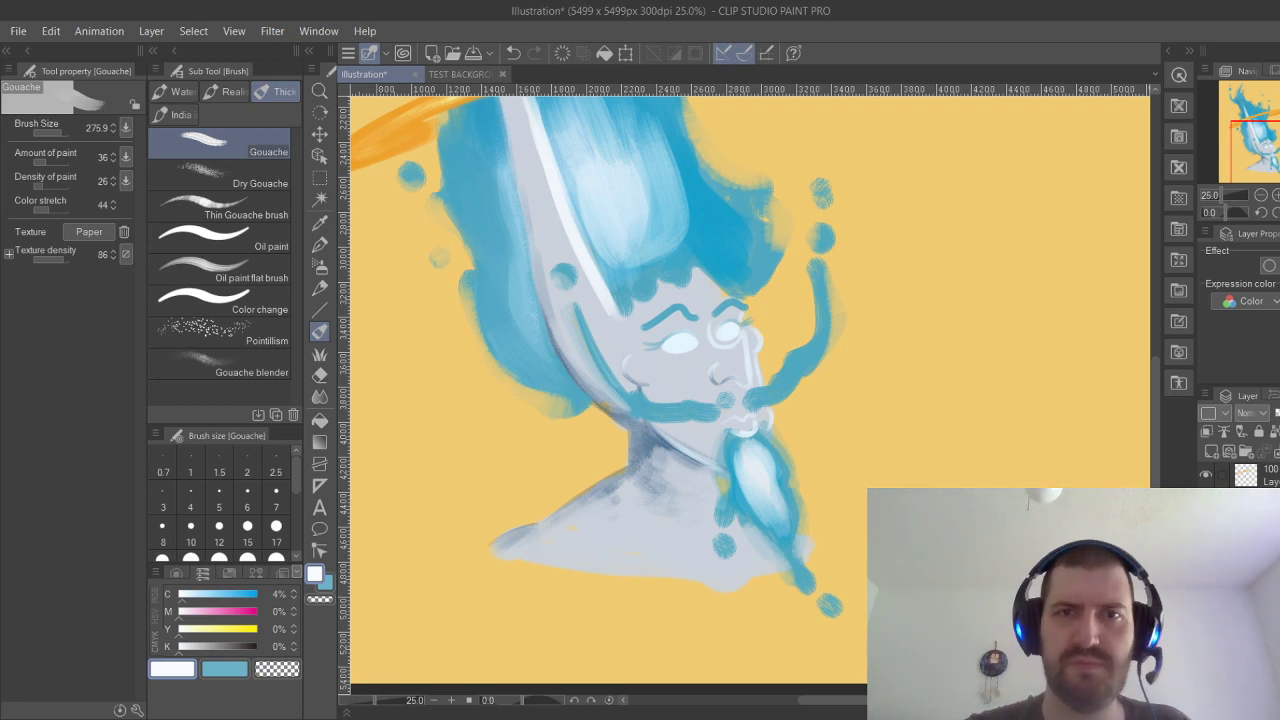
drag(832, 208, 824, 269)
scroll(868, 386, down, 3)
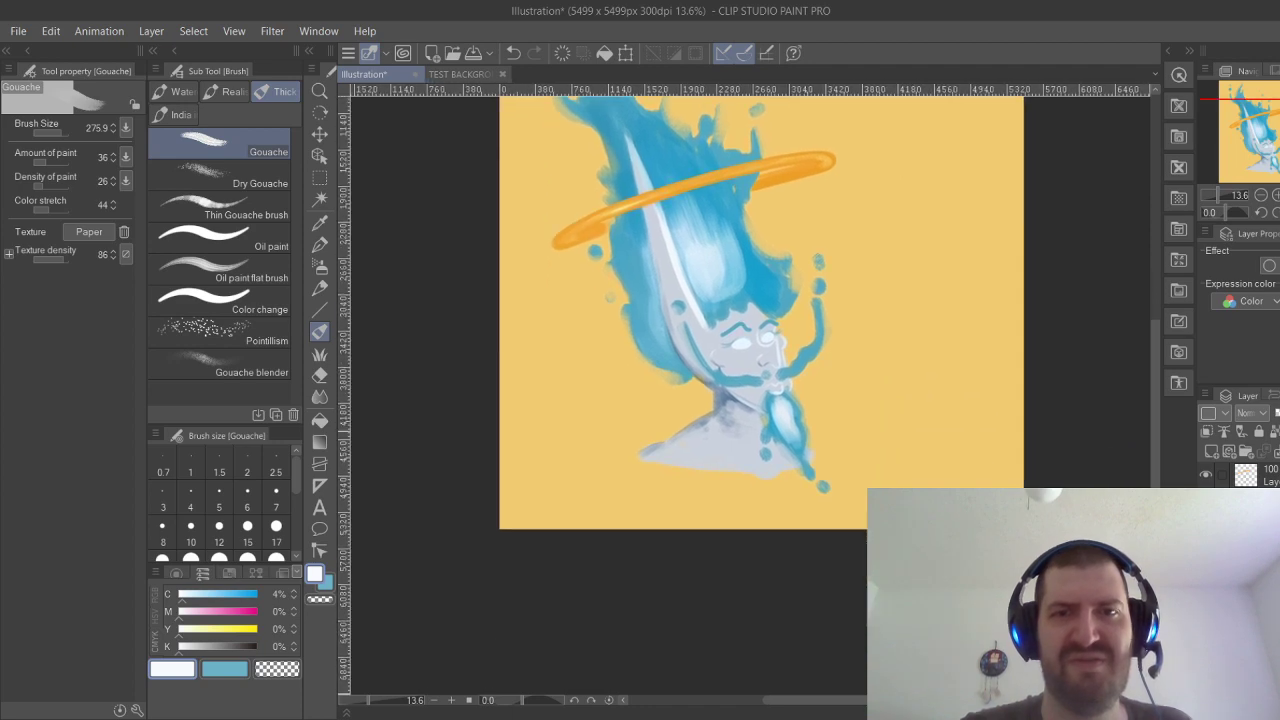
scroll(760, 385, up, 5)
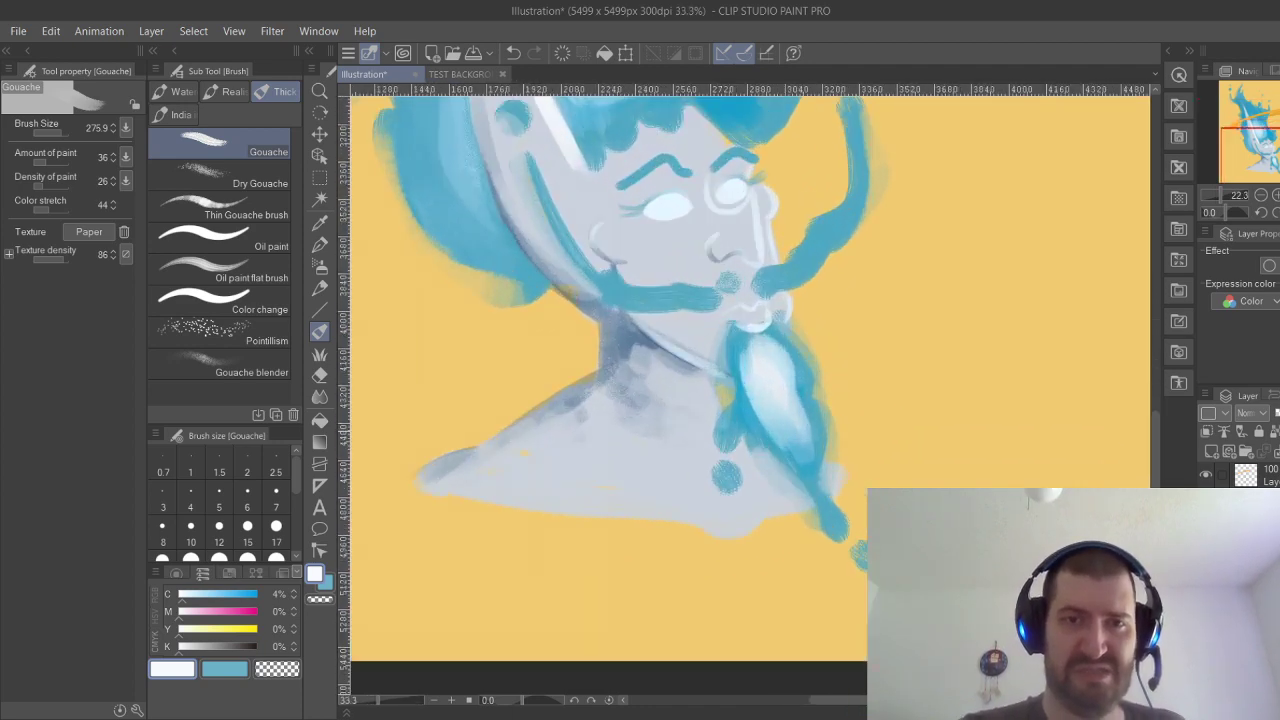
Rotate the canvas to about -15.6 degrees and change the main colour to a blue with 76% cyan and 59% magenta.
drag(760, 385, 851, 435)
drag(851, 435, 930, 345)
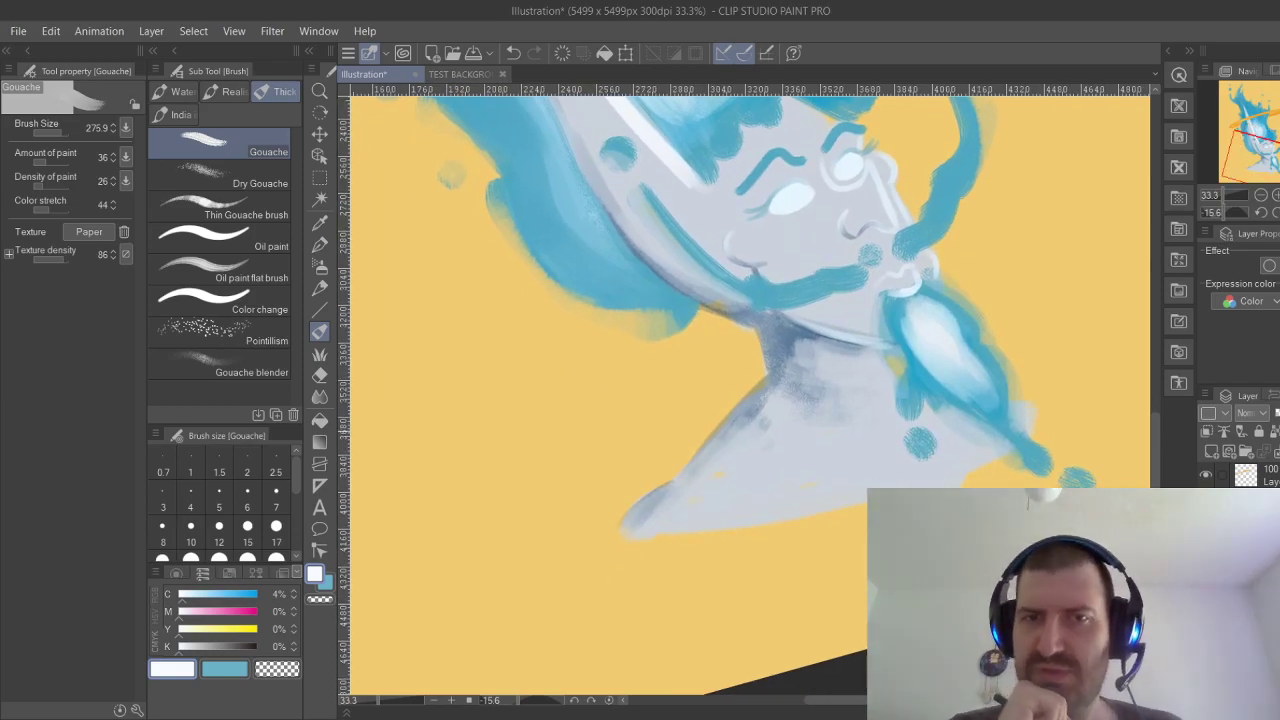
click(238, 595)
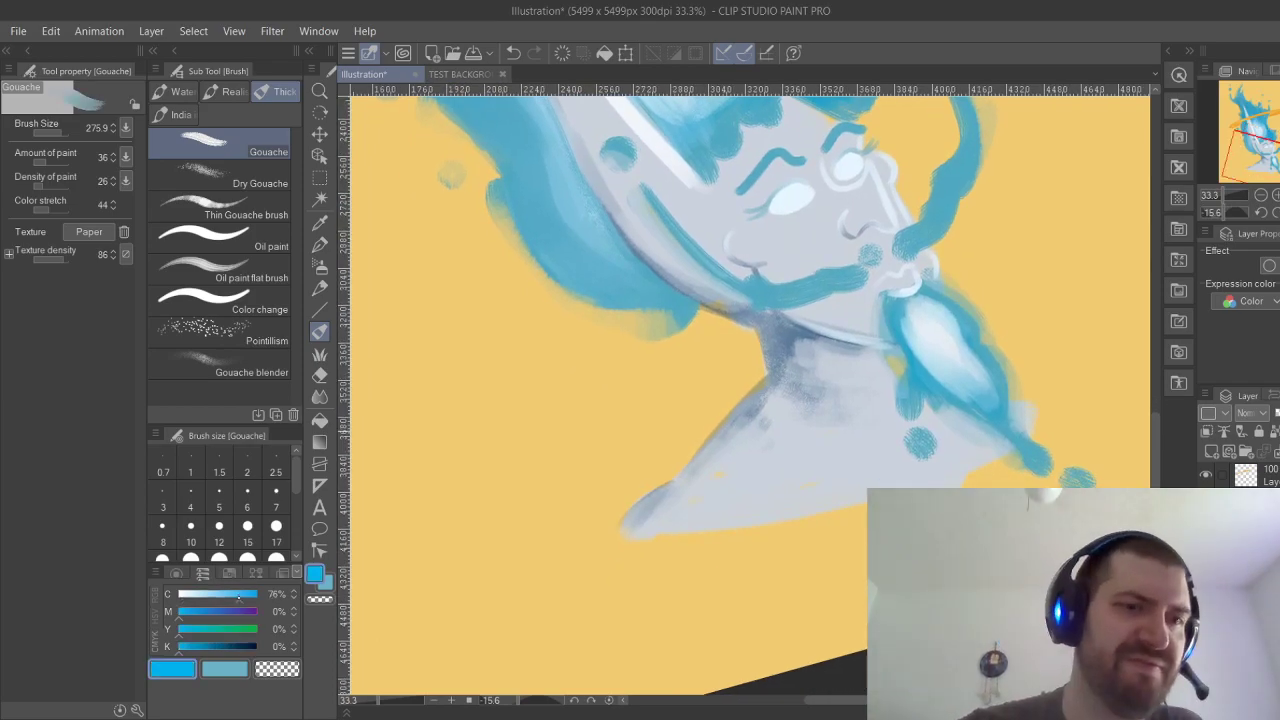
click(225, 610)
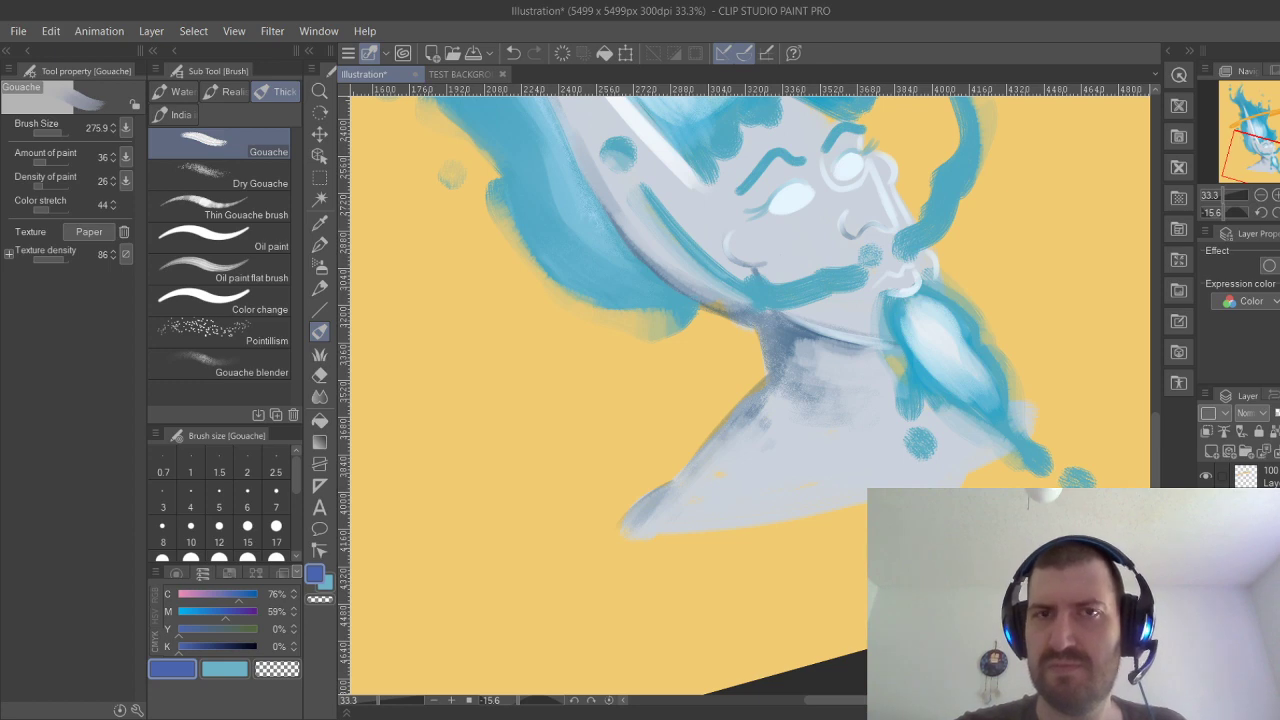
Check which layer holds the neck shading, and paint blue Gouache shading over the outer tip of the shoulder.
click(1206, 477)
click(1206, 477)
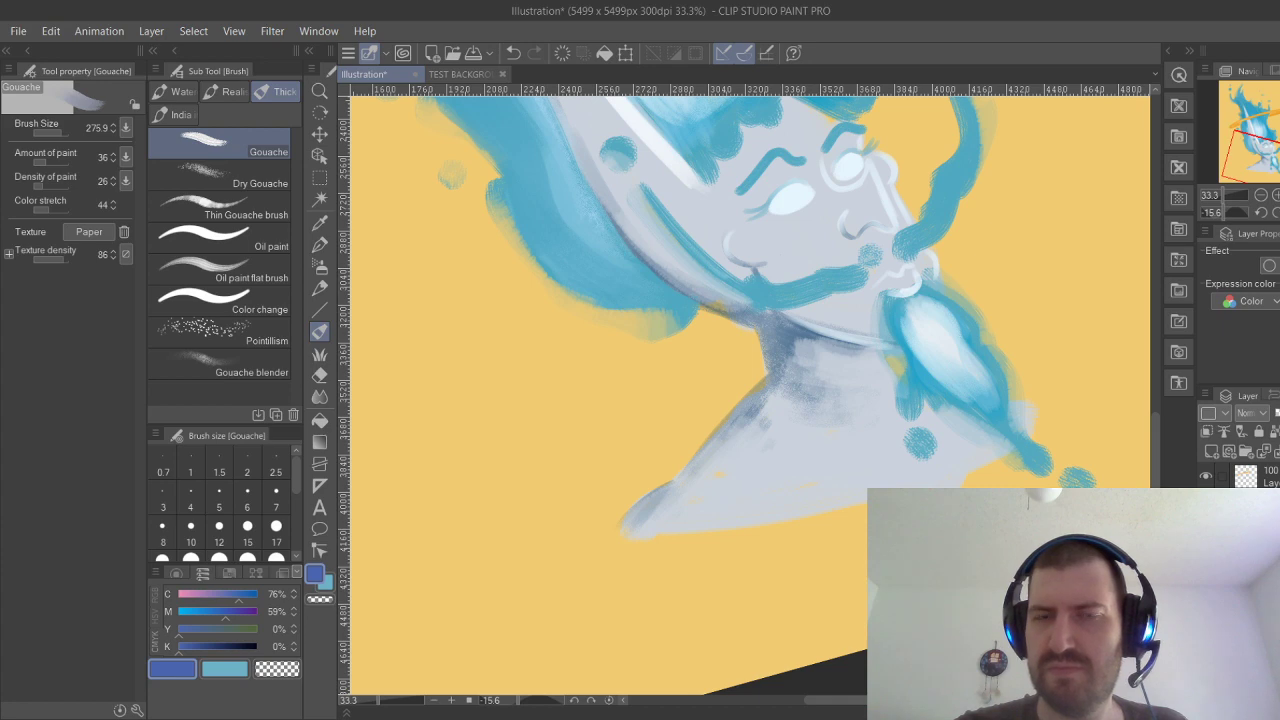
click(1206, 503)
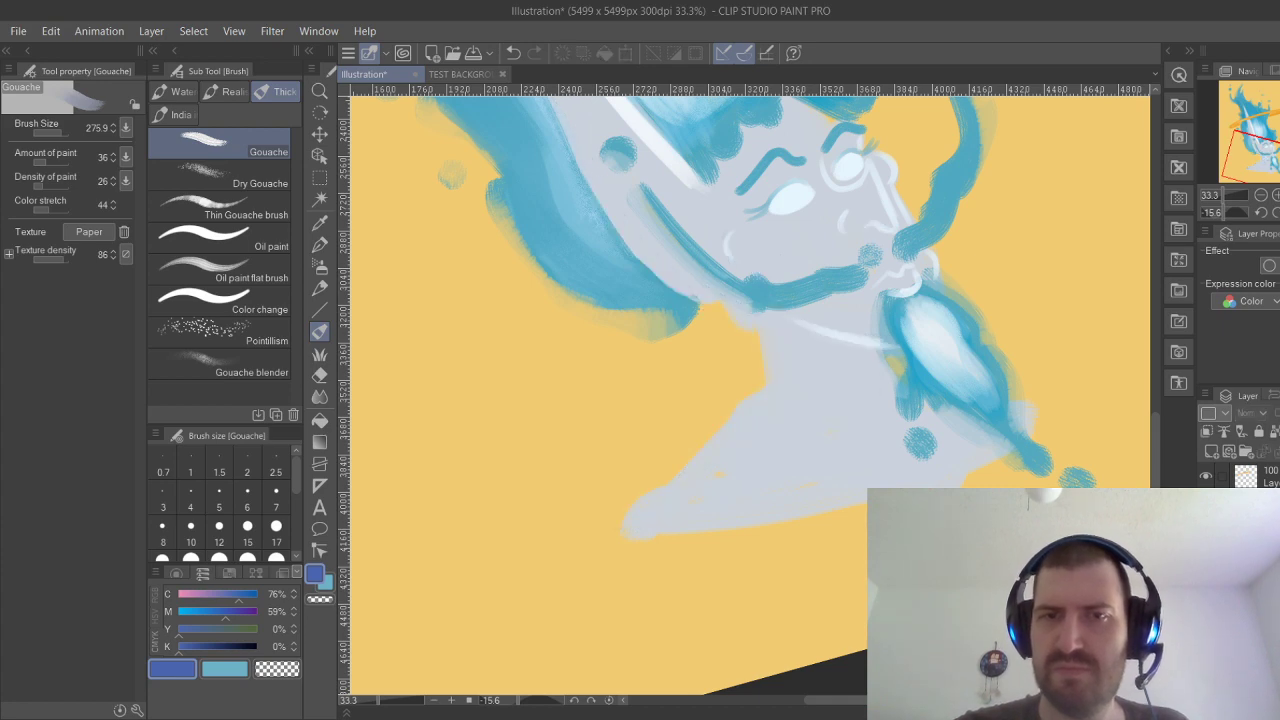
click(1206, 503)
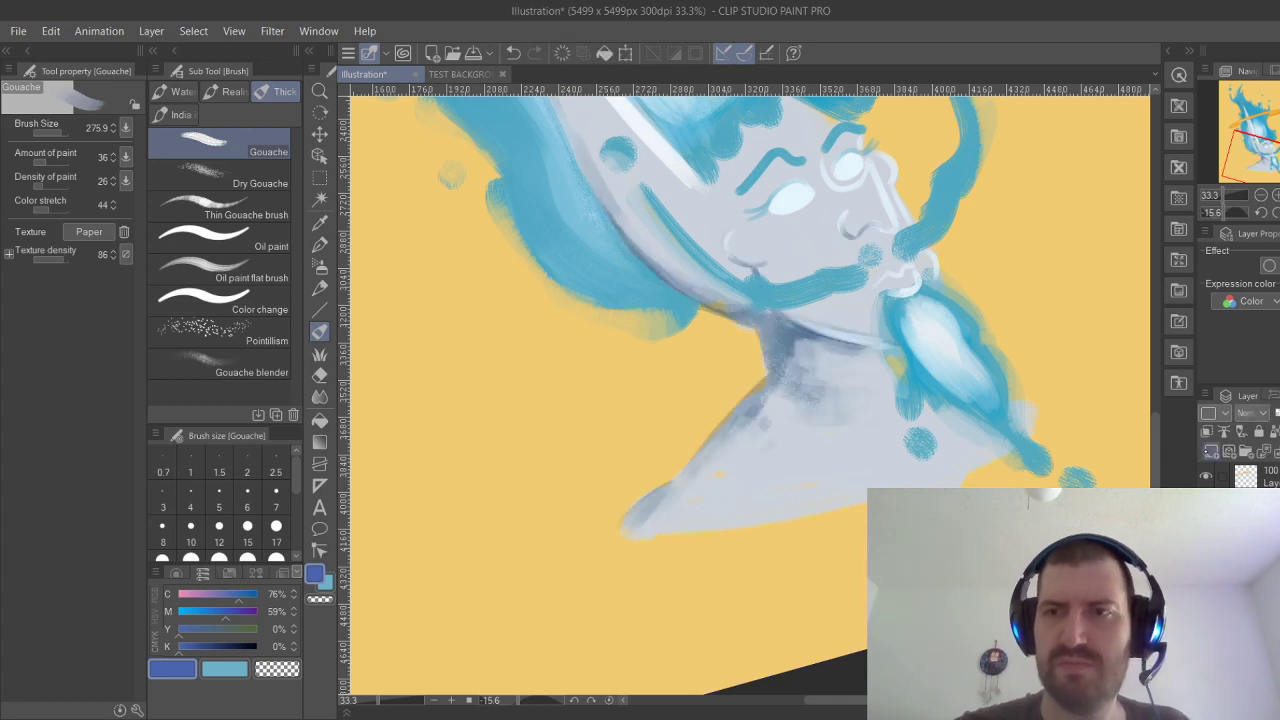
drag(636, 519, 711, 458)
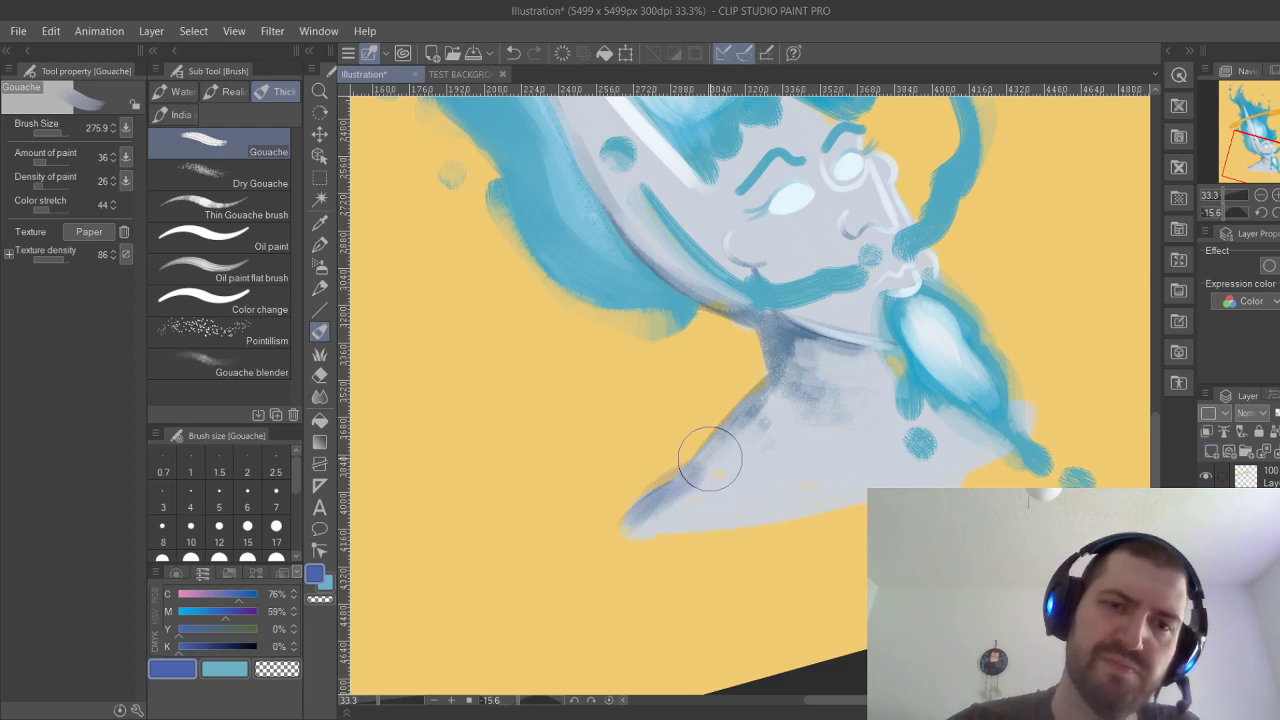
key(ctrl+z)
mouse_move(637, 514)
mouse_down()
mouse_move(687, 483)
mouse_move(657, 500)
mouse_move(757, 397)
mouse_move(710, 454)
mouse_move(811, 366)
mouse_up()
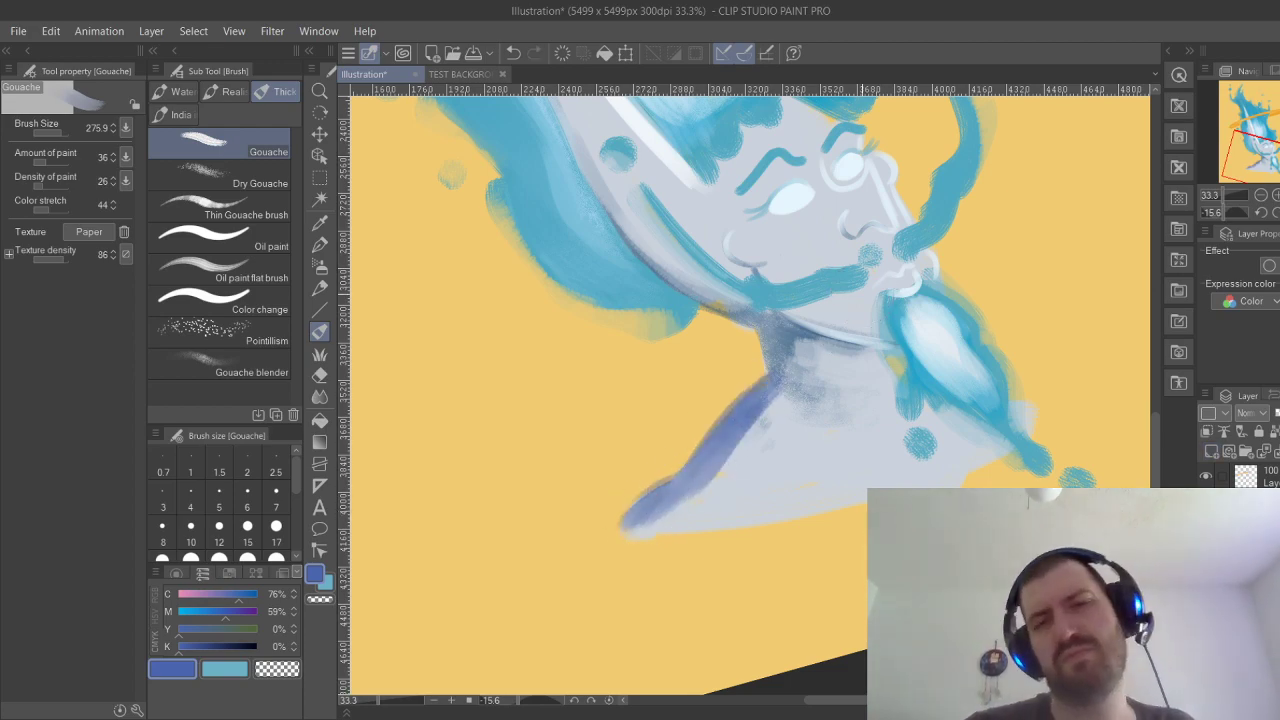
key(ctrl+z)
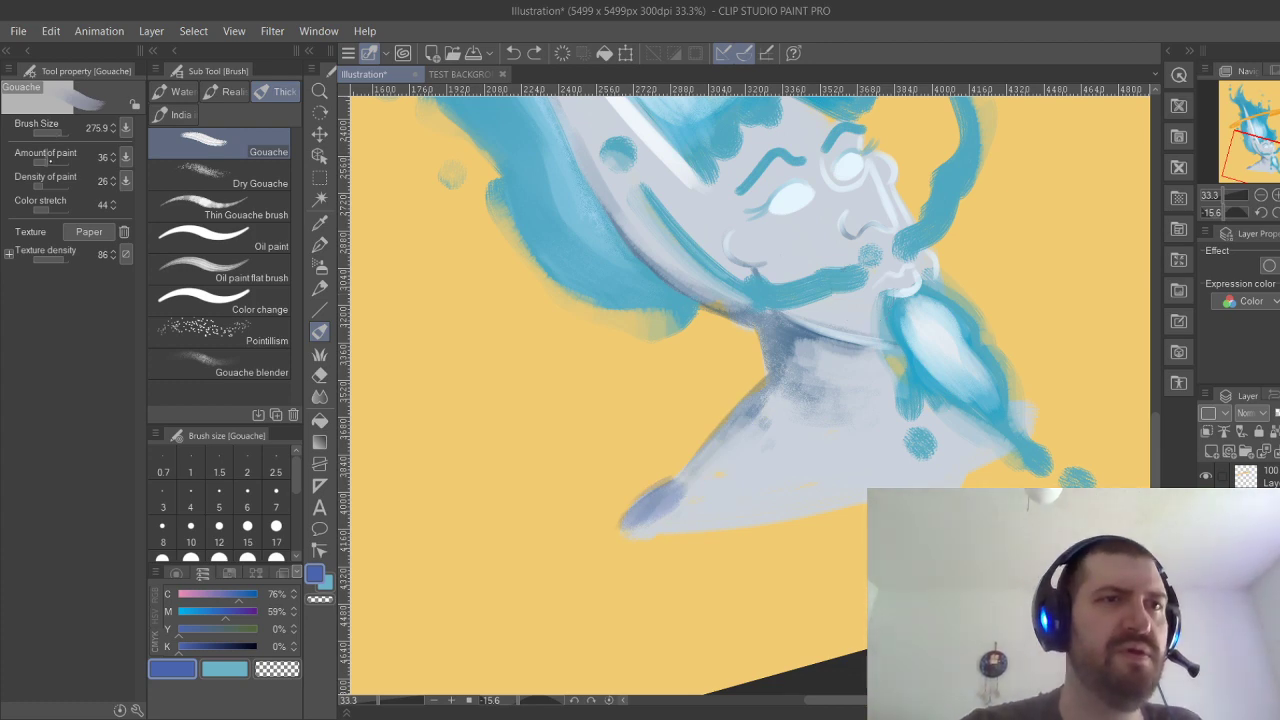
Set the Gouache amount of paint to 100 and brush size to 102.5, testing blue strokes along the shoulder edge.
drag(49, 160, 71, 161)
mouse_move(655, 471)
mouse_down()
mouse_move(628, 516)
mouse_move(680, 472)
mouse_up()
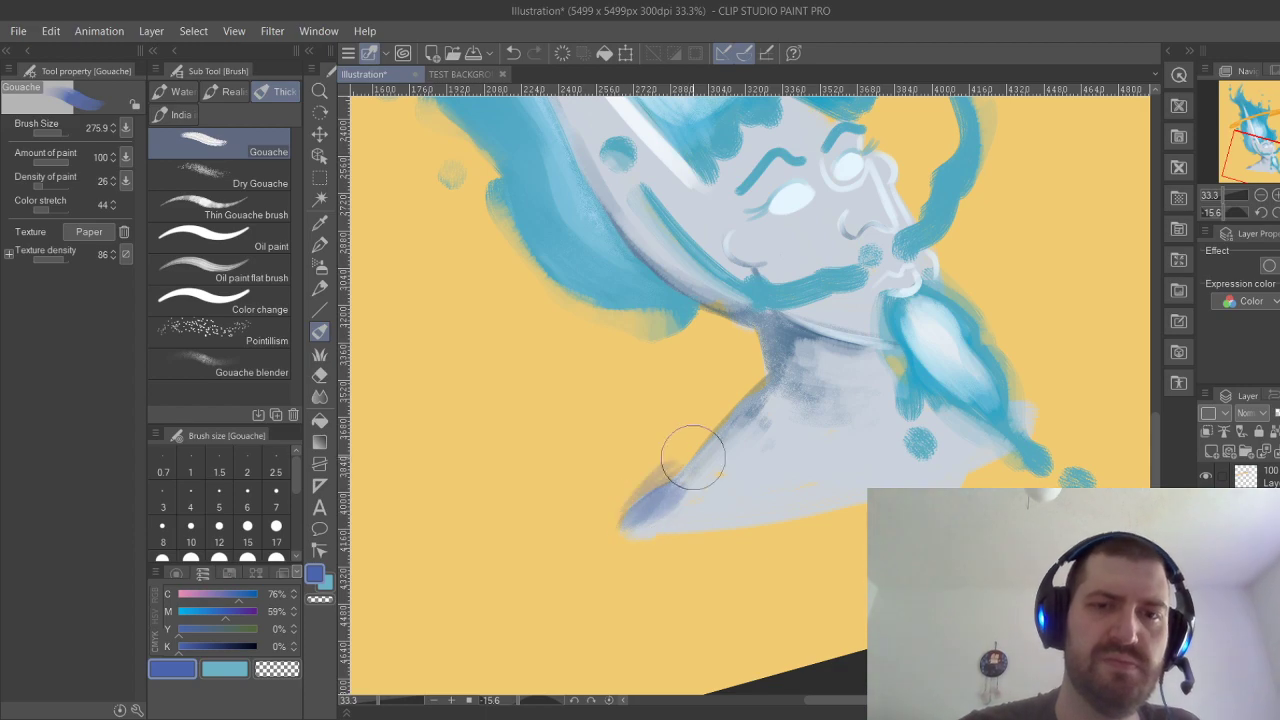
key(ctrl+z)
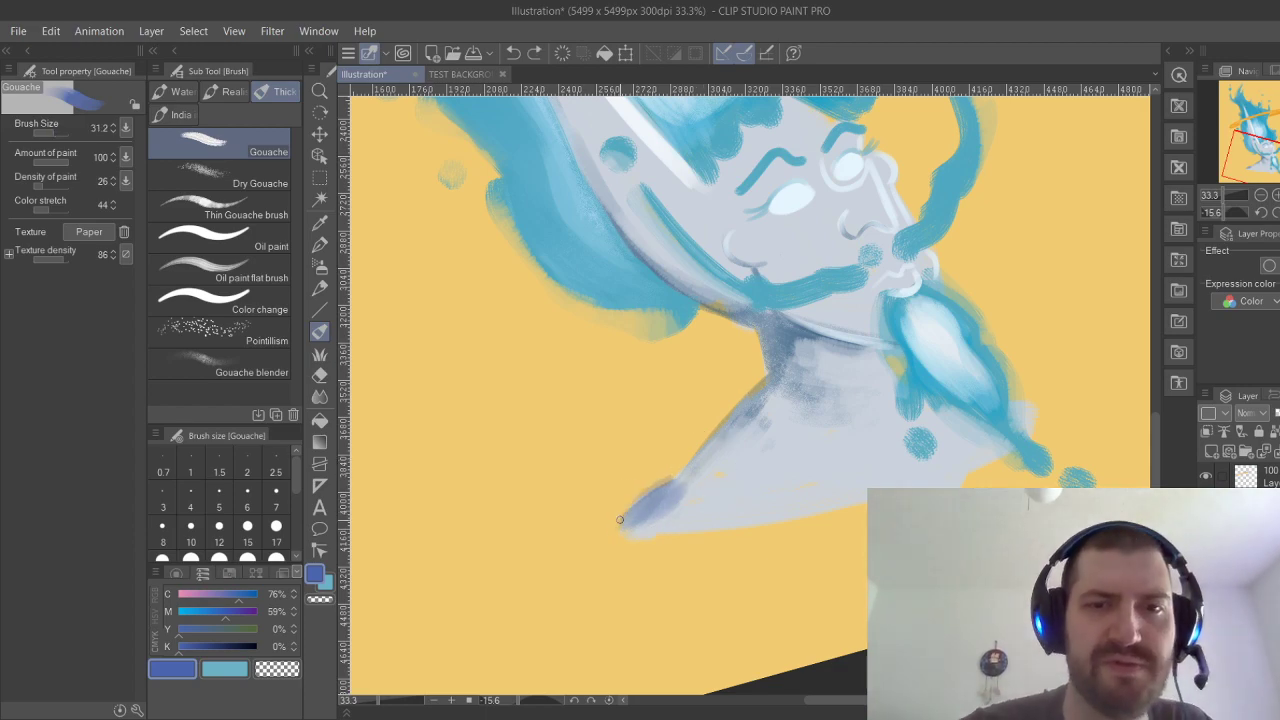
drag(620, 520, 682, 480)
key(ctrl+z)
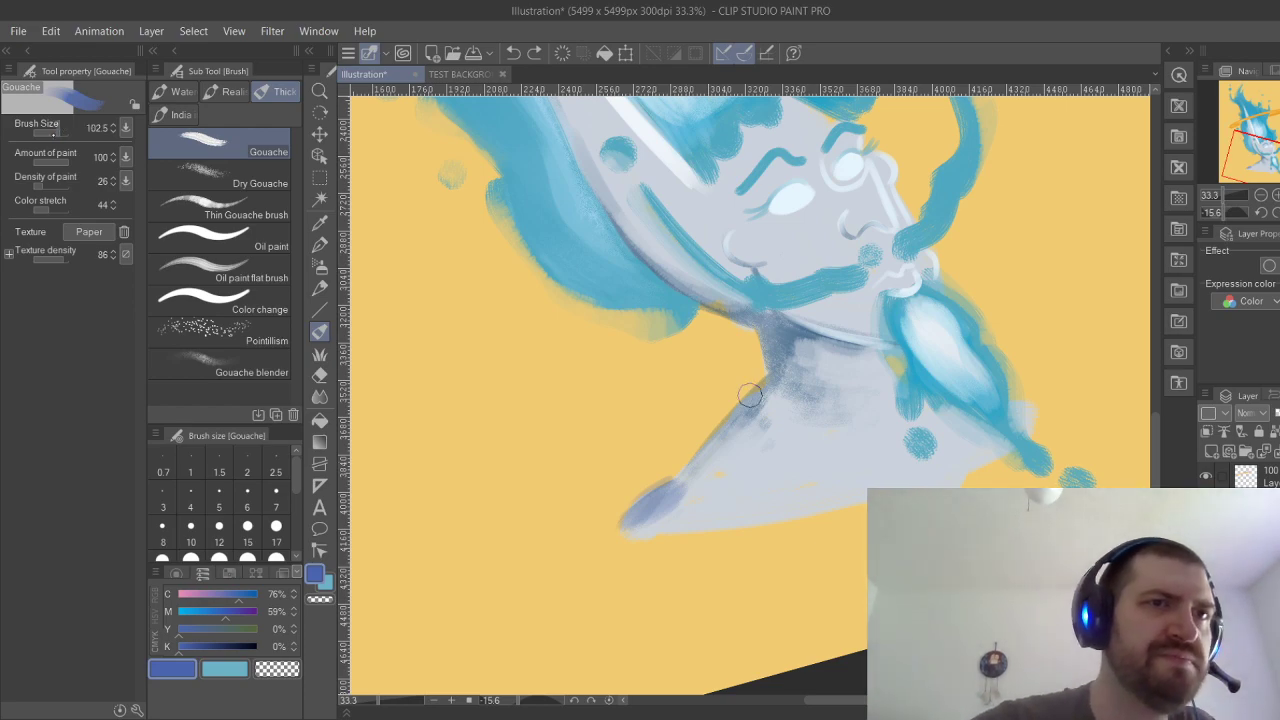
drag(695, 463, 773, 377)
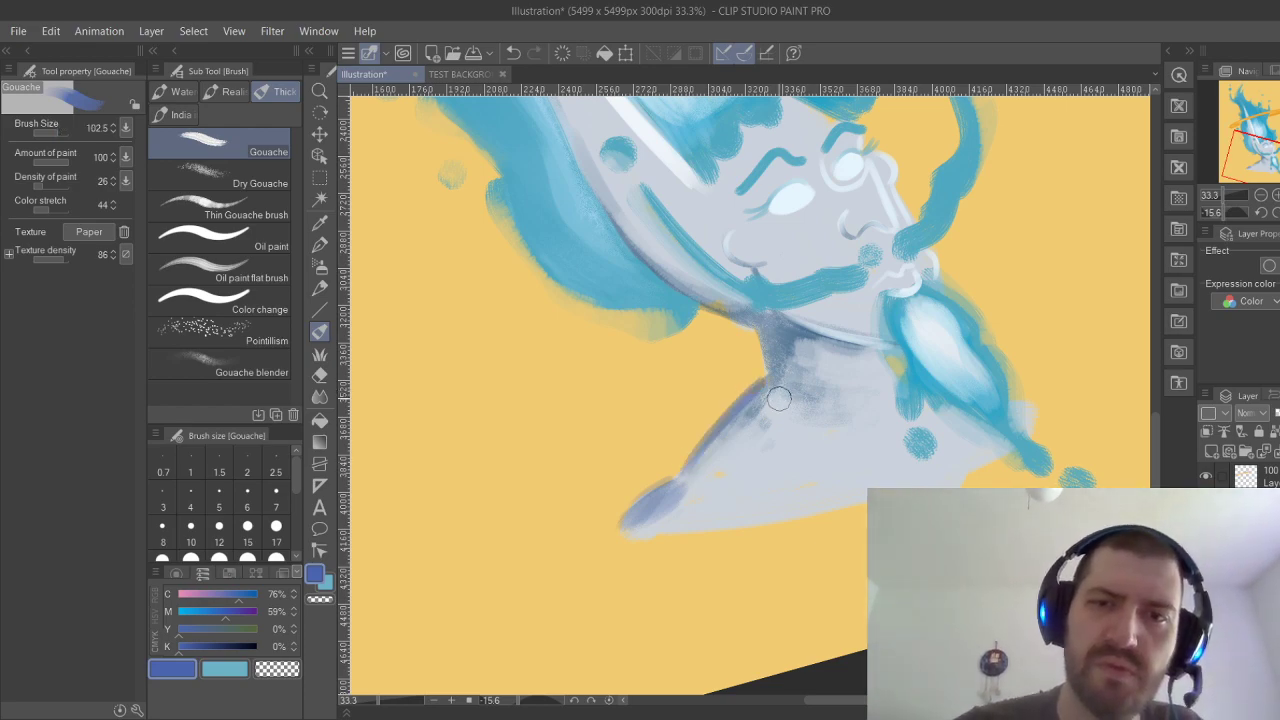
key(ctrl+z)
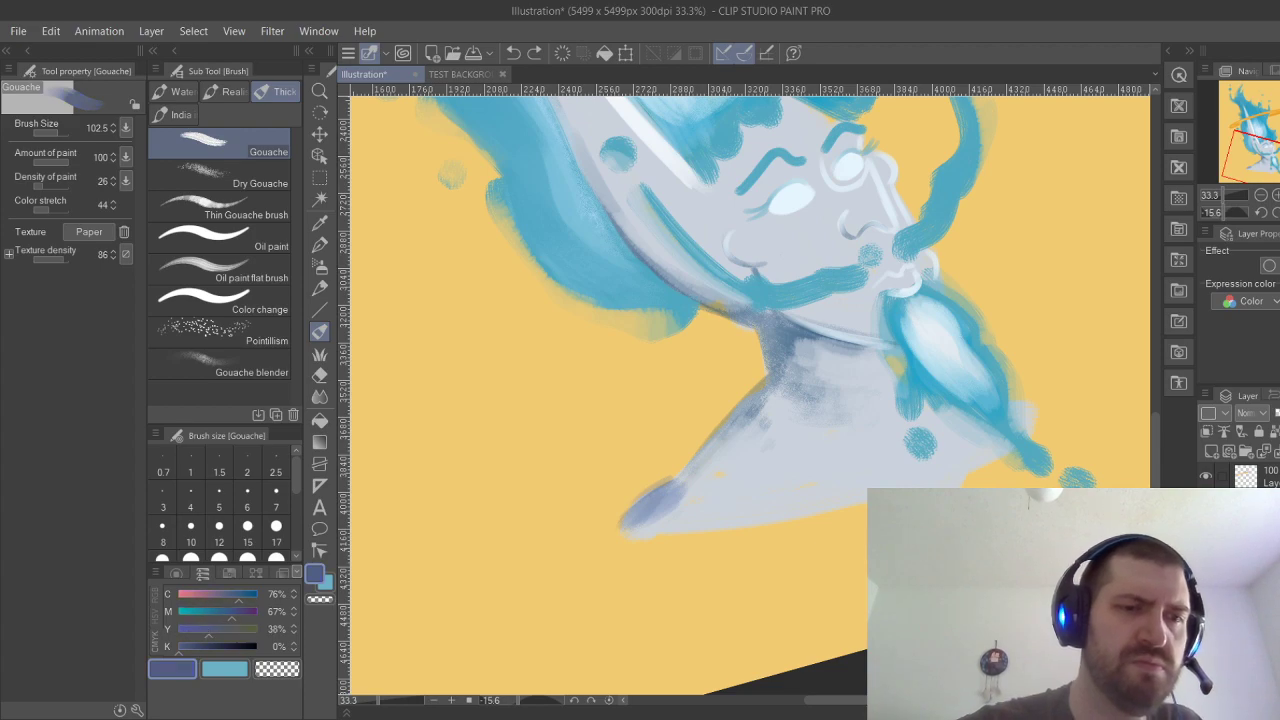
Paint a thin shadow along the shoulder slope and back of the neck in muted blue (76% cyan, 67% magenta, 38% yellow).
mouse_move(682, 476)
mouse_down()
mouse_move(787, 376)
mouse_move(711, 440)
mouse_move(771, 384)
mouse_move(753, 391)
mouse_move(776, 350)
mouse_up()
key(ctrl+z)
drag(747, 408, 774, 313)
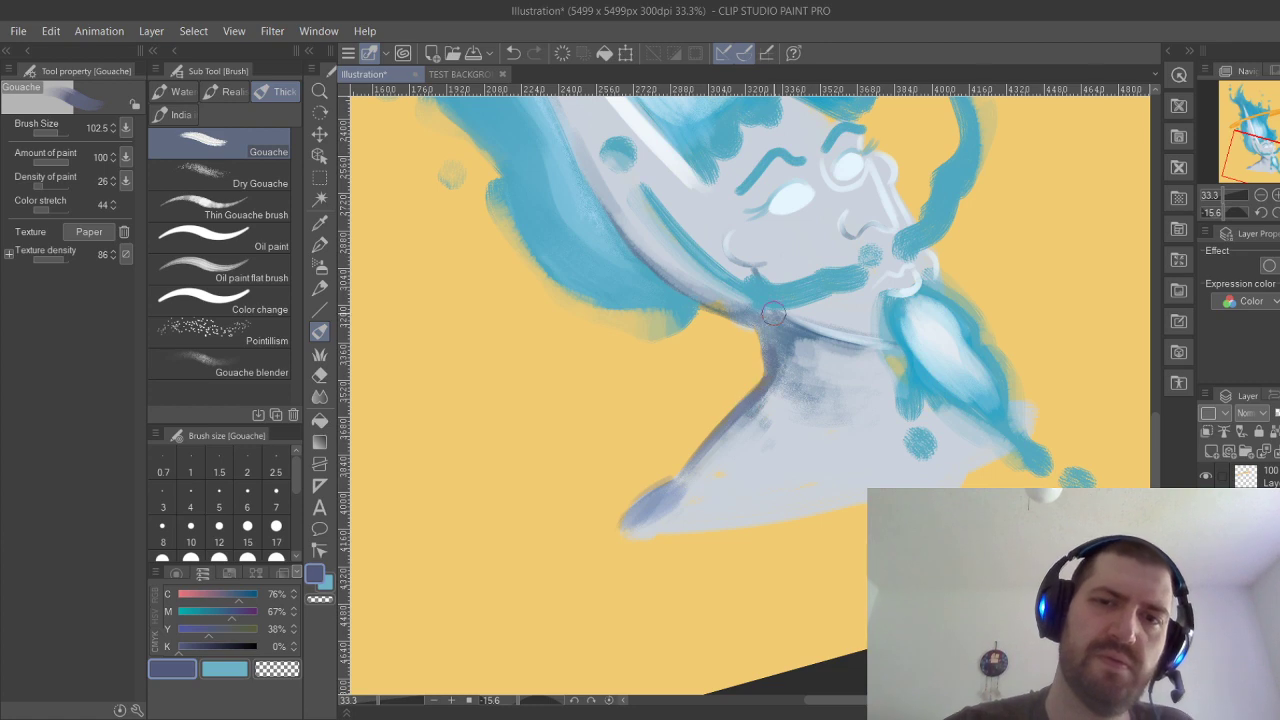
drag(765, 375, 757, 330)
key(ctrl+z)
drag(767, 379, 760, 335)
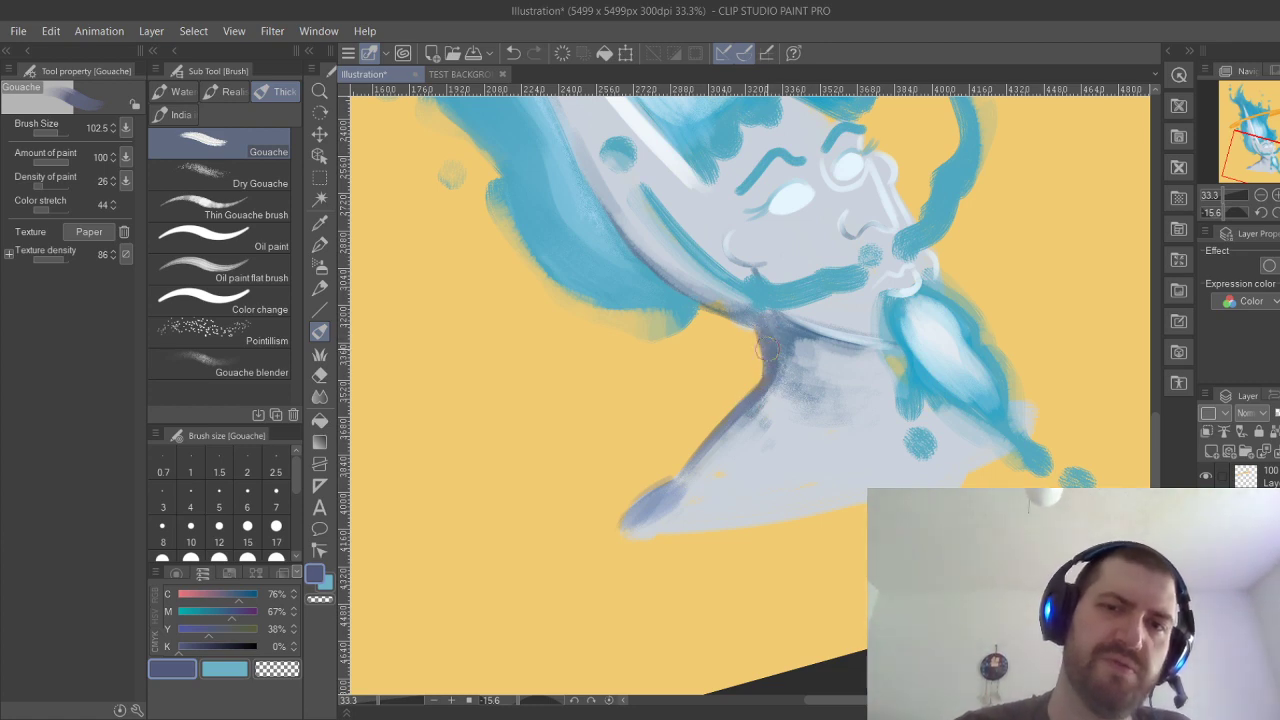
Select the top layer and paint a muted blue shadow along the lower rear edge of the ear down to the neck.
drag(617, 219, 716, 298)
key(ctrl+z)
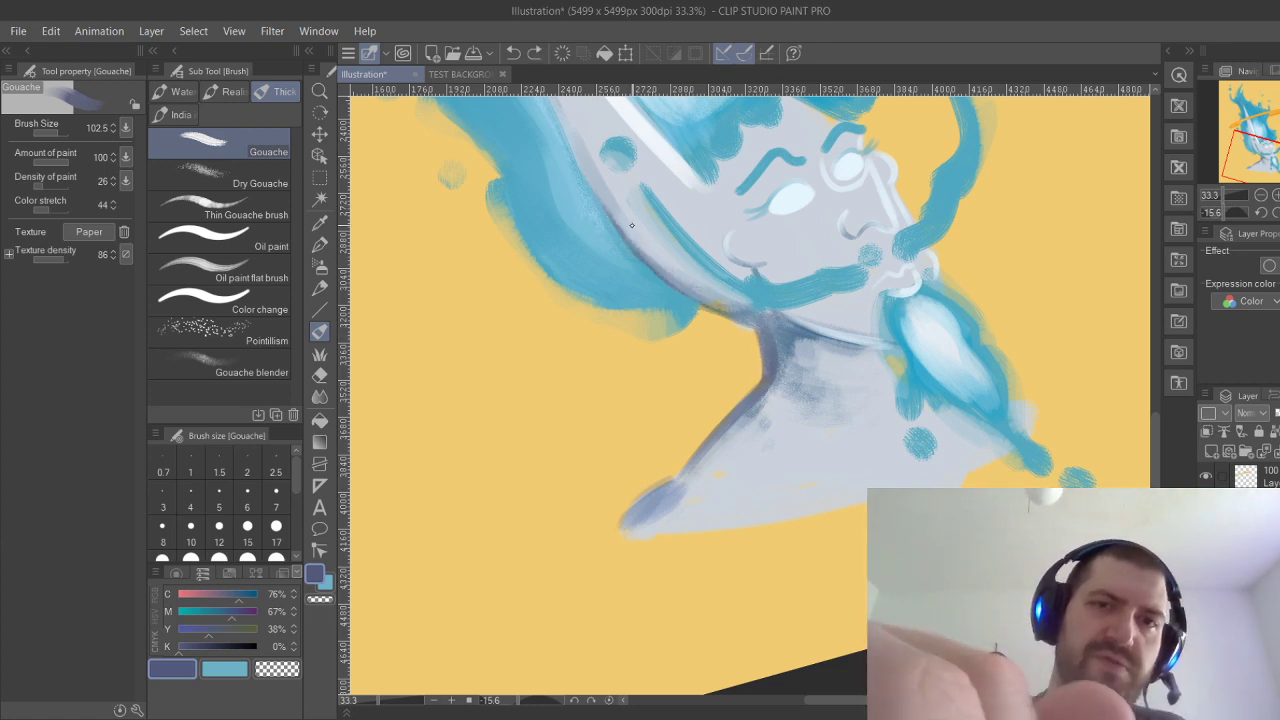
drag(613, 210, 757, 320)
key(ctrl+z)
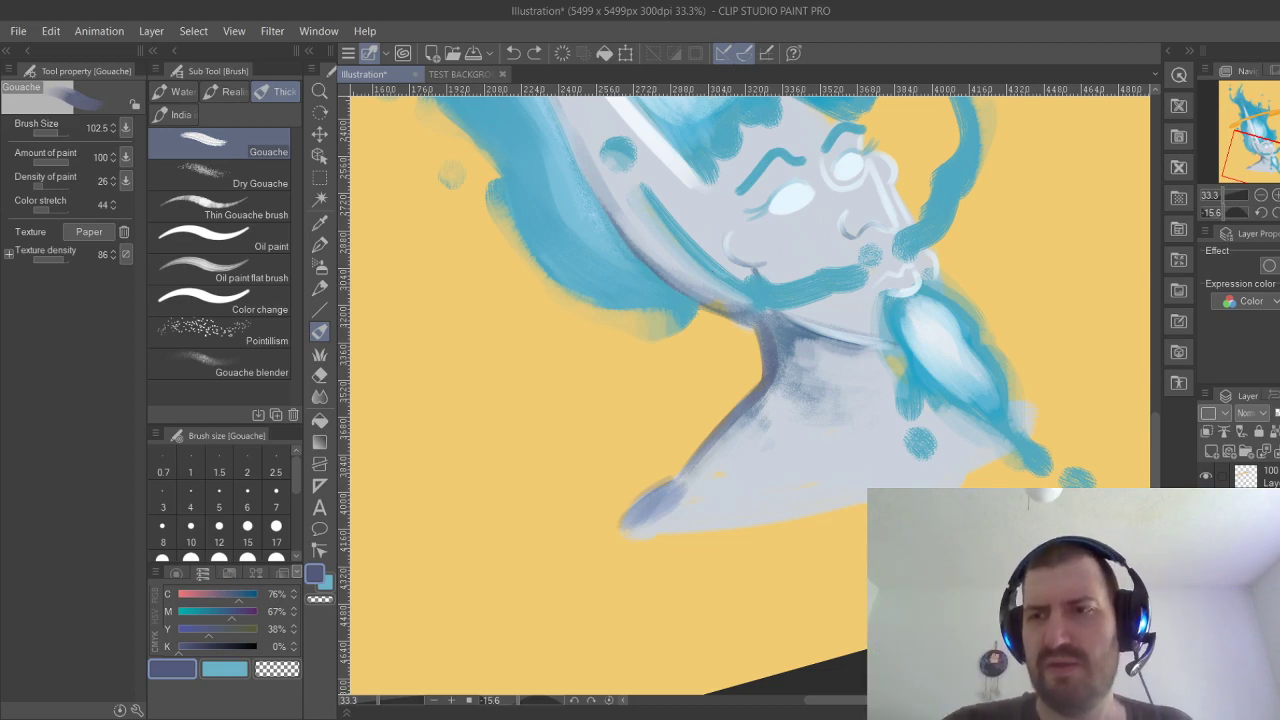
key(ctrl+y)
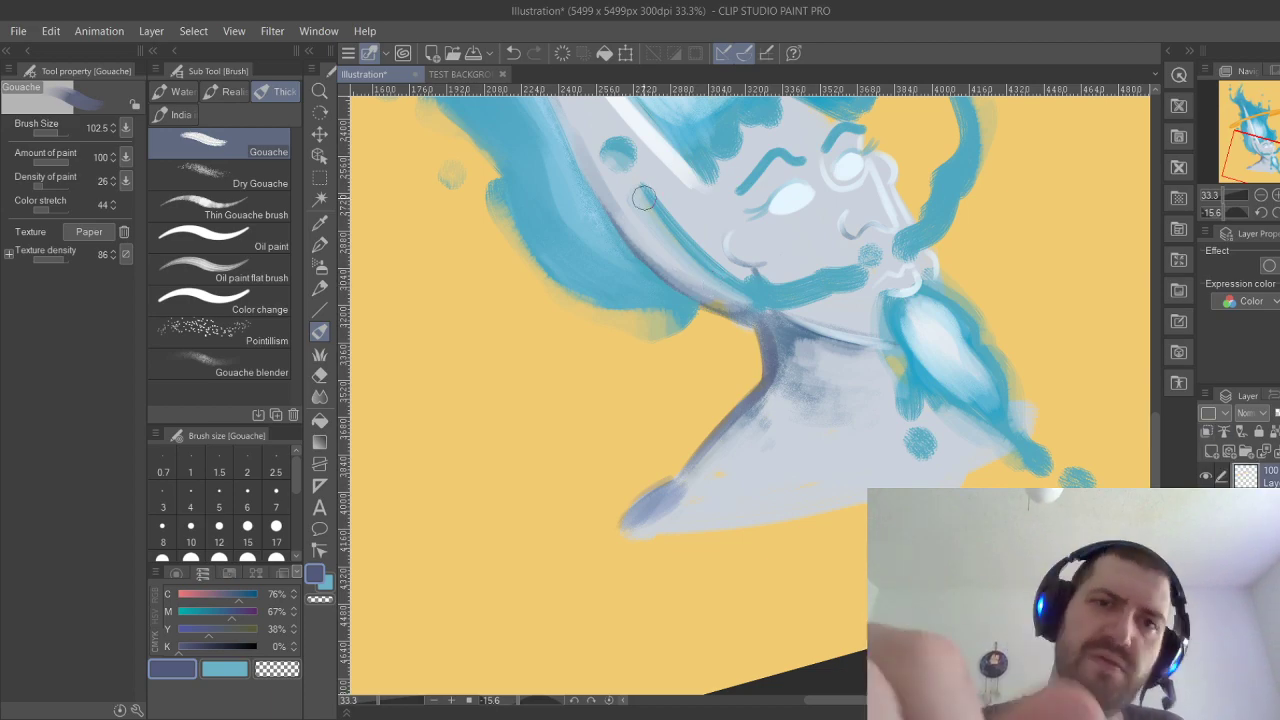
drag(606, 210, 760, 330)
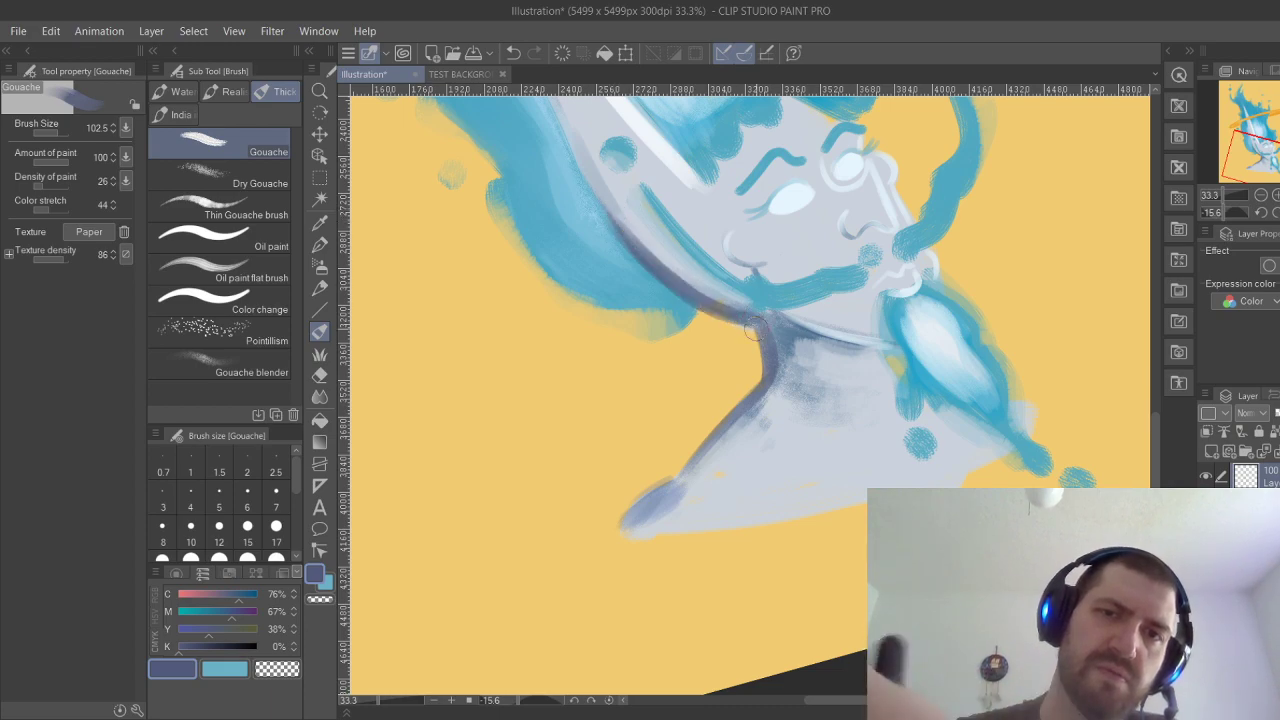
Extend the muted blue shadow up the rear edge of the long ear as far as the orange halo.
scroll(516, 175, up, 5)
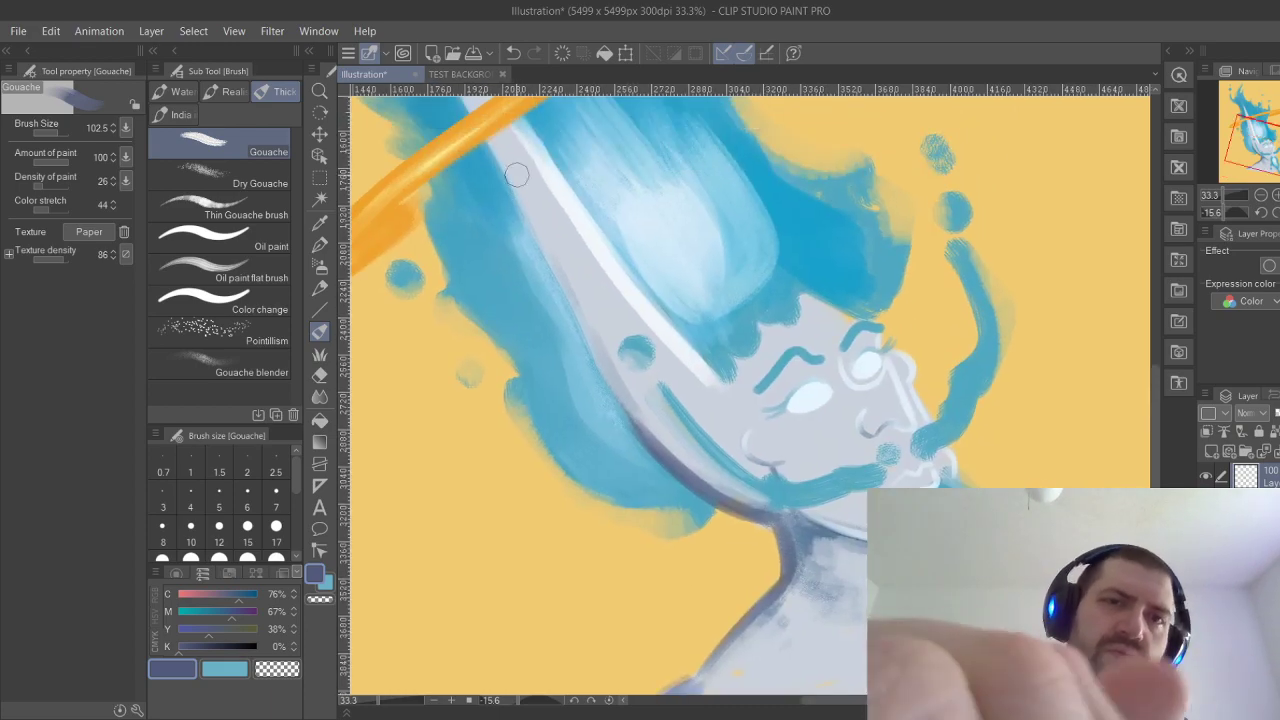
drag(488, 137, 603, 374)
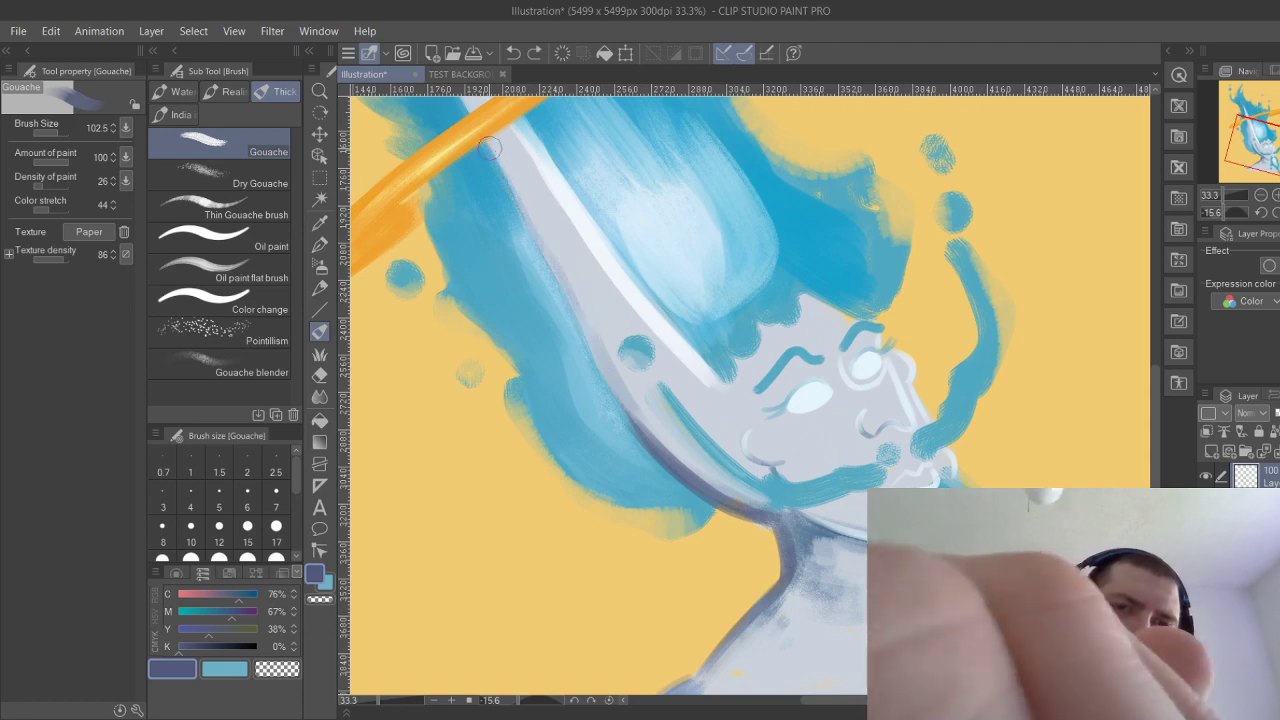
drag(489, 148, 588, 332)
drag(490, 143, 609, 397)
mouse_move(564, 280)
mouse_down()
mouse_move(661, 445)
mouse_move(831, 661)
mouse_up()
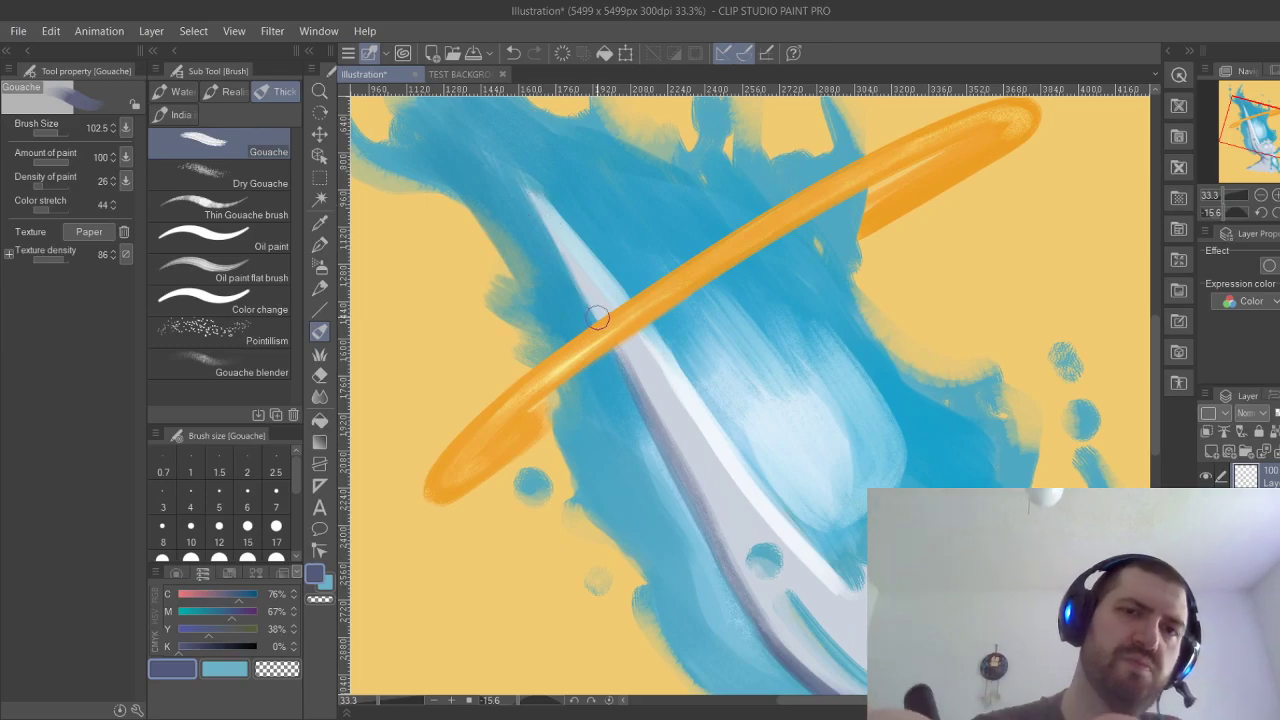
Paint the muted blue shadow along the upper edge of the shoulder tip and set the Gouache brush size to 226.4.
scroll(591, 298, down, 10)
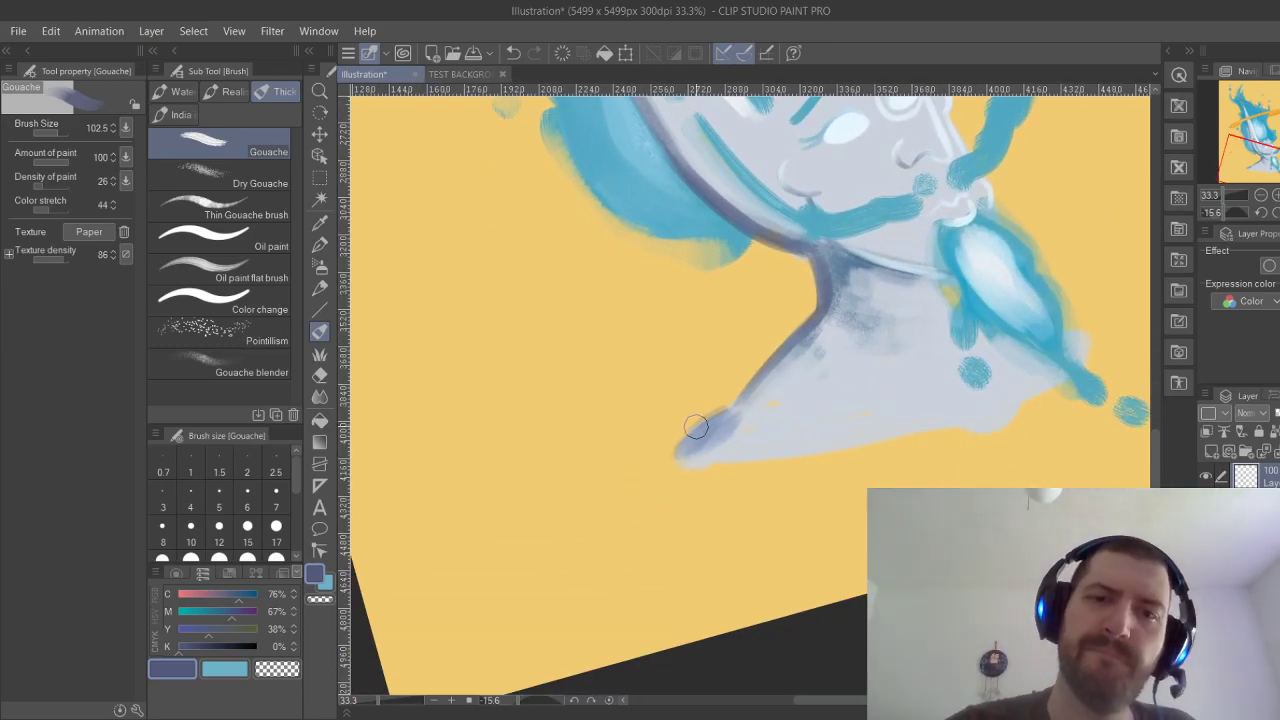
drag(696, 427, 730, 408)
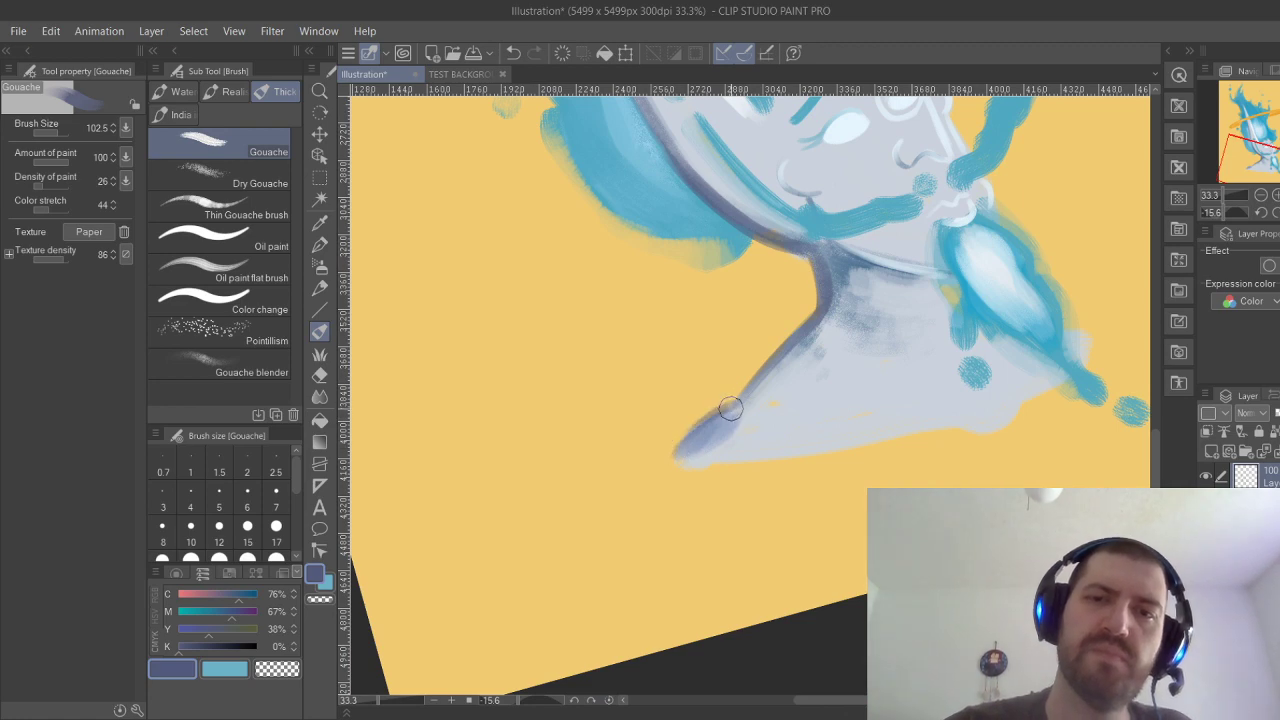
mouse_move(832, 283)
mouse_down()
mouse_move(664, 424)
mouse_move(712, 368)
mouse_move(750, 286)
mouse_up()
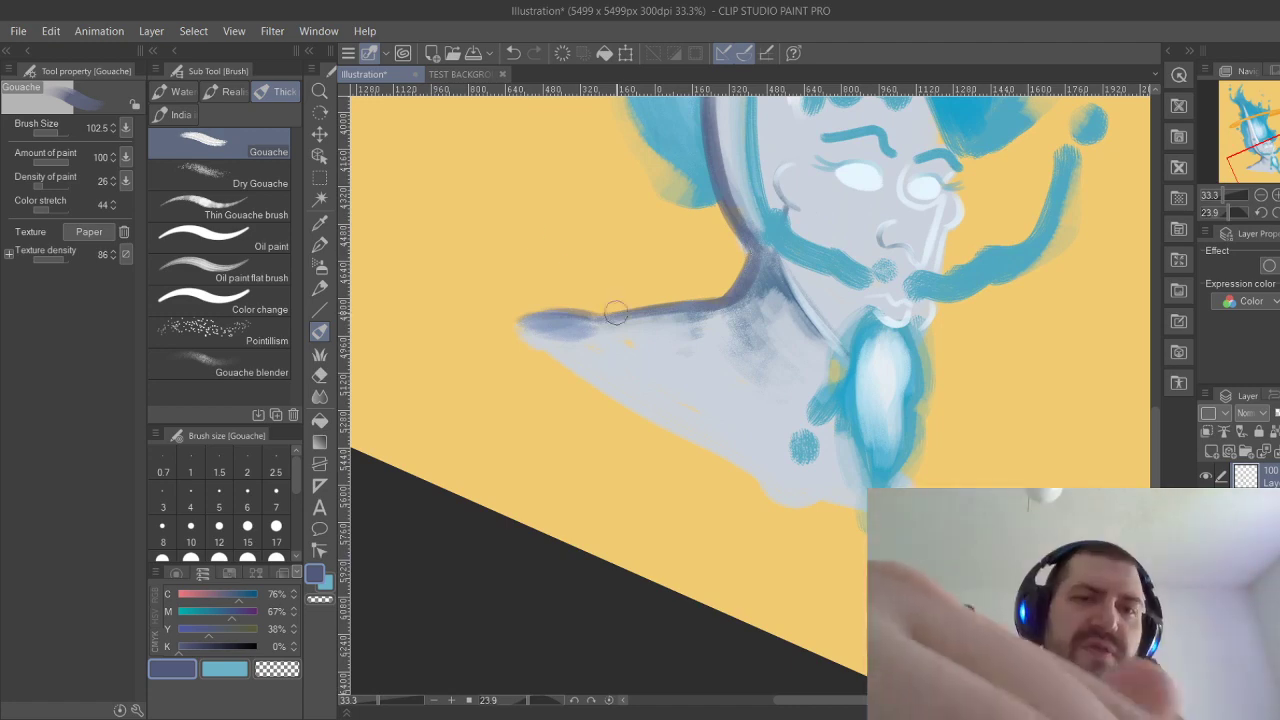
key(ctrl+z)
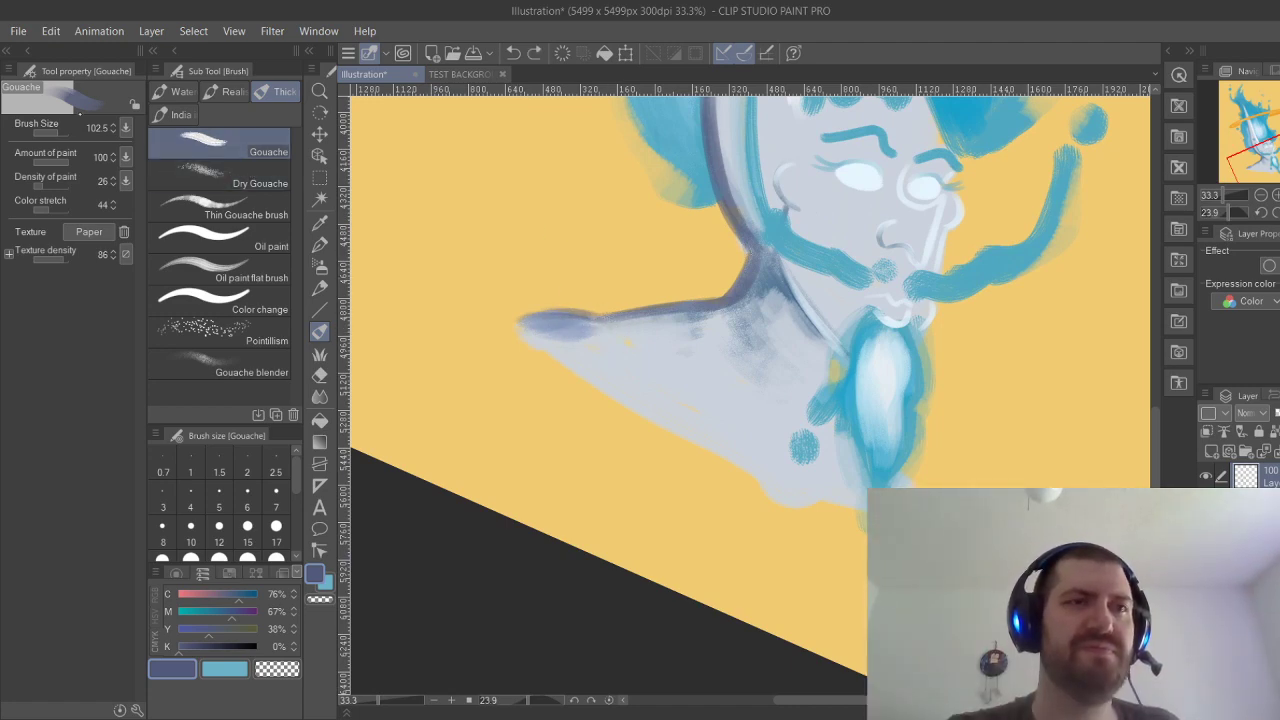
click(60, 132)
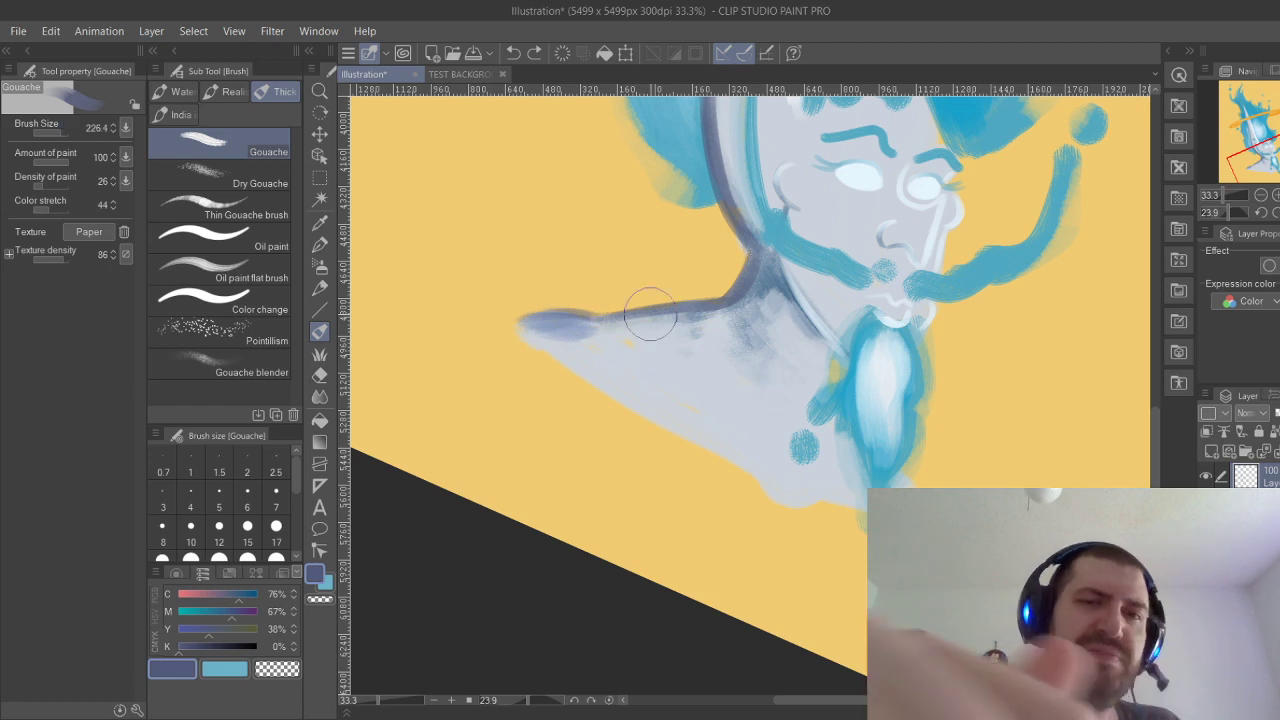
Paint a broad muted blue Gouache shadow across the upper shoulder and over the side of the neck under the jaw.
drag(542, 325, 648, 345)
key(ctrl+z)
drag(546, 328, 692, 338)
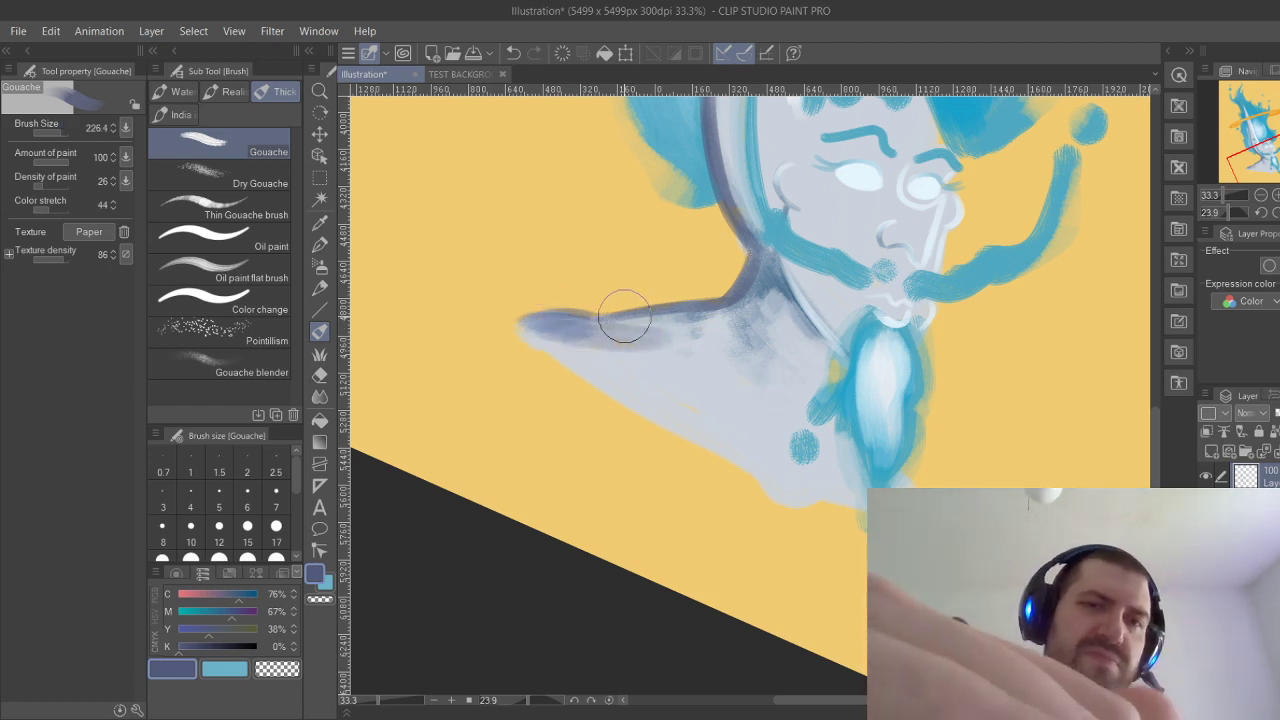
mouse_move(625, 316)
mouse_down()
mouse_move(744, 333)
mouse_move(756, 315)
mouse_move(670, 331)
mouse_move(744, 329)
mouse_move(674, 334)
mouse_move(634, 323)
mouse_move(709, 286)
mouse_move(789, 325)
mouse_move(745, 302)
mouse_move(777, 323)
mouse_move(767, 287)
mouse_up()
mouse_move(753, 285)
mouse_down()
mouse_move(793, 337)
mouse_move(768, 284)
mouse_move(795, 339)
mouse_move(785, 349)
mouse_move(741, 326)
mouse_move(767, 335)
mouse_move(548, 336)
mouse_move(665, 344)
mouse_move(598, 347)
mouse_move(732, 369)
mouse_move(727, 349)
mouse_move(798, 365)
mouse_move(769, 312)
mouse_move(806, 357)
mouse_move(780, 315)
mouse_up()
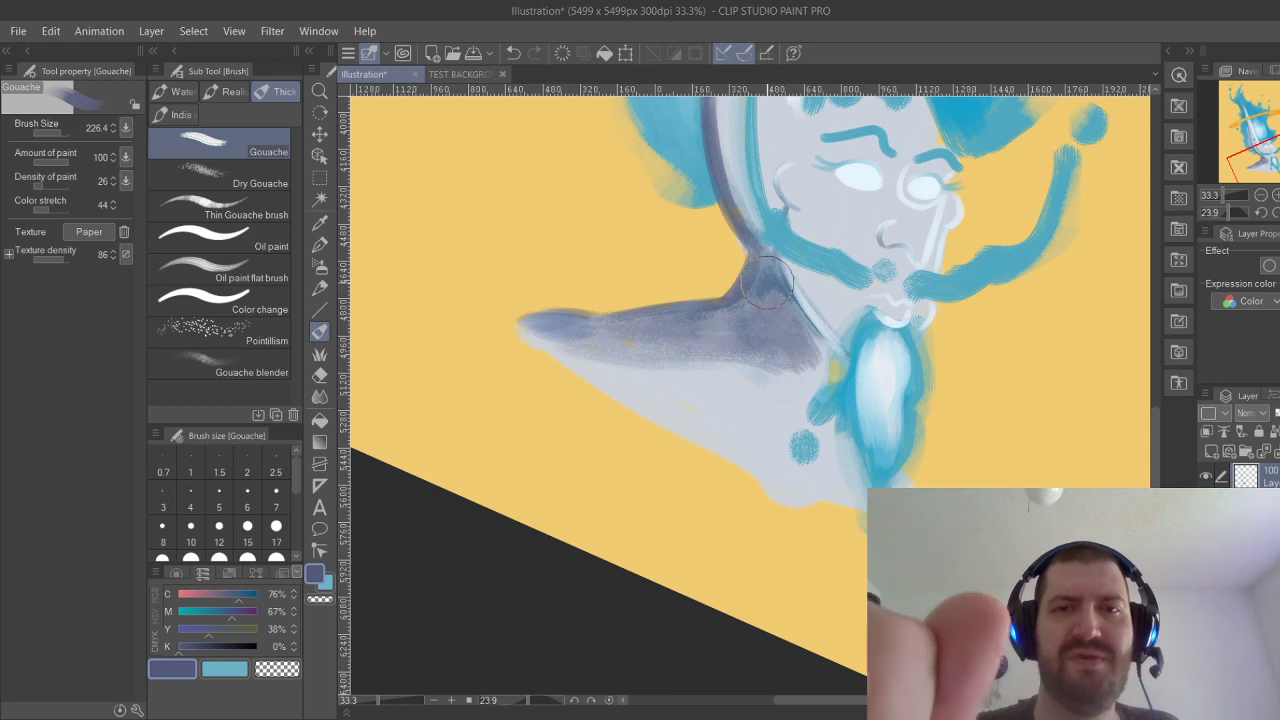
Fade the lower part of the shoulder and neck shadow into the pale skin with the Soft eraser at size 905.6.
key(e)
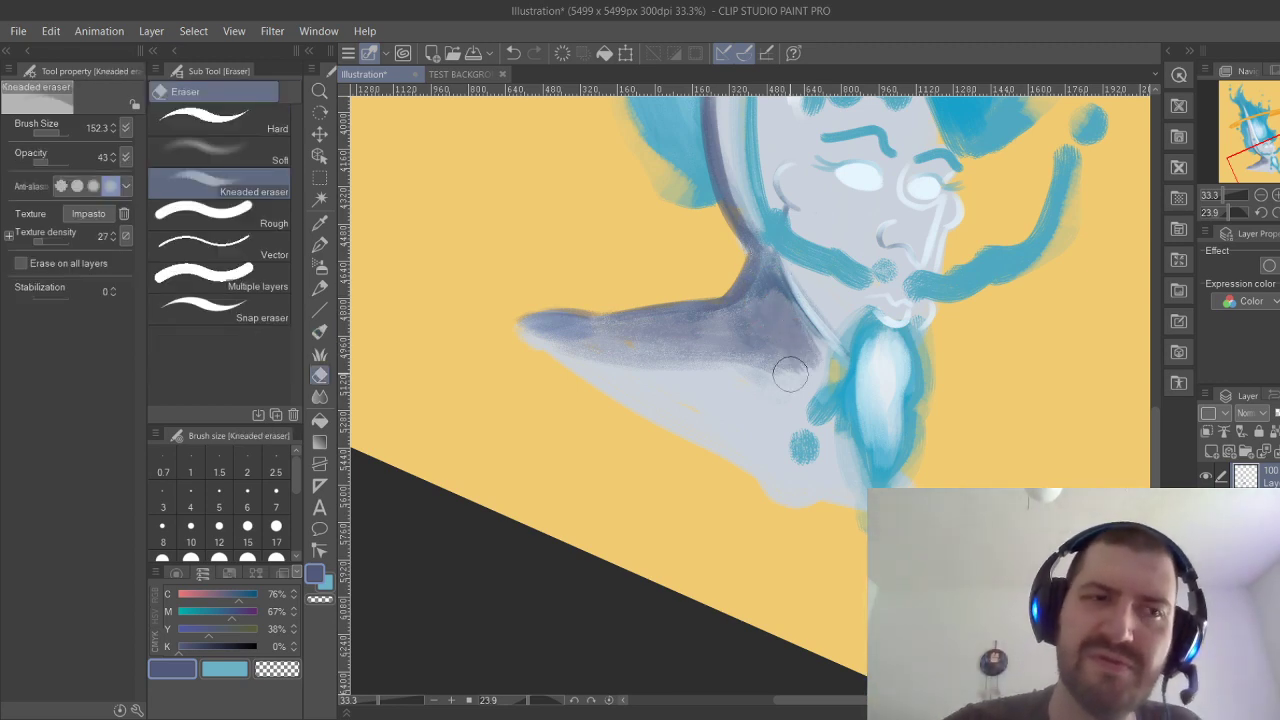
click(220, 150)
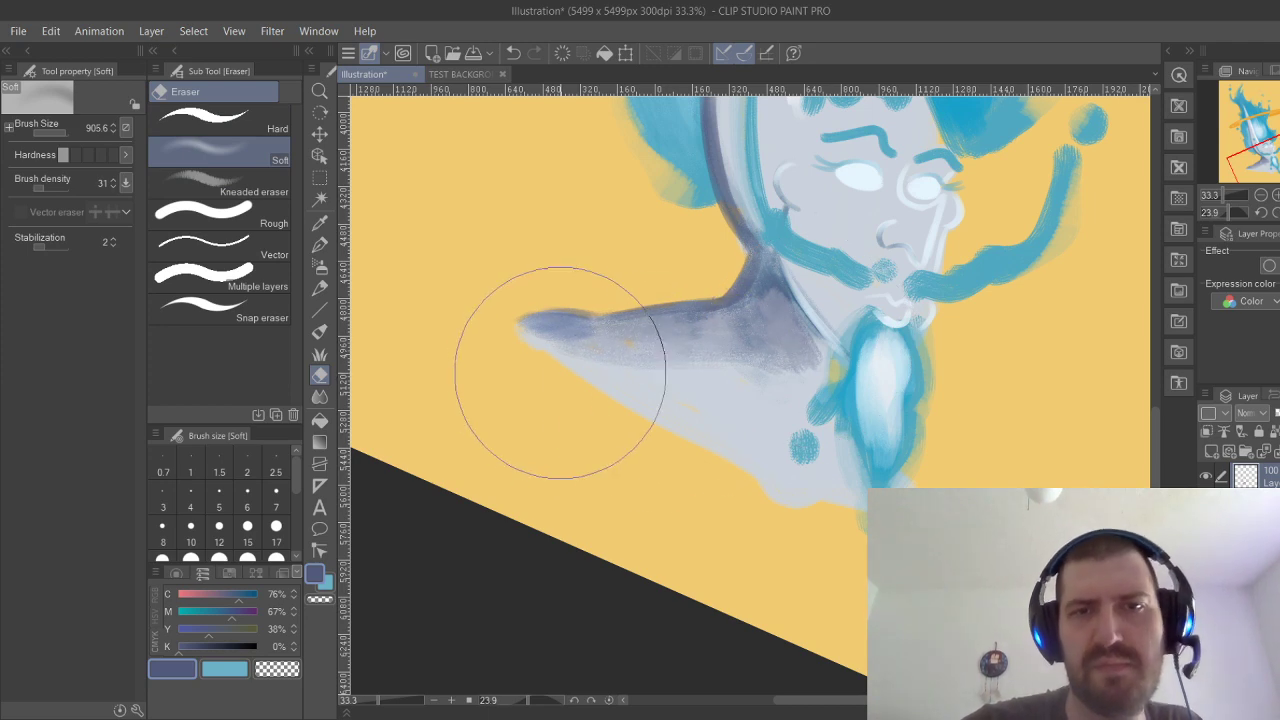
key(ctrl+z)
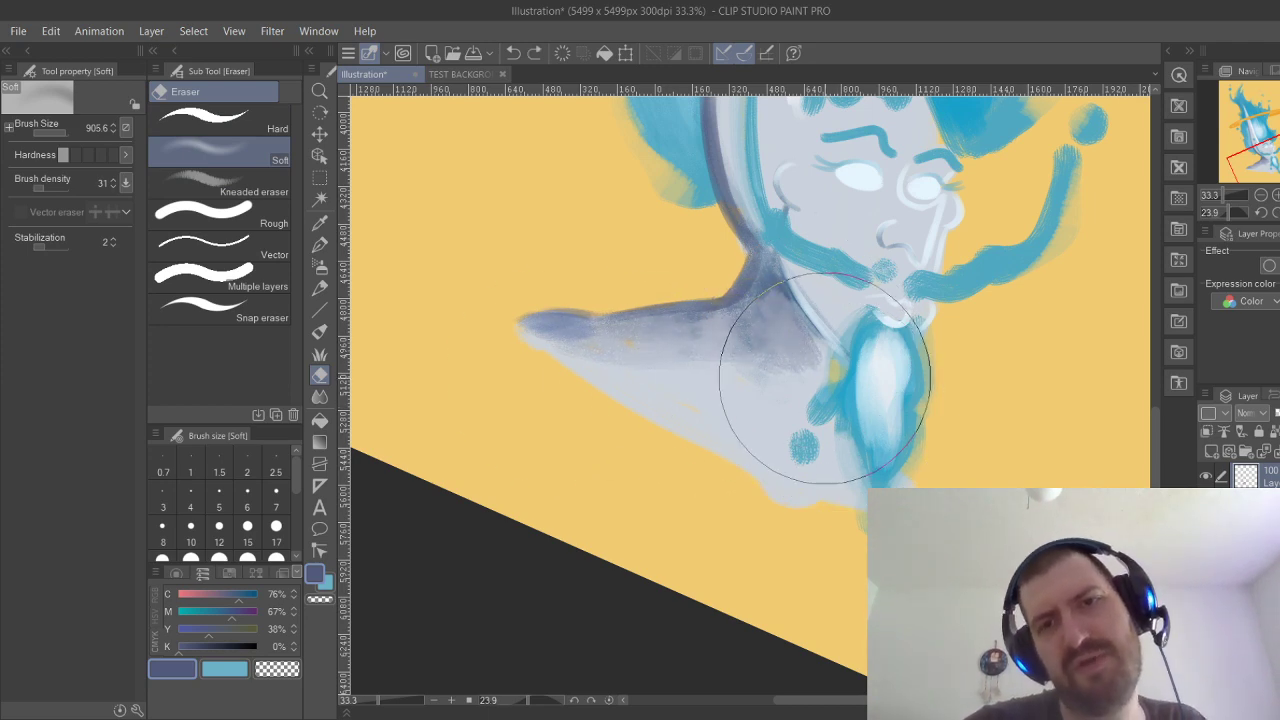
key(ctrl+y)
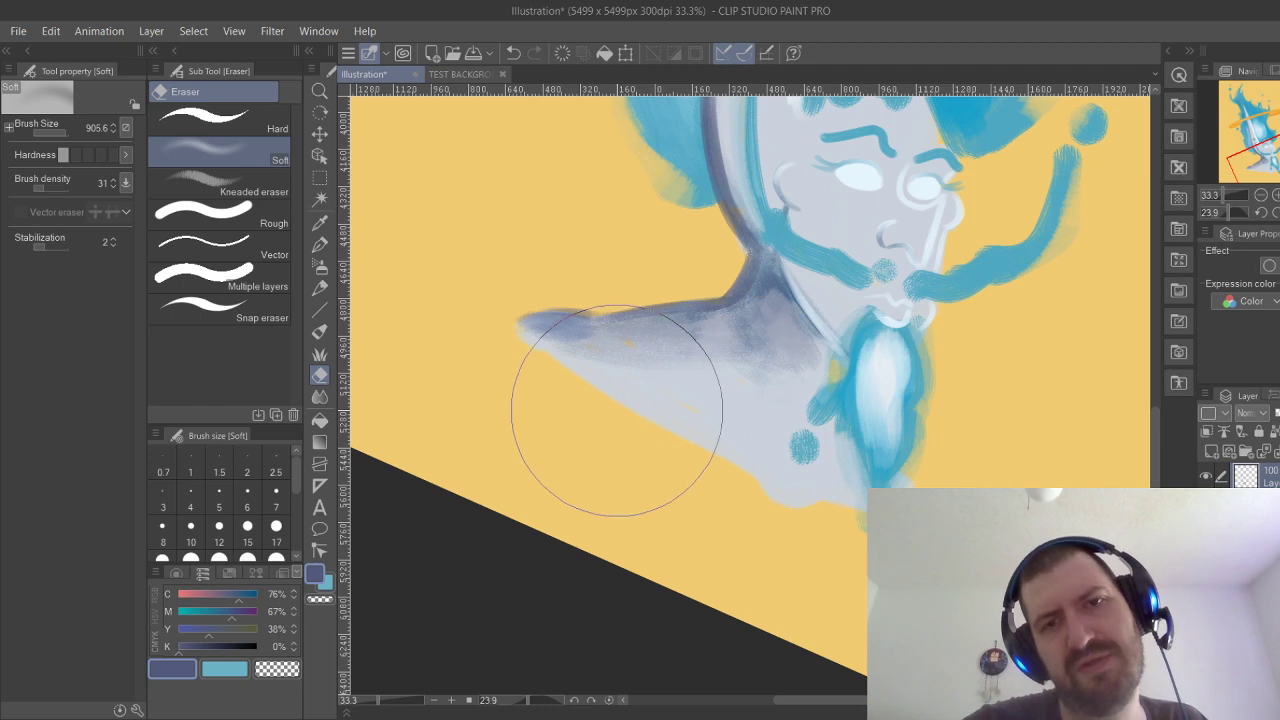
drag(535, 388, 555, 621)
drag(765, 235, 748, 514)
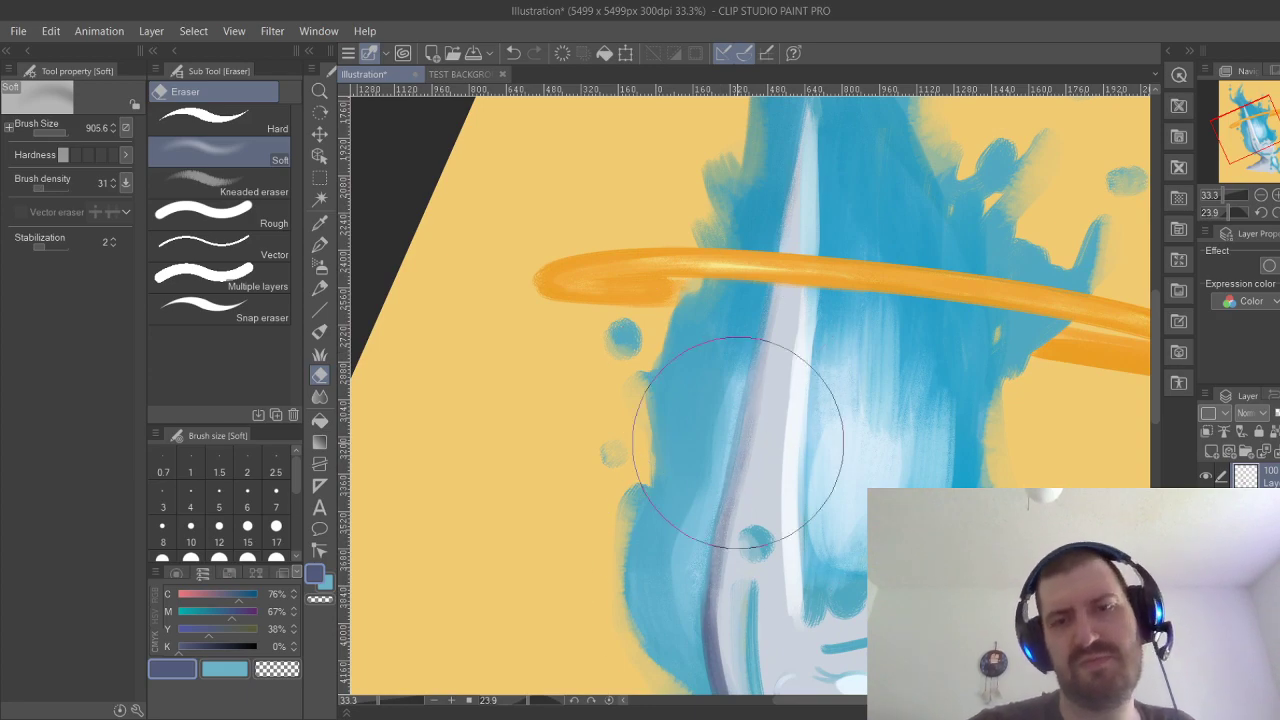
mouse_move(737, 443)
mouse_down()
mouse_move(656, 86)
mouse_move(613, 42)
mouse_up()
Sample a pale blue-white (16% cyan, 6% magenta, 4% yellow) and paint thin highlights at Gouache size 38.1 along the forehead edge and beside the nose.
key(ctrl+at)
drag(885, 355, 723, 347)
scroll(920, 345, up, 3)
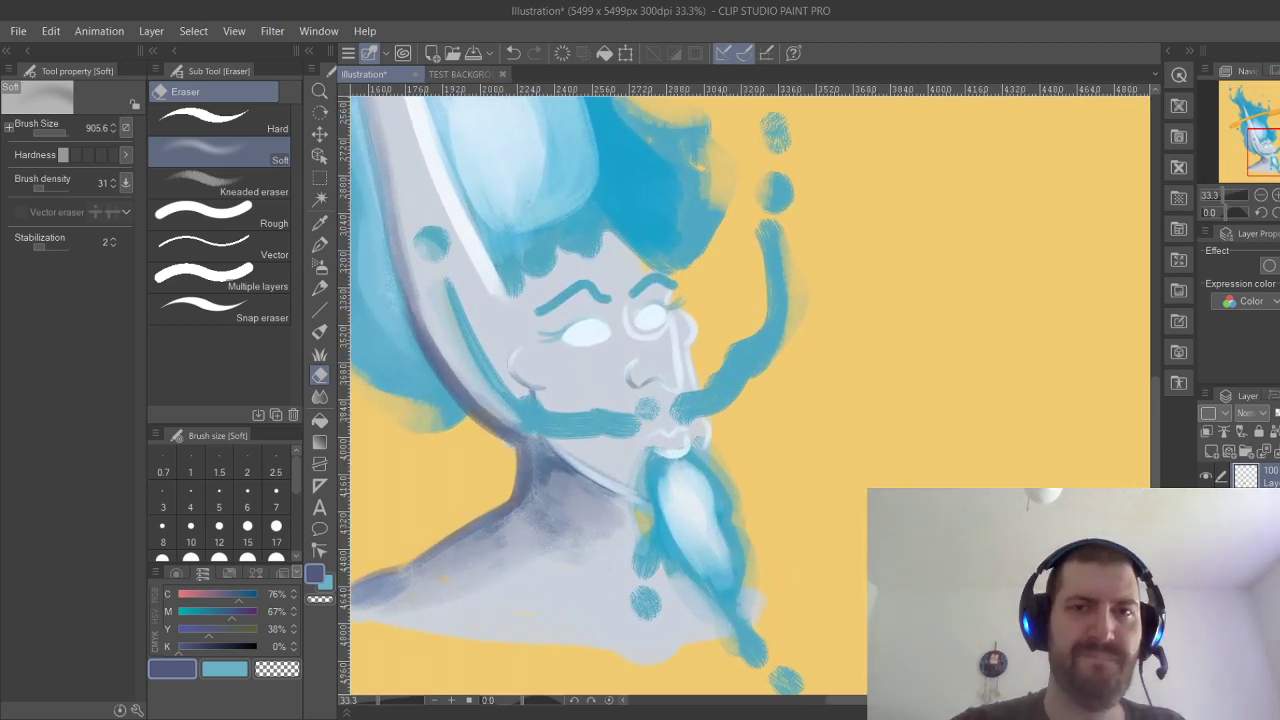
key(i)
click(690, 318)
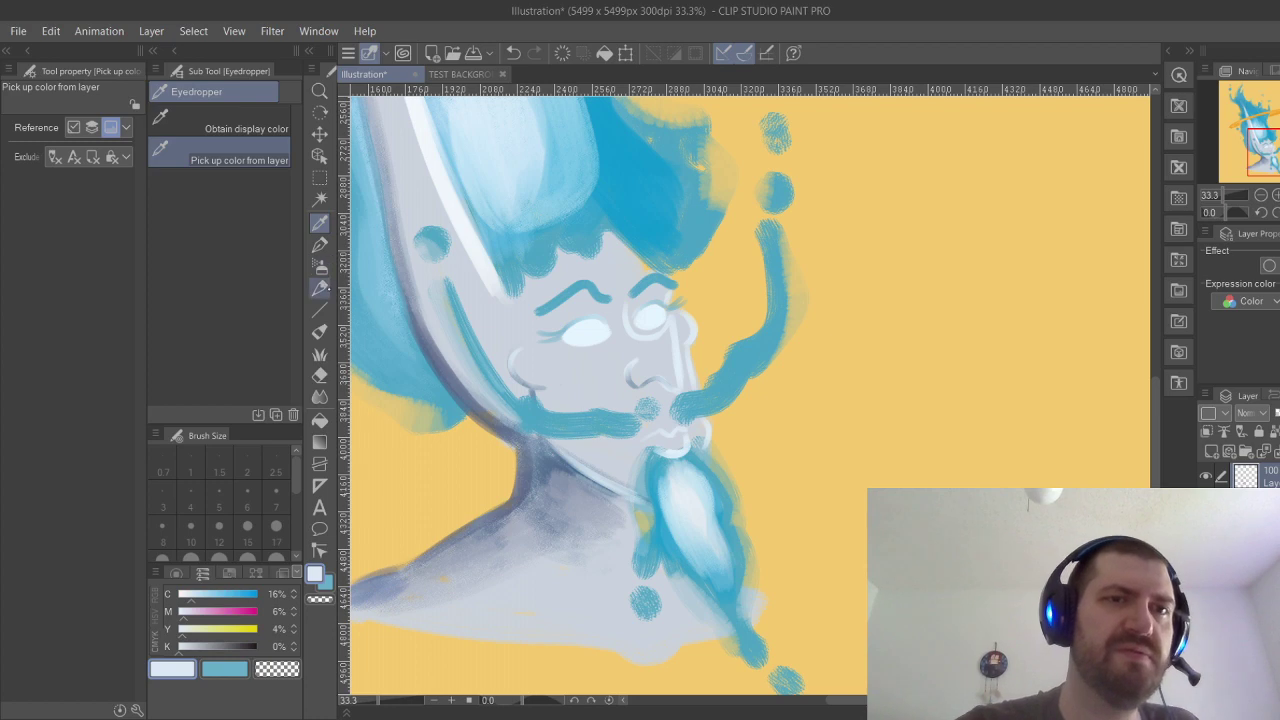
key(b)
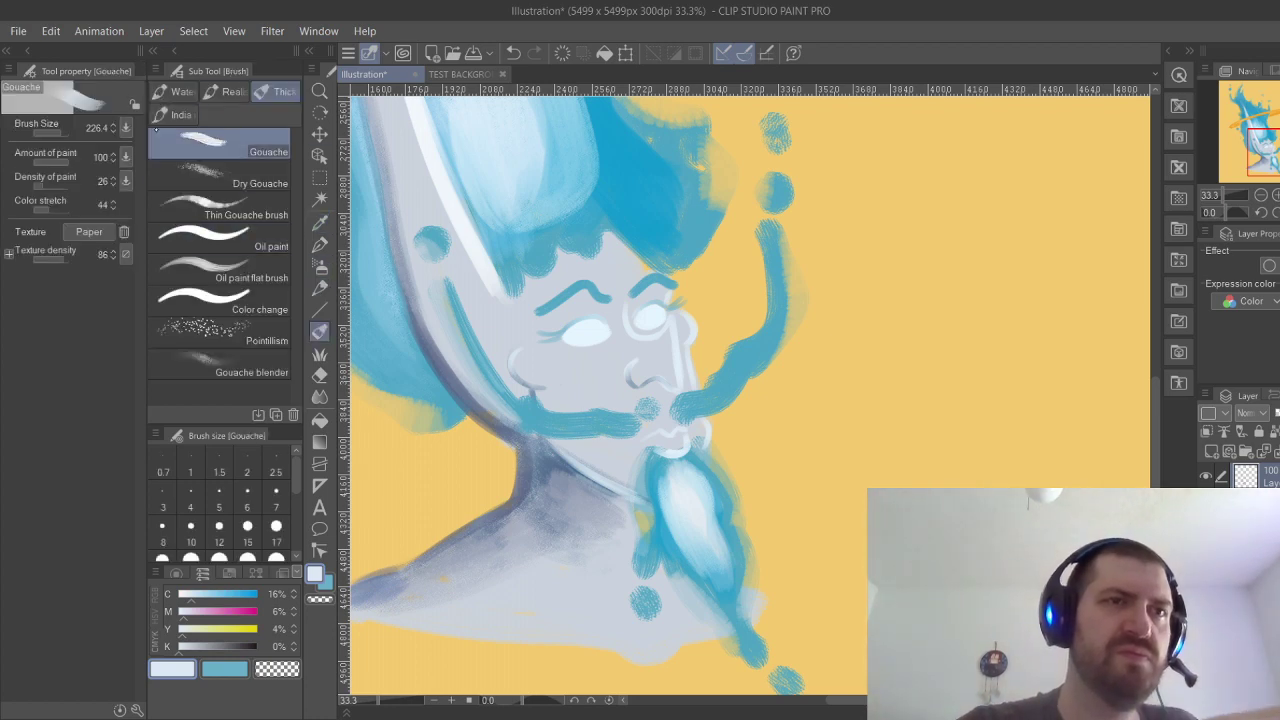
drag(57, 128, 50, 131)
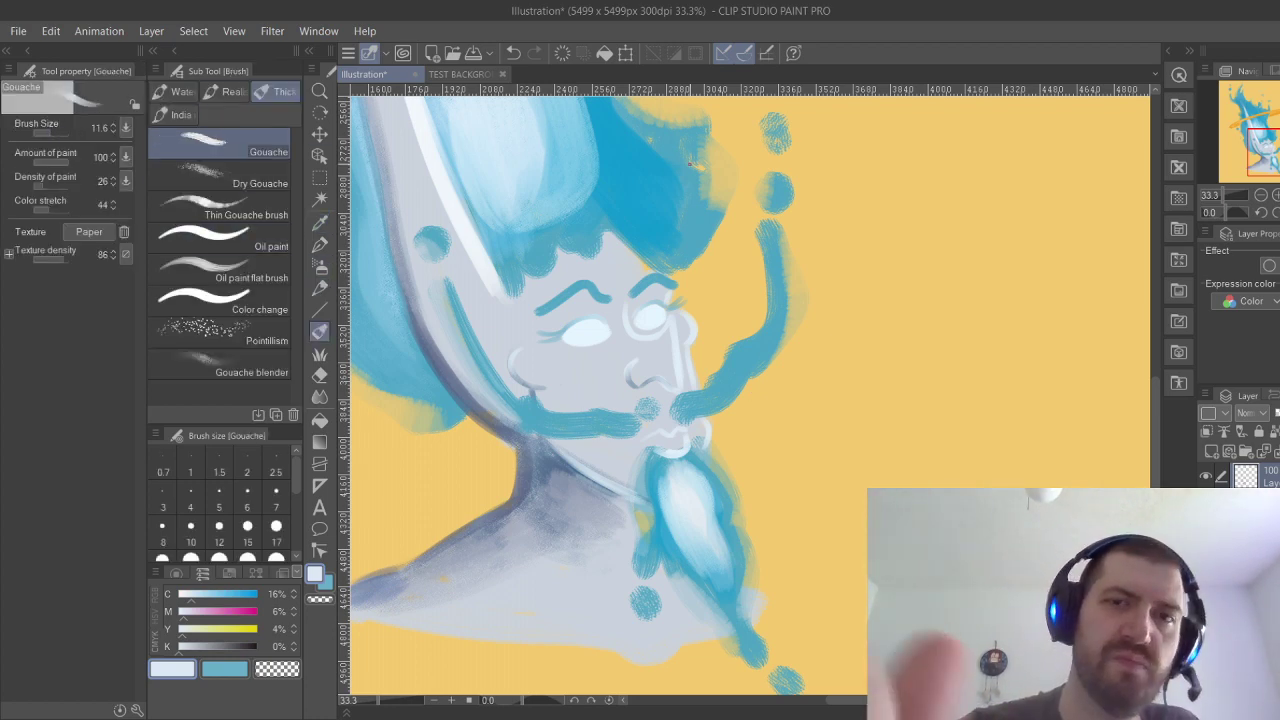
drag(50, 131, 59, 129)
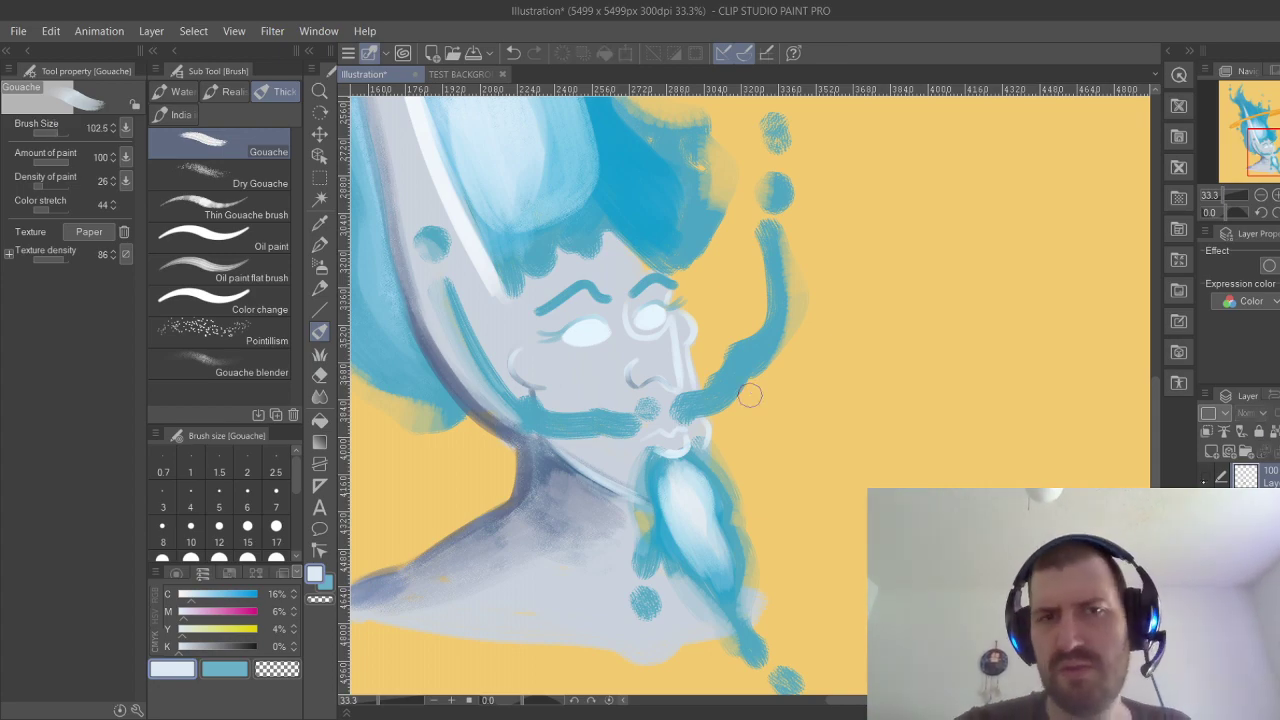
key(ctrl+z)
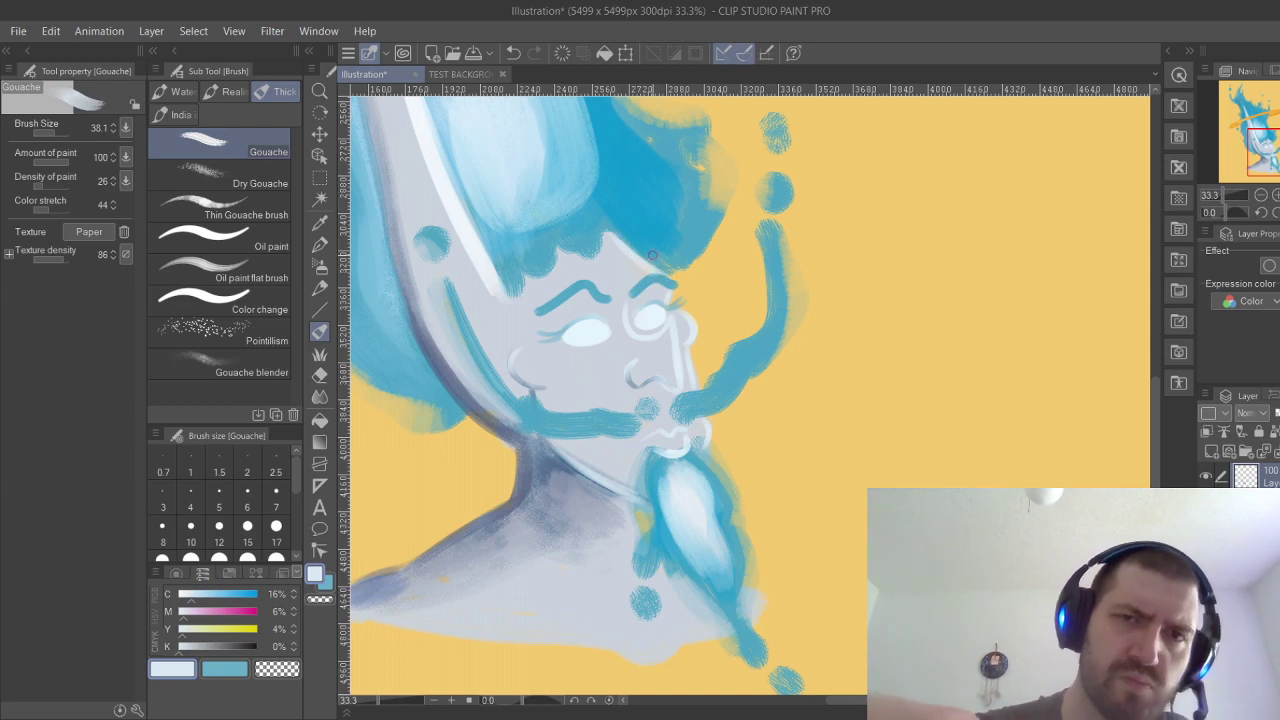
scroll(640, 194, down, 4)
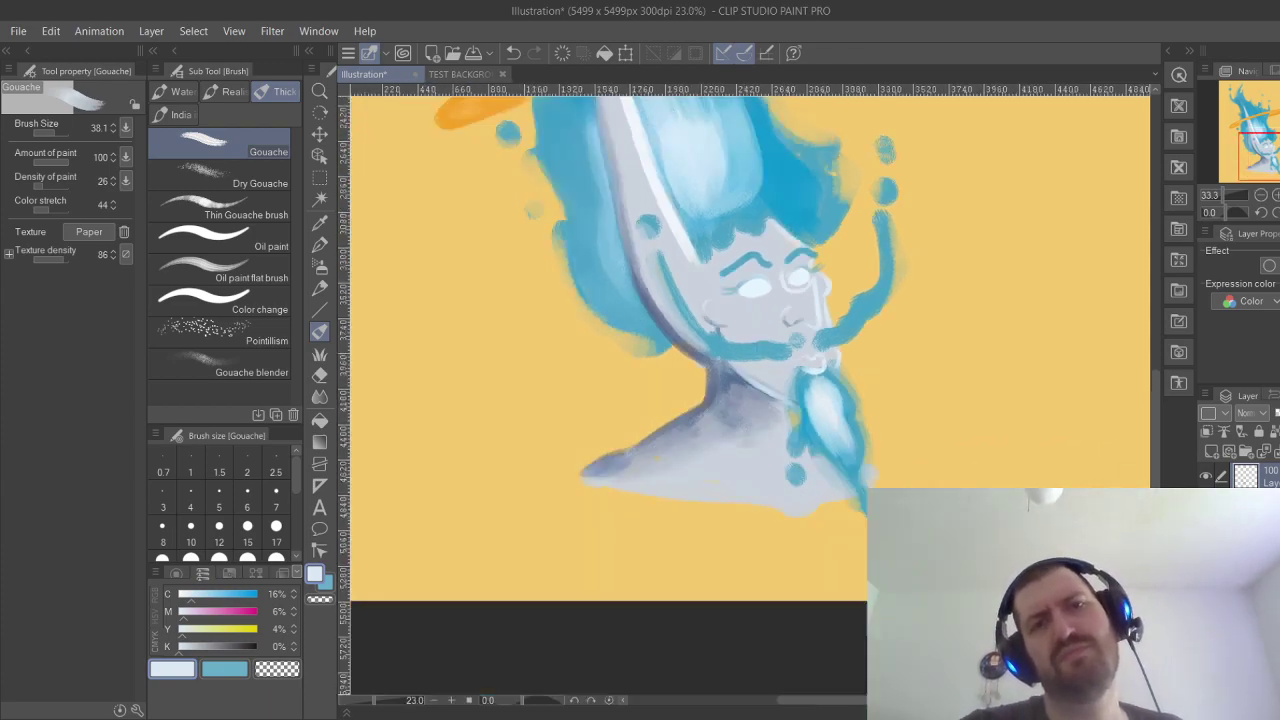
drag(640, 194, 639, 143)
scroll(905, 180, up, 4)
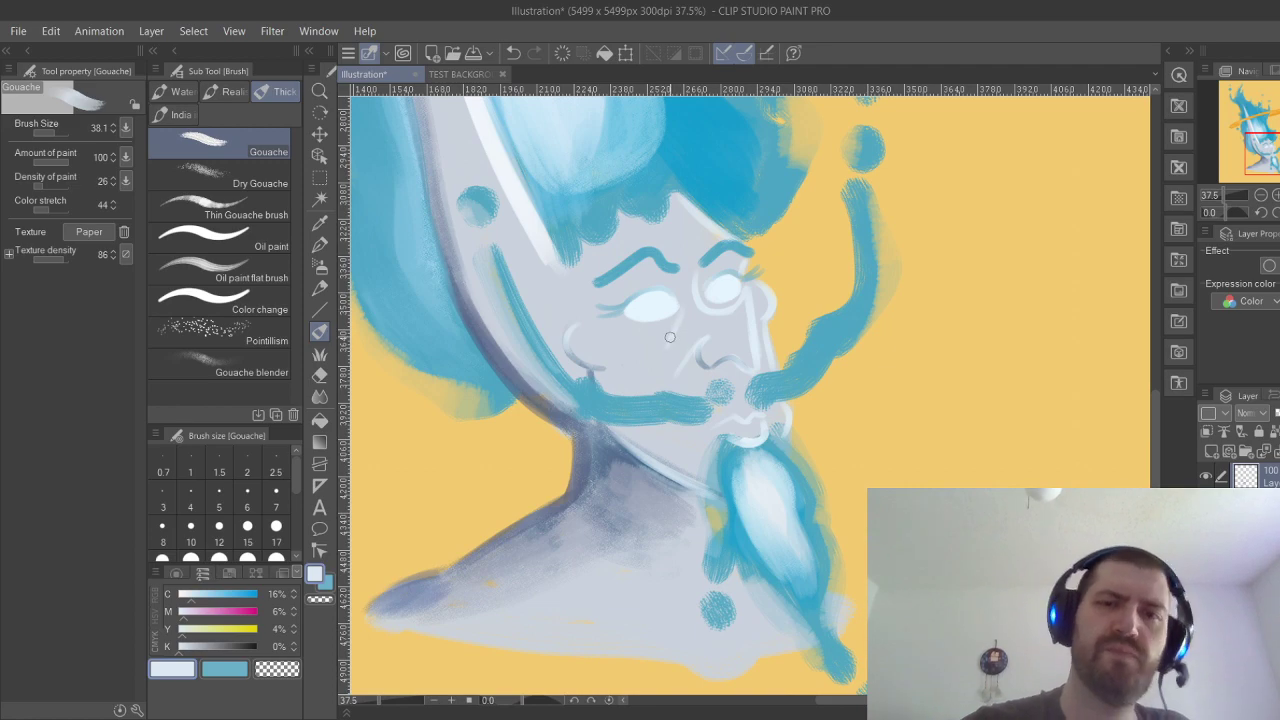
Examine the face, hair, halo and shoulder up close and from afar to judge the new highlights and shadows.
scroll(873, 350, down, 1)
drag(900, 335, 860, 380)
scroll(866, 378, down, 3)
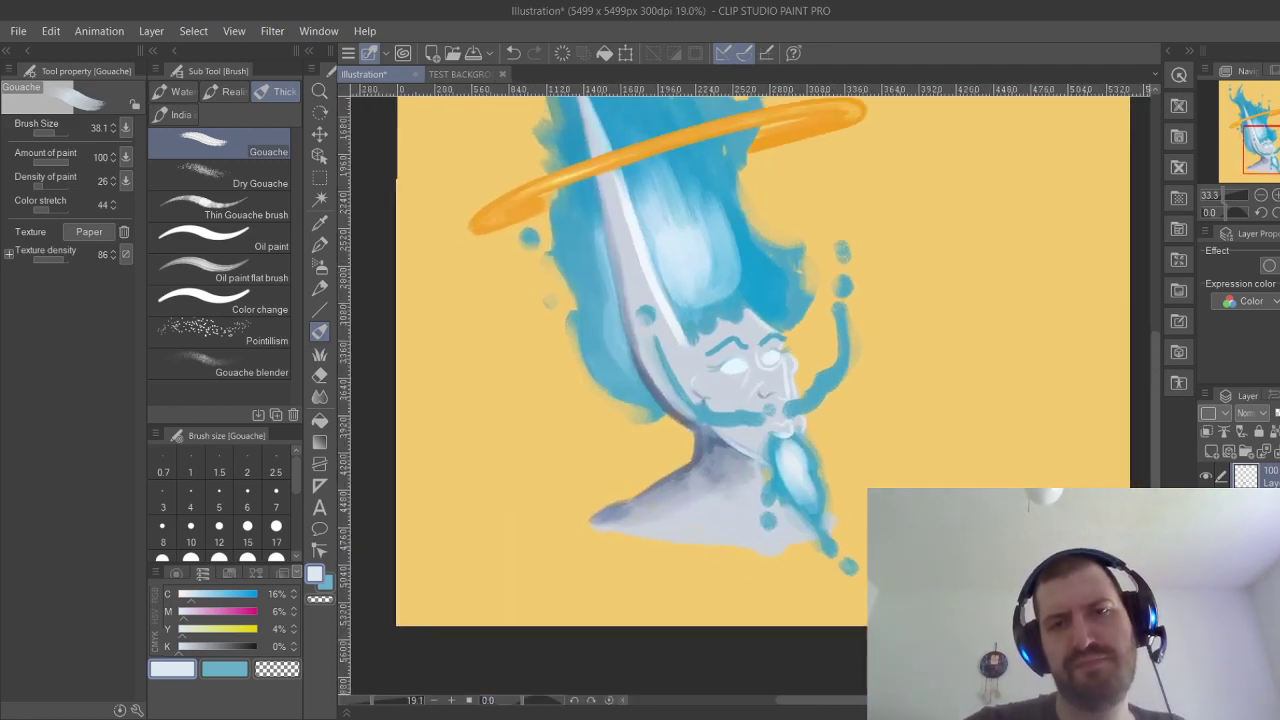
scroll(740, 370, up, 4)
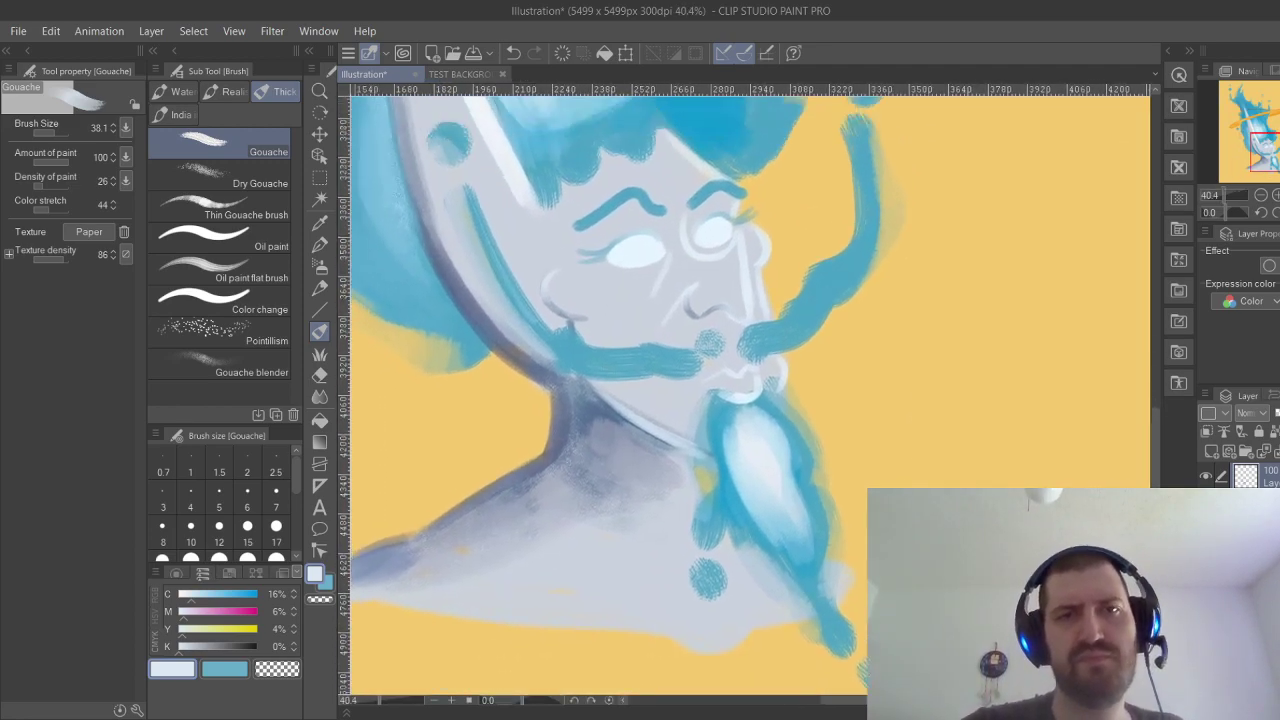
drag(850, 220, 891, 436)
scroll(836, 377, down, 5)
scroll(750, 390, up, 2)
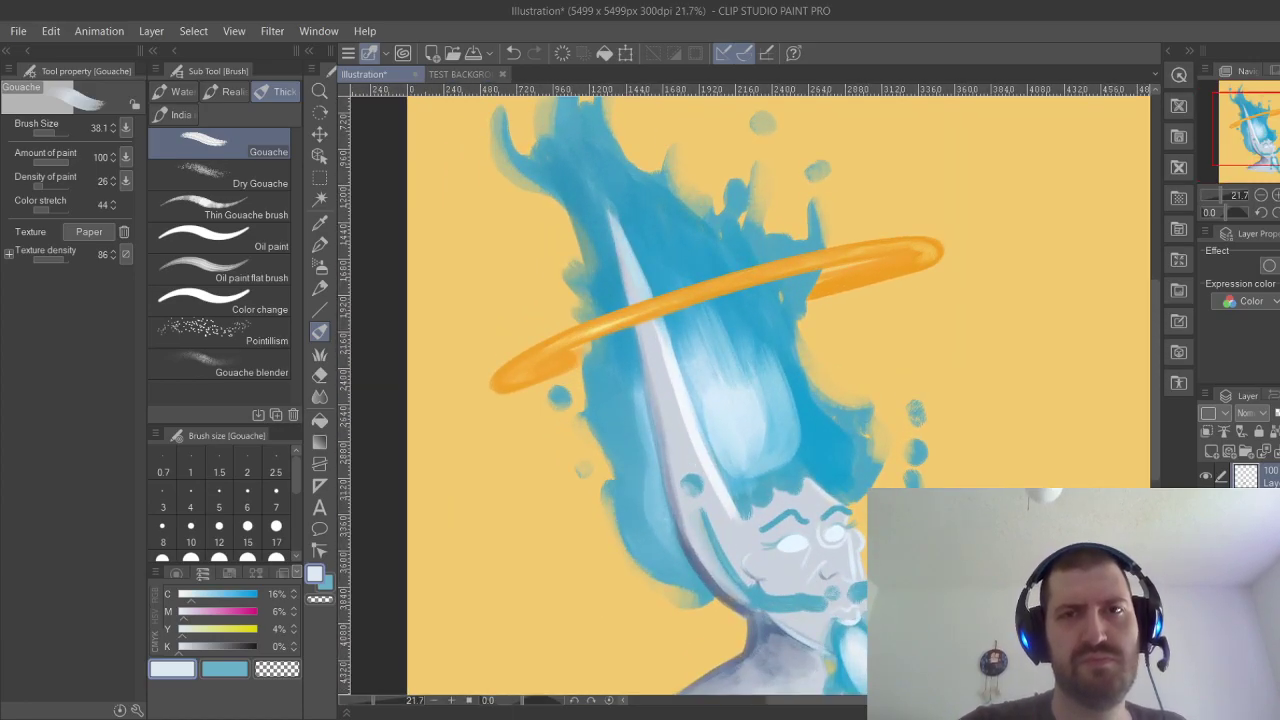
drag(750, 390, 690, 185)
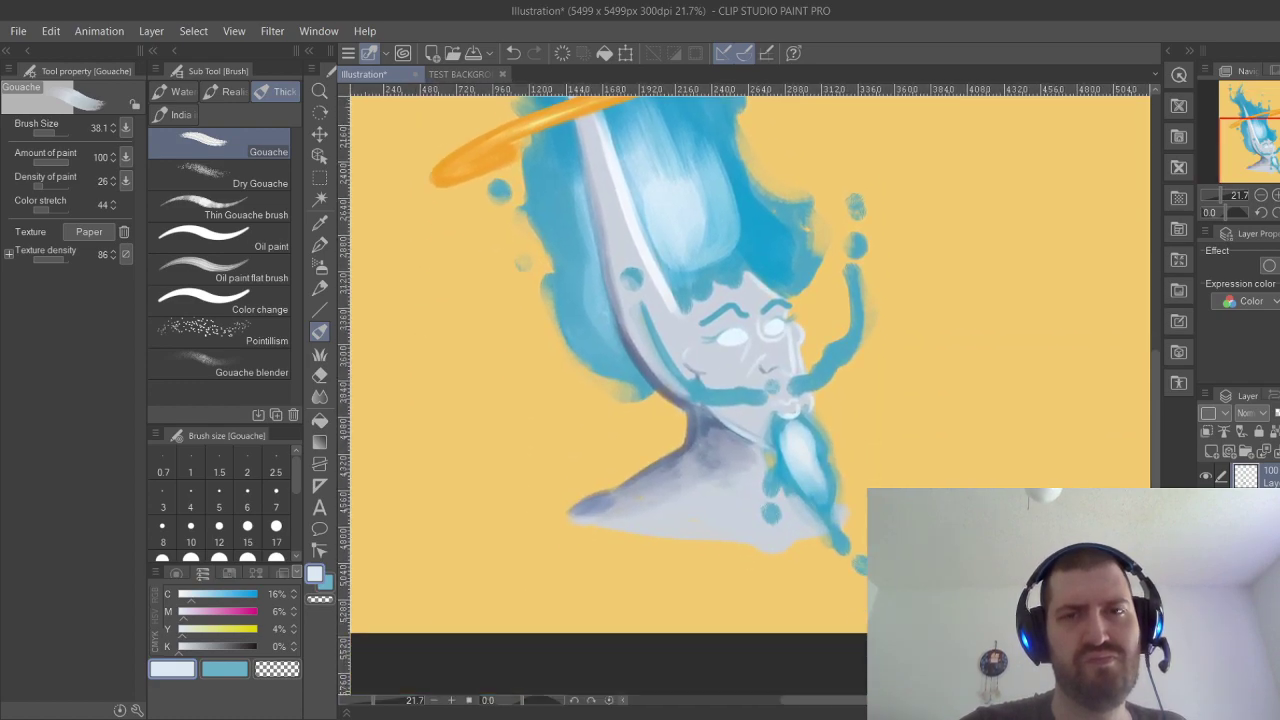
drag(925, 347, 860, 335)
scroll(860, 335, up, 1)
scroll(830, 379, up, 2)
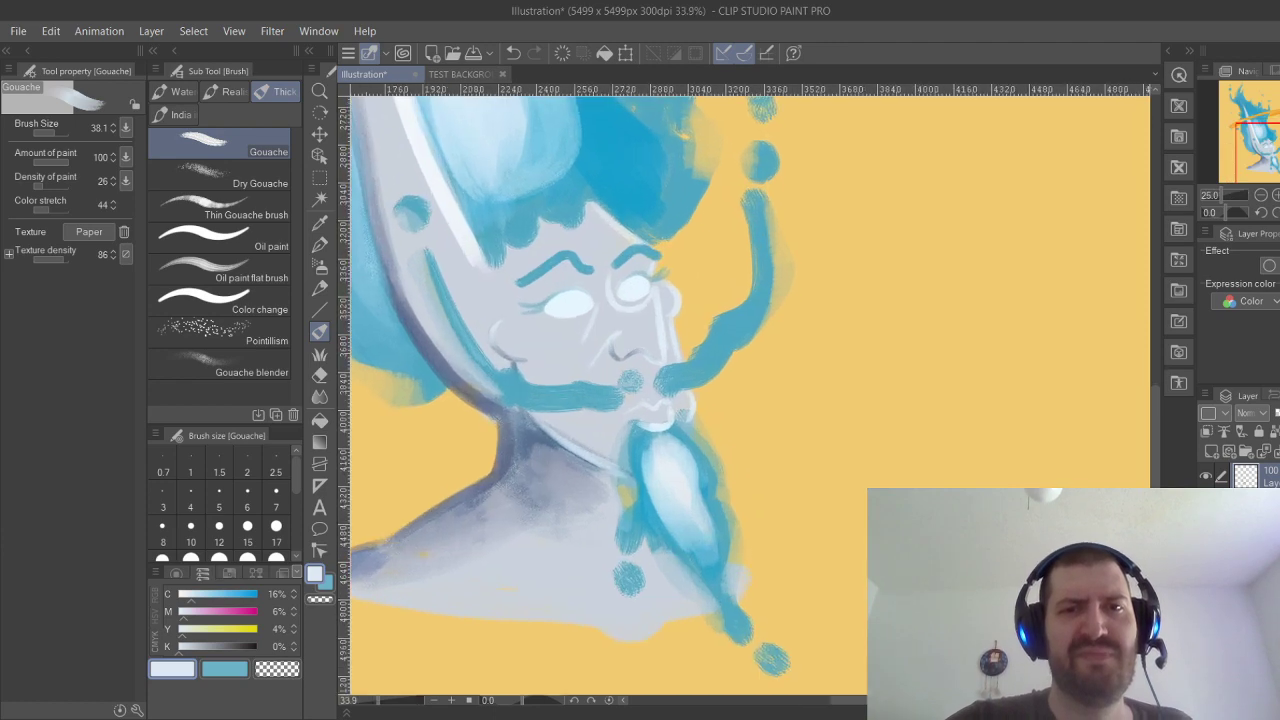
drag(830, 379, 928, 406)
scroll(860, 340, down, 2)
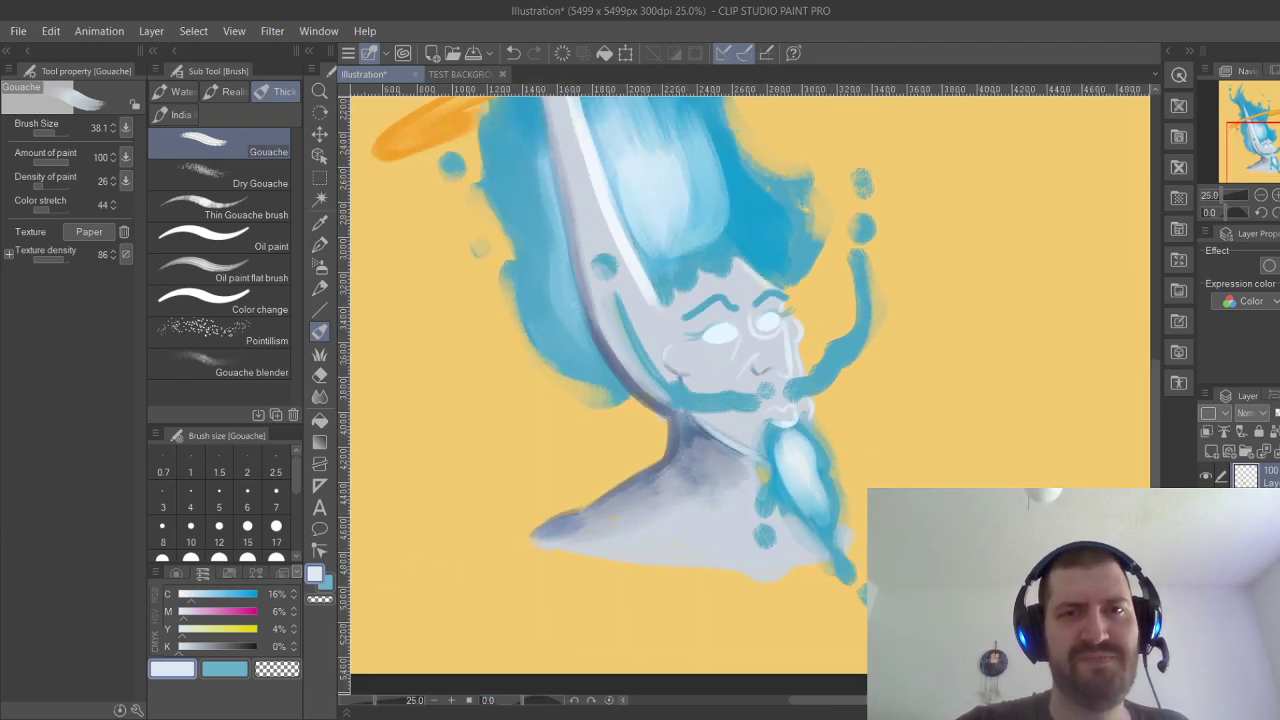
drag(750, 300, 703, 340)
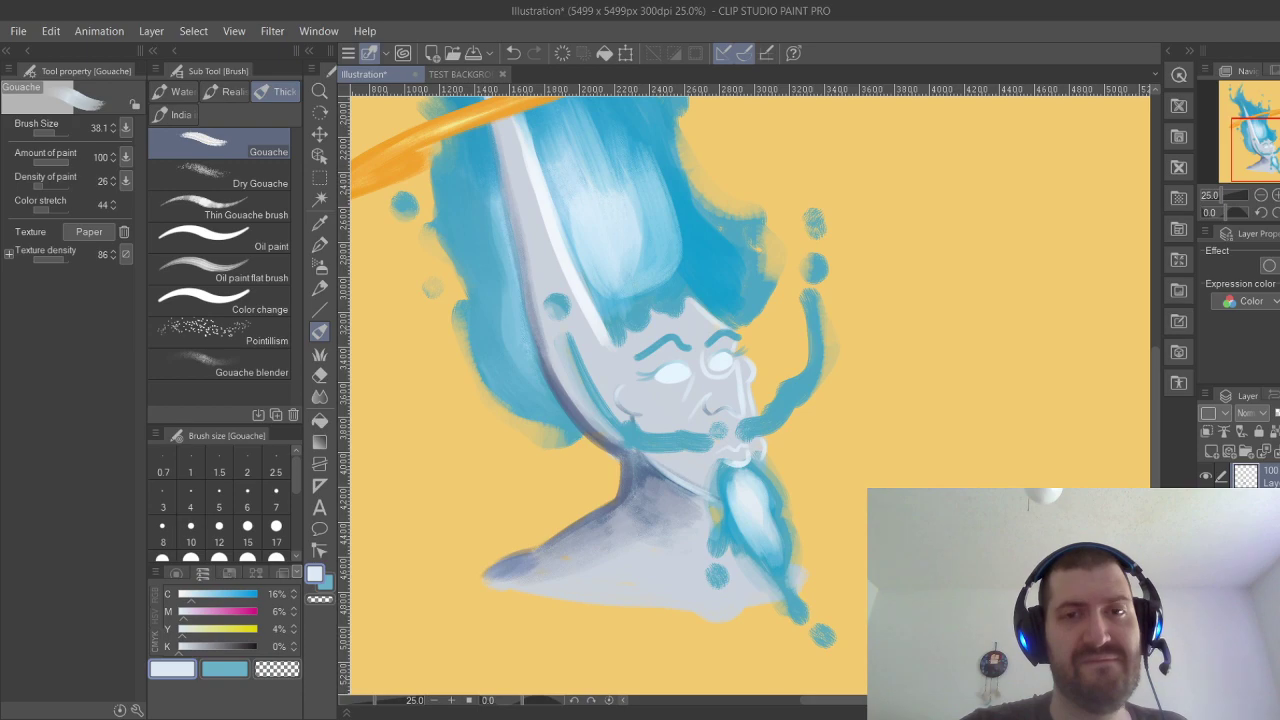
scroll(750, 390, up, 5)
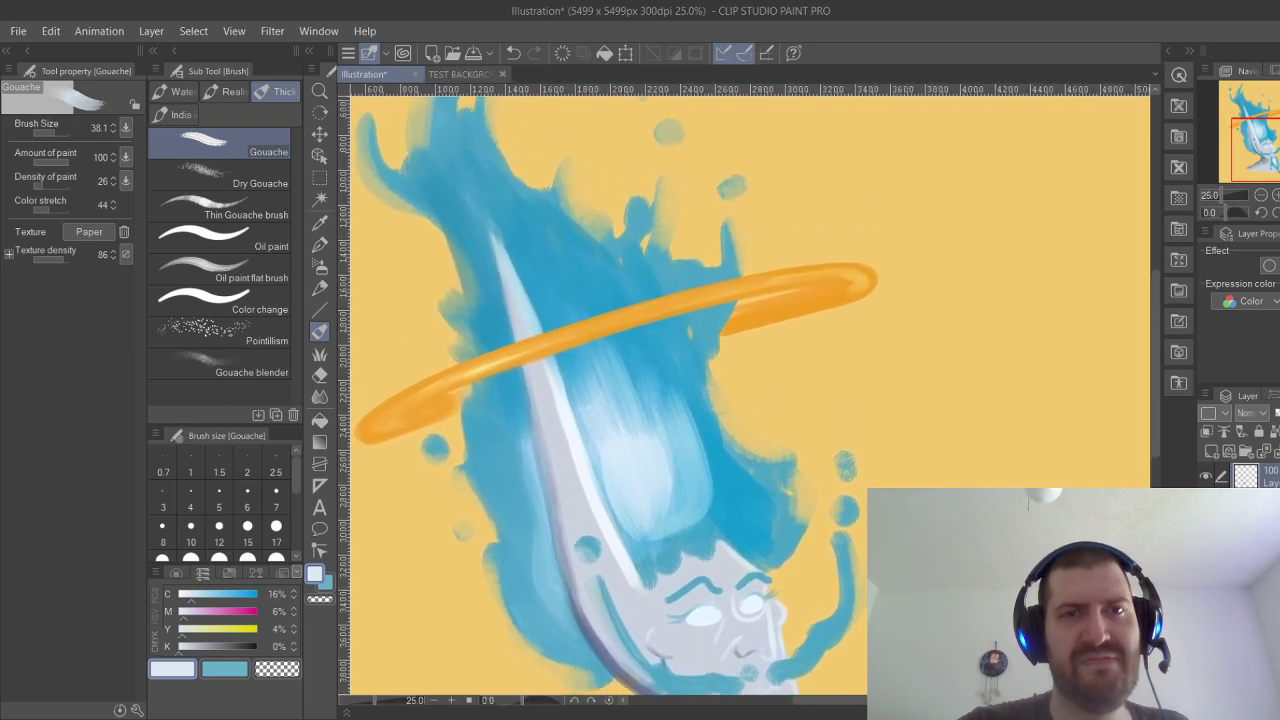
scroll(750, 390, down, 5)
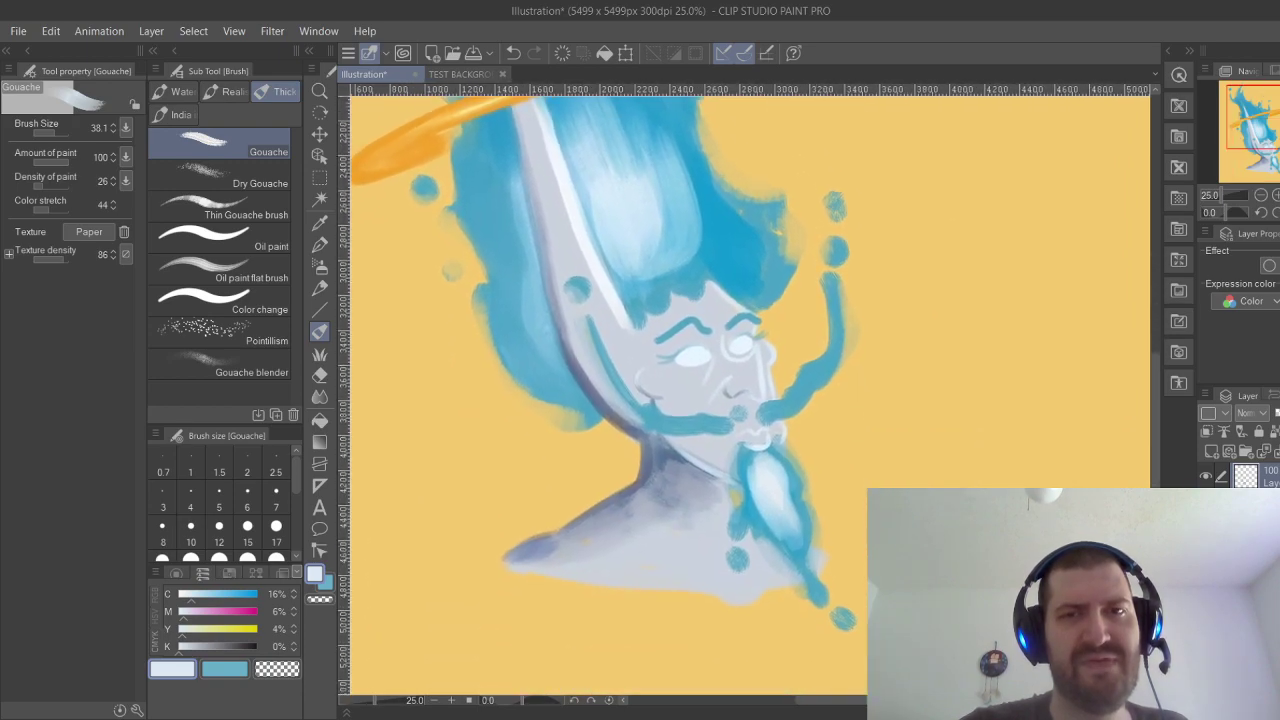
scroll(640, 390, up, 2)
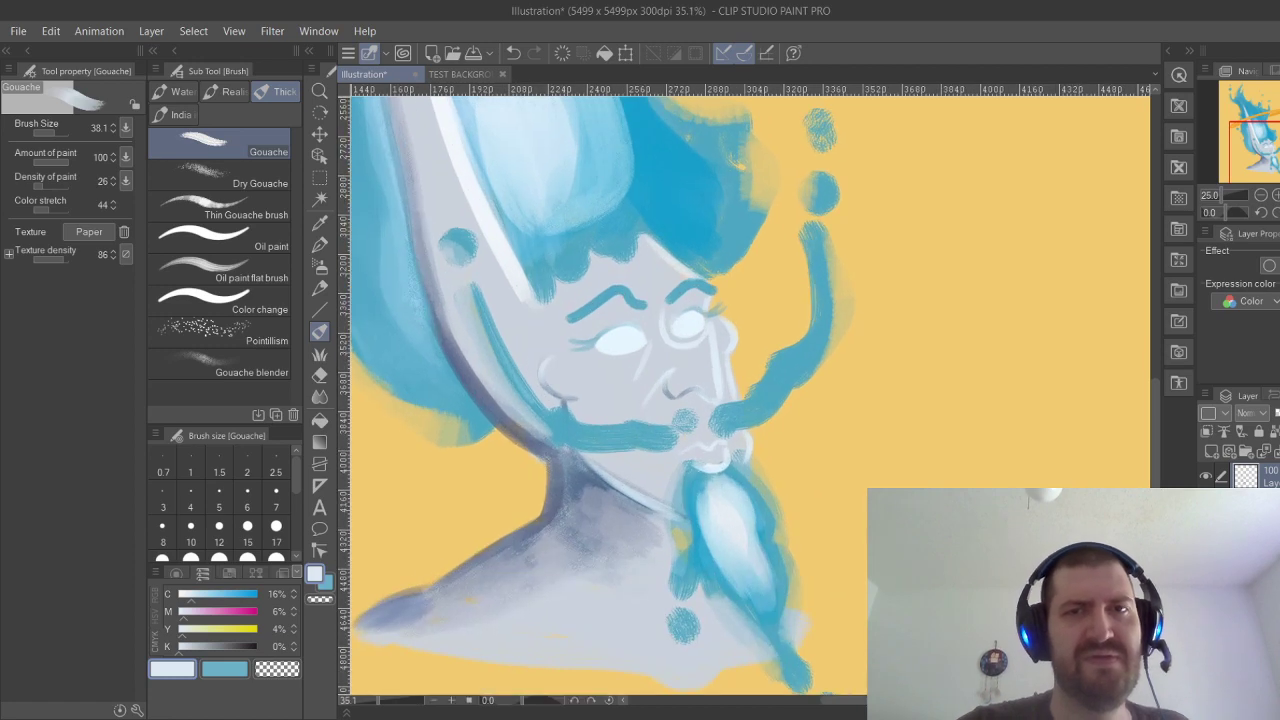
drag(700, 390, 711, 407)
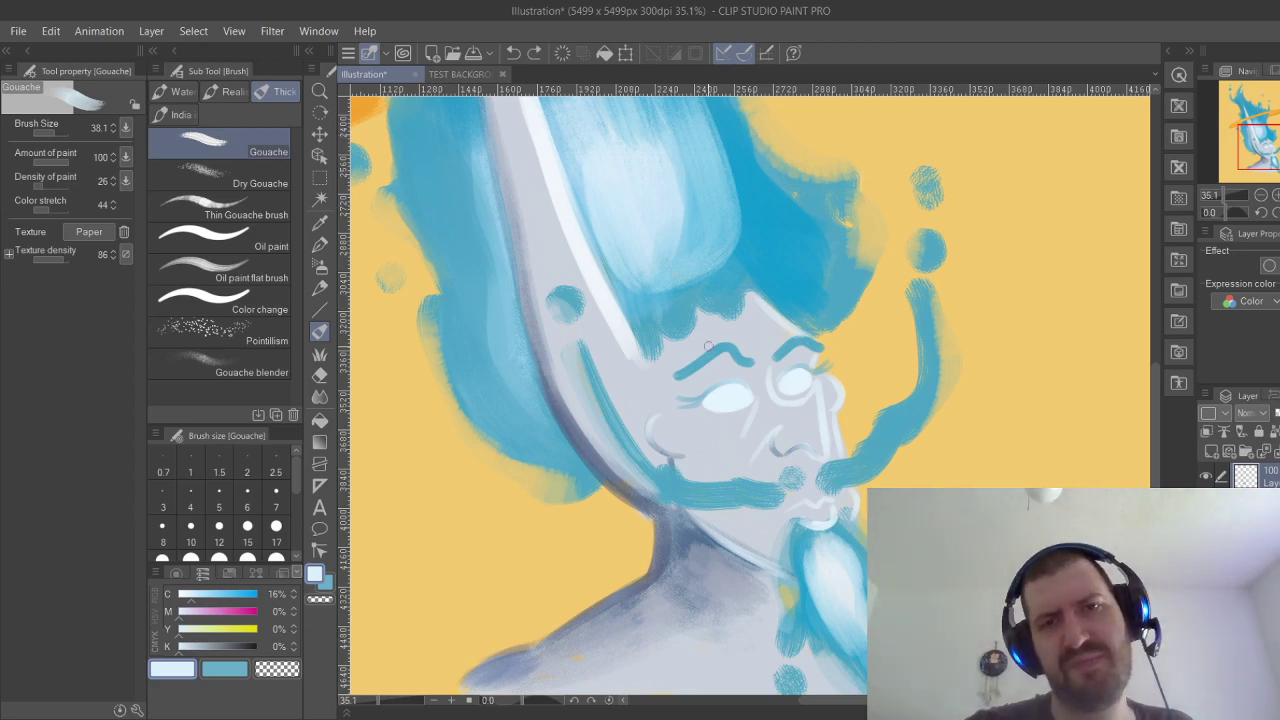
Hide and show the top two layers in turn to check which one holds the ear and hair highlights.
drag(796, 352, 834, 489)
drag(760, 400, 768, 435)
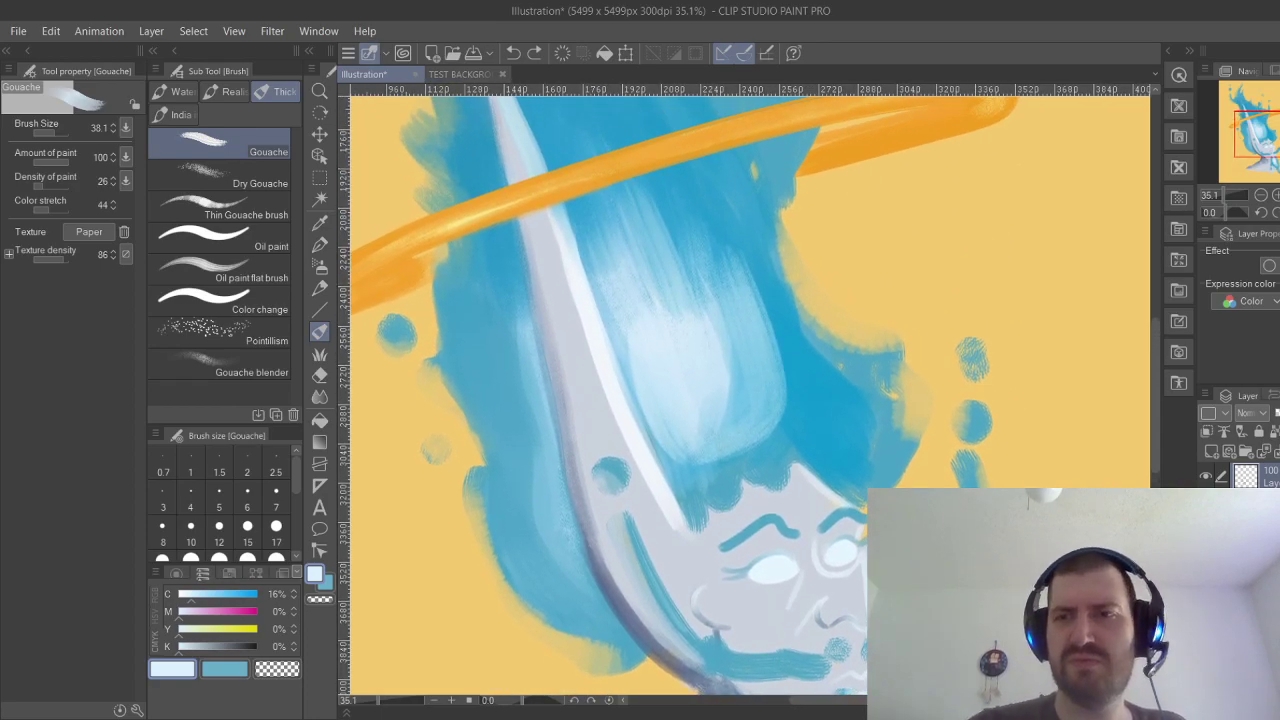
click(1206, 476)
click(1206, 476)
click(1206, 504)
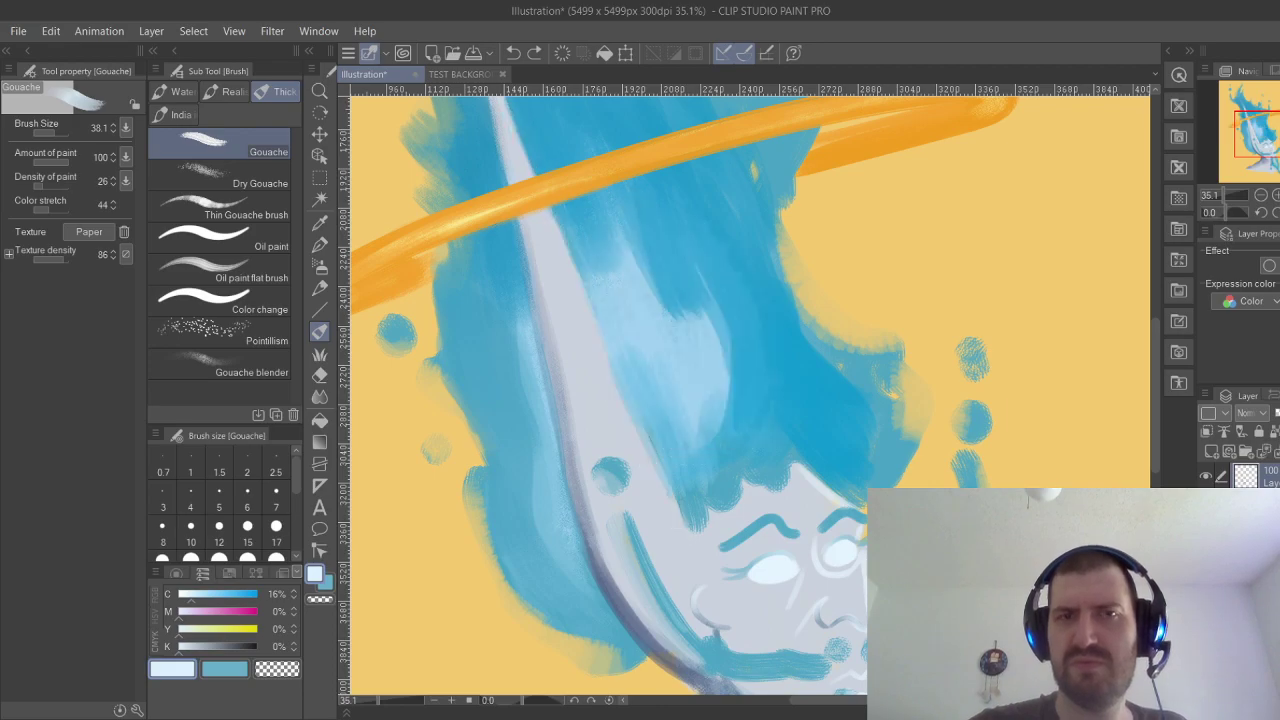
click(1206, 504)
key(ctrl+z)
key(ctrl+y)
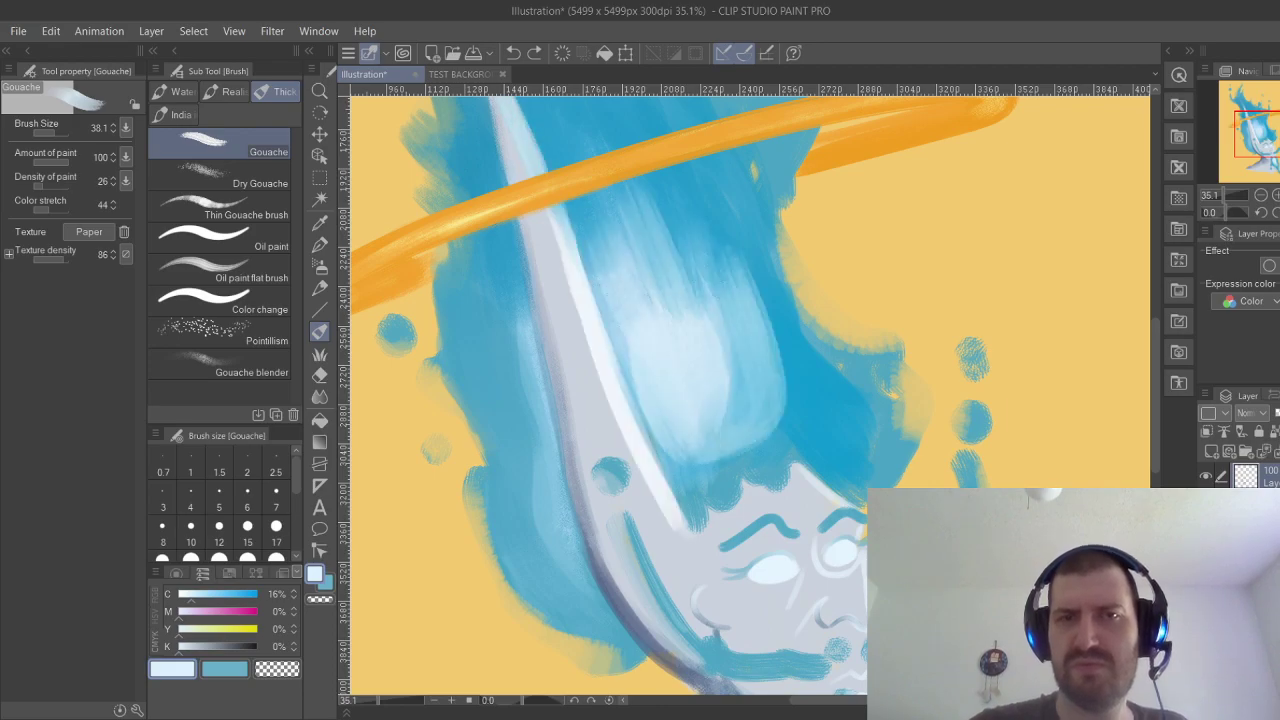
Thin and soften the pale highlight along the long ear, below and above the halo, with the Kneaded eraser at opacity 33.
key(e)
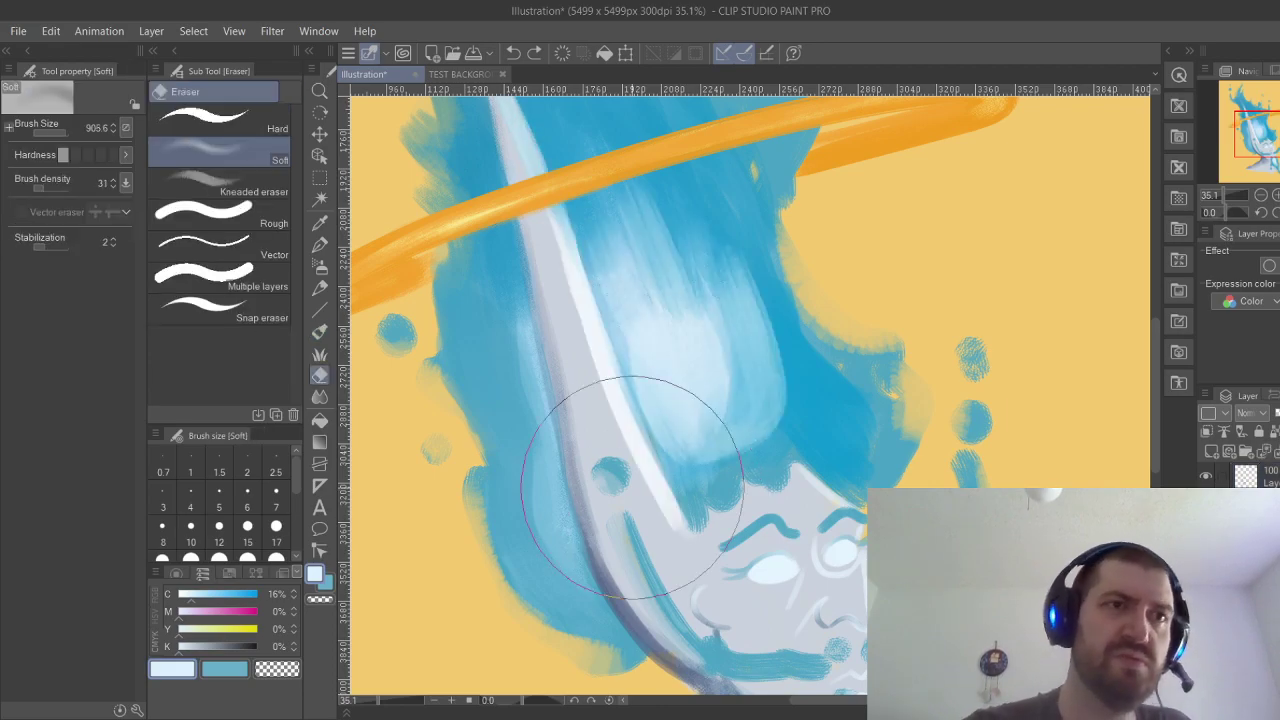
click(222, 185)
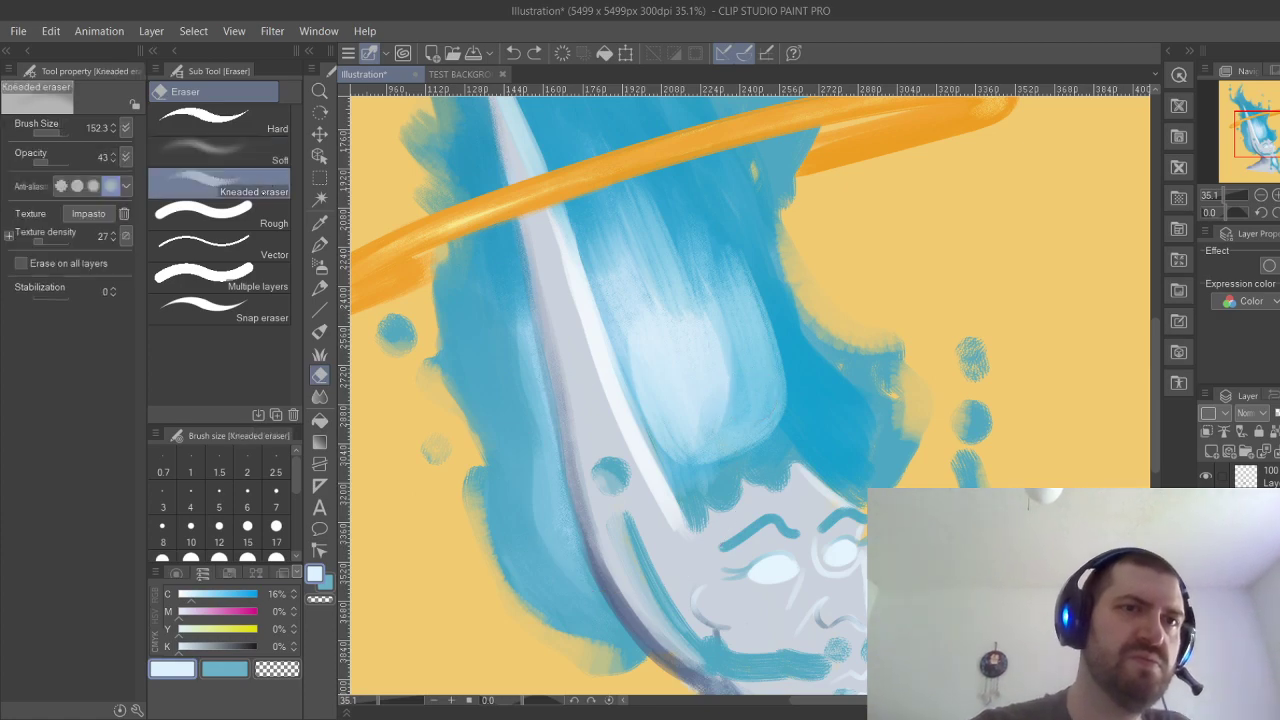
mouse_move(675, 530)
mouse_down()
mouse_move(609, 379)
mouse_move(640, 425)
mouse_up()
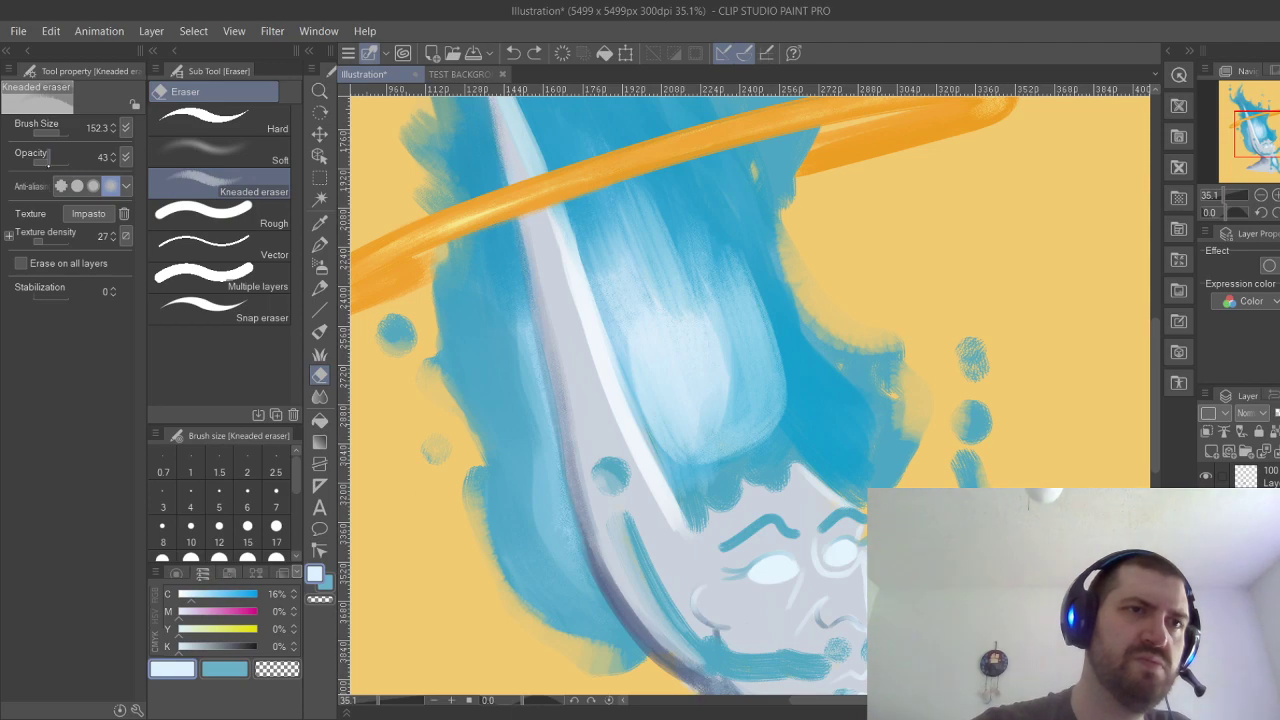
mouse_move(660, 484)
mouse_down()
mouse_move(578, 340)
mouse_move(641, 485)
mouse_move(578, 307)
mouse_move(672, 547)
mouse_move(590, 342)
mouse_up()
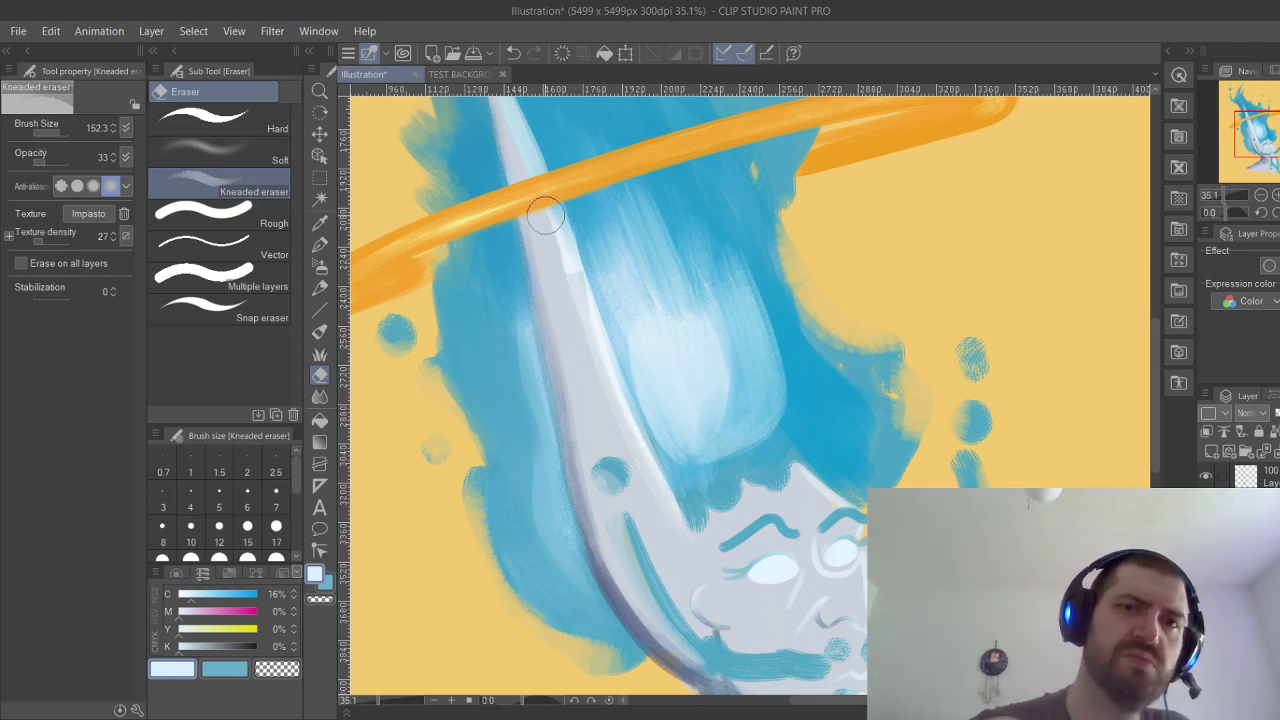
mouse_move(579, 274)
mouse_down()
mouse_move(606, 449)
mouse_move(585, 393)
mouse_up()
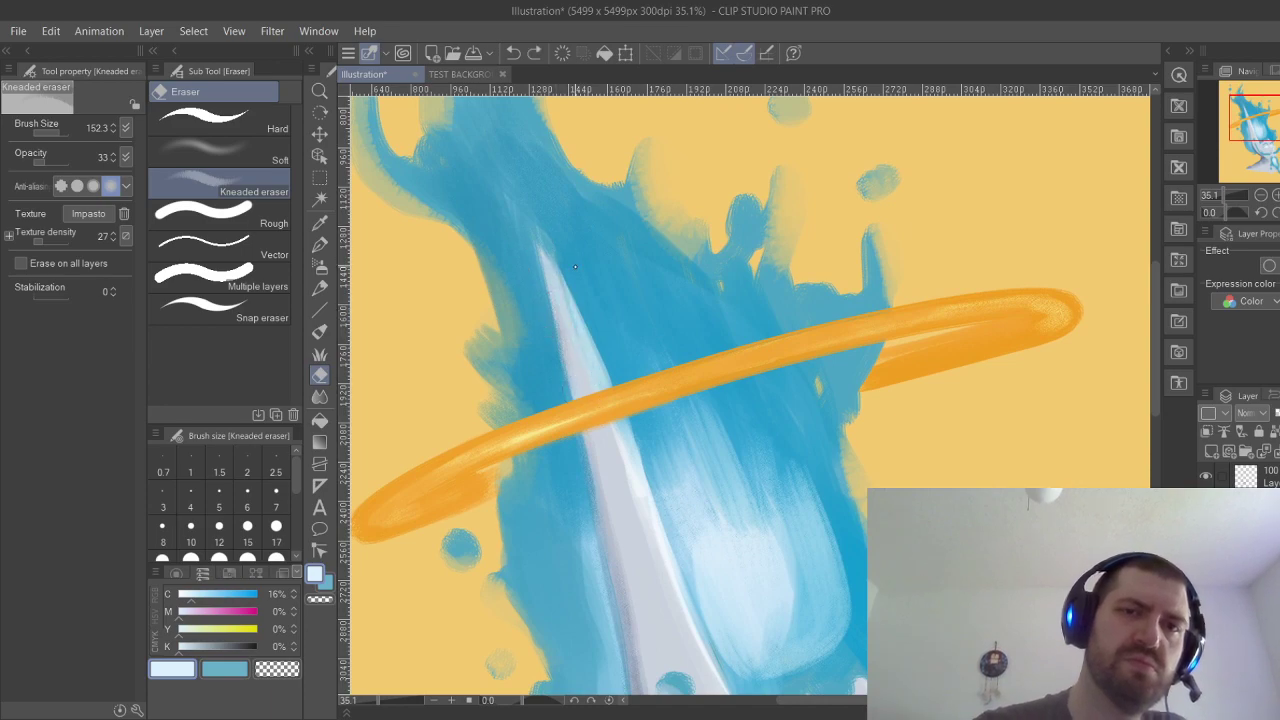
mouse_move(562, 260)
mouse_down()
mouse_move(608, 358)
mouse_move(591, 293)
mouse_move(608, 380)
mouse_up()
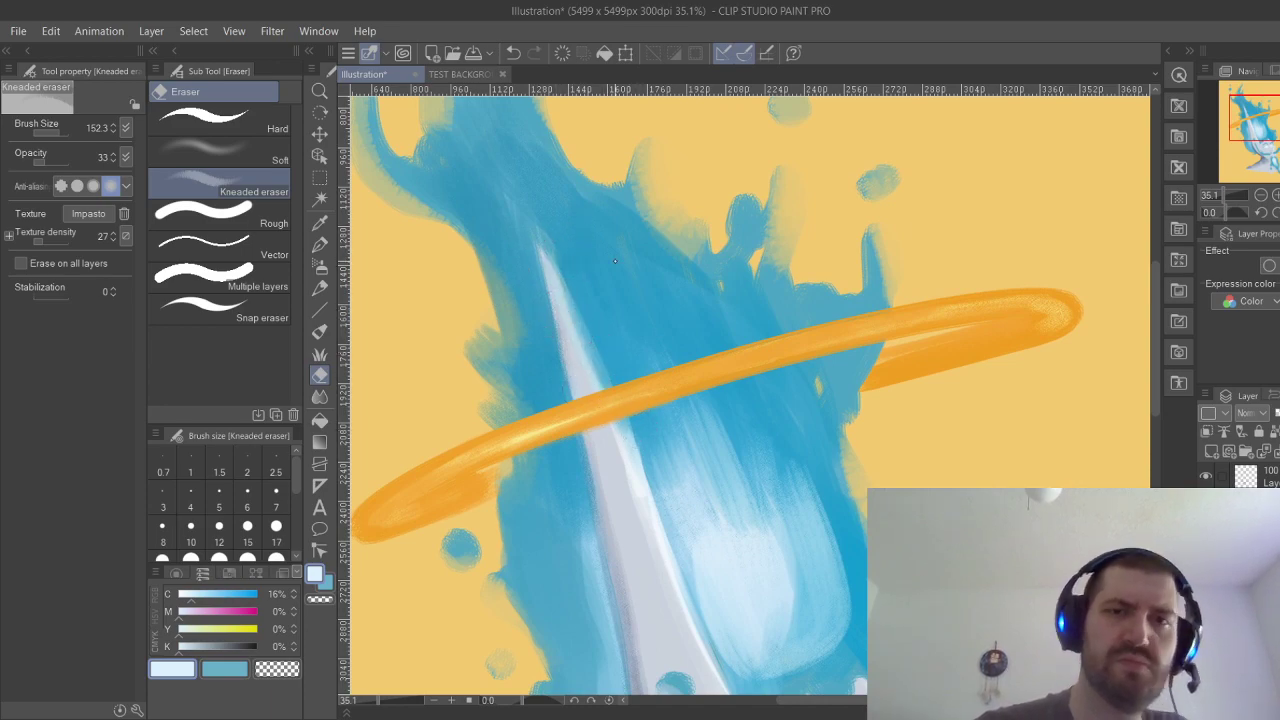
Fade the pale hair highlight above the forehead with the Soft eraser at size 226.4 and density 31.
drag(880, 520, 849, 503)
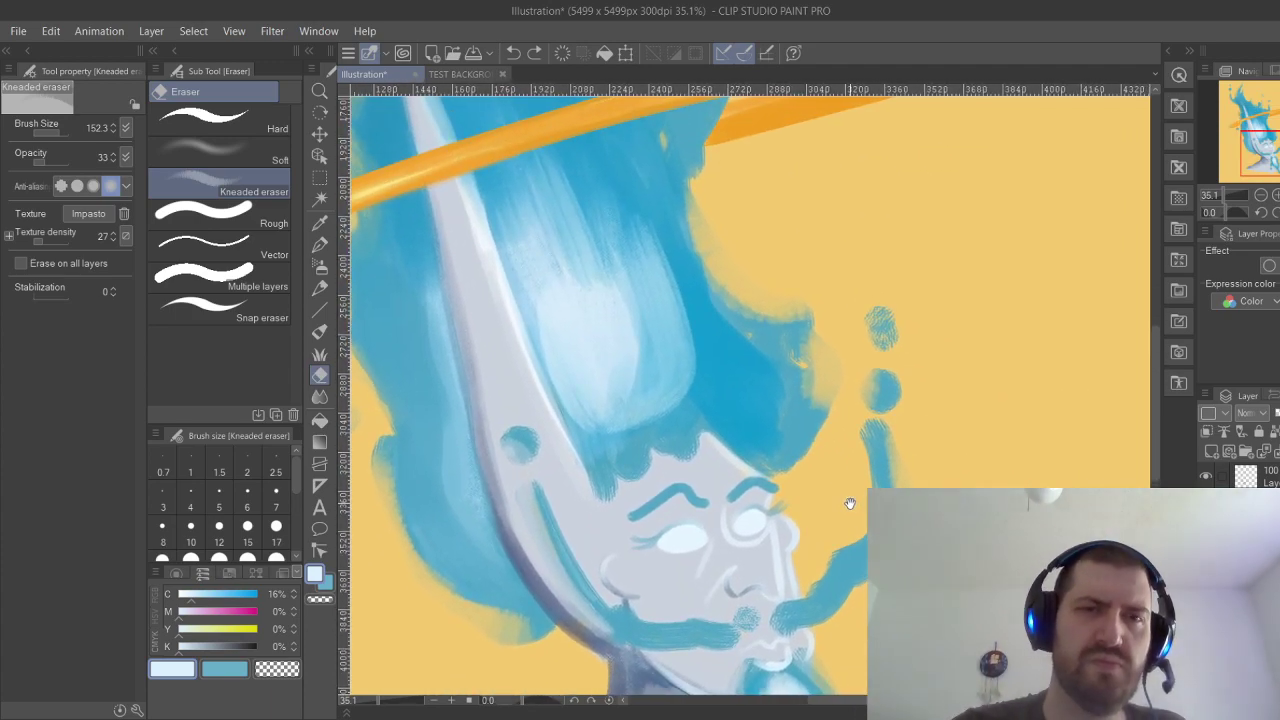
click(228, 153)
mouse_move(589, 408)
mouse_down()
mouse_move(615, 438)
mouse_move(589, 397)
mouse_up()
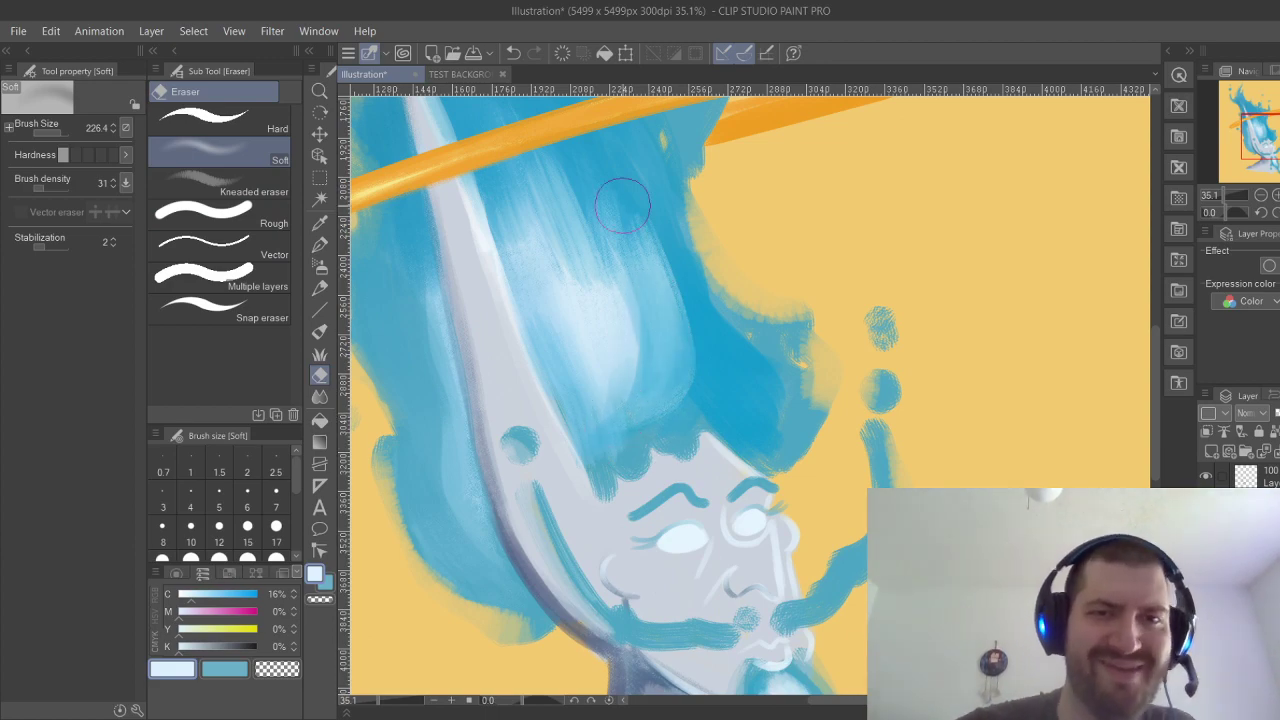
scroll(858, 382, down, 5)
drag(858, 382, 687, 278)
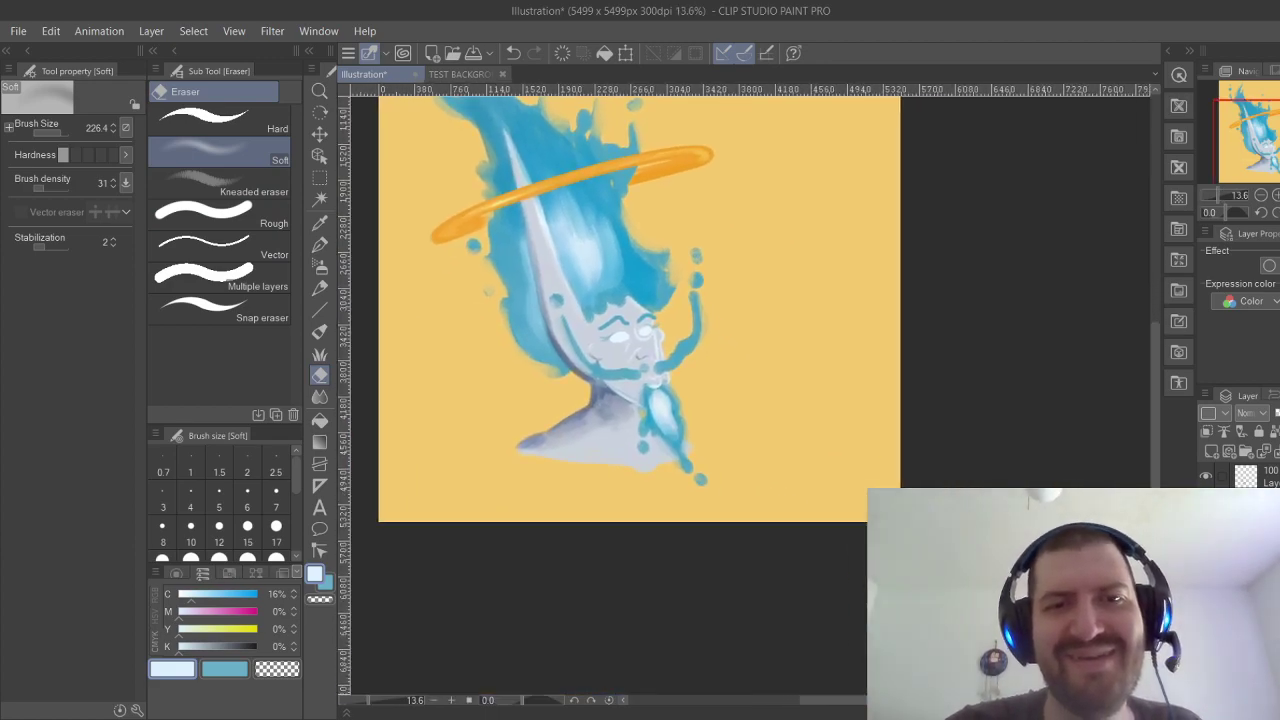
Thin and soften the white highlight in the pointed beard with the Soft eraser at size 226.4.
scroll(508, 391, up, 3)
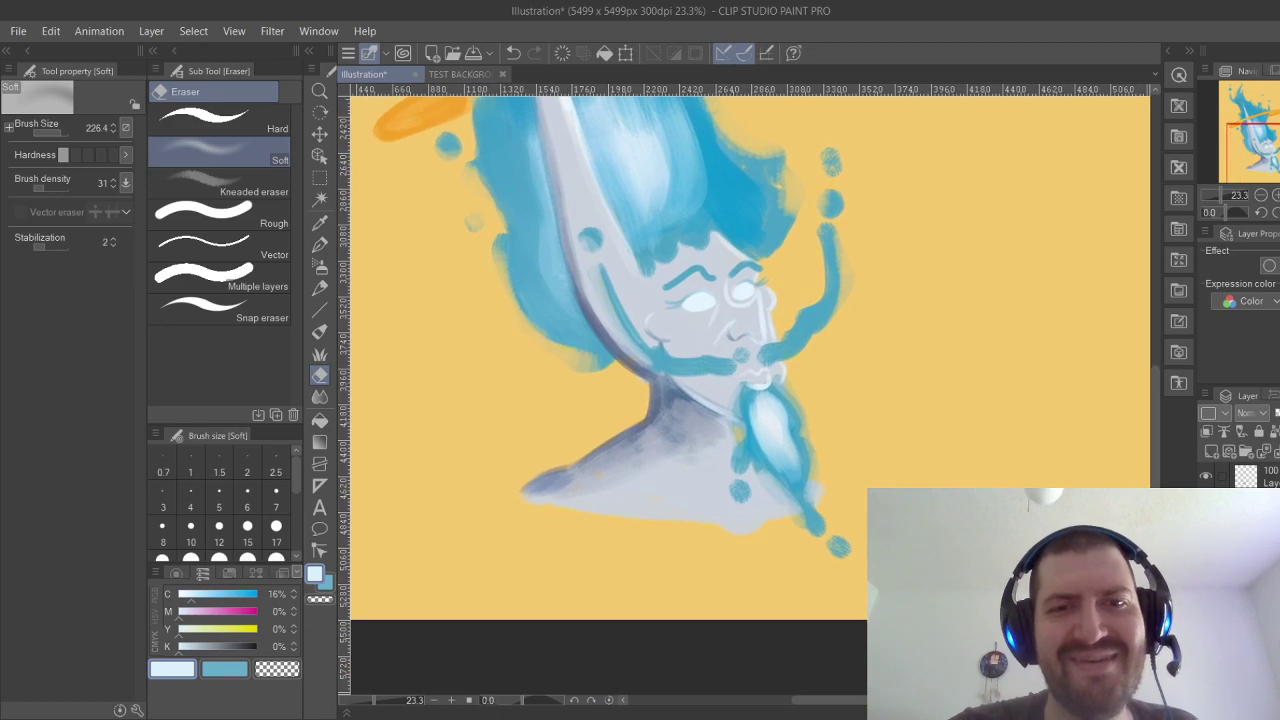
scroll(865, 364, up, 2)
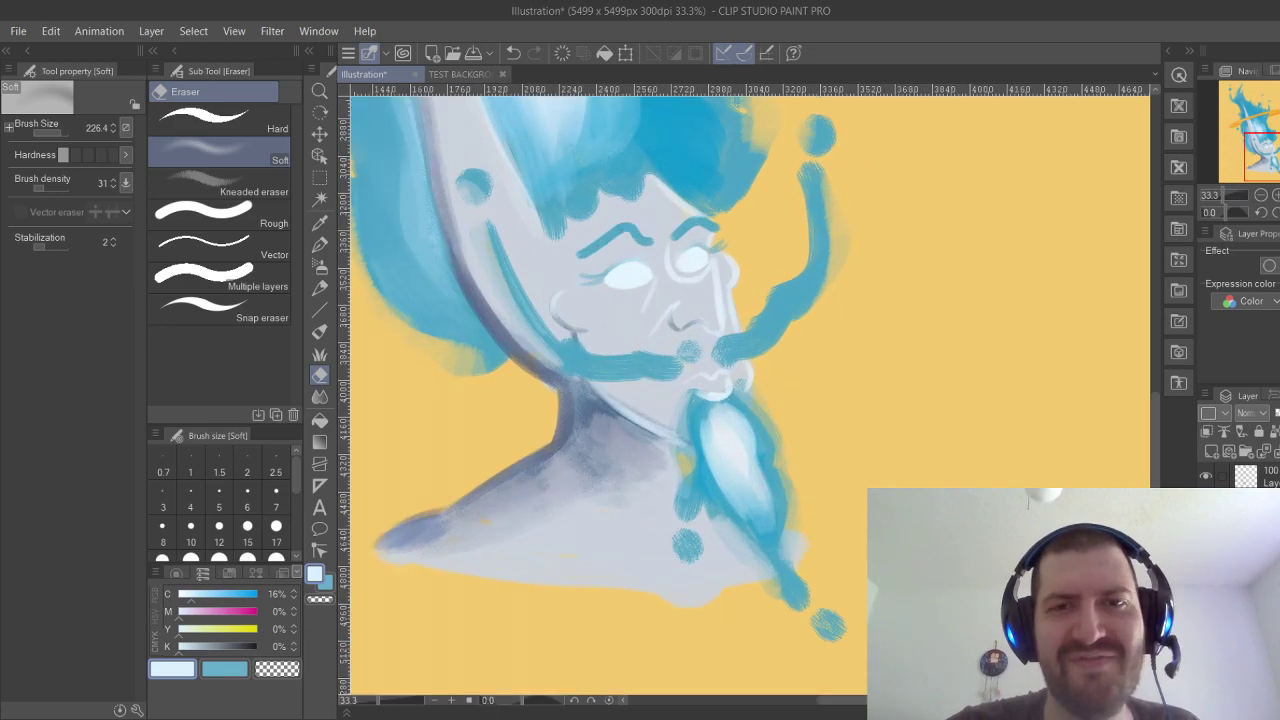
drag(750, 300, 776, 337)
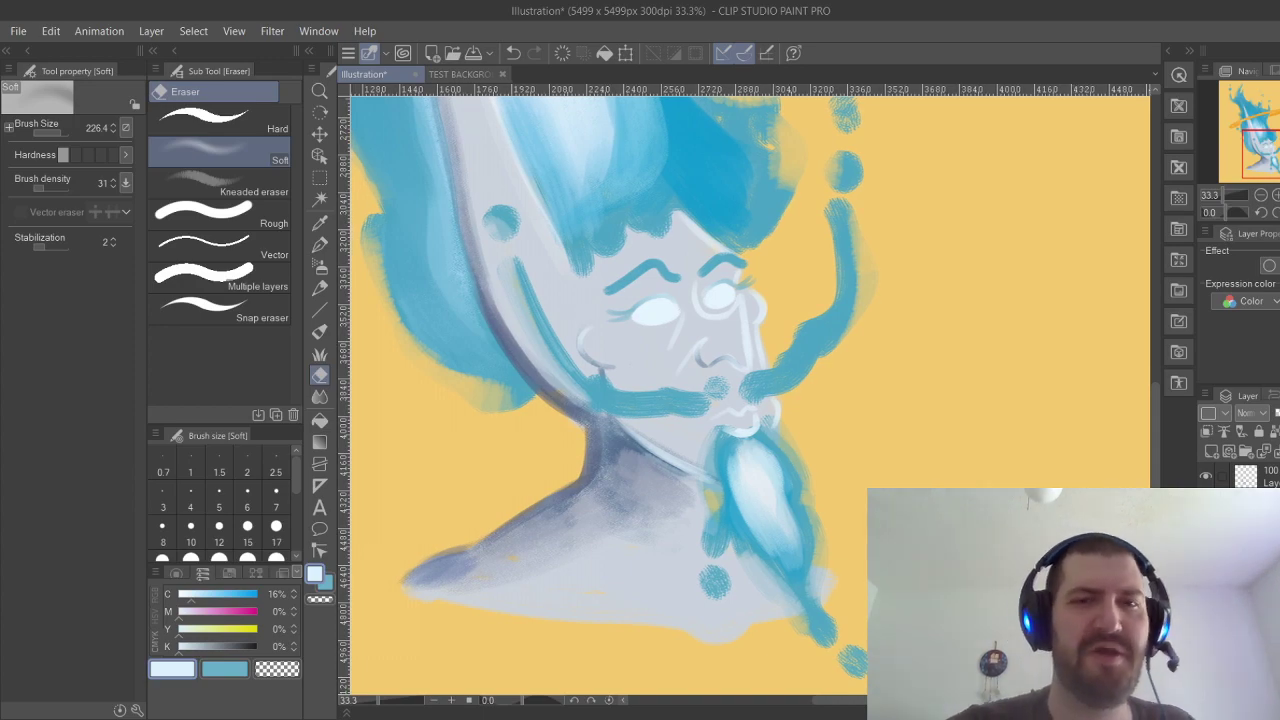
mouse_move(735, 461)
mouse_down()
mouse_move(736, 499)
mouse_move(781, 566)
mouse_move(736, 467)
mouse_move(765, 551)
mouse_up()
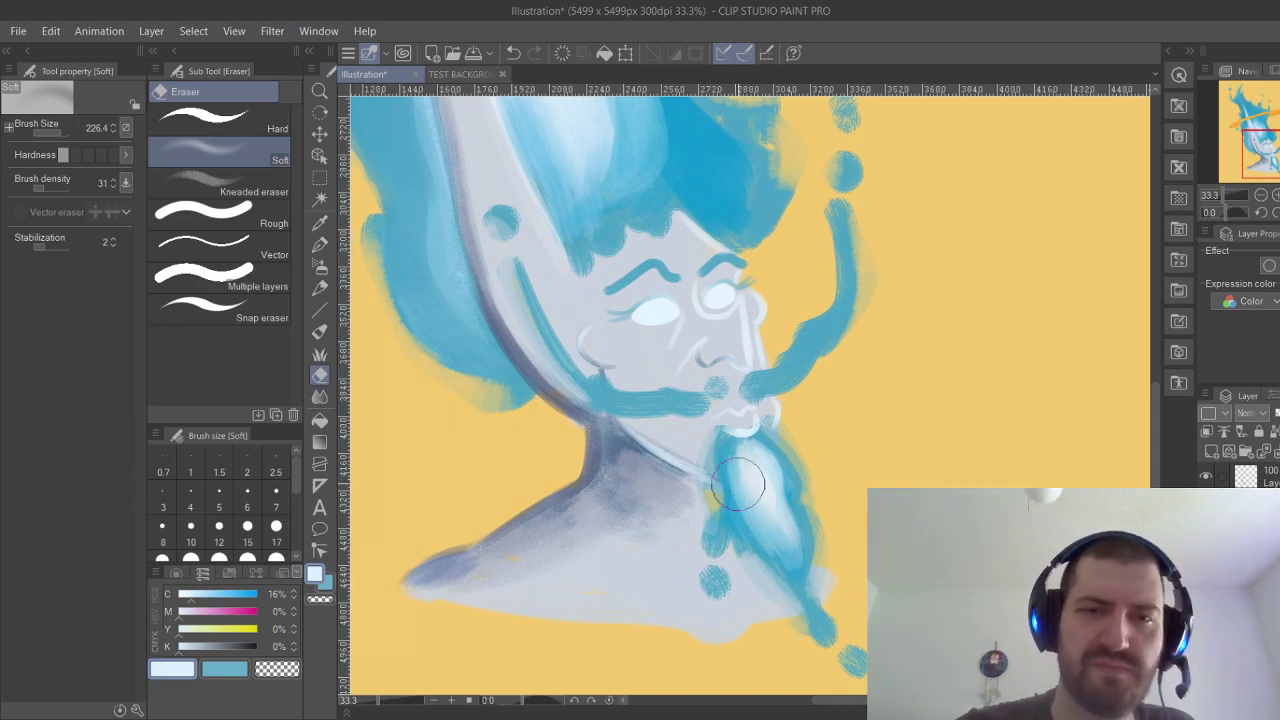
drag(742, 483, 779, 555)
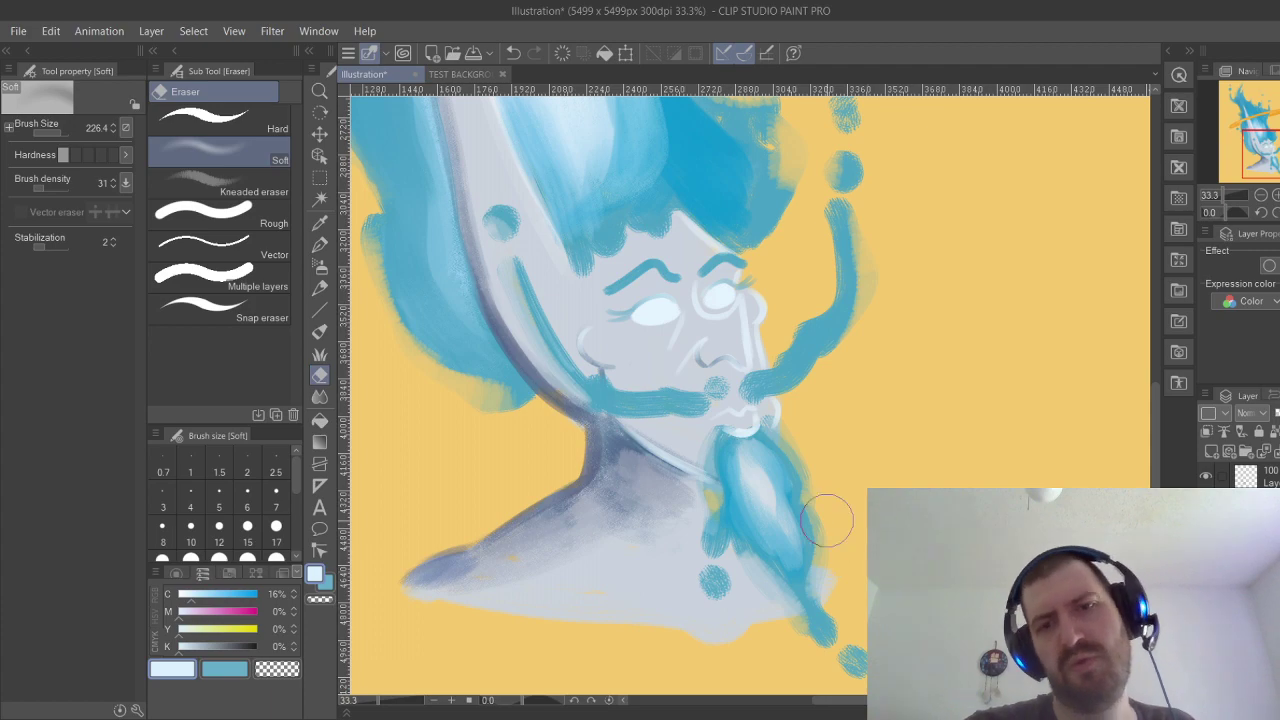
scroll(792, 508, down, 5)
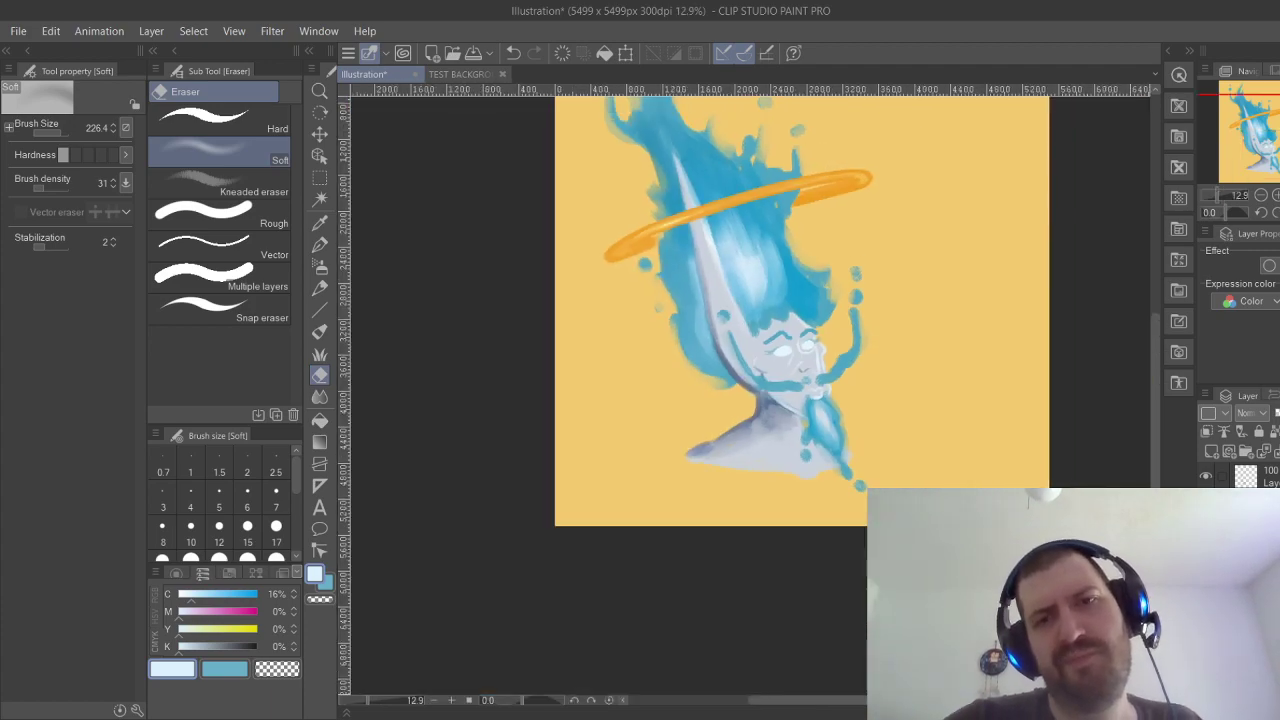
Crop the canvas to a rectangular selection of 3686 x 4729 px tightly framing the character, cutting off empty background and the lower shoulder.
drag(800, 460, 731, 574)
click(320, 177)
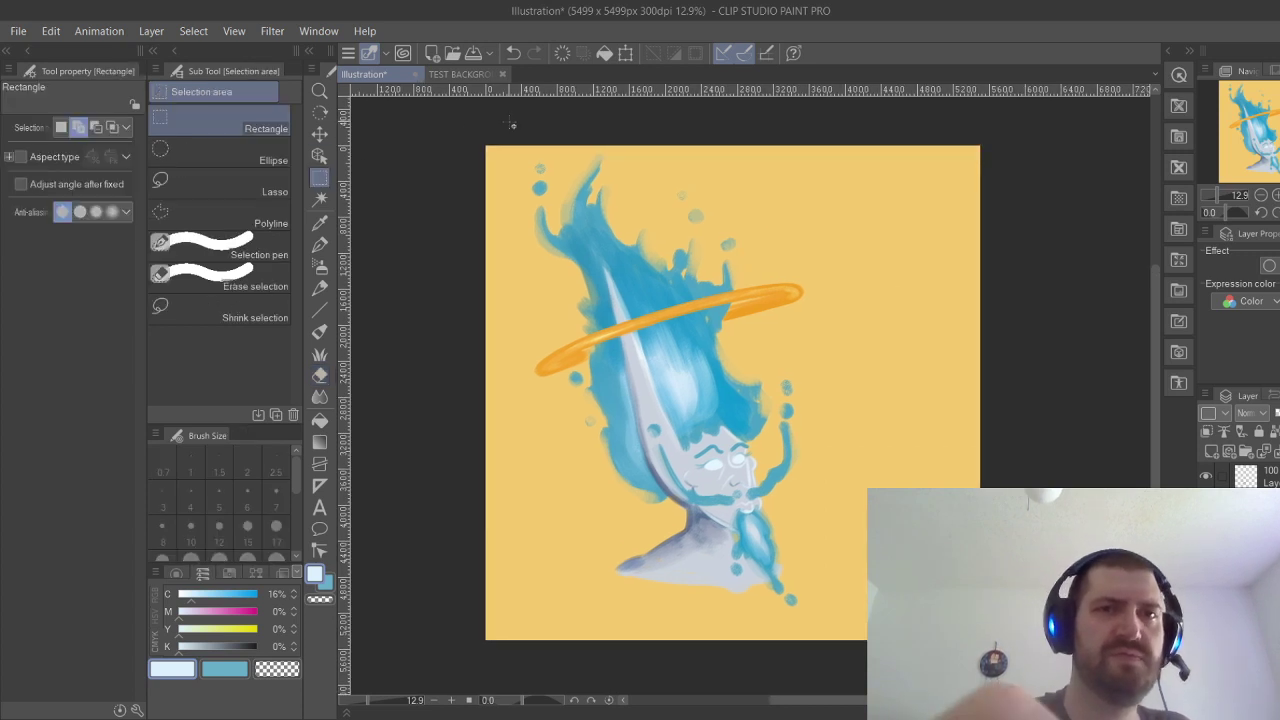
drag(471, 128, 819, 573)
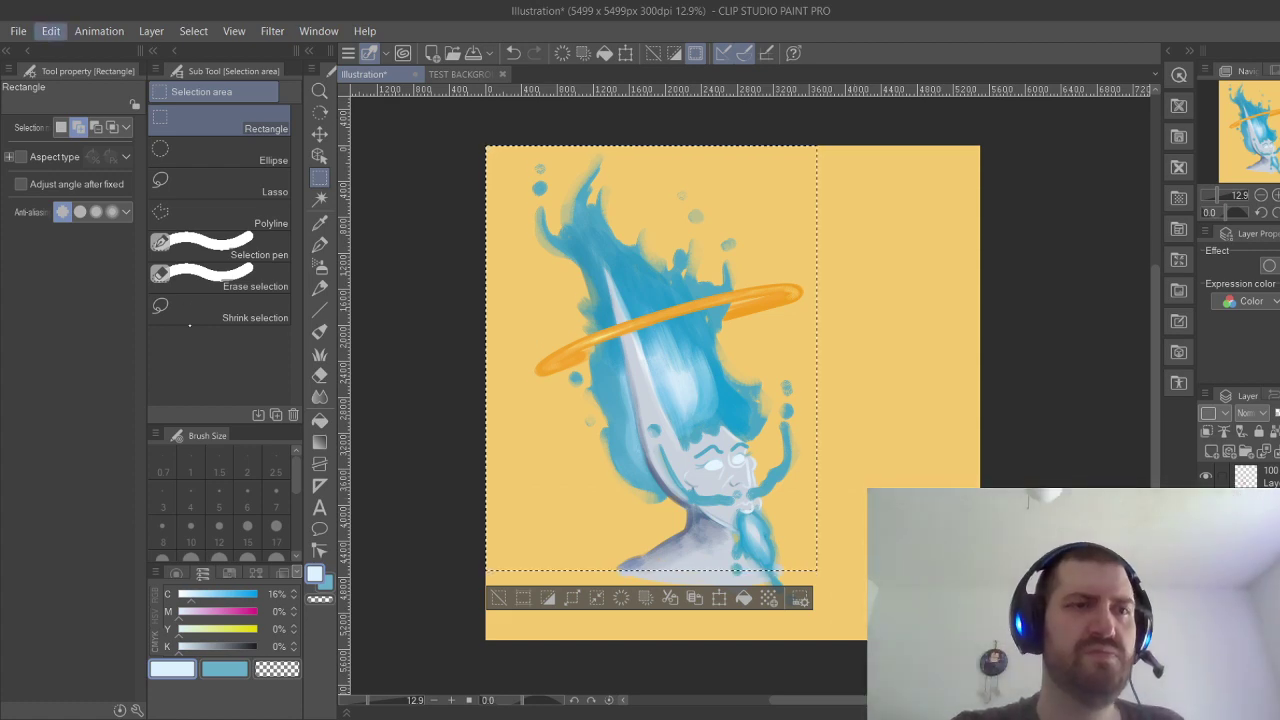
click(170, 441)
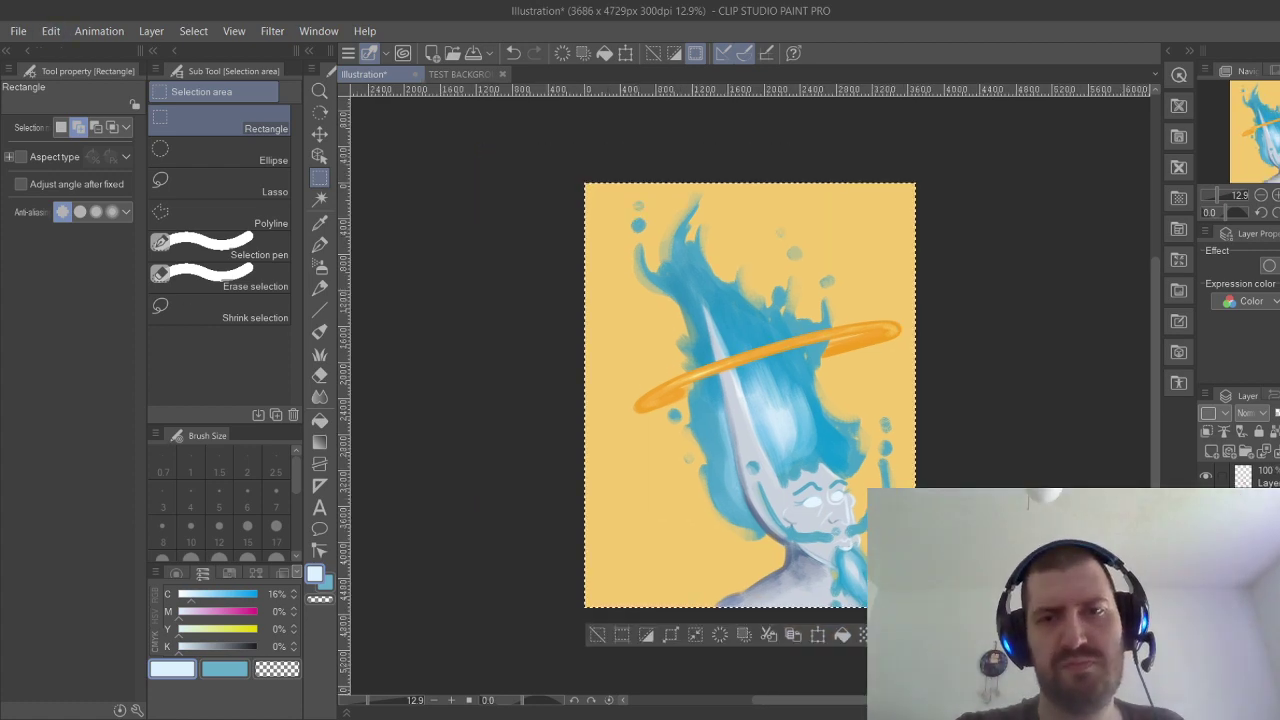
drag(917, 472, 831, 399)
scroll(723, 336, up, 2)
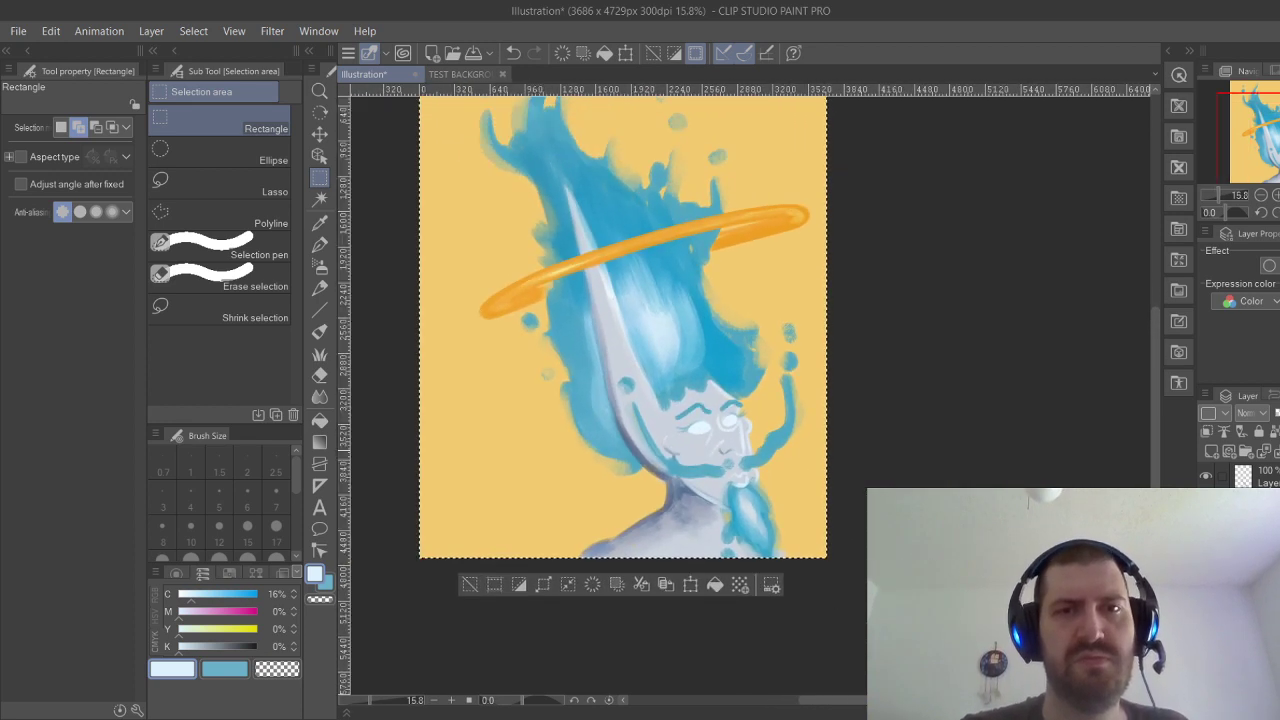
drag(623, 330, 647, 407)
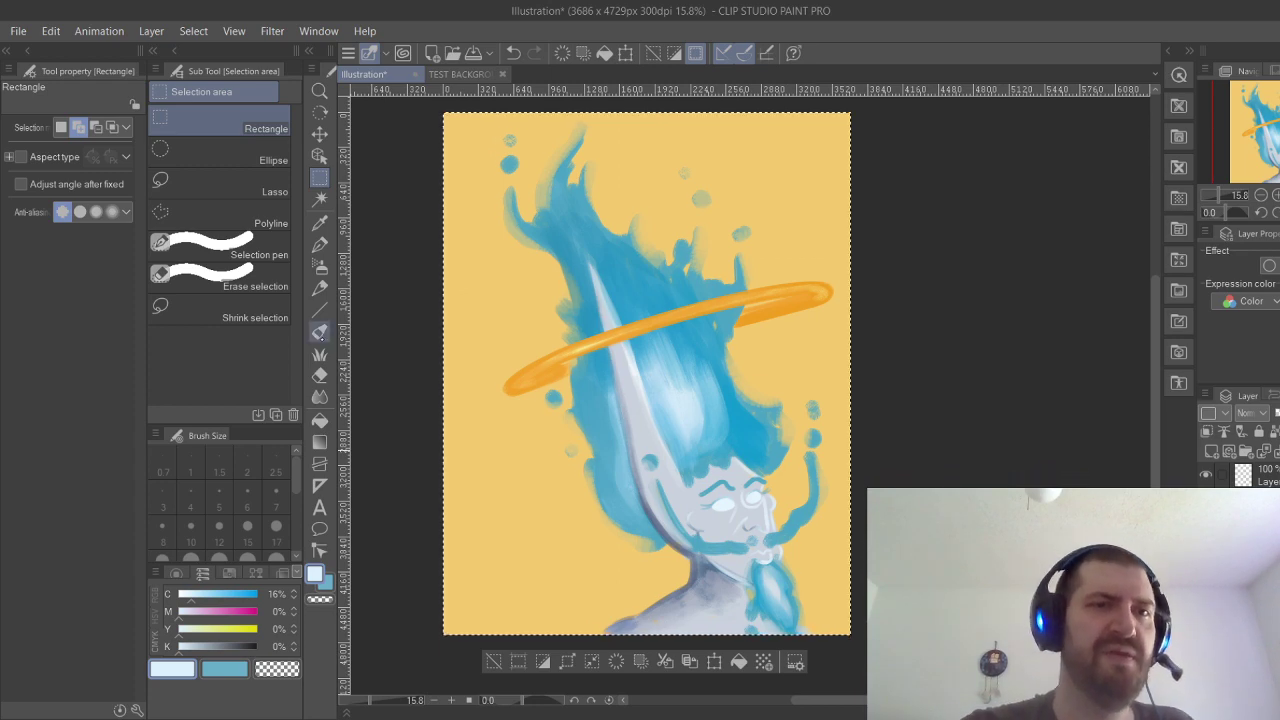
Mix an orange (16% cyan, 75% magenta, 85% yellow, 0% black) and try a Gouache stroke at size 275.9 on the lower-left background.
click(319, 332)
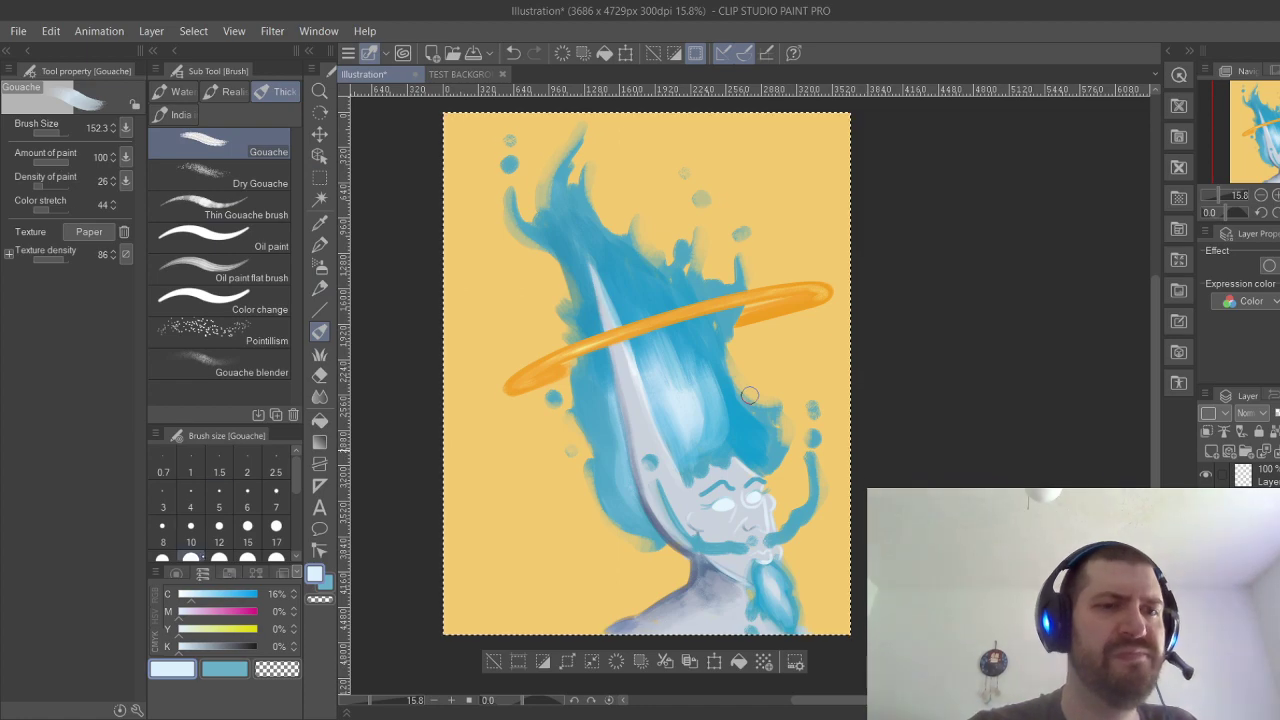
click(238, 611)
click(246, 629)
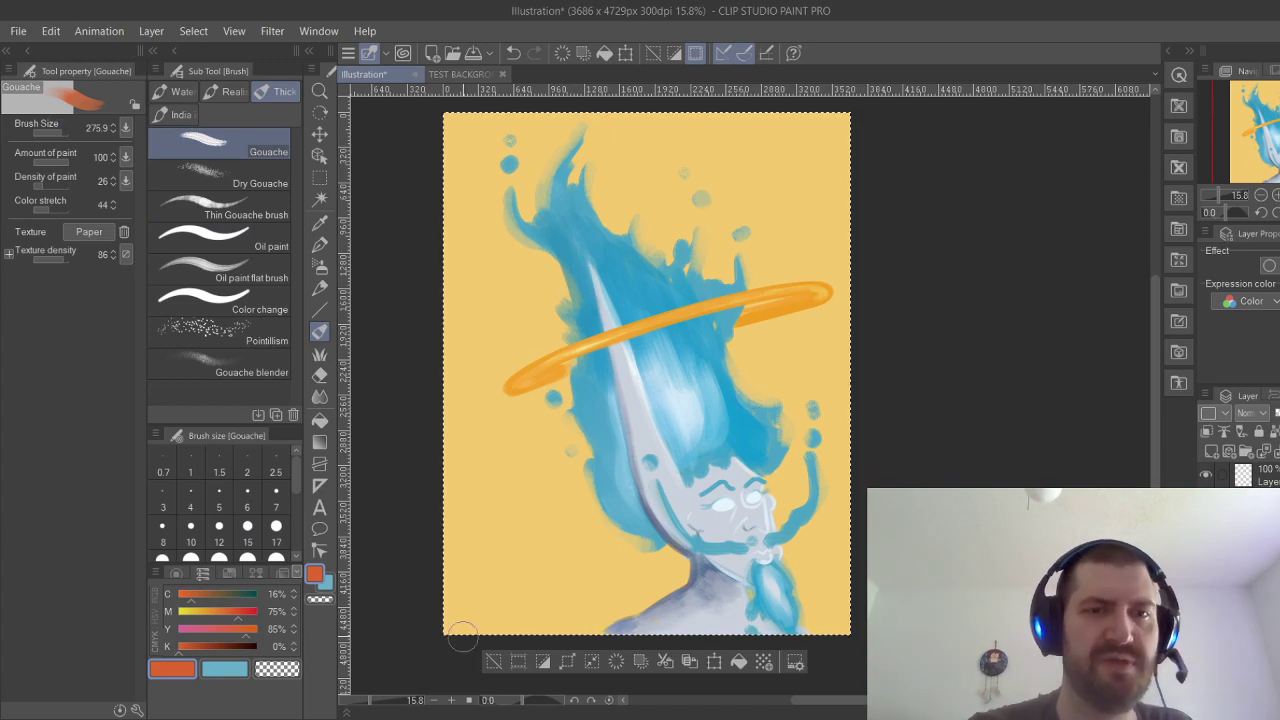
drag(462, 635, 543, 433)
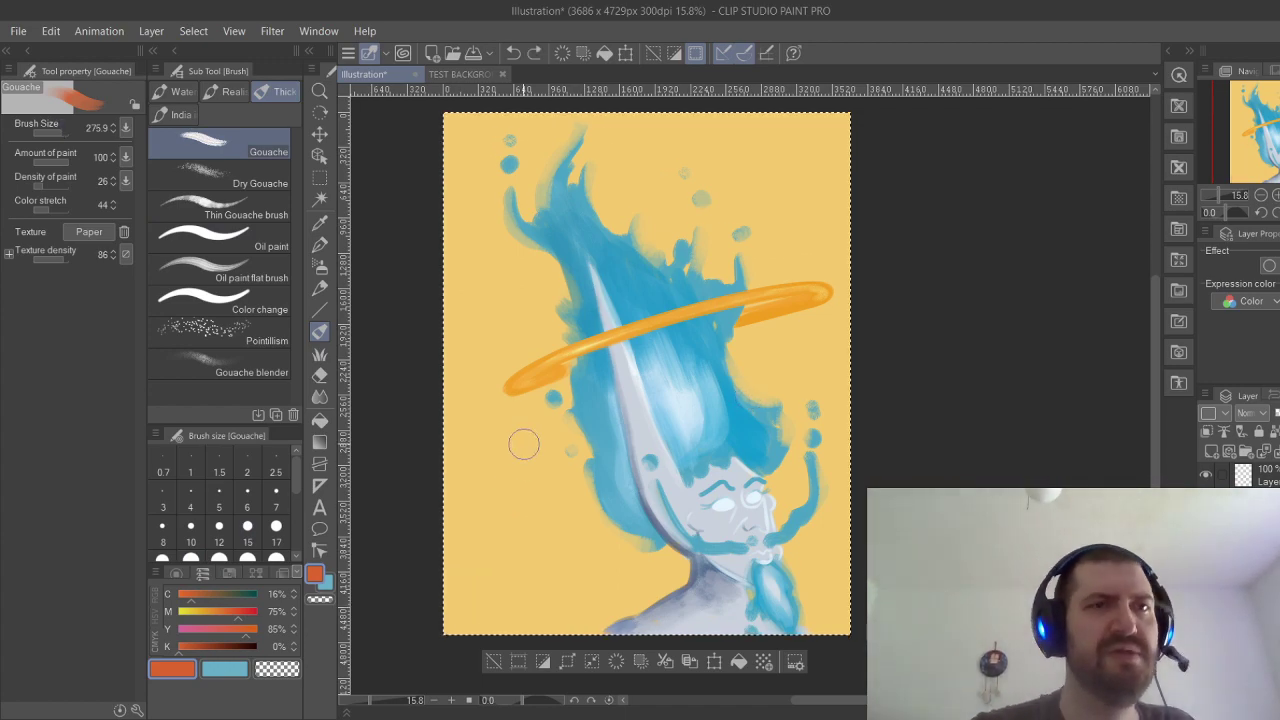
Lay soft diagonal orange strokes over the background behind the character's hair and neck with Dry Gouache at size 609.4, opacity 62.
click(240, 180)
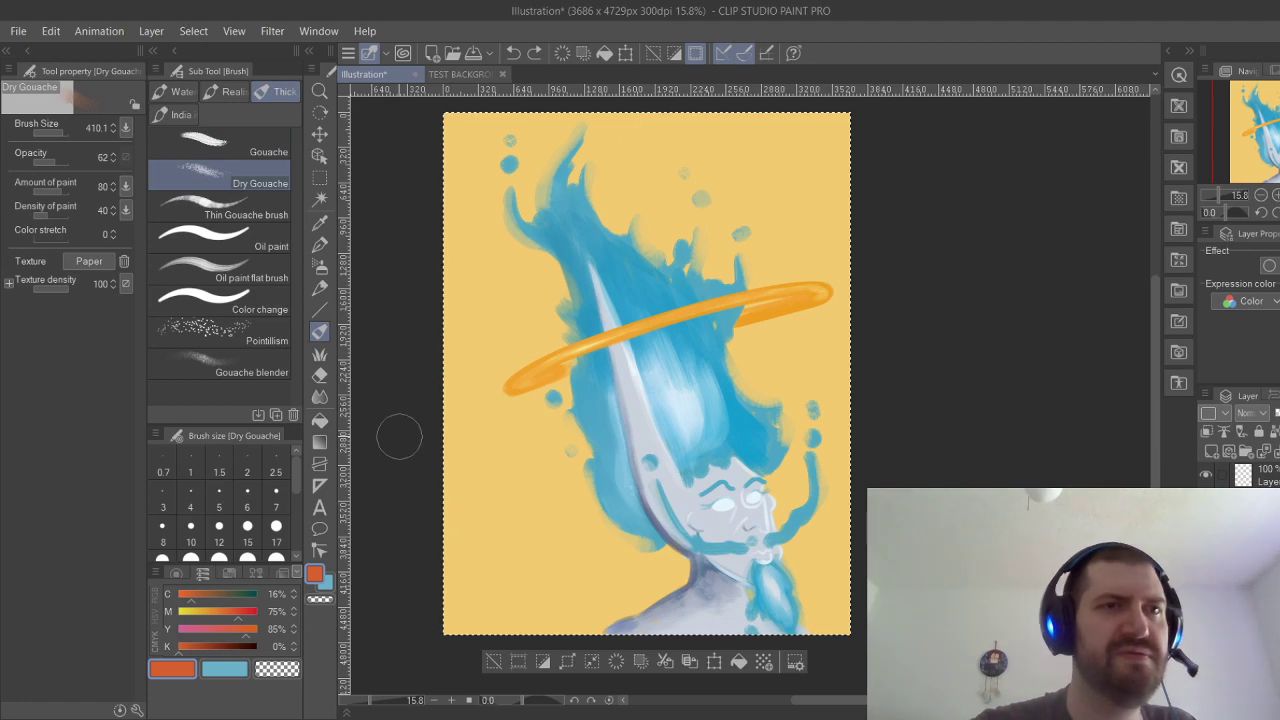
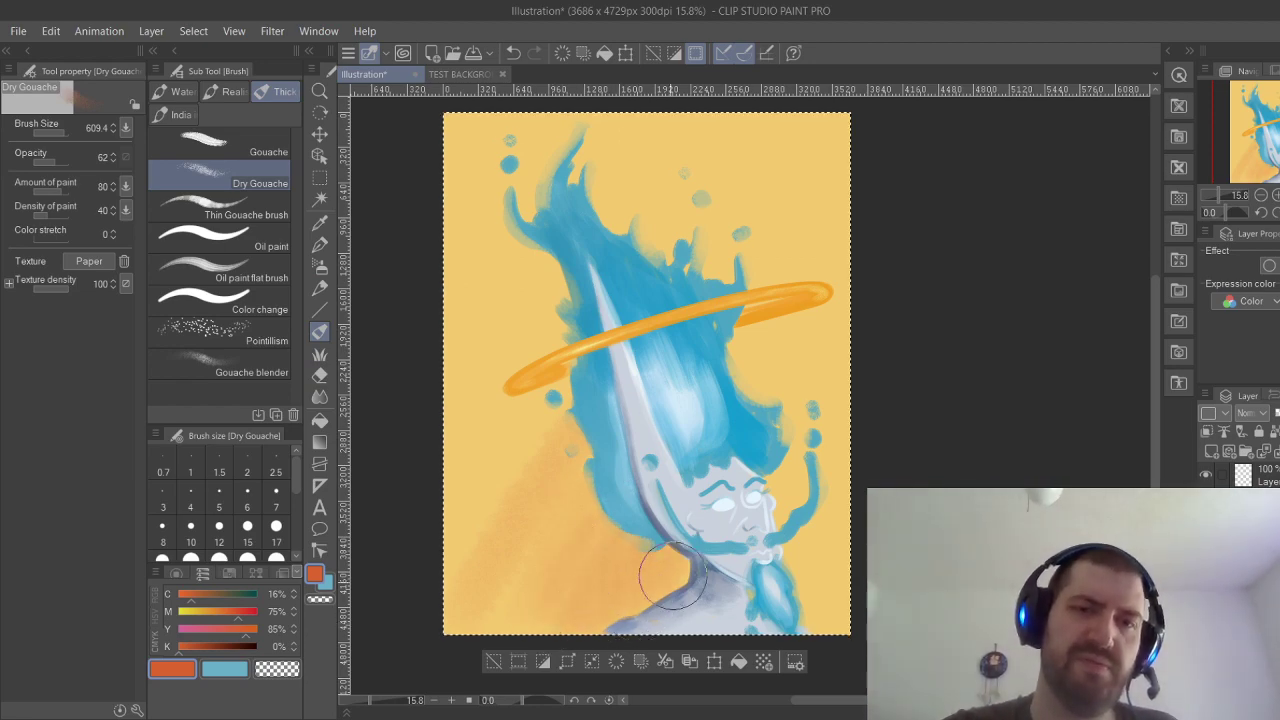
drag(479, 629, 600, 379)
drag(457, 552, 572, 346)
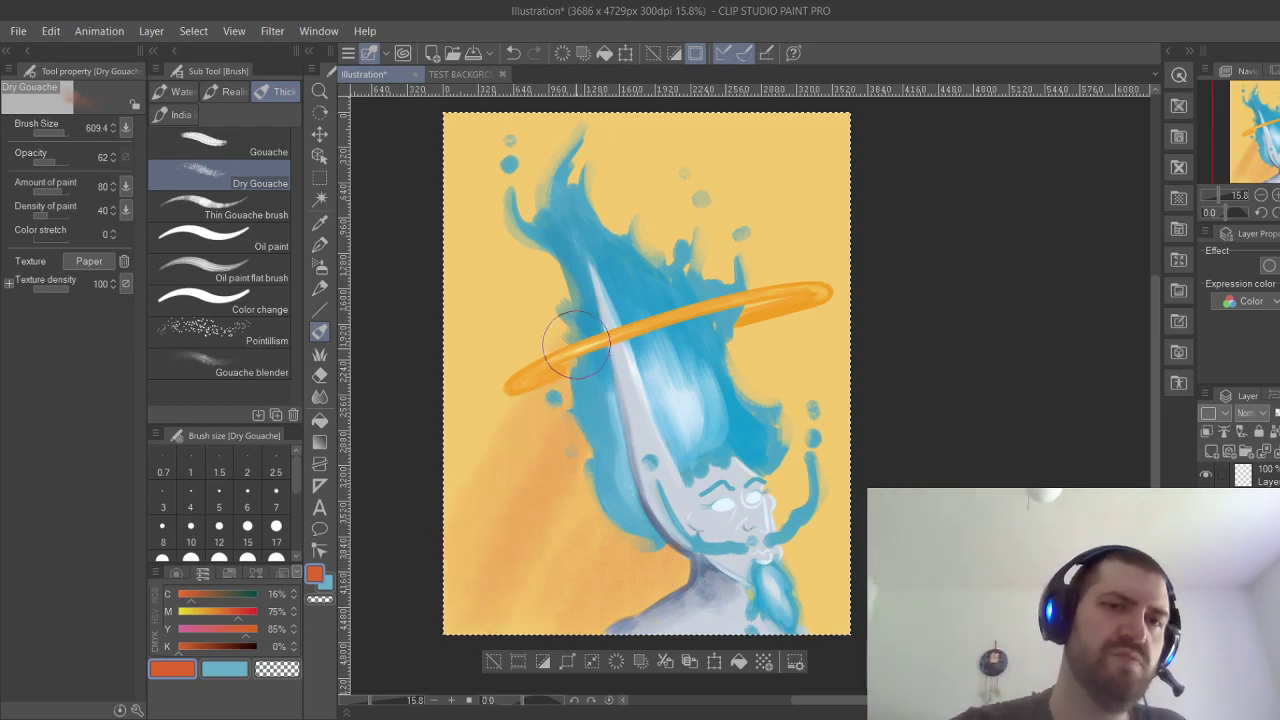
drag(464, 479, 531, 357)
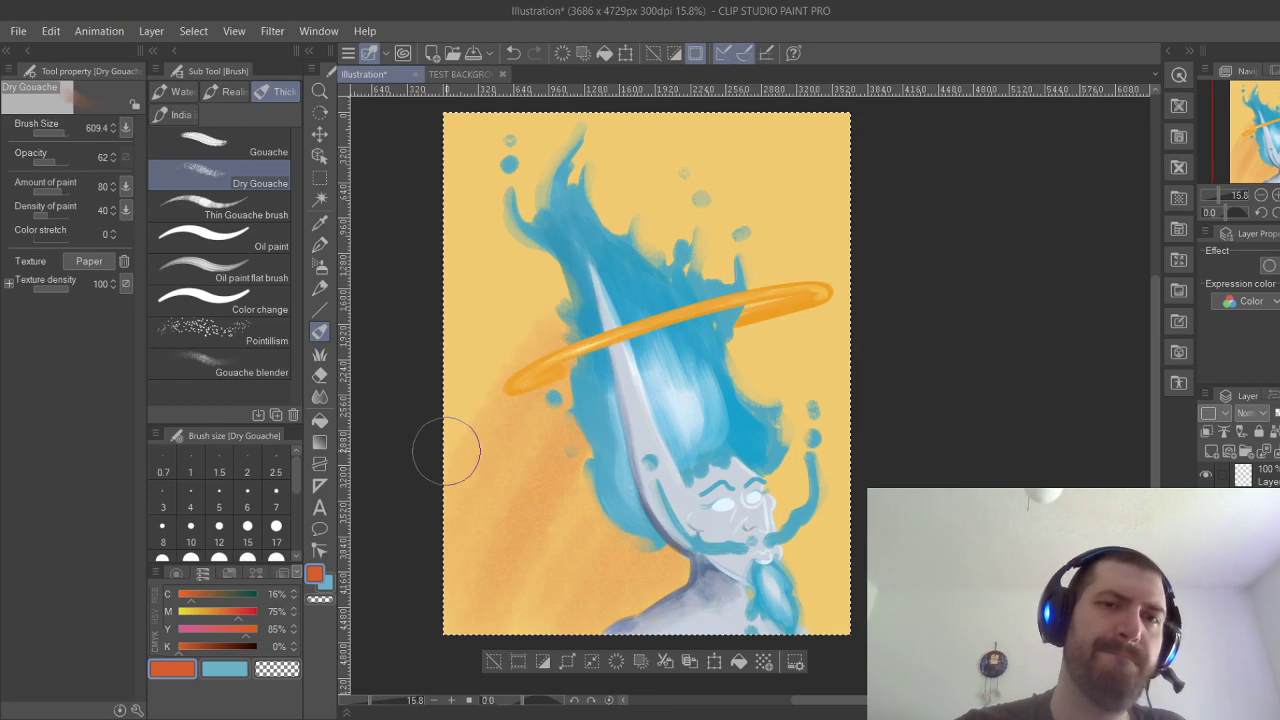
mouse_move(446, 449)
mouse_down()
mouse_move(494, 371)
mouse_move(586, 270)
mouse_up()
drag(436, 403, 561, 254)
drag(441, 347, 550, 202)
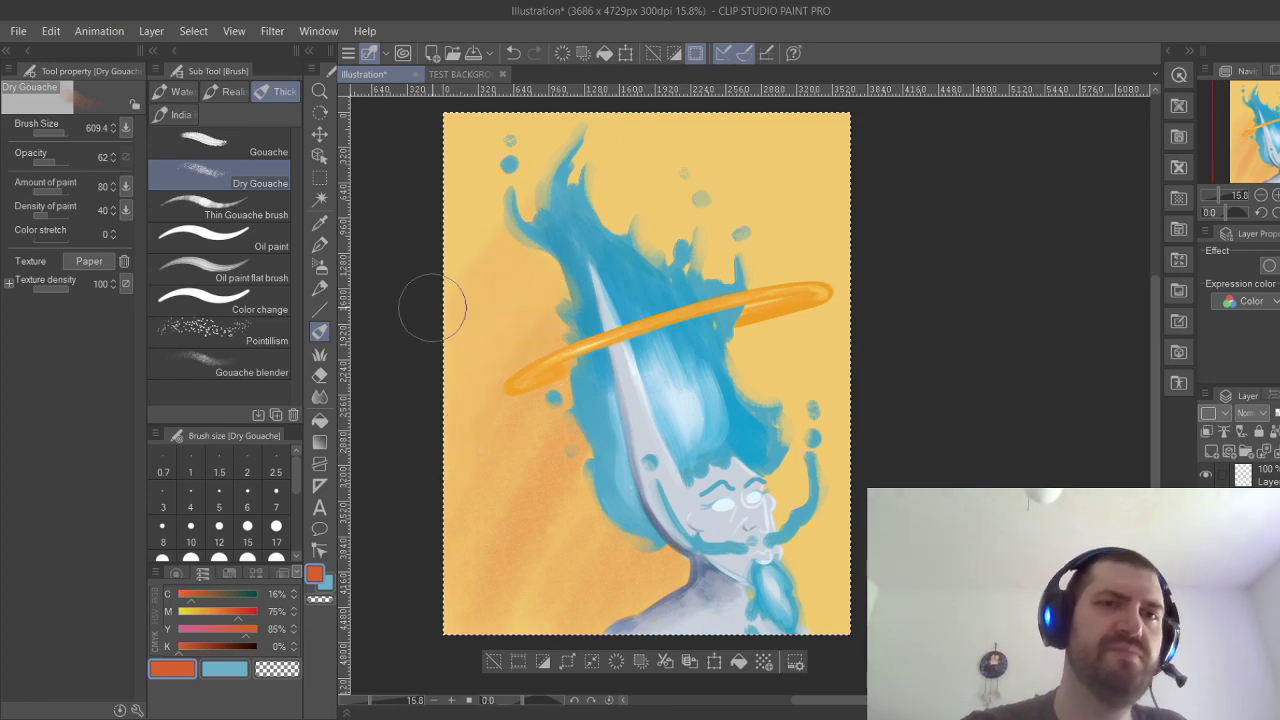
drag(432, 307, 539, 147)
drag(451, 273, 530, 158)
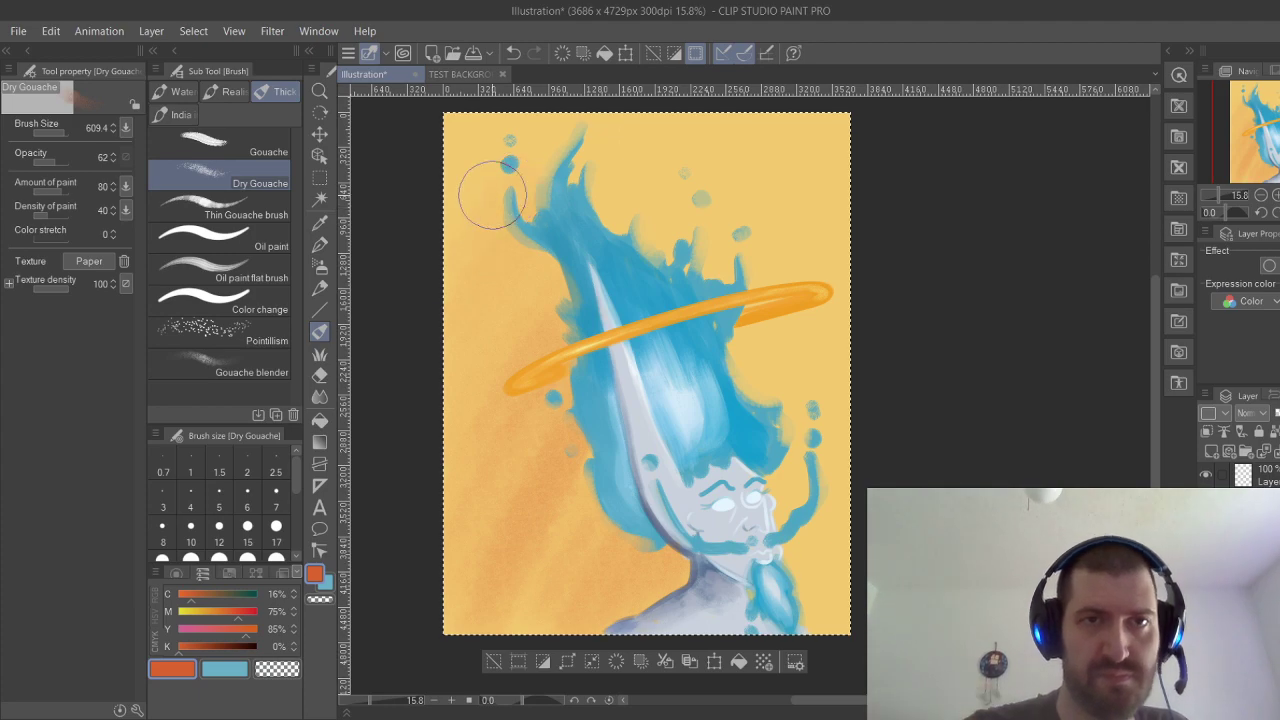
drag(460, 222, 521, 123)
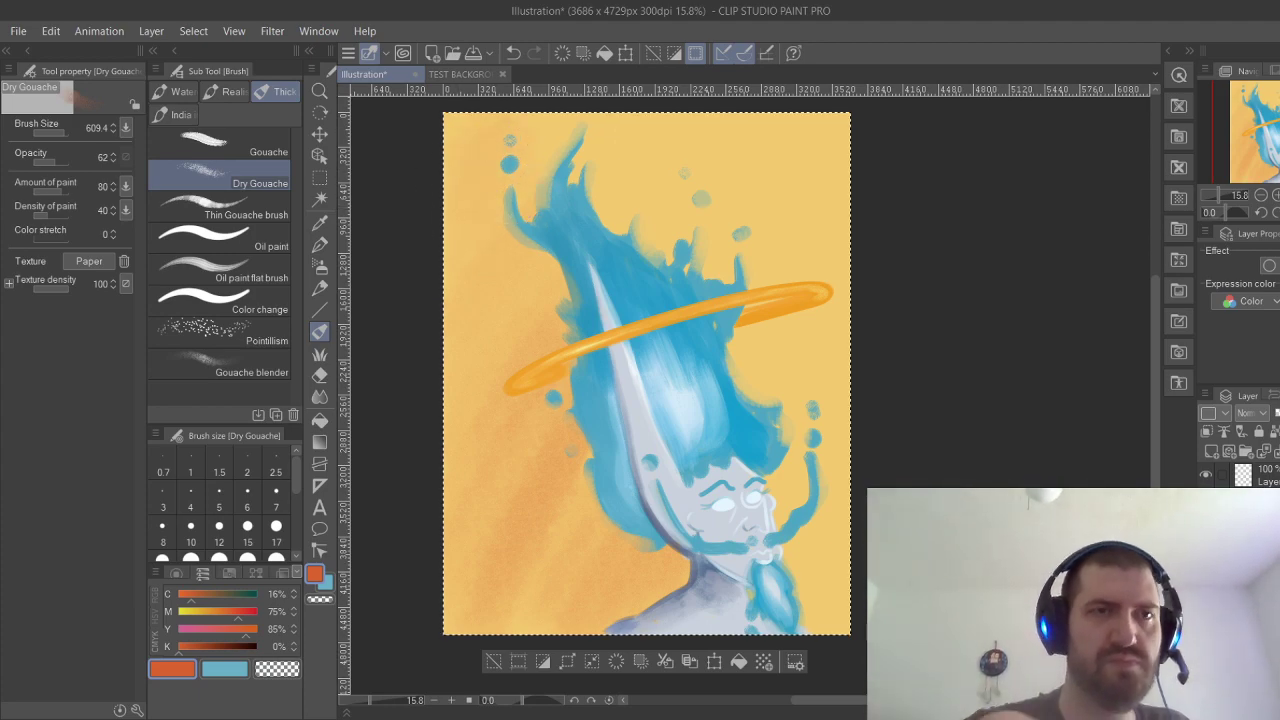
Cover the background behind the head, from the shoulder to the flame tips, with stronger orange Gouache strokes at size 609.4.
click(220, 145)
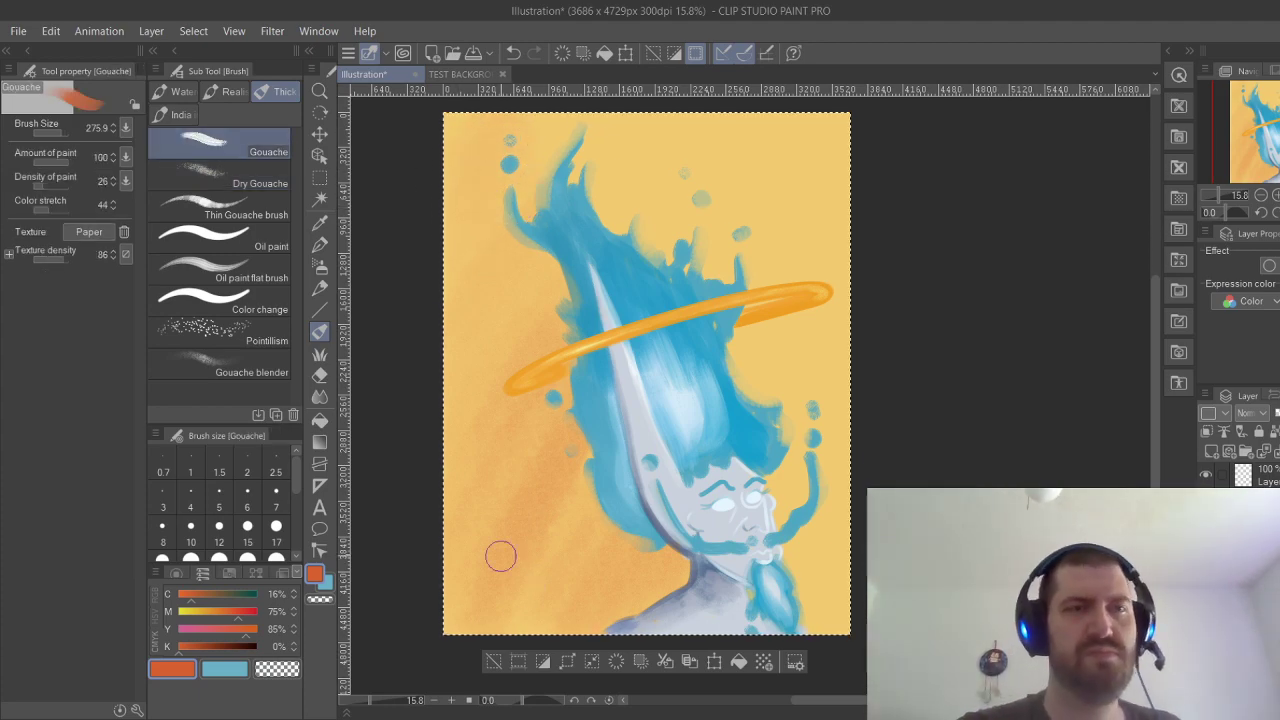
drag(62, 130, 70, 130)
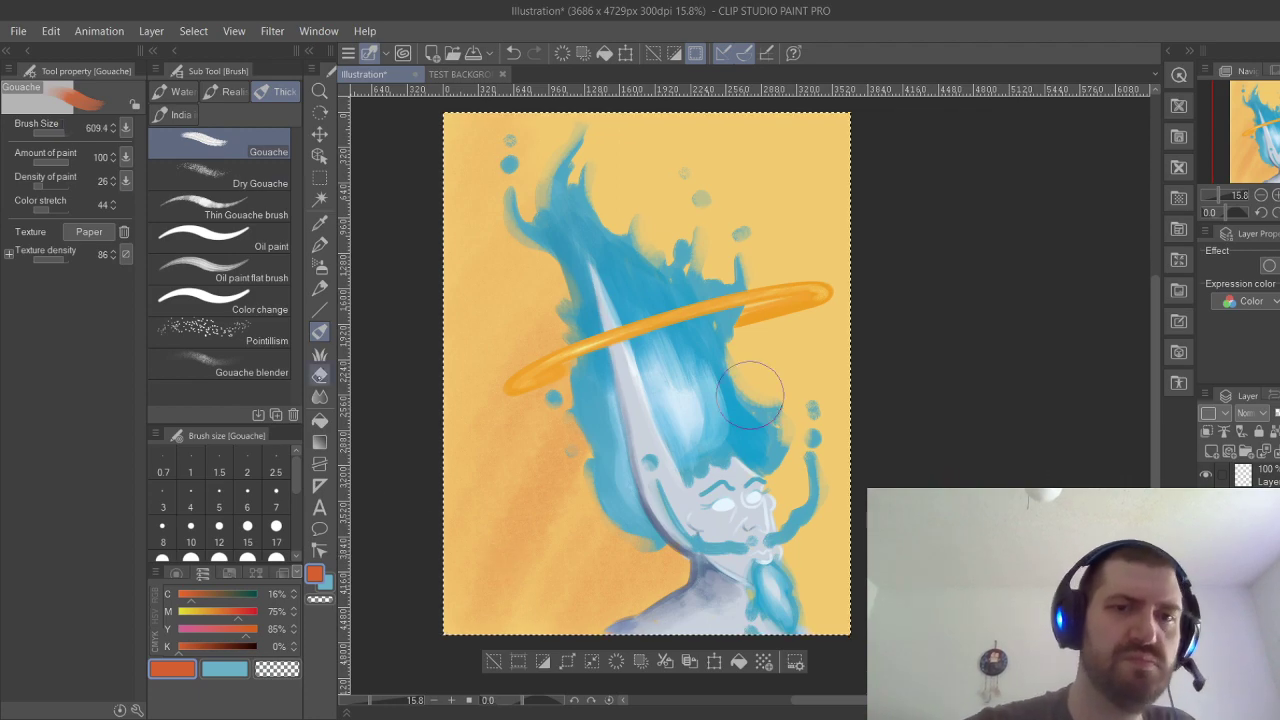
mouse_move(457, 612)
mouse_down()
mouse_move(527, 472)
mouse_move(517, 548)
mouse_move(580, 443)
mouse_move(546, 553)
mouse_move(620, 455)
mouse_move(544, 630)
mouse_move(634, 473)
mouse_move(571, 633)
mouse_move(636, 521)
mouse_move(593, 642)
mouse_move(656, 535)
mouse_move(636, 609)
mouse_move(666, 553)
mouse_move(667, 594)
mouse_move(691, 546)
mouse_move(687, 481)
mouse_move(446, 566)
mouse_move(525, 418)
mouse_move(431, 515)
mouse_move(577, 295)
mouse_move(489, 373)
mouse_move(563, 262)
mouse_move(426, 410)
mouse_move(531, 225)
mouse_move(487, 331)
mouse_move(434, 390)
mouse_move(497, 240)
mouse_up()
mouse_move(460, 290)
mouse_down()
mouse_move(534, 160)
mouse_move(448, 271)
mouse_move(493, 170)
mouse_move(449, 214)
mouse_move(485, 146)
mouse_move(466, 137)
mouse_move(455, 148)
mouse_move(474, 104)
mouse_up()
drag(444, 404, 531, 248)
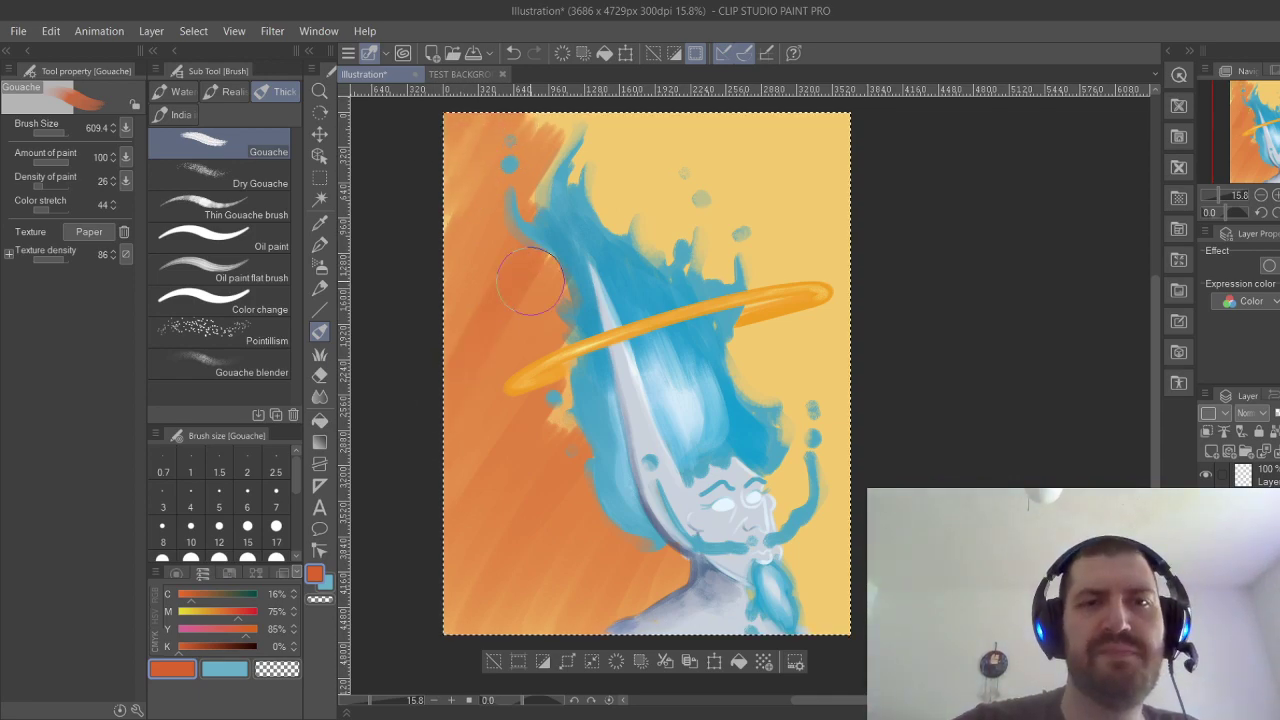
mouse_move(587, 124)
mouse_down()
mouse_move(527, 227)
mouse_move(570, 106)
mouse_move(523, 165)
mouse_up()
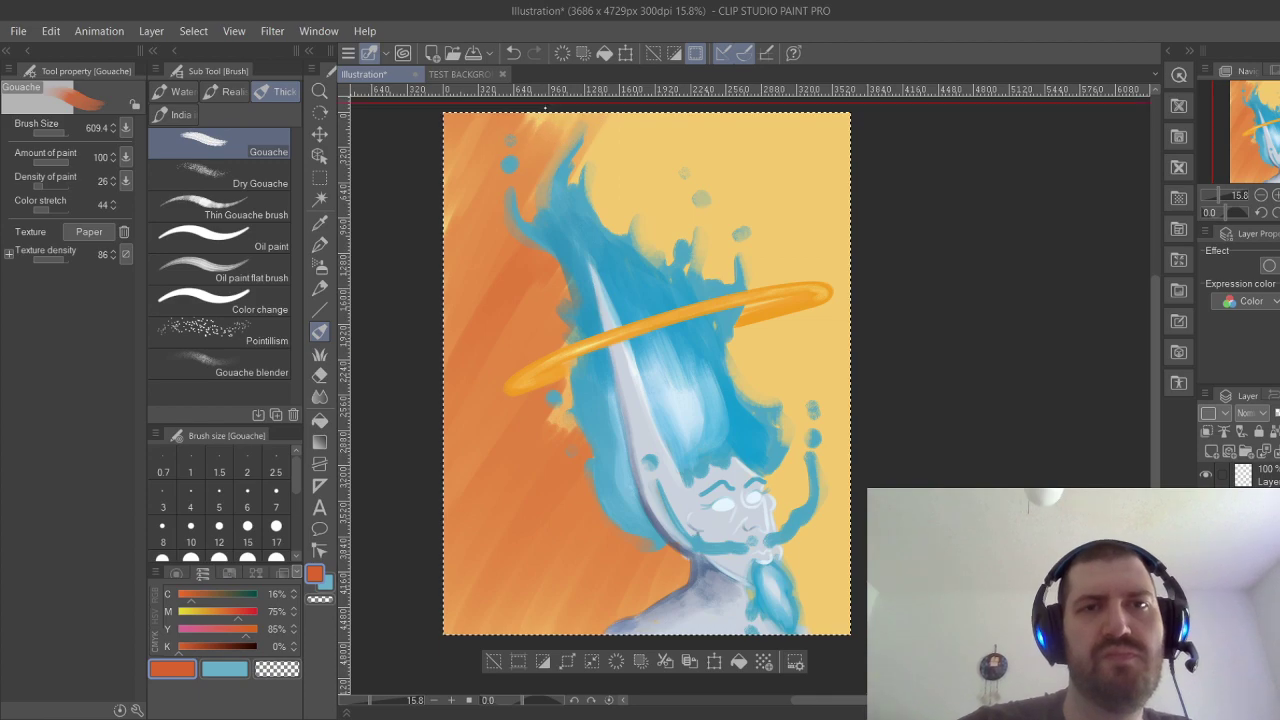
key(ctrl+z)
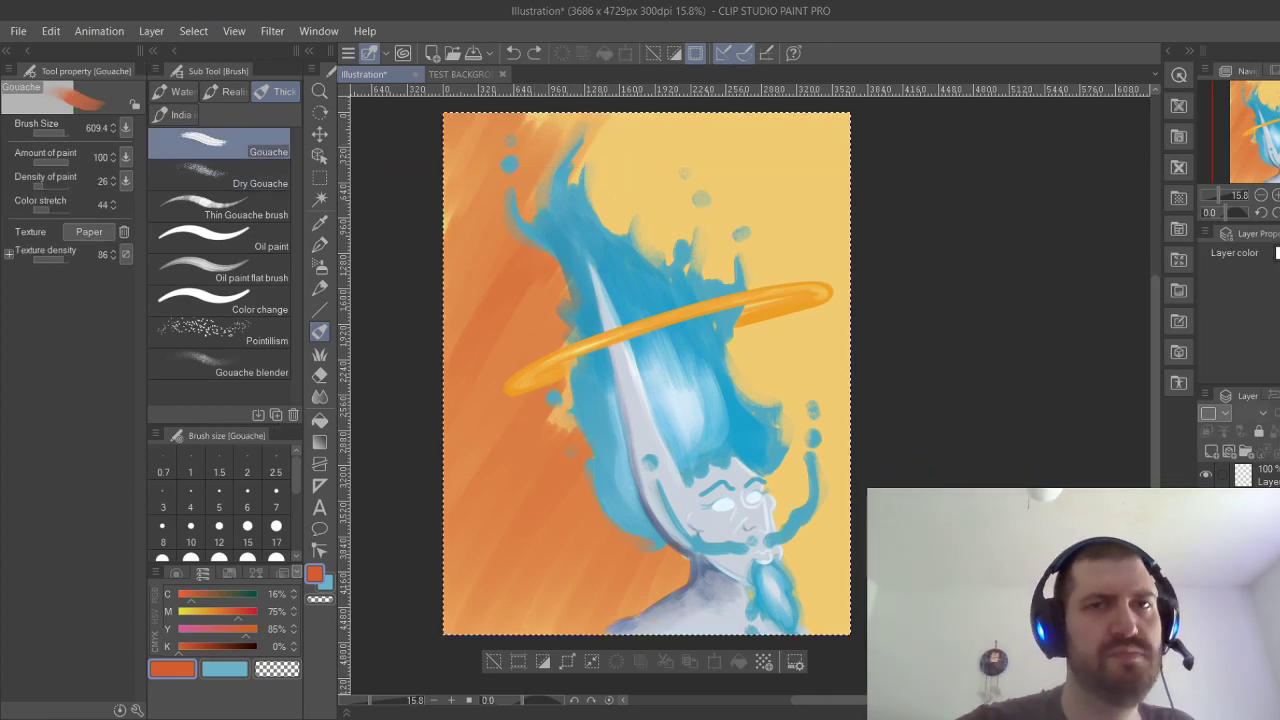
key(ctrl+y)
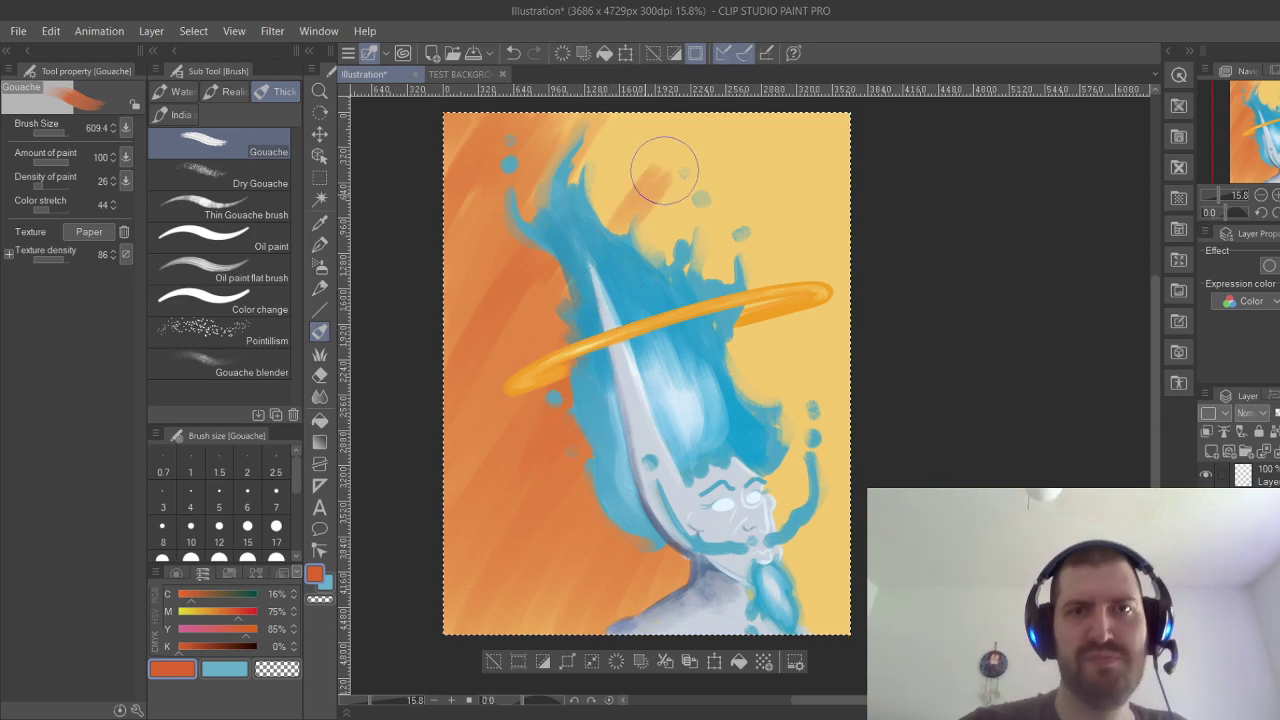
Extend the diagonal orange Gouache strokes across the background in front of the hair, halo, face and beard.
mouse_move(663, 163)
mouse_down()
mouse_move(609, 220)
mouse_move(643, 169)
mouse_move(575, 208)
mouse_up()
key(ctrl+z)
key(ctrl+z)
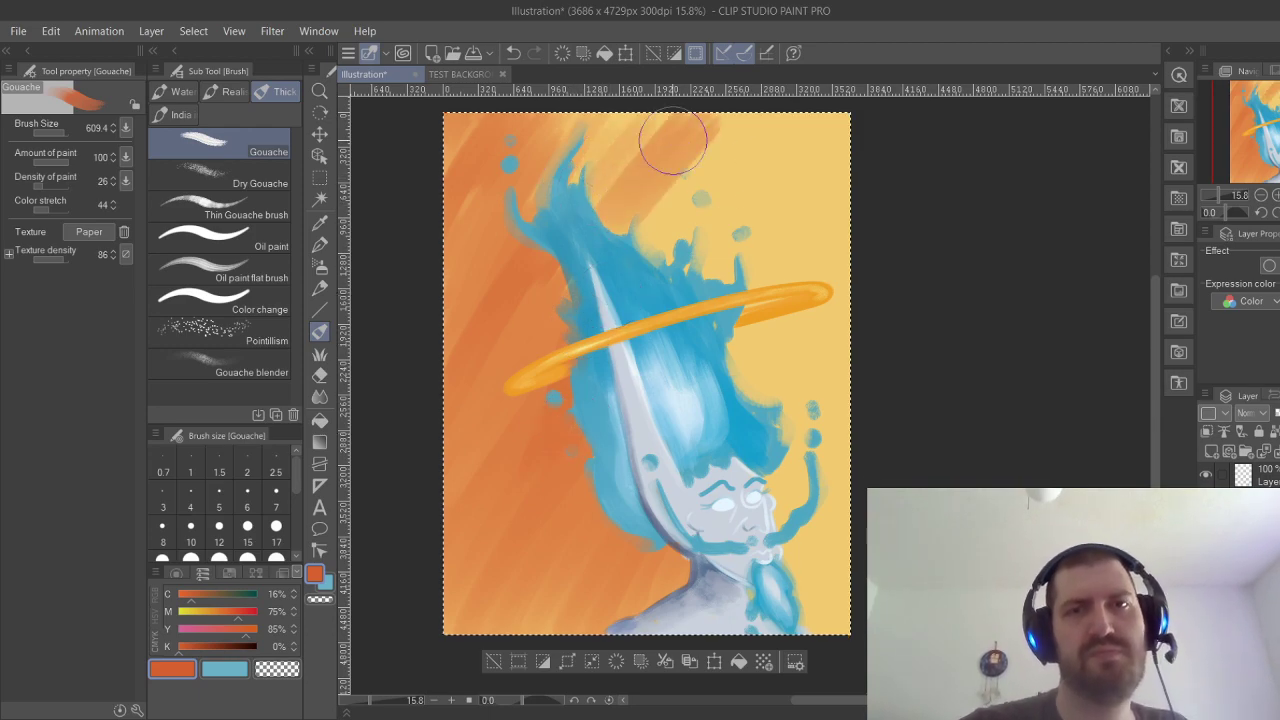
mouse_move(631, 311)
mouse_down()
mouse_move(677, 194)
mouse_move(705, 170)
mouse_move(673, 270)
mouse_move(732, 203)
mouse_up()
drag(683, 315, 752, 229)
drag(683, 403, 775, 289)
drag(722, 419, 799, 305)
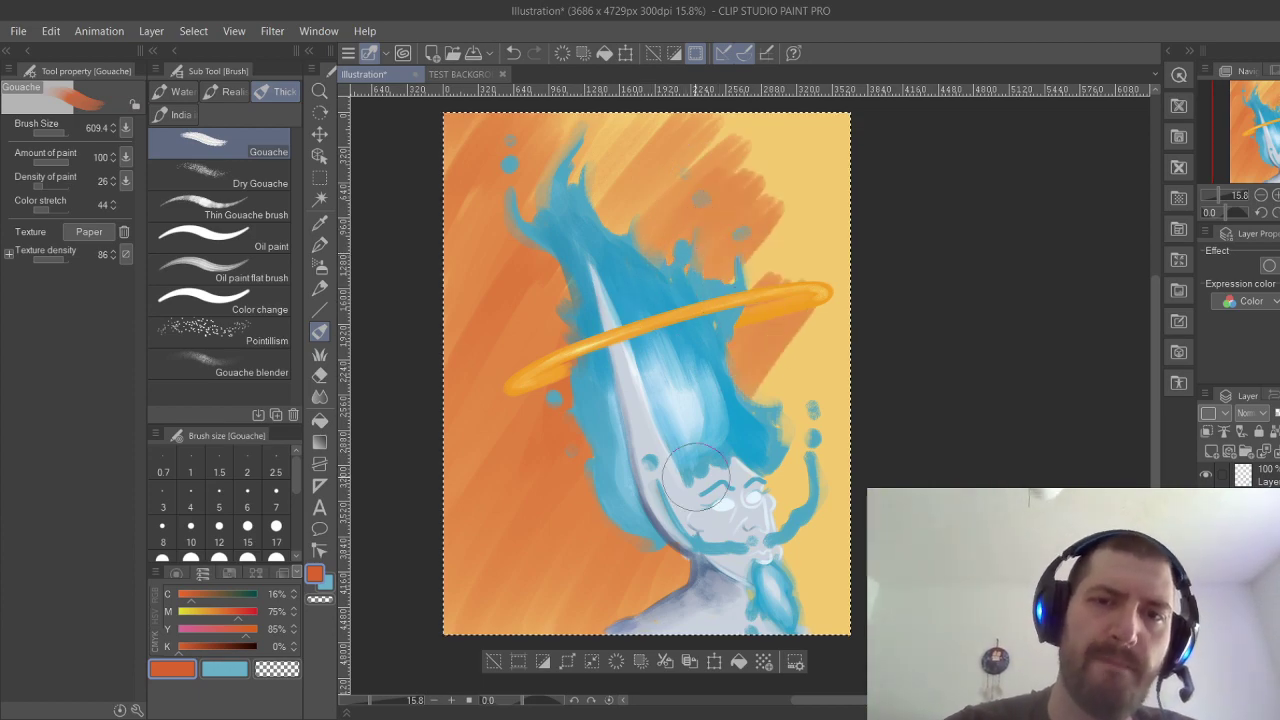
drag(695, 477, 806, 336)
mouse_move(735, 533)
mouse_down()
mouse_move(808, 412)
mouse_move(749, 582)
mouse_move(806, 480)
mouse_move(760, 608)
mouse_move(809, 505)
mouse_move(772, 630)
mouse_move(824, 507)
mouse_move(793, 628)
mouse_move(819, 544)
mouse_move(807, 619)
mouse_move(824, 600)
mouse_move(820, 639)
mouse_move(834, 553)
mouse_move(786, 586)
mouse_move(766, 447)
mouse_move(744, 482)
mouse_move(818, 352)
mouse_move(756, 450)
mouse_move(798, 373)
mouse_move(725, 343)
mouse_move(821, 201)
mouse_move(722, 301)
mouse_move(811, 201)
mouse_move(782, 154)
mouse_move(671, 262)
mouse_move(757, 171)
mouse_move(644, 205)
mouse_move(616, 241)
mouse_move(722, 141)
mouse_move(575, 244)
mouse_move(695, 125)
mouse_up()
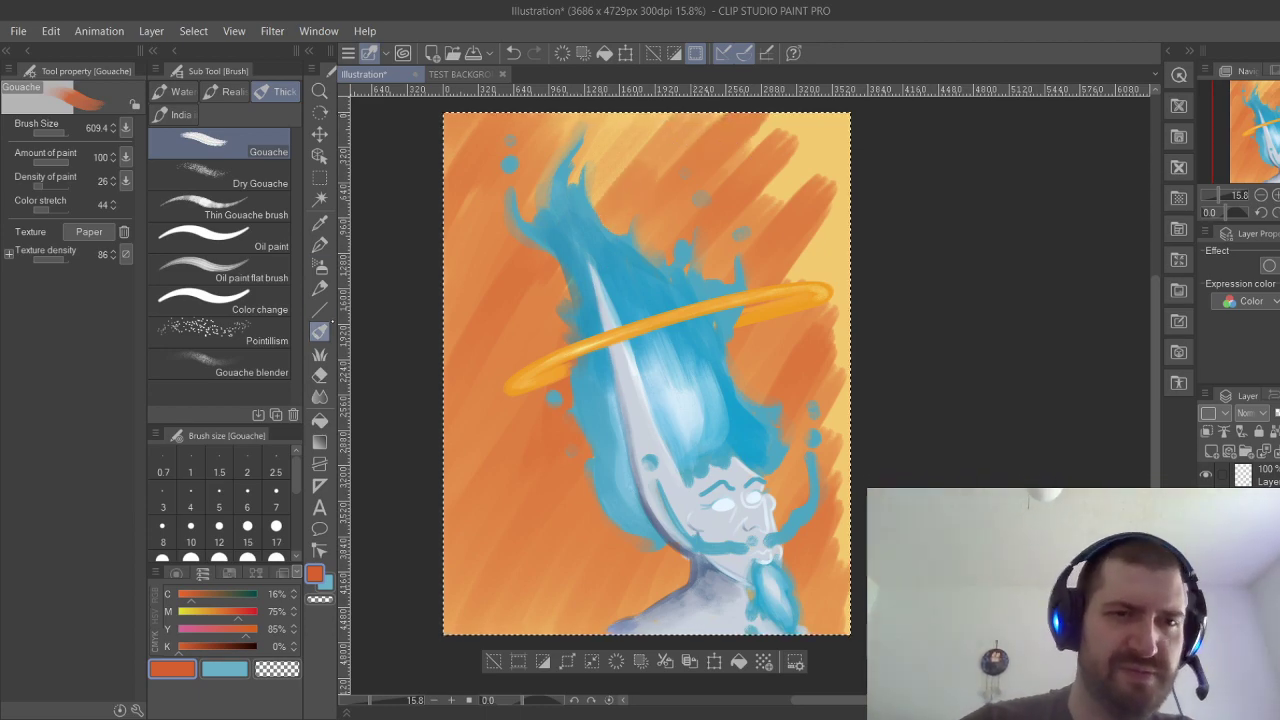
Smooth the orange background around the character with the Soft airbrush at size 1345.8.
click(322, 268)
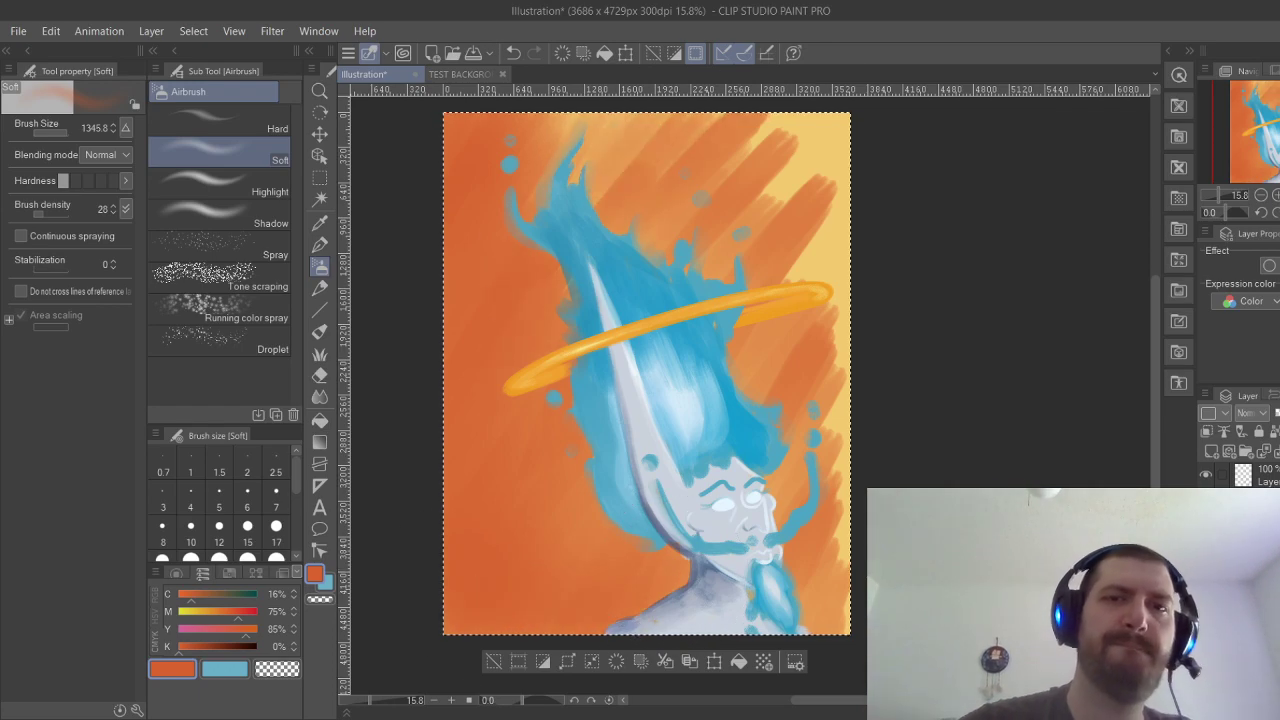
drag(716, 395, 915, 190)
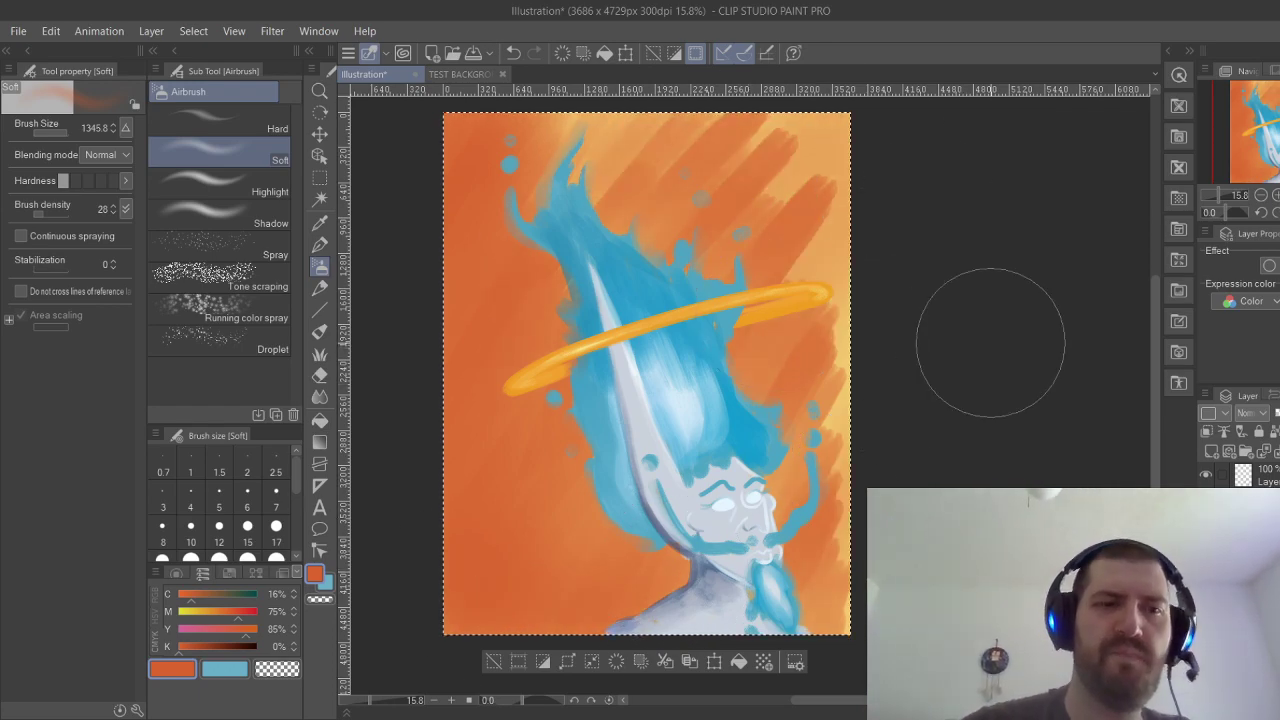
Try a pale yellow (0% cyan, 0% magenta, 36% yellow, 0% black) Soft airbrush glow over the upper background.
click(191, 614)
drag(191, 618, 183, 602)
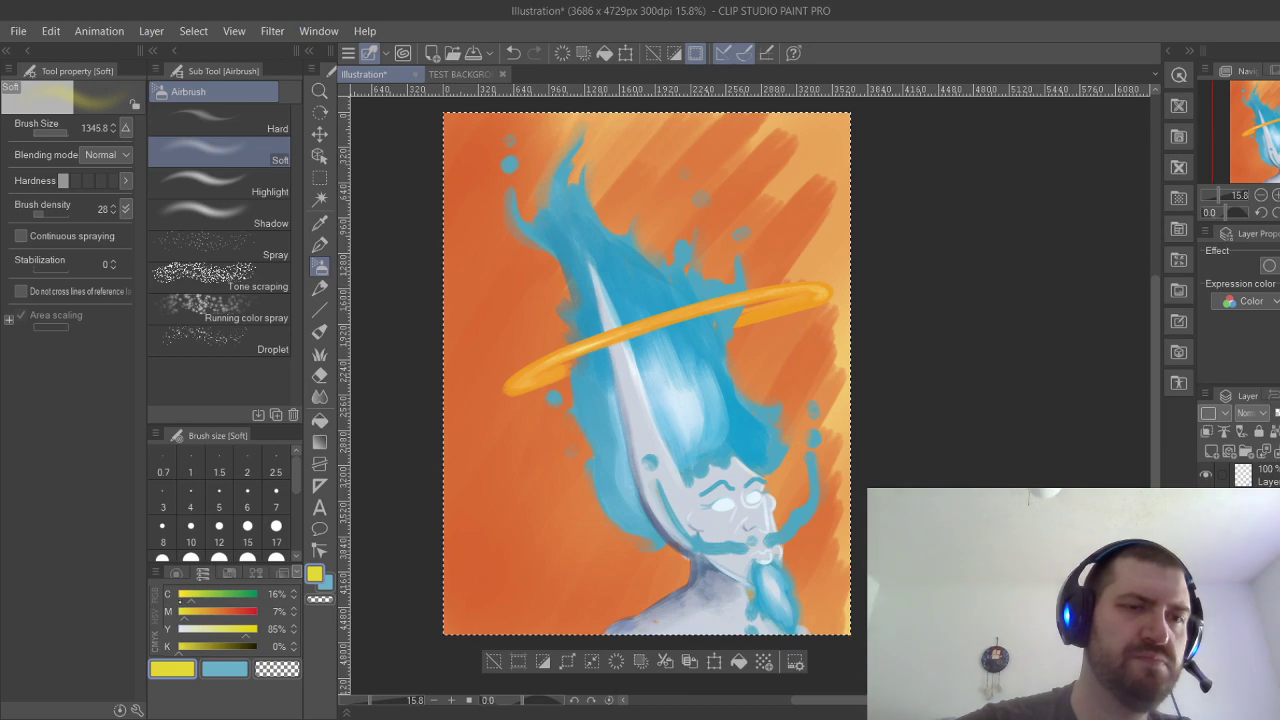
click(200, 629)
click(180, 594)
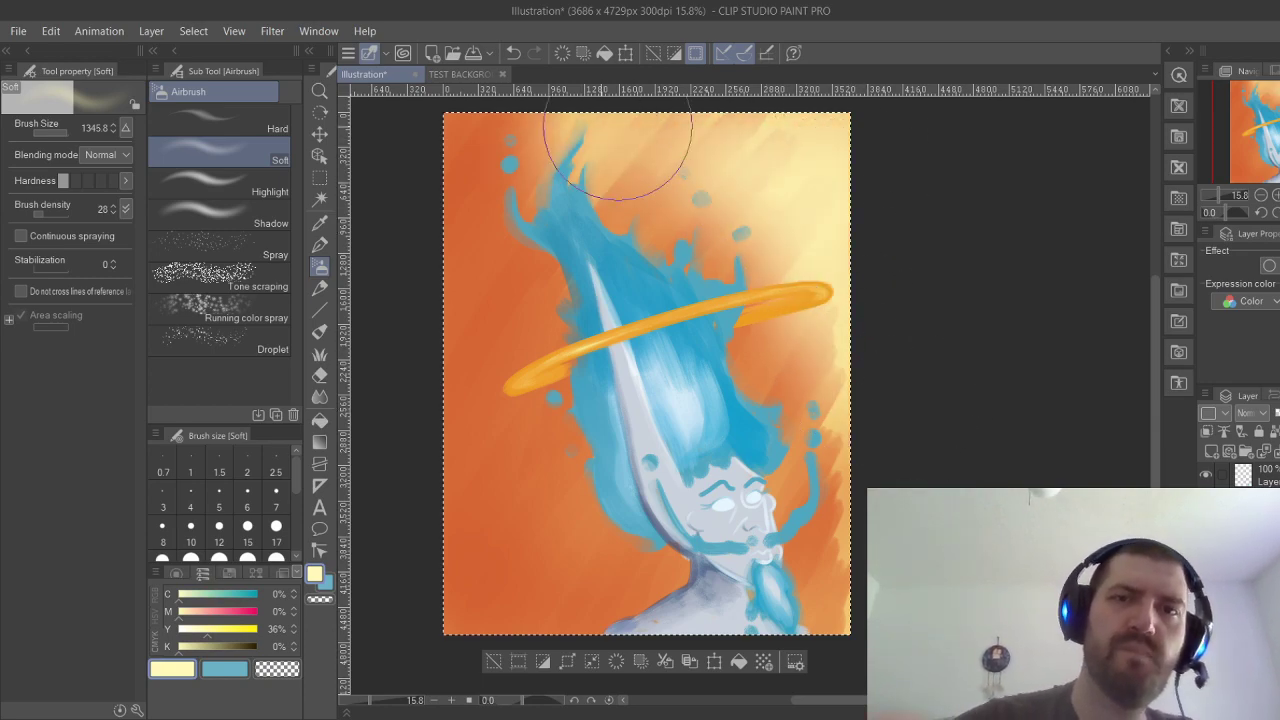
drag(722, 222, 654, 156)
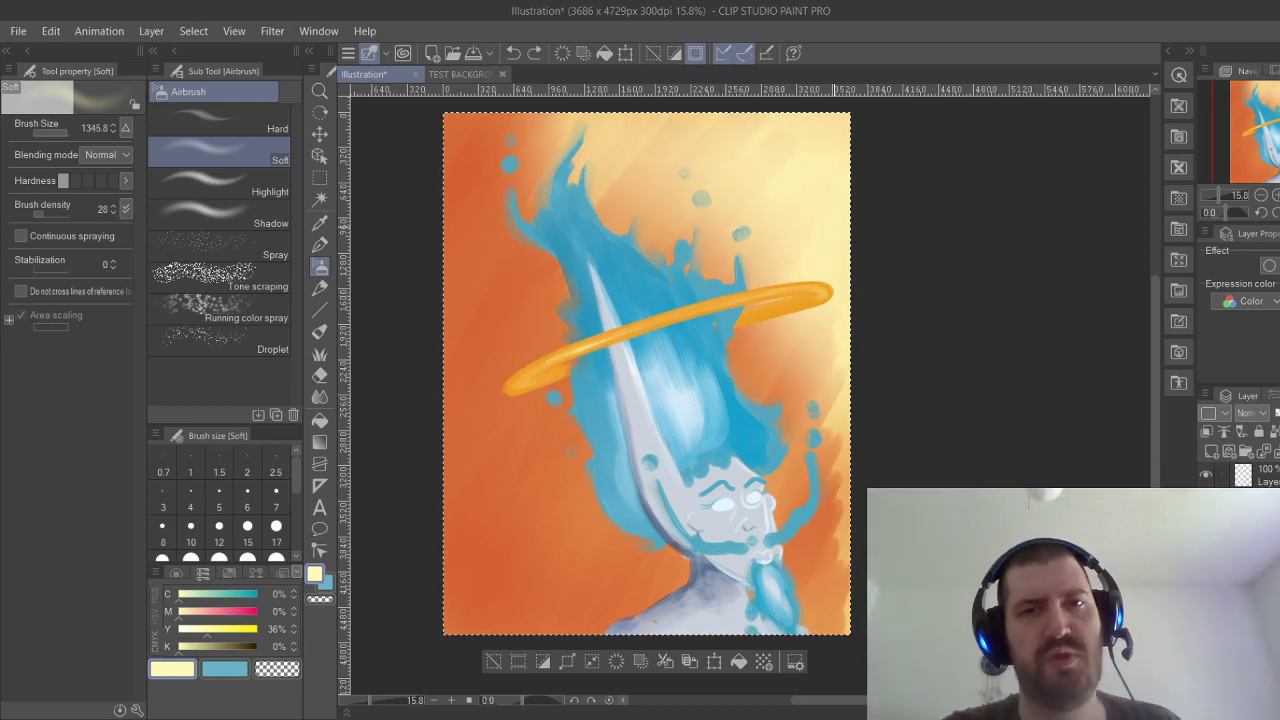
Undo the pale yellow airbrush strokes on the background.
key(ctrl+z)
key(ctrl+z)
key(ctrl+z)
key(ctrl+z)
key(ctrl+z)
key(ctrl+z)
key(ctrl+z)
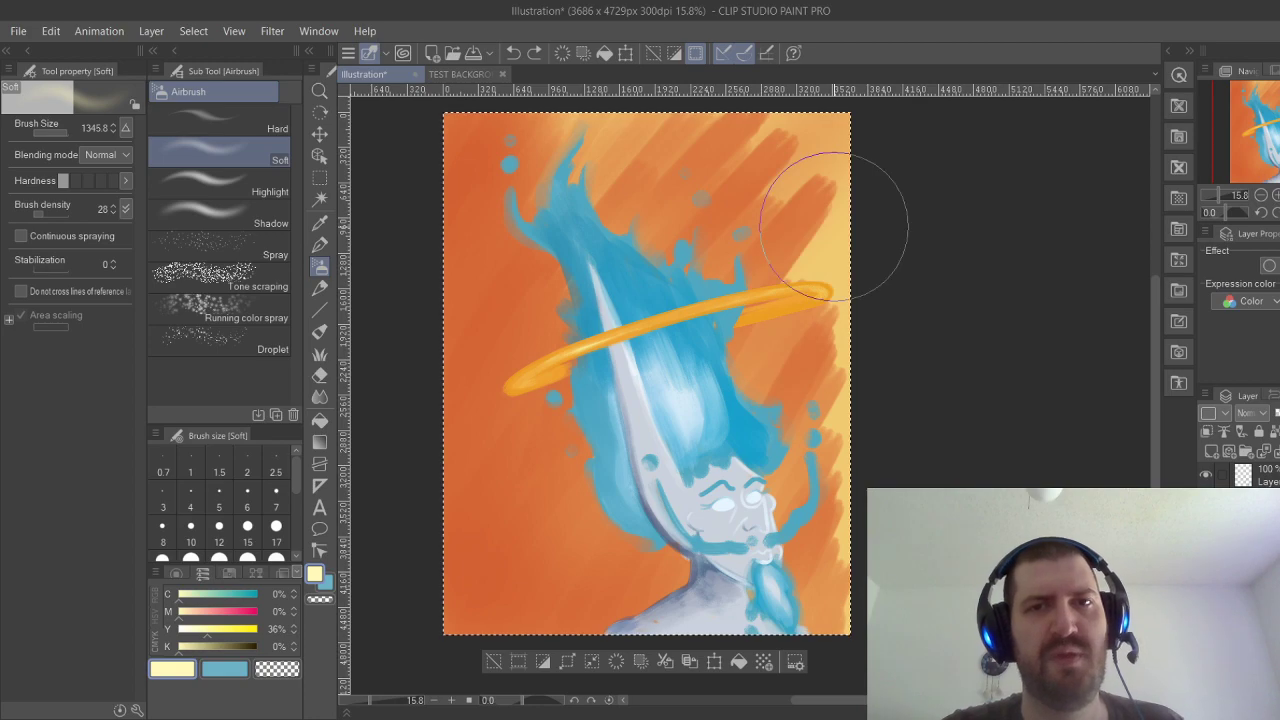
Mix a bright orange (0% cyan, 58% magenta, 81% yellow, 0% black) and airbrush it over the background above and in front of the character.
click(241, 611)
click(241, 629)
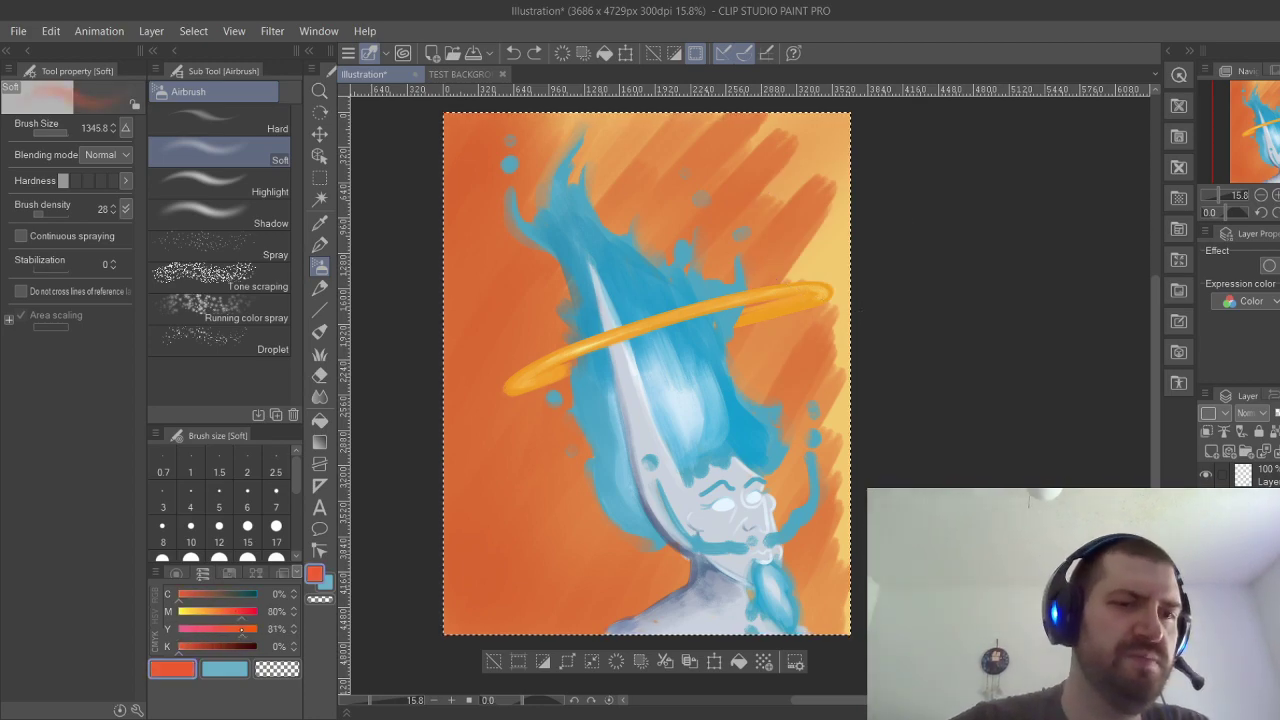
drag(232, 612, 225, 612)
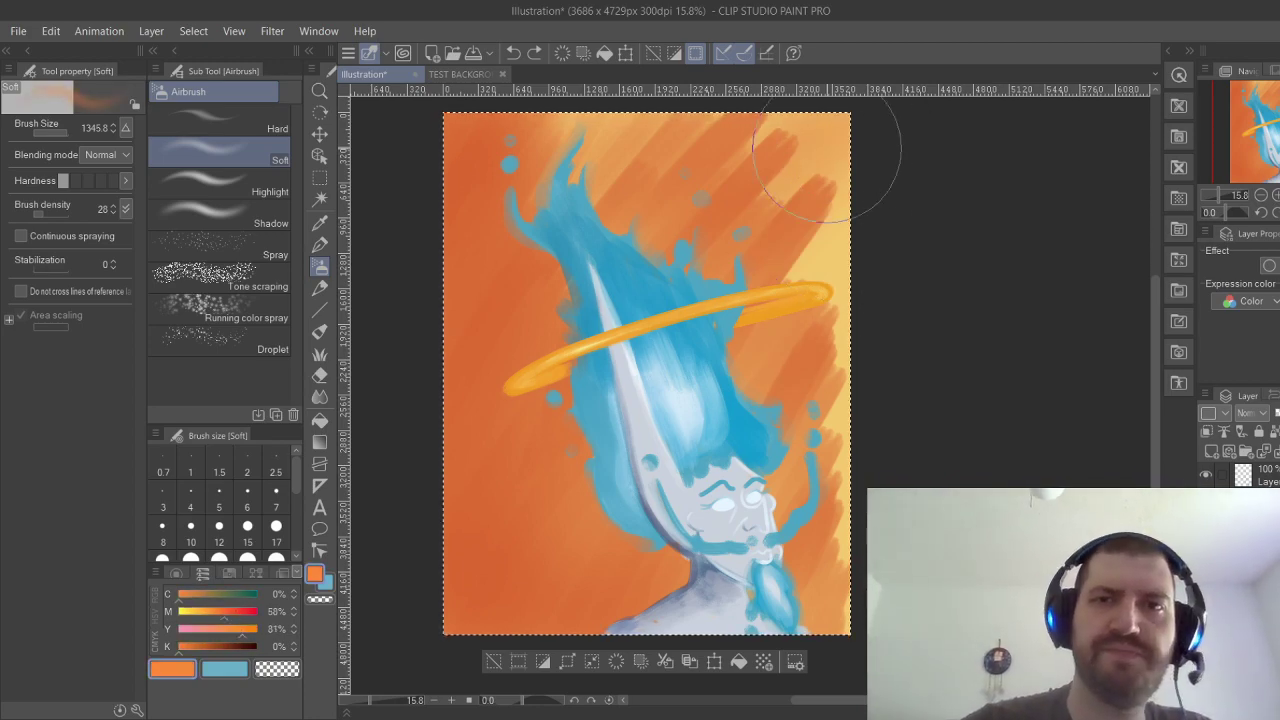
mouse_move(827, 148)
mouse_down()
mouse_move(802, 114)
mouse_move(777, 137)
mouse_move(841, 155)
mouse_up()
mouse_move(824, 310)
mouse_down()
mouse_move(846, 394)
mouse_move(811, 274)
mouse_move(848, 545)
mouse_move(859, 512)
mouse_up()
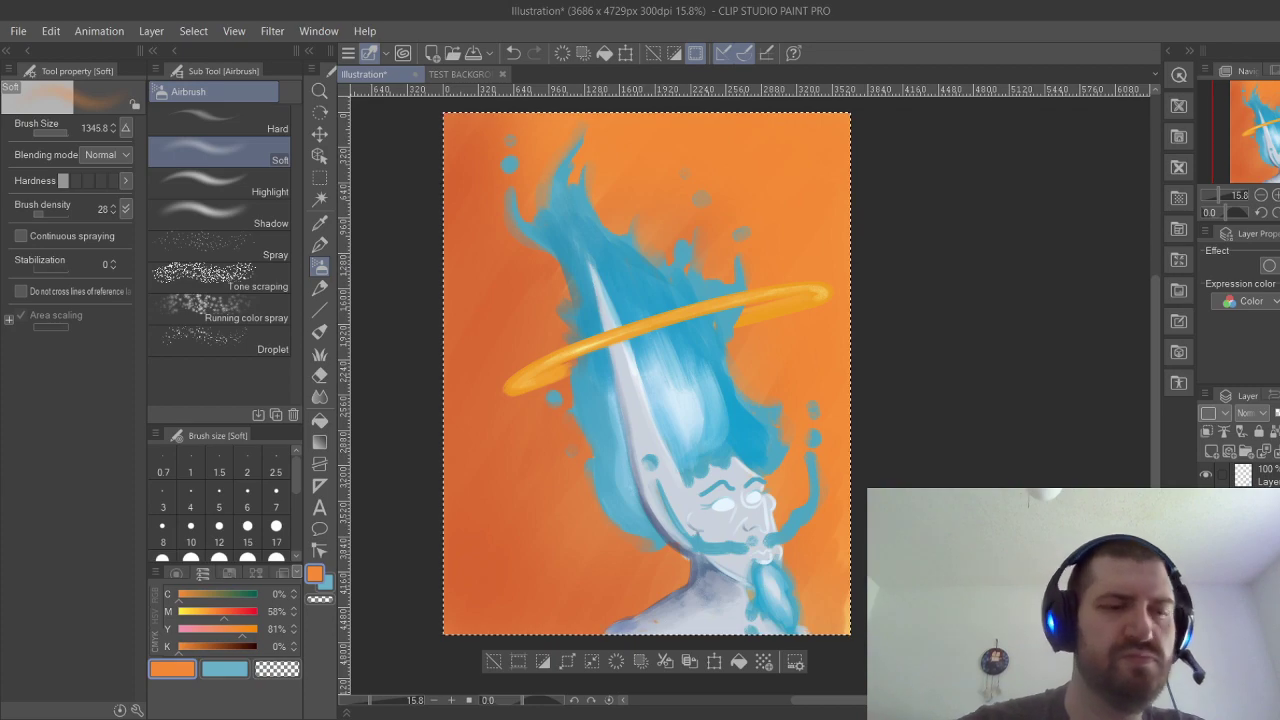
Darken the background's left side with airbrushed reddish brown (C42 M79 Y81 K0) and dark red (C61 M88 Y81 K0) Gouache strokes at size 609.4.
click(241, 611)
click(211, 594)
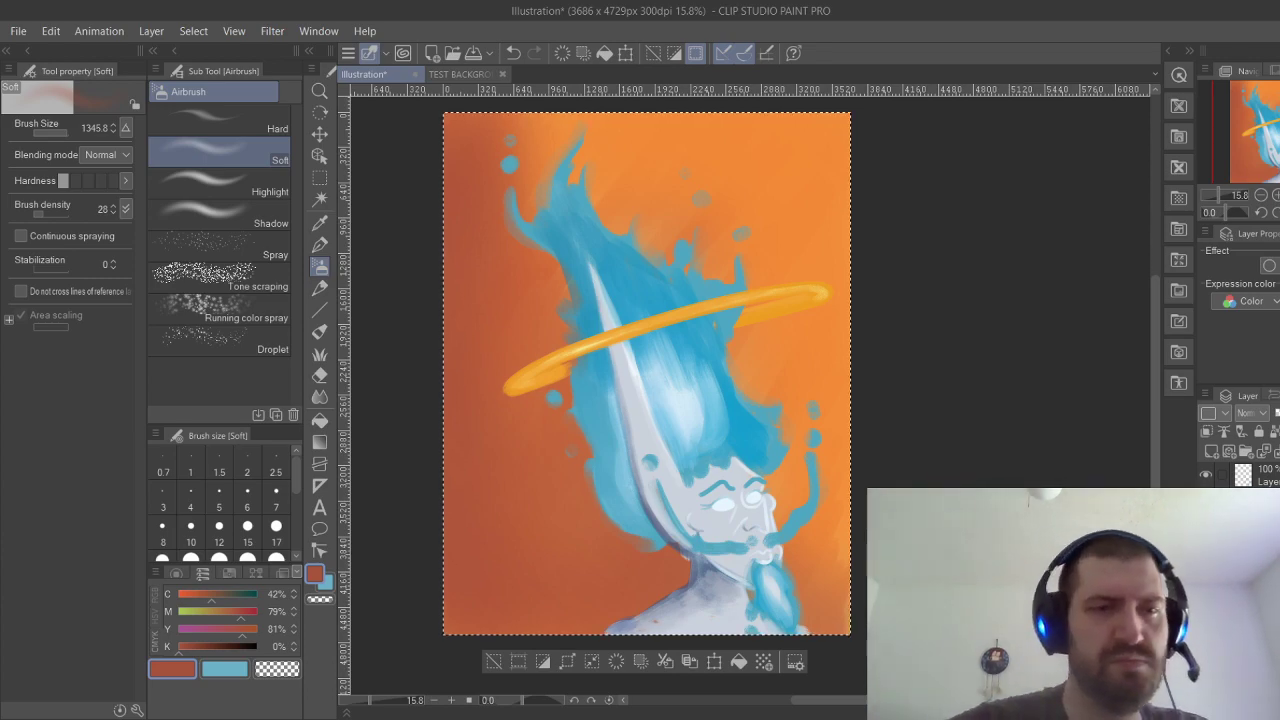
click(320, 331)
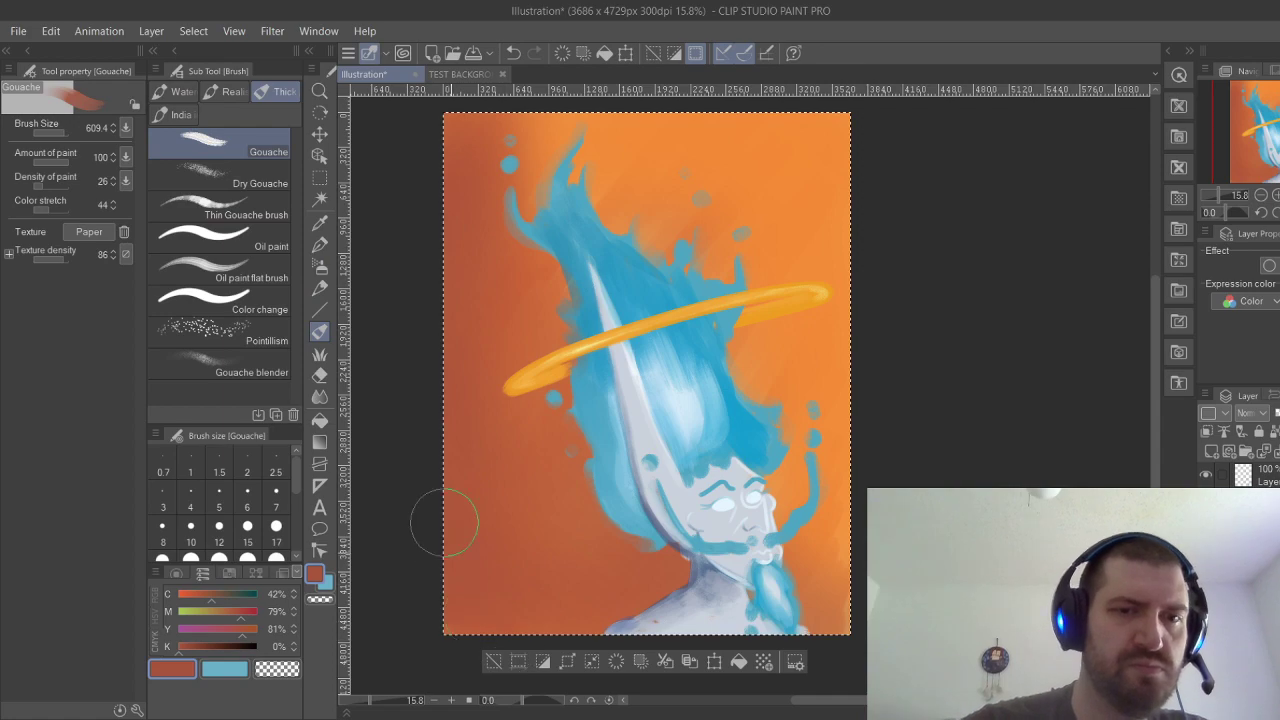
drag(241, 612, 227, 595)
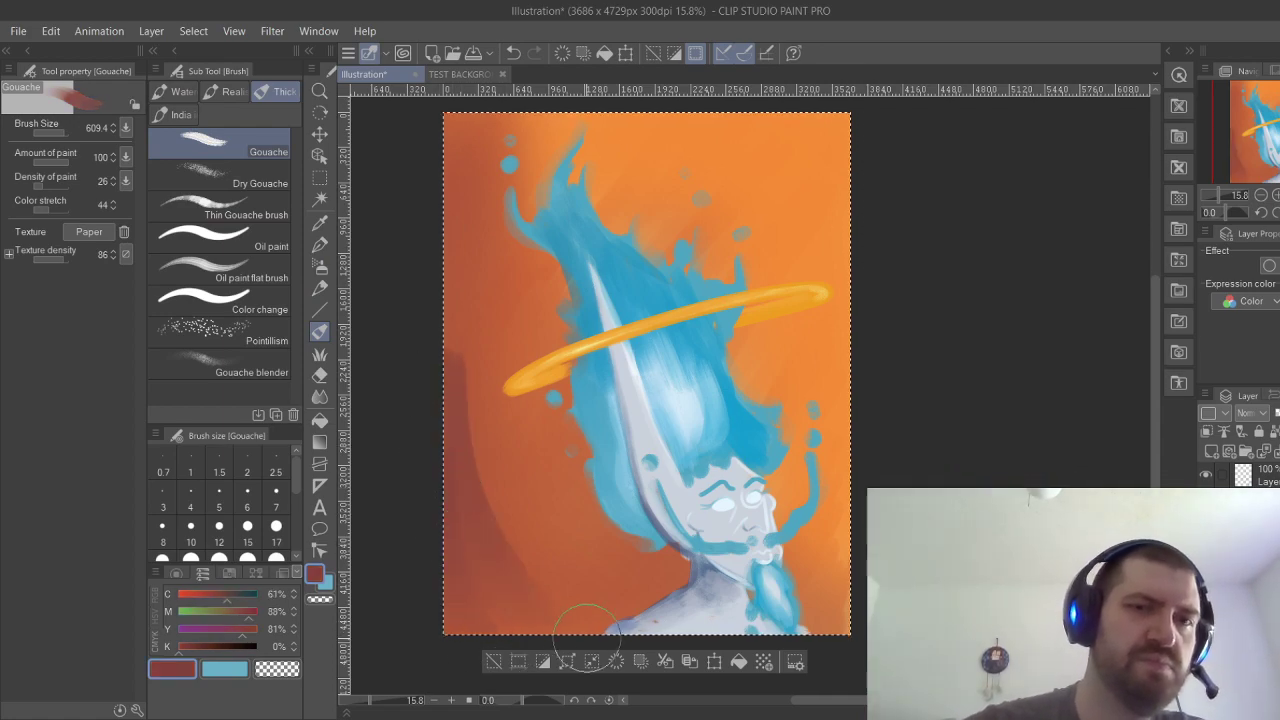
mouse_move(588, 625)
mouse_down()
mouse_move(500, 529)
mouse_move(451, 357)
mouse_move(452, 150)
mouse_up()
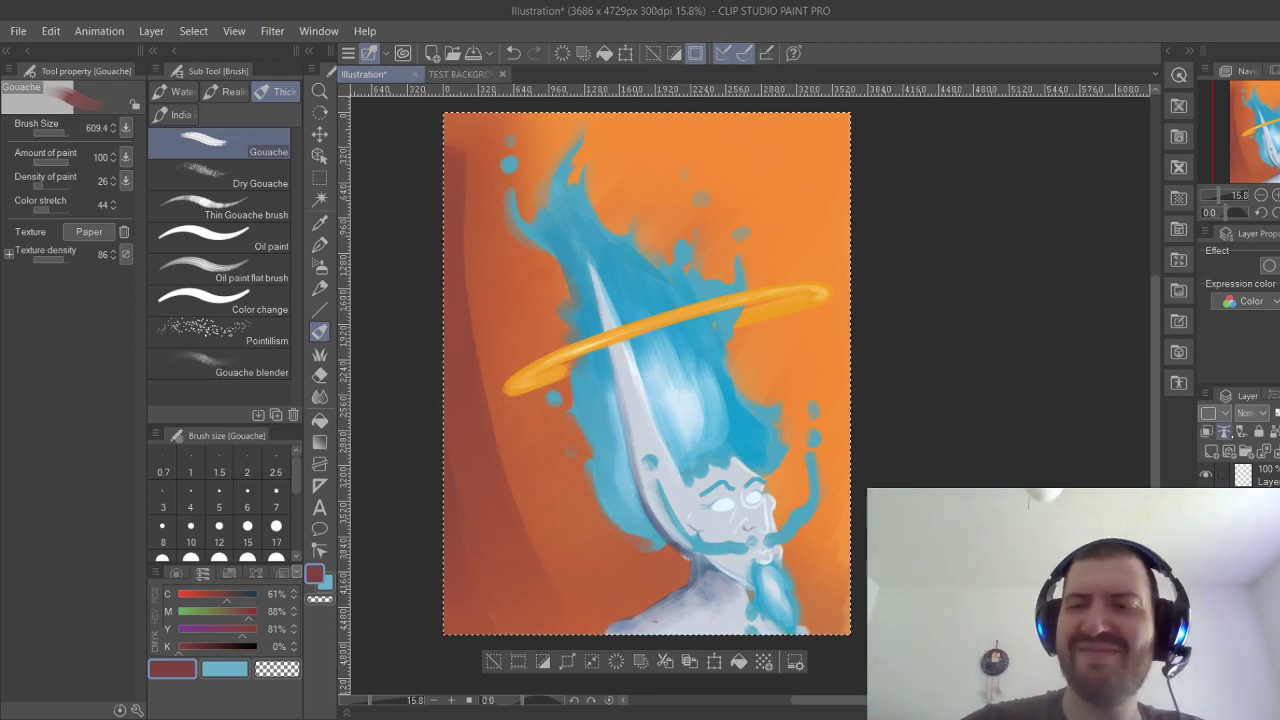
Mix a cream (5% cyan, 4% magenta, 24% yellow, 0% black) and paint a broad Gouache band from the canvas's left edge to the neck.
click(197, 611)
click(191, 594)
click(197, 629)
click(191, 611)
click(183, 594)
click(181, 610)
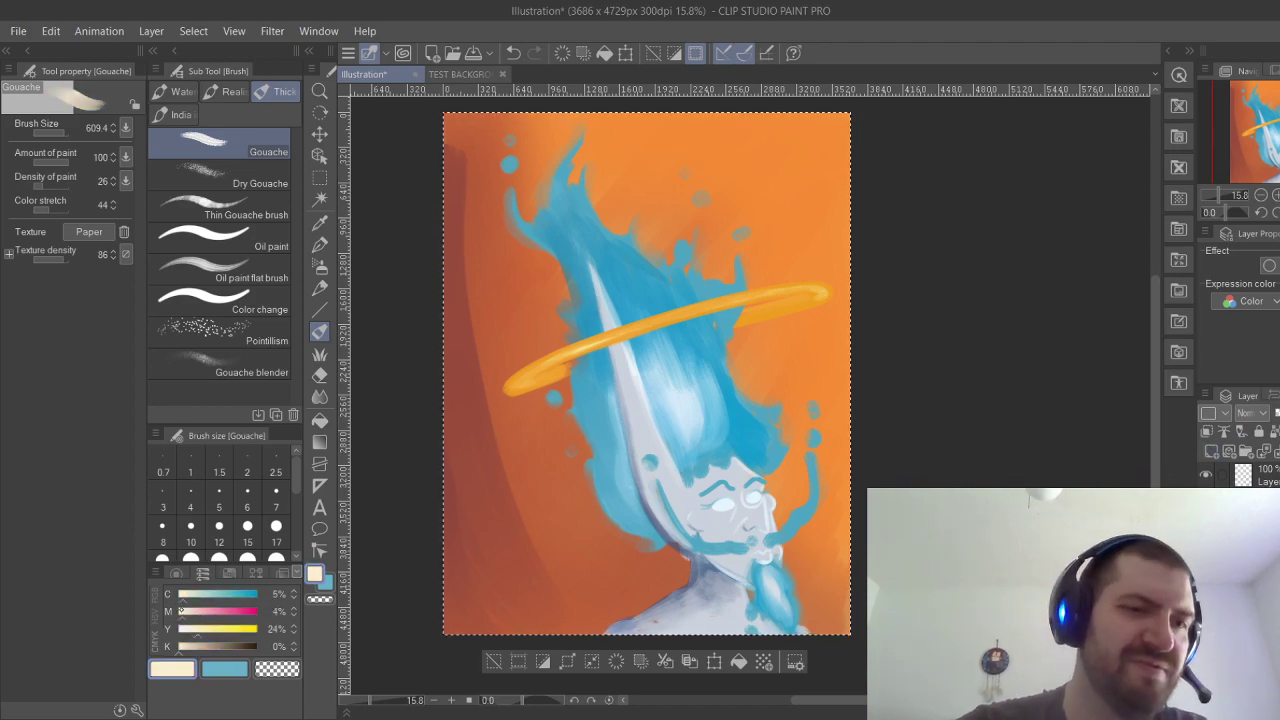
mouse_move(658, 585)
mouse_down()
mouse_move(553, 467)
mouse_move(481, 355)
mouse_move(514, 428)
mouse_move(453, 340)
mouse_move(618, 544)
mouse_move(720, 570)
mouse_up()
drag(587, 512, 681, 595)
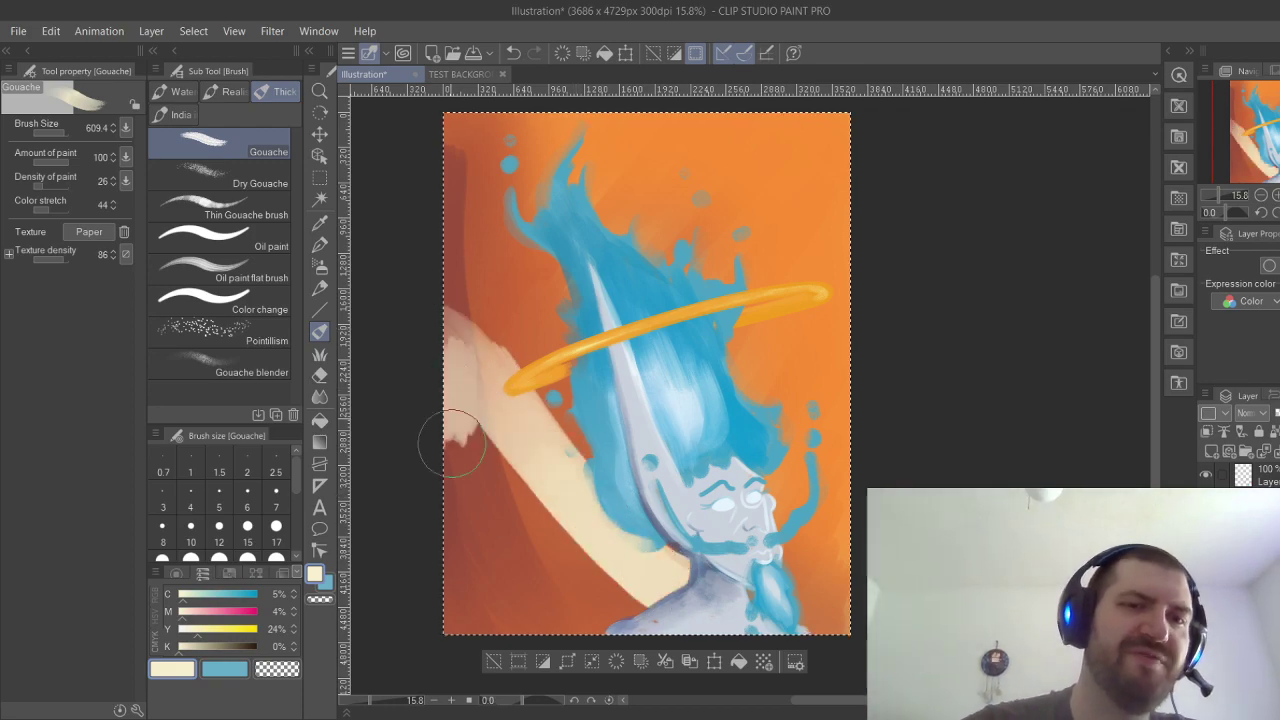
Fill the lower-left background below the band with cream Gouache strokes and round off the shape's upper edge.
mouse_move(466, 414)
mouse_down()
mouse_move(539, 524)
mouse_move(645, 615)
mouse_up()
drag(540, 572, 472, 482)
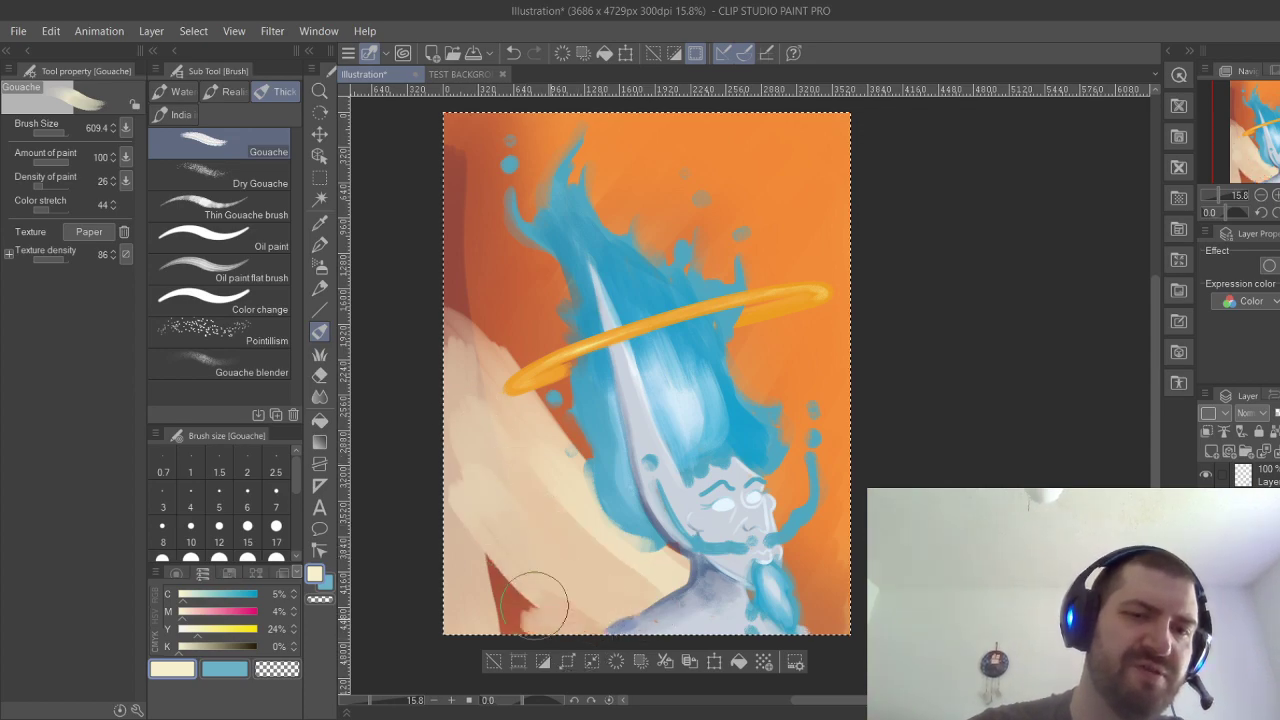
mouse_move(537, 603)
mouse_down()
mouse_move(498, 574)
mouse_move(469, 522)
mouse_move(520, 642)
mouse_move(479, 576)
mouse_move(480, 466)
mouse_up()
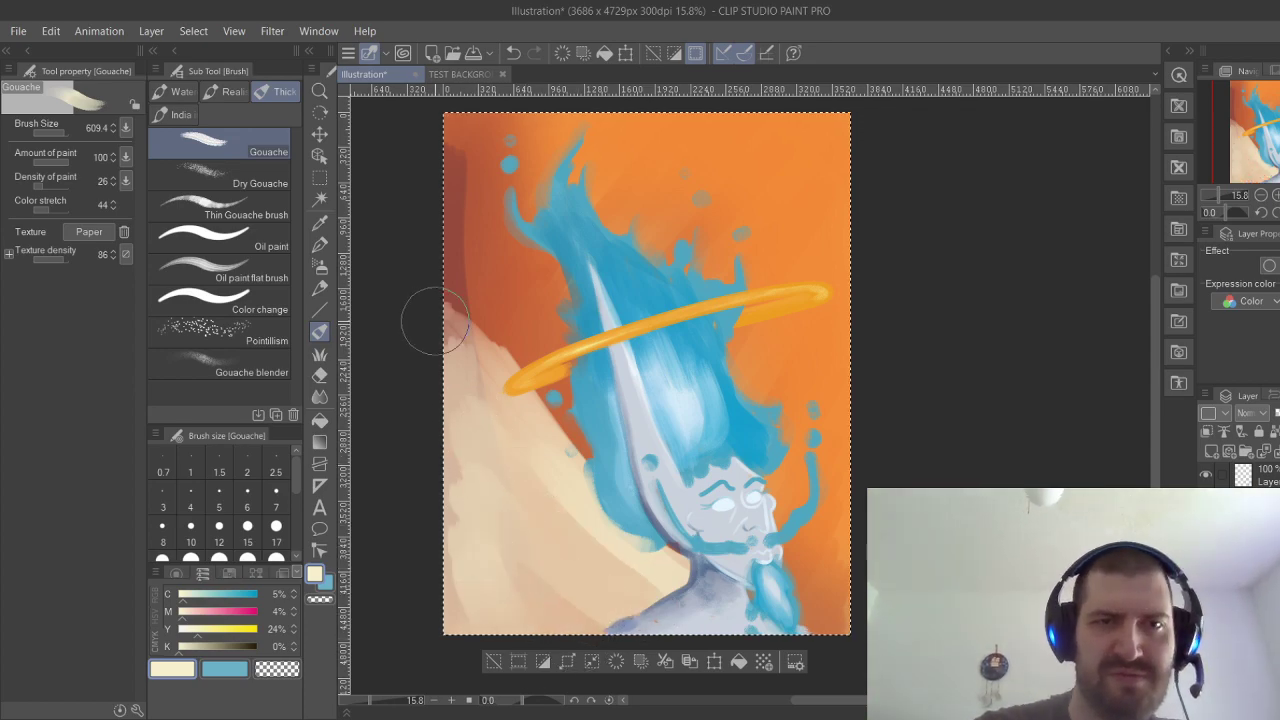
drag(435, 320, 514, 409)
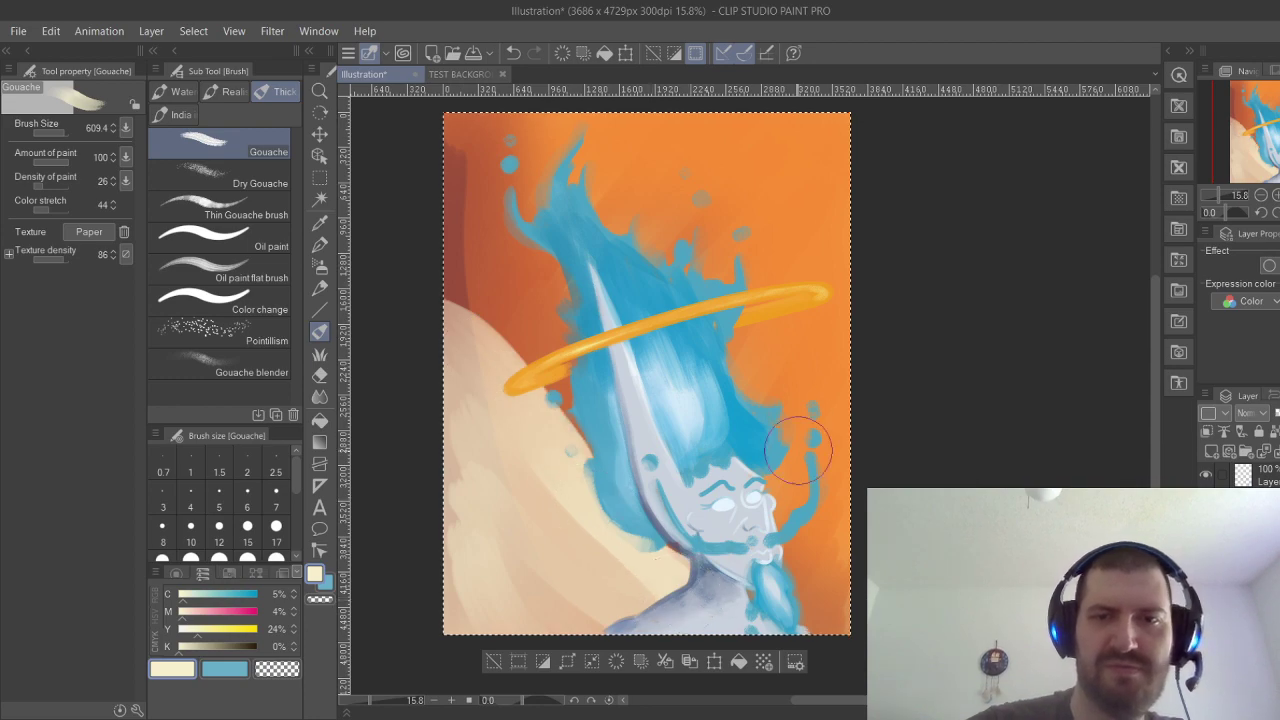
Paint a matching cream shape behind the face and beard, and brighten the left shape's inner edge with more cream strokes.
drag(814, 414, 862, 328)
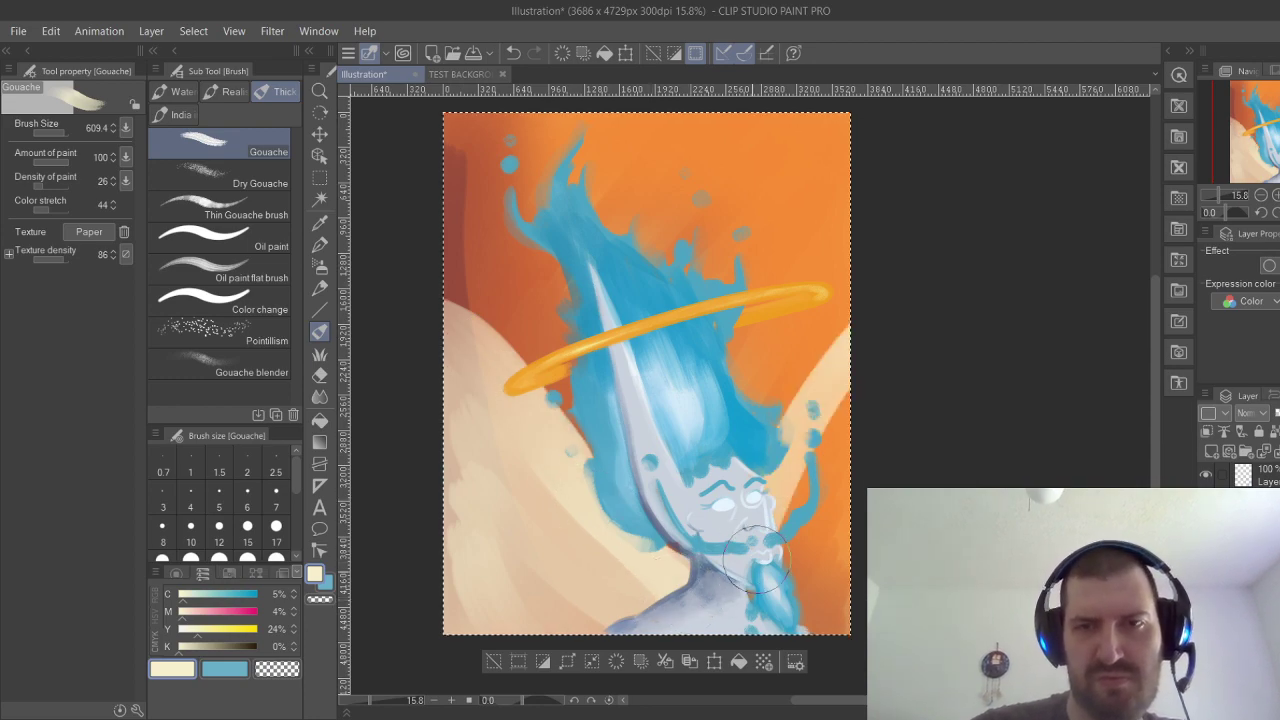
drag(780, 518, 846, 409)
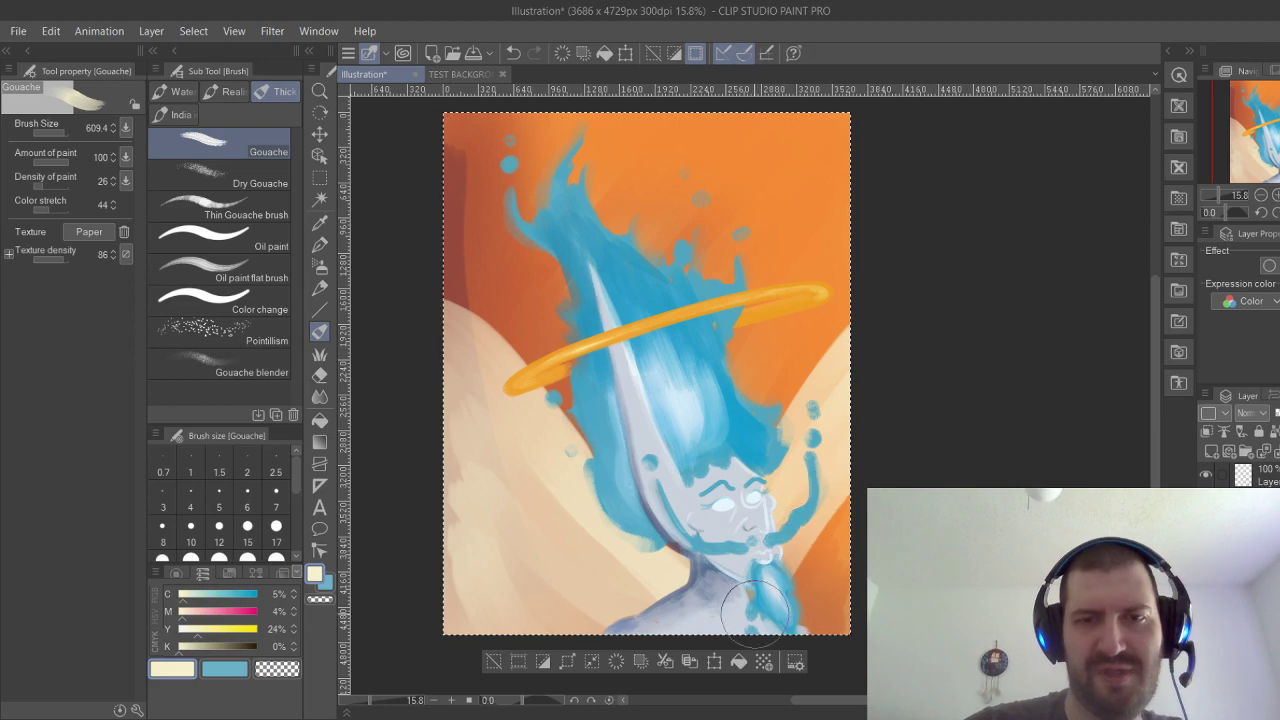
mouse_move(810, 616)
mouse_down()
mouse_move(838, 567)
mouse_move(847, 601)
mouse_up()
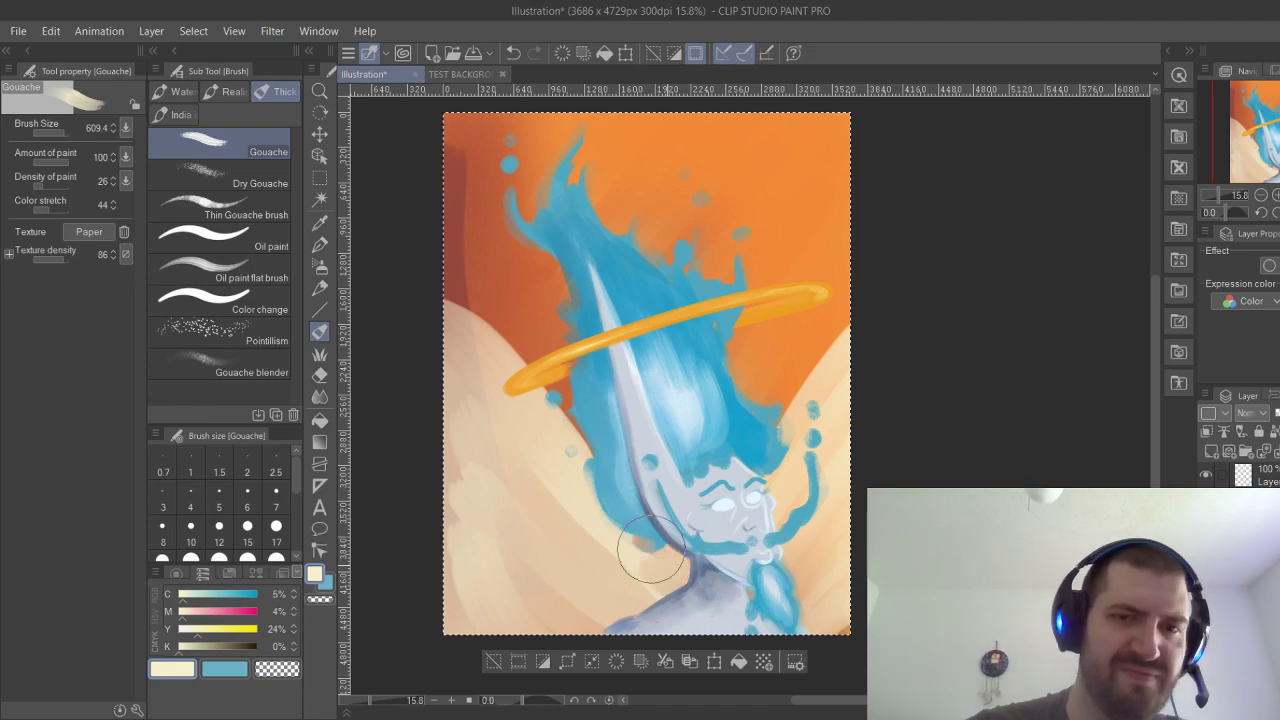
drag(656, 585, 569, 514)
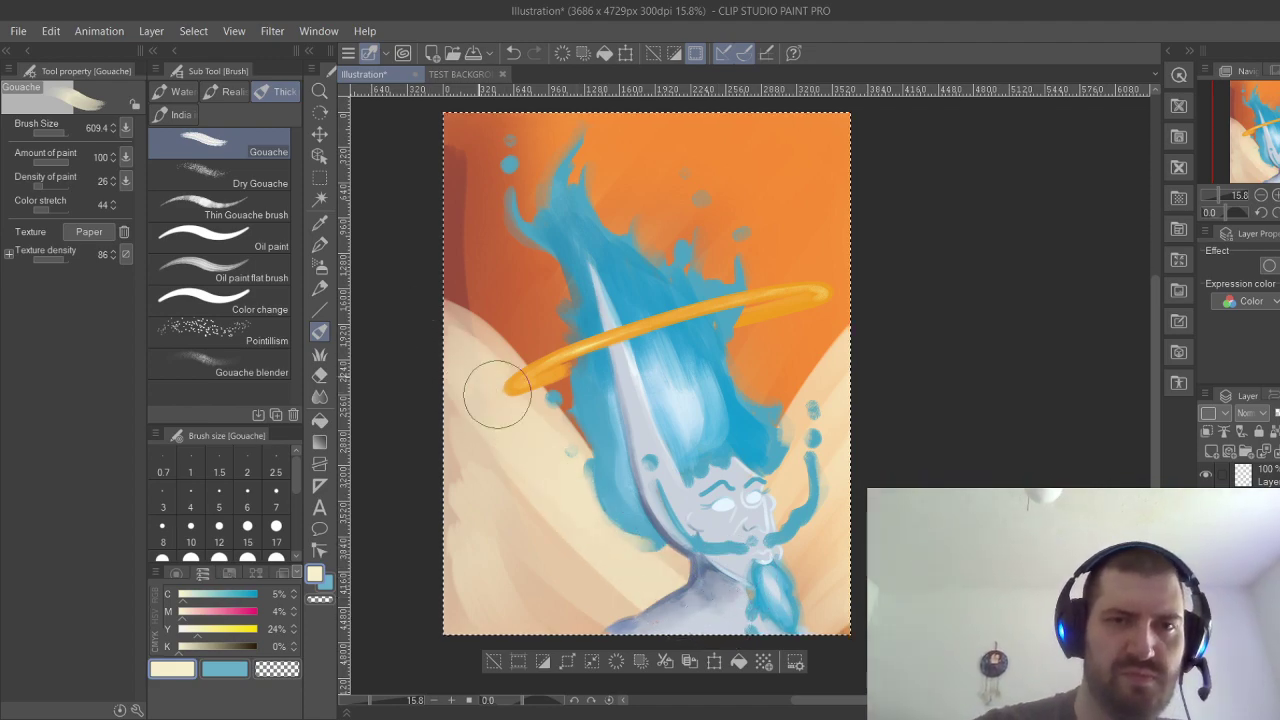
mouse_move(497, 394)
mouse_down()
mouse_move(681, 577)
mouse_move(501, 392)
mouse_move(478, 351)
mouse_move(554, 442)
mouse_move(477, 342)
mouse_move(531, 402)
mouse_up()
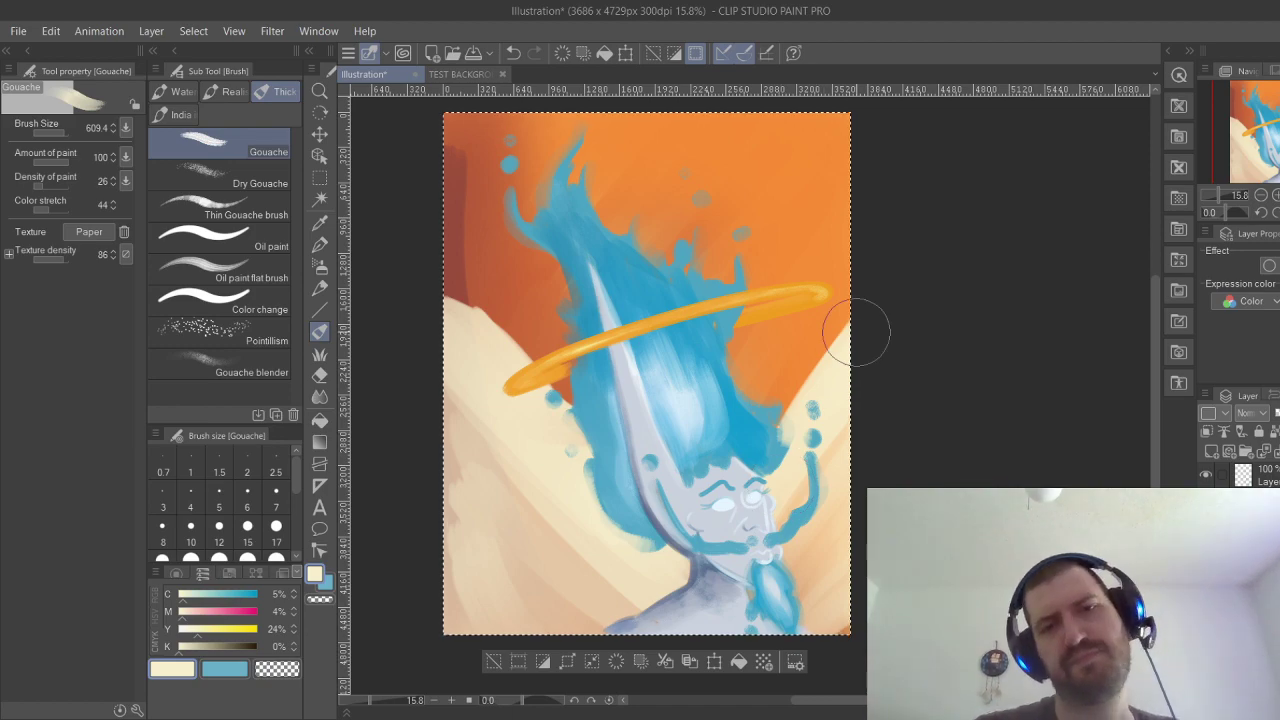
Fade the lower outer parts of both cream shapes with the Soft eraser at size 499.9.
key(e)
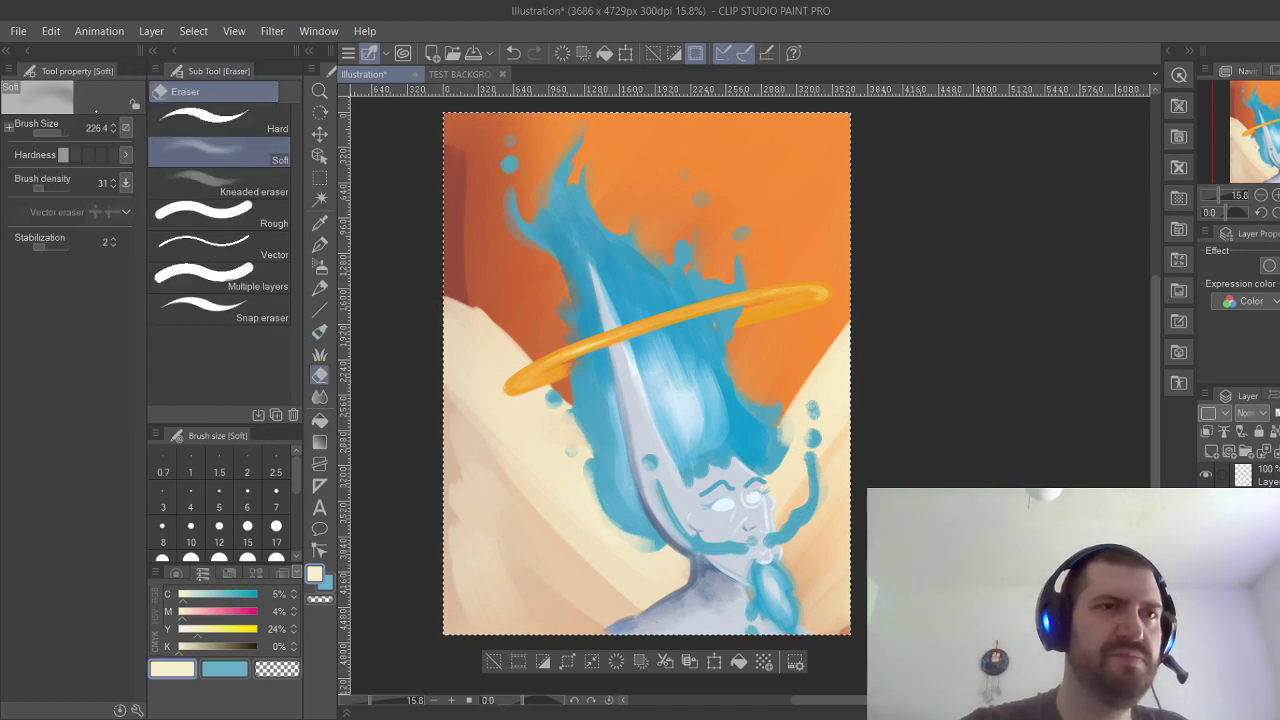
click(61, 133)
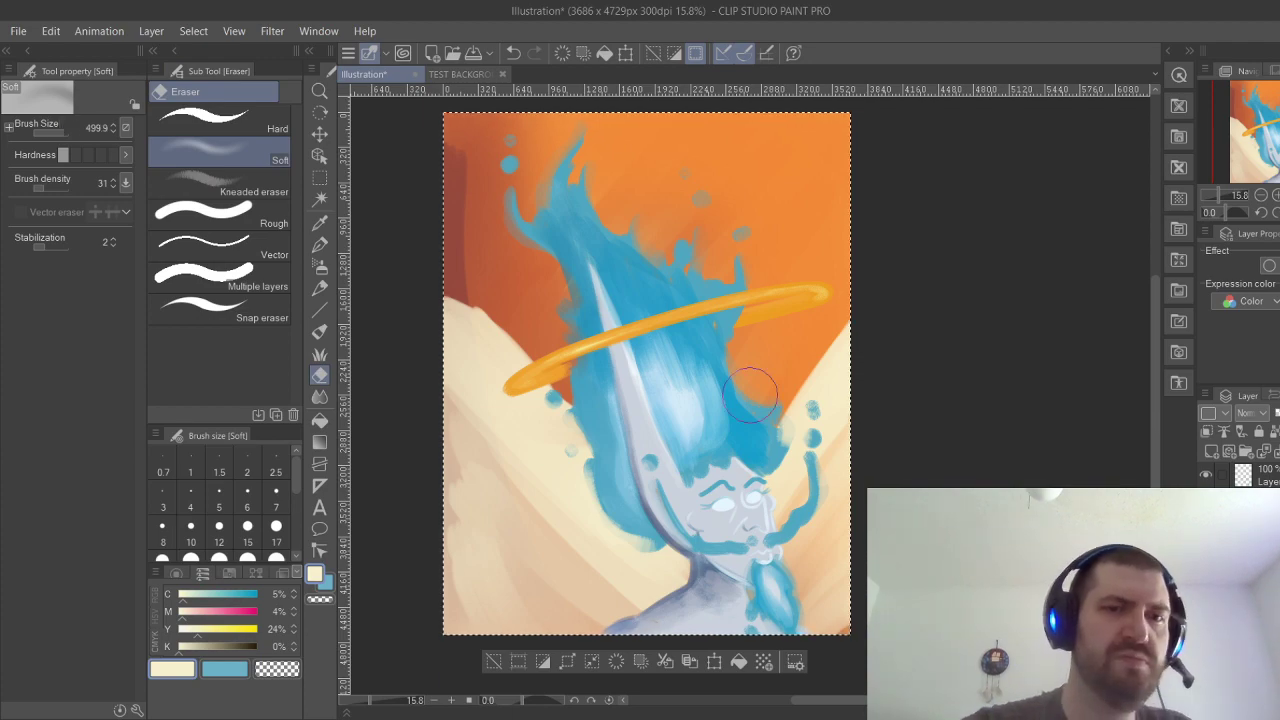
drag(548, 648, 497, 572)
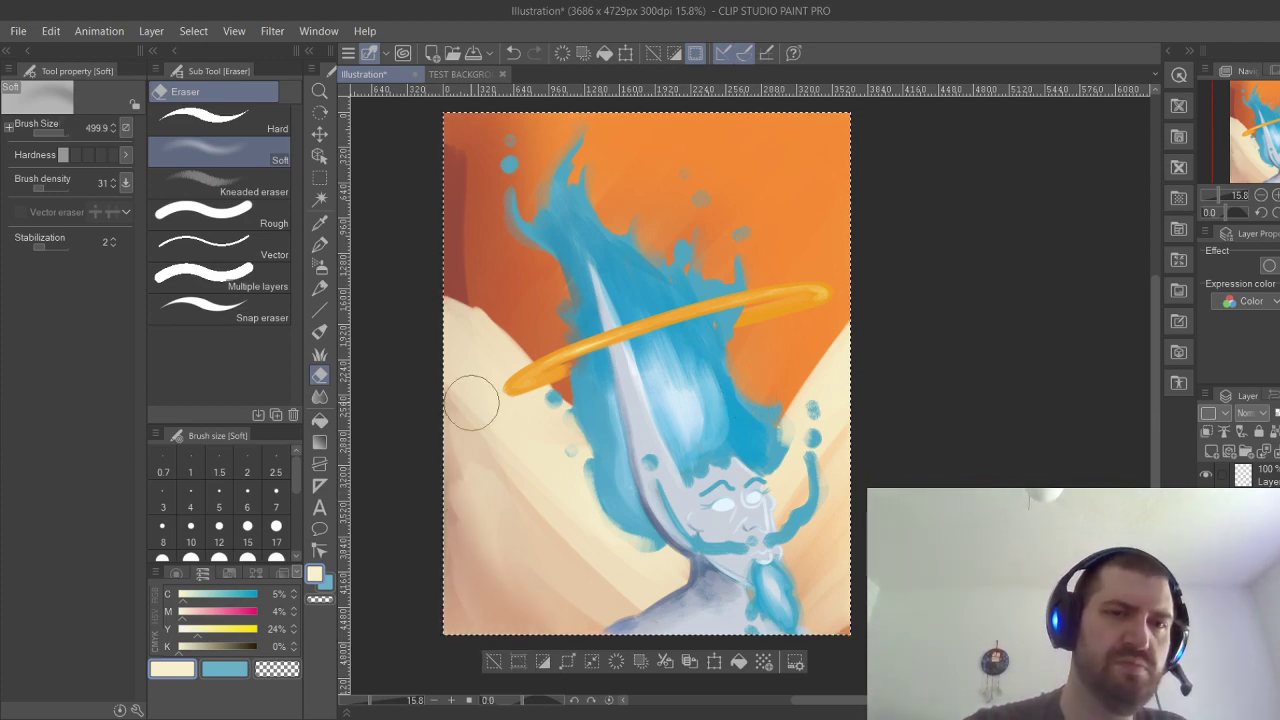
mouse_move(609, 611)
mouse_down()
mouse_move(428, 362)
mouse_move(558, 535)
mouse_up()
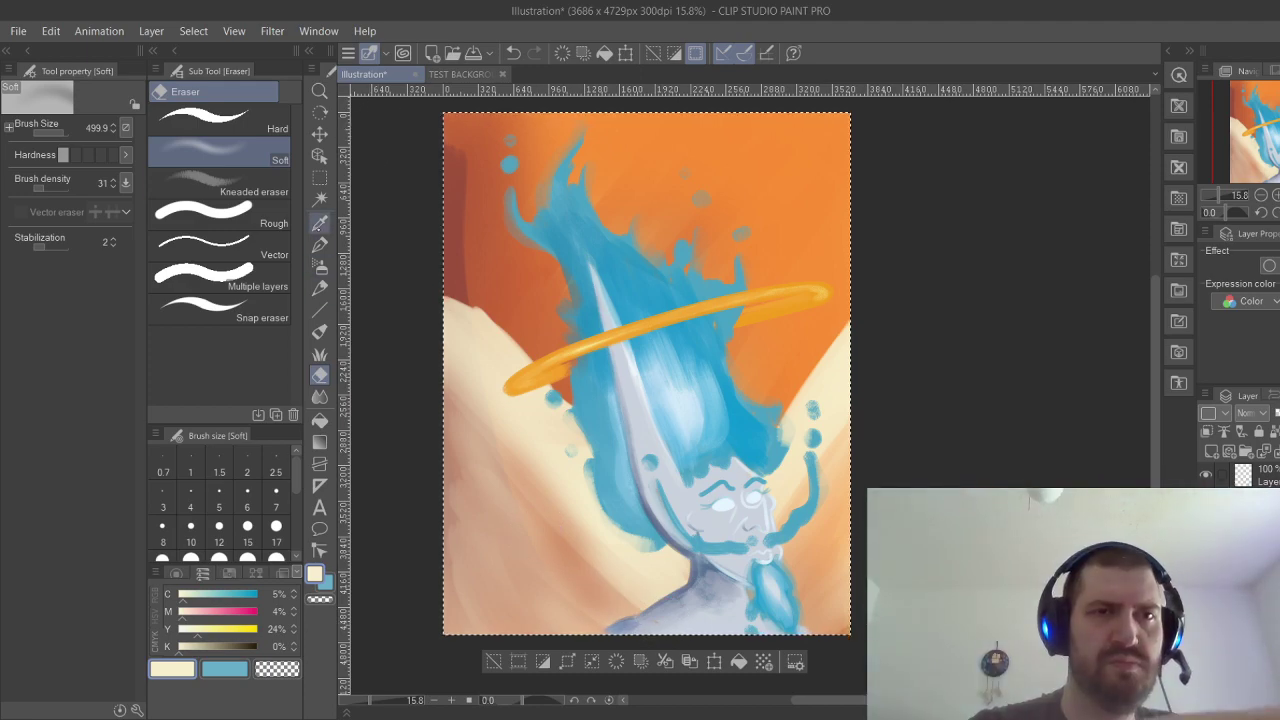
On a new layer, brush pale yellow (C0 M0 Y46 K0) Gouache along the left cream shape and add short size-125 dabs low on both shapes.
click(320, 331)
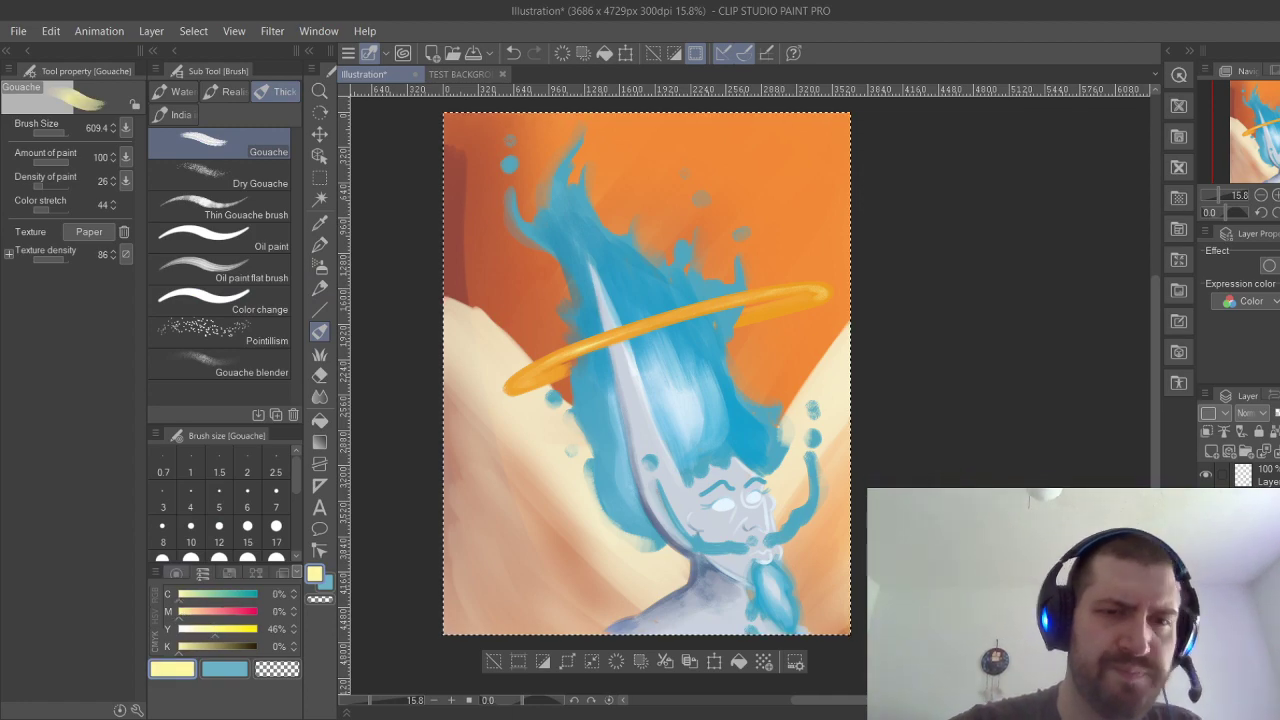
key(ctrl+z)
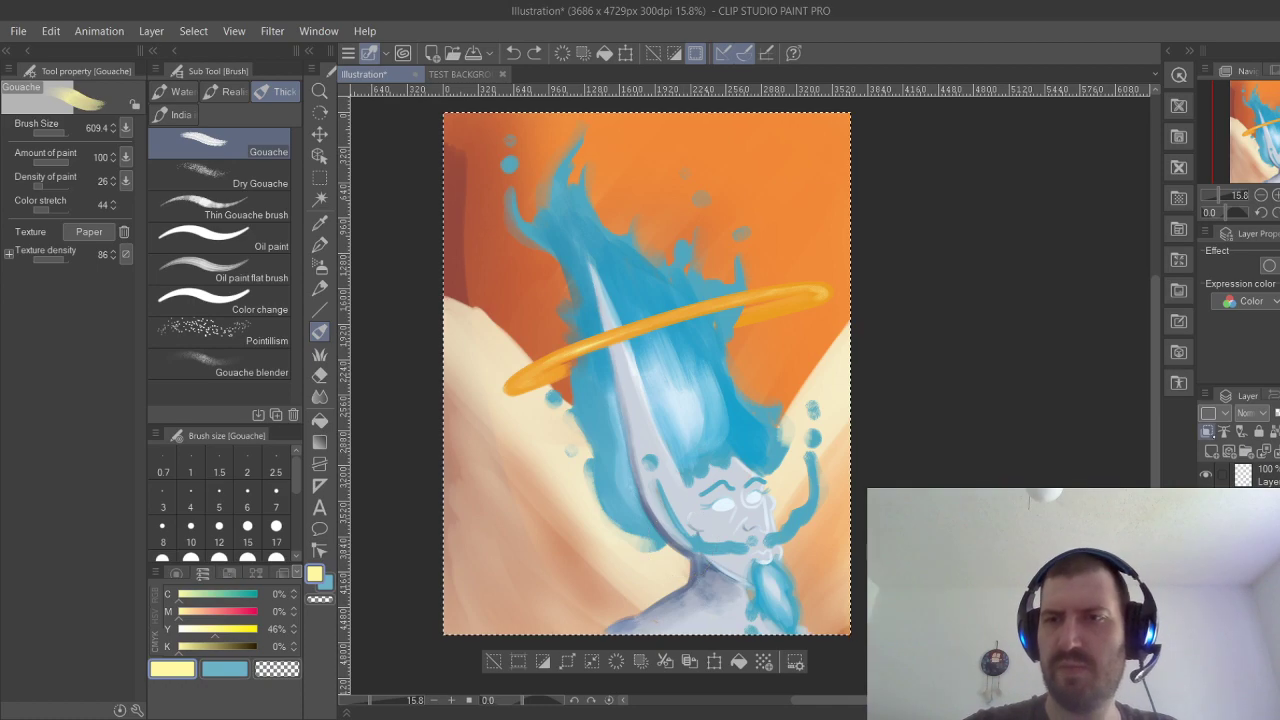
click(1211, 451)
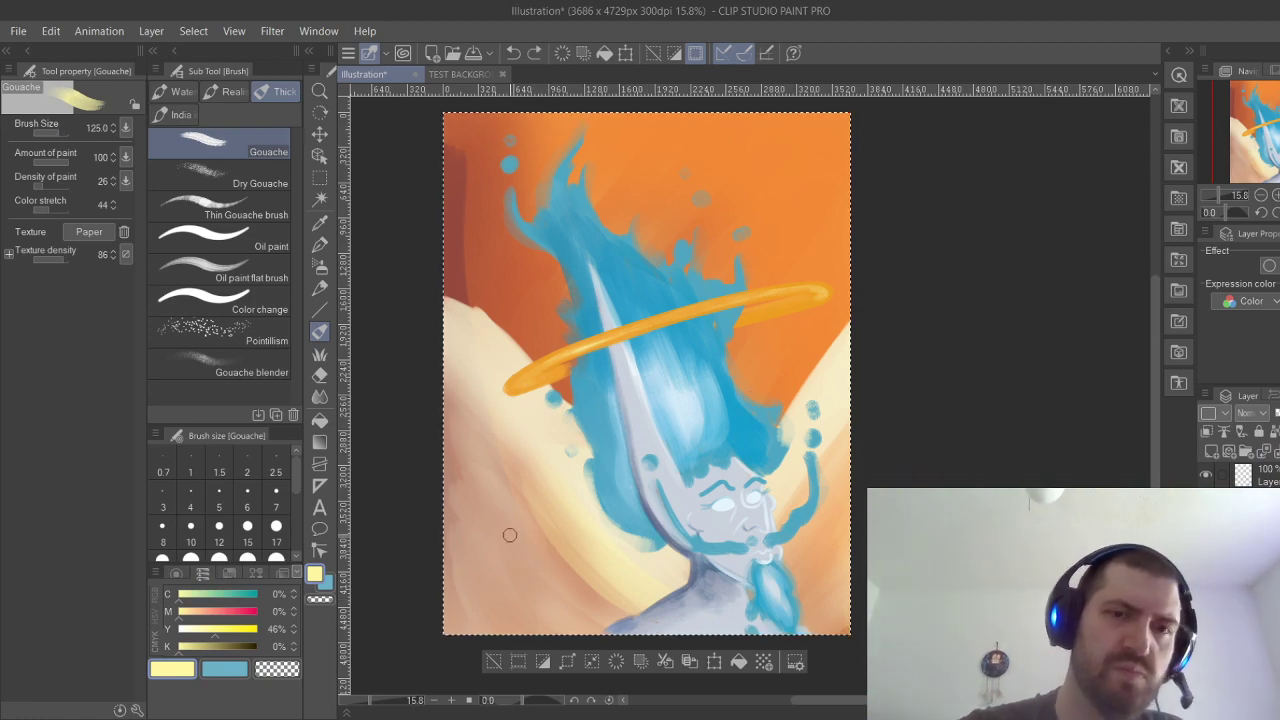
drag(509, 535, 532, 578)
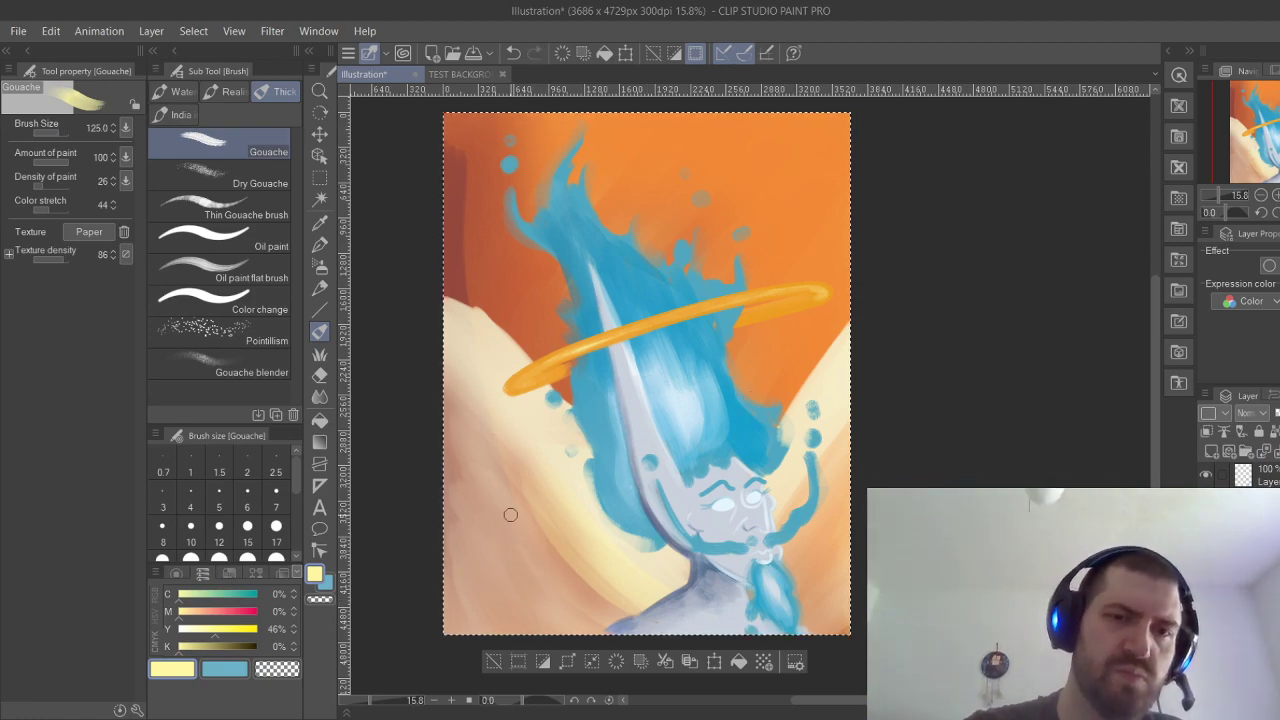
drag(464, 478, 517, 587)
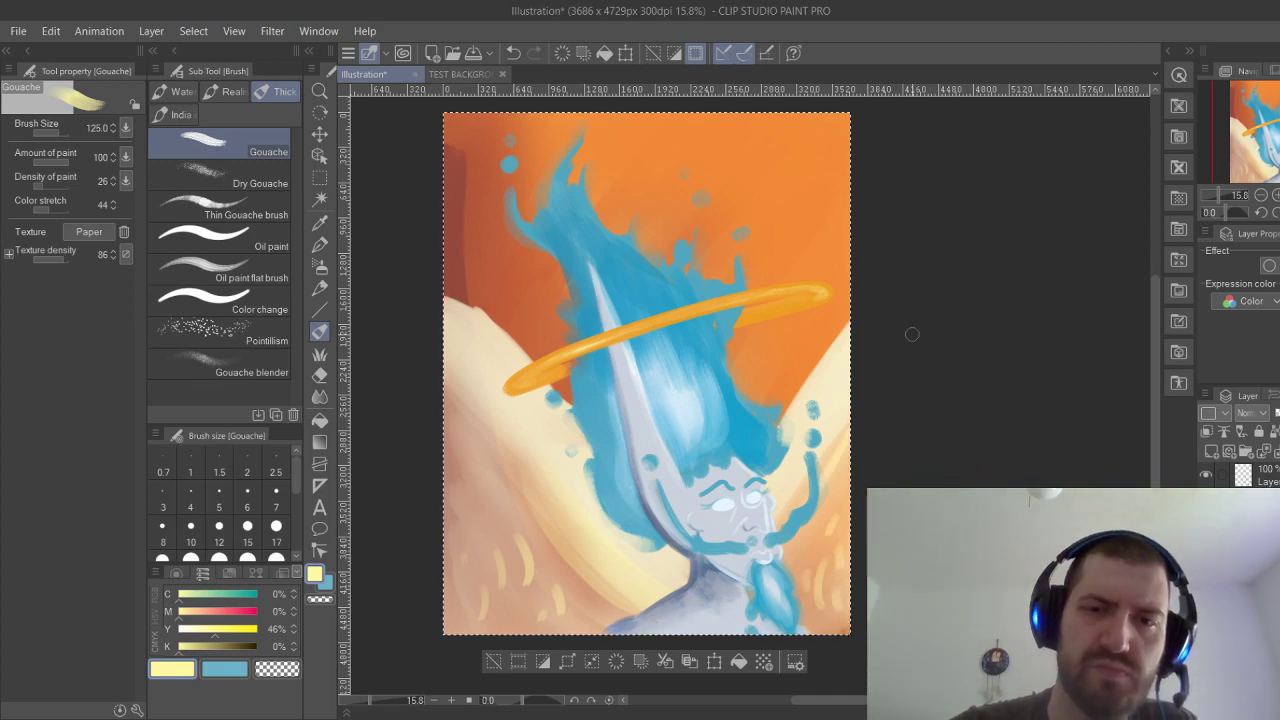
Brush pale yellow Gouache highlights along the right cream shape, enlarging the brush to 275.9 and 410.1.
drag(830, 356, 842, 322)
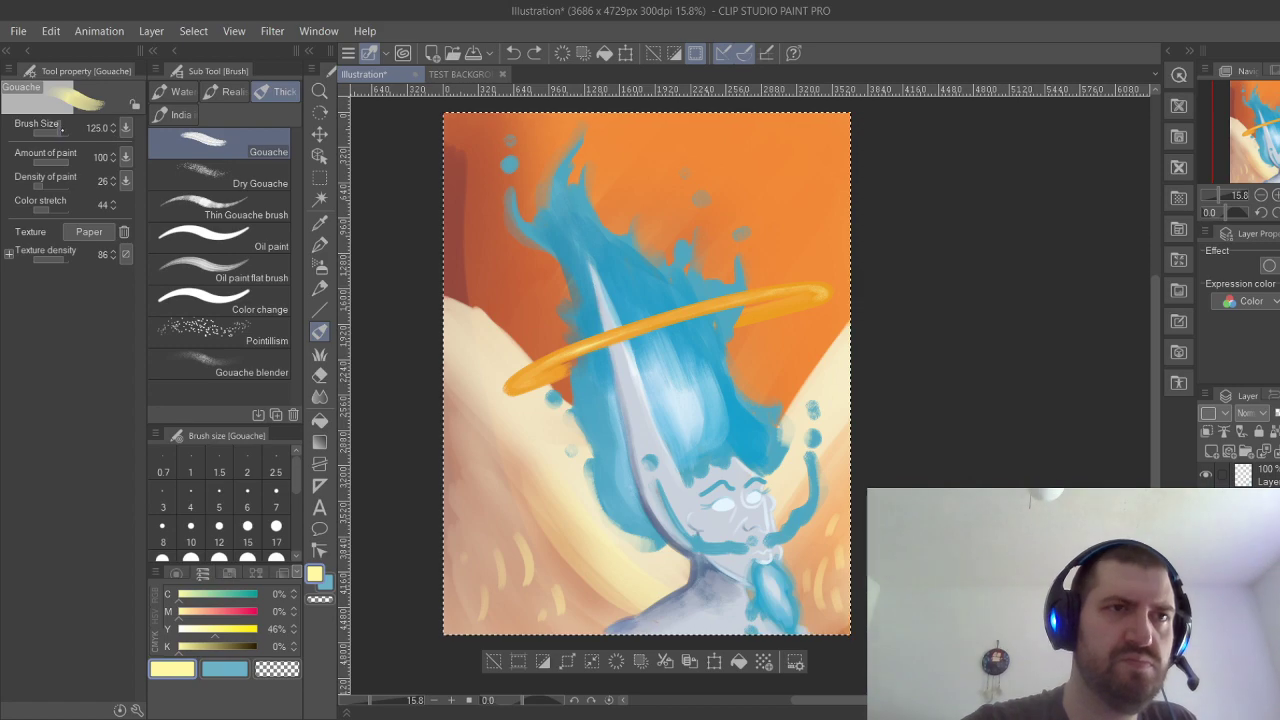
drag(795, 500, 891, 427)
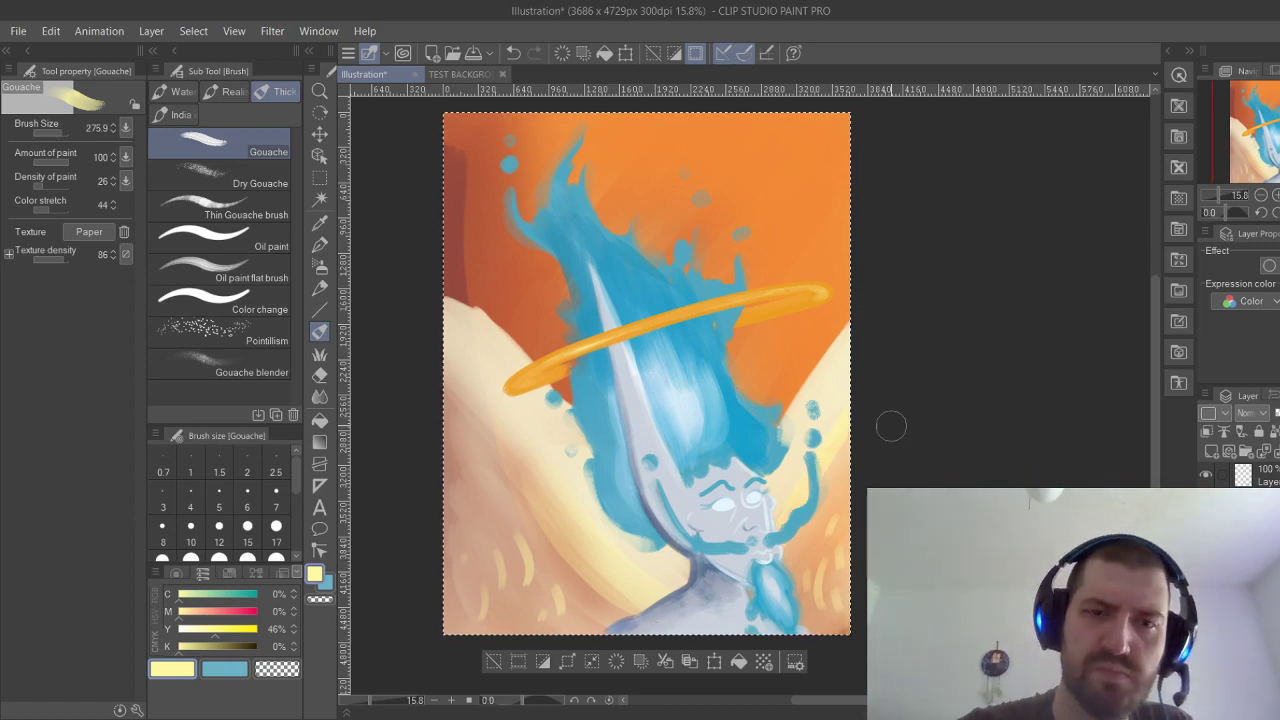
click(63, 134)
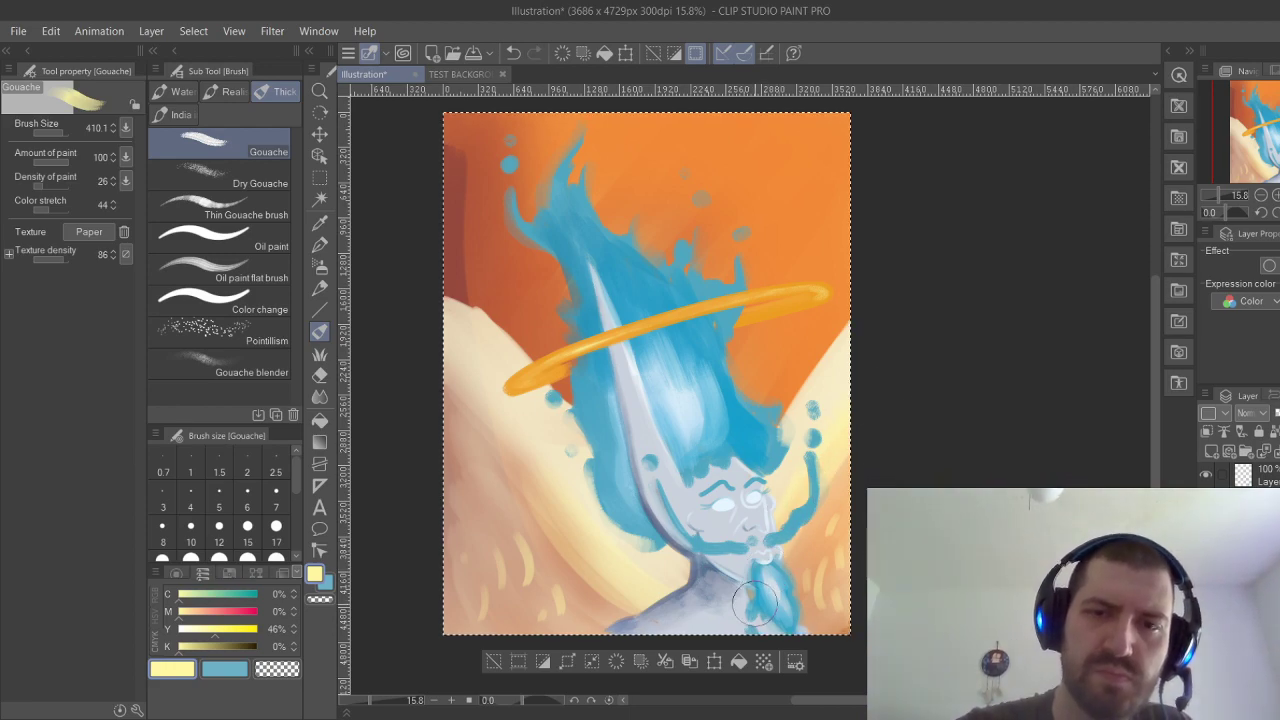
Examine the whole painting, comparing the yellow-highlighted cream shapes with the character and the orange background.
key(e)
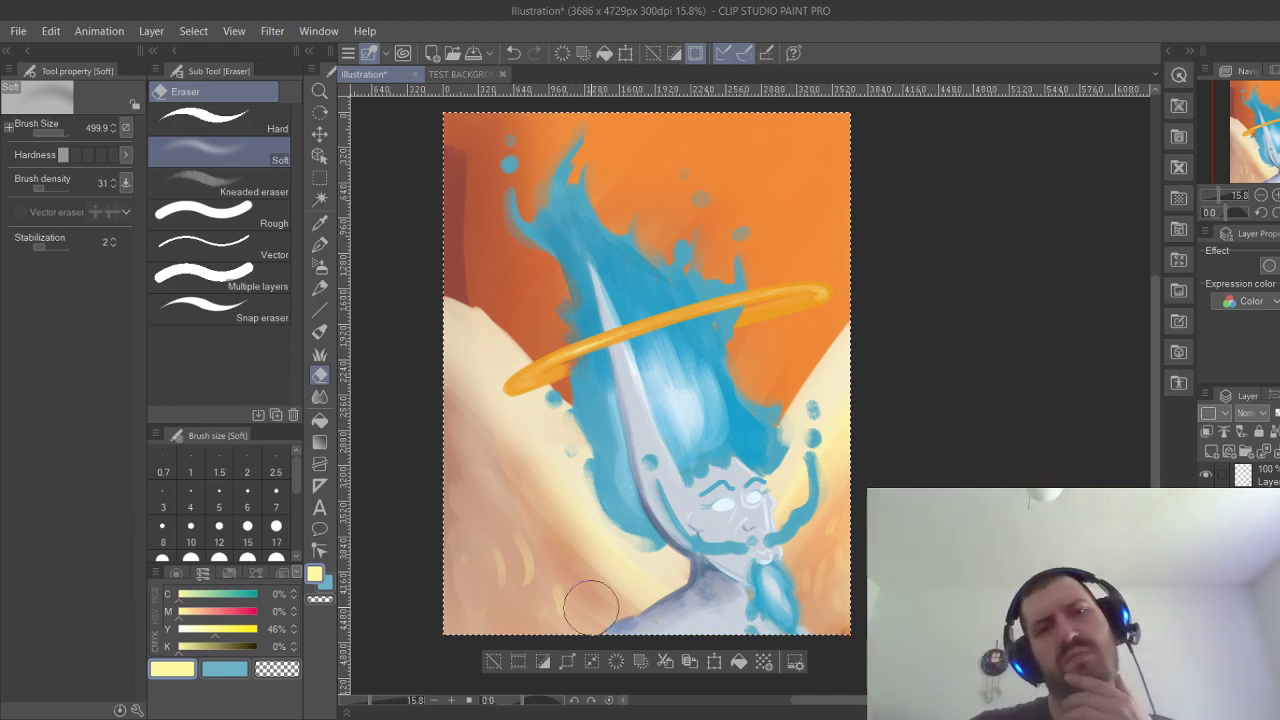
scroll(848, 378, down, 1)
drag(848, 378, 768, 367)
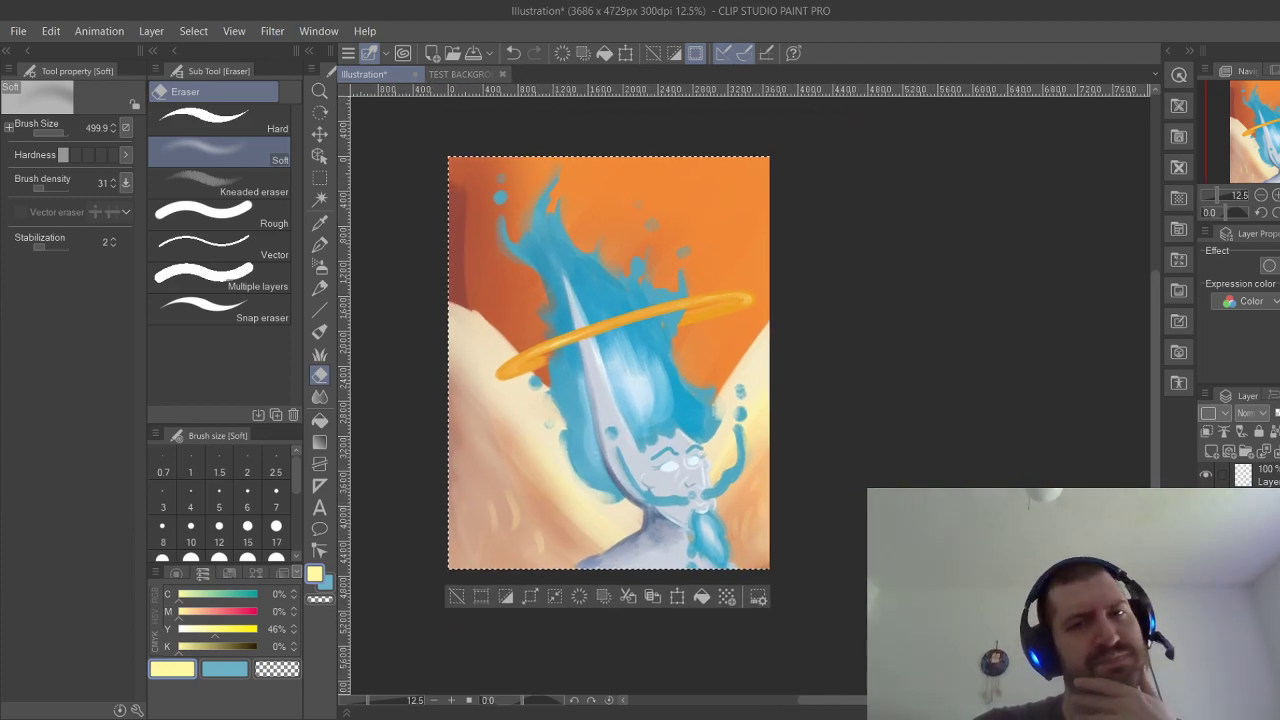
scroll(620, 600, up, 2)
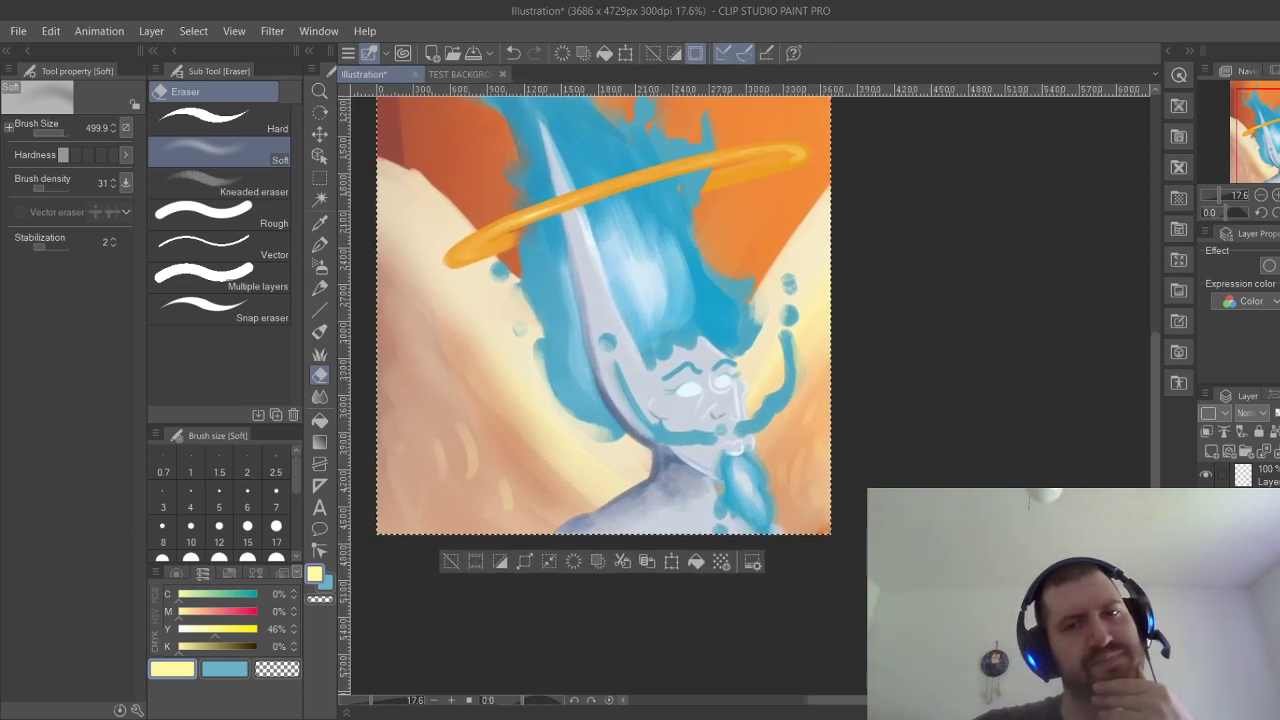
scroll(790, 388, up, 1)
drag(790, 388, 822, 424)
scroll(830, 405, down, 2)
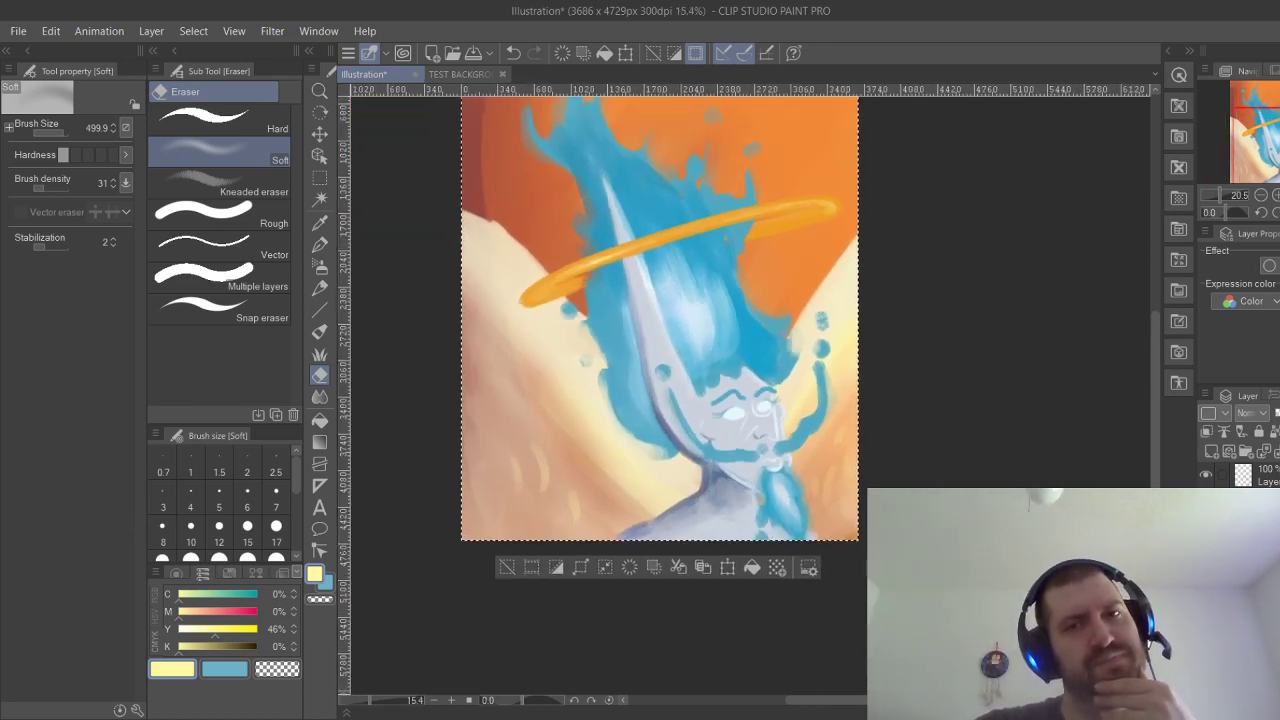
scroll(660, 315, down, 1)
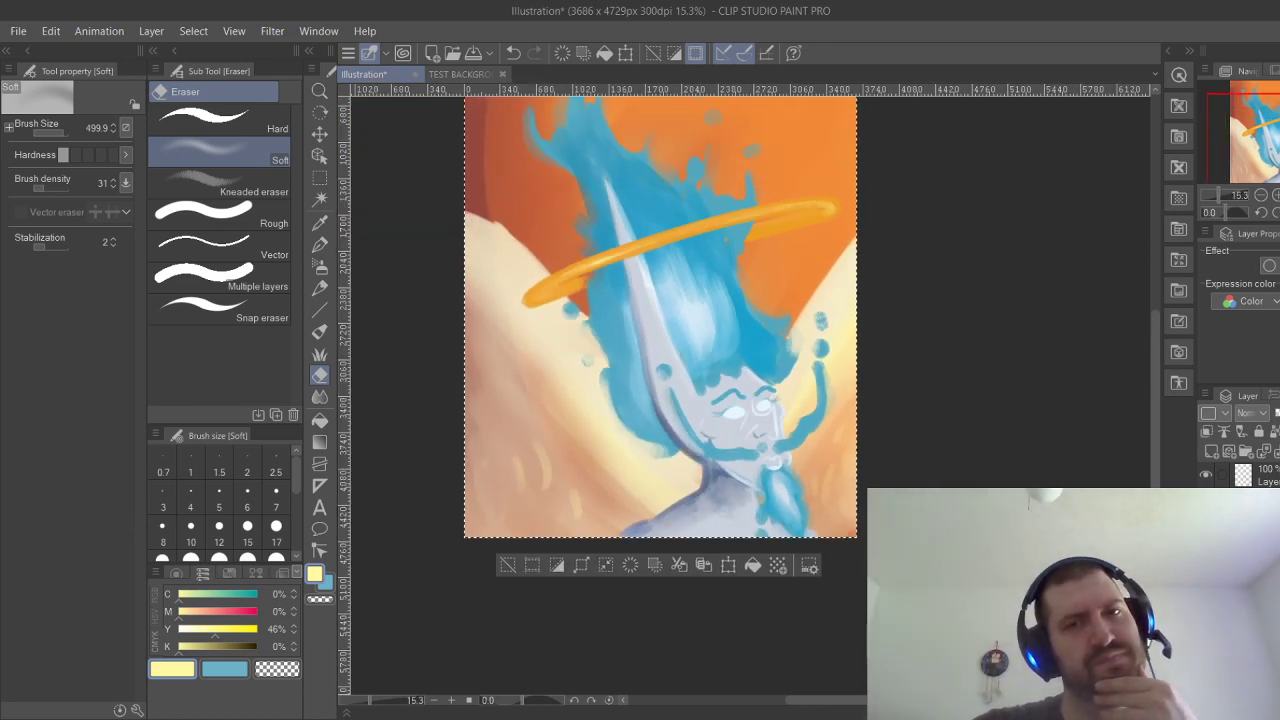
drag(660, 315, 662, 427)
scroll(664, 420, up, 1)
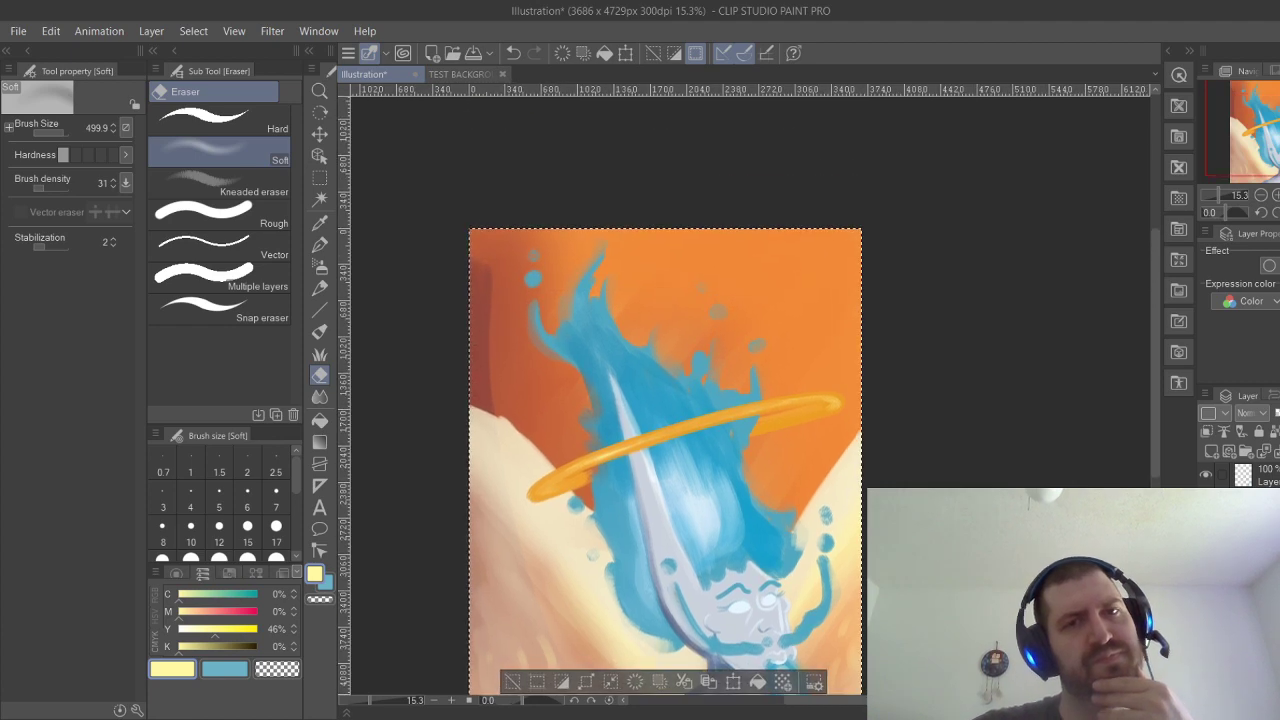
Sample the reddish brown (C47 M81 Y78 K11) beside the hair and blend it along the dark left background with Gouache at size 410.1.
key(i)
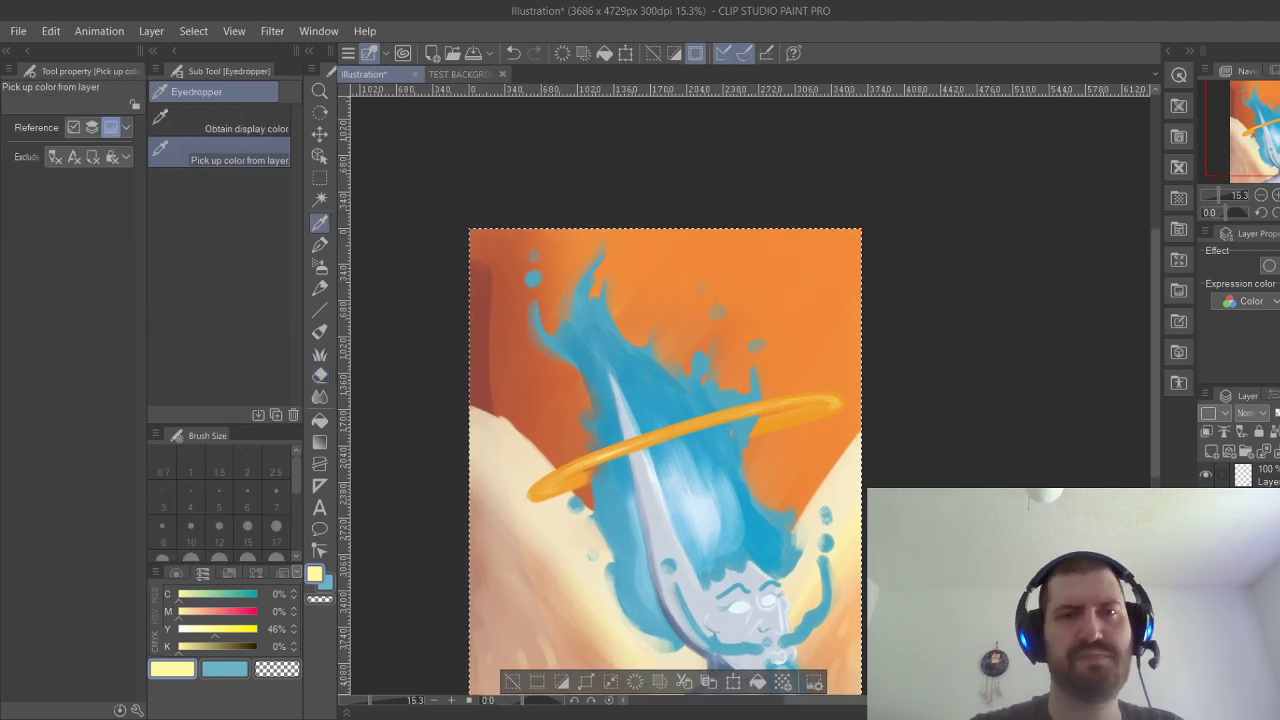
click(483, 343)
key(b)
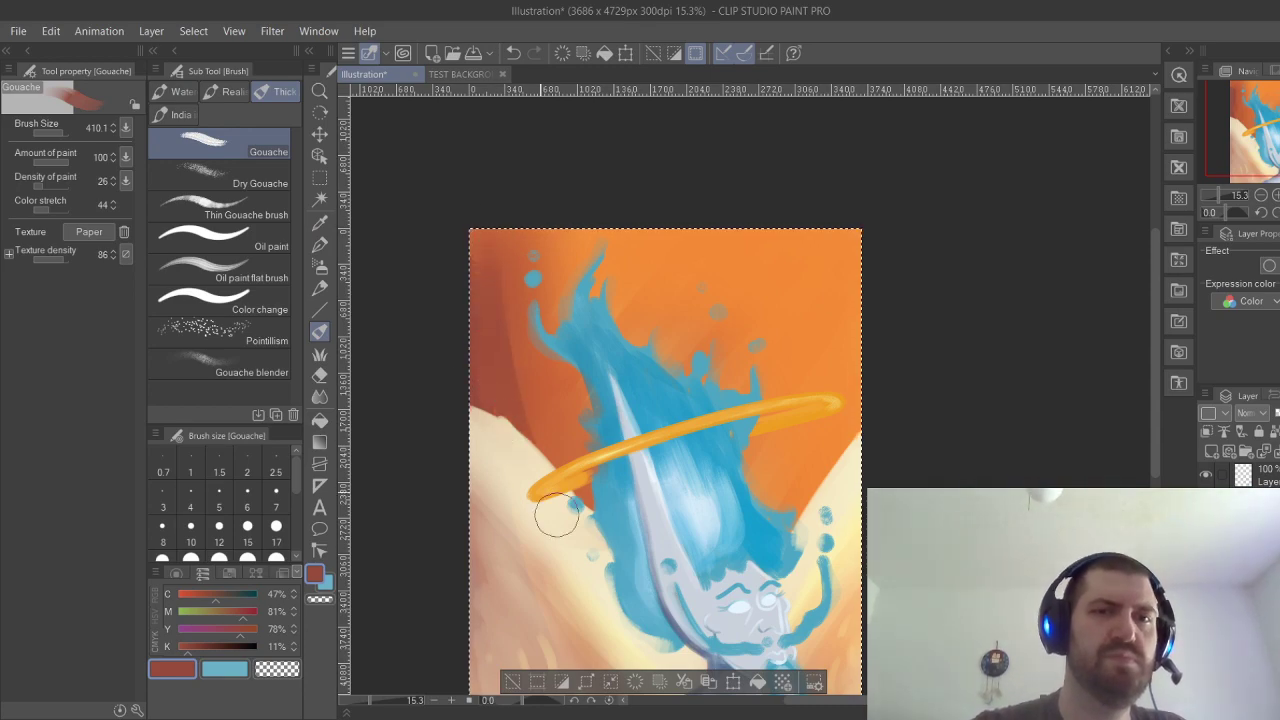
mouse_move(522, 285)
mouse_down()
mouse_move(552, 434)
mouse_move(600, 510)
mouse_up()
drag(516, 295, 622, 495)
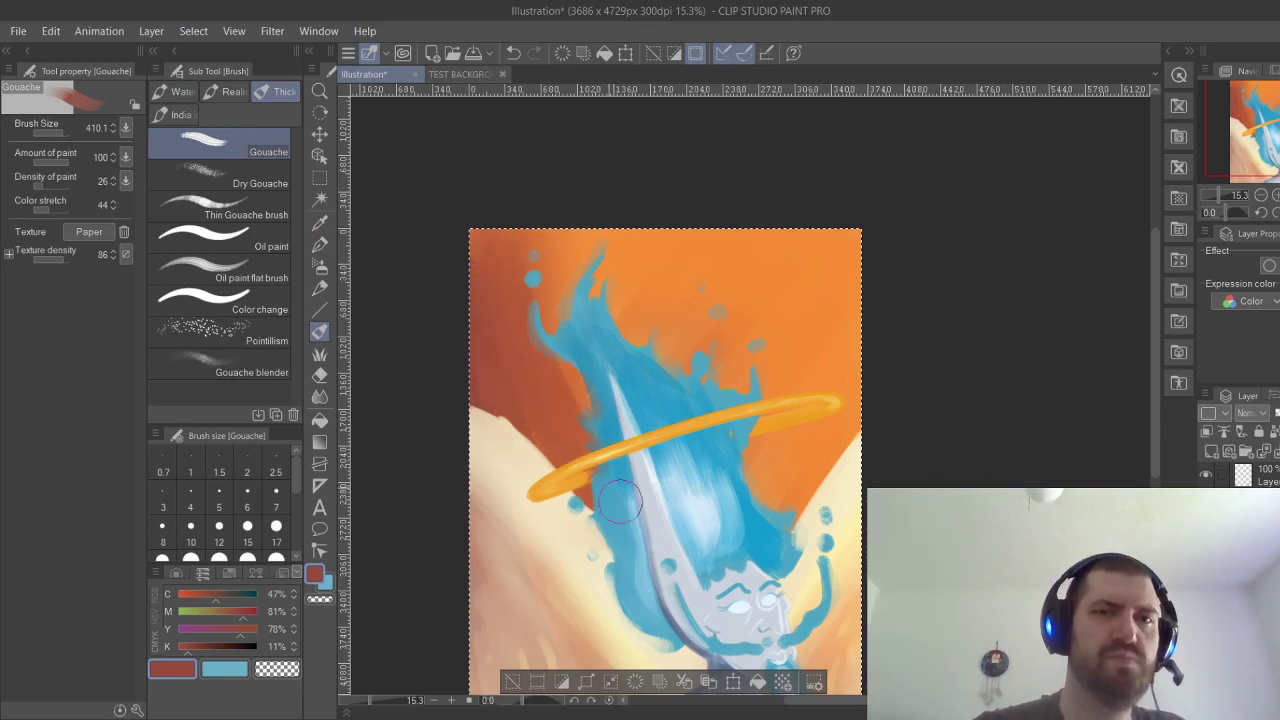
mouse_move(533, 236)
mouse_down()
mouse_move(597, 432)
mouse_move(650, 505)
mouse_up()
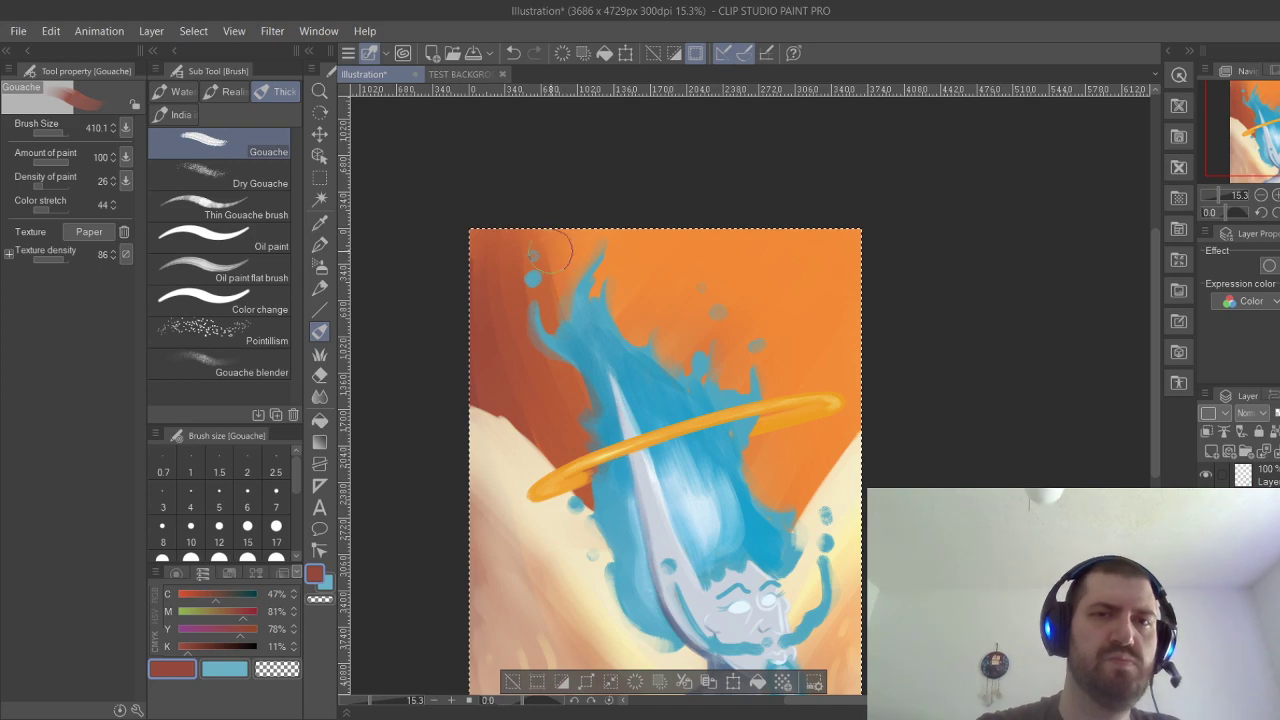
mouse_move(552, 252)
mouse_down()
mouse_move(641, 461)
mouse_move(610, 381)
mouse_up()
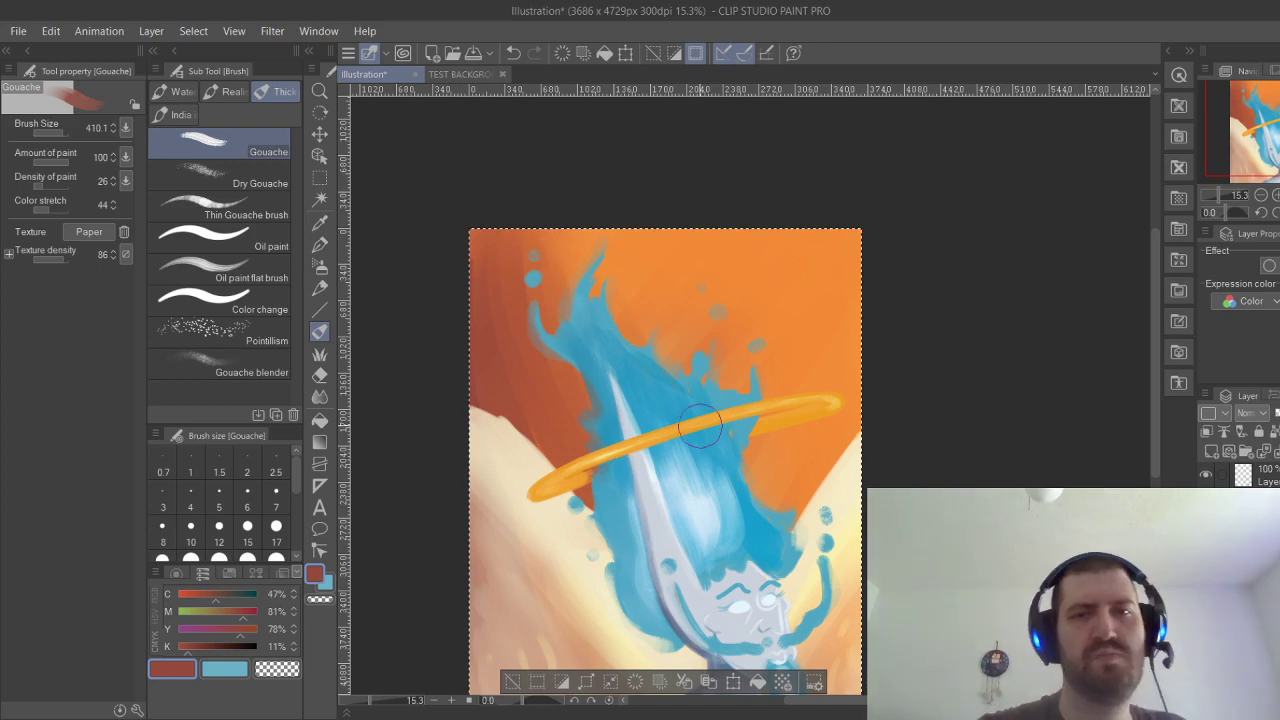
Brush reddish-brown Gouache strokes at size 410.1 over the orange background, from beside the right cream shape across the area above the hair.
drag(702, 425, 575, 250)
key(ctrl+minus)
drag(600, 350, 601, 449)
scroll(708, 480, up, 2)
scroll(790, 386, down, 2)
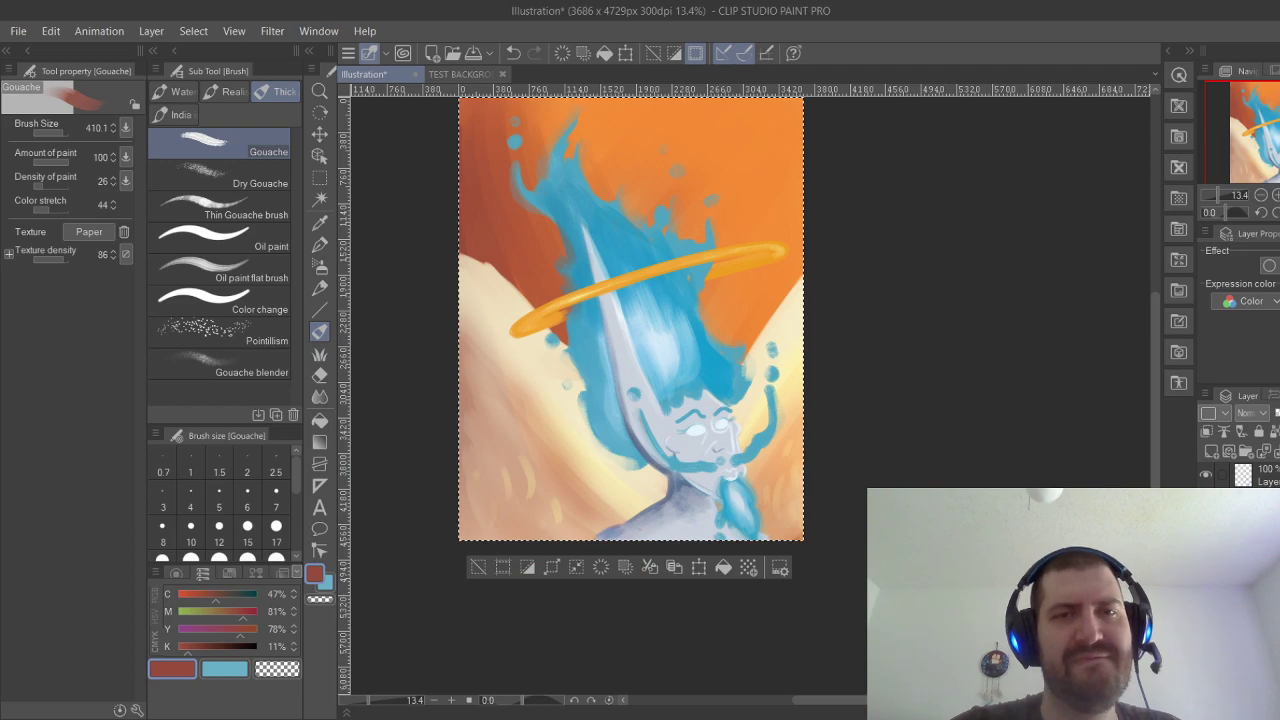
drag(640, 300, 699, 354)
scroll(744, 320, up, 2)
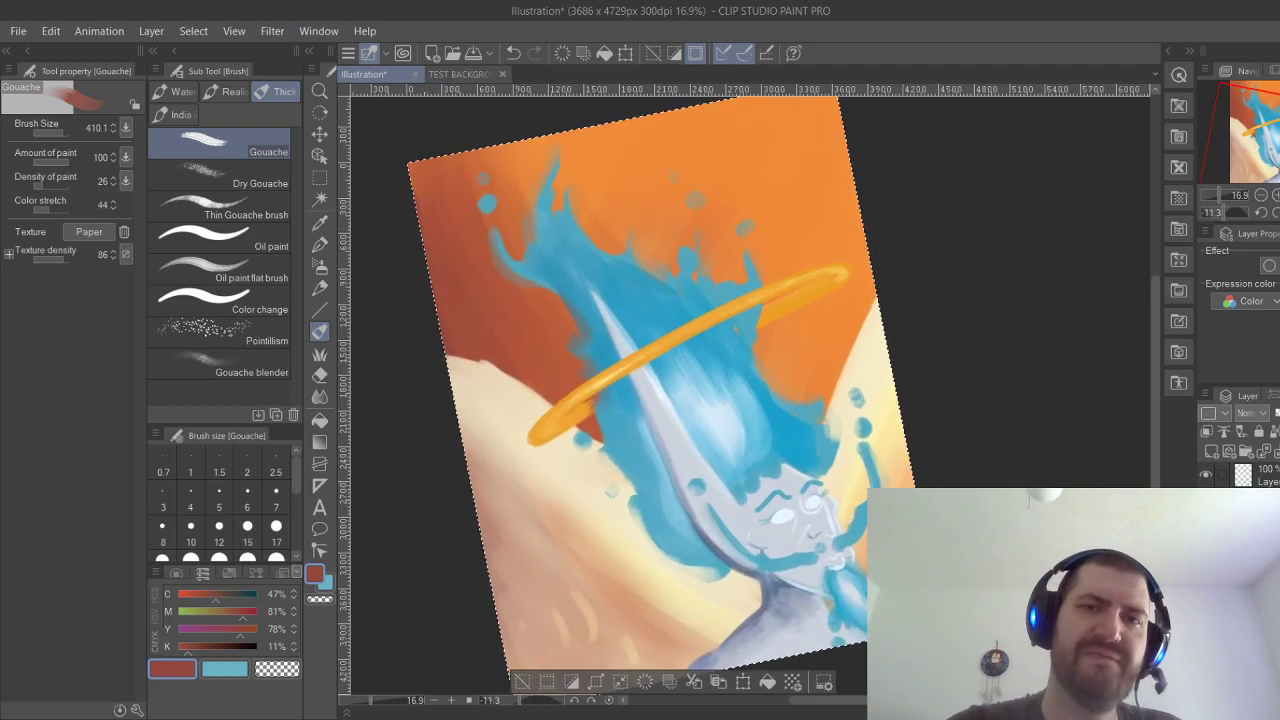
scroll(862, 337, down, 2)
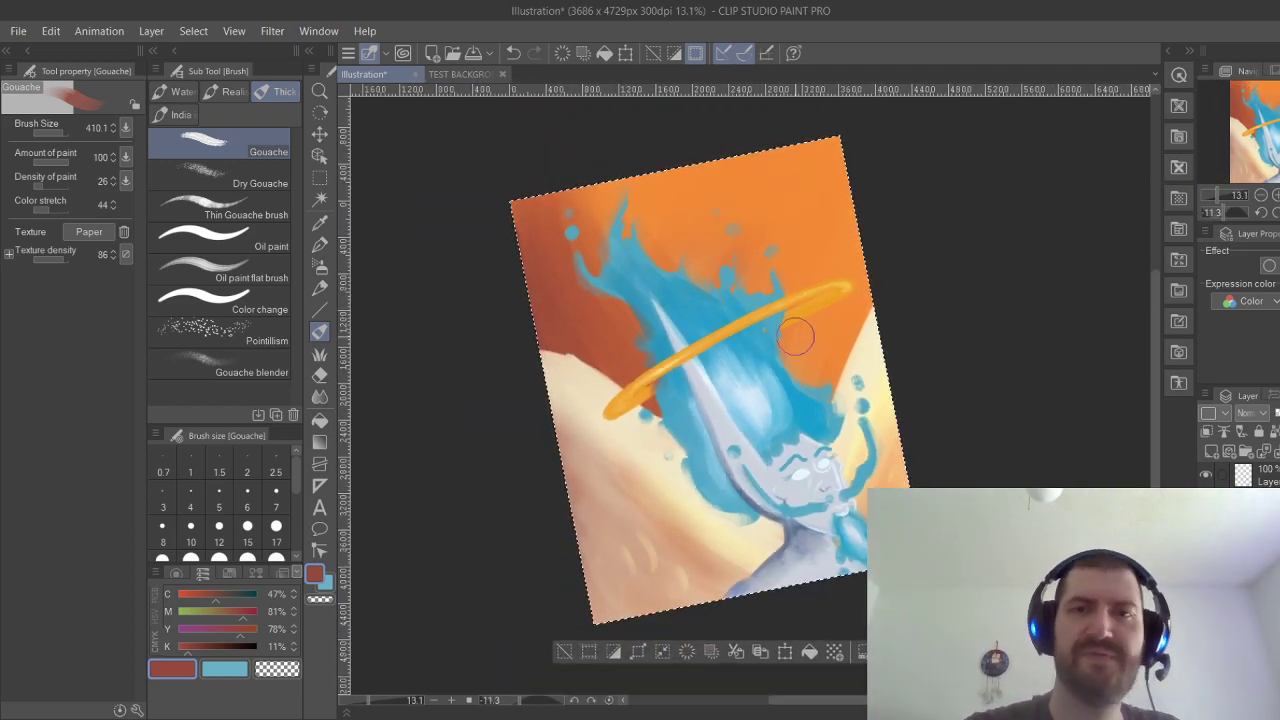
drag(793, 345, 806, 172)
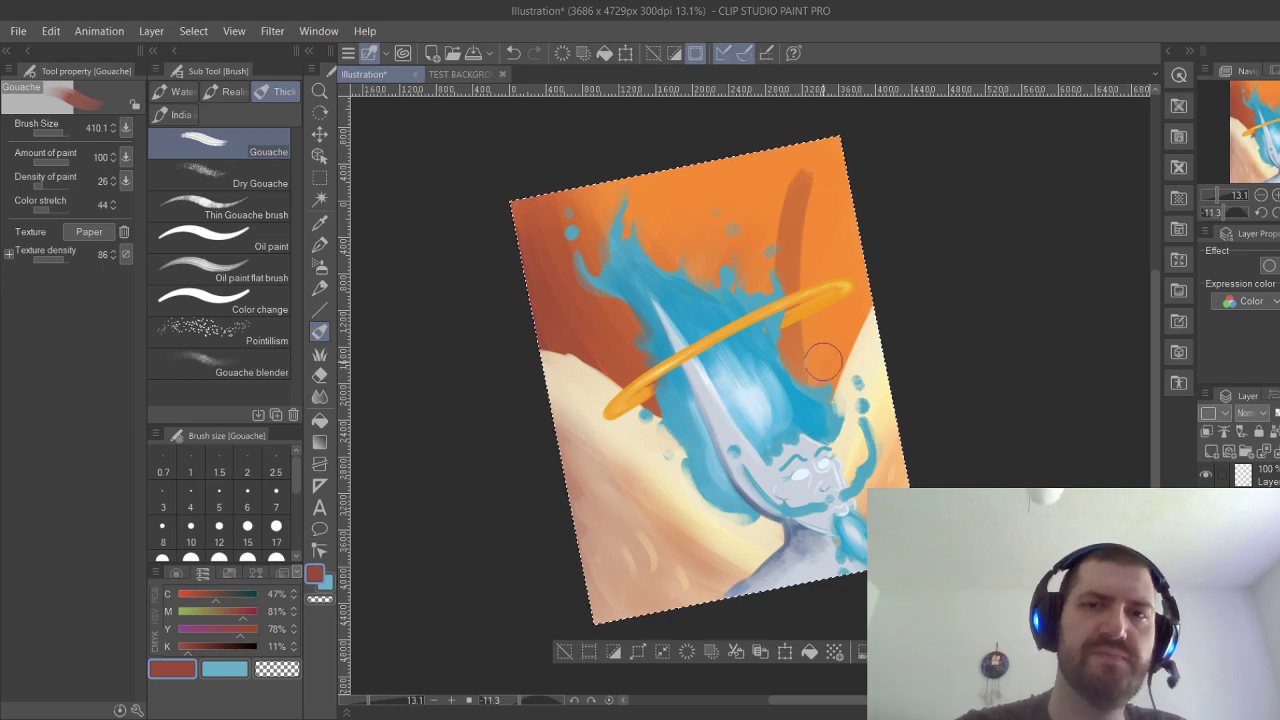
mouse_move(802, 385)
mouse_down()
mouse_move(833, 161)
mouse_move(830, 382)
mouse_move(859, 272)
mouse_move(765, 343)
mouse_move(788, 157)
mouse_up()
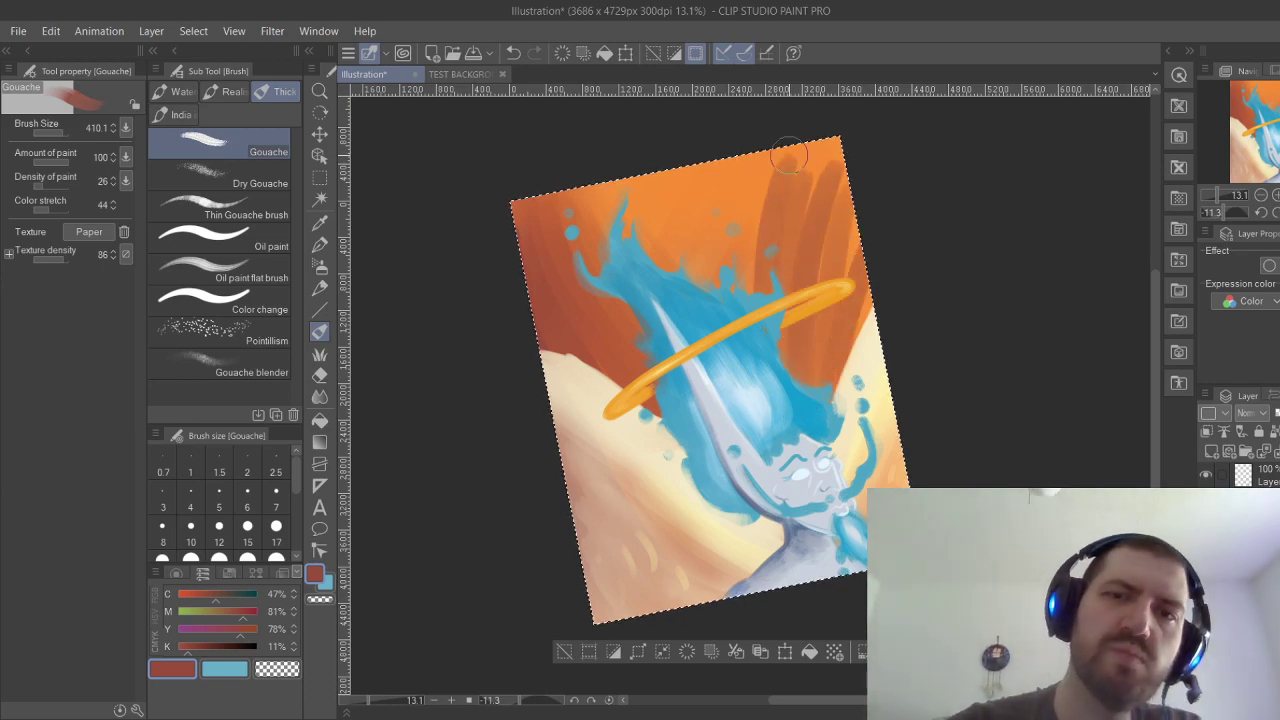
drag(759, 330, 748, 166)
mouse_move(658, 296)
mouse_down()
mouse_move(699, 313)
mouse_move(643, 217)
mouse_move(712, 318)
mouse_move(671, 232)
mouse_move(727, 320)
mouse_move(689, 212)
mouse_move(733, 315)
mouse_move(717, 220)
mouse_move(723, 114)
mouse_move(727, 273)
mouse_move(738, 225)
mouse_up()
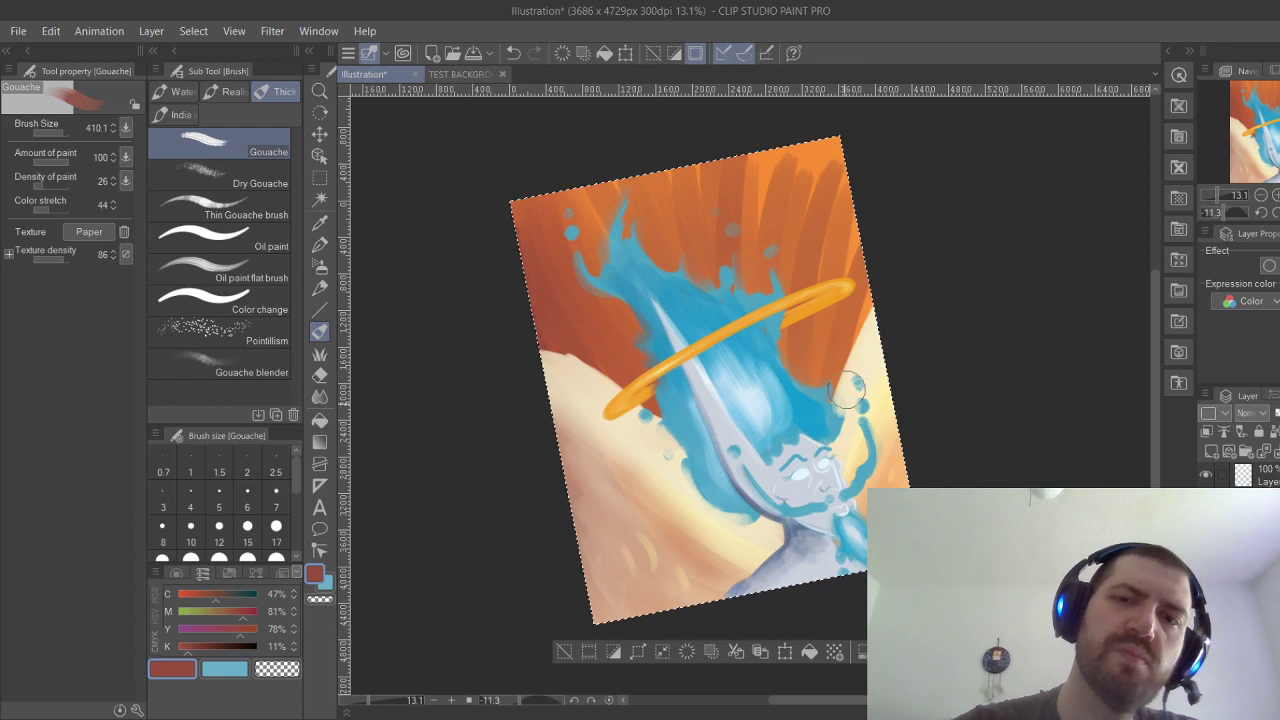
drag(828, 407, 828, 320)
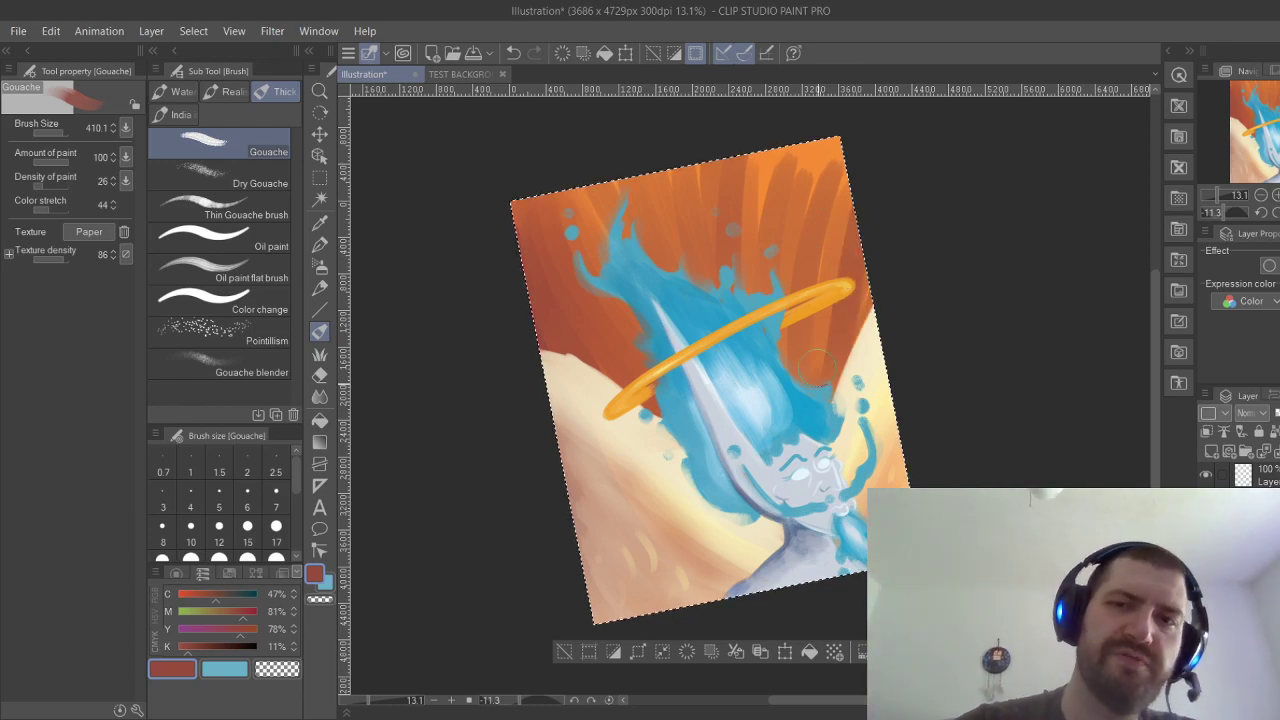
drag(820, 365, 832, 221)
mouse_move(785, 378)
mouse_down()
mouse_move(789, 241)
mouse_move(815, 123)
mouse_move(762, 318)
mouse_move(750, 255)
mouse_up()
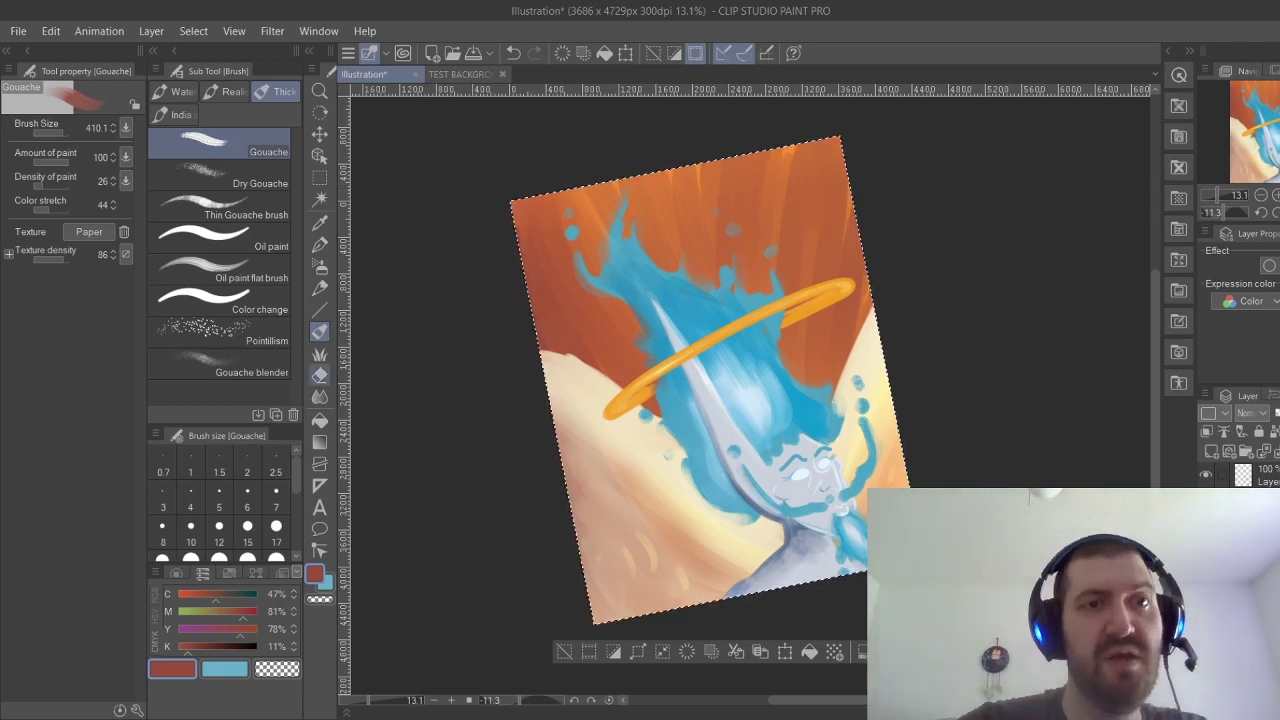
Smooth and darken the upper background around the hair with the Soft airbrush in reddish brown at size 1345.8.
click(319, 266)
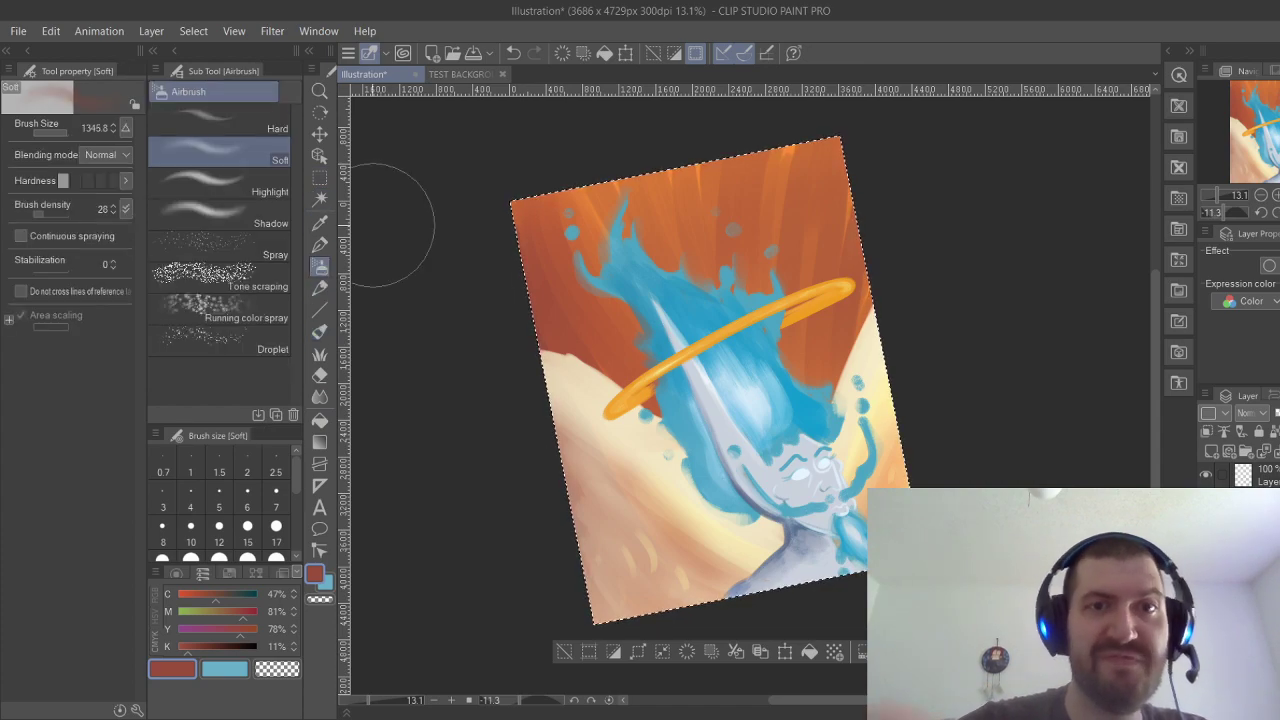
mouse_move(582, 202)
mouse_down()
mouse_move(539, 219)
mouse_move(761, 171)
mouse_move(888, 207)
mouse_move(771, 167)
mouse_move(574, 177)
mouse_move(905, 186)
mouse_move(896, 207)
mouse_move(681, 157)
mouse_move(546, 233)
mouse_move(706, 161)
mouse_move(881, 203)
mouse_move(826, 159)
mouse_move(831, 173)
mouse_move(656, 158)
mouse_move(522, 320)
mouse_move(541, 327)
mouse_move(629, 224)
mouse_move(841, 201)
mouse_move(619, 182)
mouse_move(536, 357)
mouse_move(561, 393)
mouse_move(534, 268)
mouse_move(733, 191)
mouse_move(902, 328)
mouse_move(753, 168)
mouse_move(876, 345)
mouse_move(853, 268)
mouse_move(769, 200)
mouse_move(616, 203)
mouse_move(623, 455)
mouse_move(684, 492)
mouse_up()
key(ctrl+z)
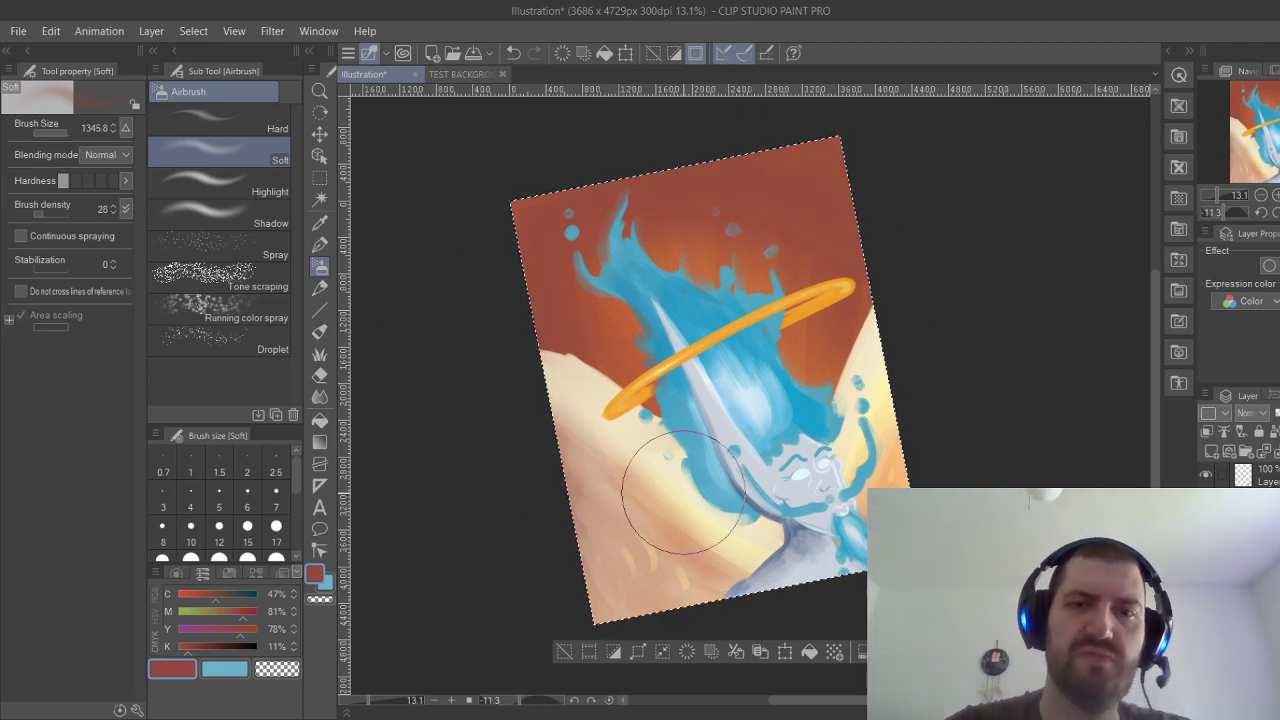
Sample slate blue (C67 M54 Y33 K0) near the jaw and brush size-84.1 Gouache shadow strokes down the left cream shape's outer part.
drag(802, 451, 763, 369)
key(ctrl+@)
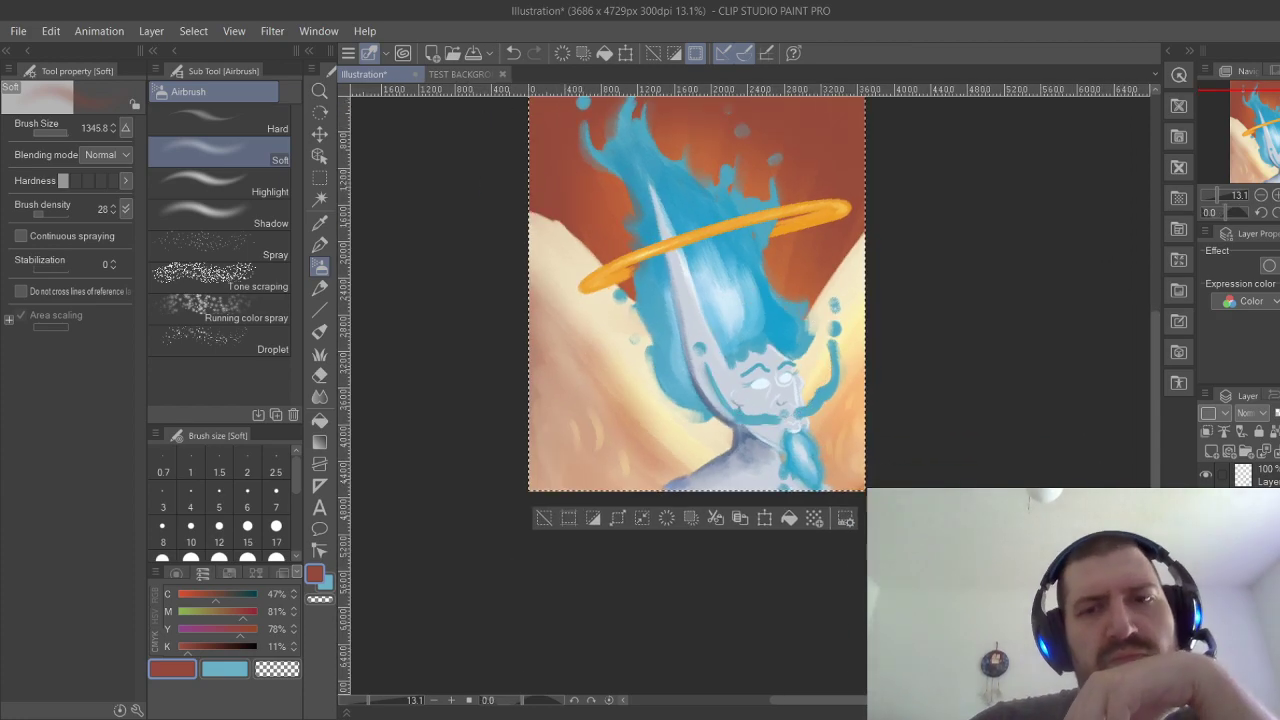
key(ctrl+minus)
mouse_move(869, 354)
mouse_down()
mouse_move(791, 392)
mouse_move(840, 390)
mouse_up()
drag(740, 400, 846, 360)
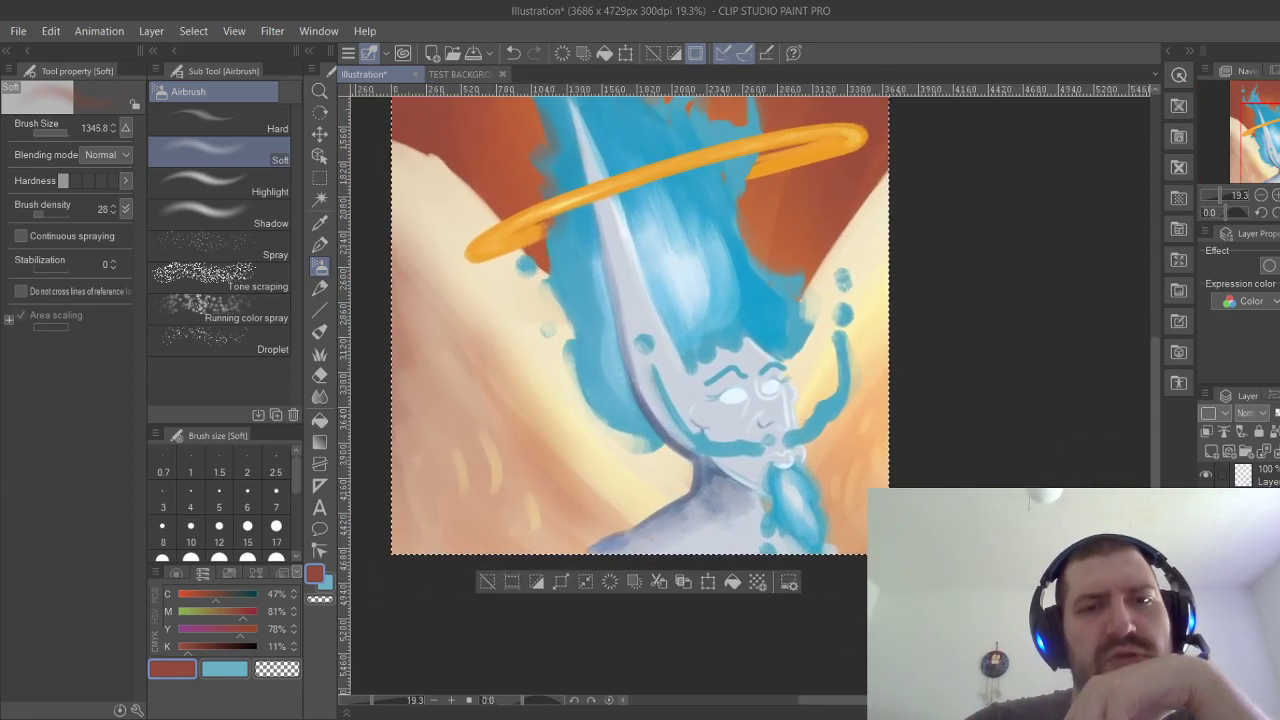
key(i)
click(675, 432)
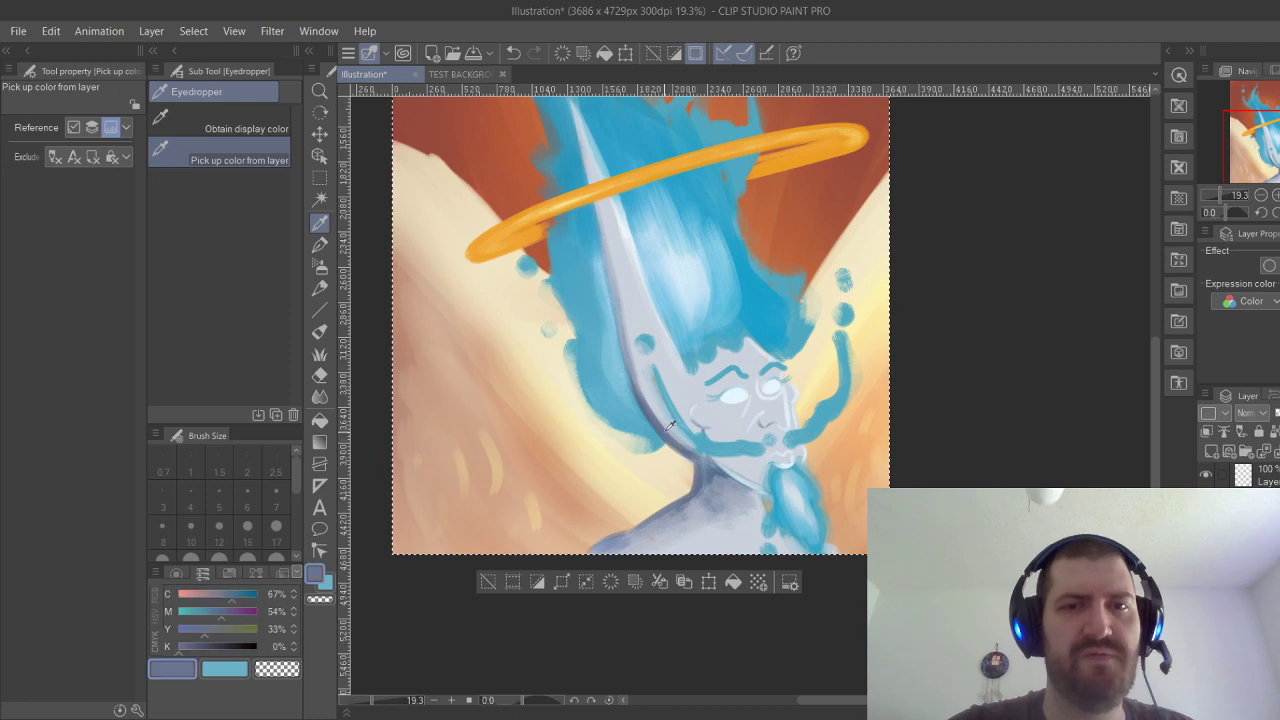
click(320, 331)
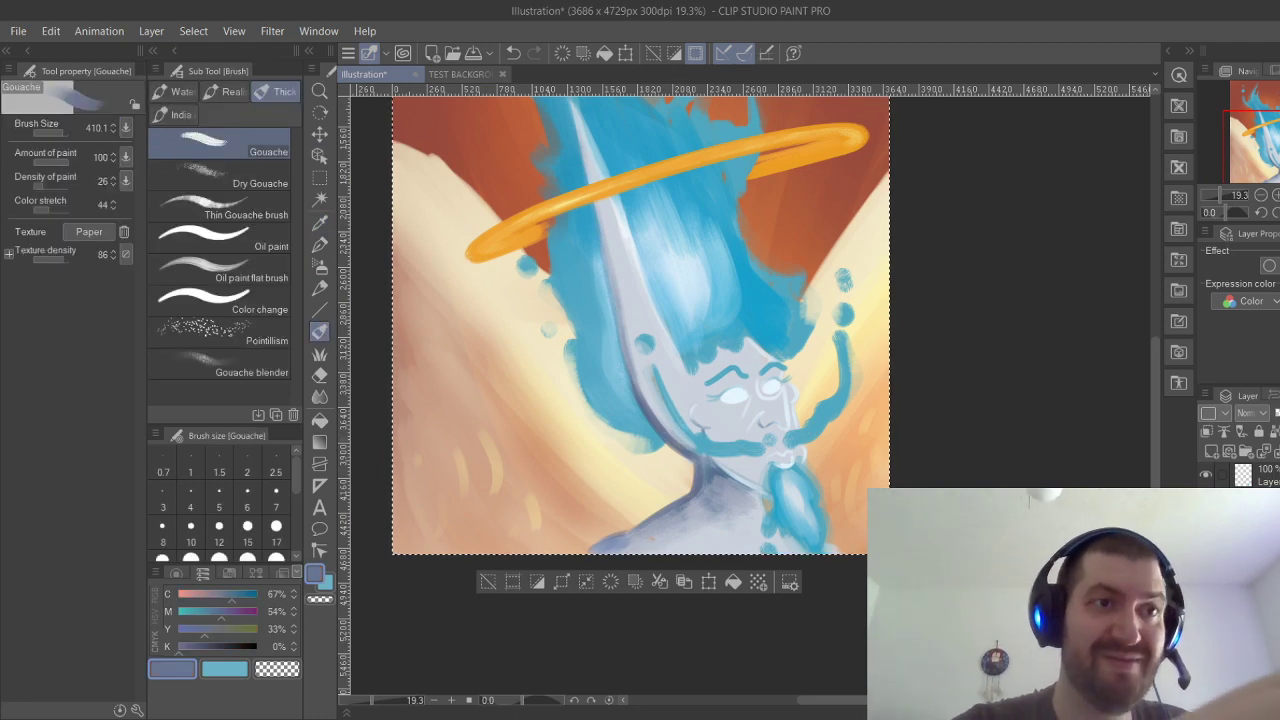
click(52, 132)
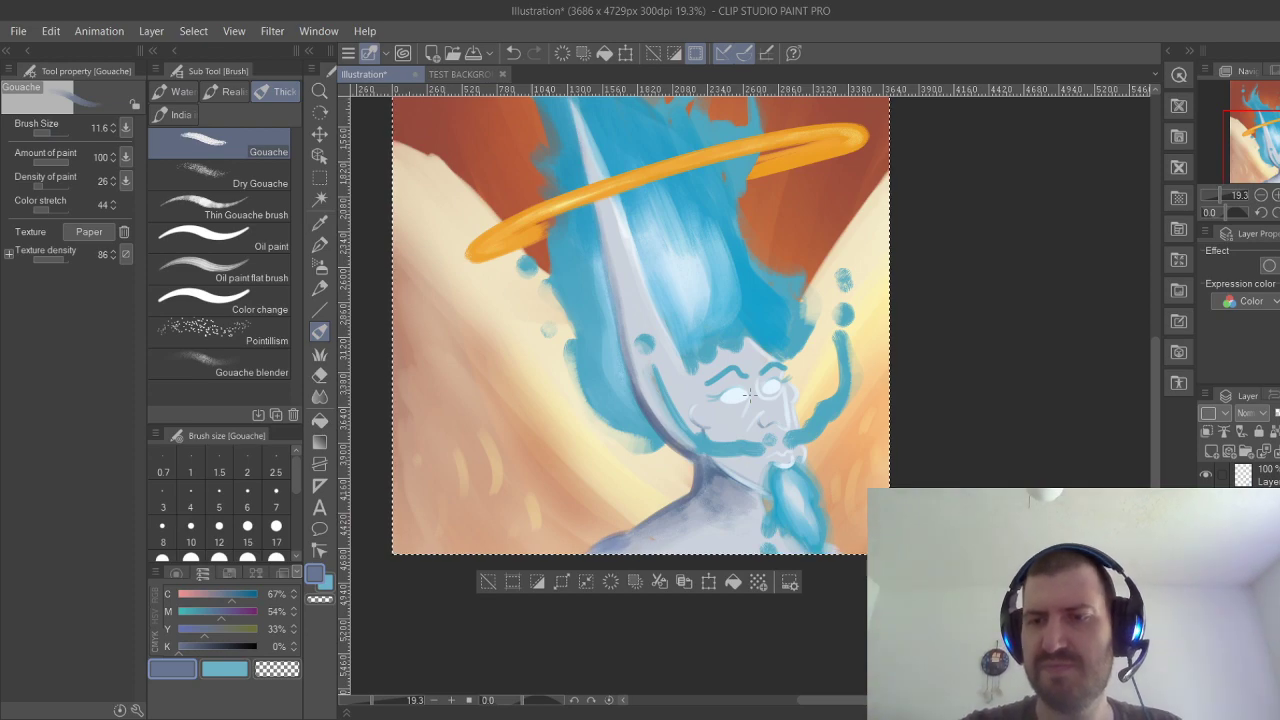
click(1206, 532)
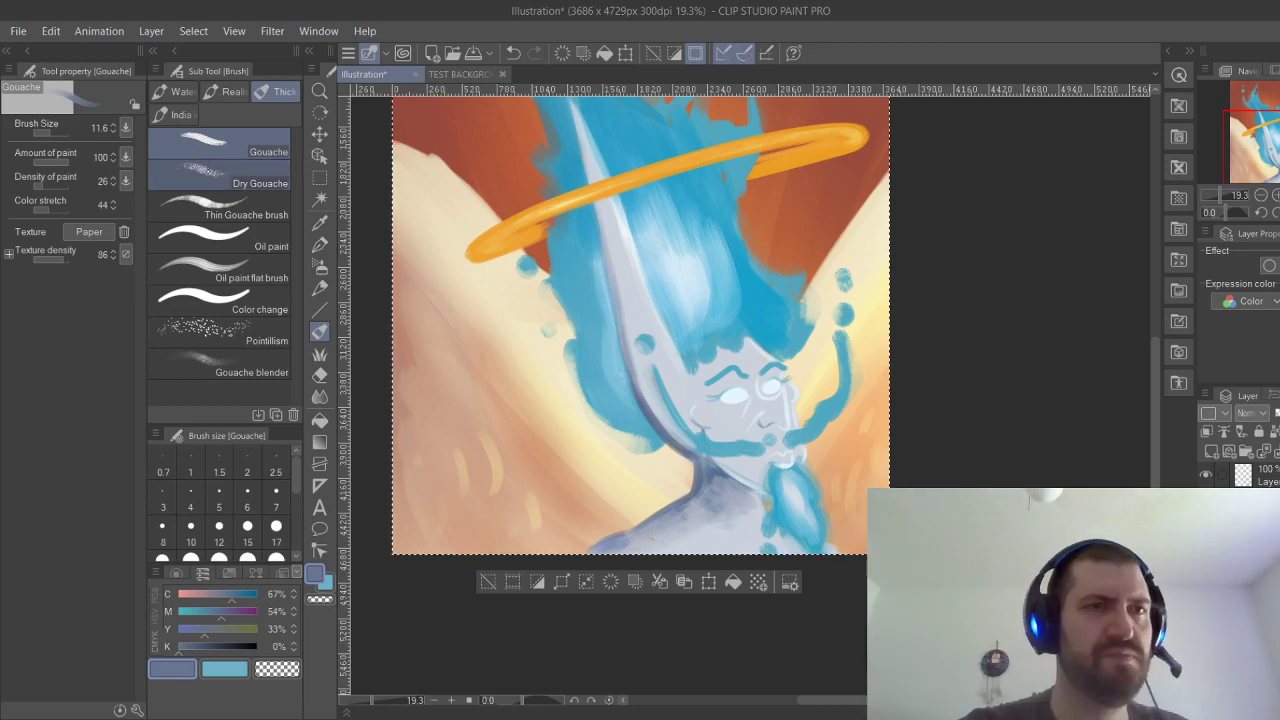
key(ctrl+z)
click(56, 130)
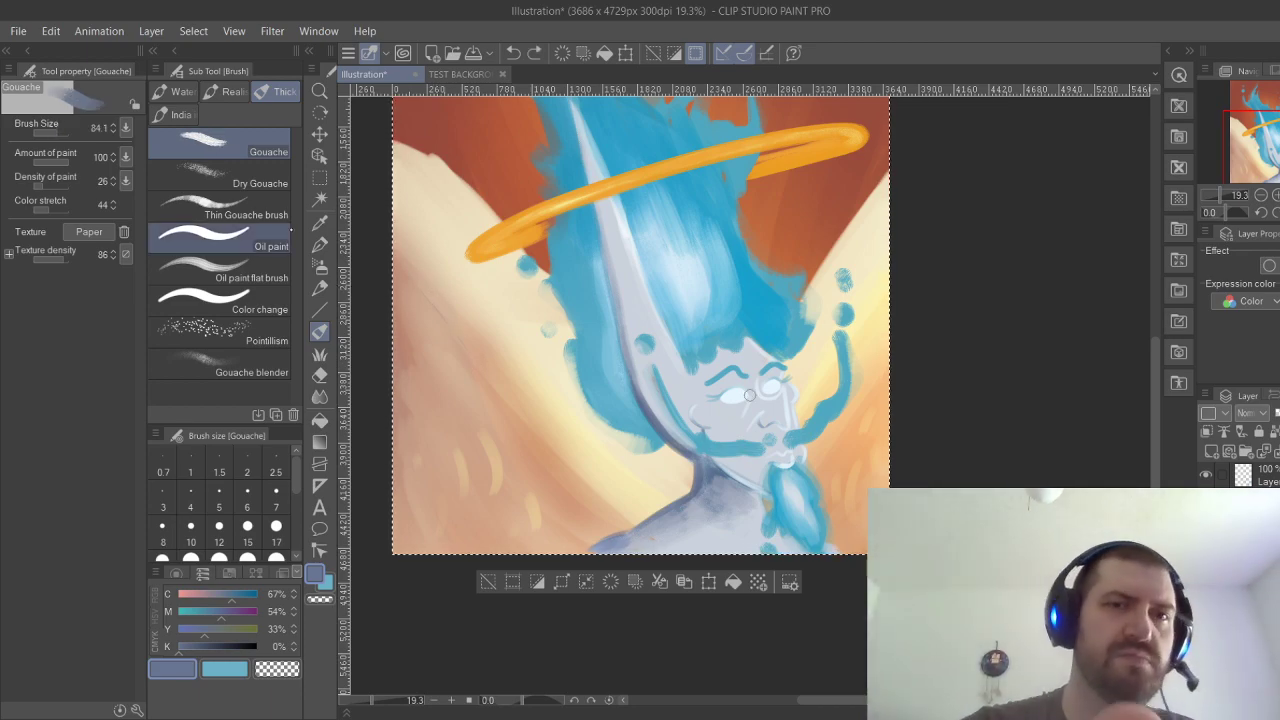
drag(388, 243, 520, 436)
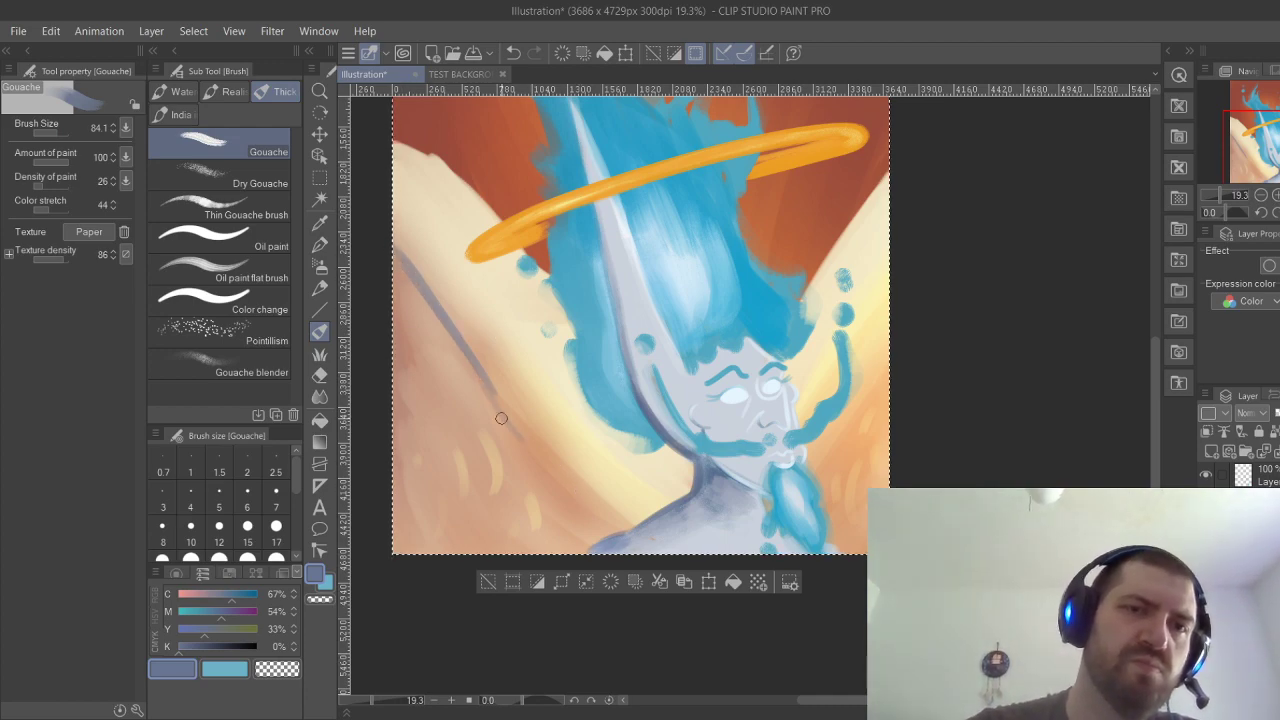
drag(404, 276, 494, 408)
drag(398, 277, 486, 404)
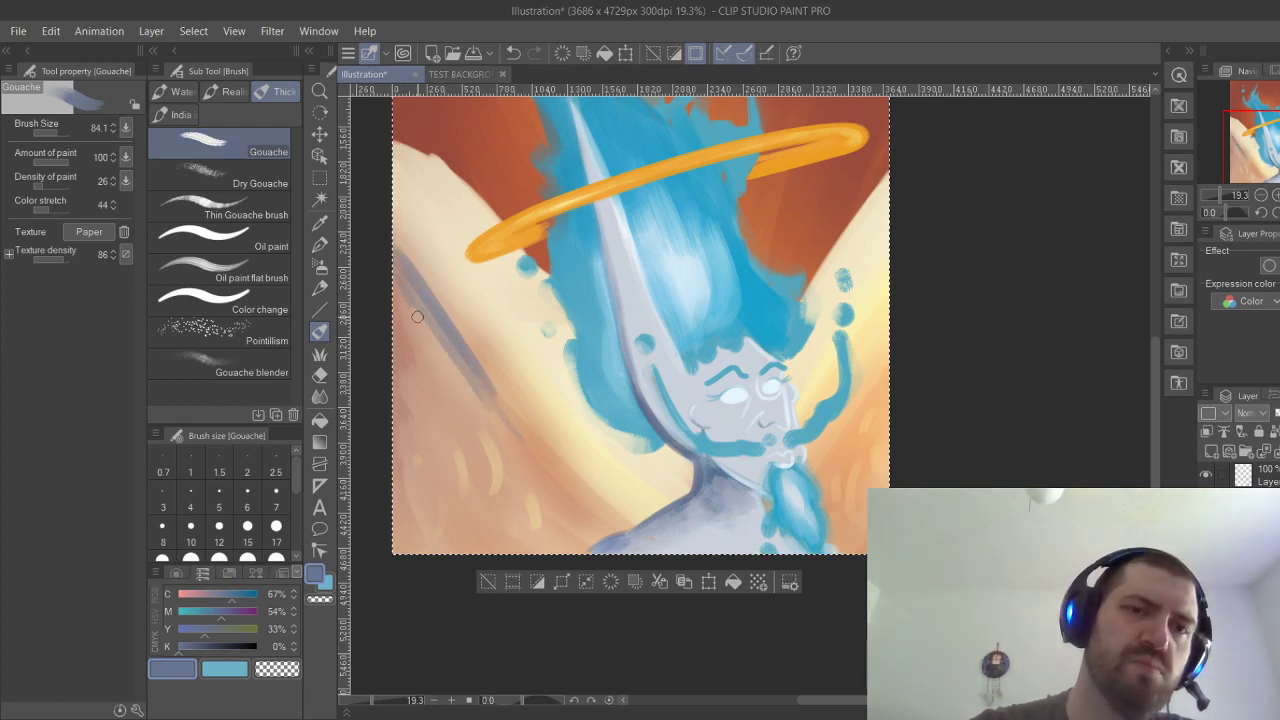
Extend the slate-blue shadow toward the shoulder, add a matching one on the right shape and short dark dabs low on both.
mouse_move(420, 318)
mouse_down()
mouse_move(475, 390)
mouse_move(392, 244)
mouse_move(511, 427)
mouse_up()
drag(444, 320, 564, 484)
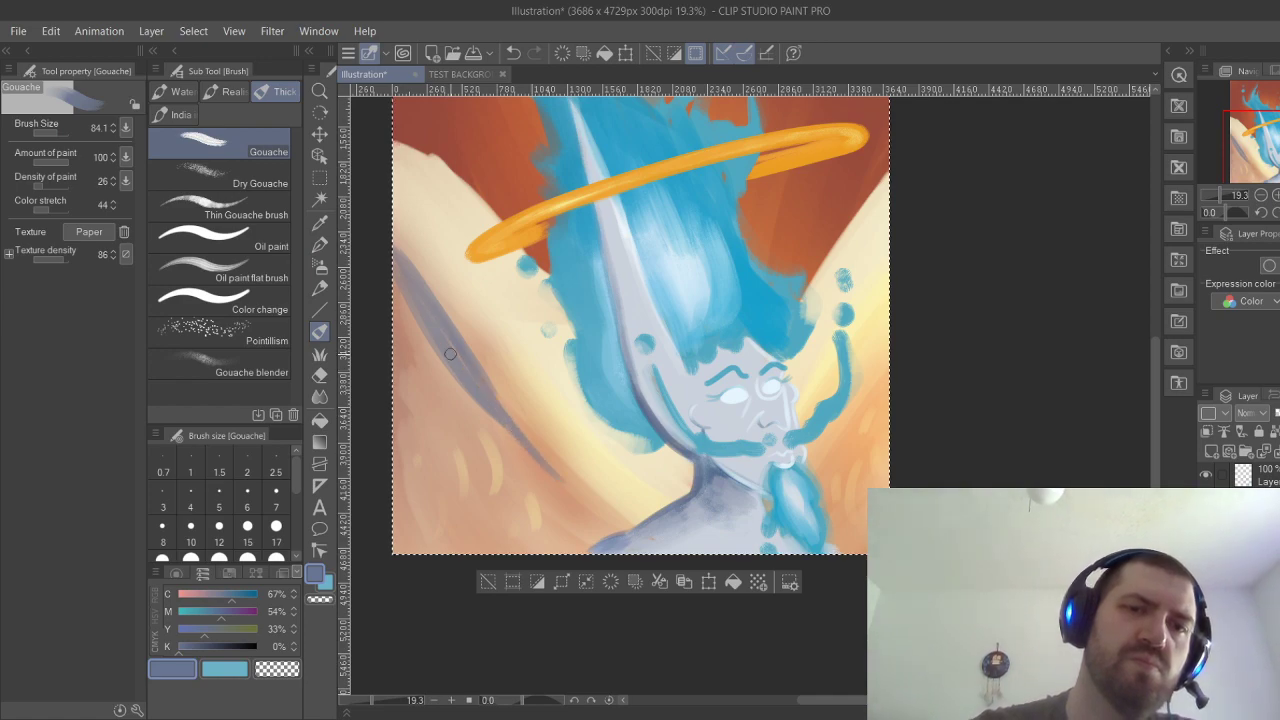
drag(452, 354, 576, 494)
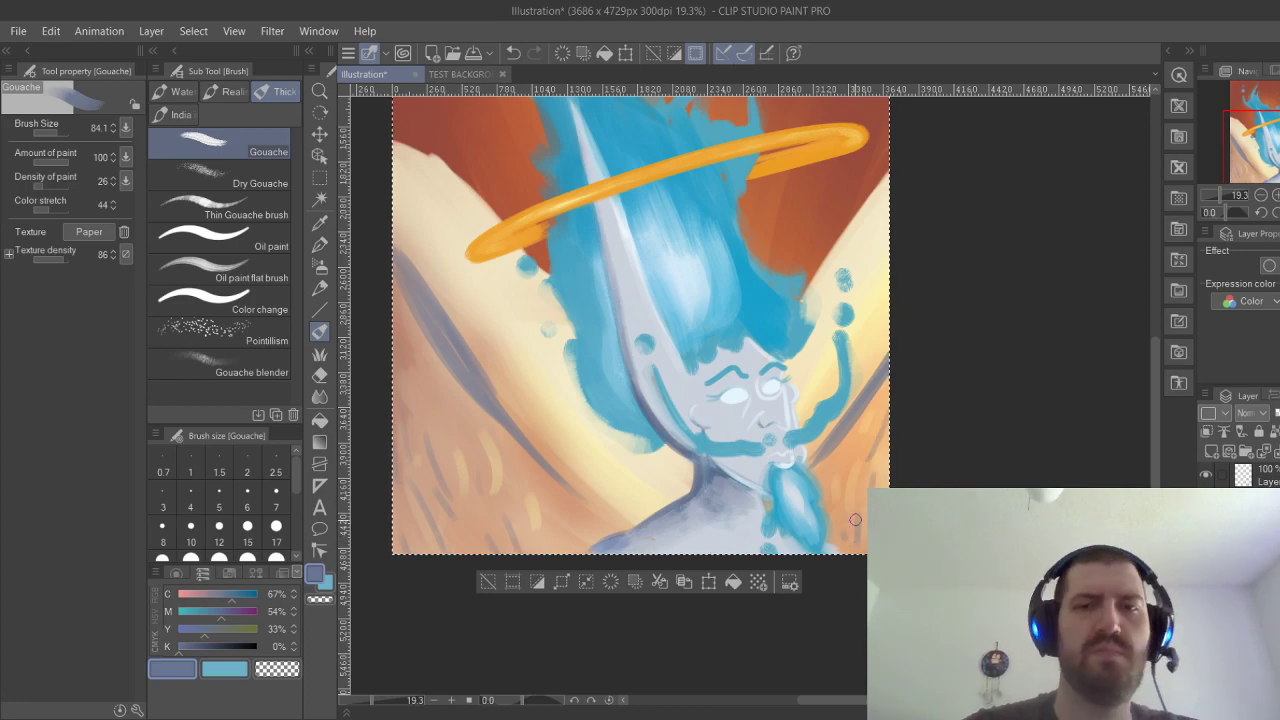
Fade the slate-blue shadows and dabs on both cream shapes with the Soft eraser at size 499.9.
key(e)
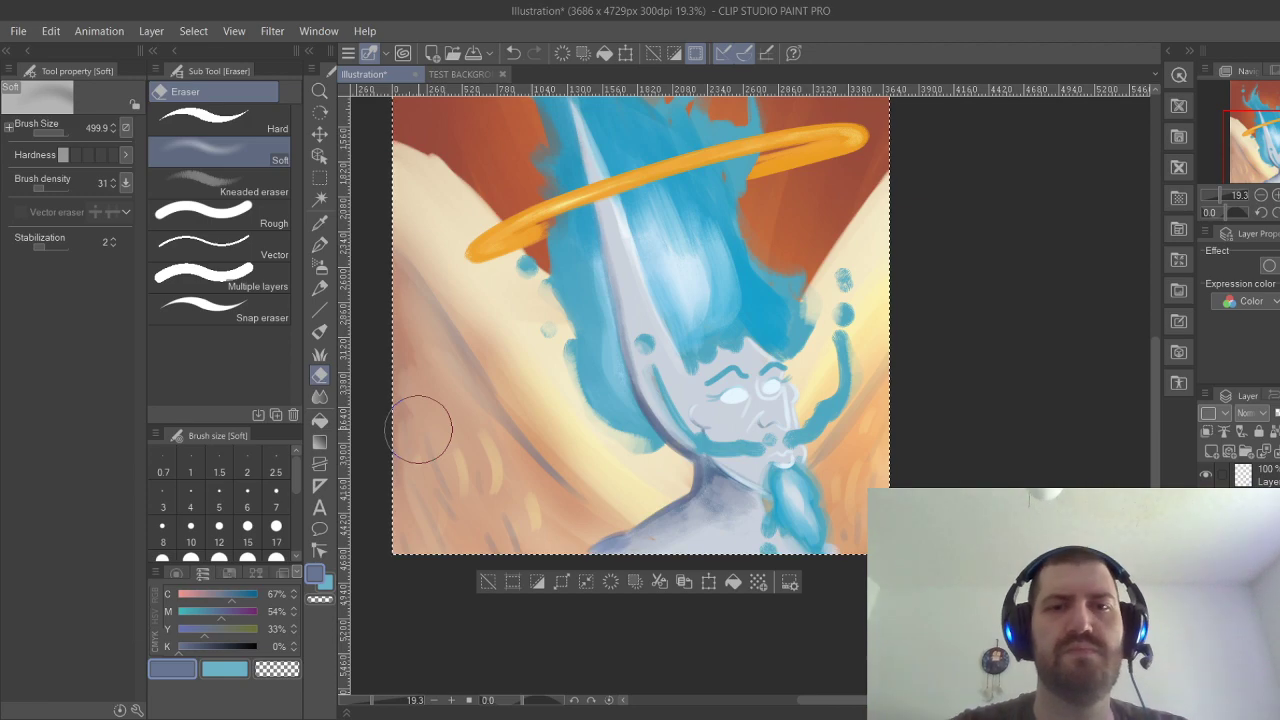
drag(418, 429, 371, 389)
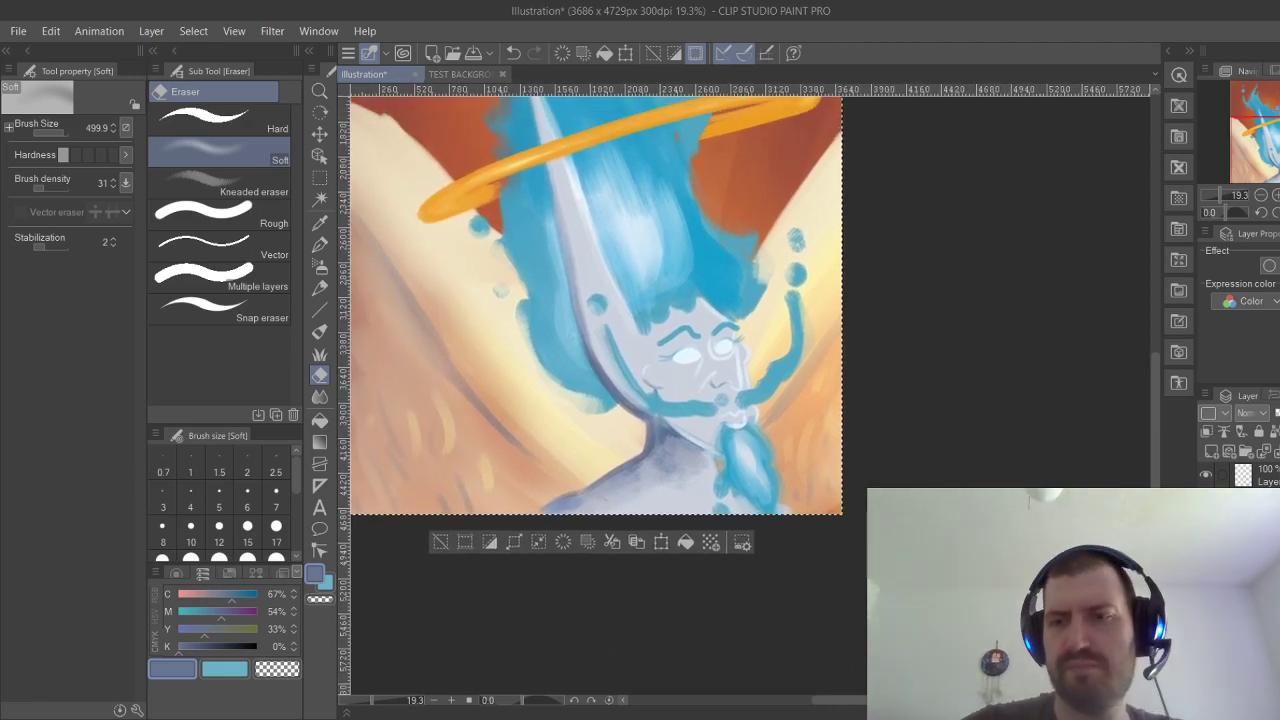
click(1206, 502)
click(1206, 502)
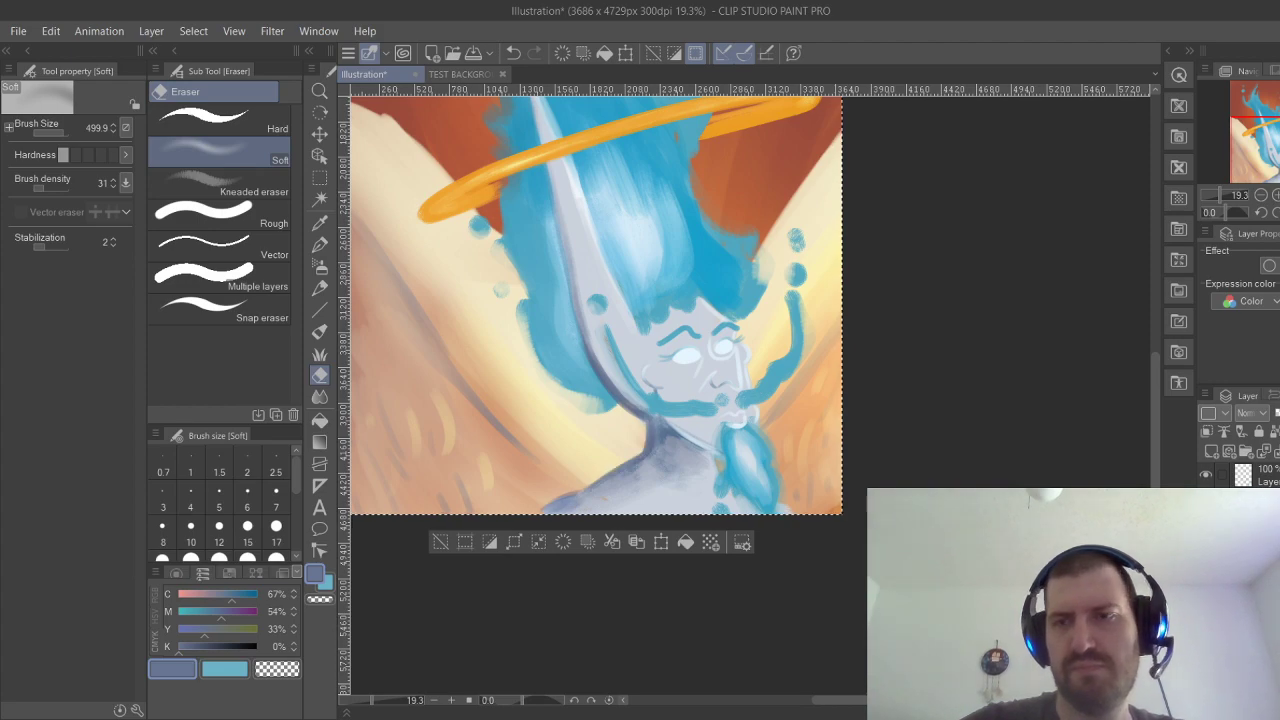
Toggle individual layers off and on to check what each contains, and select the layer for painting the halo.
click(1206, 502)
click(1206, 502)
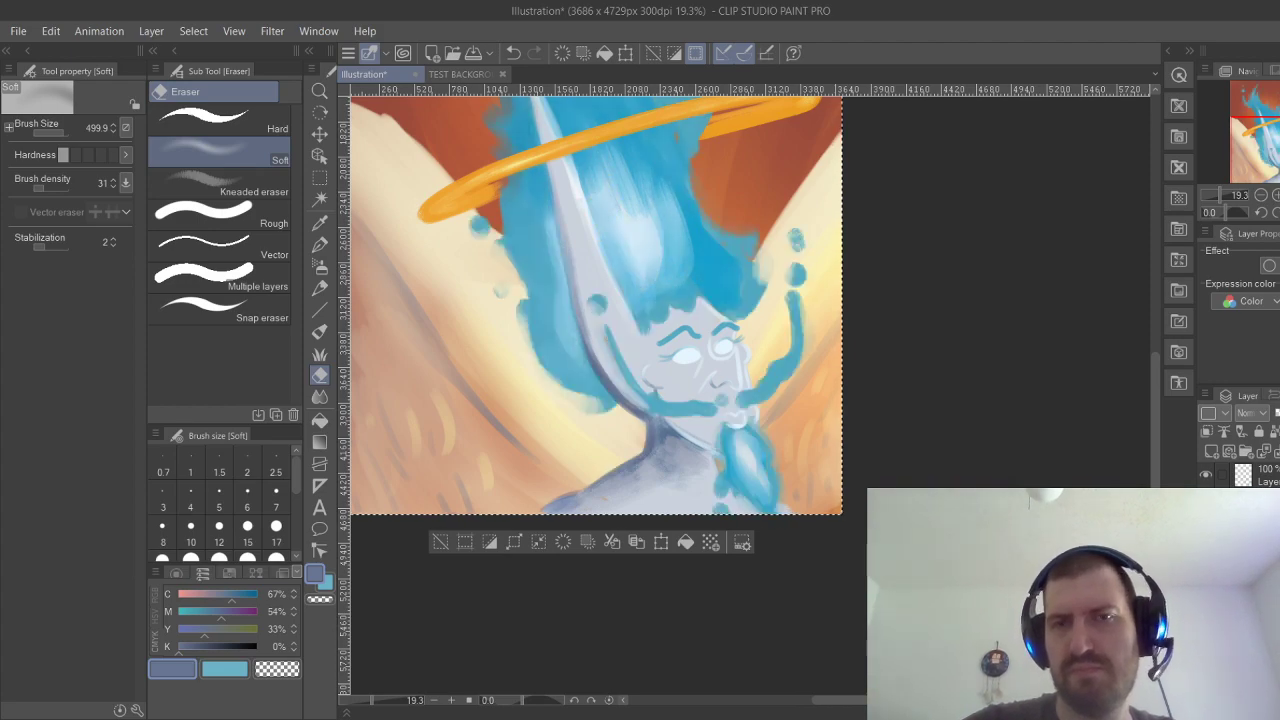
click(1206, 502)
click(1206, 502)
click(1206, 475)
click(1206, 475)
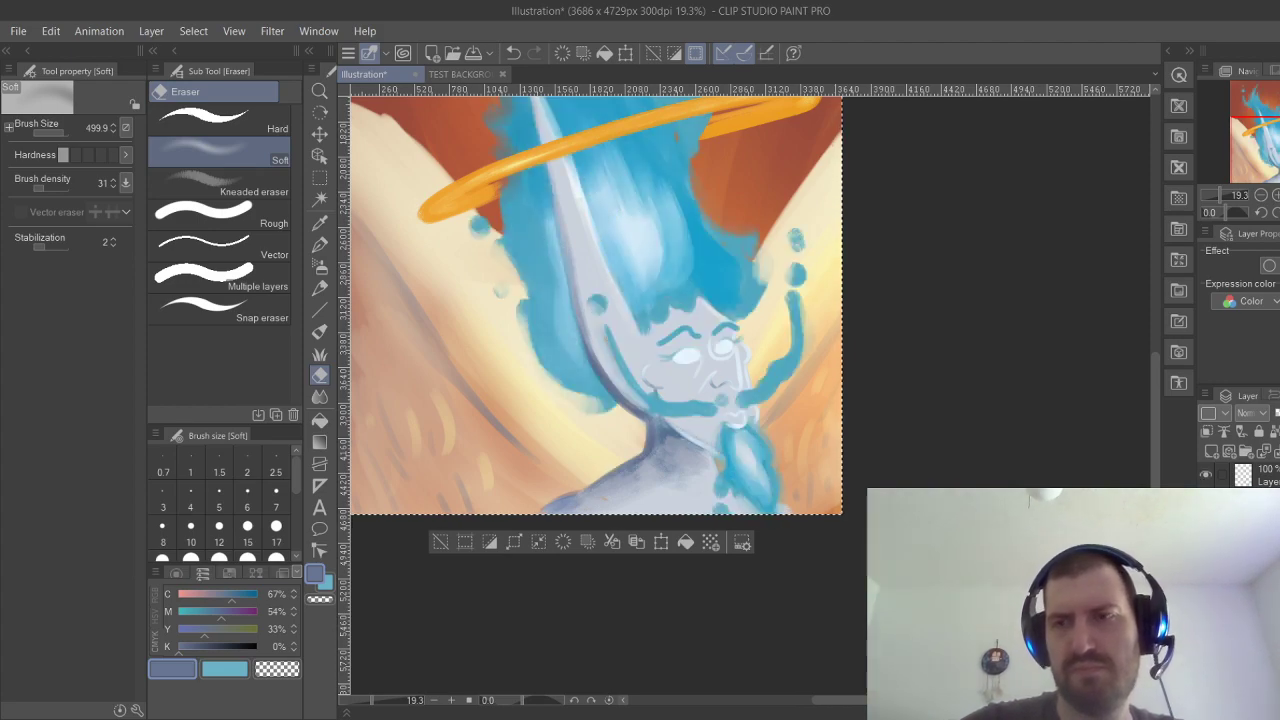
scroll(1243, 475, down, 3)
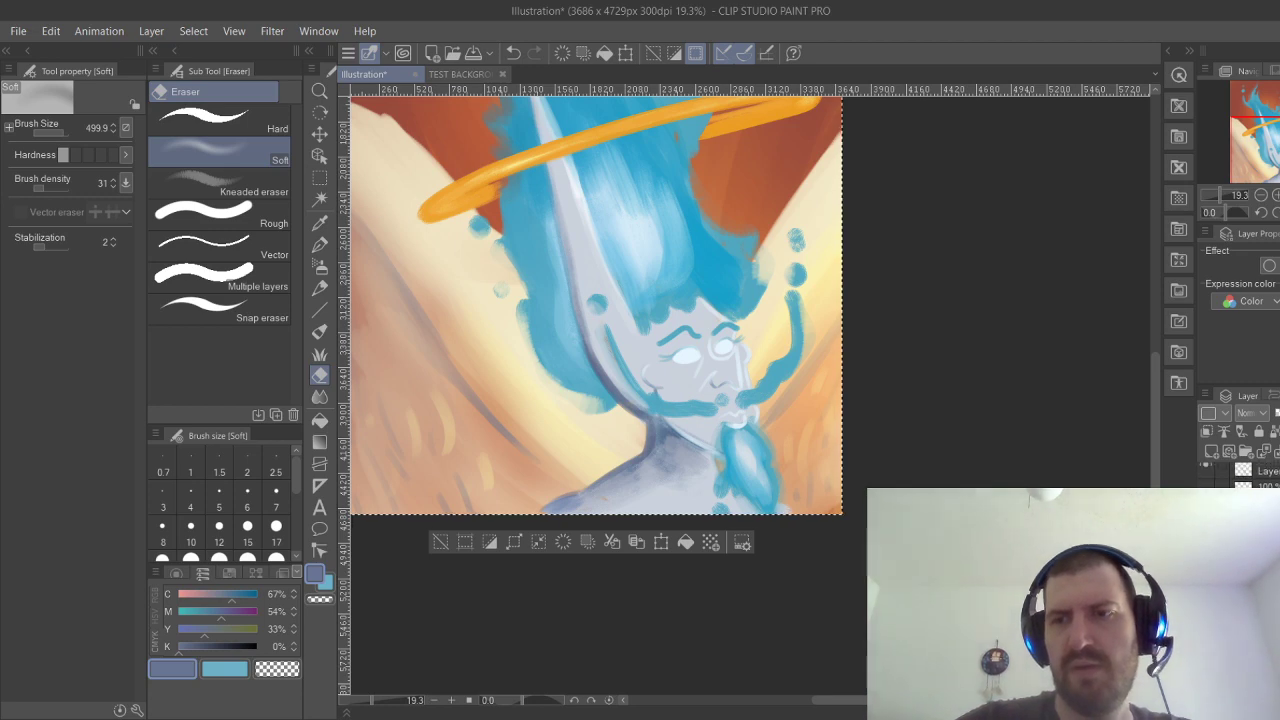
click(1206, 492)
click(1206, 492)
click(1206, 519)
click(1206, 519)
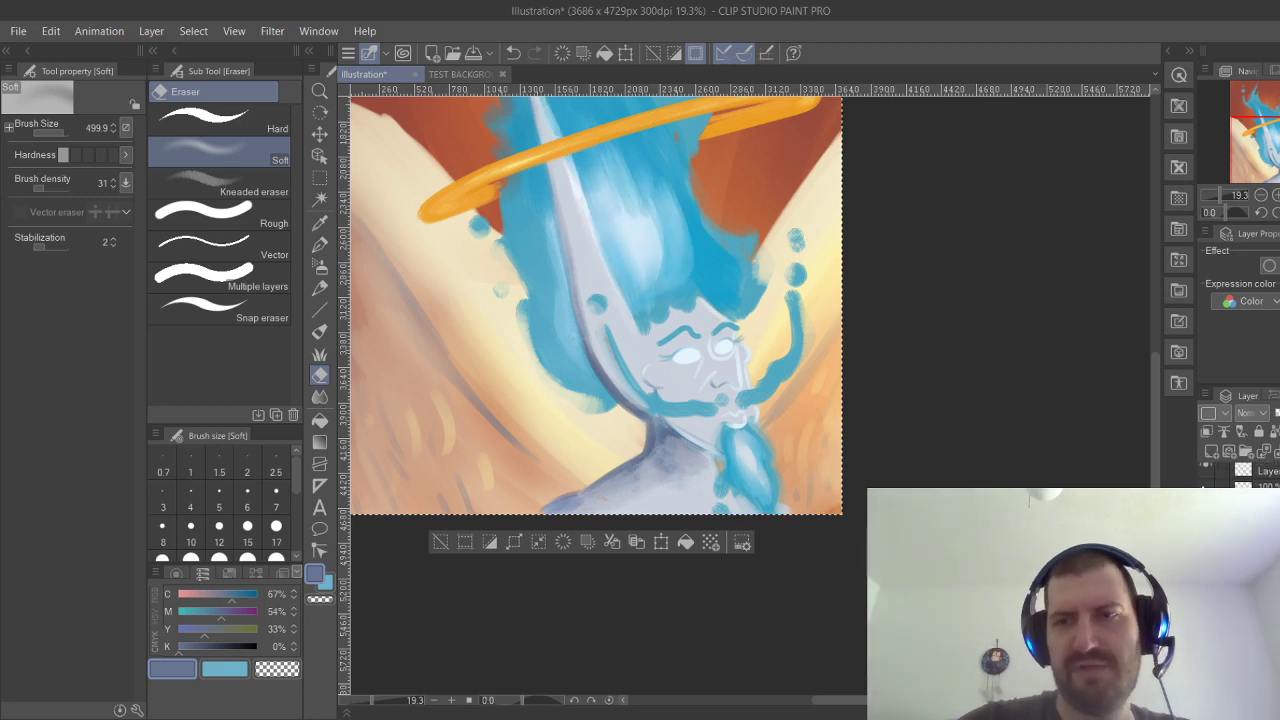
click(1206, 546)
click(1206, 546)
scroll(1243, 477, up, 3)
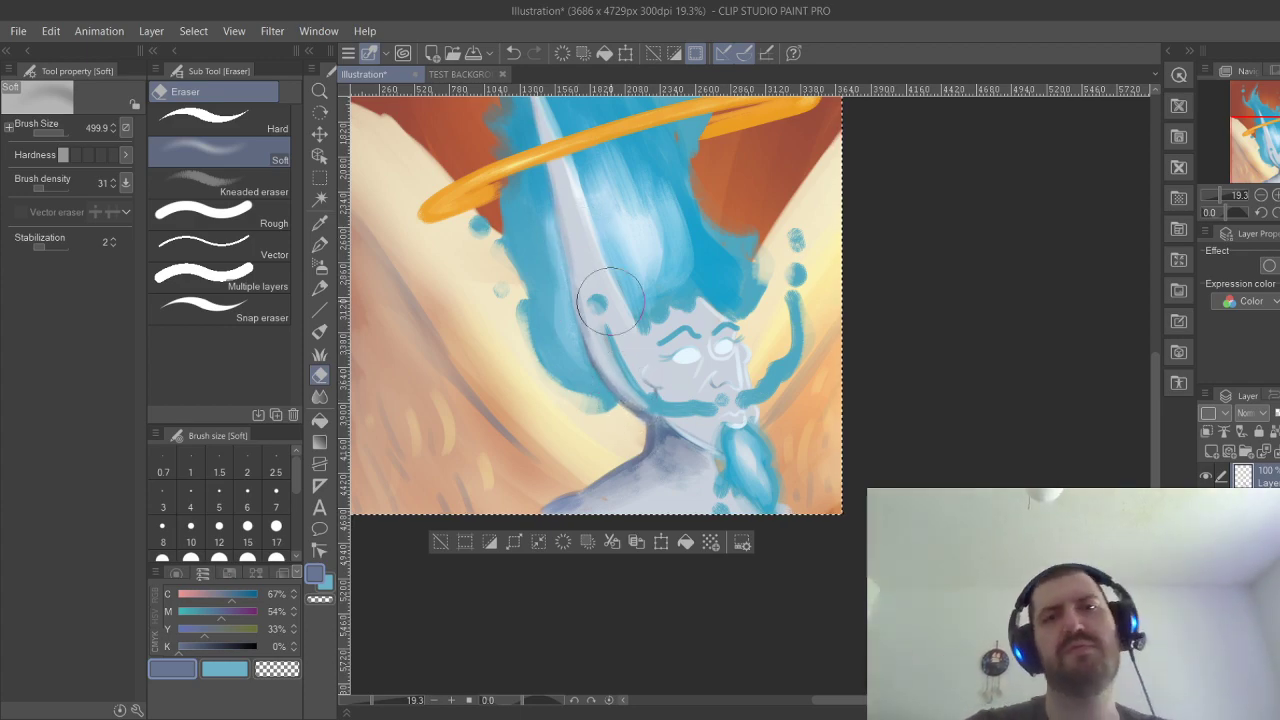
Mix pale yellow with Y at 21% and brush a size-69.0 Gouache highlight along the front band near the halo's left end.
scroll(830, 410, down, 2)
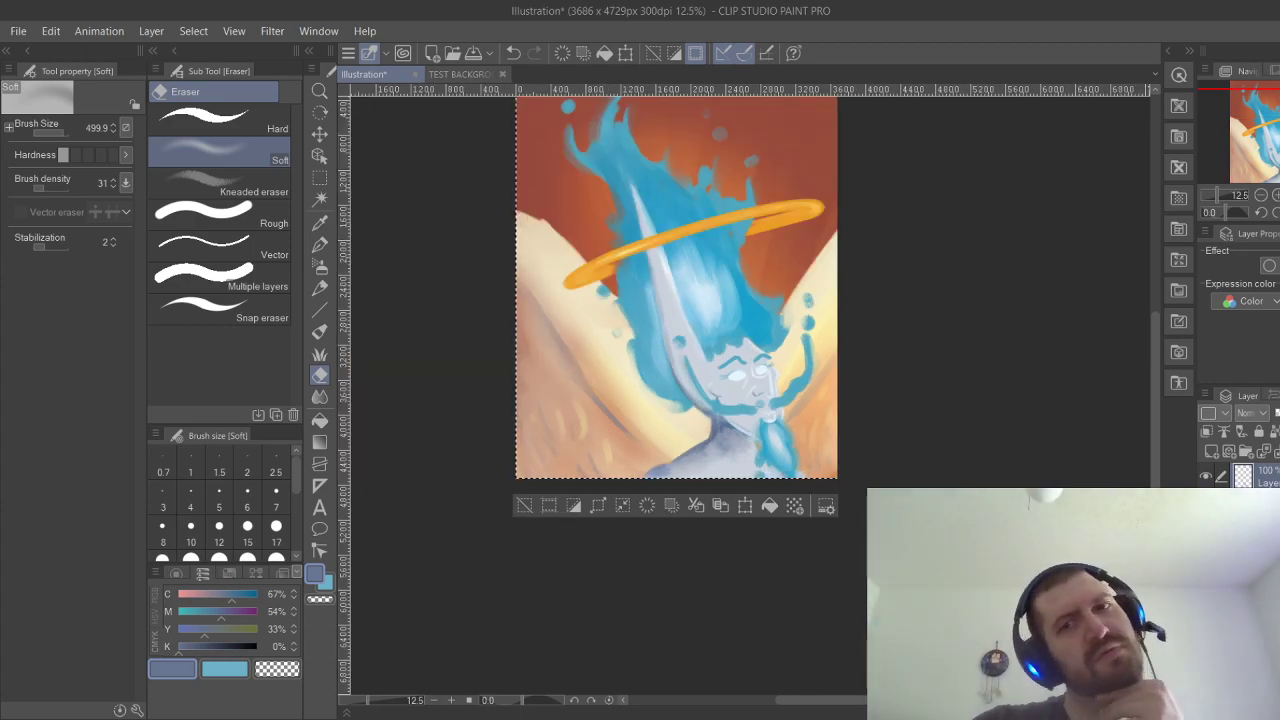
drag(715, 290, 670, 391)
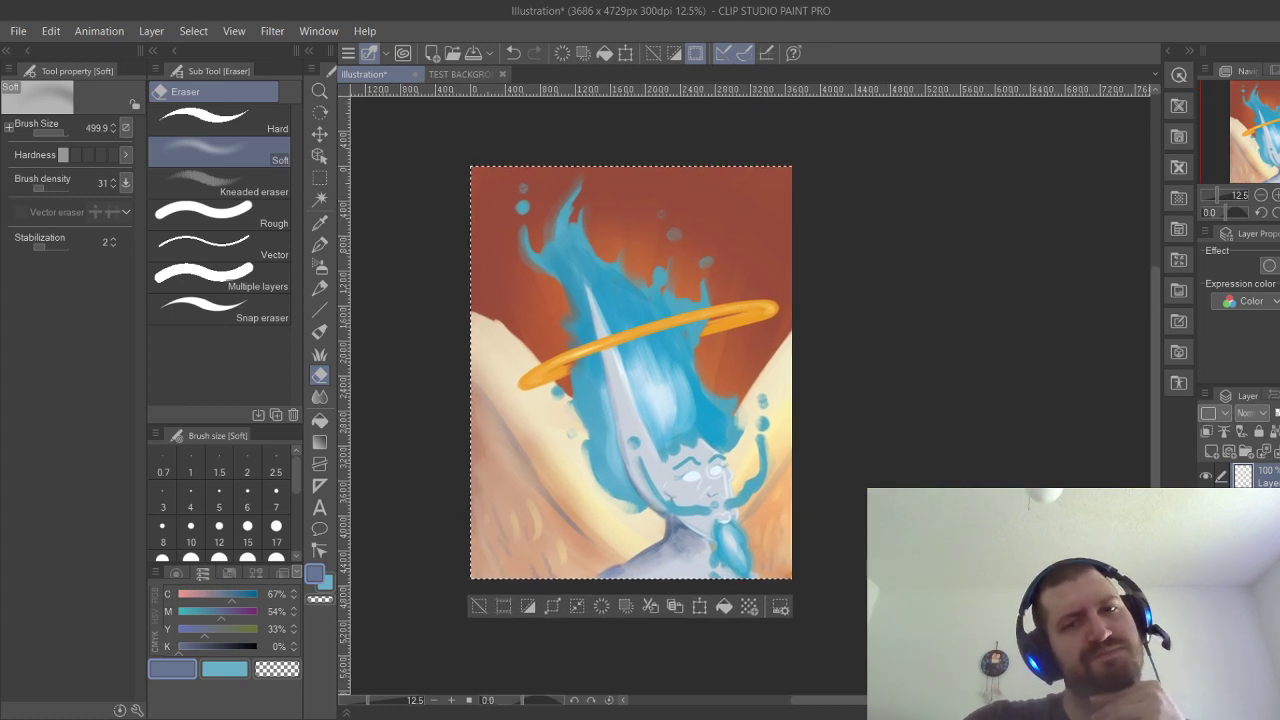
scroll(783, 387, up, 4)
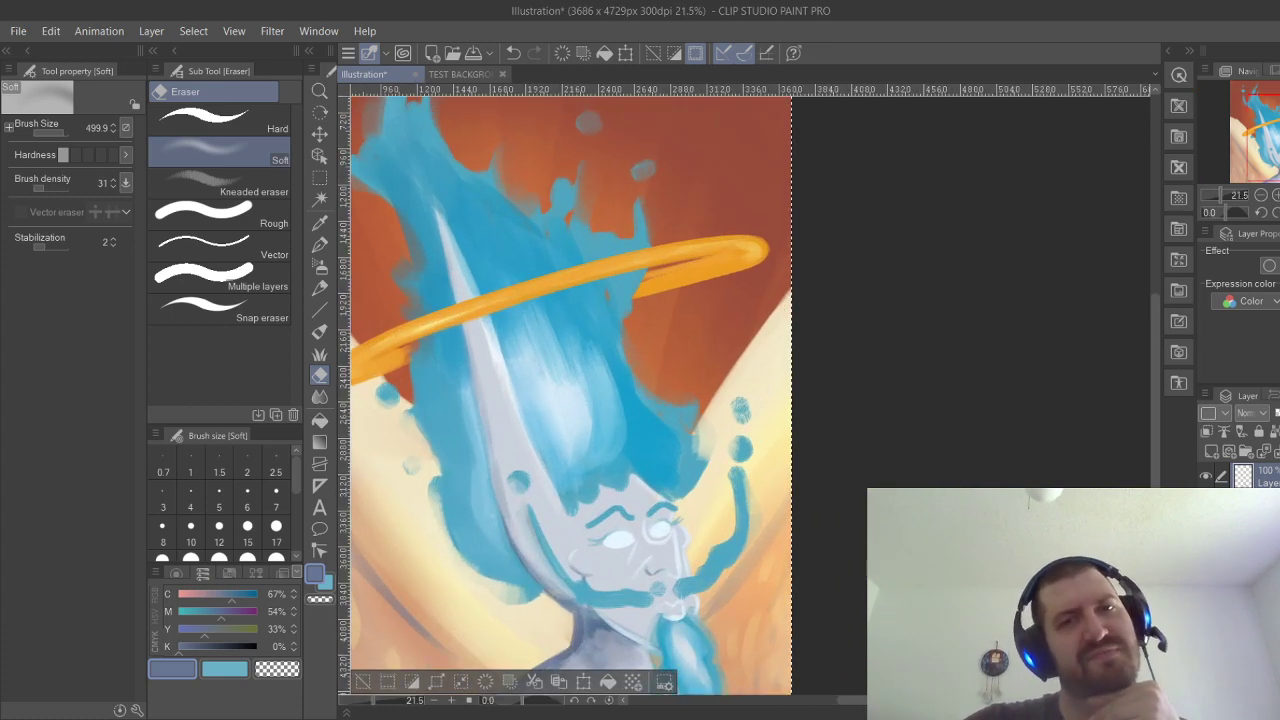
drag(760, 400, 981, 299)
drag(930, 420, 923, 339)
scroll(750, 390, up, 3)
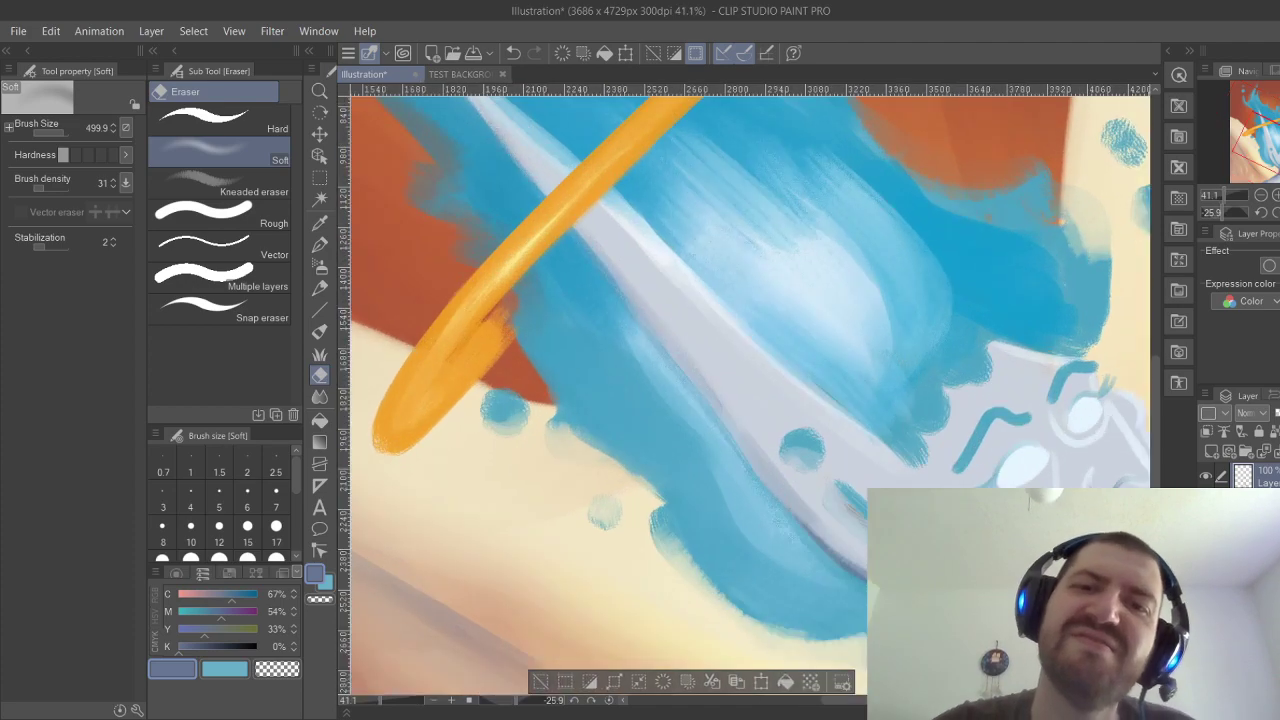
drag(930, 400, 925, 434)
scroll(750, 390, down, 1)
drag(760, 370, 779, 437)
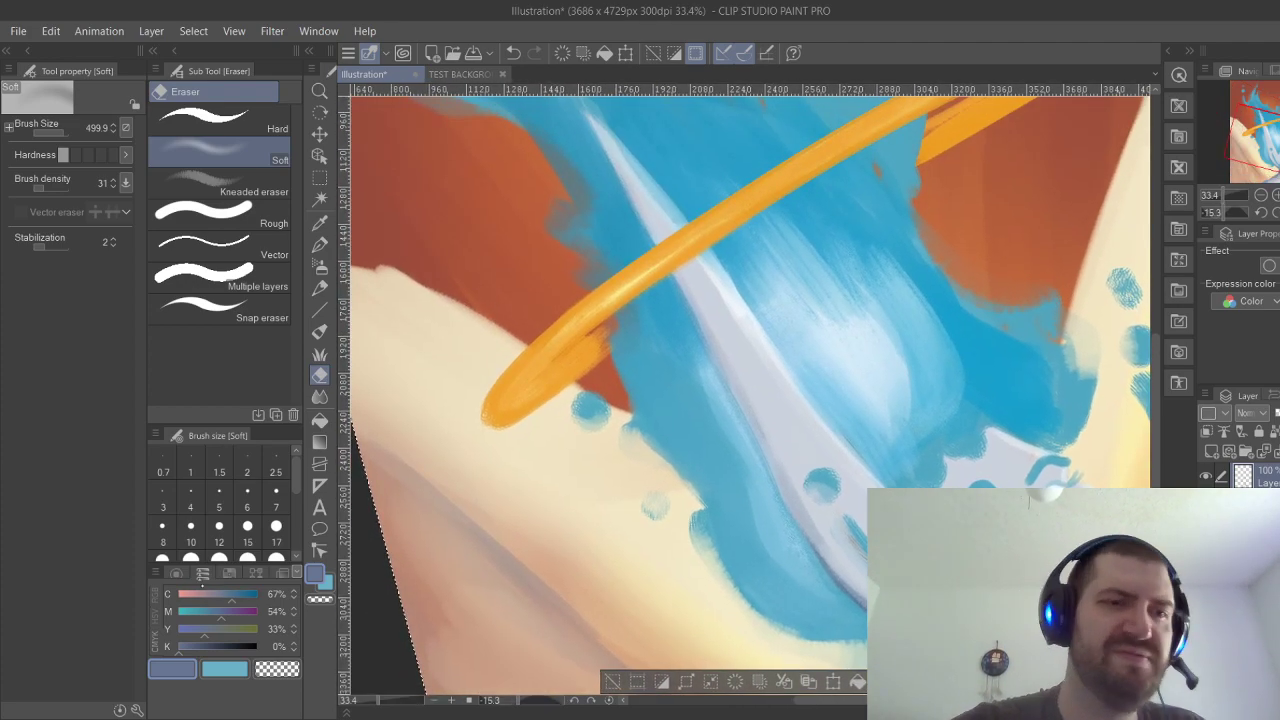
drag(200, 593, 174, 622)
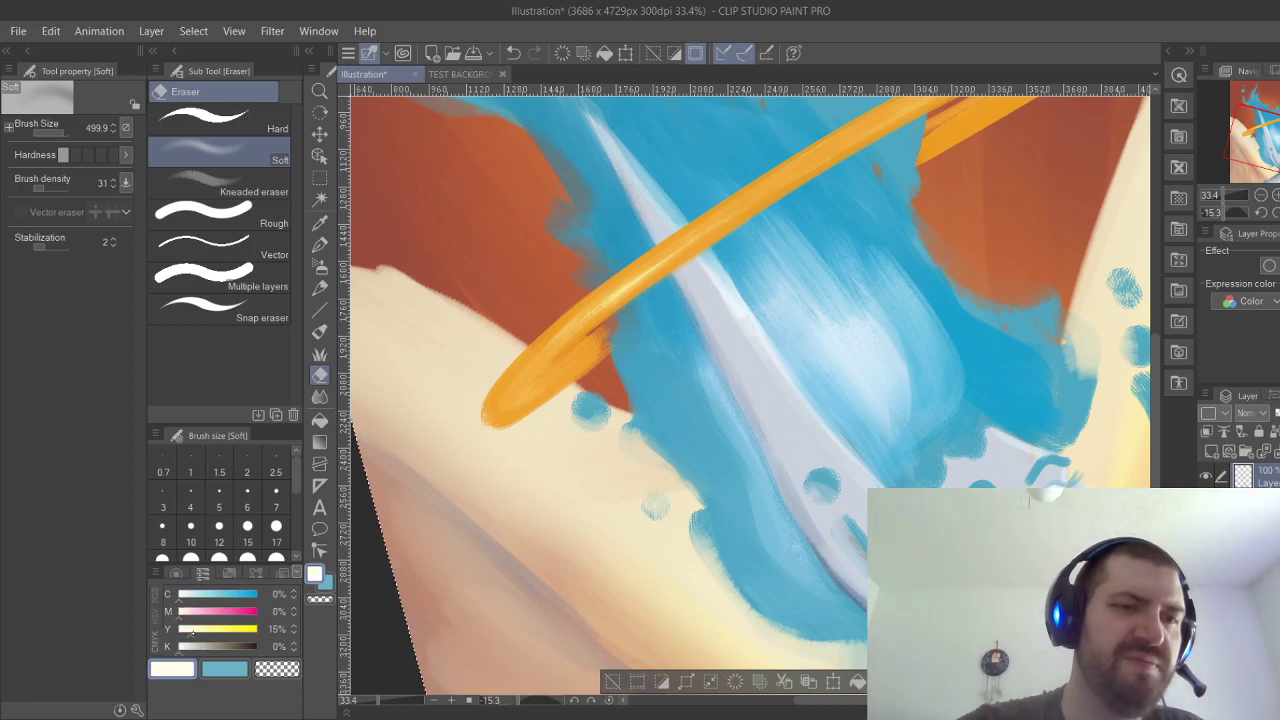
key(b)
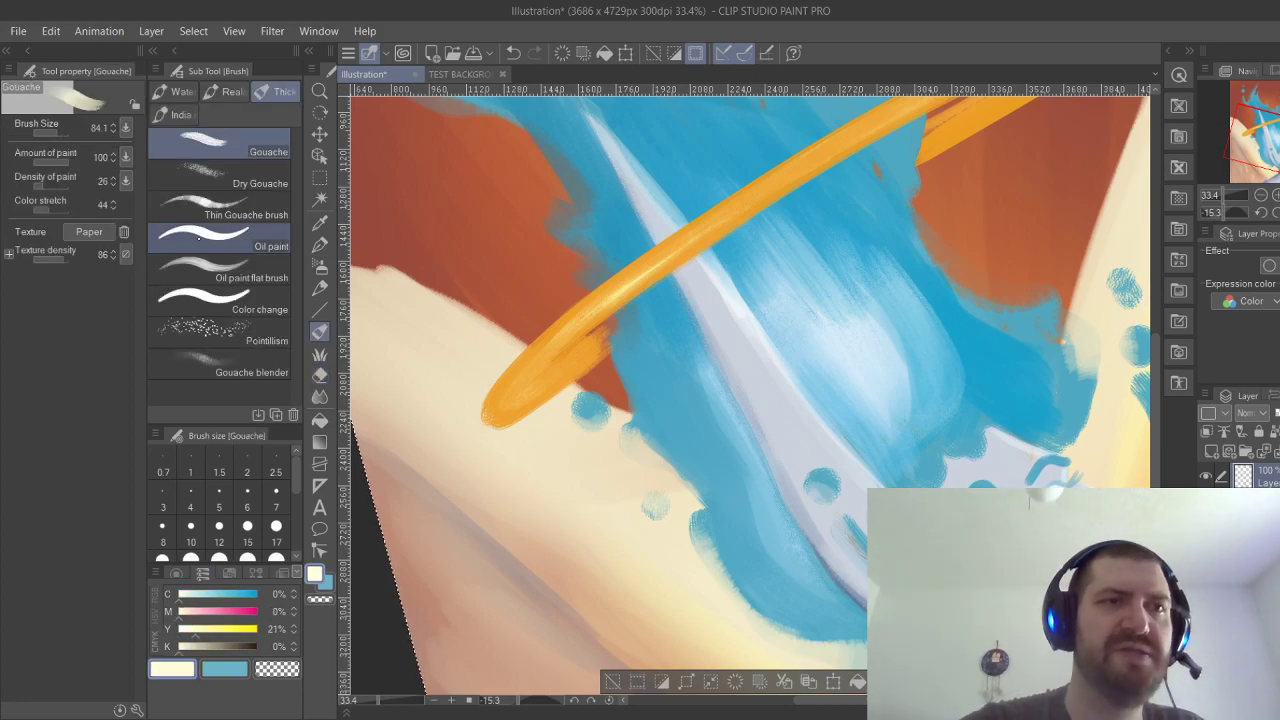
key(])
key(])
key(])
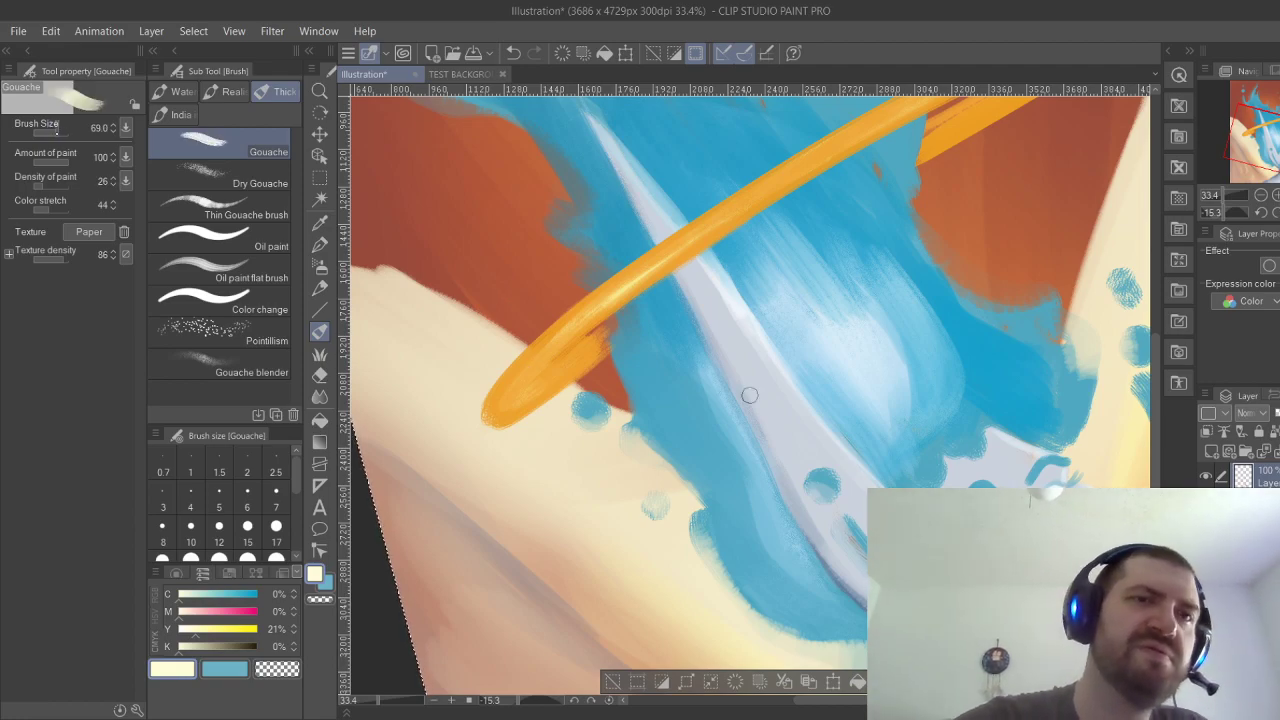
drag(555, 353, 733, 196)
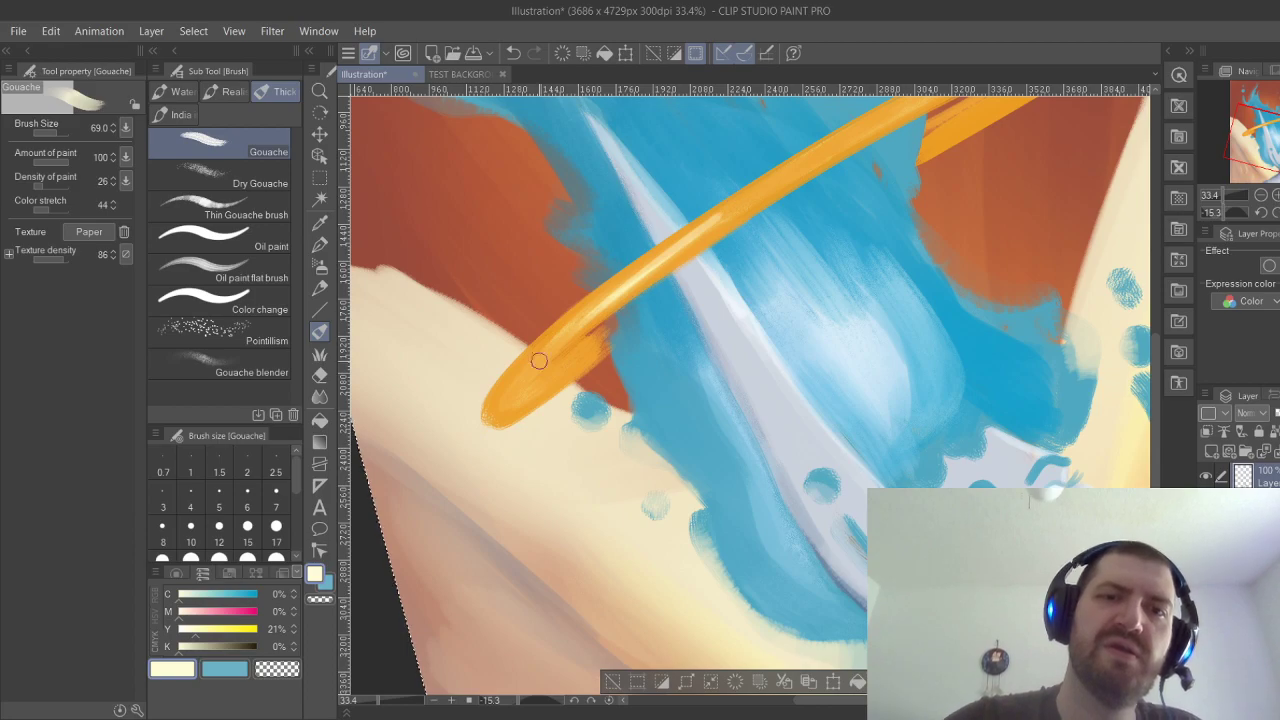
drag(539, 360, 771, 183)
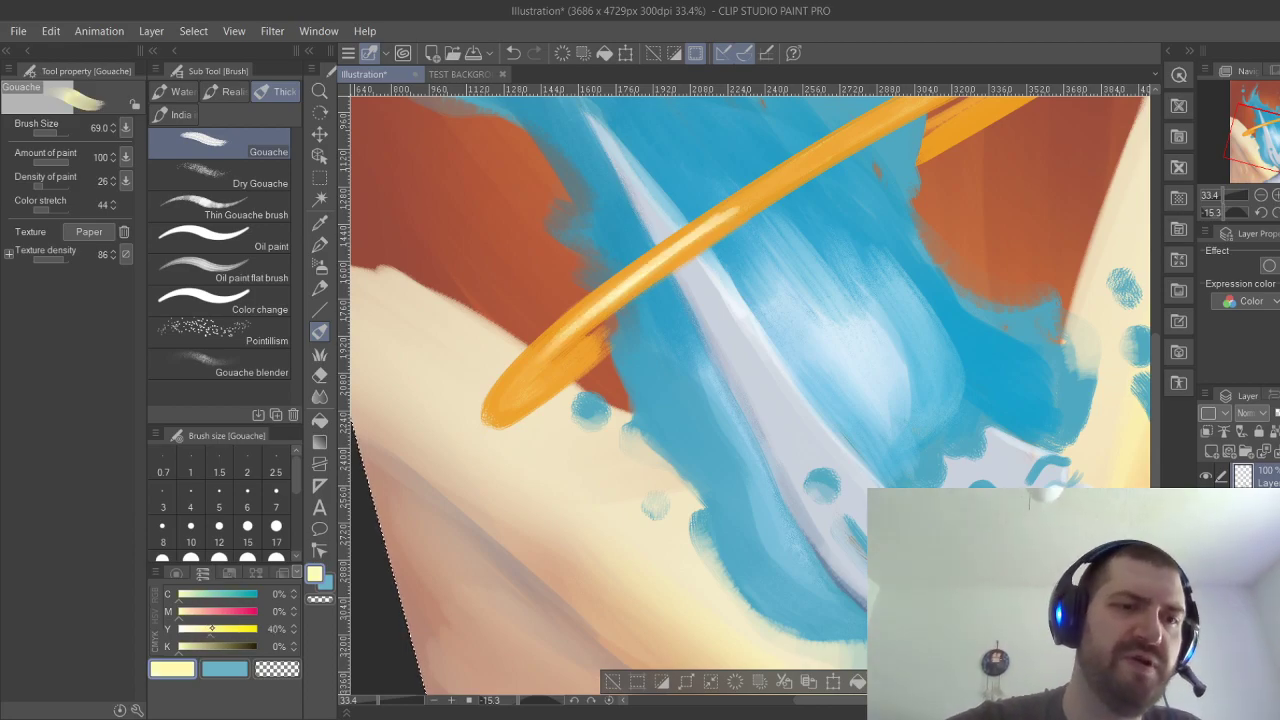
Raise the highlight colour to Y40 and extend the streak along the halo's front band, across the hair to its right tip.
drag(544, 357, 774, 186)
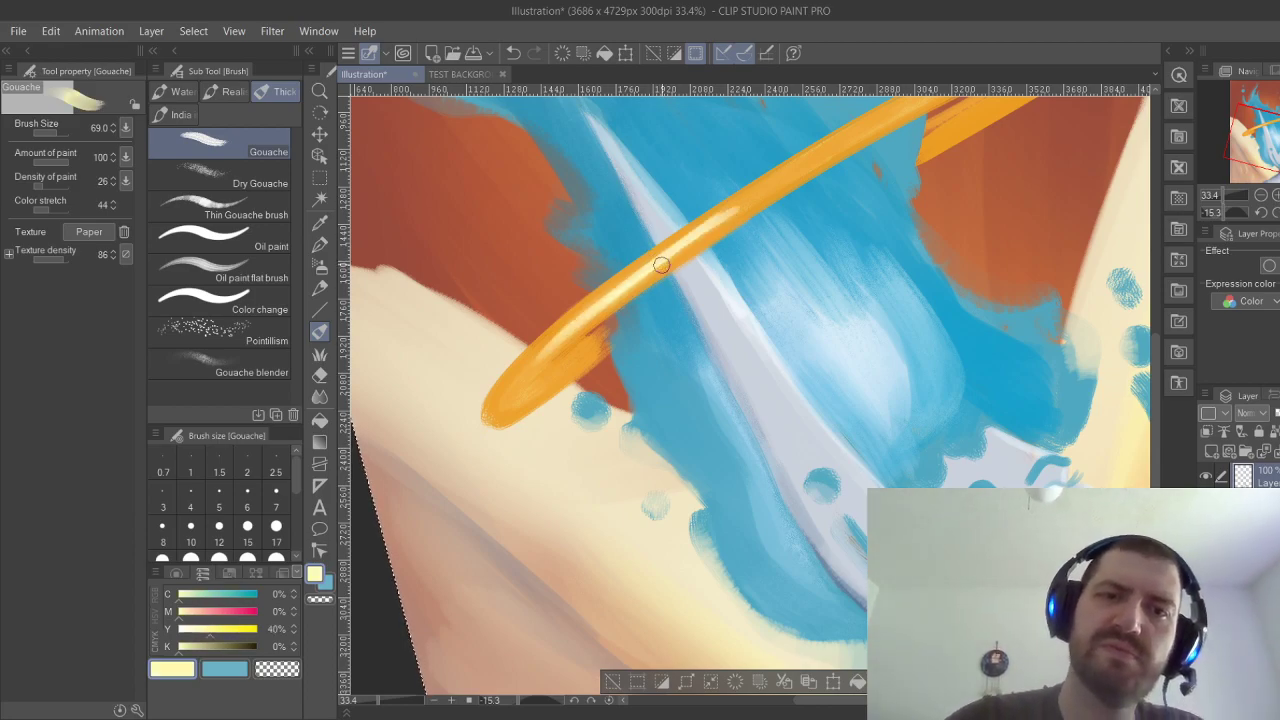
mouse_move(711, 223)
mouse_down()
mouse_move(622, 338)
mouse_move(747, 201)
mouse_up()
drag(595, 357, 714, 238)
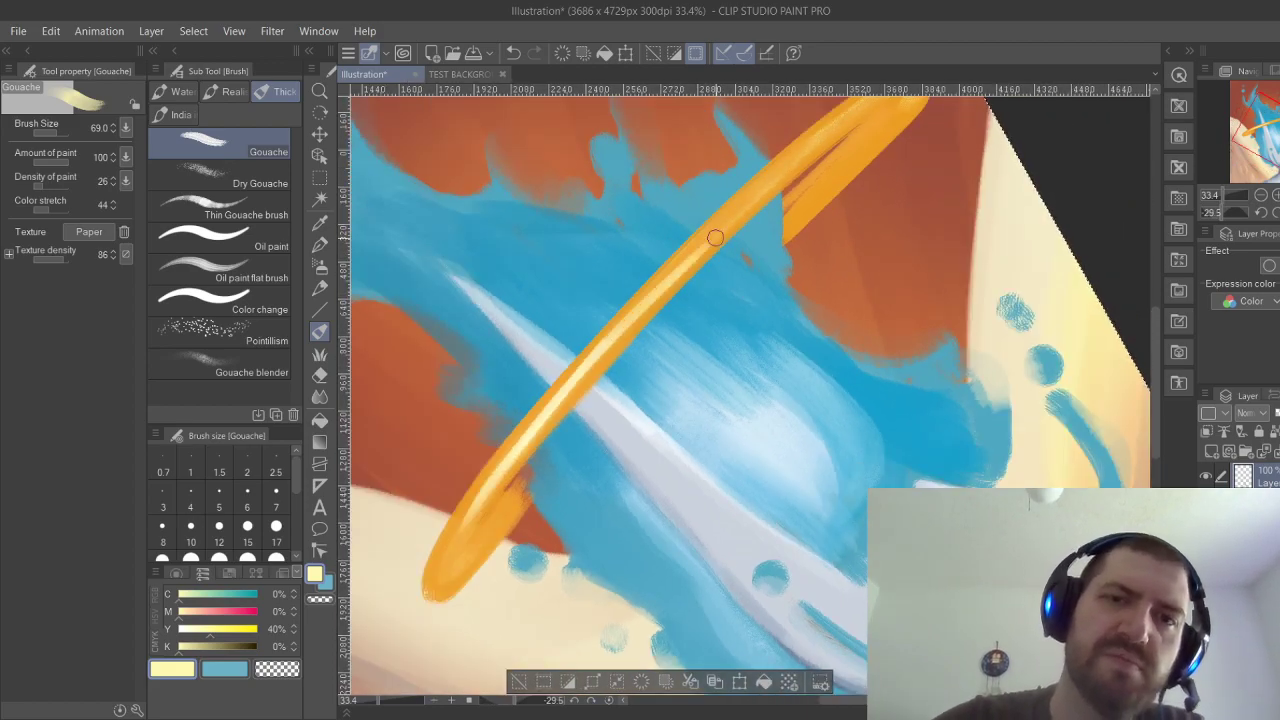
drag(626, 326, 783, 174)
drag(599, 353, 770, 188)
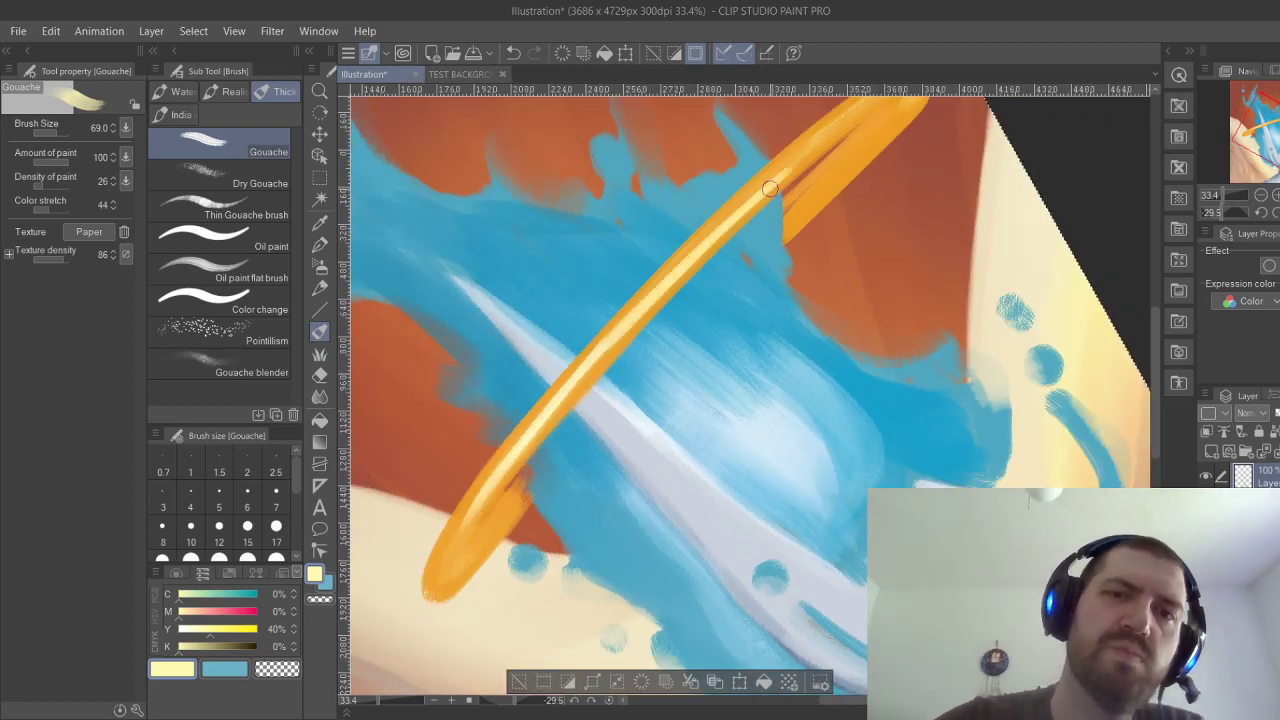
drag(584, 368, 778, 165)
drag(609, 338, 865, 103)
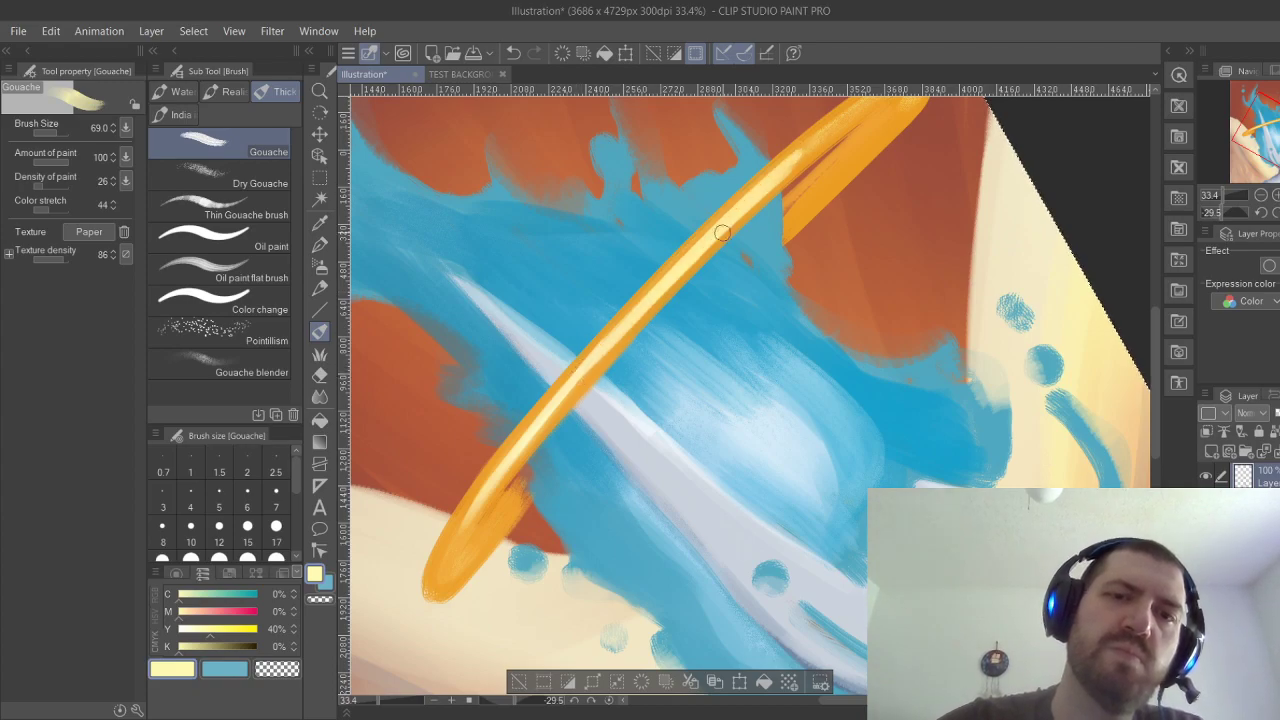
mouse_move(808, 141)
mouse_down()
mouse_move(674, 308)
mouse_move(745, 211)
mouse_up()
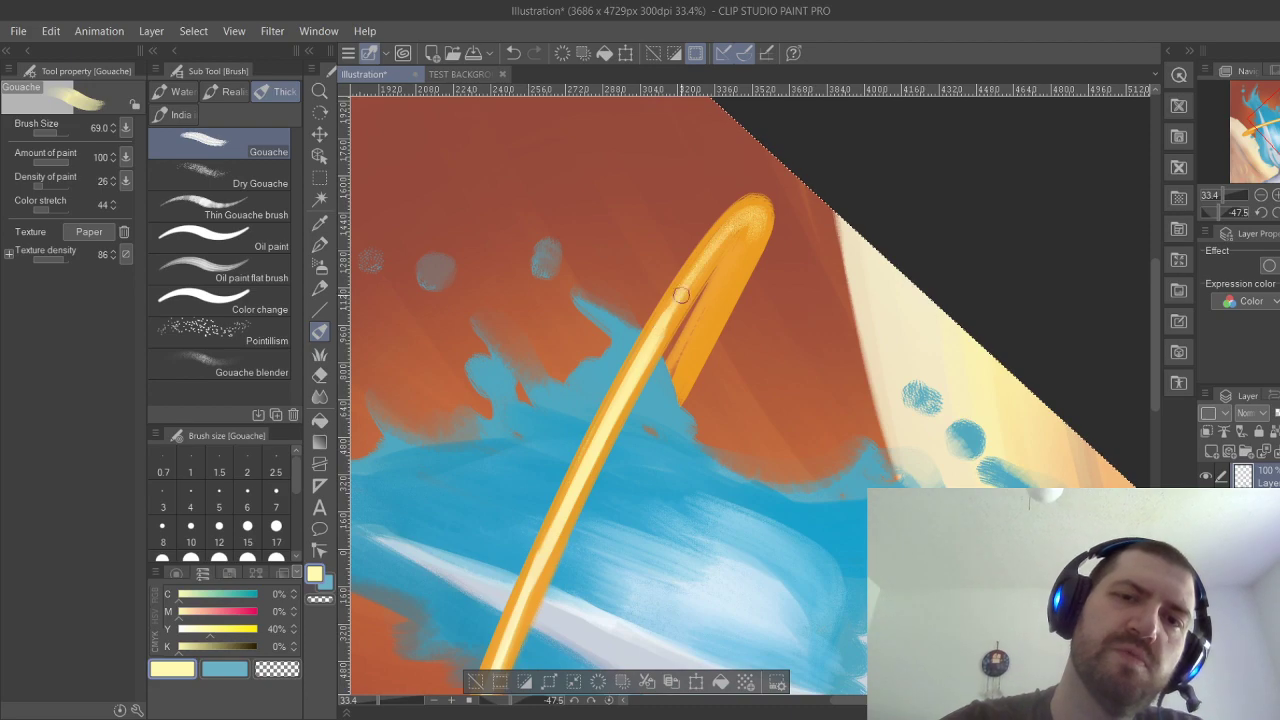
drag(662, 335, 747, 207)
drag(660, 335, 751, 211)
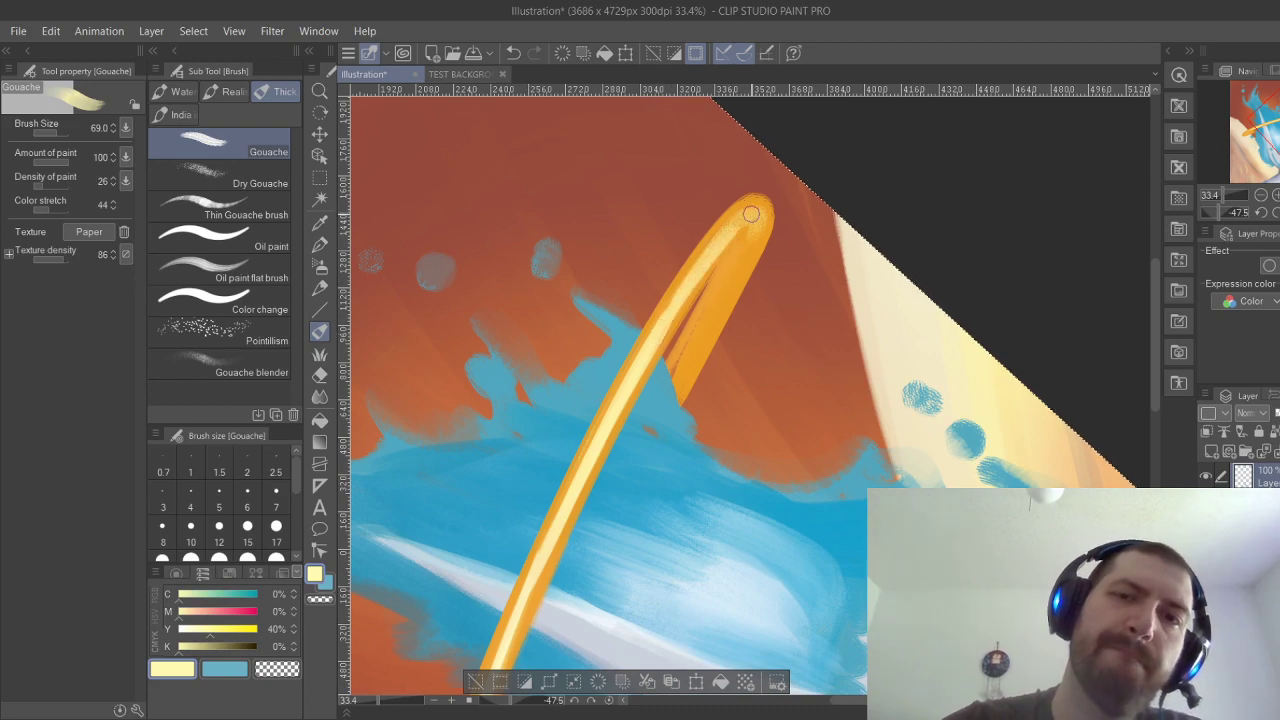
Try a pale yellow highlight down the halo's rear band from the right tip, and undo those strokes.
mouse_move(709, 265)
mouse_down()
mouse_move(766, 226)
mouse_move(733, 231)
mouse_move(746, 258)
mouse_move(751, 226)
mouse_move(735, 267)
mouse_move(754, 236)
mouse_move(717, 325)
mouse_up()
drag(745, 237, 691, 360)
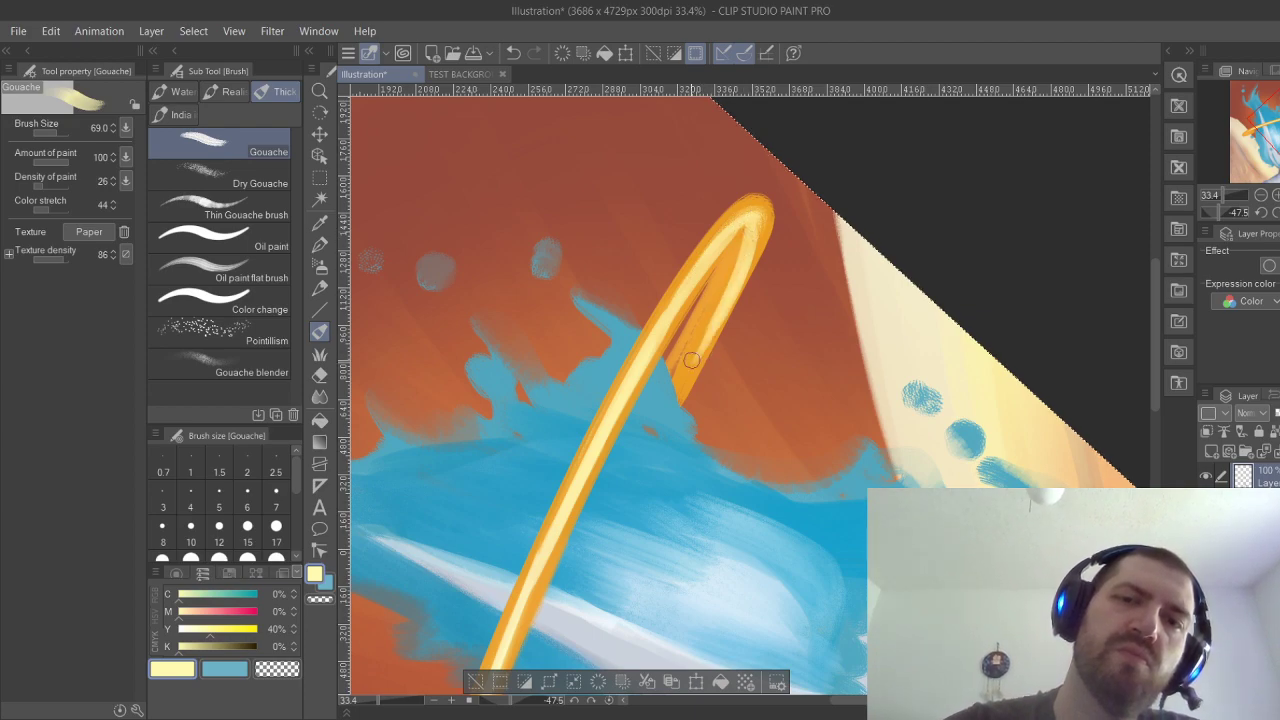
key(ctrl+z)
key(ctrl+z)
key(ctrl+z)
key(ctrl+z)
key(ctrl+z)
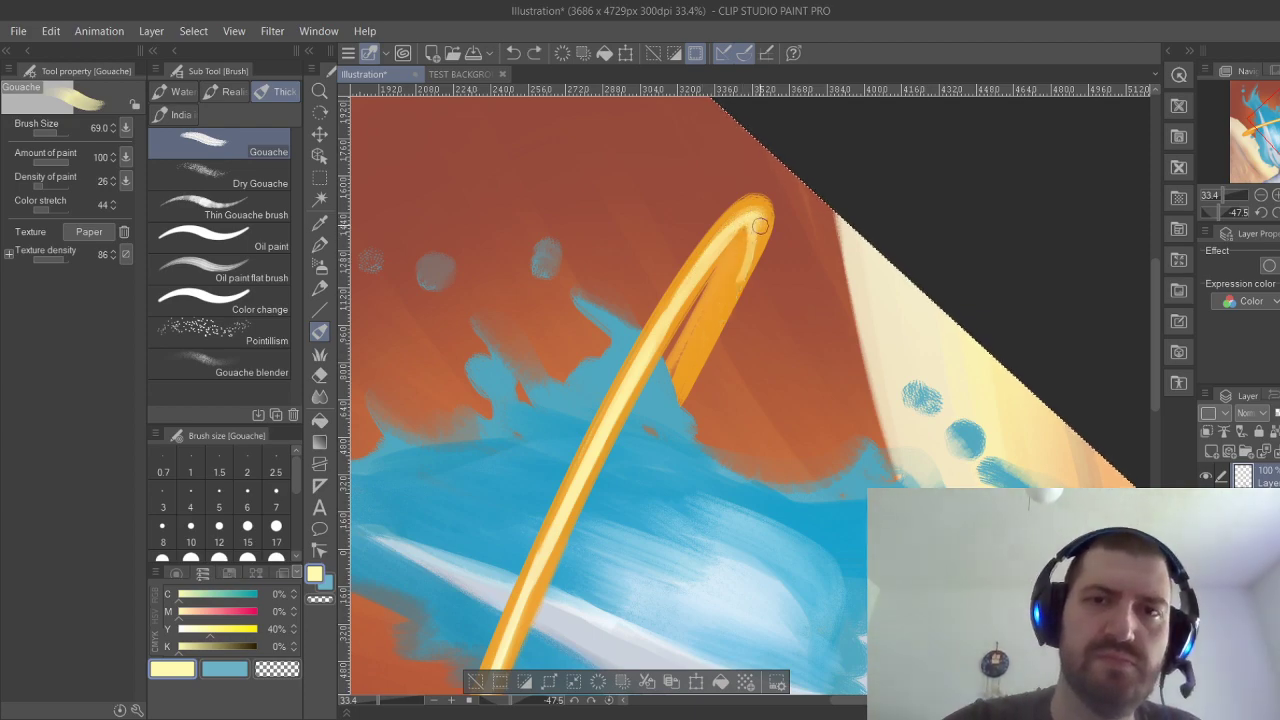
Repaint the highlight down the halo's rear band and brighten the right tip, enlarging the Gouache brush to 152.3.
drag(749, 224, 727, 273)
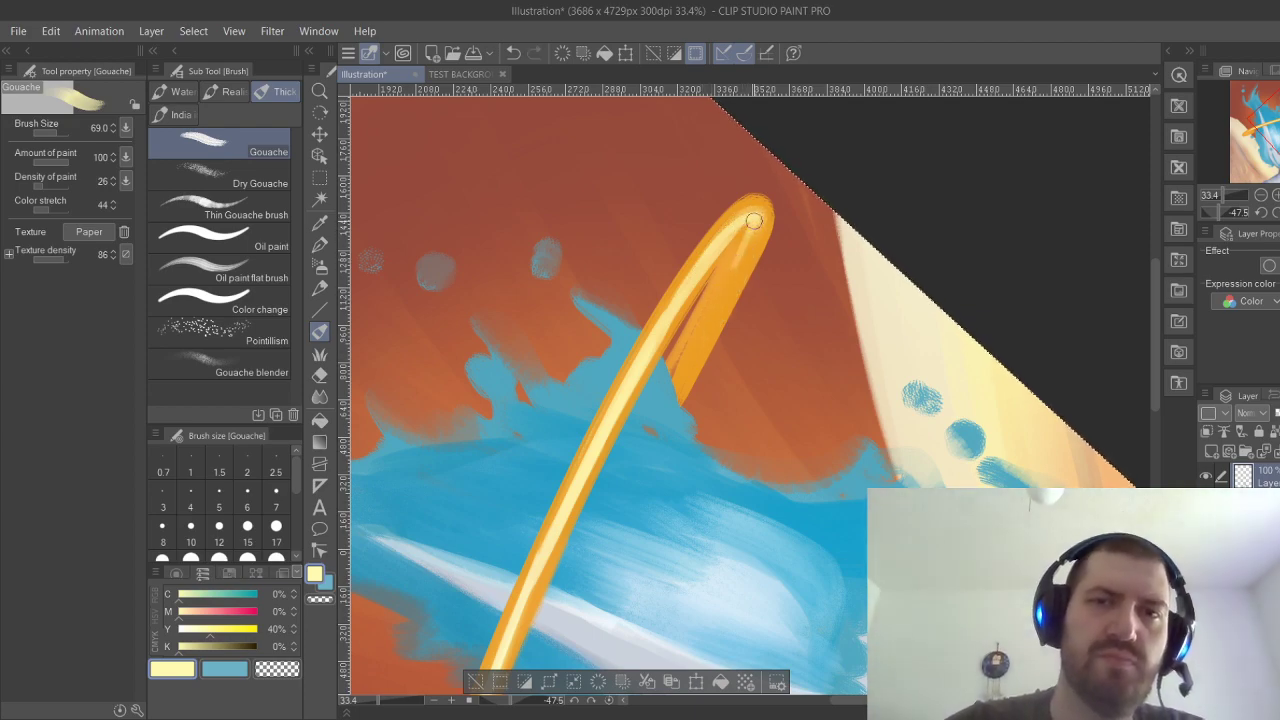
drag(748, 227, 703, 329)
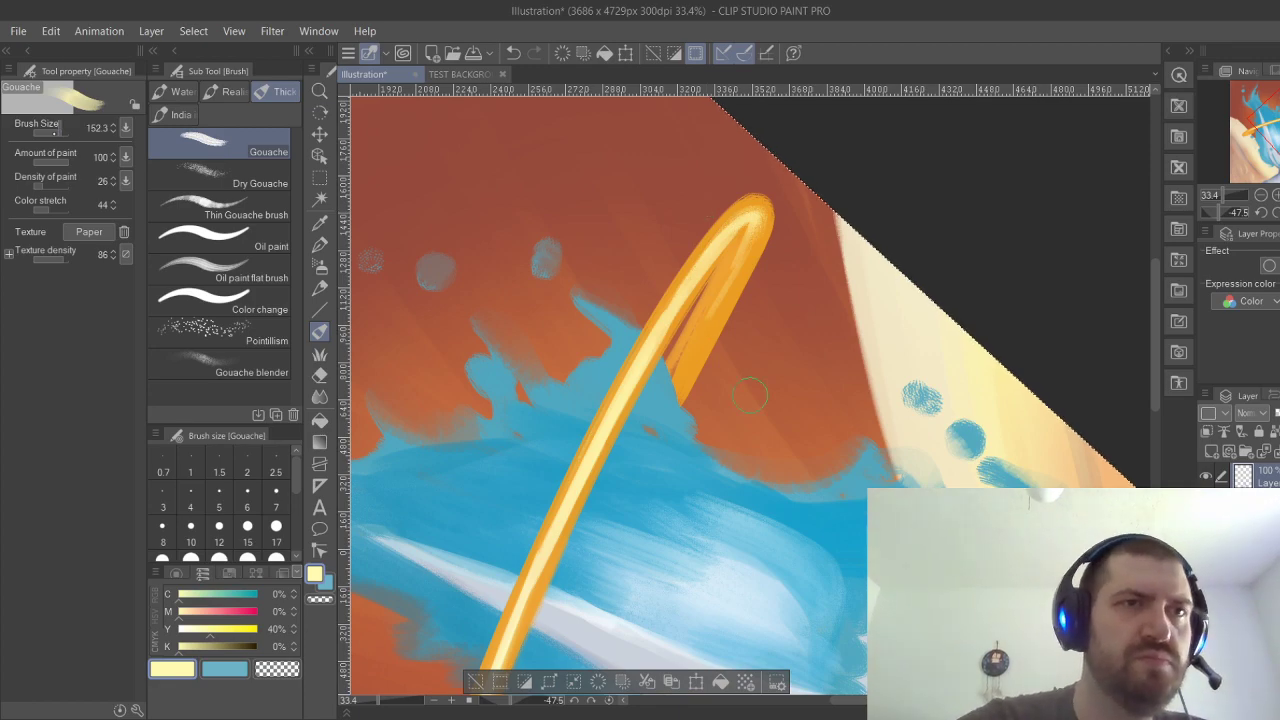
drag(747, 234, 683, 366)
mouse_move(747, 226)
mouse_down()
mouse_move(714, 253)
mouse_move(736, 253)
mouse_move(751, 221)
mouse_move(690, 278)
mouse_move(673, 302)
mouse_move(746, 222)
mouse_move(711, 258)
mouse_move(746, 239)
mouse_move(643, 347)
mouse_up()
mouse_move(717, 257)
mouse_down()
mouse_move(648, 346)
mouse_move(661, 324)
mouse_up()
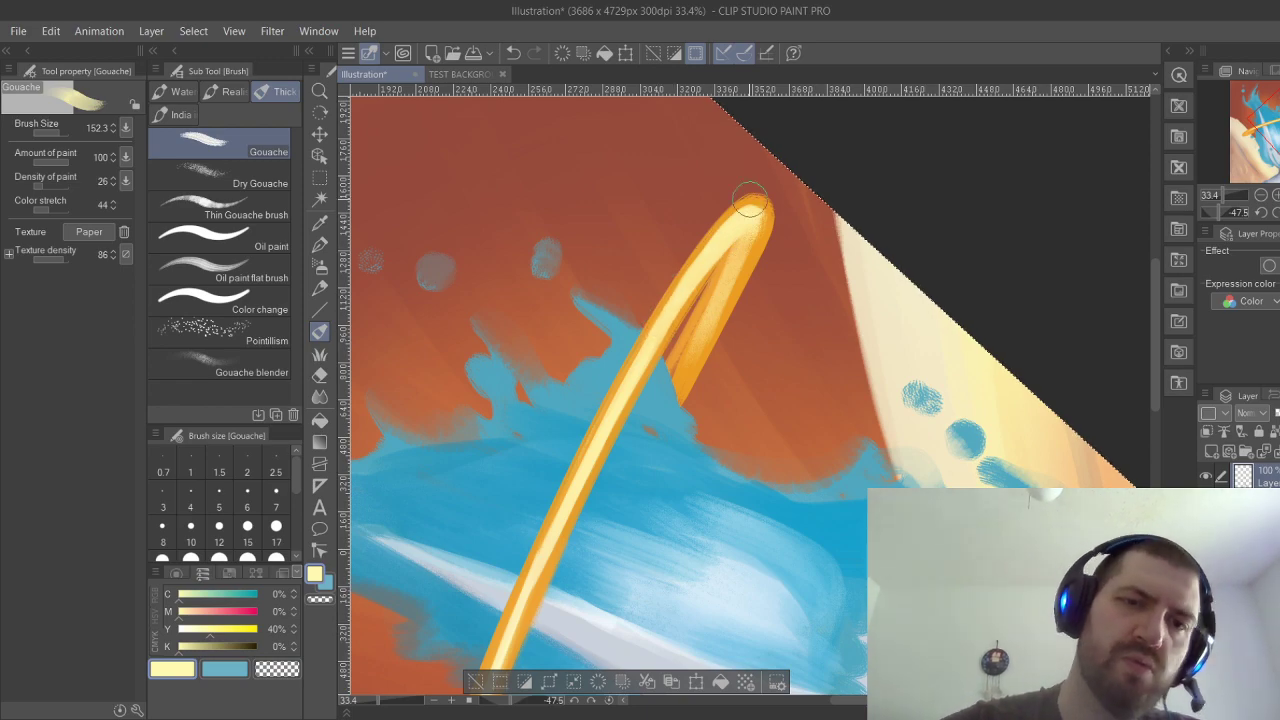
Brush soft pale yellow highlights around the halo's left end and blend them up into the front band's streak.
drag(750, 199, 678, 119)
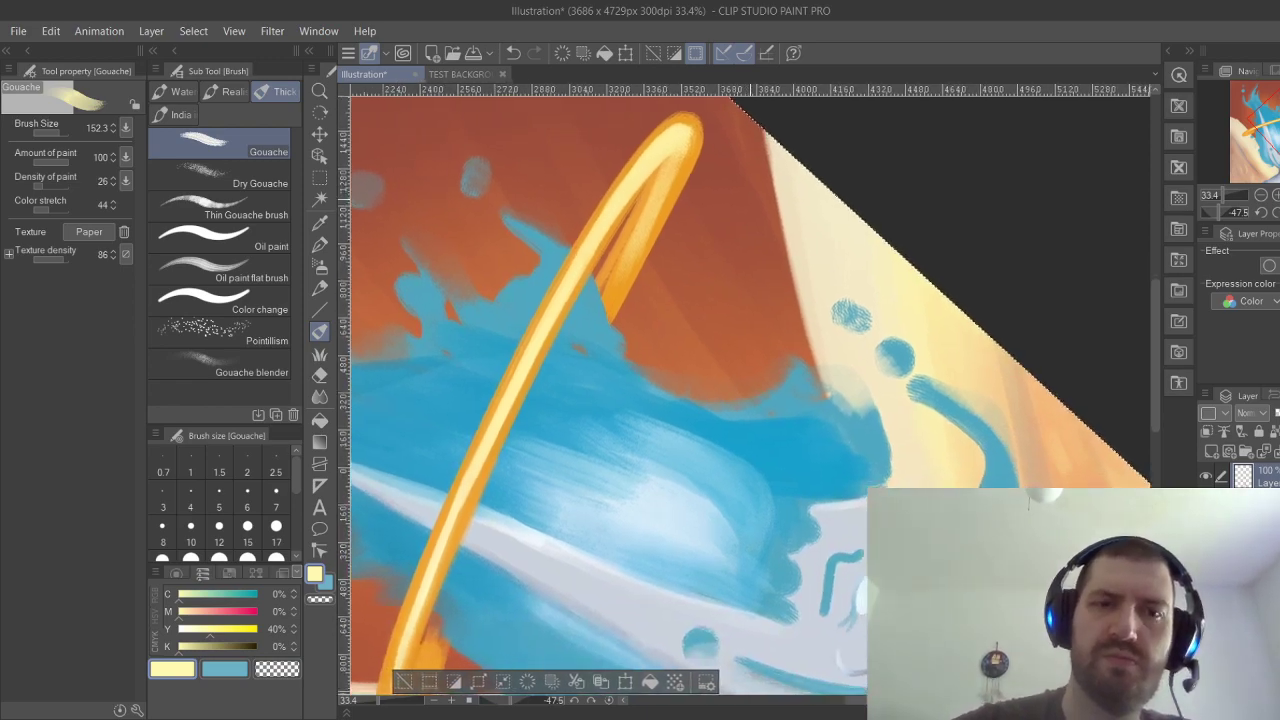
drag(520, 480, 698, 296)
drag(560, 522, 589, 386)
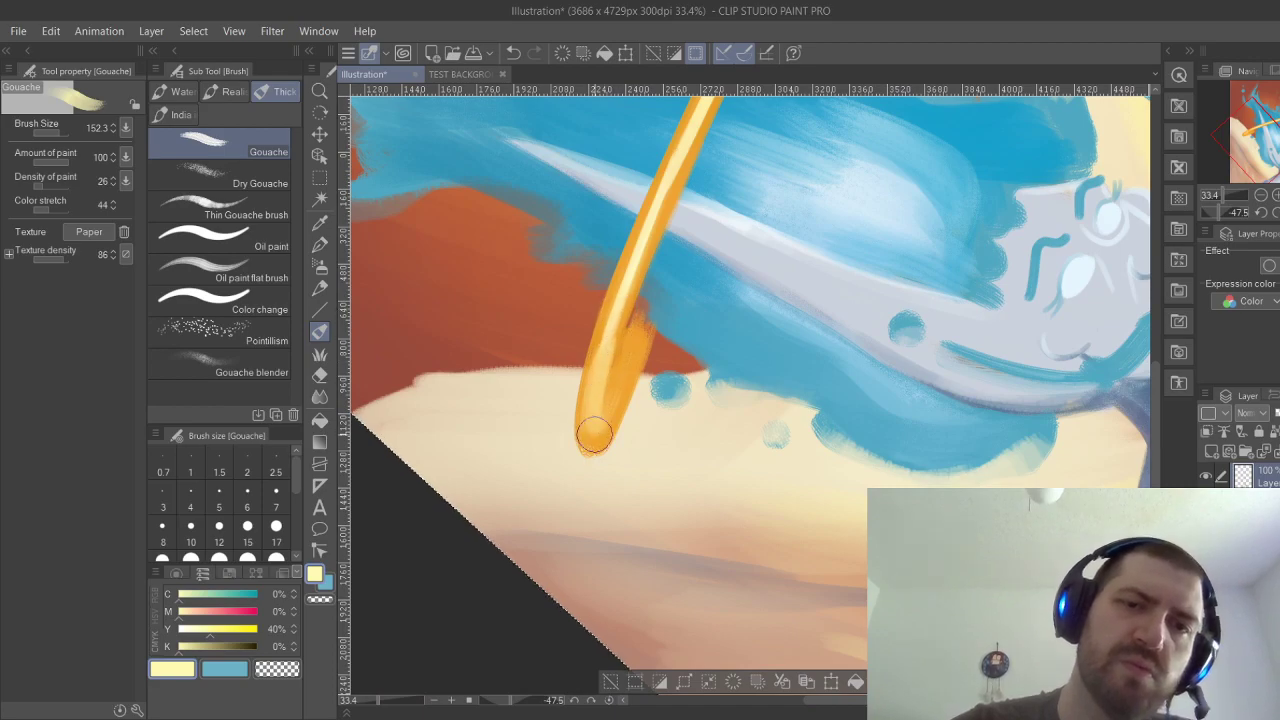
drag(594, 434, 615, 342)
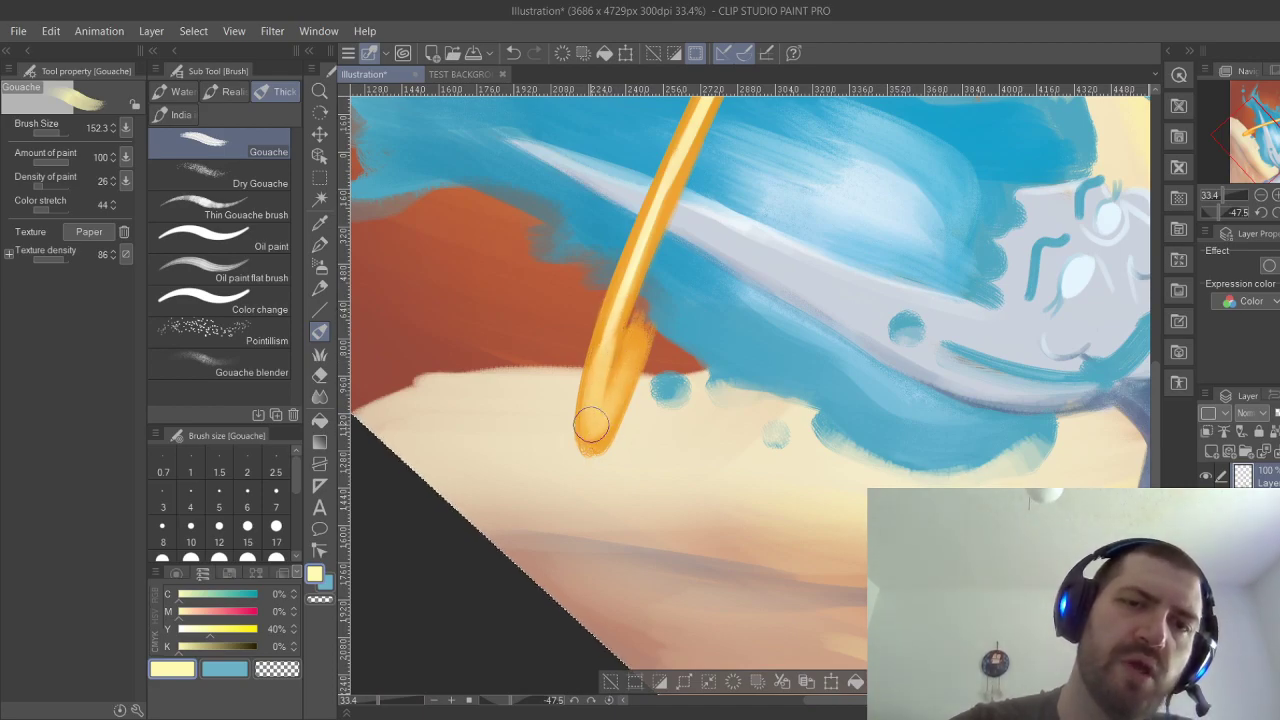
drag(591, 424, 629, 274)
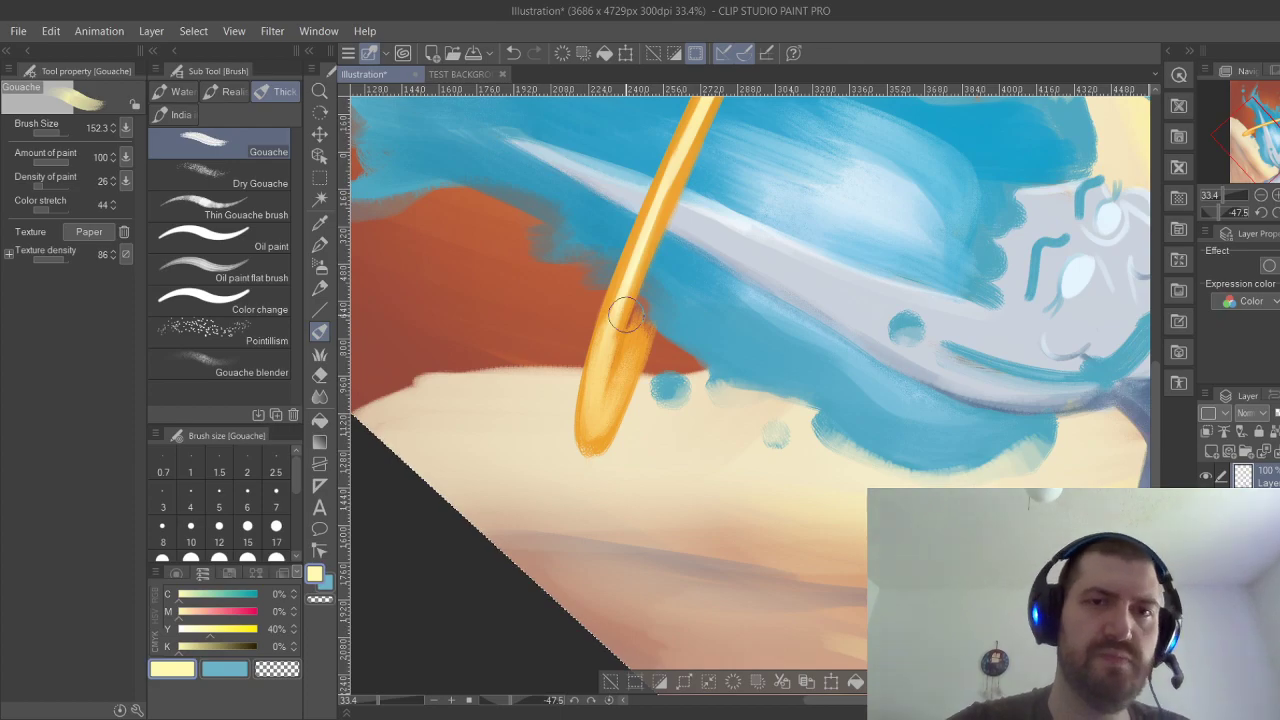
Sample the eye's pale blue and brush it with Gouache over the hair highlight beside the long ear.
scroll(888, 340, down, 1)
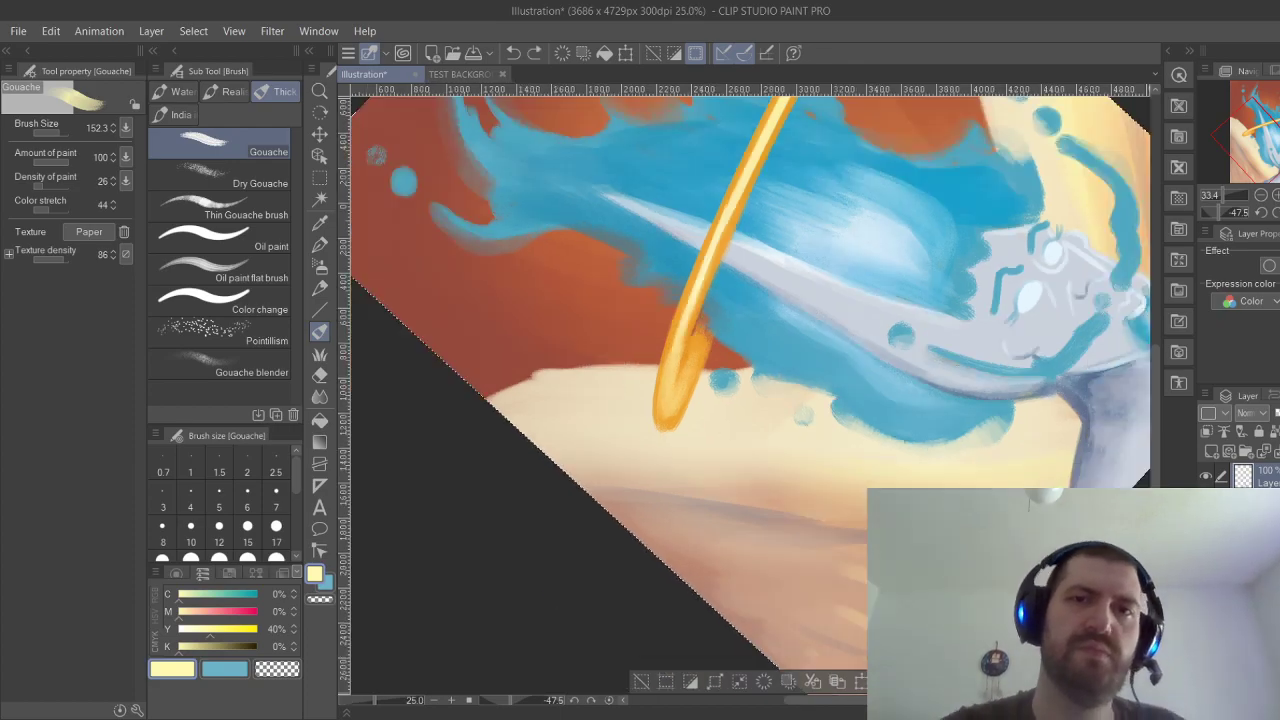
mouse_move(888, 340)
mouse_down()
mouse_move(820, 553)
mouse_move(720, 565)
mouse_up()
scroll(886, 377, down, 3)
drag(886, 377, 883, 346)
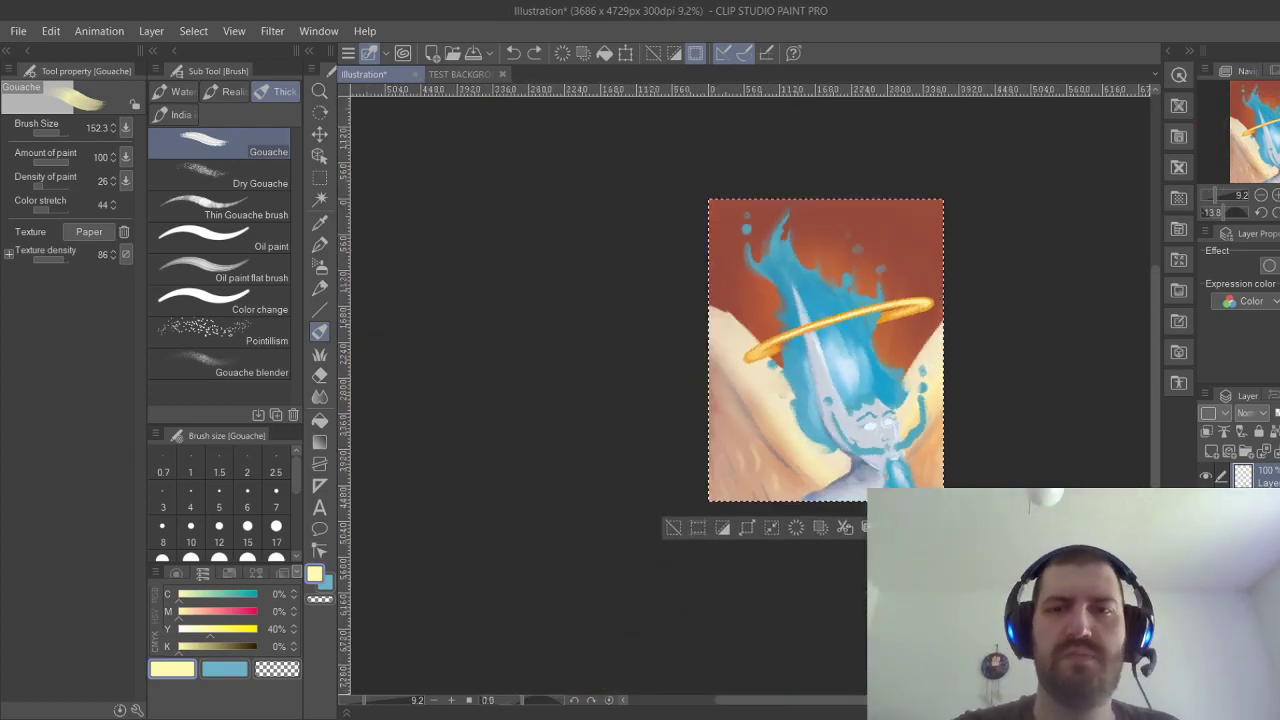
drag(944, 401, 851, 393)
scroll(851, 393, up, 3)
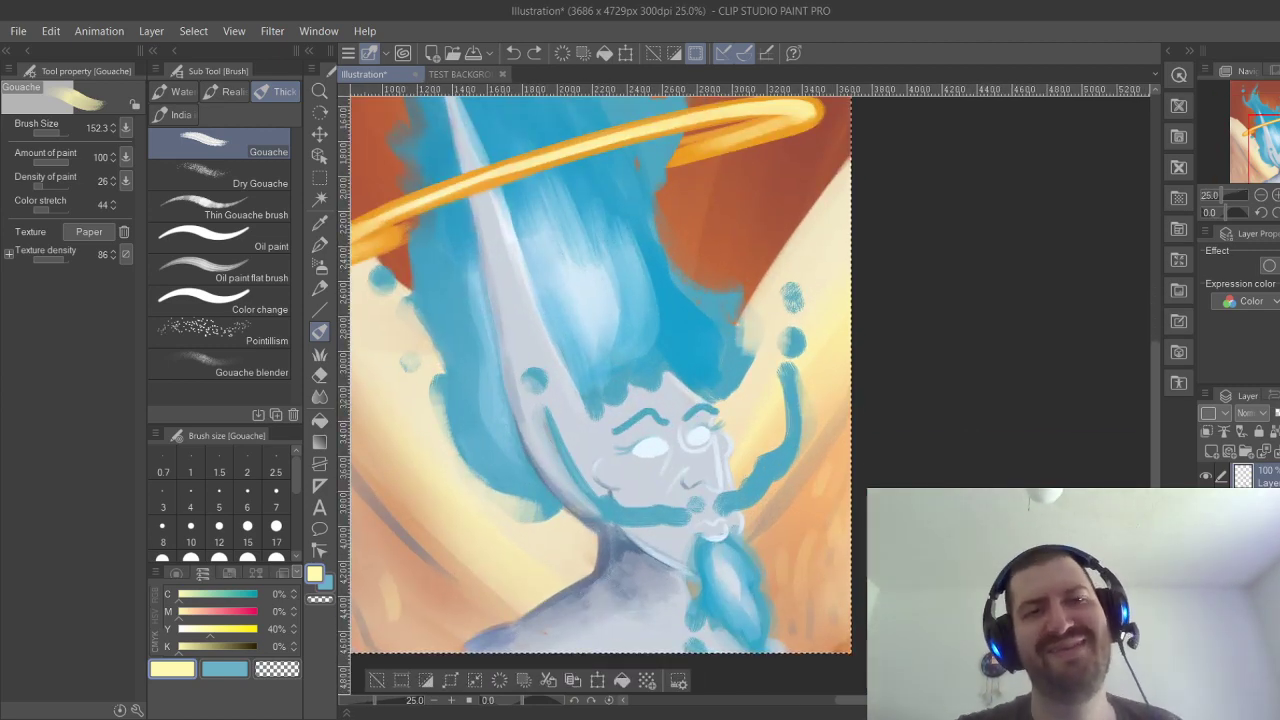
key(i)
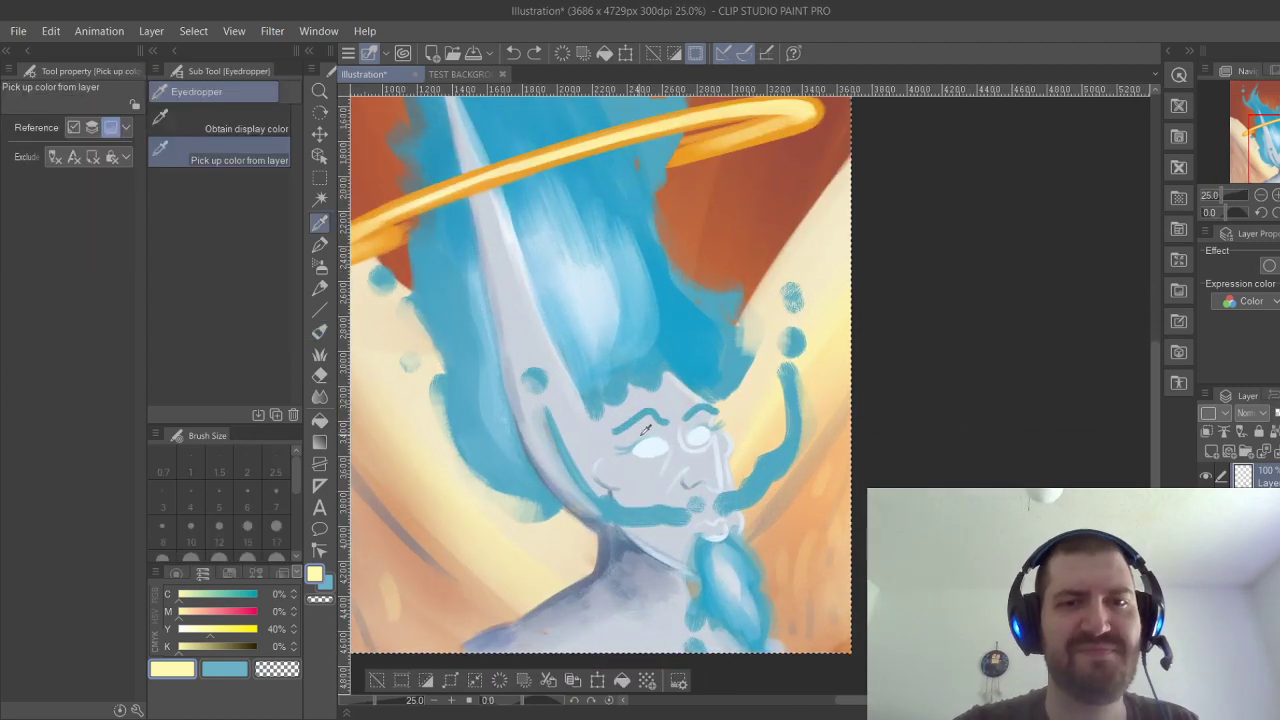
click(660, 443)
key(b)
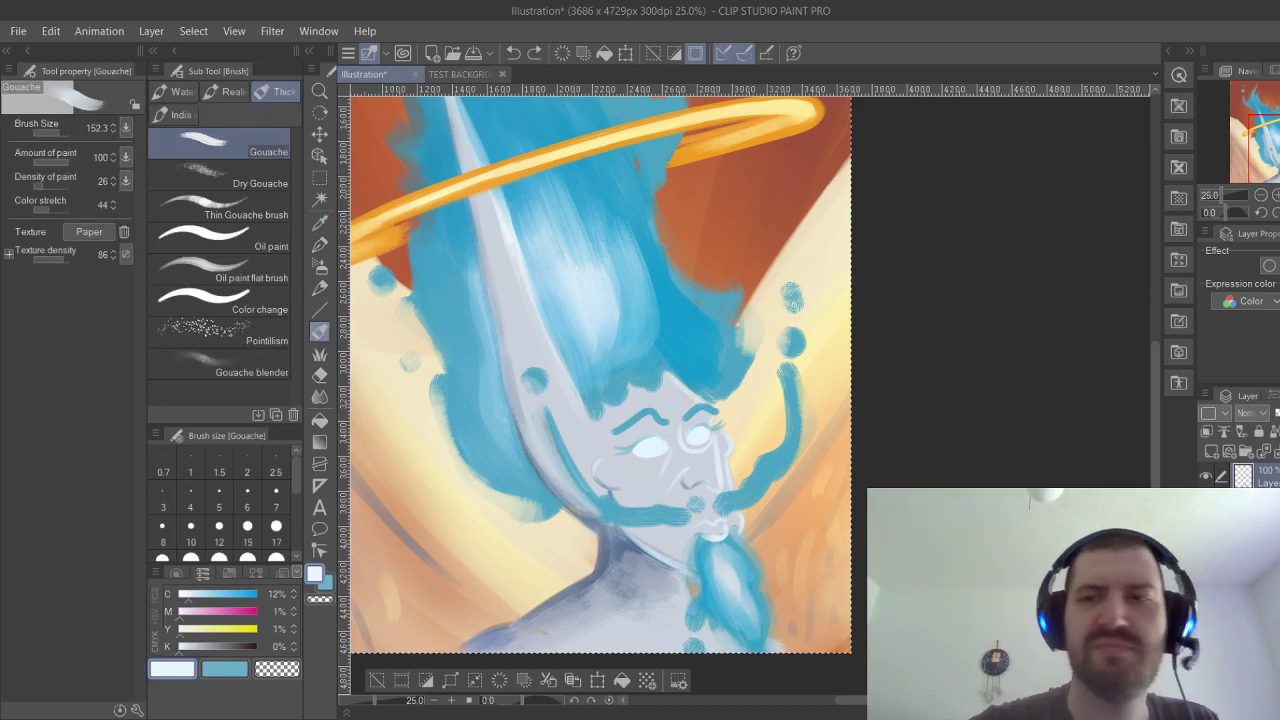
mouse_move(594, 354)
mouse_down()
mouse_move(541, 230)
mouse_move(582, 361)
mouse_move(540, 217)
mouse_move(587, 359)
mouse_move(553, 225)
mouse_move(578, 284)
mouse_move(593, 343)
mouse_move(575, 348)
mouse_move(608, 384)
mouse_move(586, 229)
mouse_up()
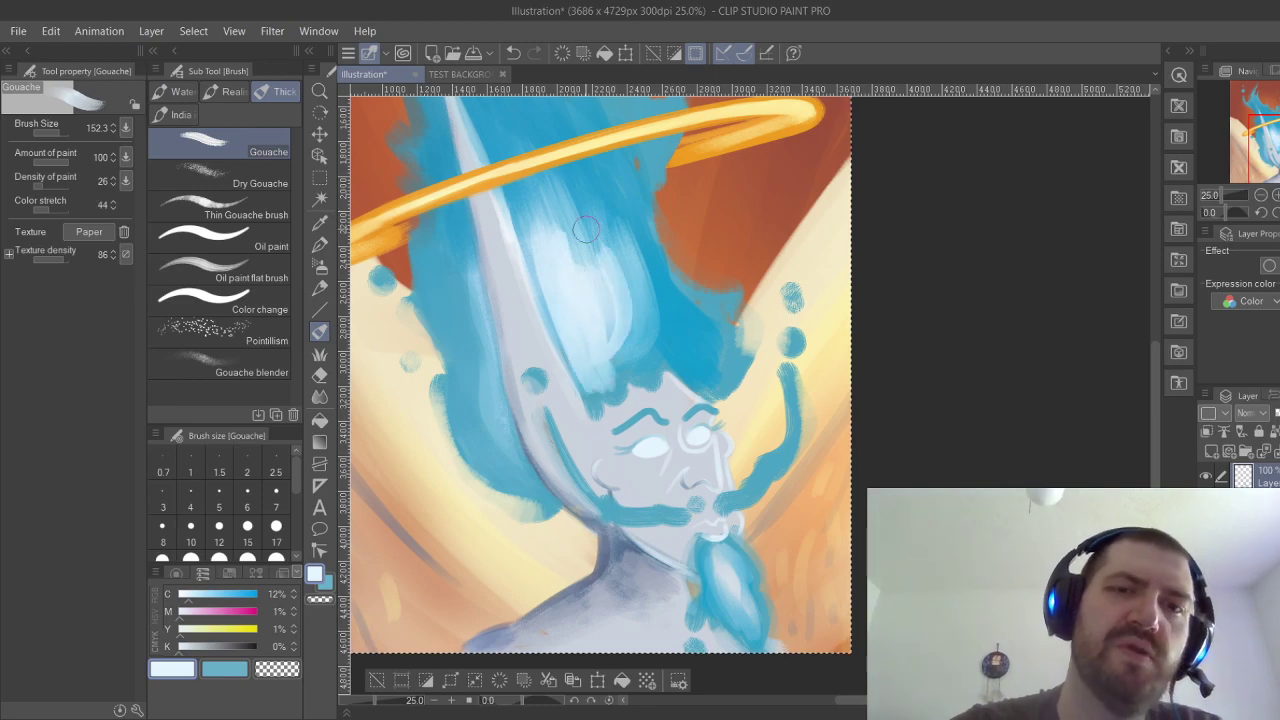
Enlarge the Gouache brush to 336.4 and sweep the pale blue highlight across the front hair to the forehead and behind the ear.
click(63, 134)
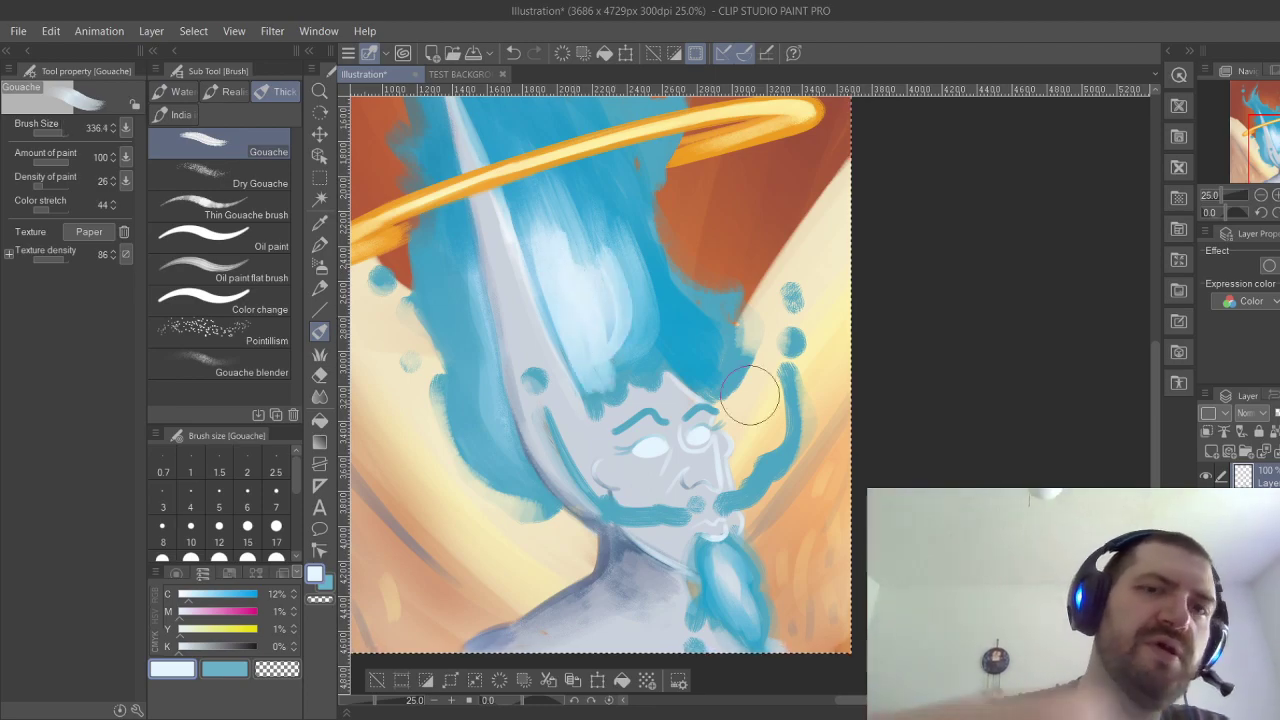
mouse_move(543, 222)
mouse_down()
mouse_move(575, 231)
mouse_move(575, 201)
mouse_move(607, 272)
mouse_up()
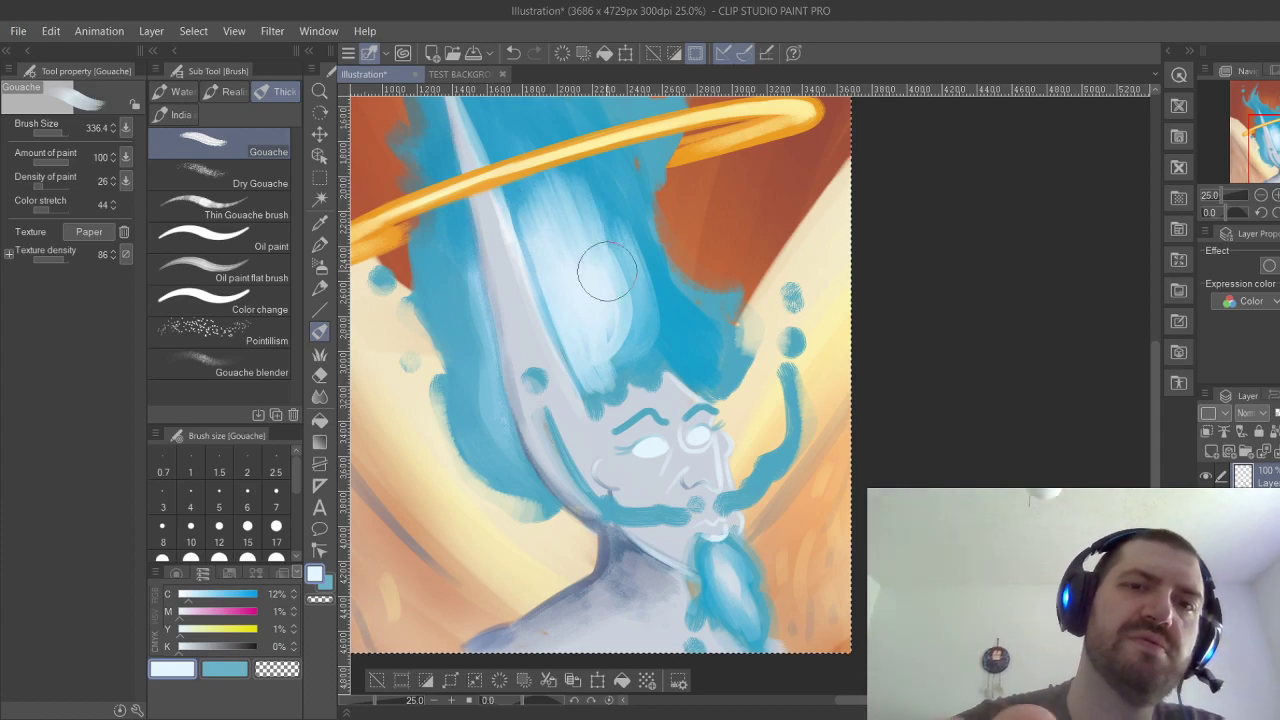
drag(595, 185, 631, 350)
mouse_move(622, 206)
mouse_down()
mouse_move(638, 299)
mouse_move(648, 294)
mouse_move(632, 288)
mouse_move(717, 375)
mouse_up()
mouse_move(631, 309)
mouse_down()
mouse_move(649, 378)
mouse_move(606, 337)
mouse_move(580, 357)
mouse_move(633, 332)
mouse_move(680, 345)
mouse_move(689, 374)
mouse_up()
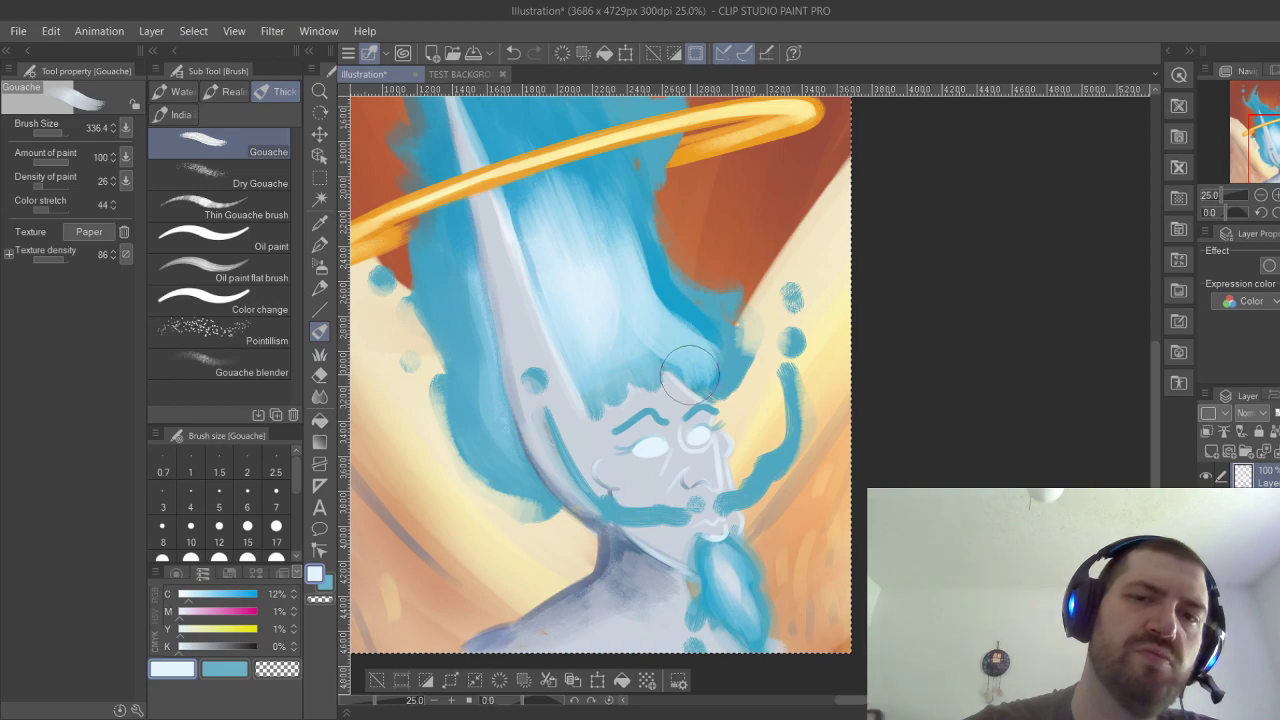
mouse_move(621, 343)
mouse_down()
mouse_move(689, 375)
mouse_move(662, 369)
mouse_up()
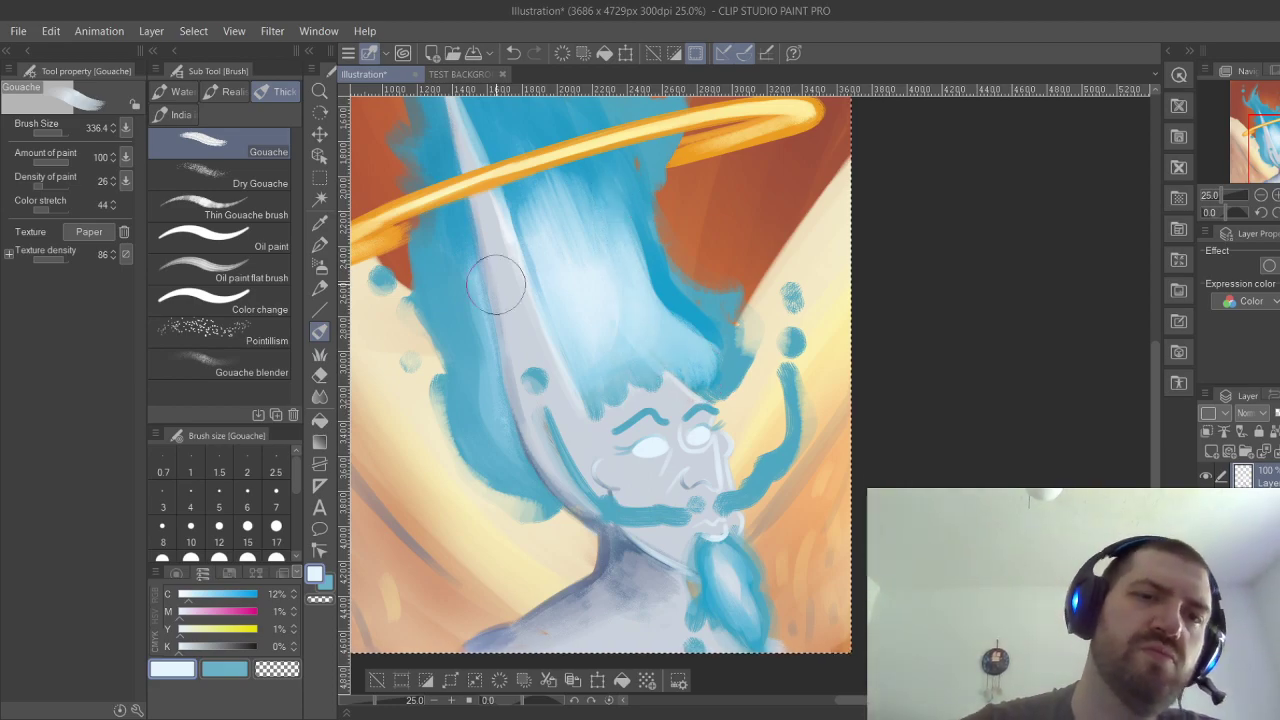
mouse_move(495, 284)
mouse_down()
mouse_move(470, 330)
mouse_move(544, 478)
mouse_move(498, 455)
mouse_move(476, 353)
mouse_move(485, 400)
mouse_up()
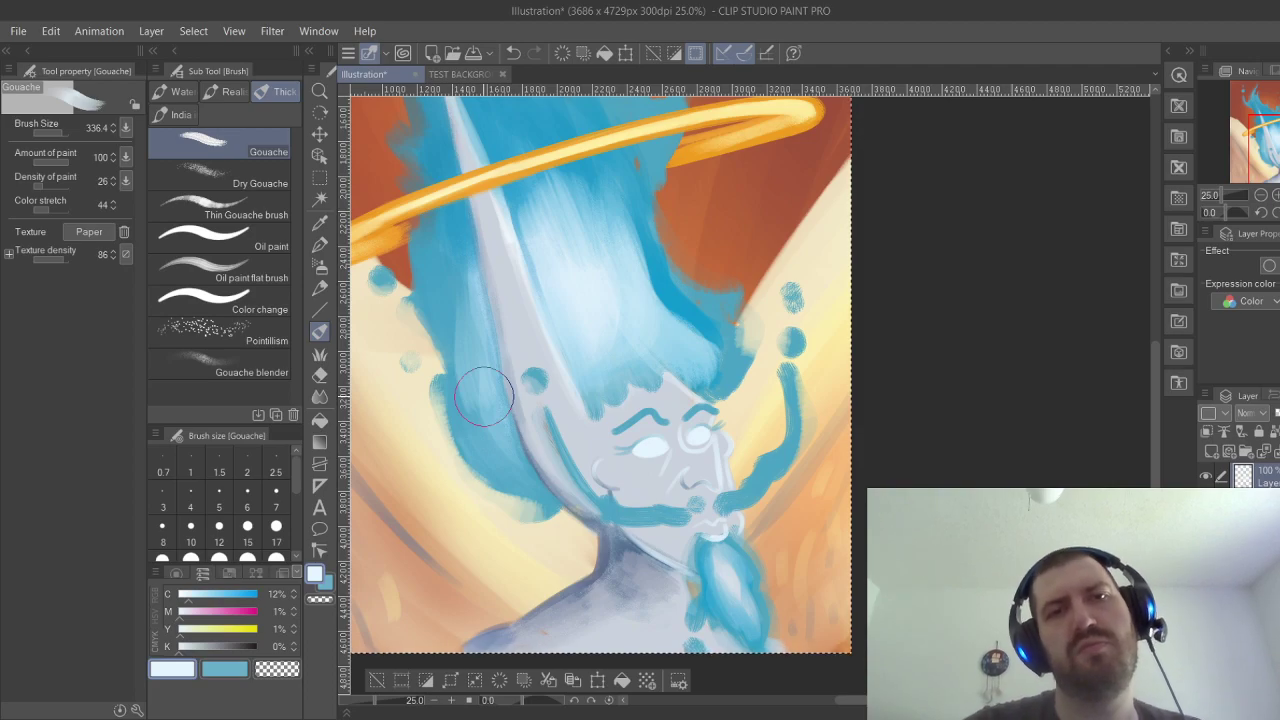
scroll(484, 396, down, 4)
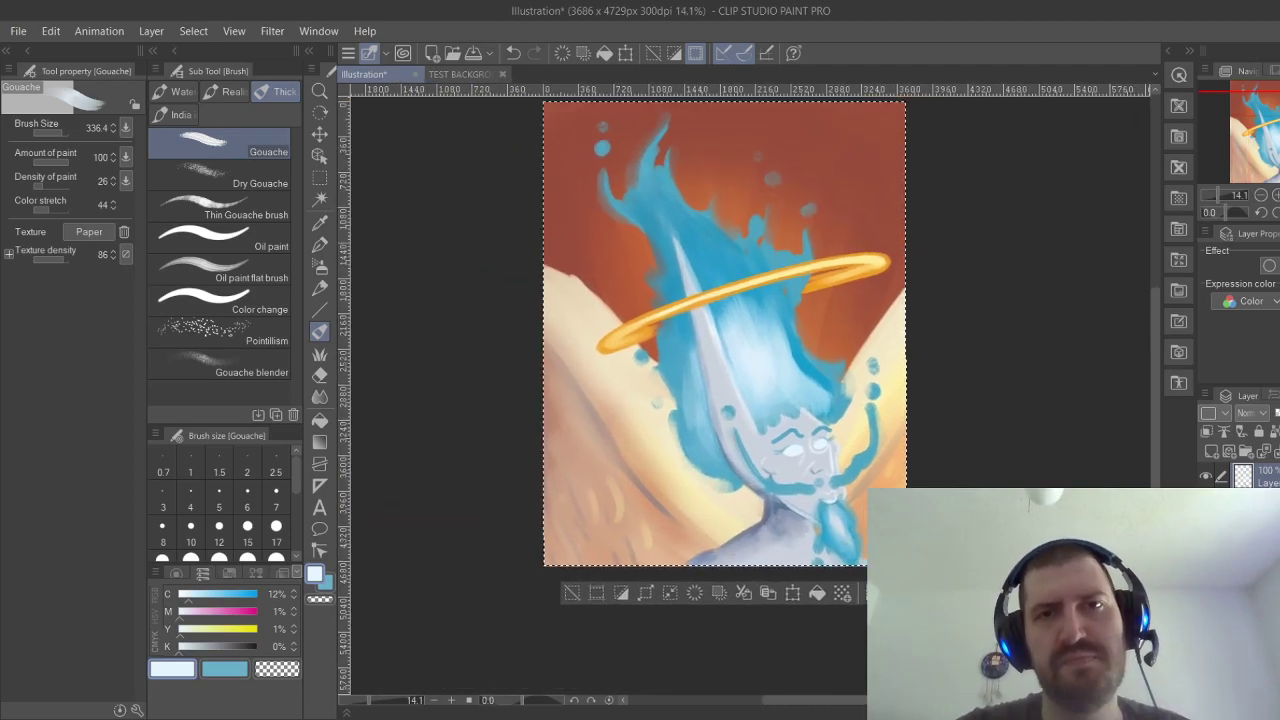
scroll(858, 315, up, 3)
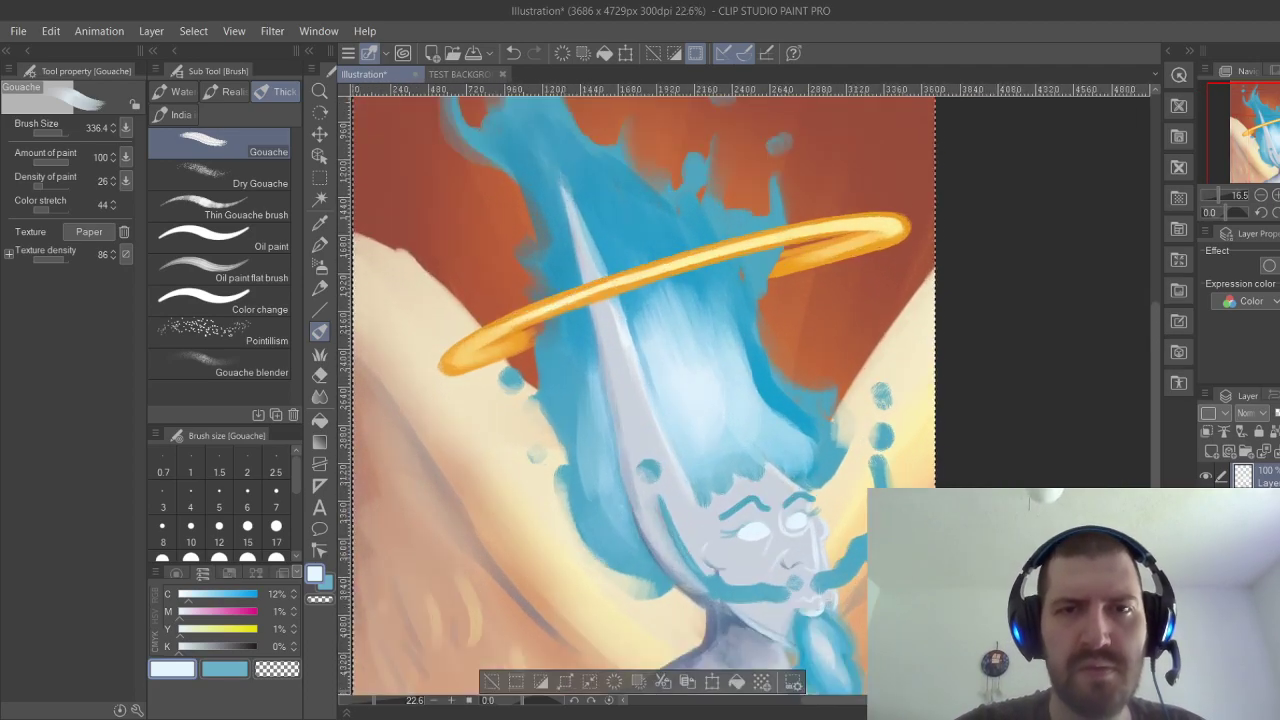
scroll(858, 286, down, 3)
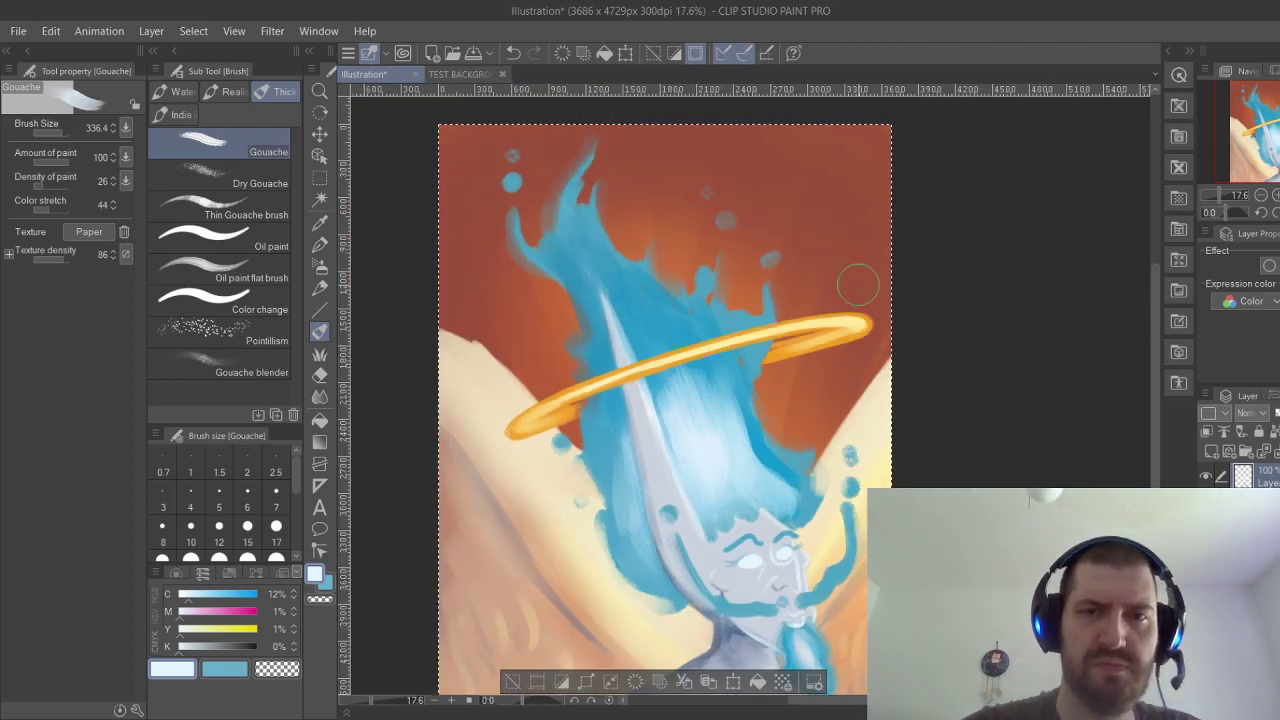
Fade the upper part of the hair highlight below the halo with the Soft eraser and clear the selection.
key(e)
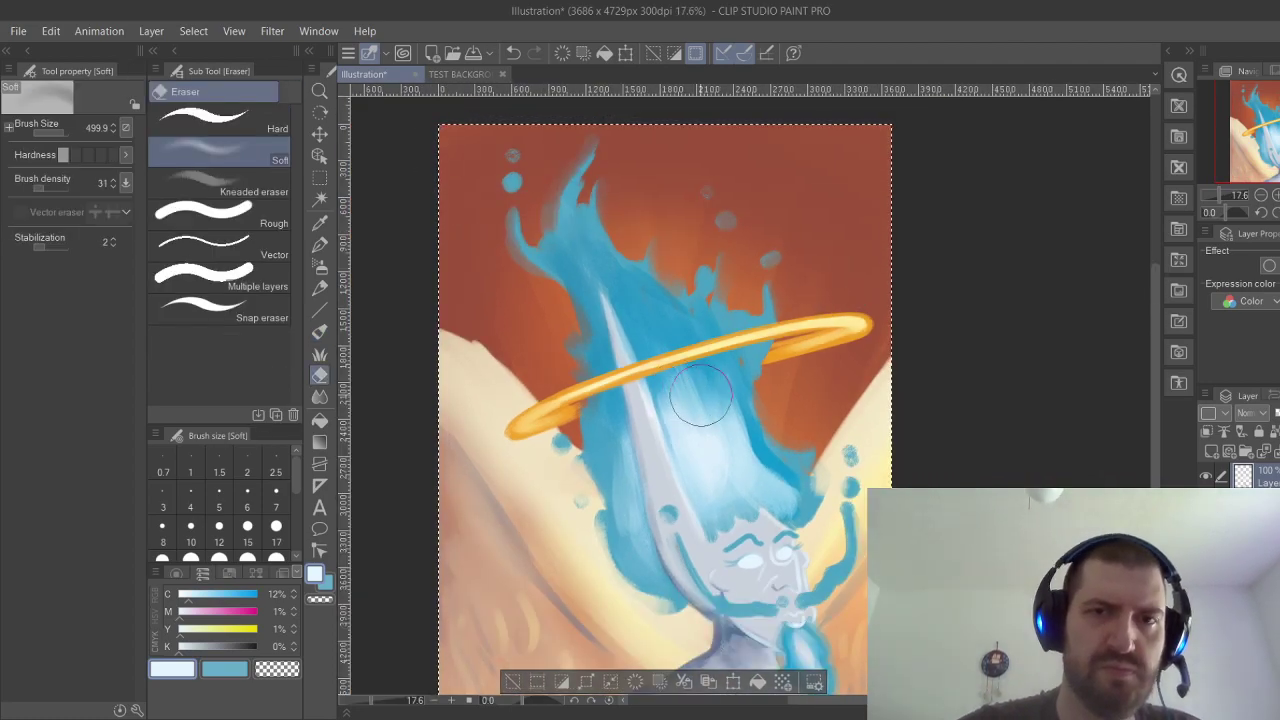
mouse_move(701, 395)
mouse_down()
mouse_move(662, 382)
mouse_move(706, 413)
mouse_move(710, 394)
mouse_move(706, 410)
mouse_move(672, 400)
mouse_move(690, 382)
mouse_move(662, 388)
mouse_move(650, 415)
mouse_move(762, 419)
mouse_up()
key(ctrl+d)
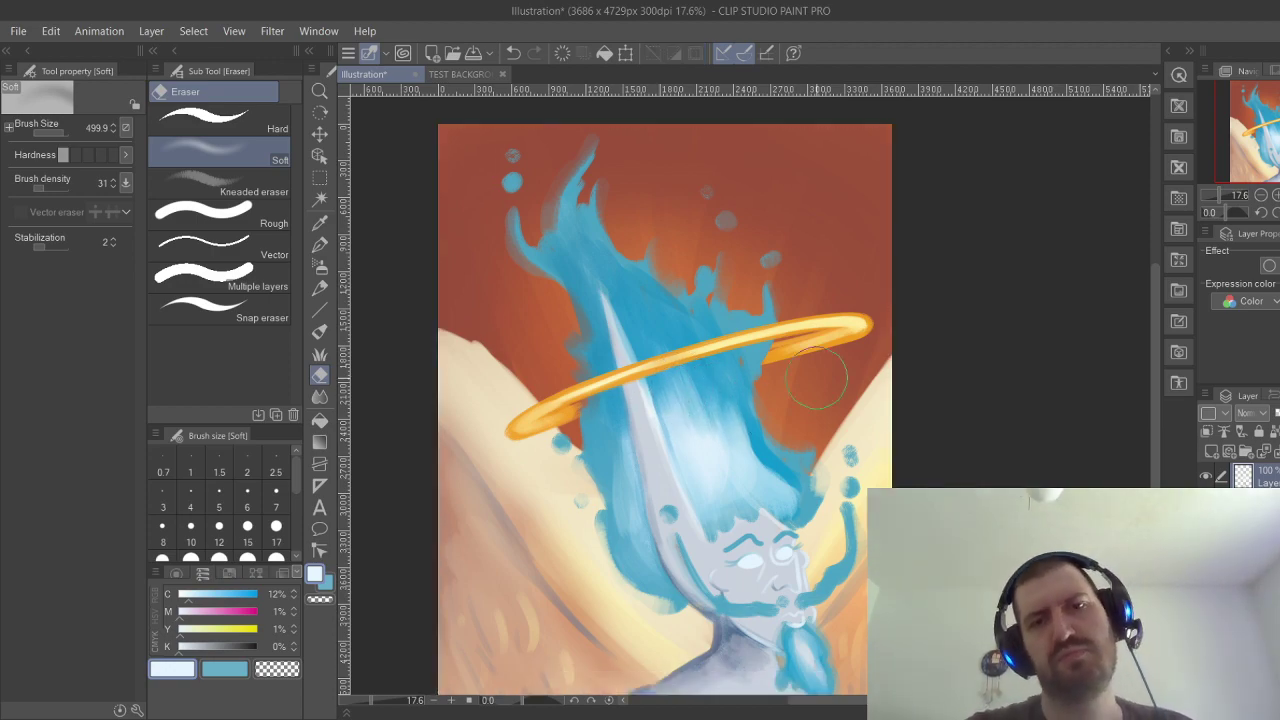
drag(817, 378, 744, 306)
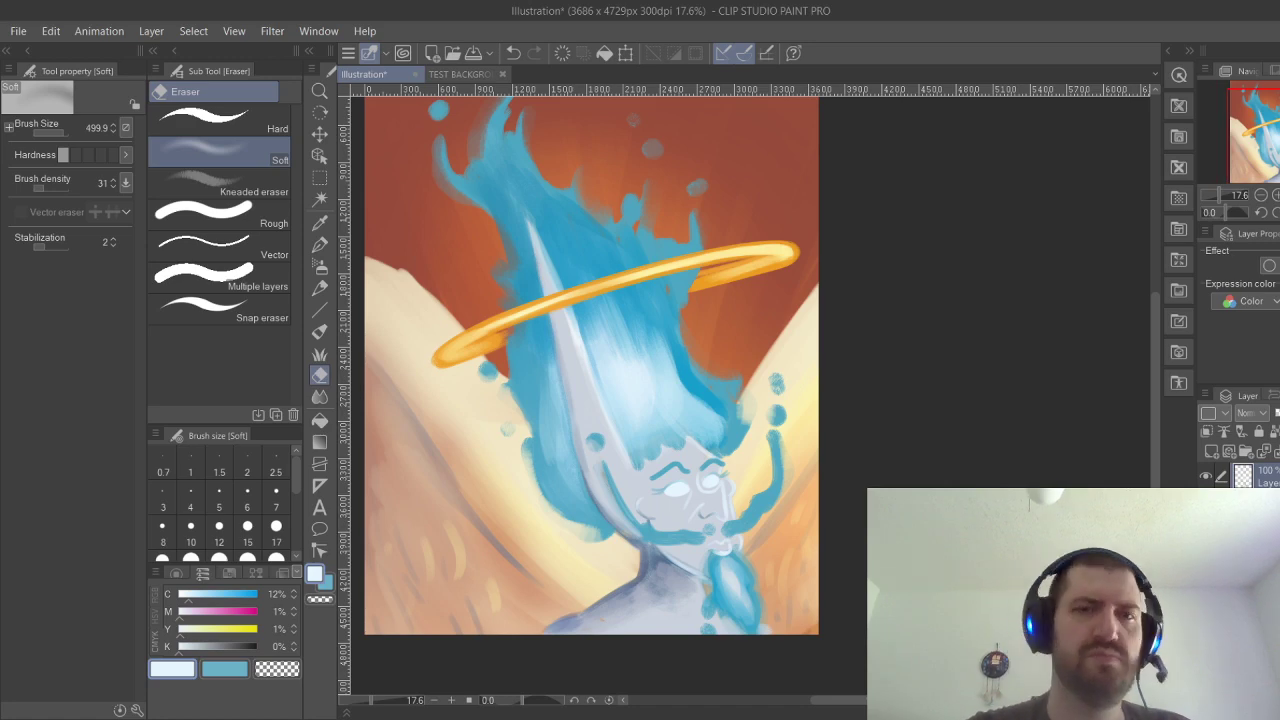
key(ctrl+minus)
key(ctrl+a)
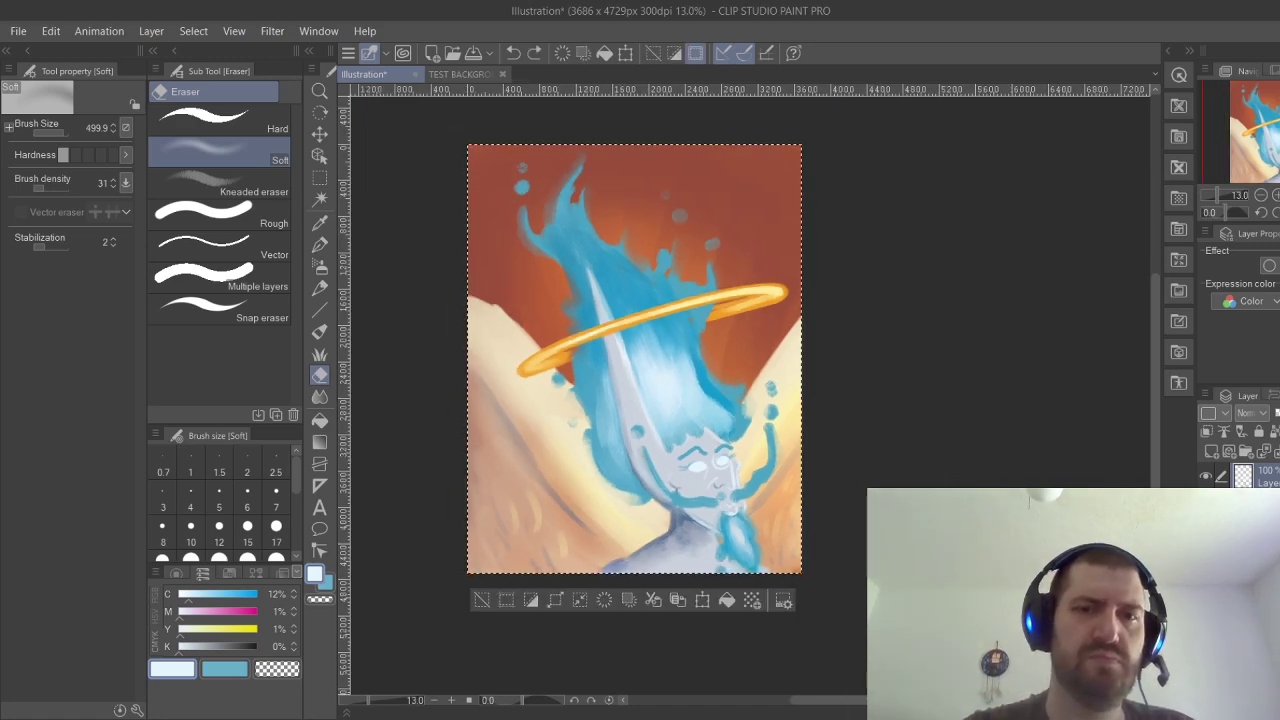
key(ctrl+d)
key(ctrl+z)
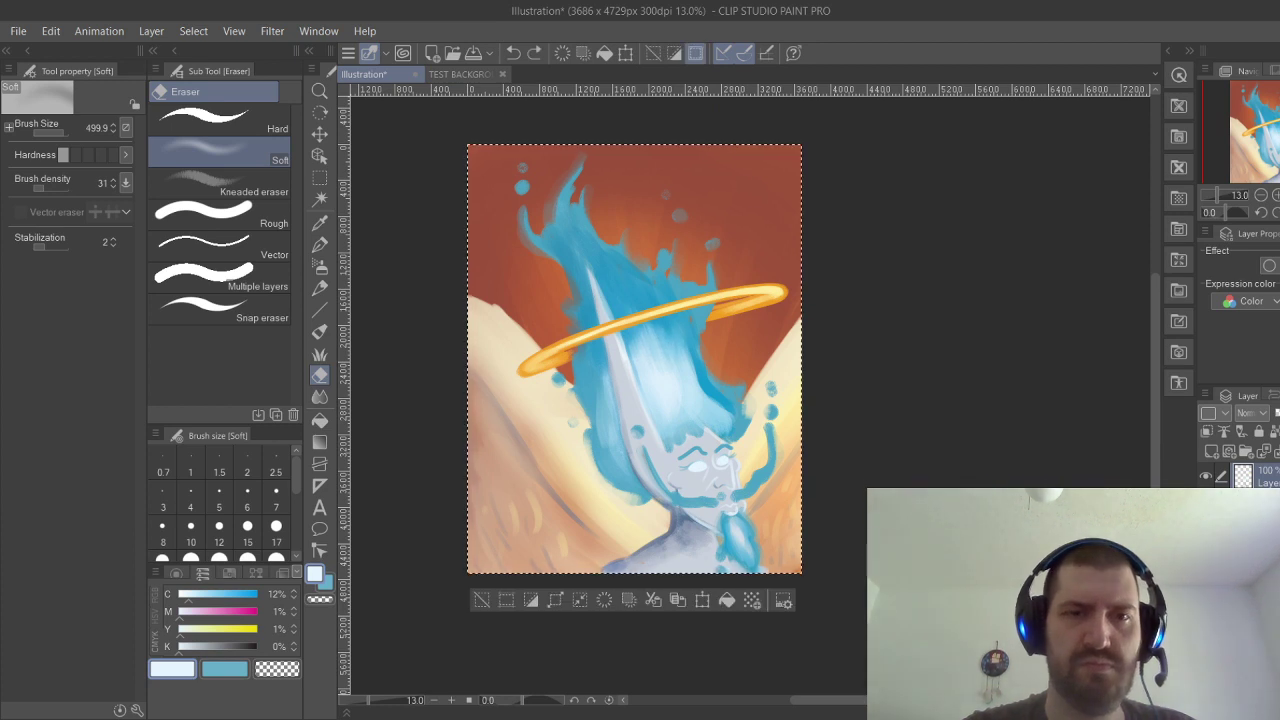
key(ctrl+d)
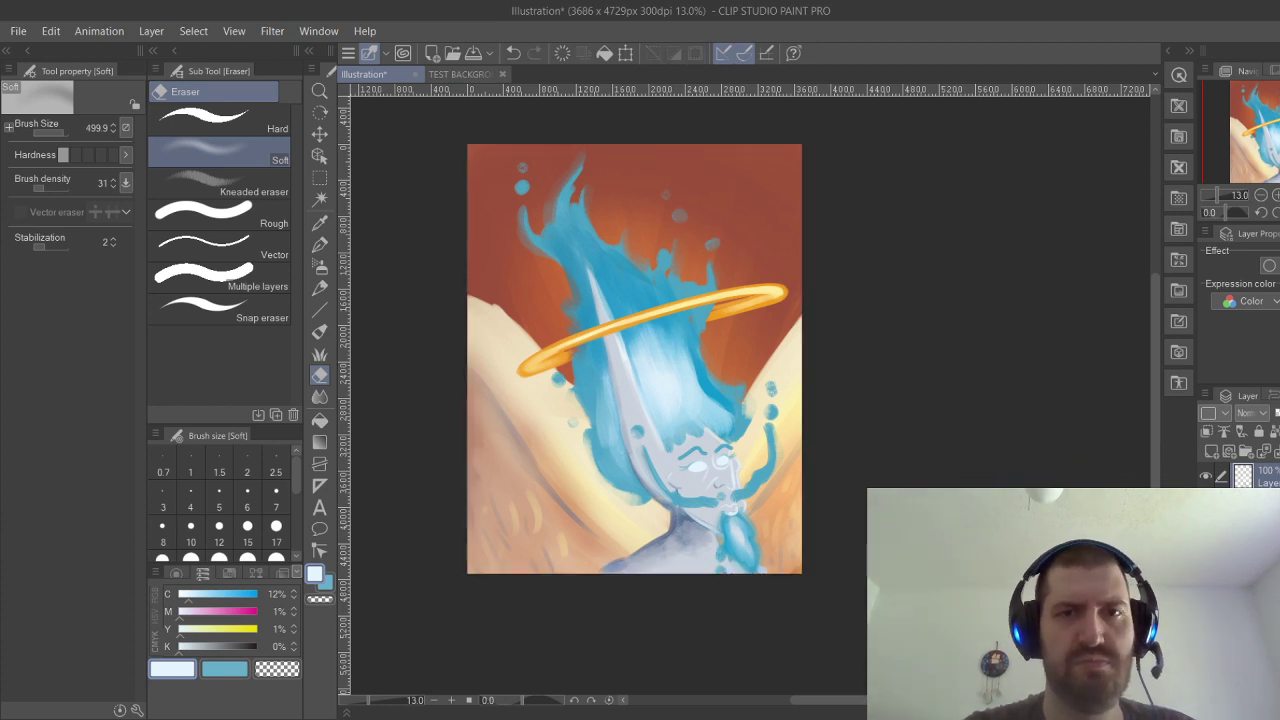
Thin the pale highlight along the ear edge, the front hair and the strand behind the ear with the Soft eraser.
scroll(760, 437, up, 3)
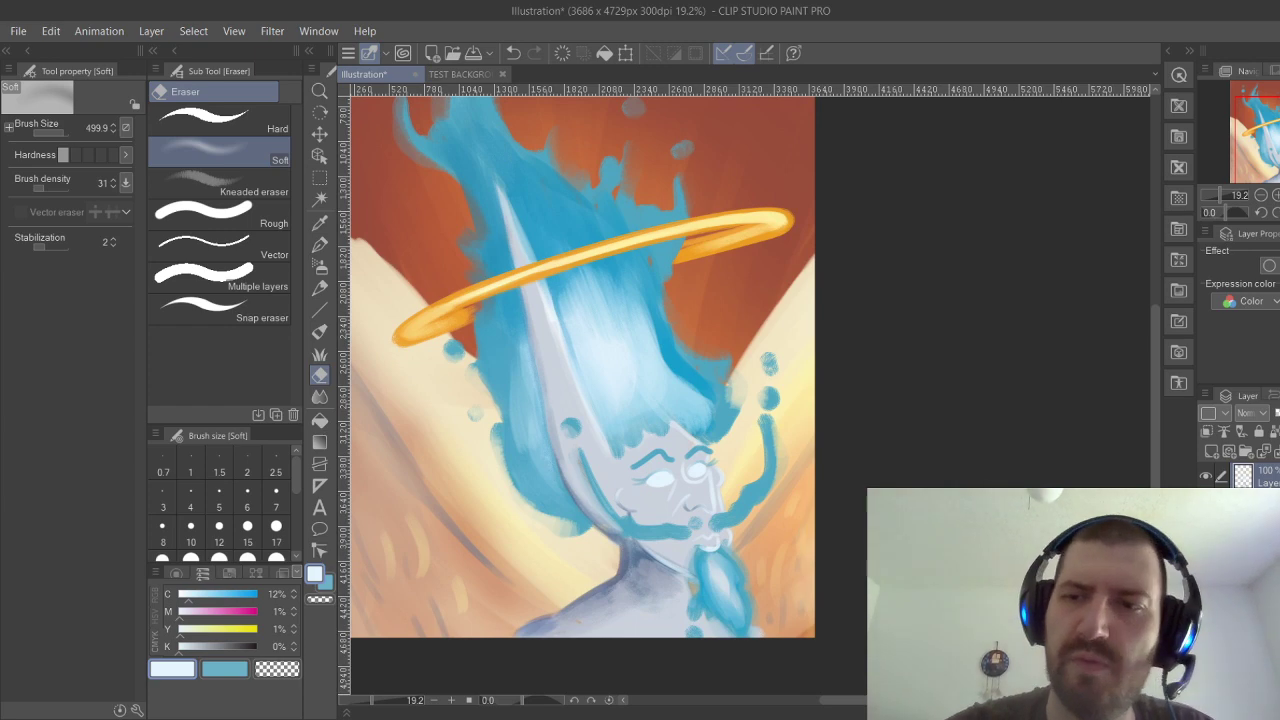
click(1208, 472)
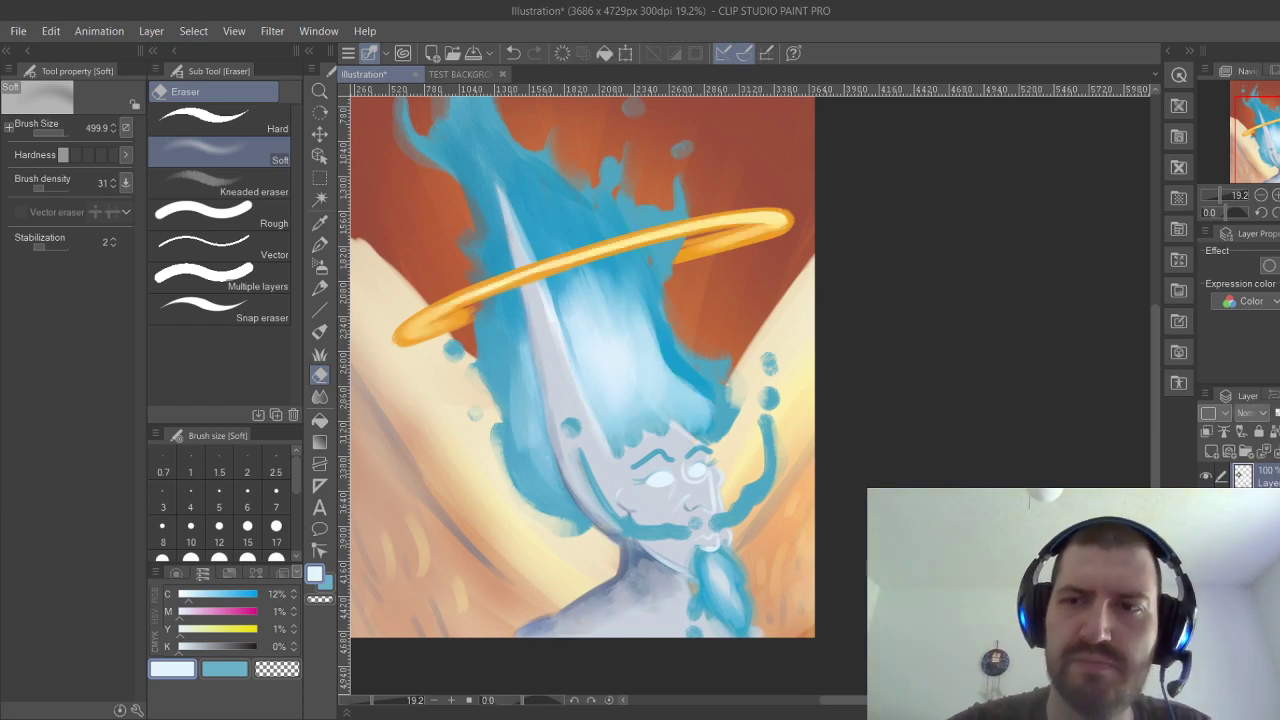
drag(579, 372, 631, 435)
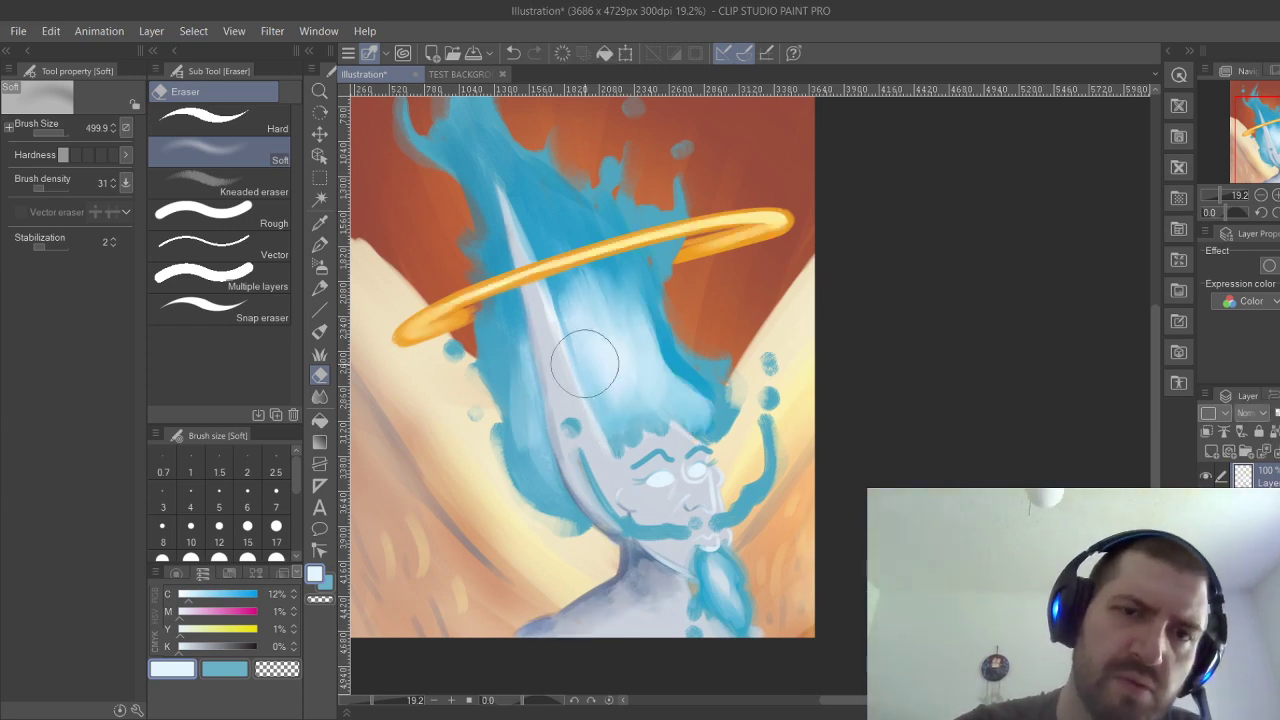
drag(589, 328, 587, 368)
mouse_move(573, 311)
mouse_down()
mouse_move(628, 419)
mouse_move(569, 296)
mouse_move(615, 389)
mouse_up()
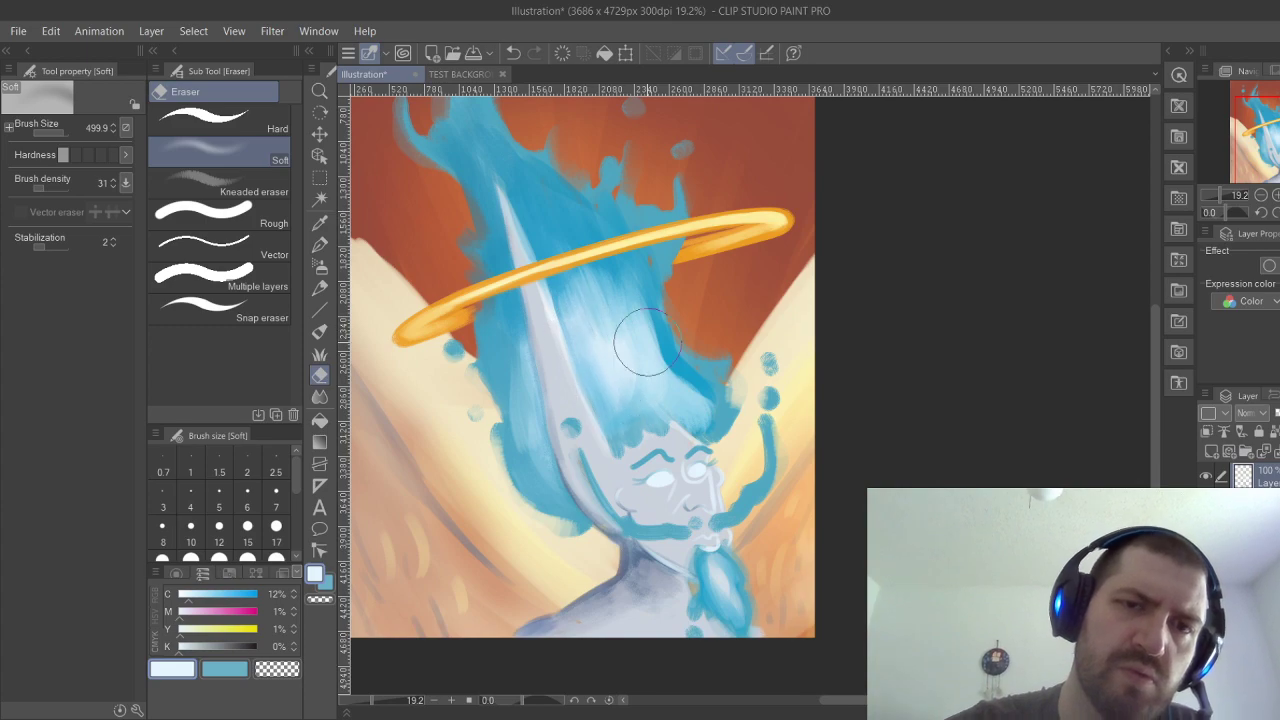
mouse_move(637, 331)
mouse_down()
mouse_move(691, 431)
mouse_move(708, 430)
mouse_move(650, 326)
mouse_move(698, 399)
mouse_move(673, 436)
mouse_move(678, 347)
mouse_move(646, 426)
mouse_move(650, 306)
mouse_move(669, 342)
mouse_move(635, 292)
mouse_move(709, 421)
mouse_up()
drag(525, 363, 571, 505)
drag(522, 359, 580, 508)
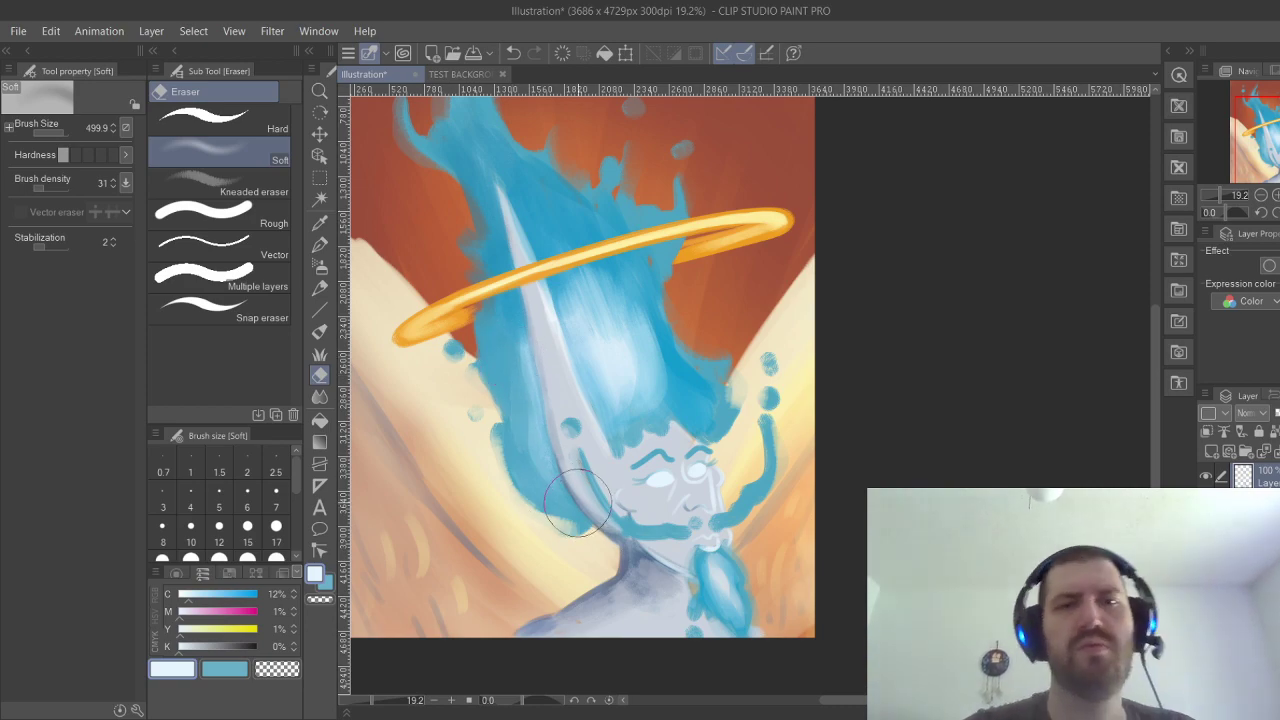
scroll(814, 380, down, 5)
scroll(810, 437, up, 3)
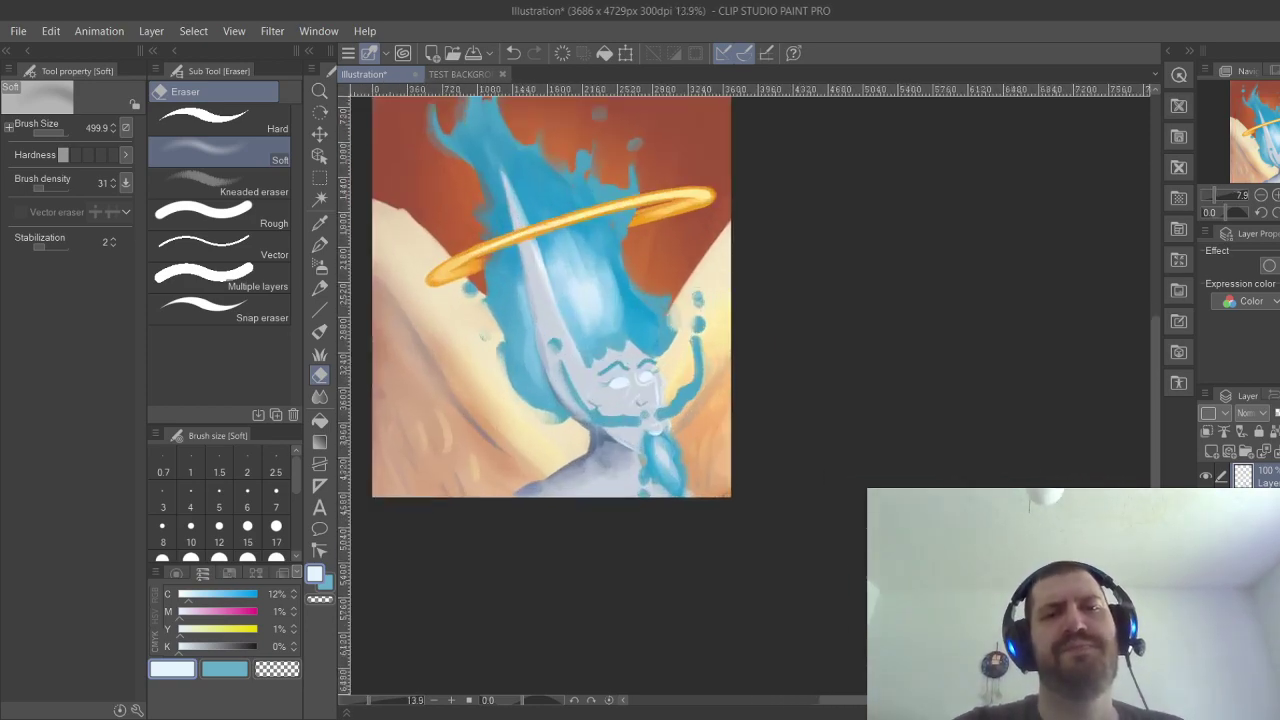
scroll(682, 286, up, 3)
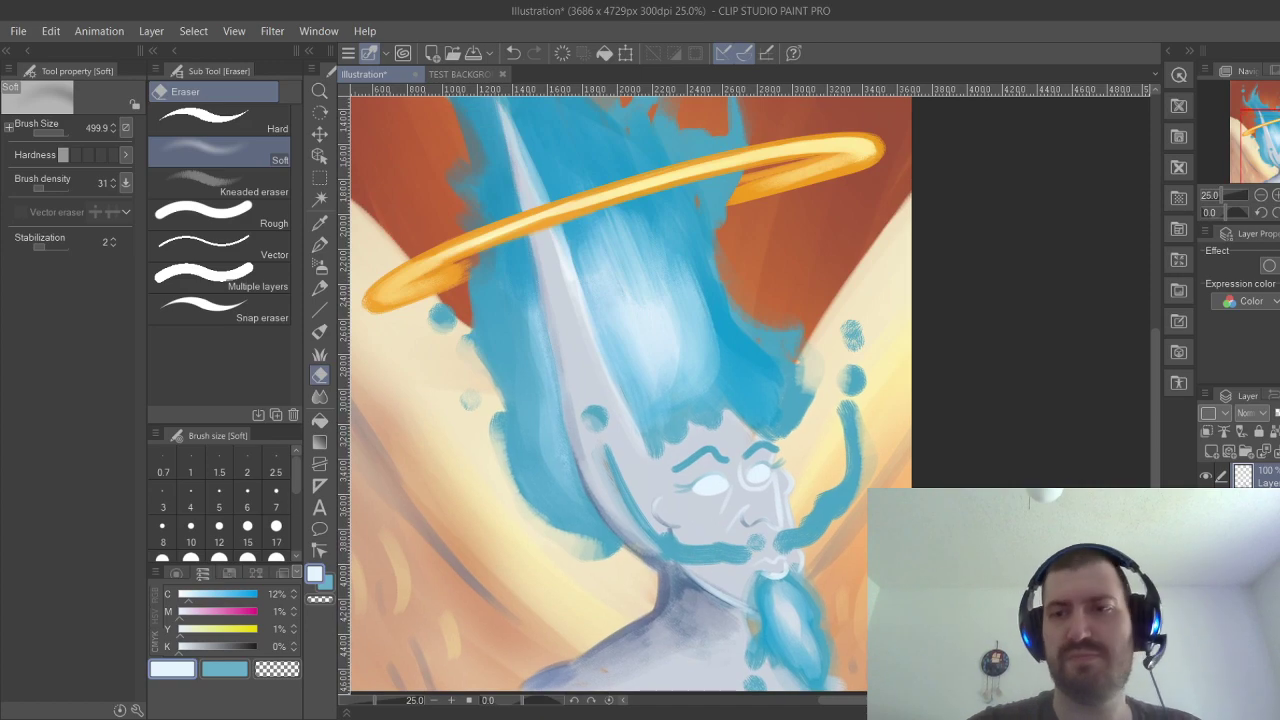
Hide and show the paint layers one by one to compare the hair with and without its highlights.
click(1206, 503)
click(1206, 503)
click(1206, 530)
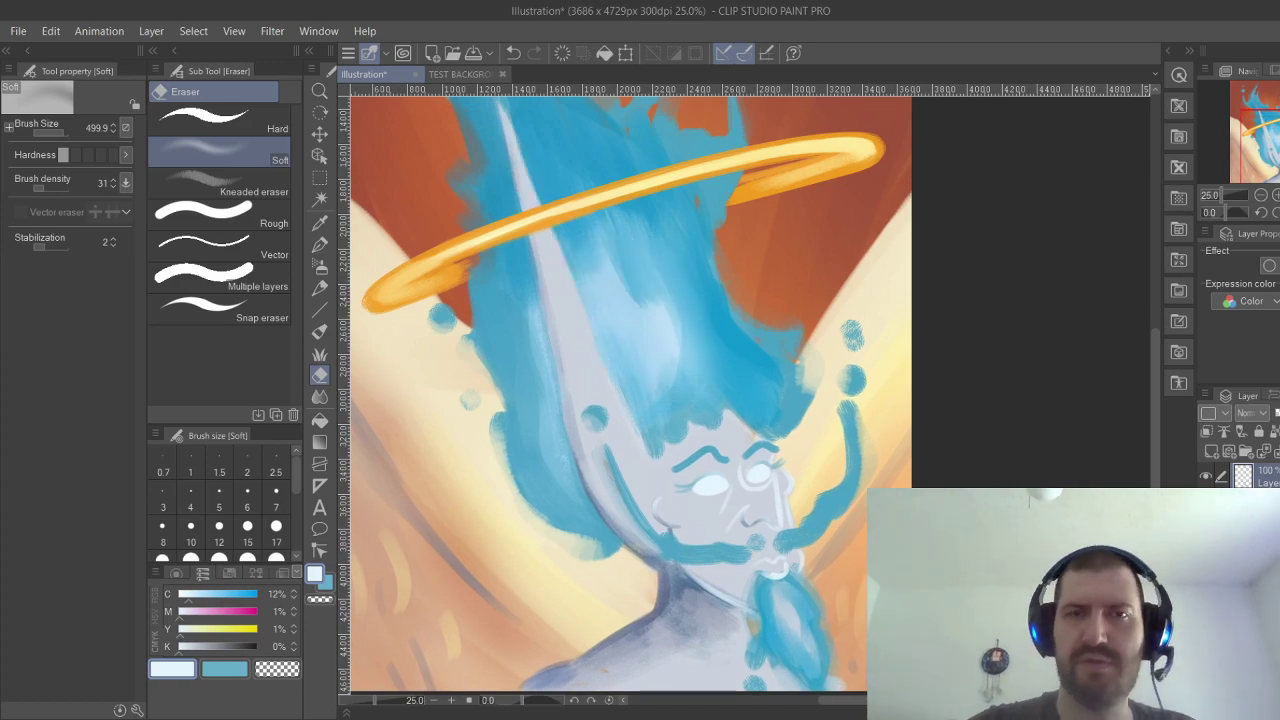
click(1206, 530)
key(ctrl+z)
key(ctrl+y)
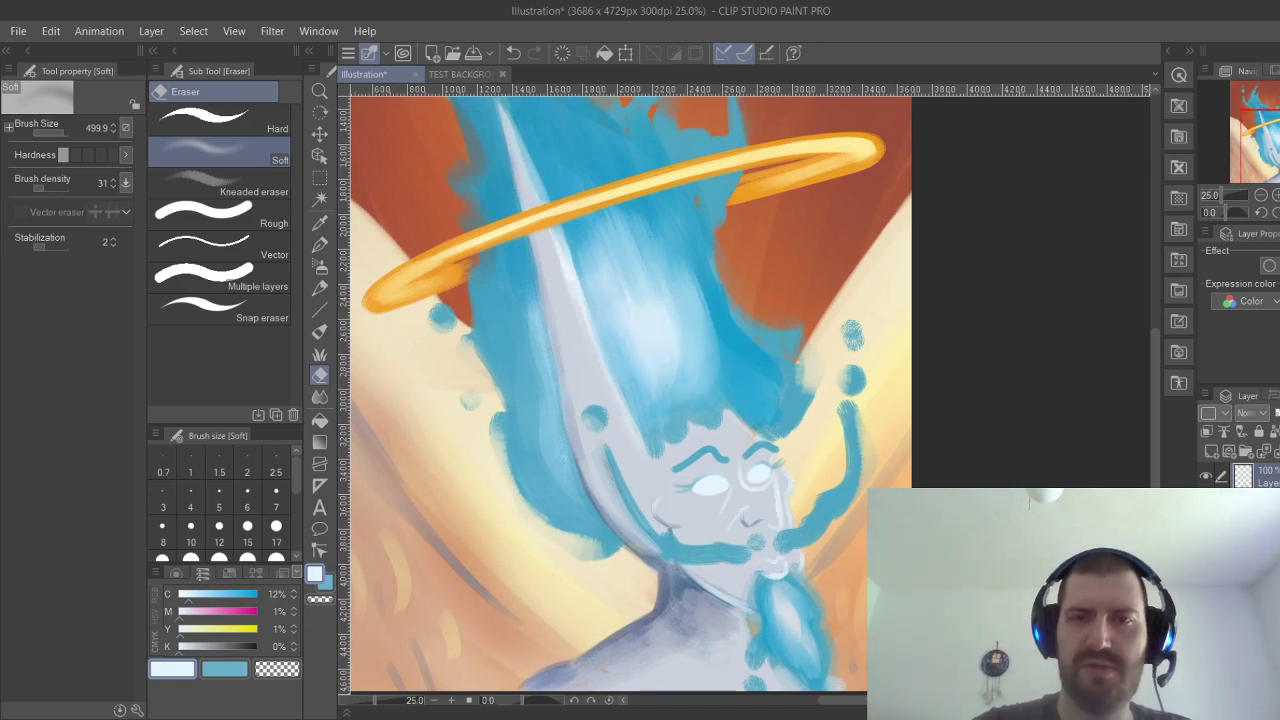
click(1206, 584)
click(1206, 584)
click(1206, 611)
click(1206, 611)
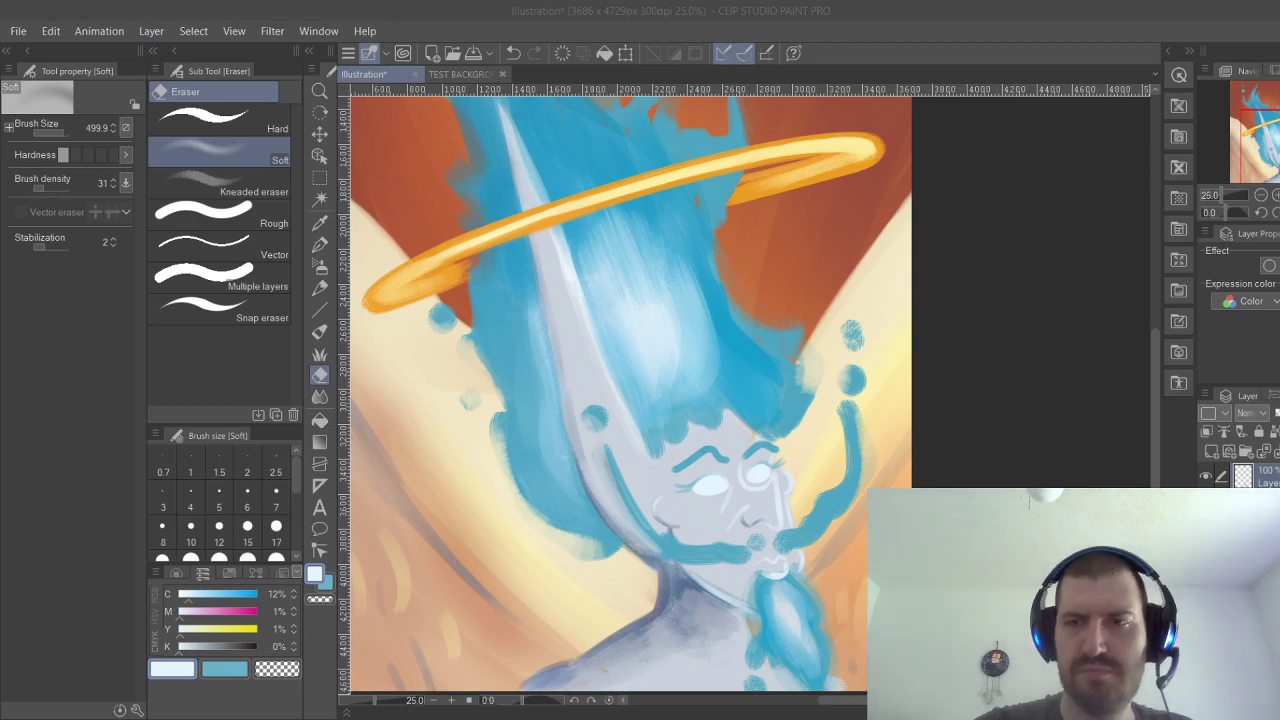
key(ctrl+z)
key(ctrl+y)
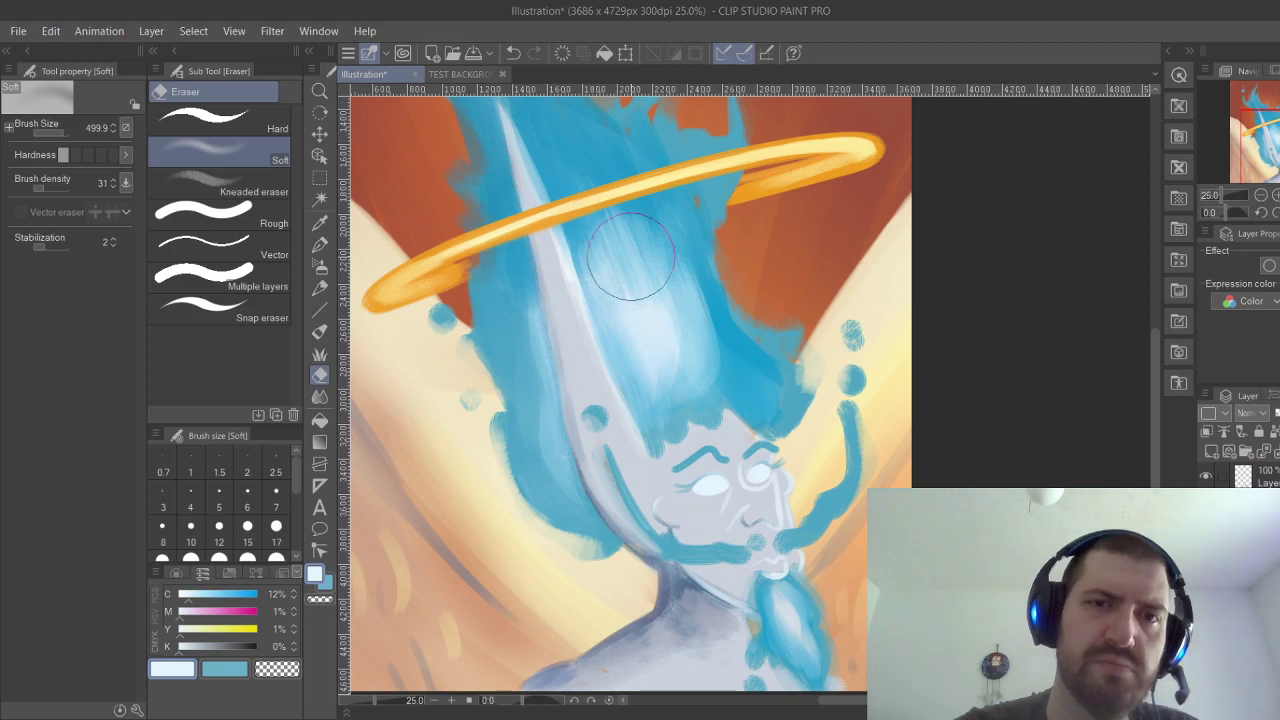
Soften the pale front-hair highlight with the Soft eraser, then sample the hair's blue and blend it around the highlight with the Gouache brush.
mouse_move(668, 378)
mouse_down()
mouse_move(632, 272)
mouse_move(649, 258)
mouse_move(667, 300)
mouse_move(613, 250)
mouse_move(672, 386)
mouse_move(647, 257)
mouse_move(685, 381)
mouse_move(654, 256)
mouse_move(686, 383)
mouse_move(667, 396)
mouse_move(619, 325)
mouse_move(632, 246)
mouse_move(640, 345)
mouse_move(648, 250)
mouse_move(621, 236)
mouse_move(693, 257)
mouse_up()
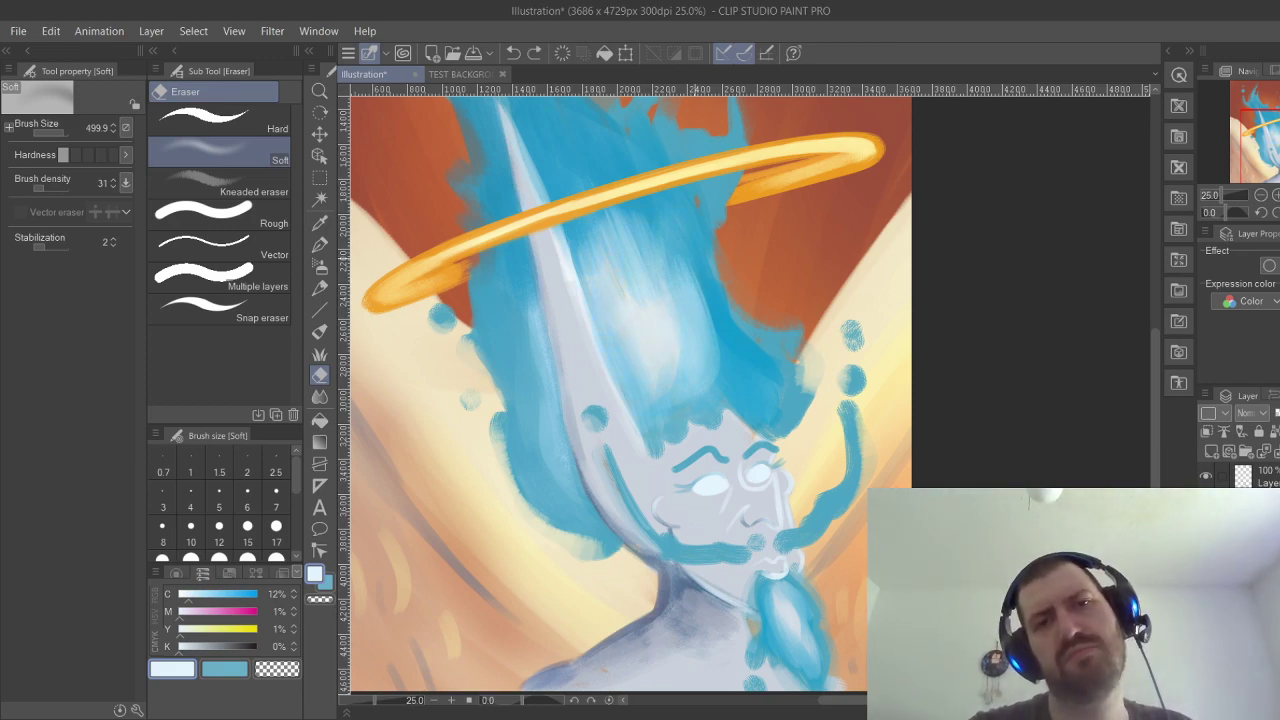
key(i)
click(756, 418)
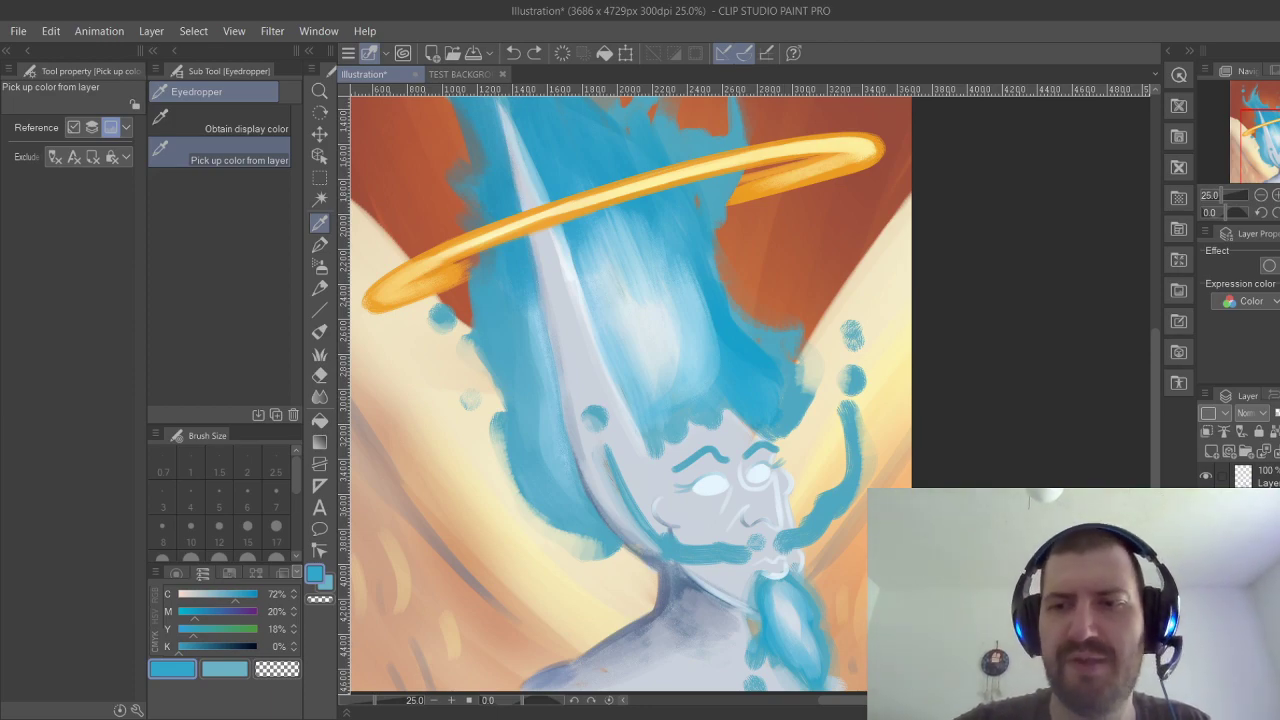
key(ctrl+z)
key(ctrl+y)
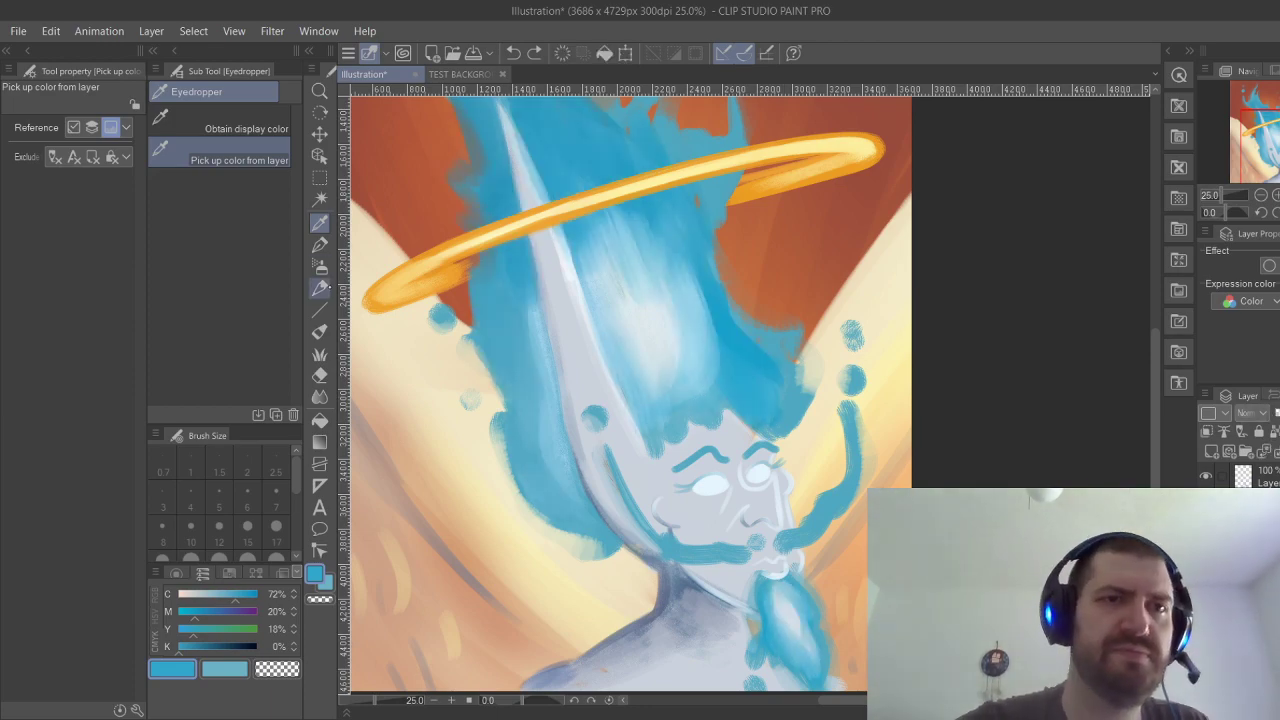
key(b)
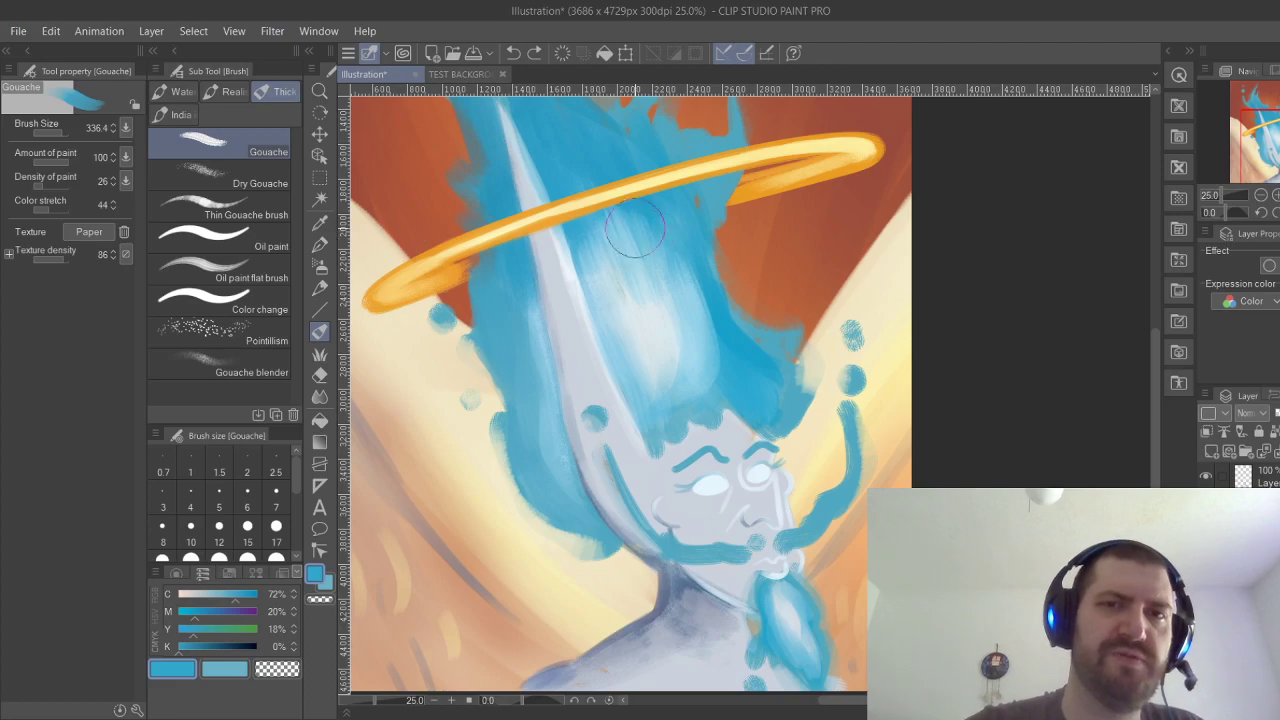
mouse_move(679, 280)
mouse_down()
mouse_move(679, 317)
mouse_move(641, 231)
mouse_move(636, 268)
mouse_move(615, 234)
mouse_move(597, 235)
mouse_move(631, 287)
mouse_move(598, 243)
mouse_move(594, 281)
mouse_move(615, 298)
mouse_move(594, 249)
mouse_move(657, 418)
mouse_up()
mouse_move(519, 284)
mouse_down()
mouse_move(531, 387)
mouse_move(542, 425)
mouse_move(518, 274)
mouse_move(575, 495)
mouse_up()
mouse_move(523, 394)
mouse_down()
mouse_move(536, 266)
mouse_move(619, 242)
mouse_move(598, 234)
mouse_move(635, 362)
mouse_up()
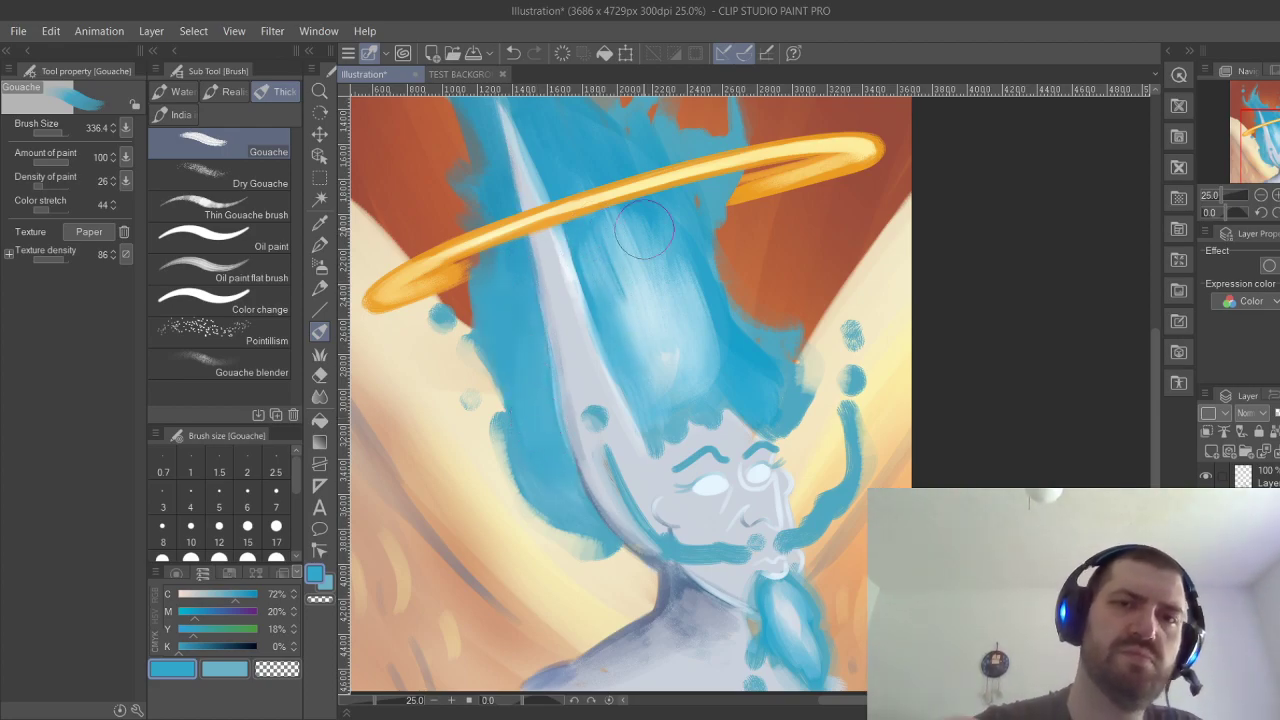
Switch to another paint layer and brush the sampled blue over the front-hair highlight, leaving only faint pale streaks.
click(1267, 477)
mouse_move(595, 249)
mouse_down()
mouse_move(632, 305)
mouse_move(591, 231)
mouse_move(647, 283)
mouse_move(625, 221)
mouse_move(661, 290)
mouse_move(657, 232)
mouse_move(702, 333)
mouse_move(686, 355)
mouse_move(688, 213)
mouse_move(689, 258)
mouse_move(770, 383)
mouse_move(713, 361)
mouse_move(676, 284)
mouse_move(681, 390)
mouse_move(668, 400)
mouse_move(650, 221)
mouse_move(664, 366)
mouse_move(654, 397)
mouse_move(625, 243)
mouse_up()
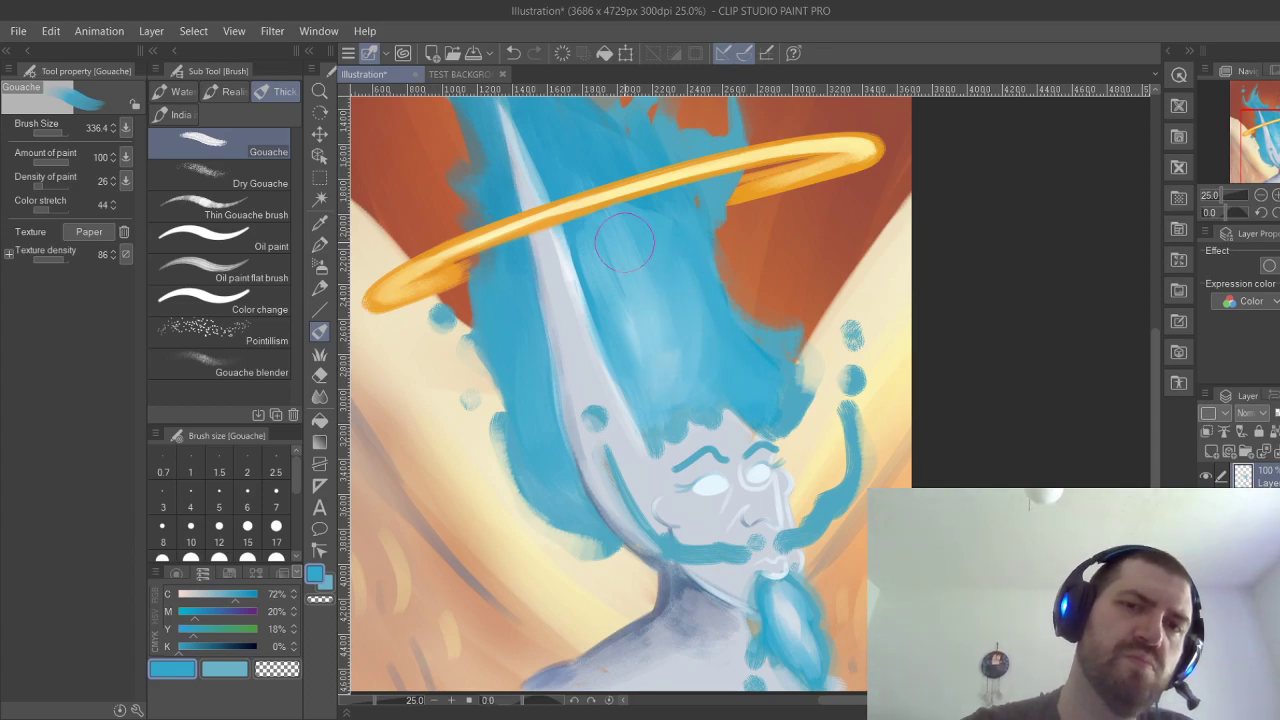
mouse_move(652, 400)
mouse_down()
mouse_move(609, 282)
mouse_move(650, 405)
mouse_move(691, 393)
mouse_up()
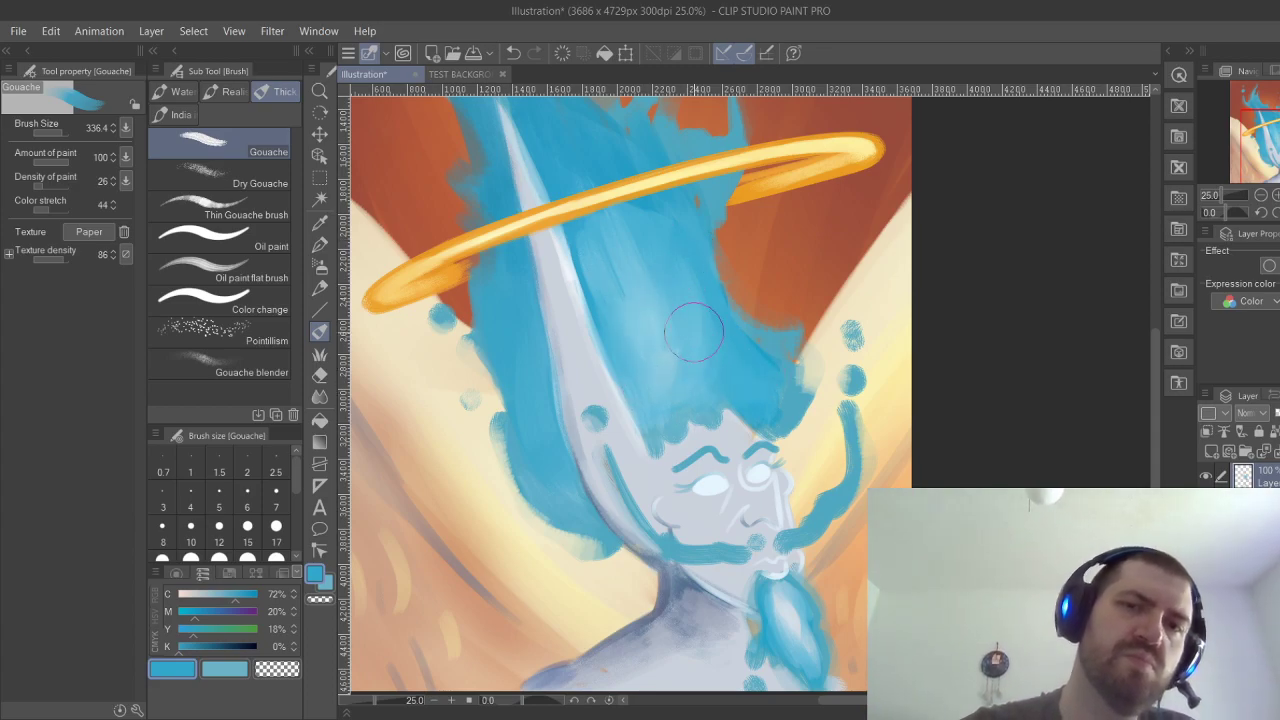
mouse_move(693, 331)
mouse_down()
mouse_move(681, 244)
mouse_move(689, 279)
mouse_move(638, 213)
mouse_up()
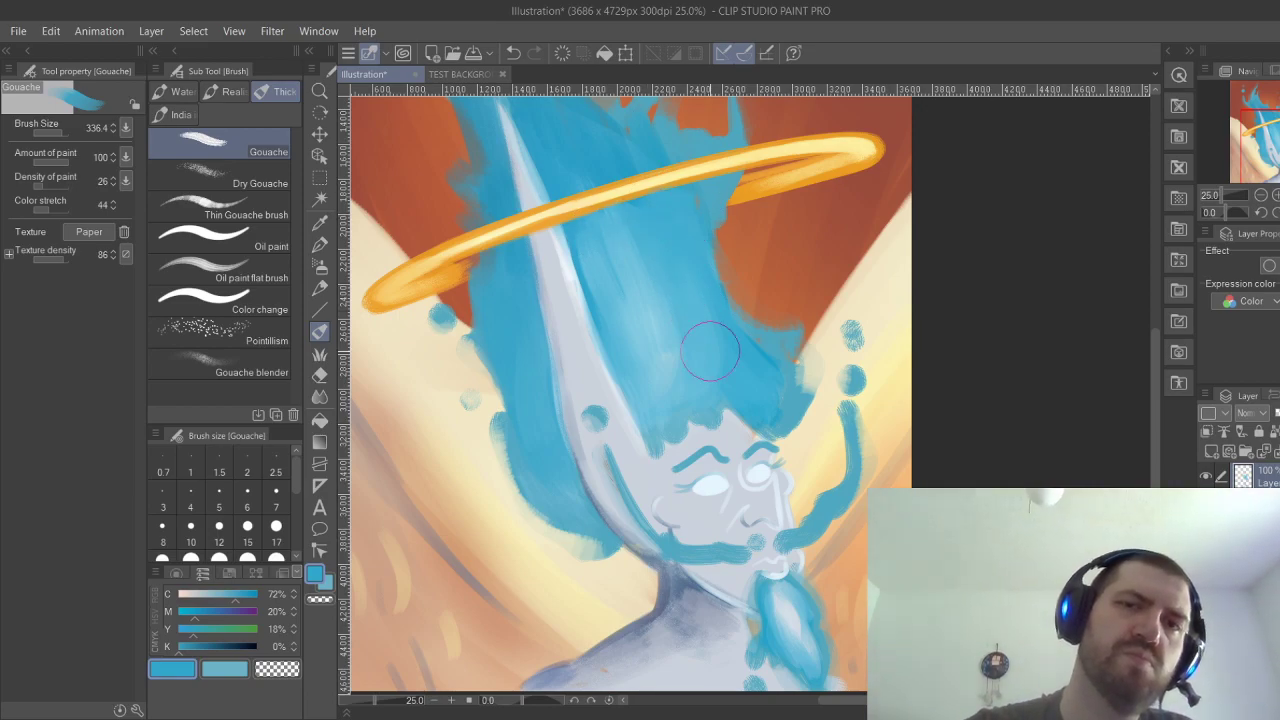
mouse_move(710, 350)
mouse_down()
mouse_move(694, 213)
mouse_move(694, 281)
mouse_move(760, 375)
mouse_up()
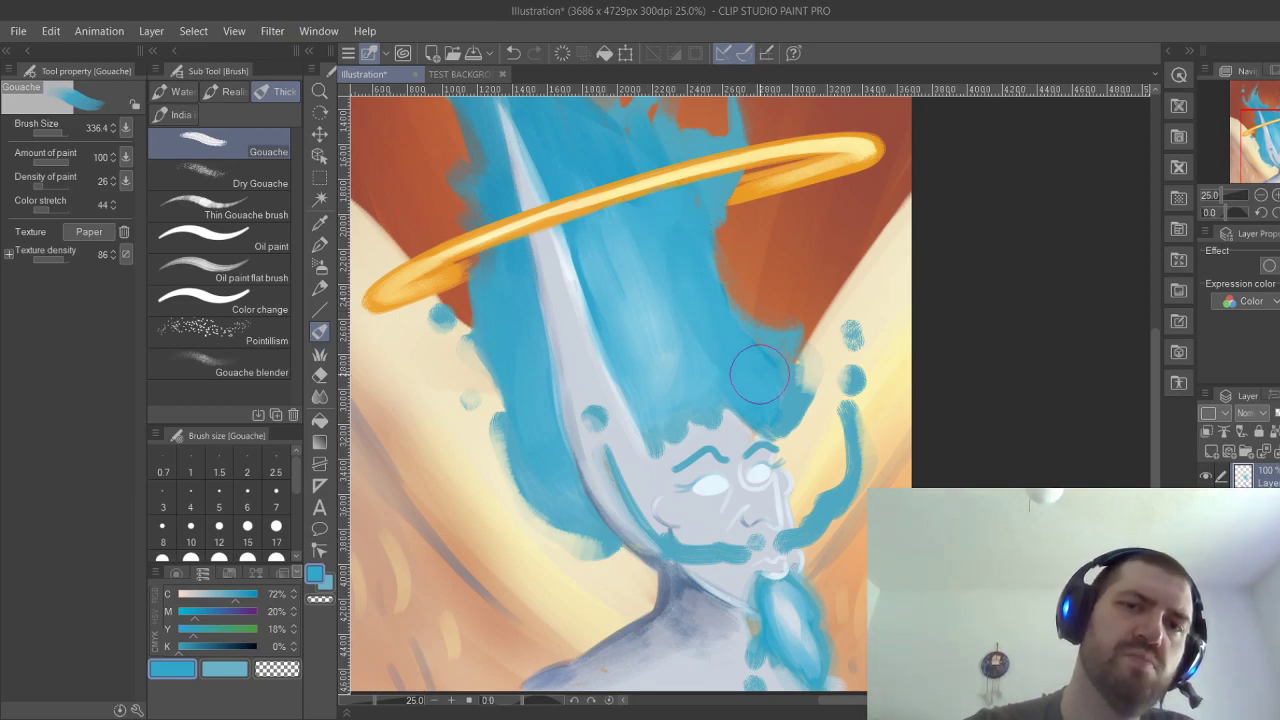
Paint blue hair across the middle of the ear below the halo with the Gouache brush.
scroll(868, 358, down, 3)
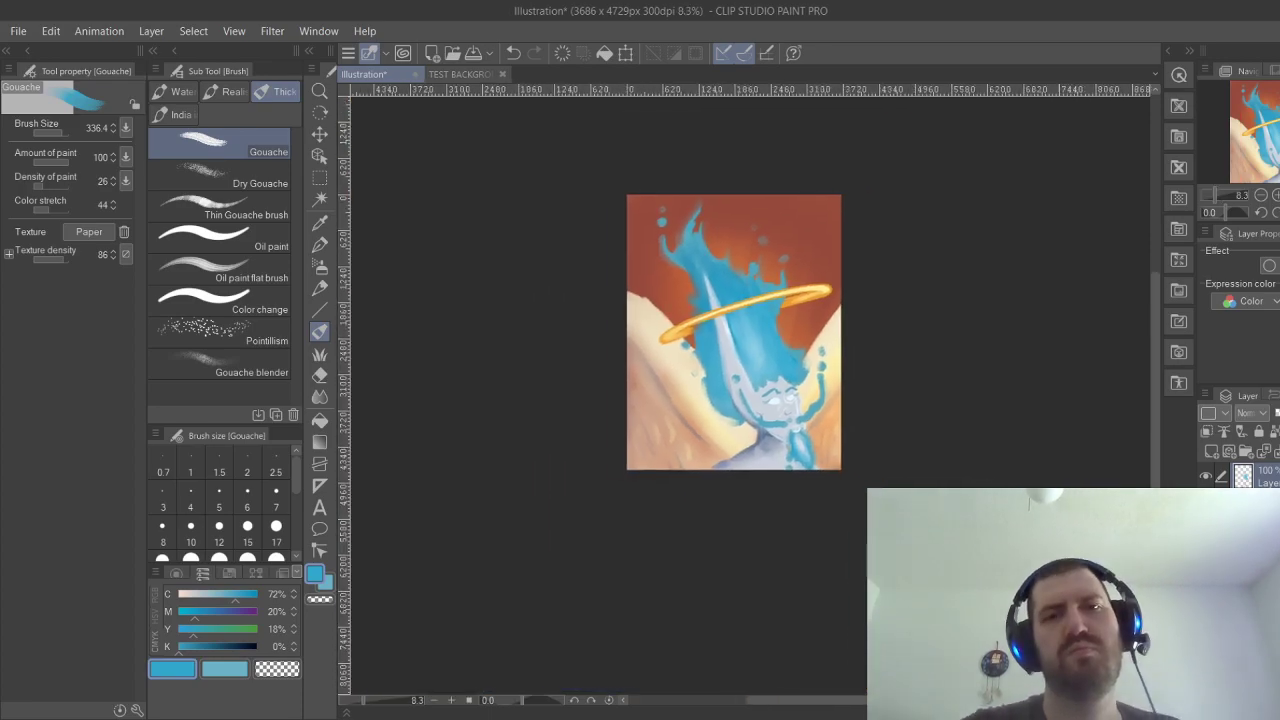
key(ctrl+plus)
drag(720, 330, 669, 397)
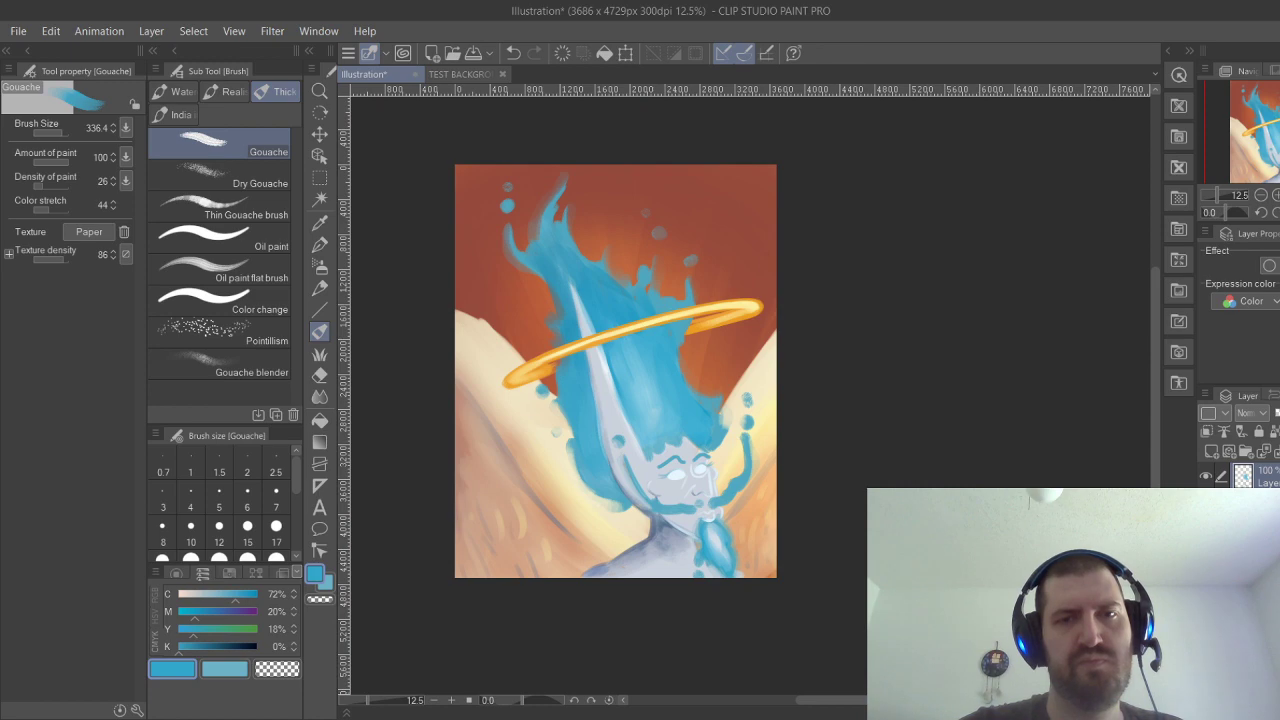
drag(776, 407, 849, 363)
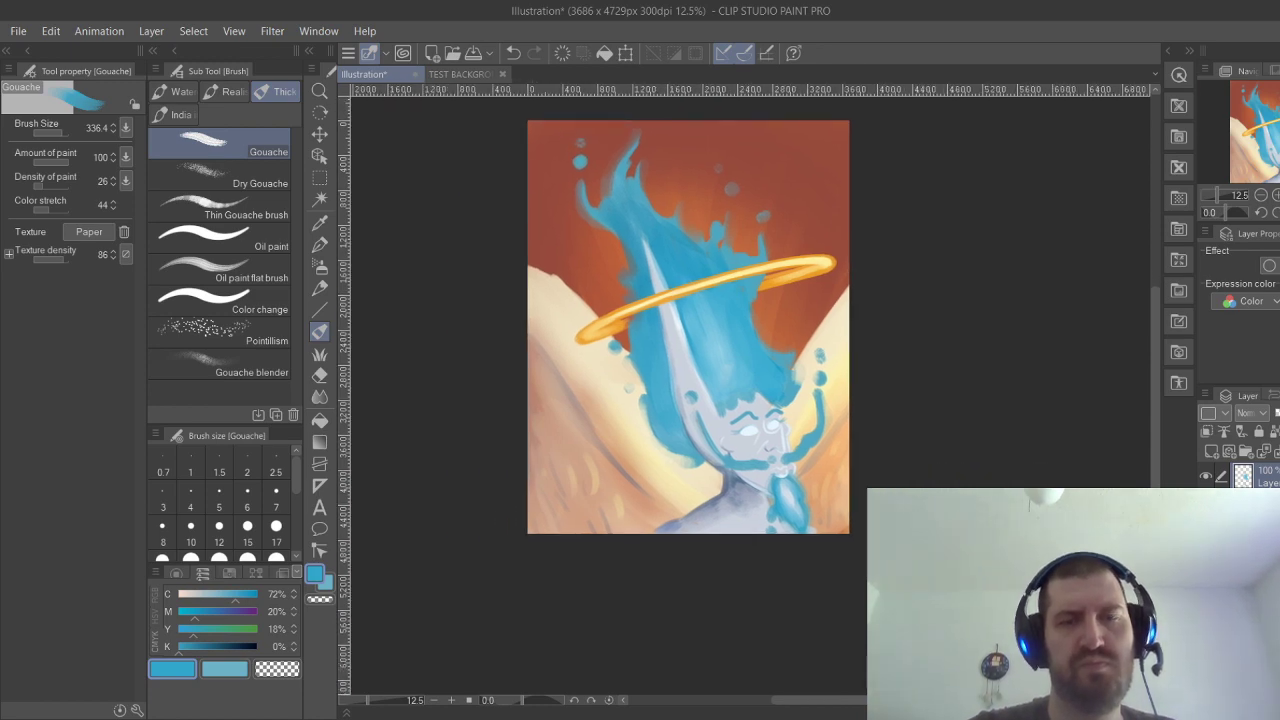
scroll(849, 363, up, 5)
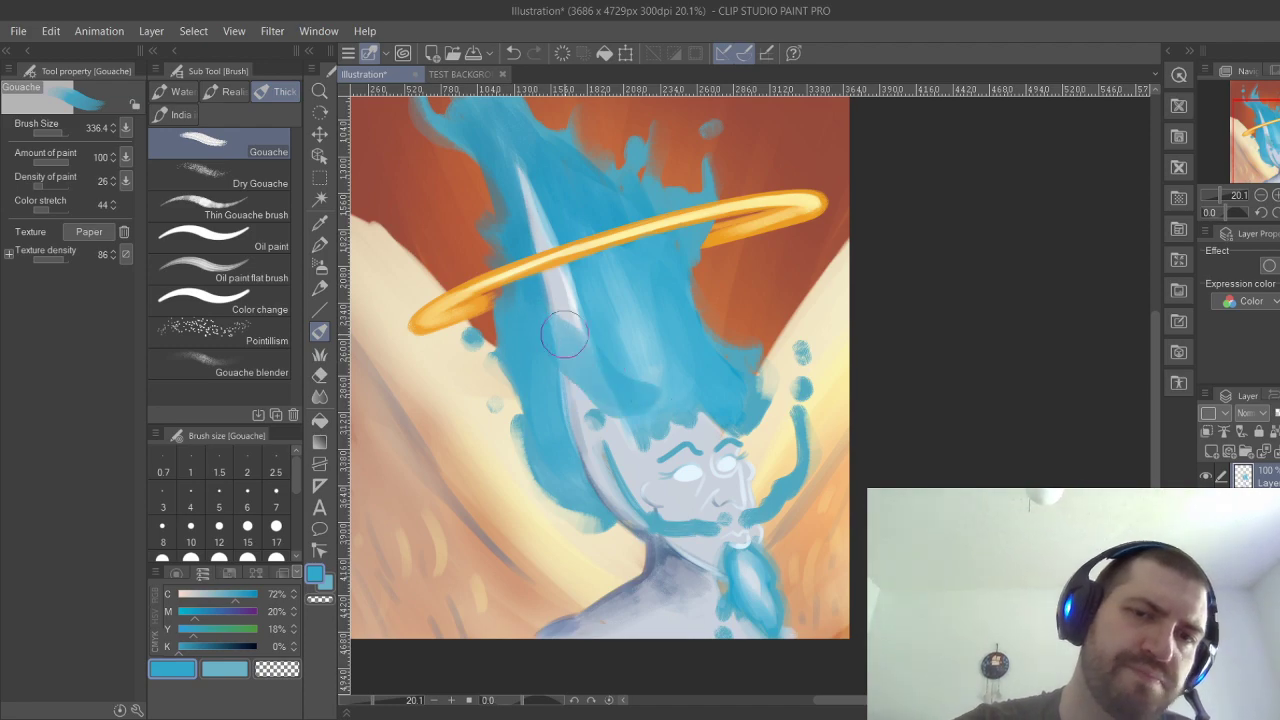
mouse_move(564, 336)
mouse_down()
mouse_move(655, 396)
mouse_move(645, 414)
mouse_move(618, 339)
mouse_move(652, 414)
mouse_move(606, 297)
mouse_move(646, 392)
mouse_move(634, 330)
mouse_move(655, 365)
mouse_move(568, 314)
mouse_move(604, 364)
mouse_move(584, 363)
mouse_move(561, 304)
mouse_up()
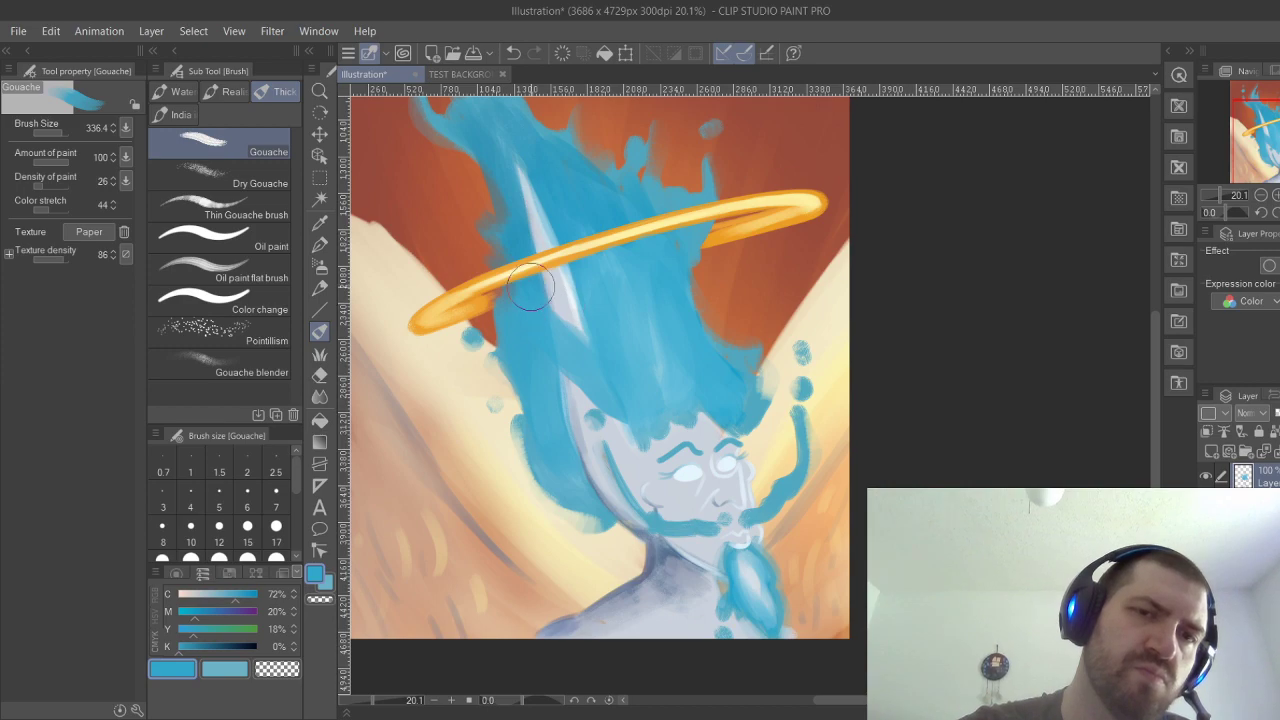
Undo the blue strokes over the ear, then redo only enough of them to restore the band across its middle.
key(ctrl+z)
key(ctrl+z)
key(ctrl+z)
key(ctrl+z)
key(ctrl+z)
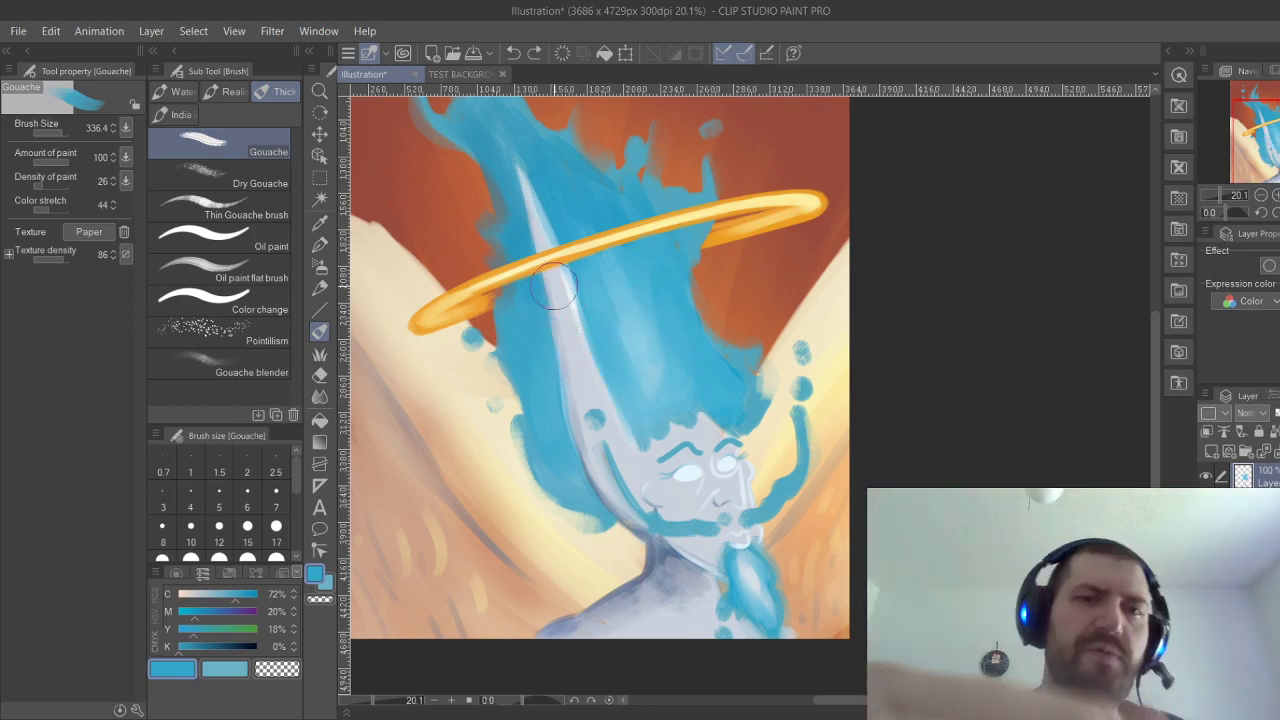
key(ctrl+y)
key(ctrl+y)
key(ctrl+y)
key(ctrl+y)
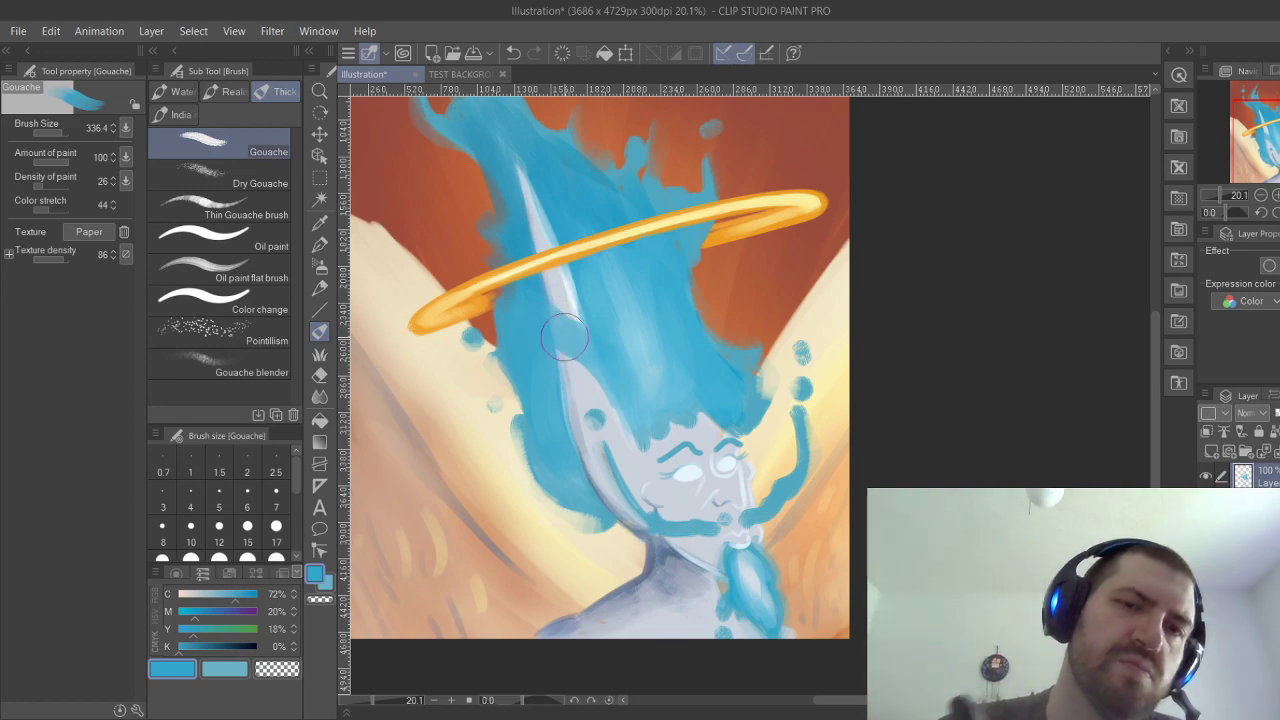
Extend the blue strand across the ear down into the front hair and shape its lower edge.
drag(574, 342, 635, 416)
drag(583, 325, 578, 375)
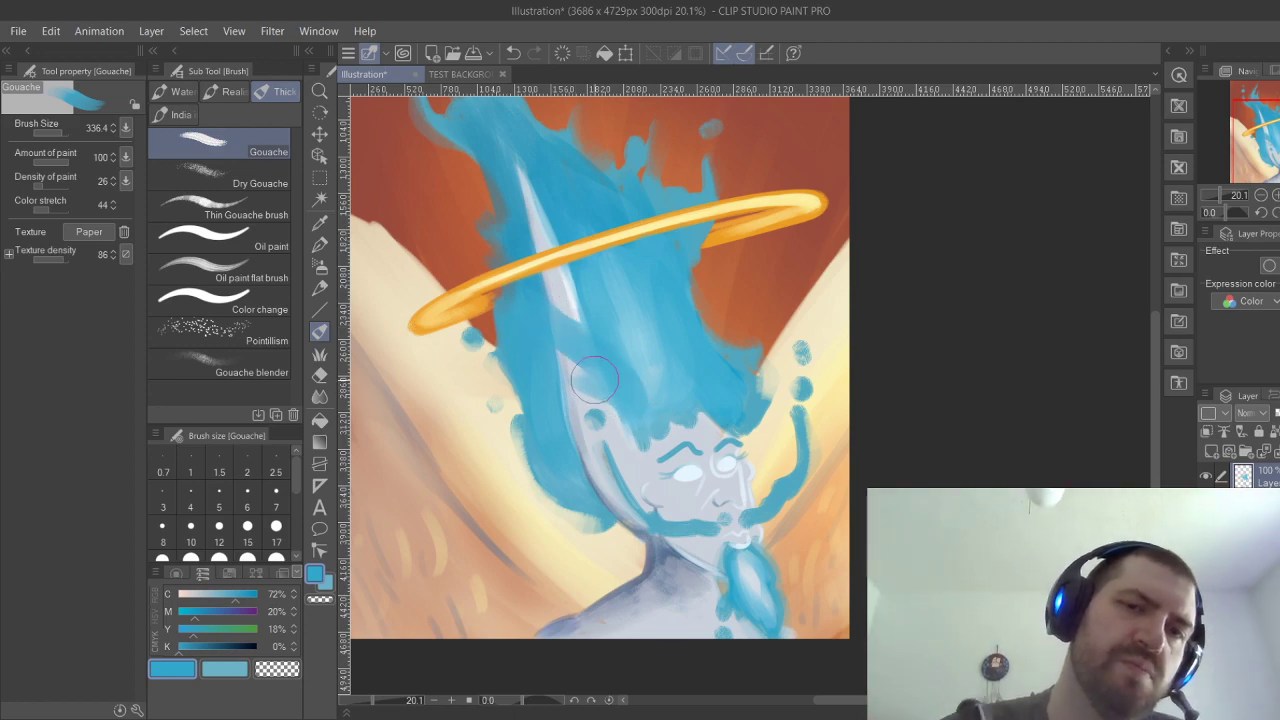
mouse_move(645, 405)
mouse_down()
mouse_move(592, 314)
mouse_move(629, 372)
mouse_up()
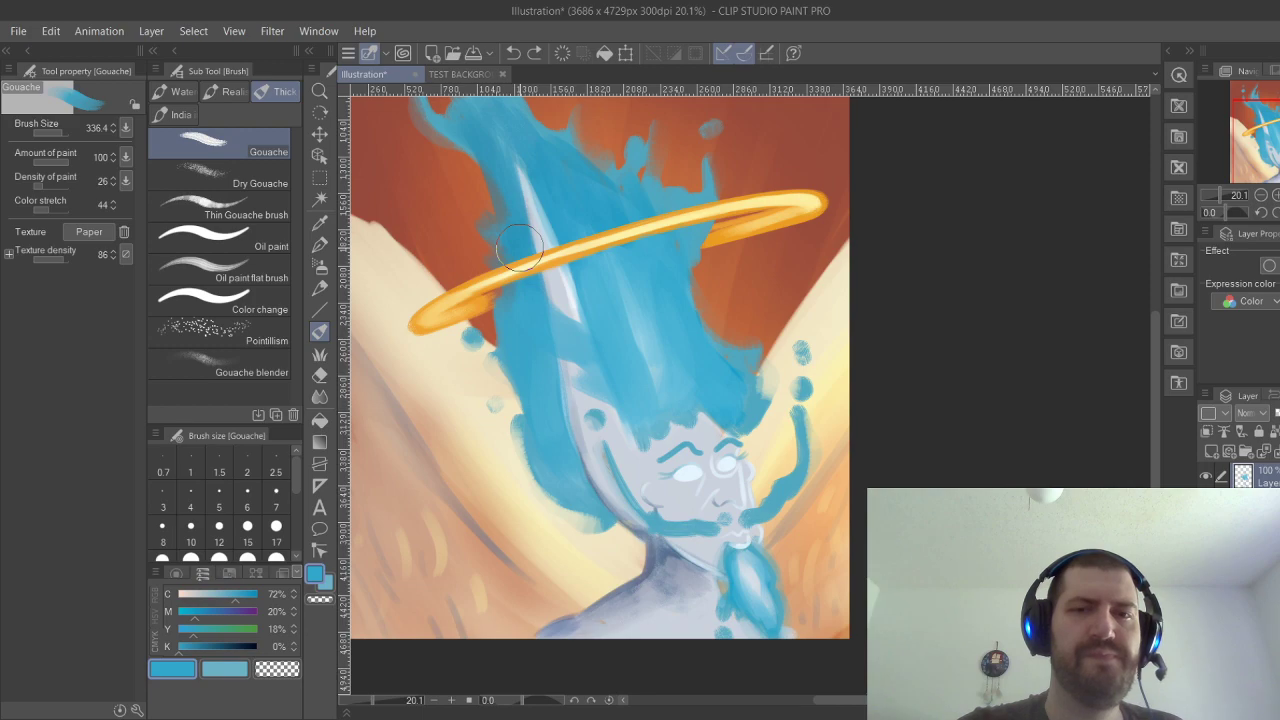
mouse_move(520, 248)
mouse_down()
mouse_move(547, 360)
mouse_move(545, 257)
mouse_up()
Try a curved pale blue highlight (14% cyan) along the strand crossing the ear with the Gouache brush at 102.5.
drag(234, 597, 177, 619)
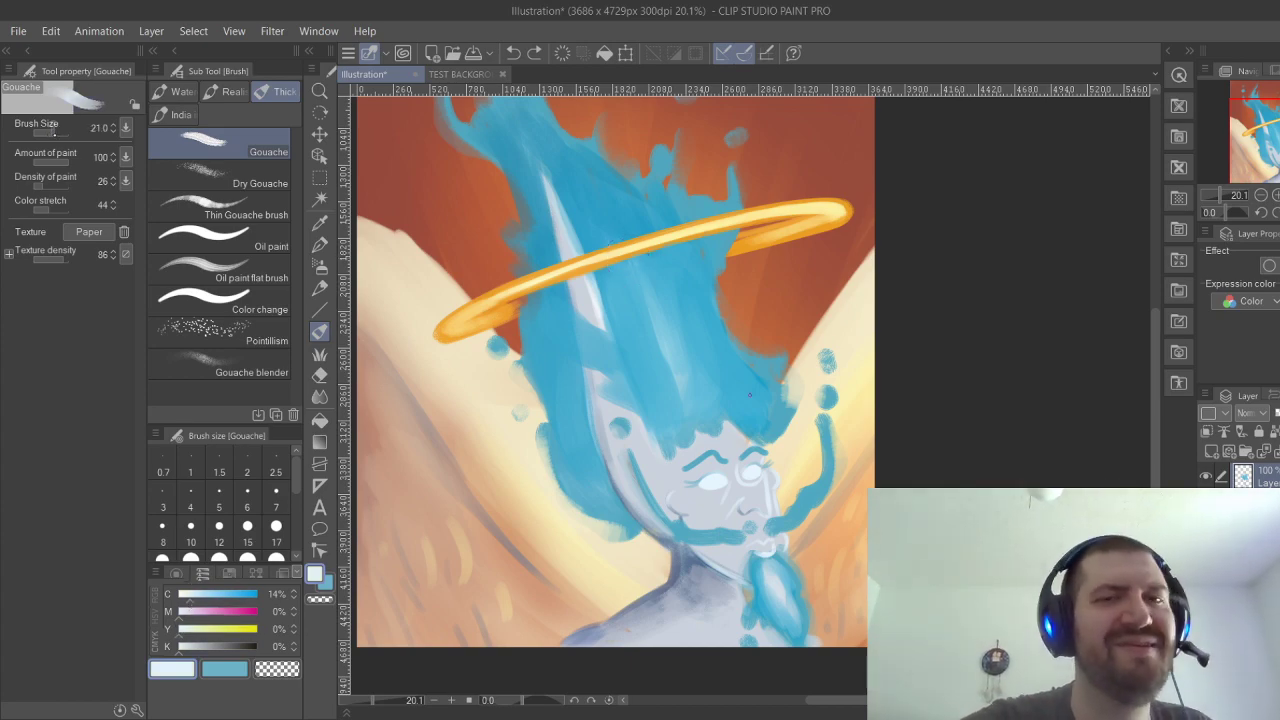
scroll(750, 393, up, 2)
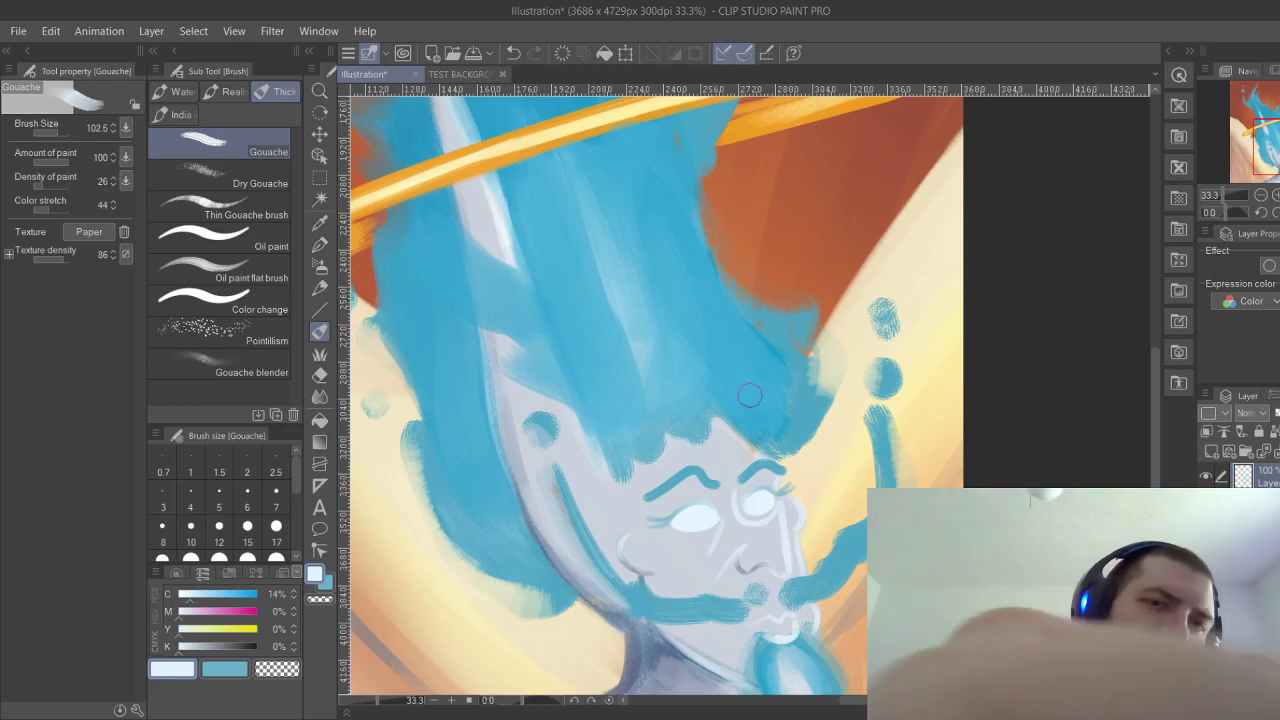
drag(452, 222, 554, 308)
key(ctrl+z)
drag(443, 205, 592, 340)
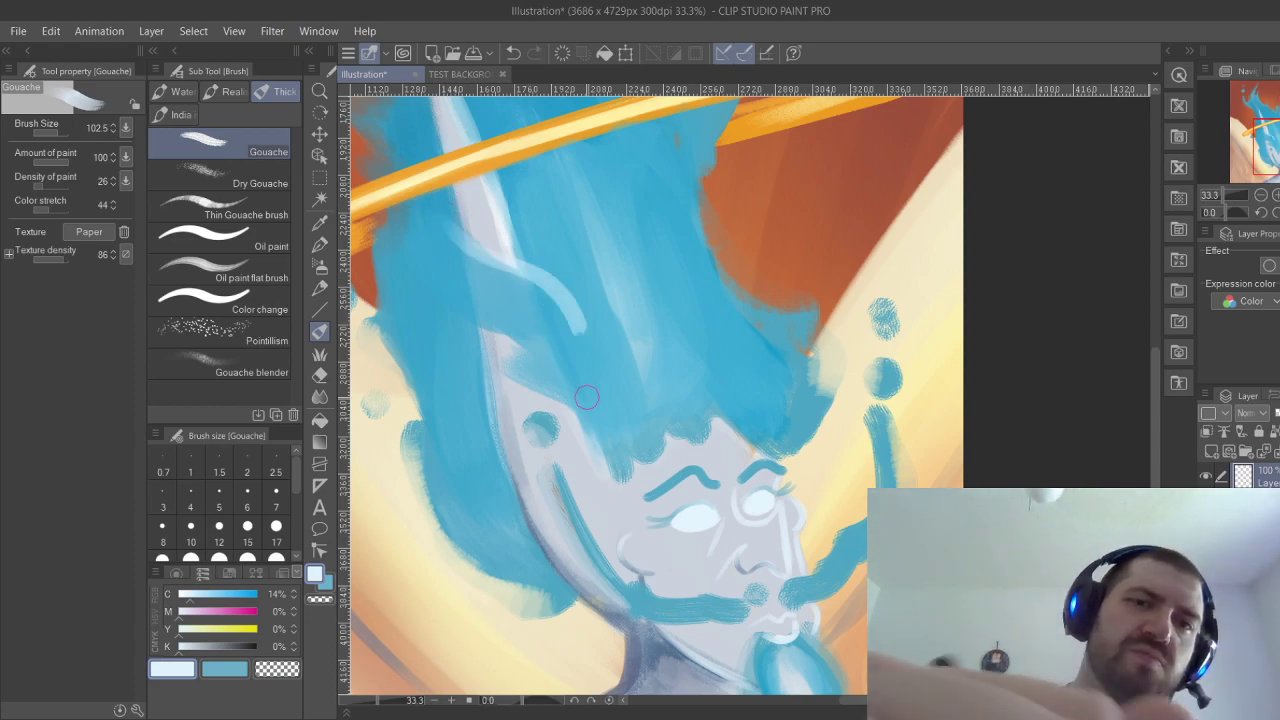
key(ctrl+z)
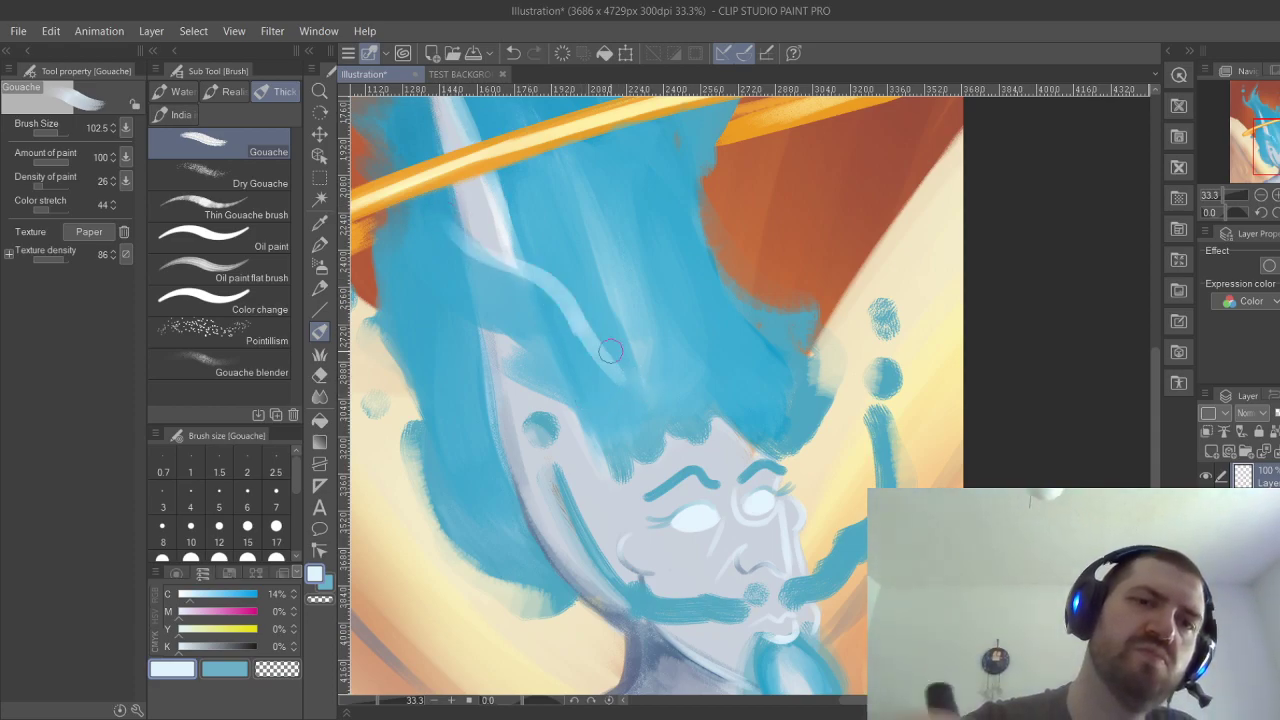
Try more thin pale strands curving over the ear toward the forehead, parallel to the first highlight.
drag(437, 233, 540, 335)
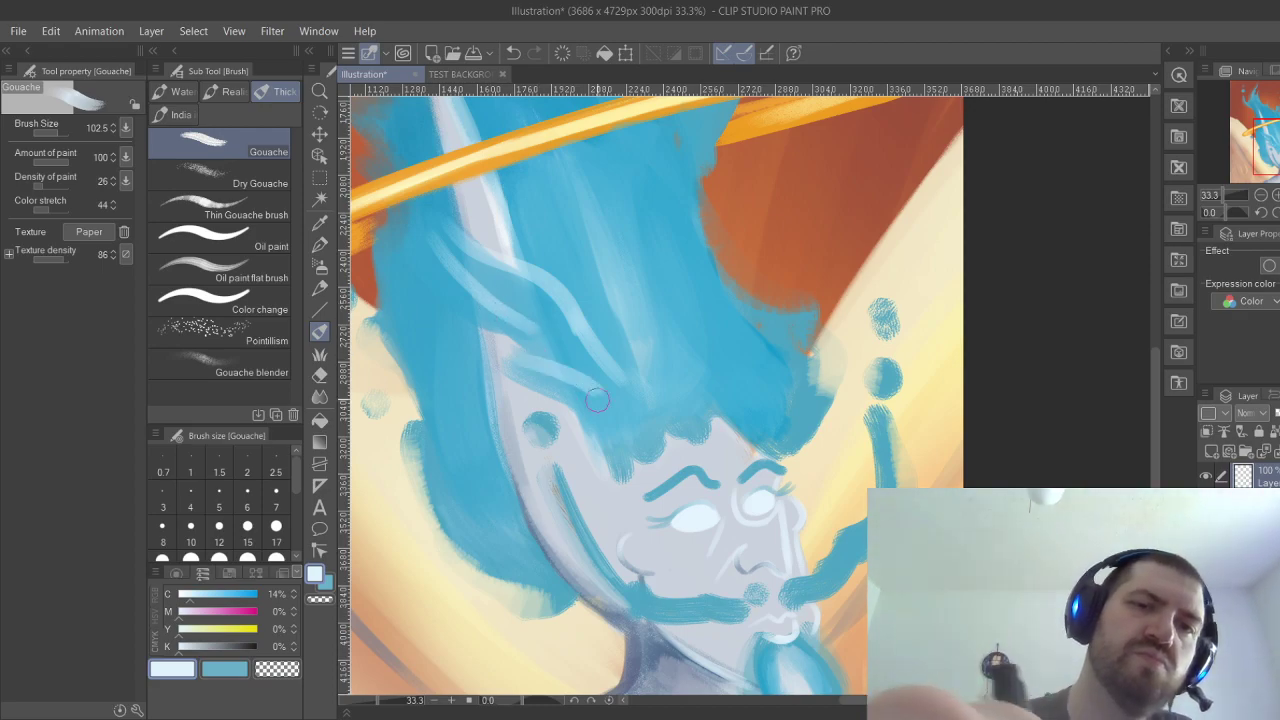
key(ctrl+z)
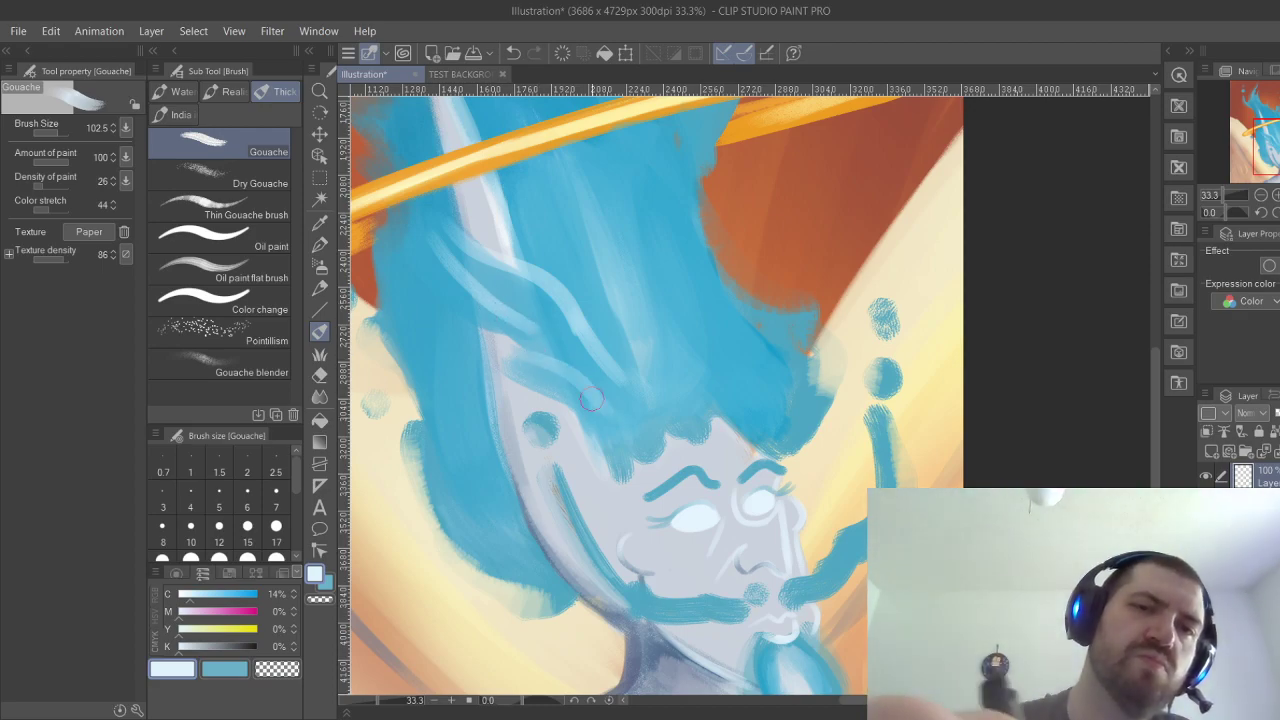
drag(550, 368, 598, 404)
drag(468, 325, 531, 362)
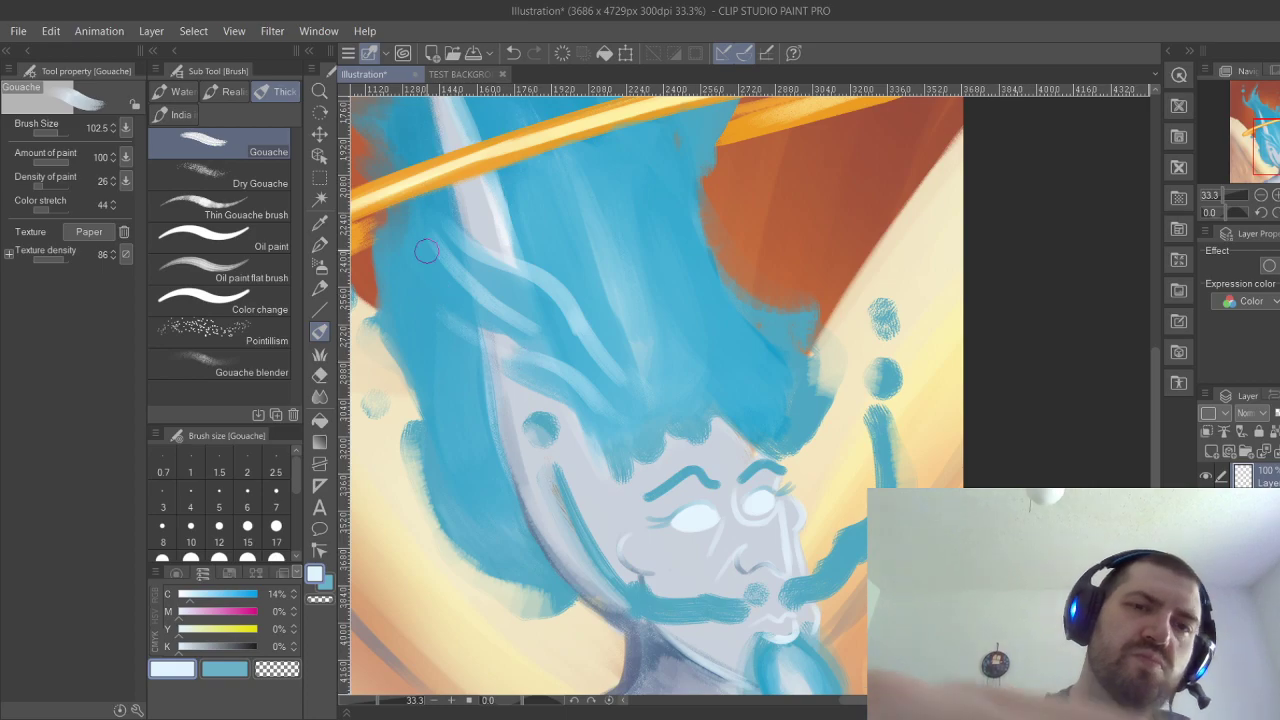
drag(420, 290, 618, 434)
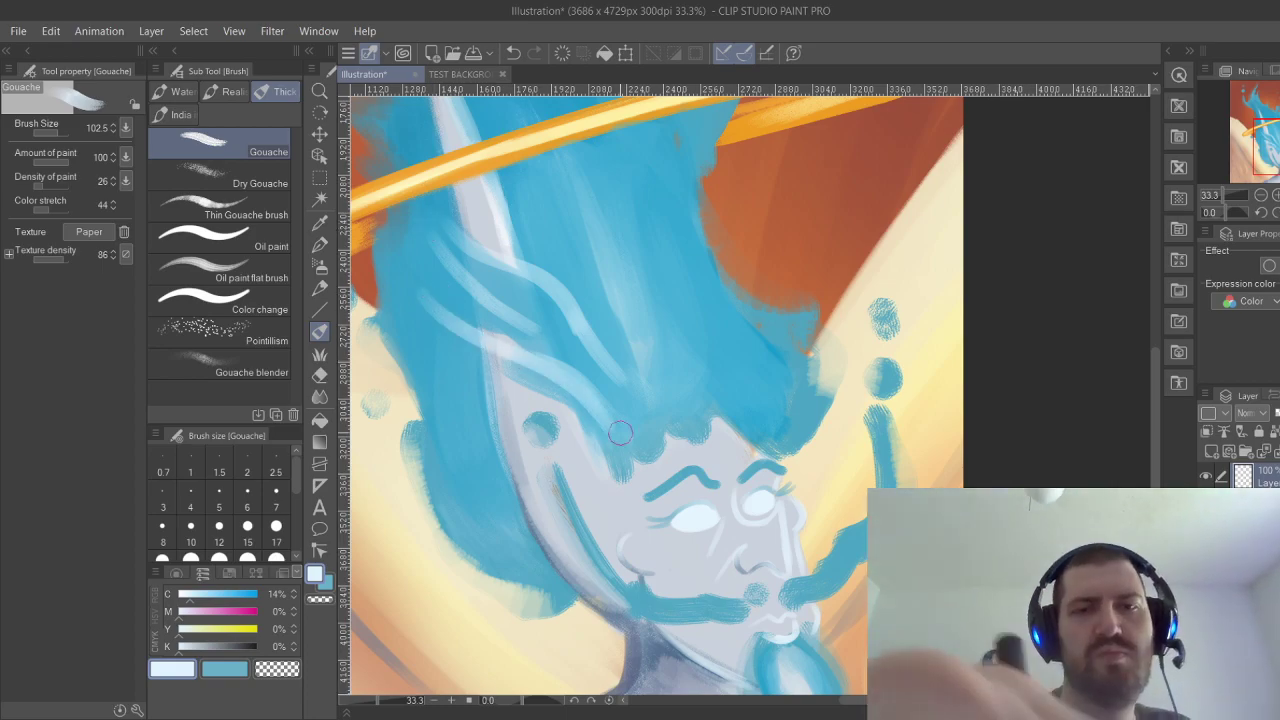
drag(600, 380, 680, 505)
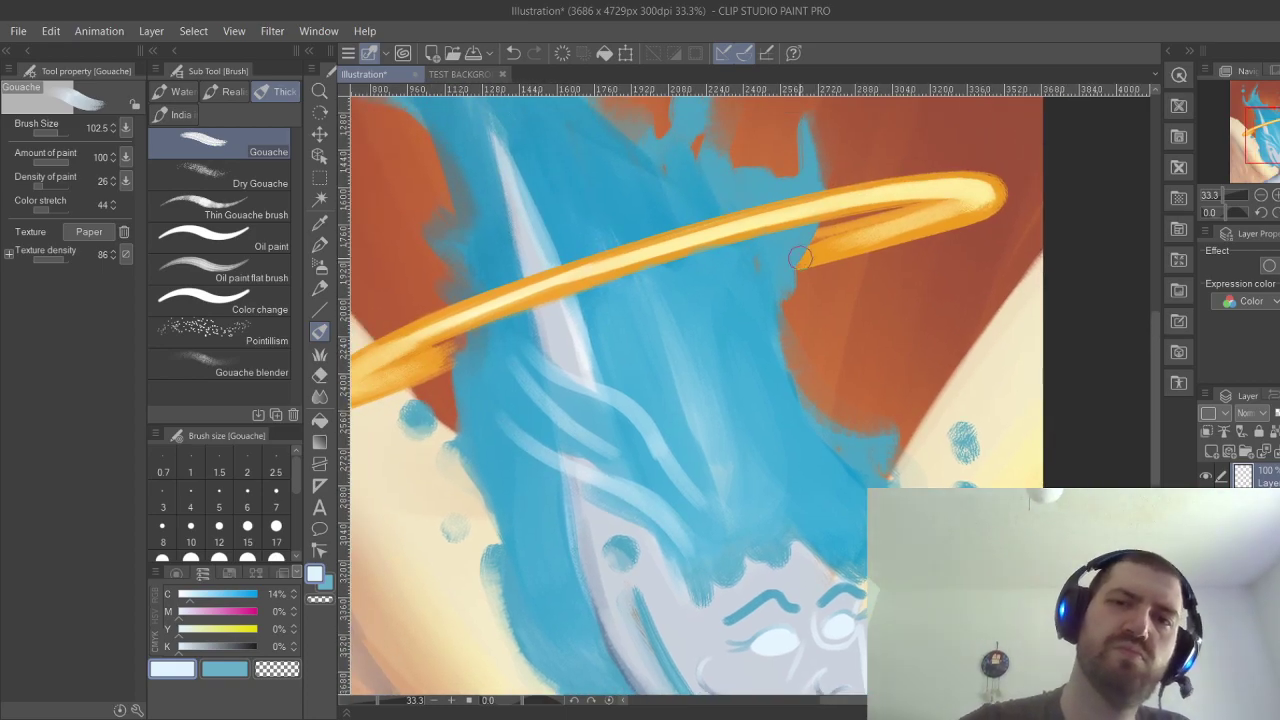
Undo all the pale highlight strands painted across the ear.
mouse_move(790, 322)
mouse_down()
mouse_move(812, 410)
mouse_move(830, 425)
mouse_move(788, 377)
mouse_move(876, 440)
mouse_up()
key(ctrl+z)
key(ctrl+z)
key(ctrl+z)
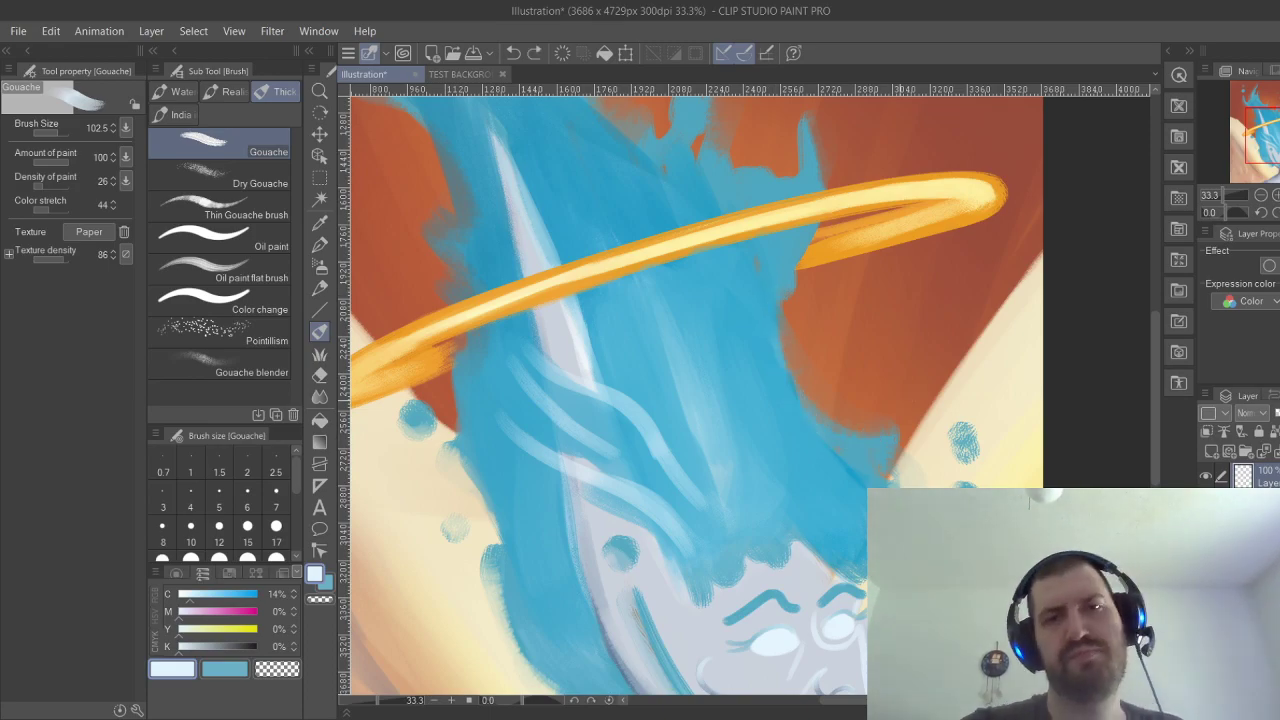
key(ctrl+z)
key(ctrl+z)
key(ctrl+z)
key(ctrl+z)
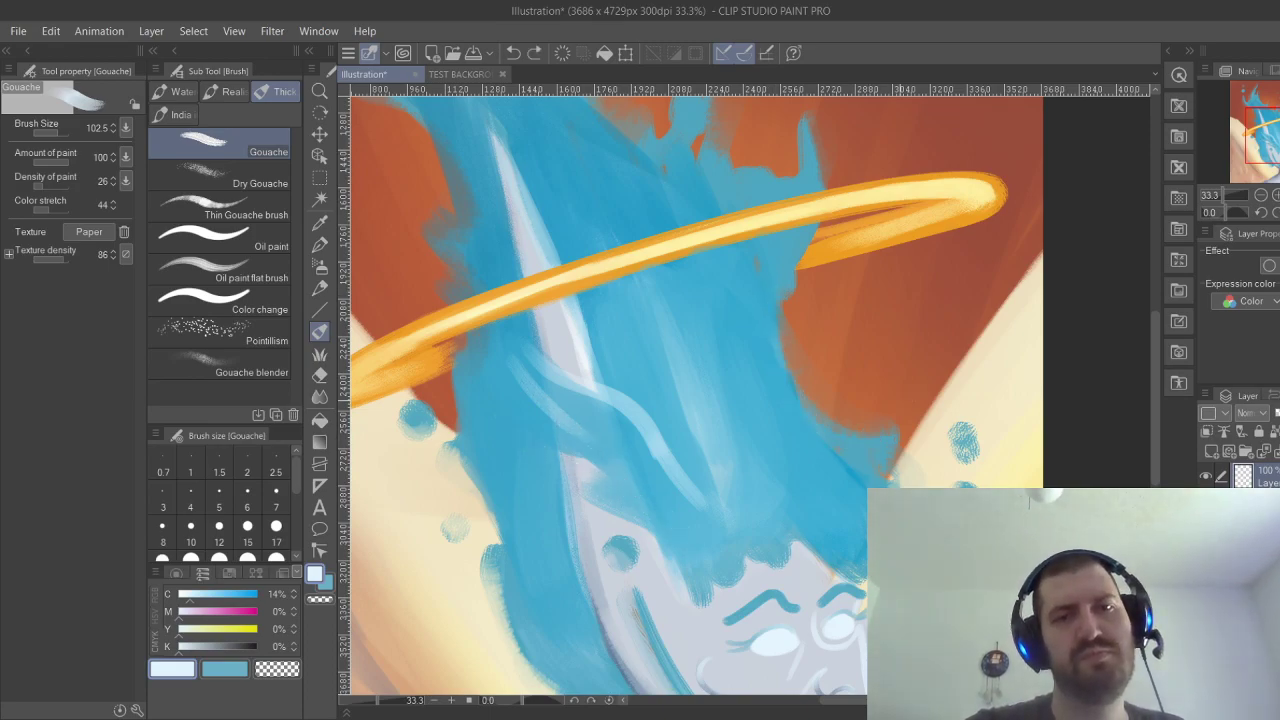
key(ctrl+z)
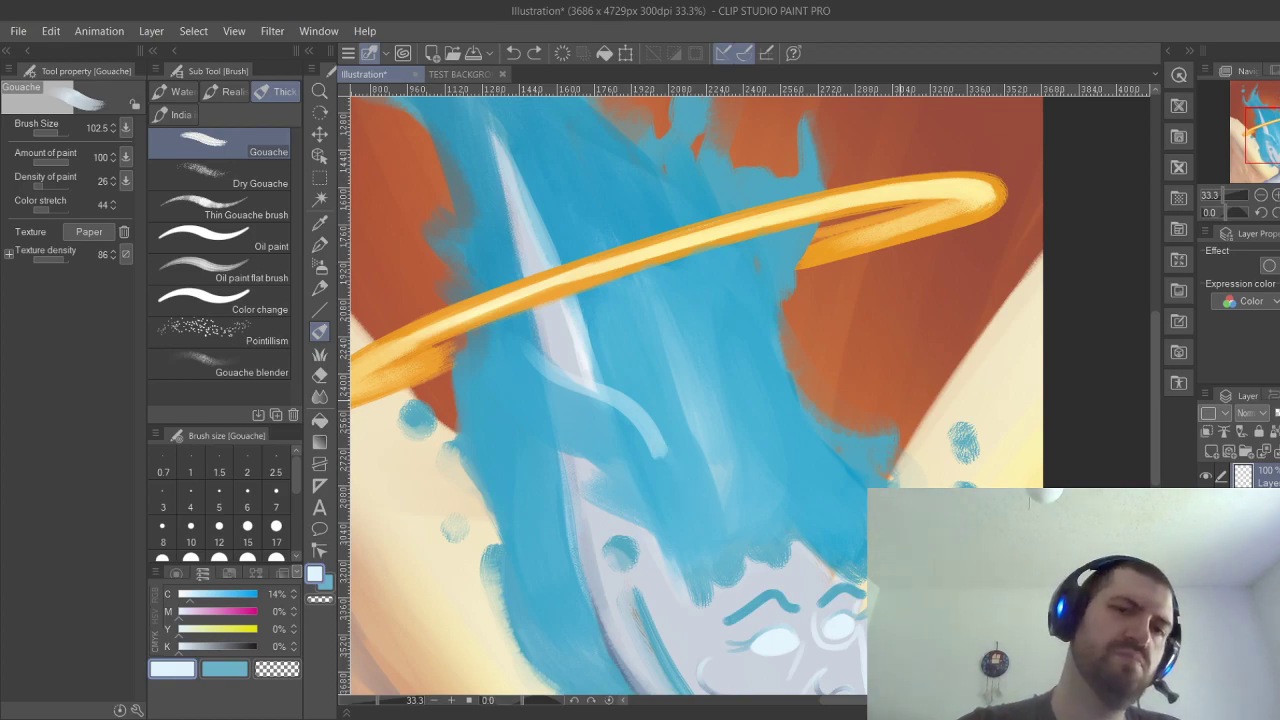
key(ctrl+z)
scroll(796, 318, down, 4)
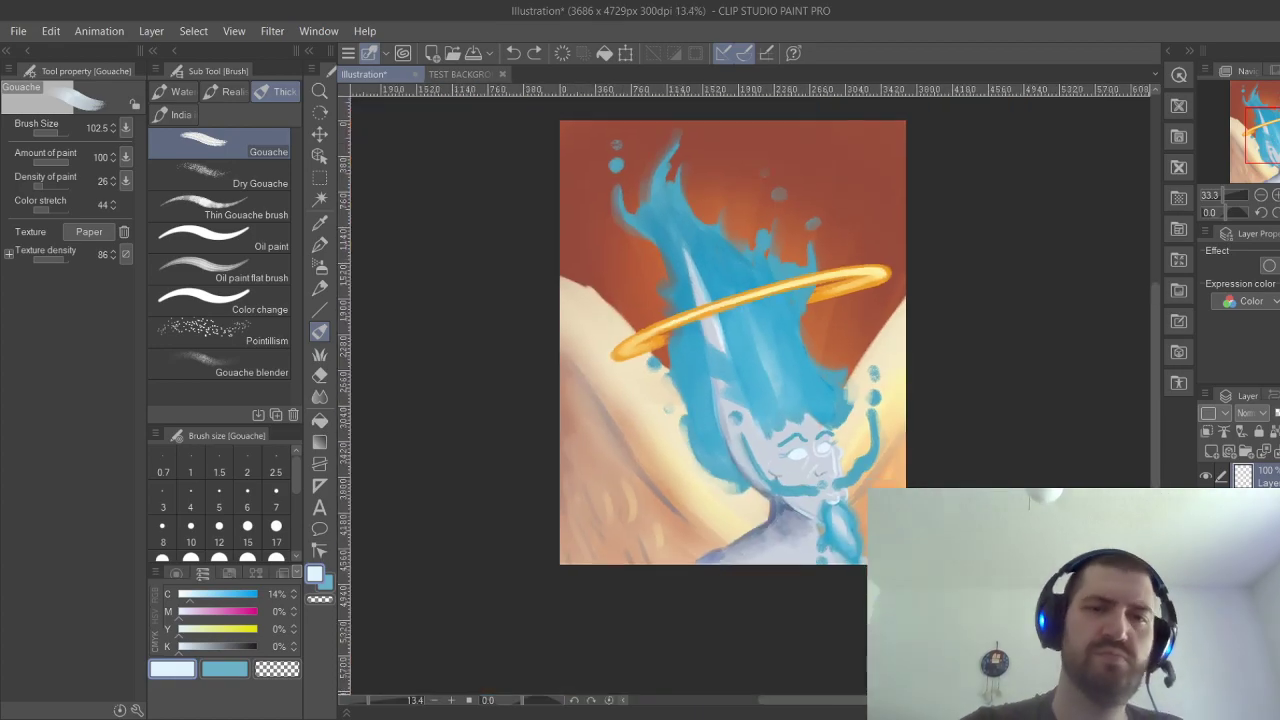
Examine the whole painting and the face up close to judge the blue strand crossing the ear.
scroll(796, 350, up, 3)
key(e)
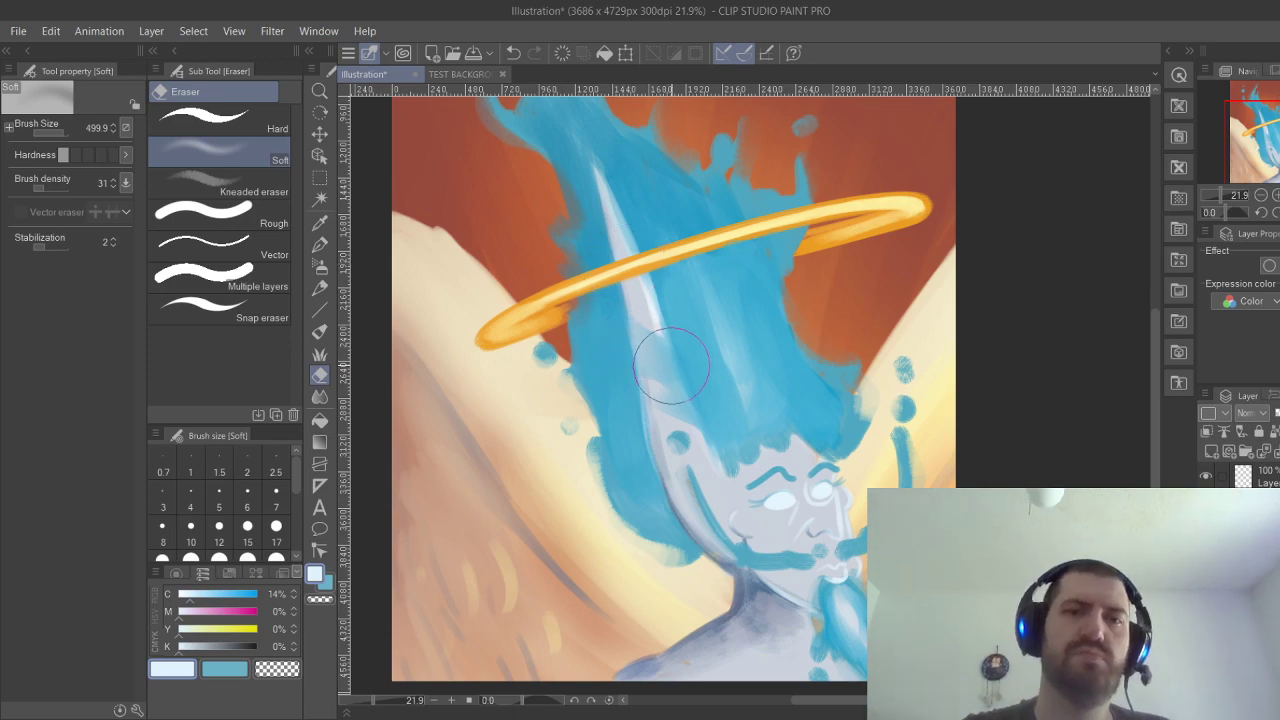
scroll(674, 366, down, 4)
drag(674, 366, 599, 379)
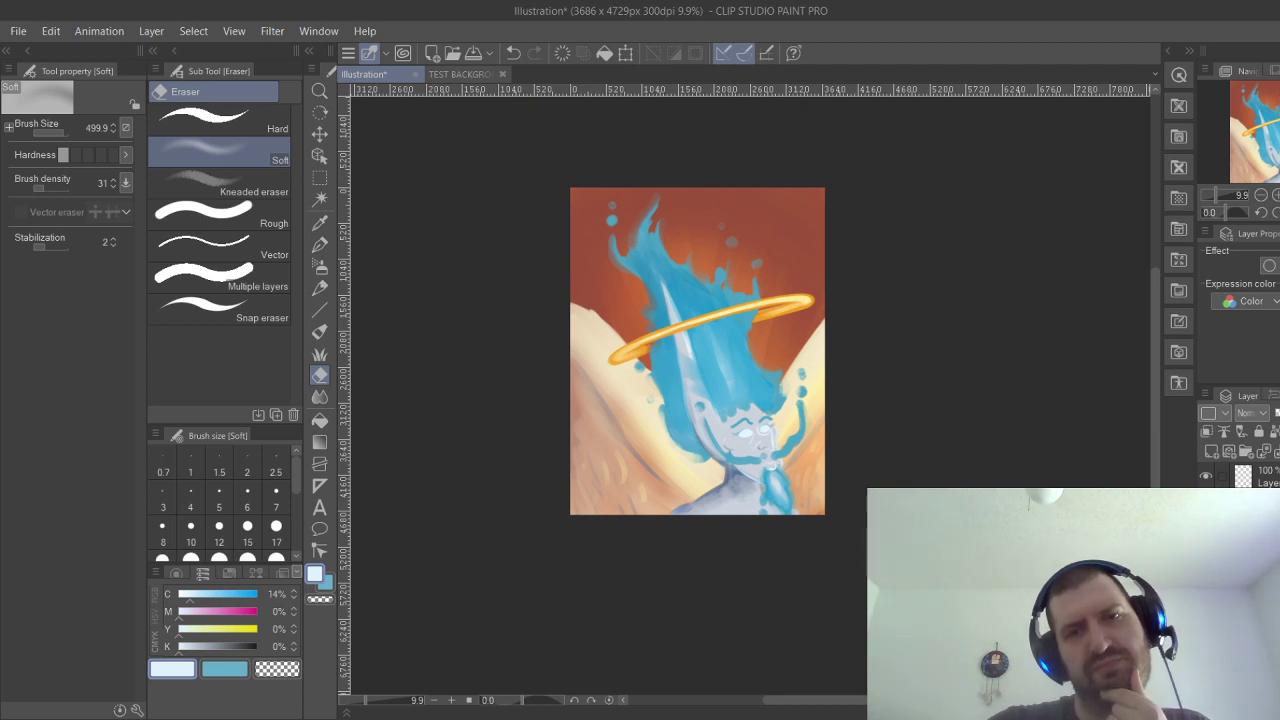
drag(697, 351, 656, 331)
scroll(685, 414, up, 4)
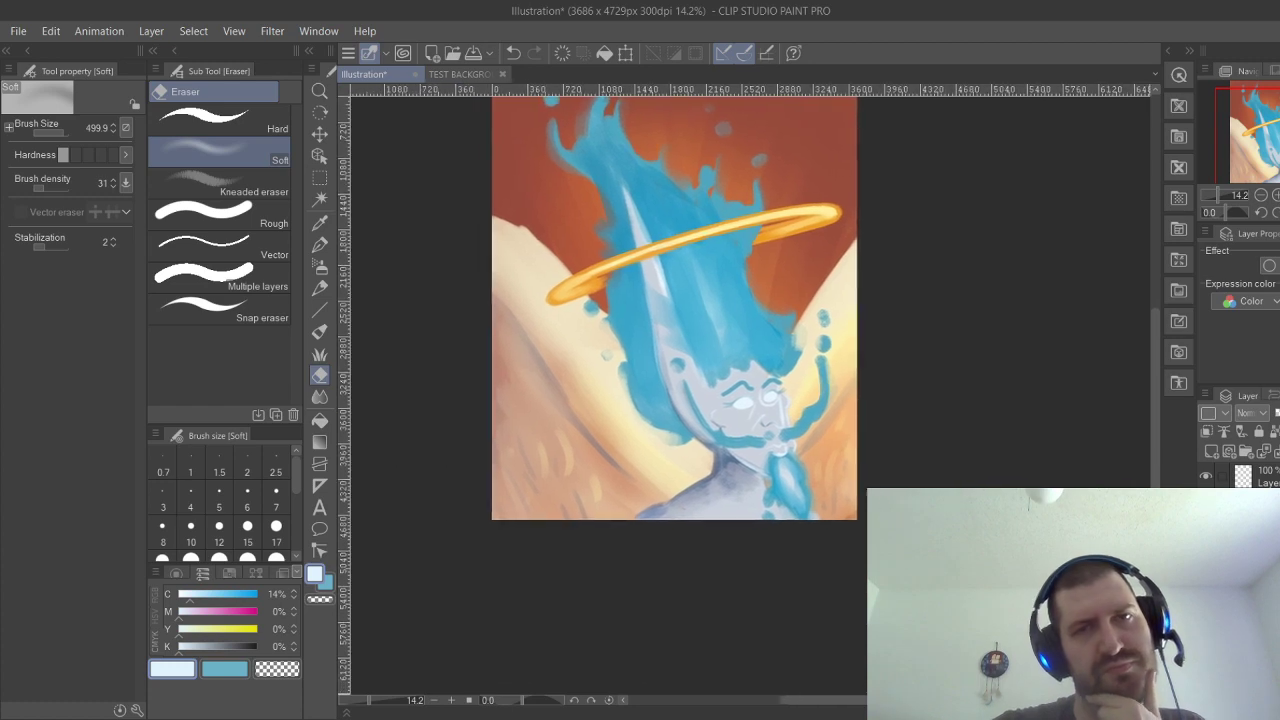
drag(685, 414, 637, 496)
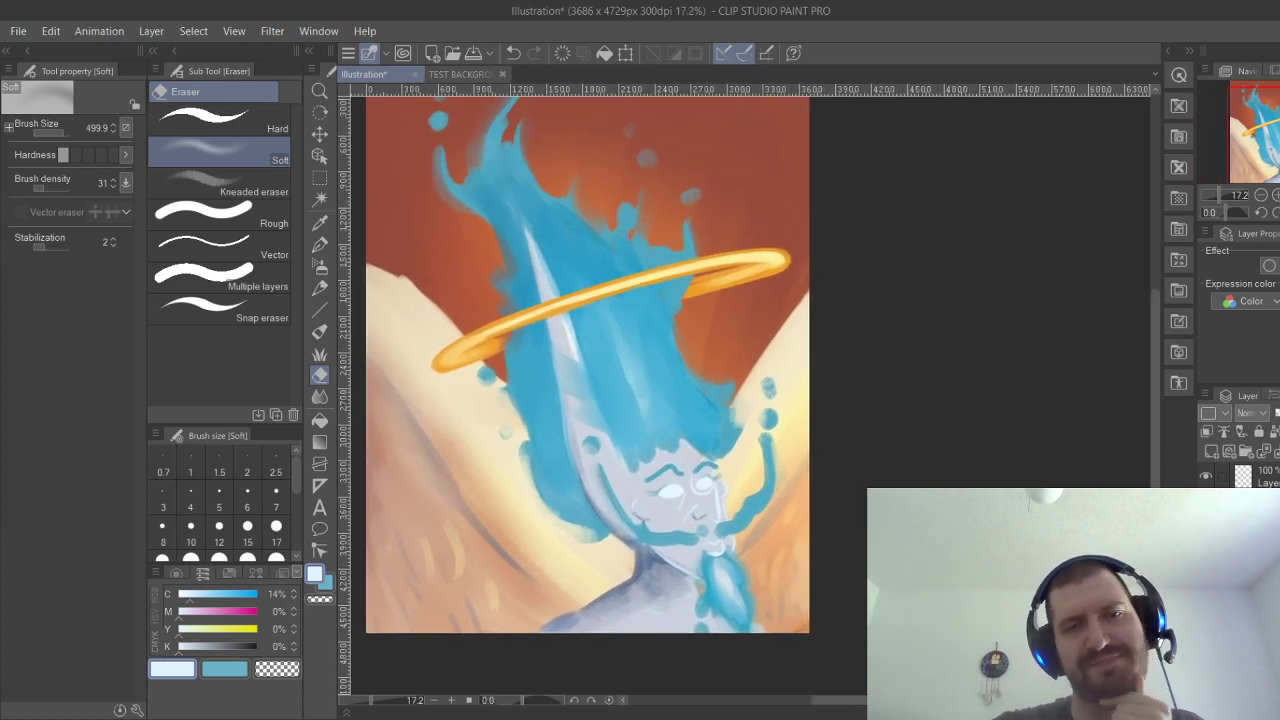
mouse_move(637, 496)
mouse_down()
mouse_move(641, 549)
mouse_move(651, 486)
mouse_up()
scroll(770, 408, down, 3)
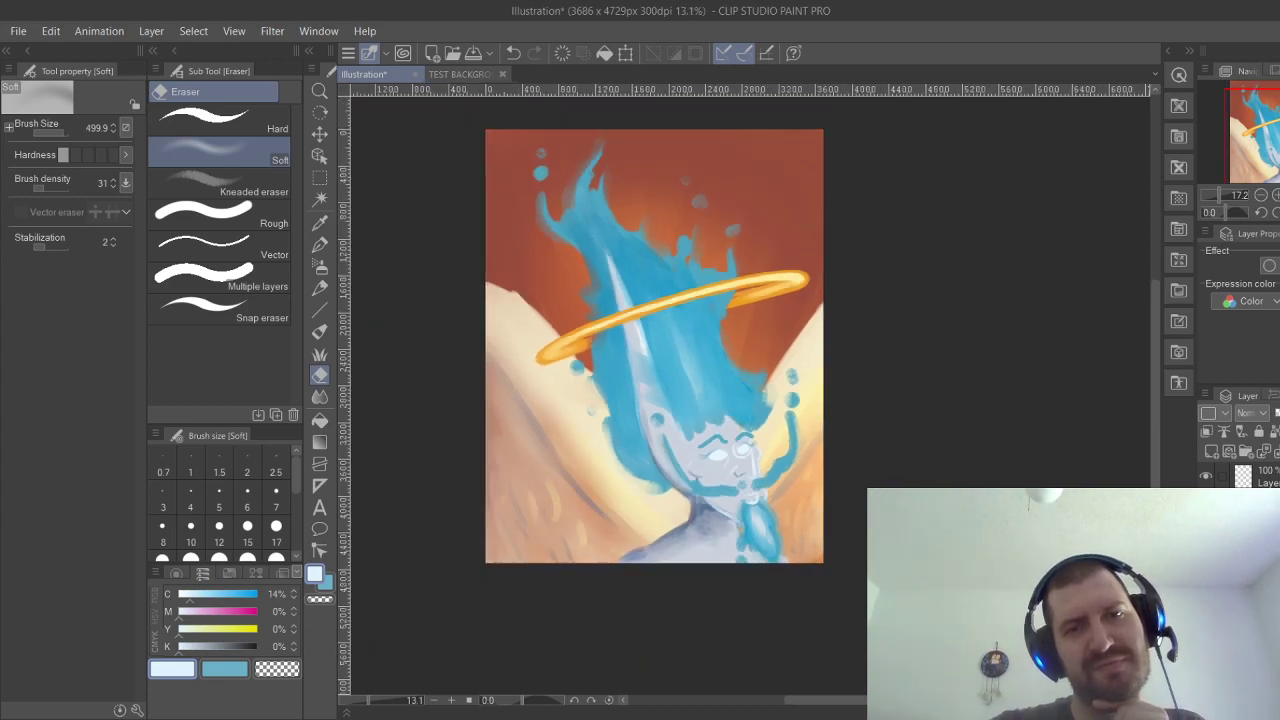
scroll(770, 408, up, 4)
scroll(770, 408, up, 1)
drag(770, 408, 818, 304)
scroll(868, 374, up, 2)
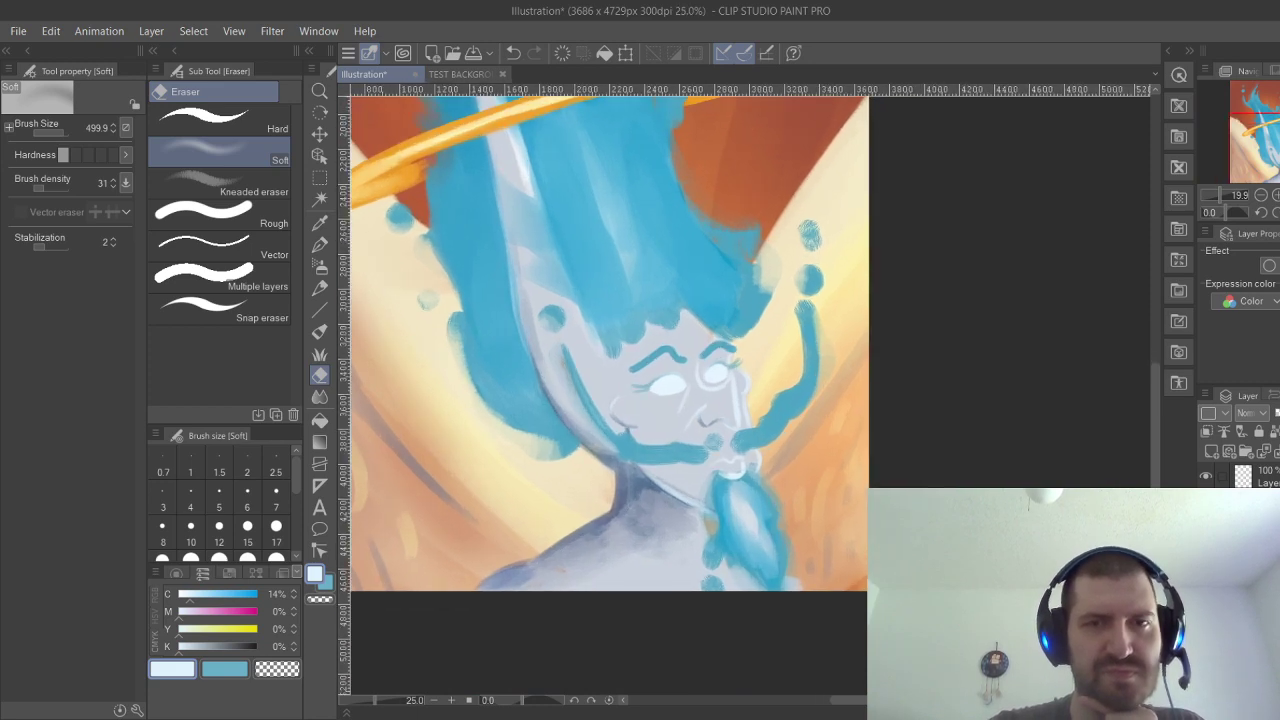
scroll(856, 390, down, 2)
scroll(856, 390, up, 2)
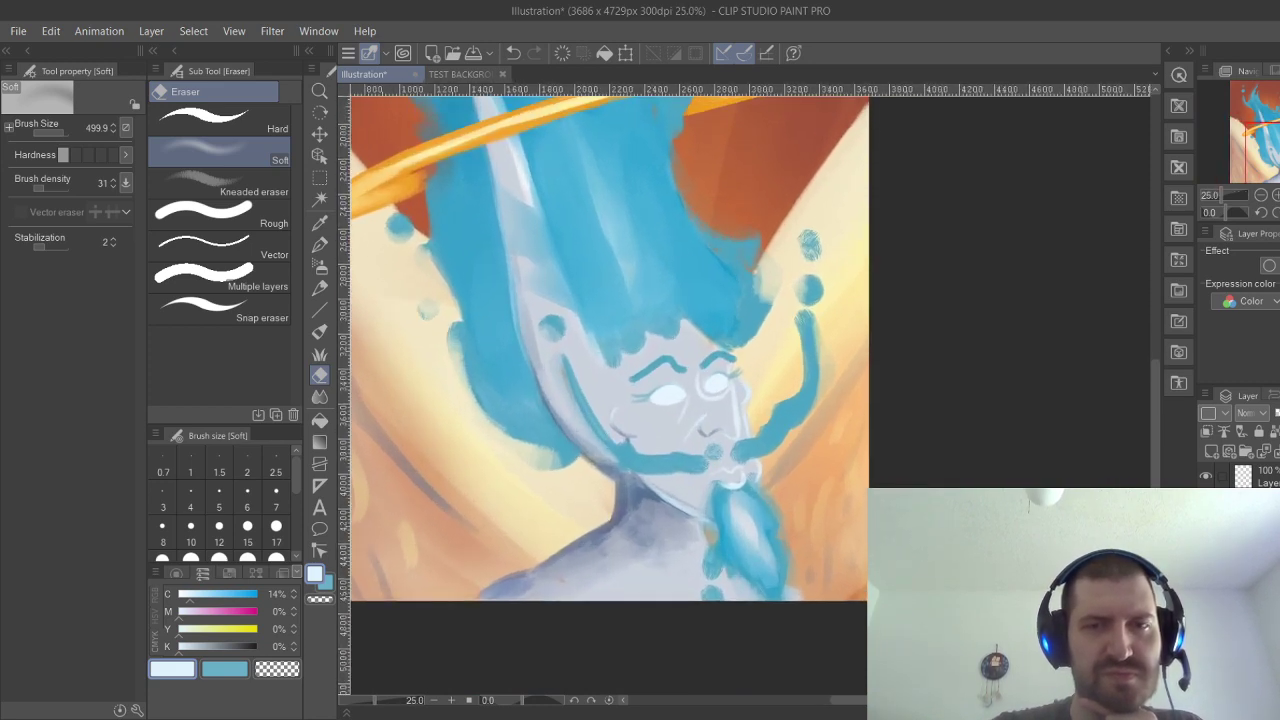
scroll(640, 360, down, 3)
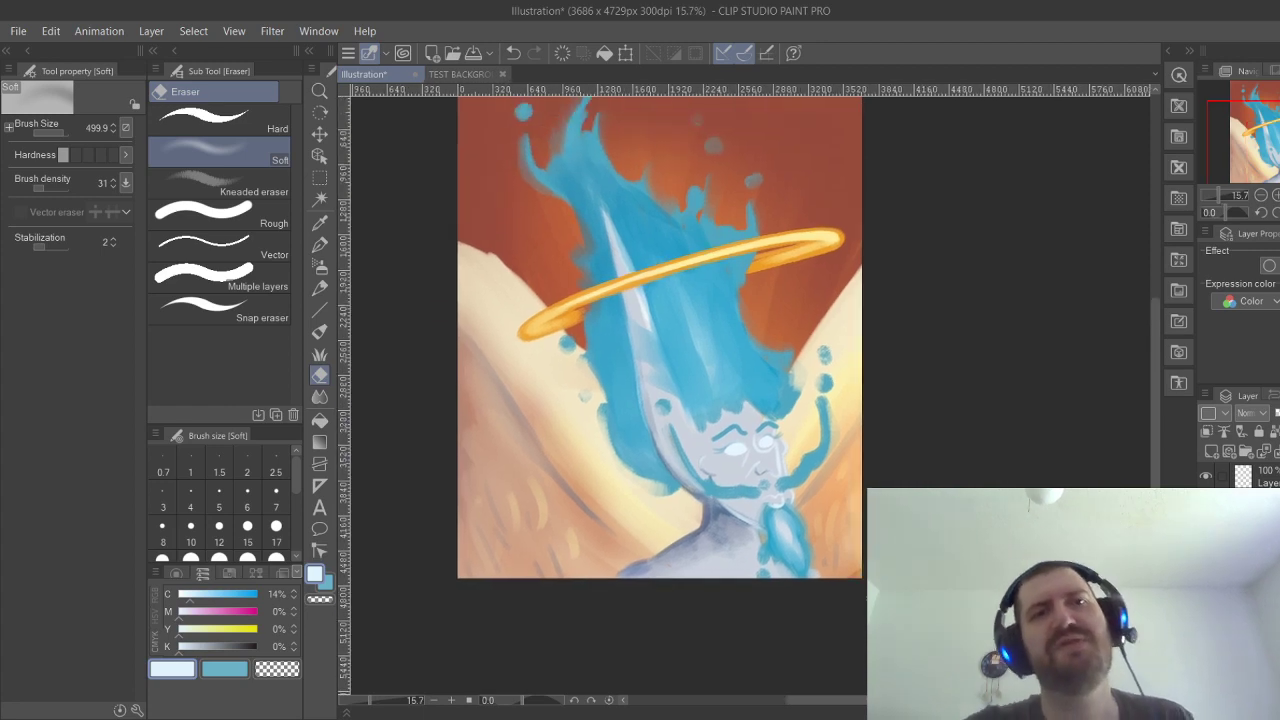